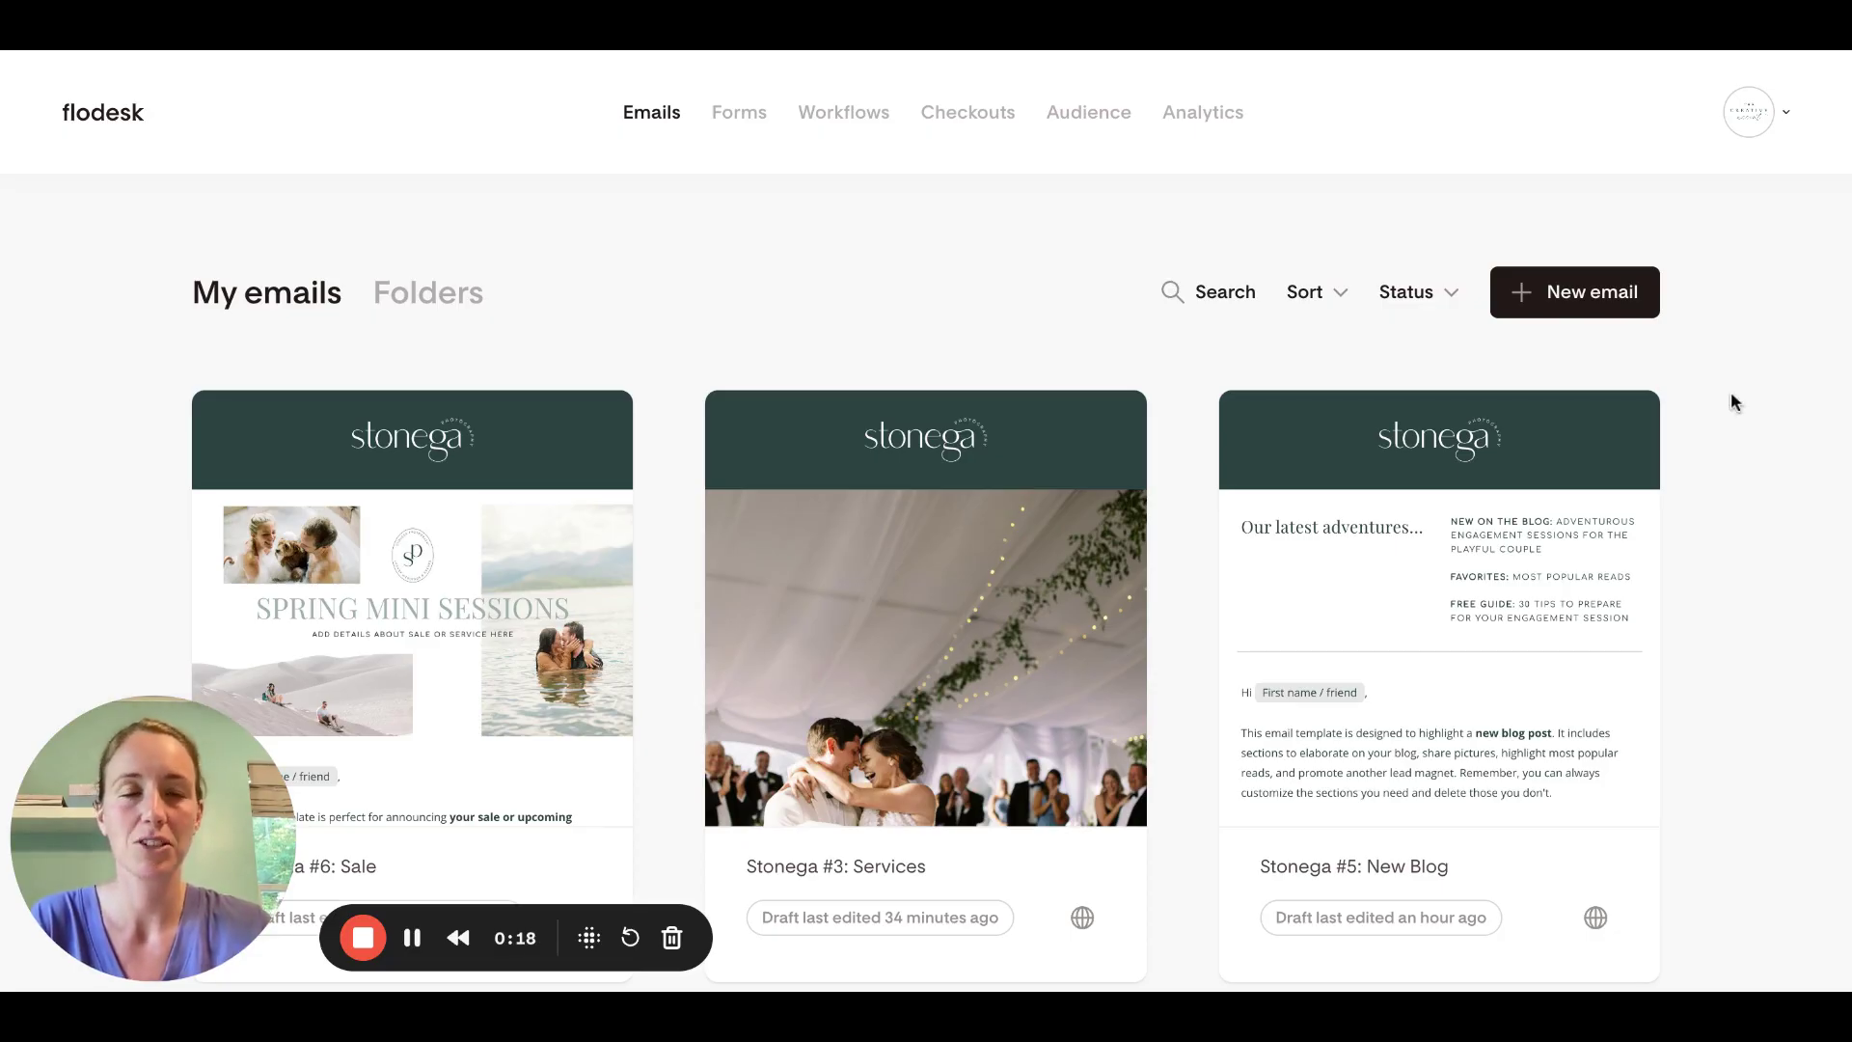
# Review the logo, brand colors and brand fonts in the account's branding settings, and return to the email list
pyautogui.click(1751, 135)
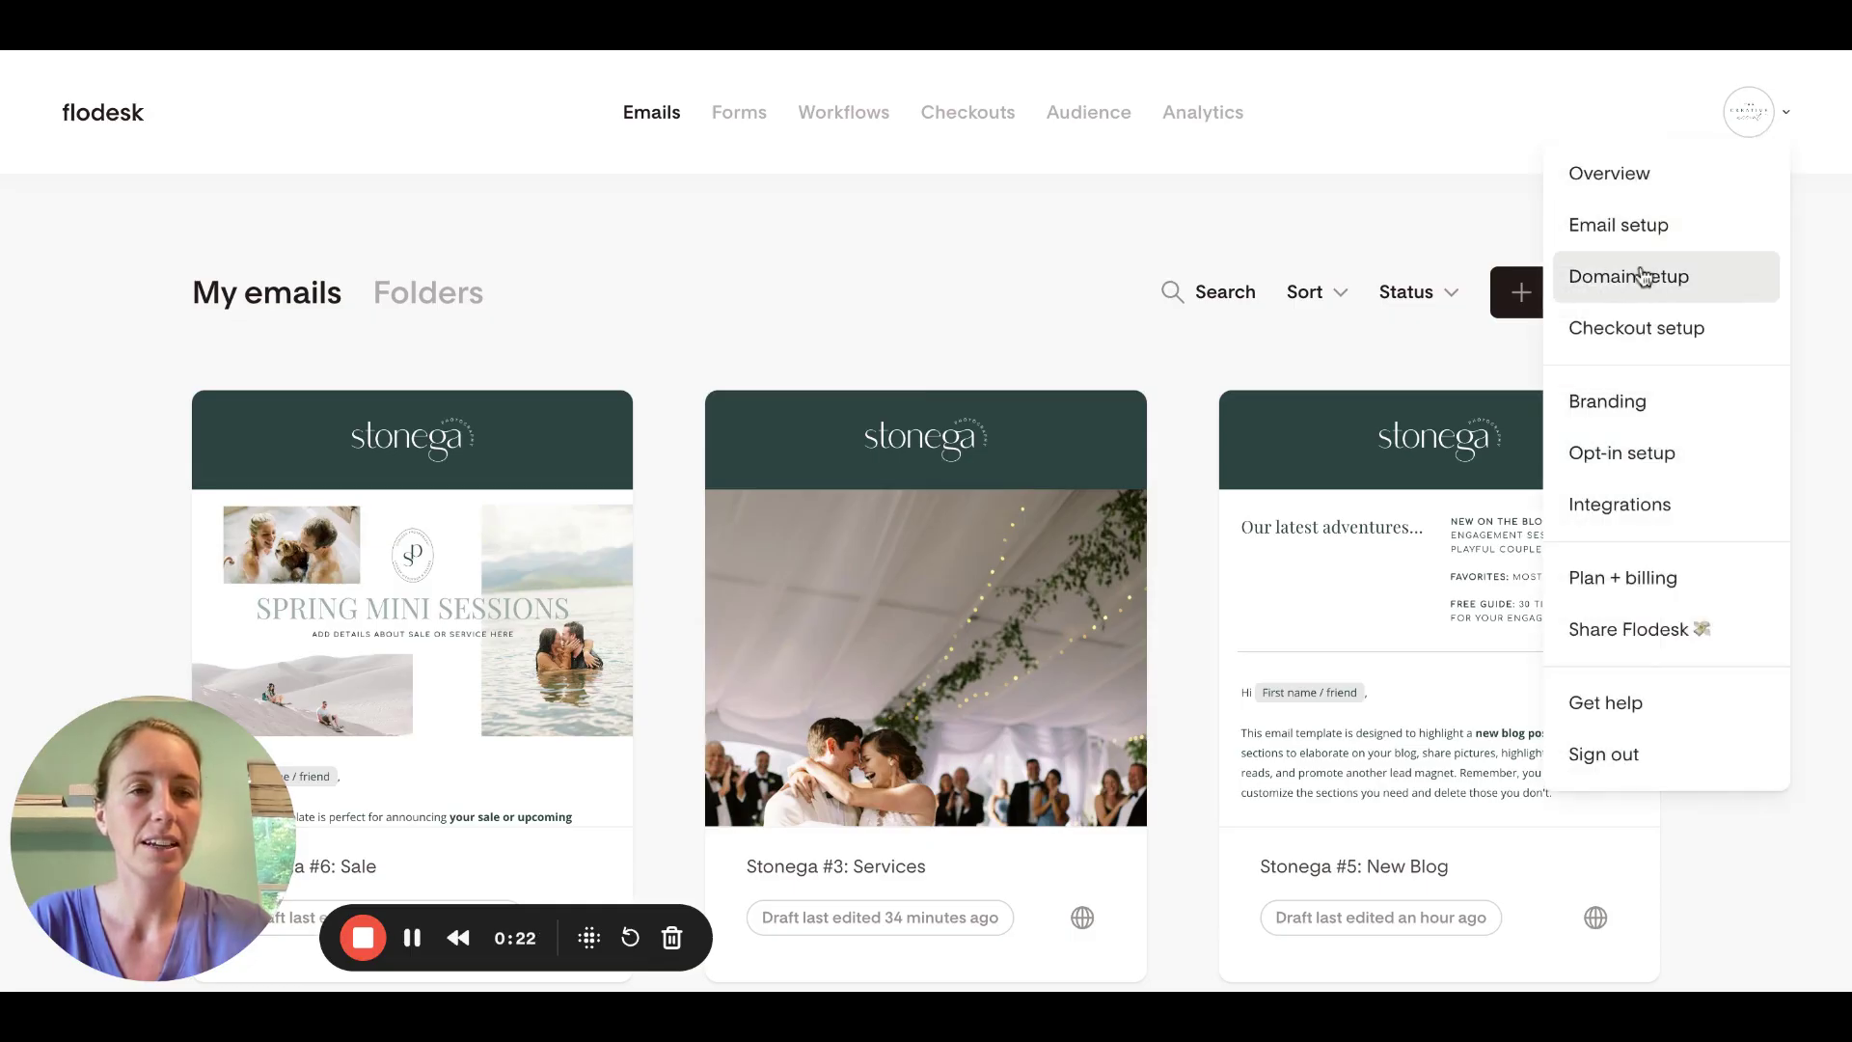
pyautogui.click(1626, 404)
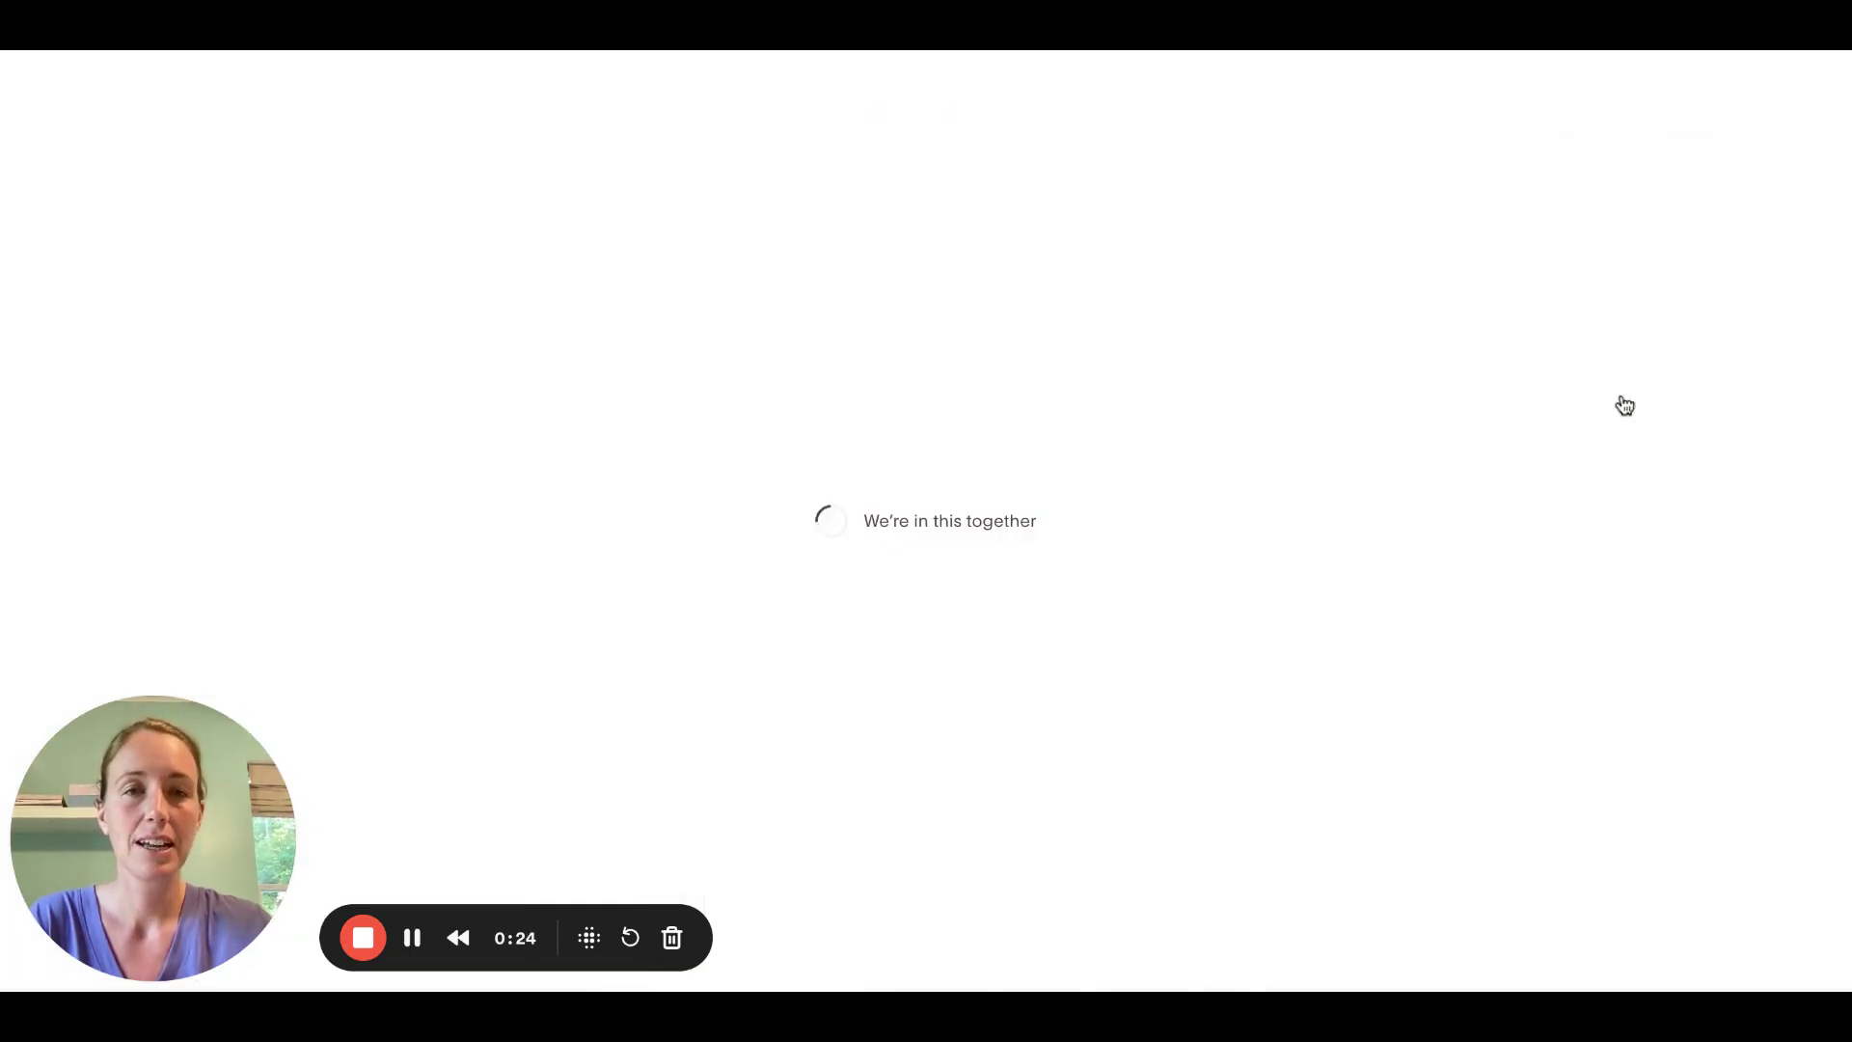
pyautogui.scroll(-1, 1389, 571)
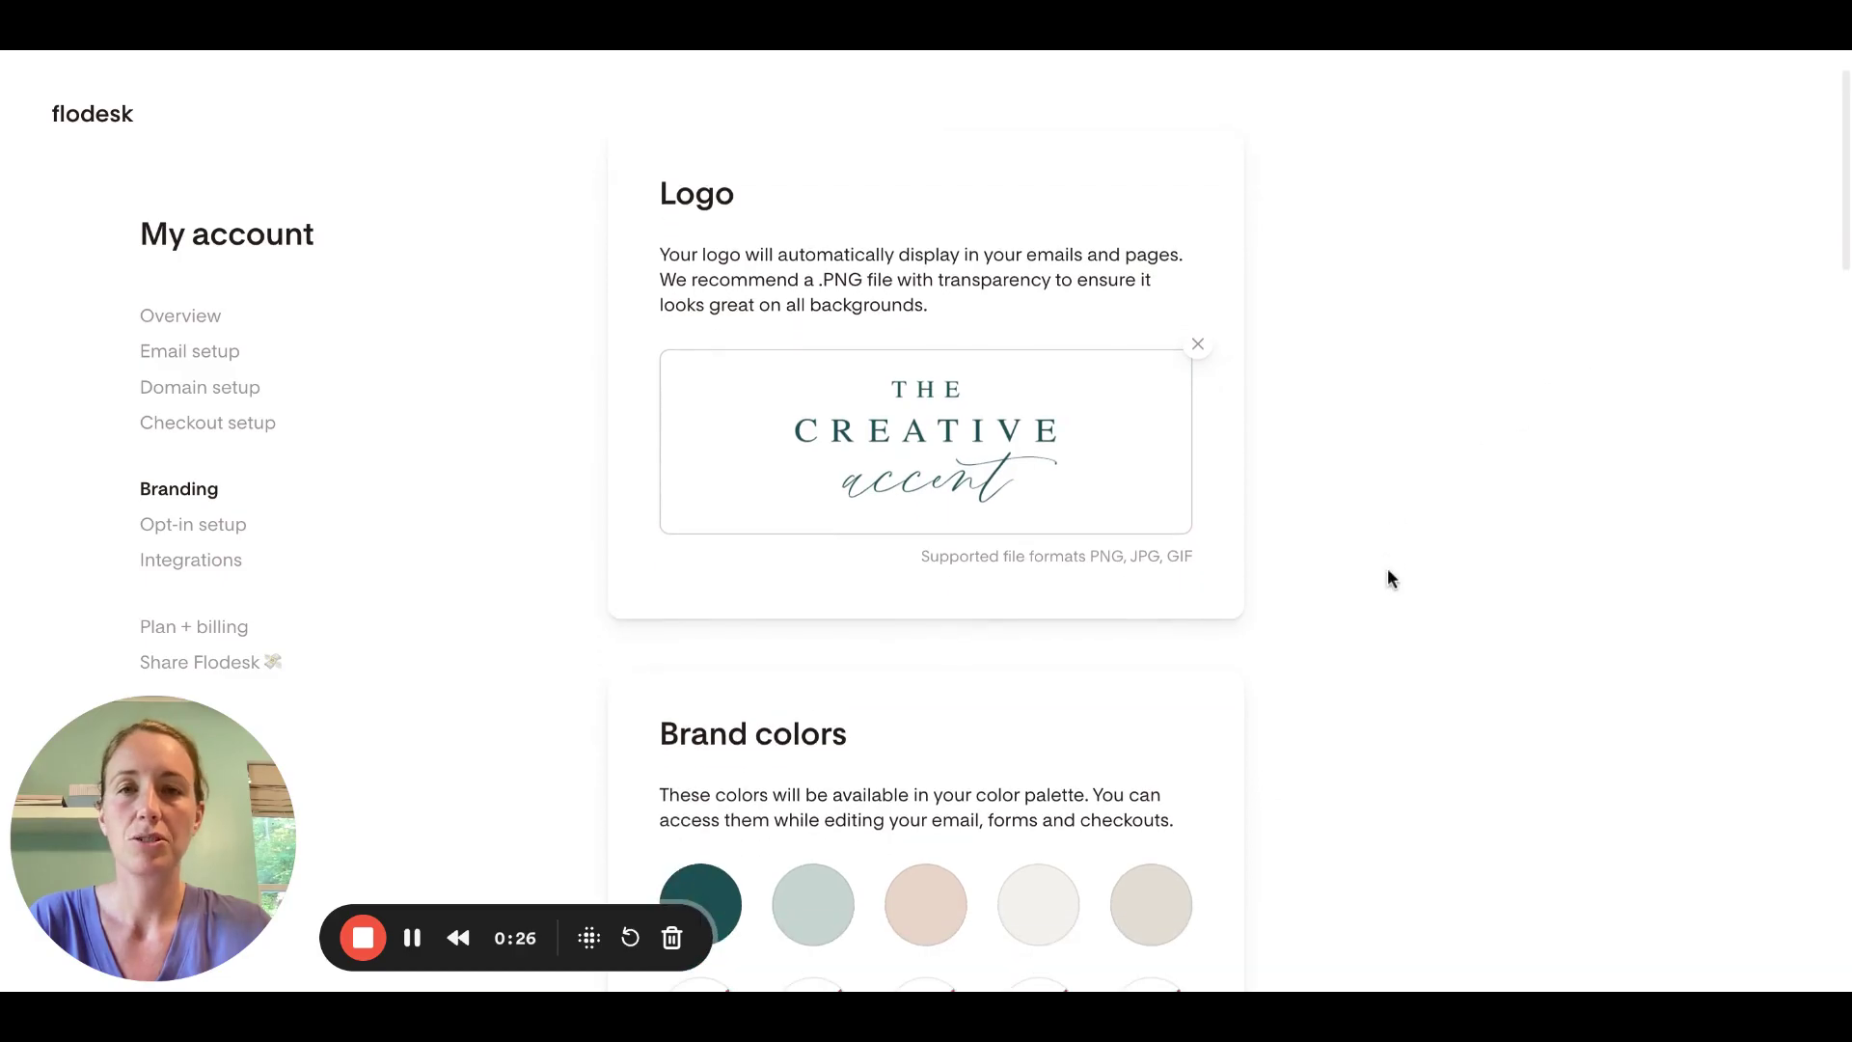
pyautogui.moveTo(1149, 537)
pyautogui.scroll(-5, 1150, 537)
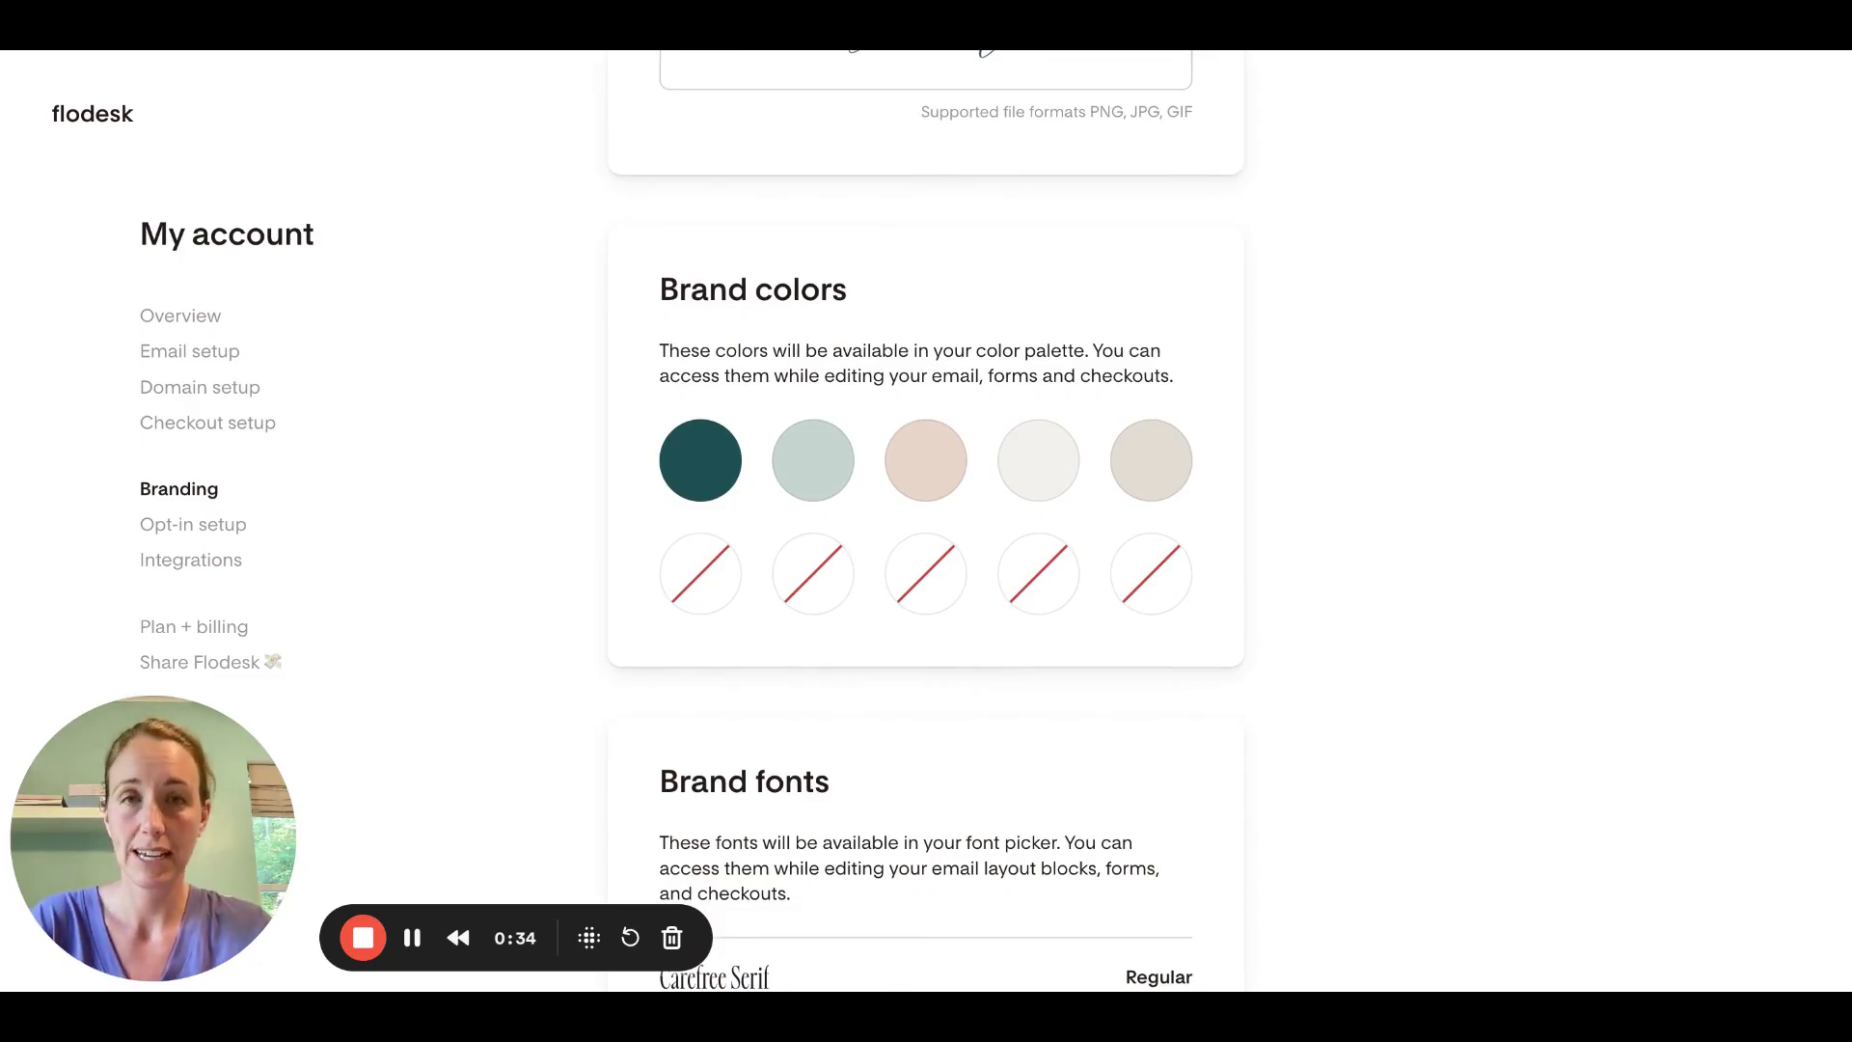
pyautogui.scroll(-5, 1194, 569)
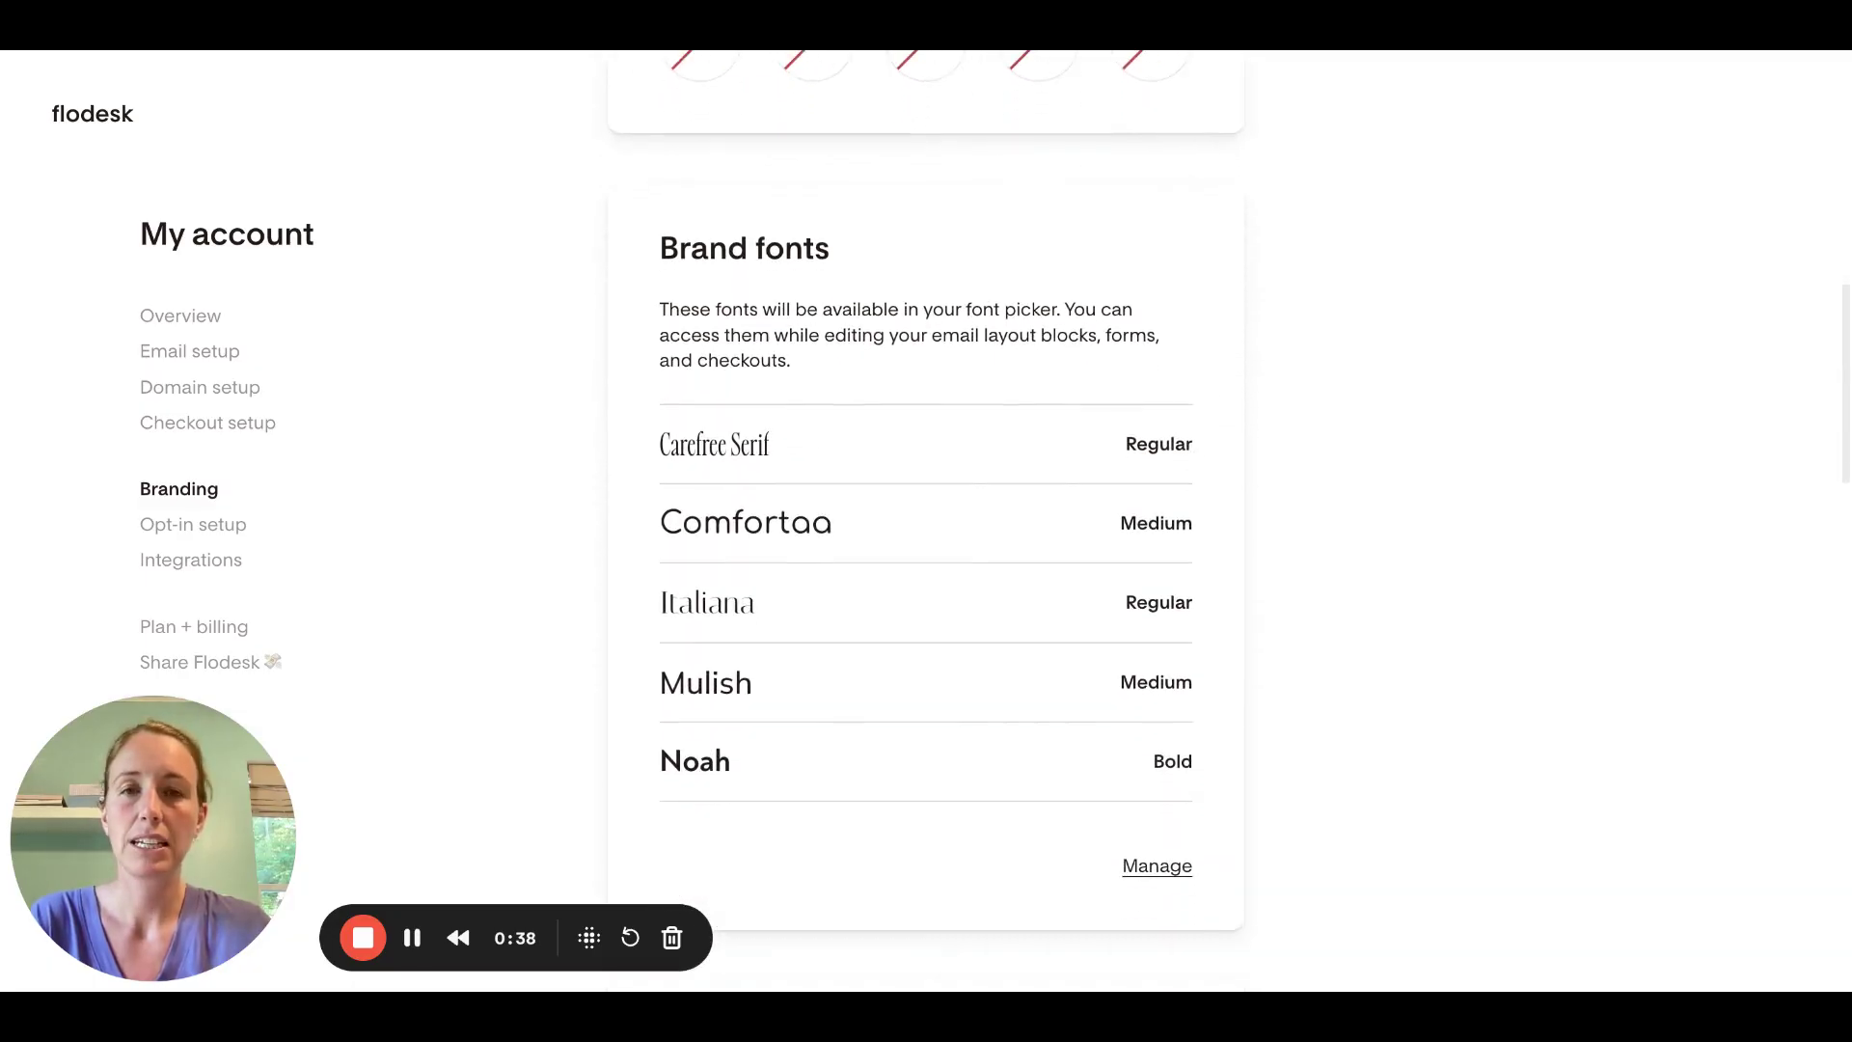
pyautogui.scroll(1, 1192, 563)
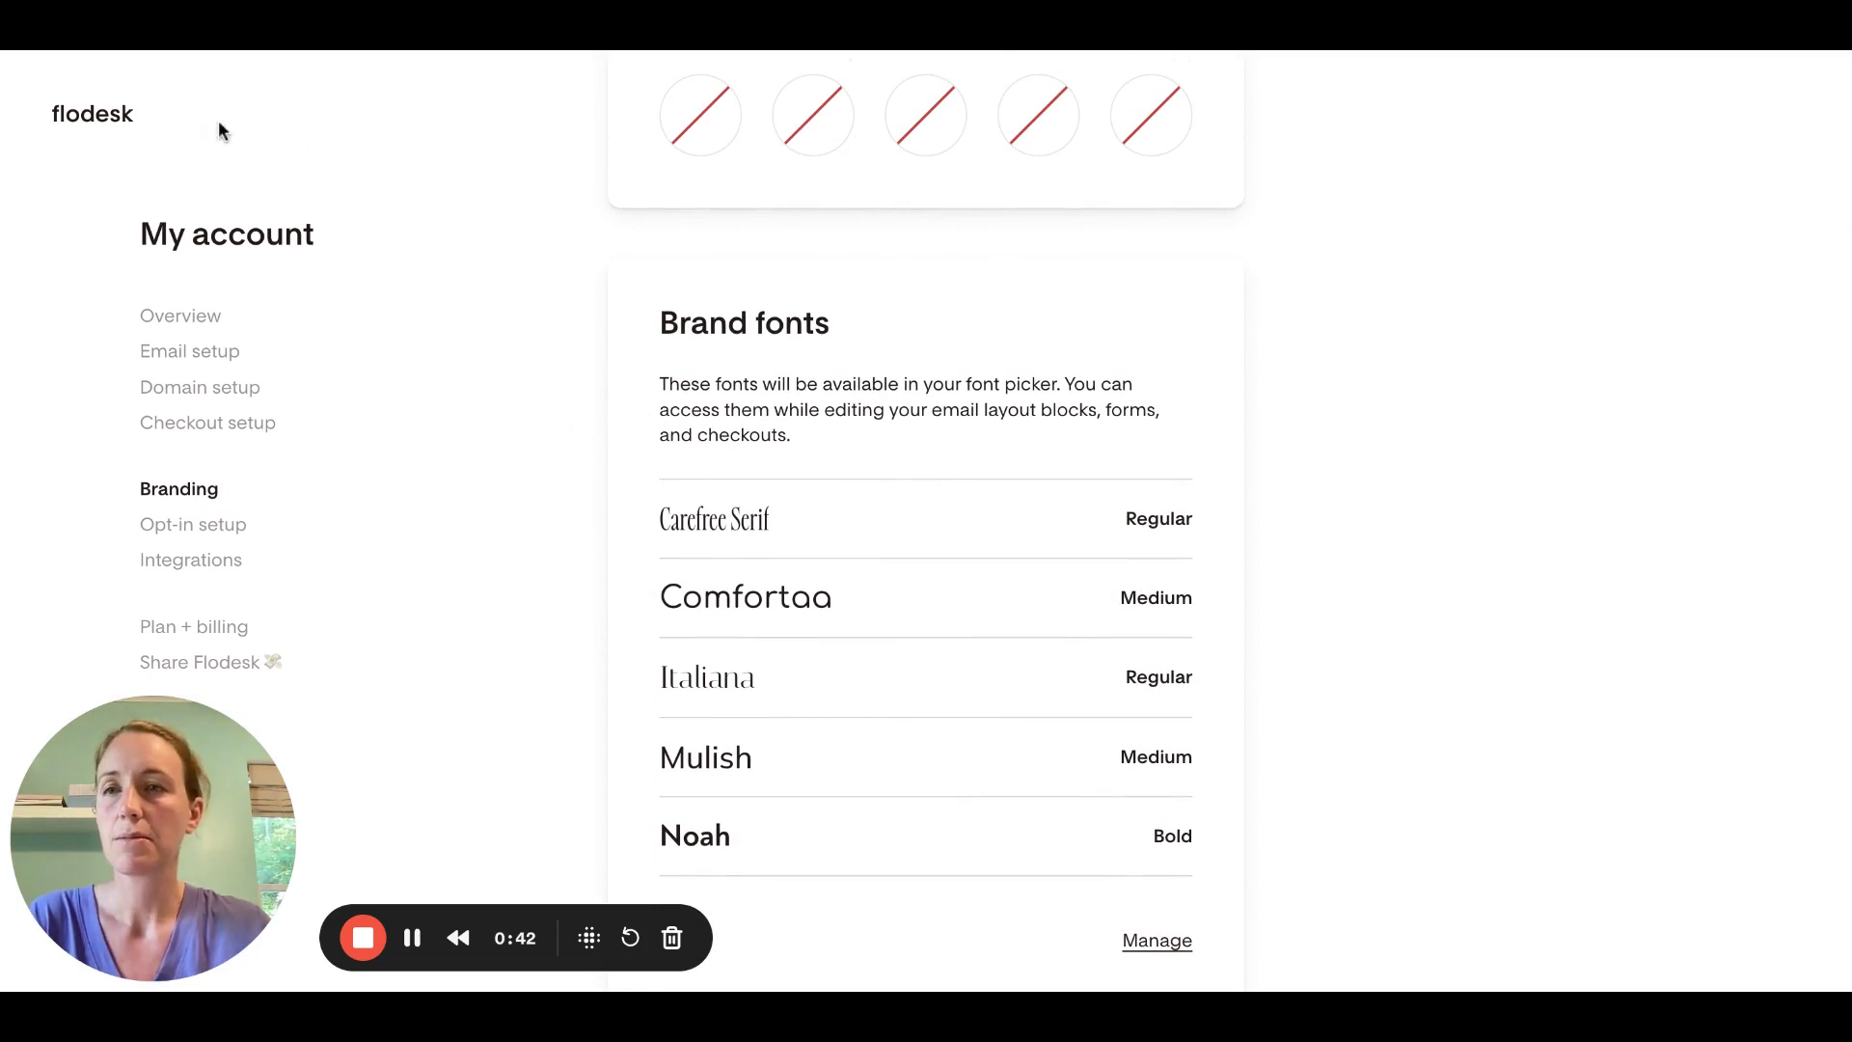
pyautogui.click(116, 116)
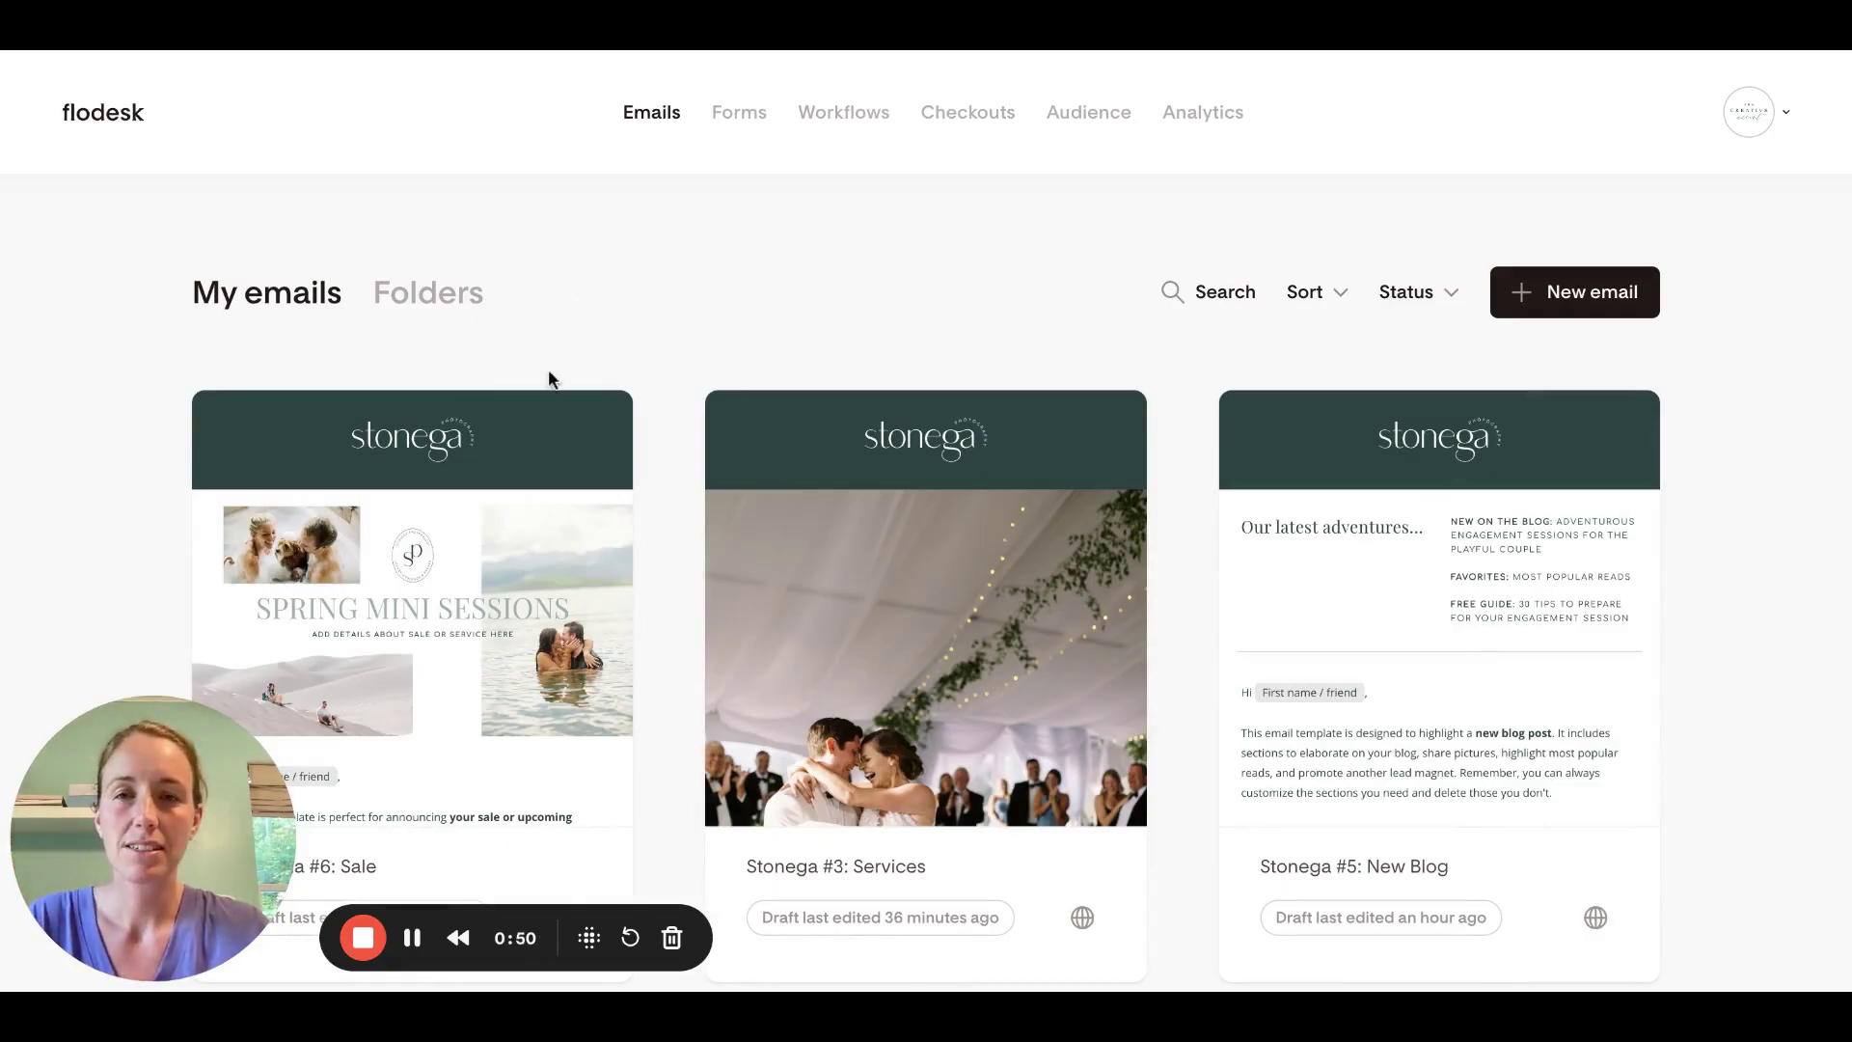
# Duplicate the "Stonega #6: Sale" email
pyautogui.click(596, 436)
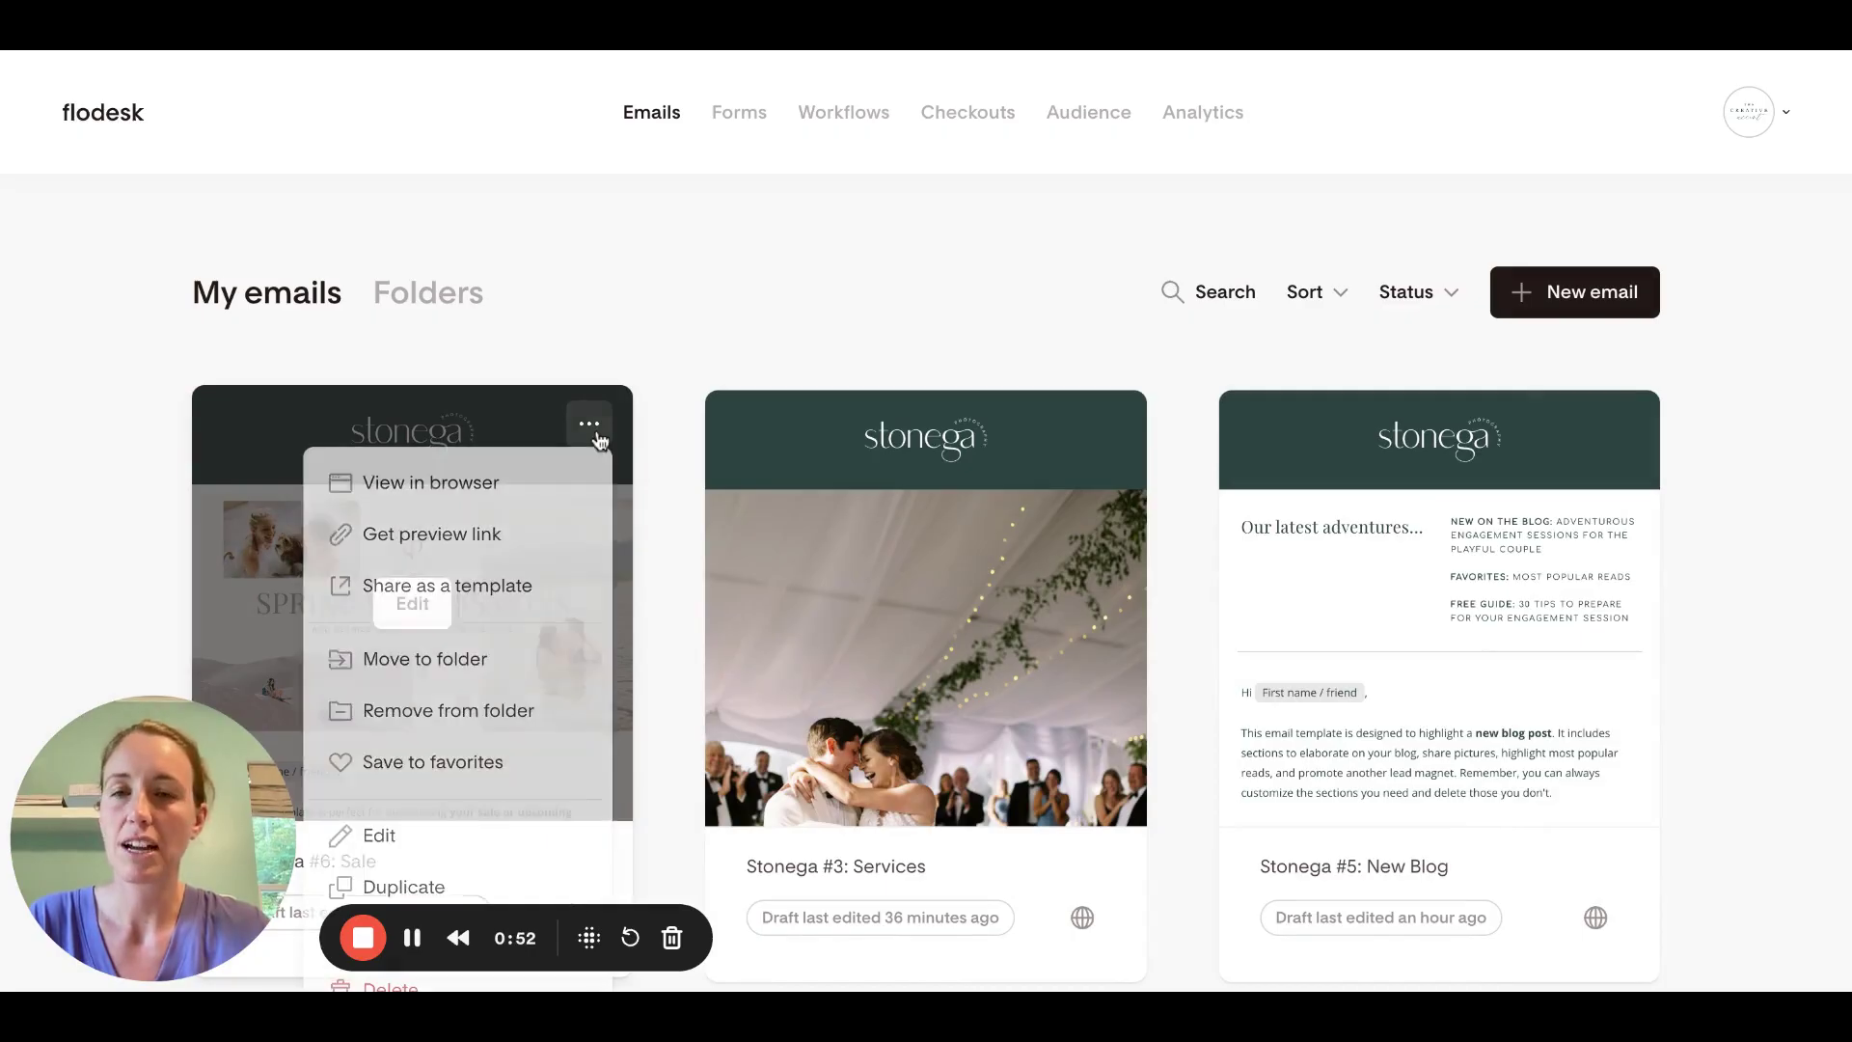
pyautogui.scroll(-2, 530, 582)
pyautogui.scroll(-1, 530, 582)
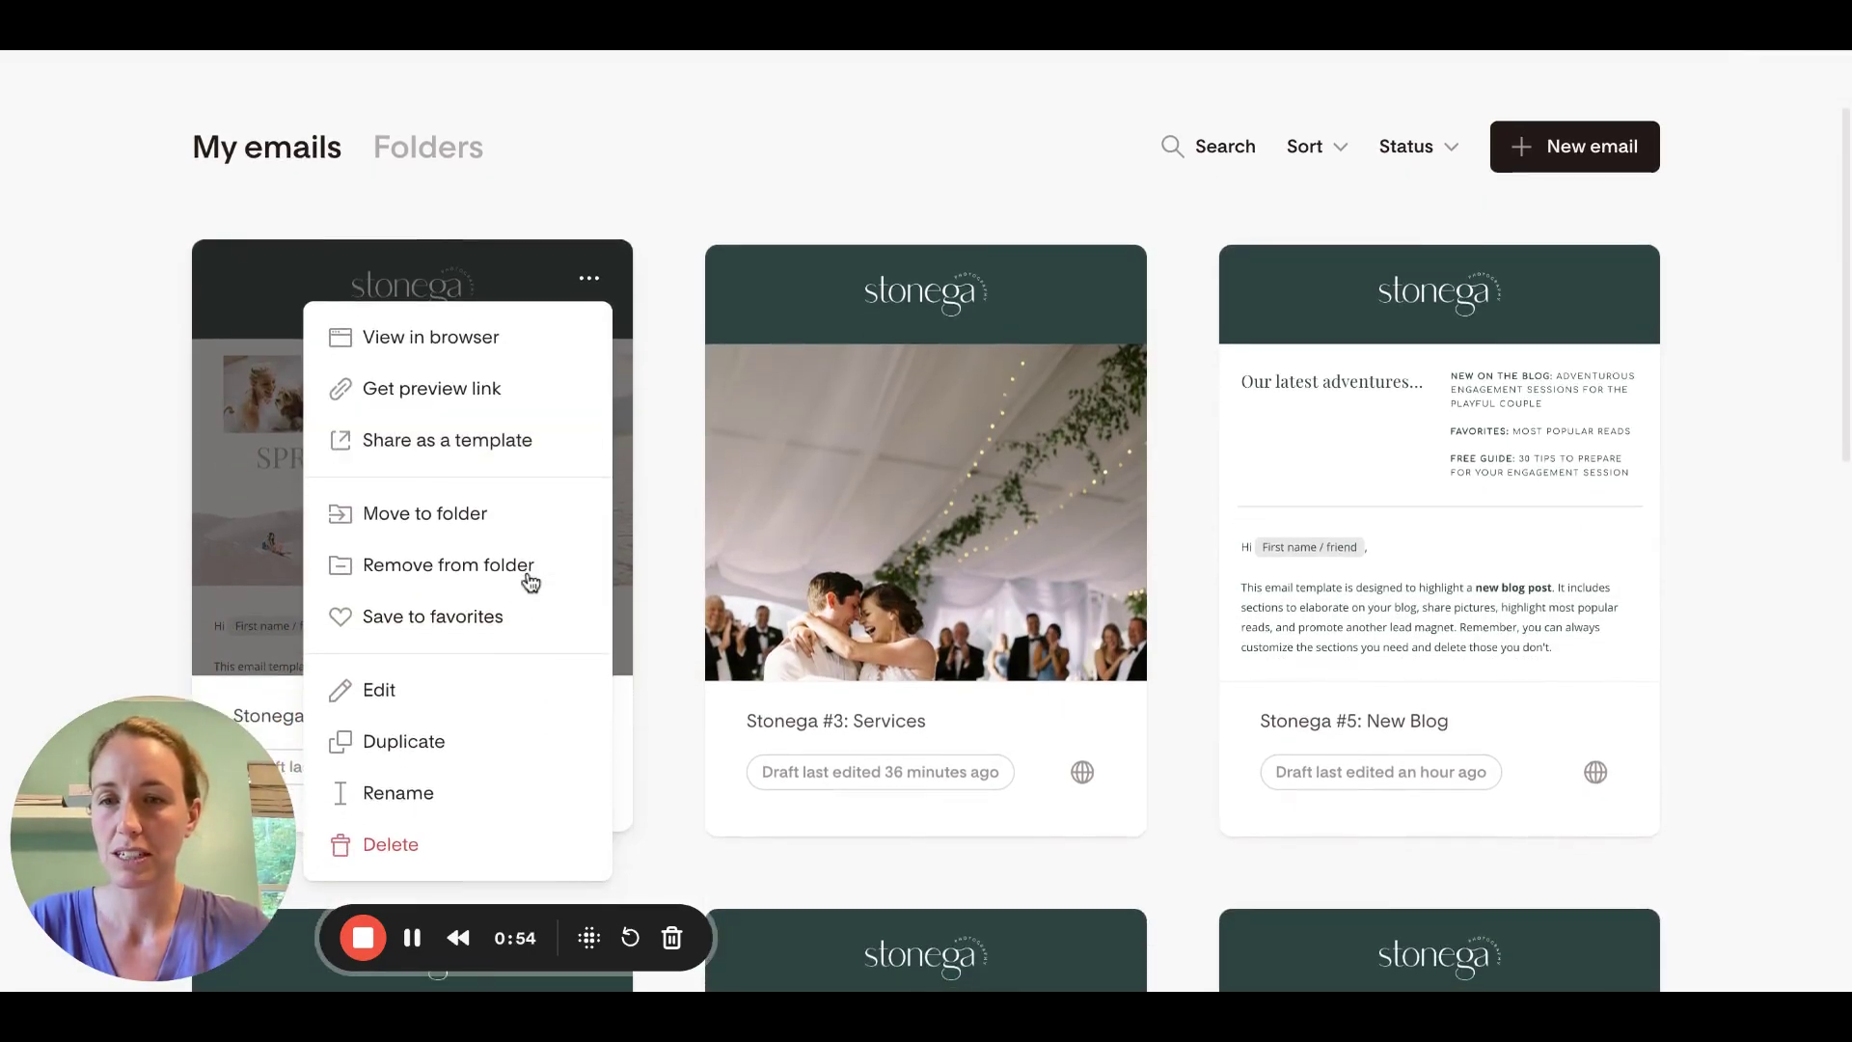
pyautogui.click(428, 742)
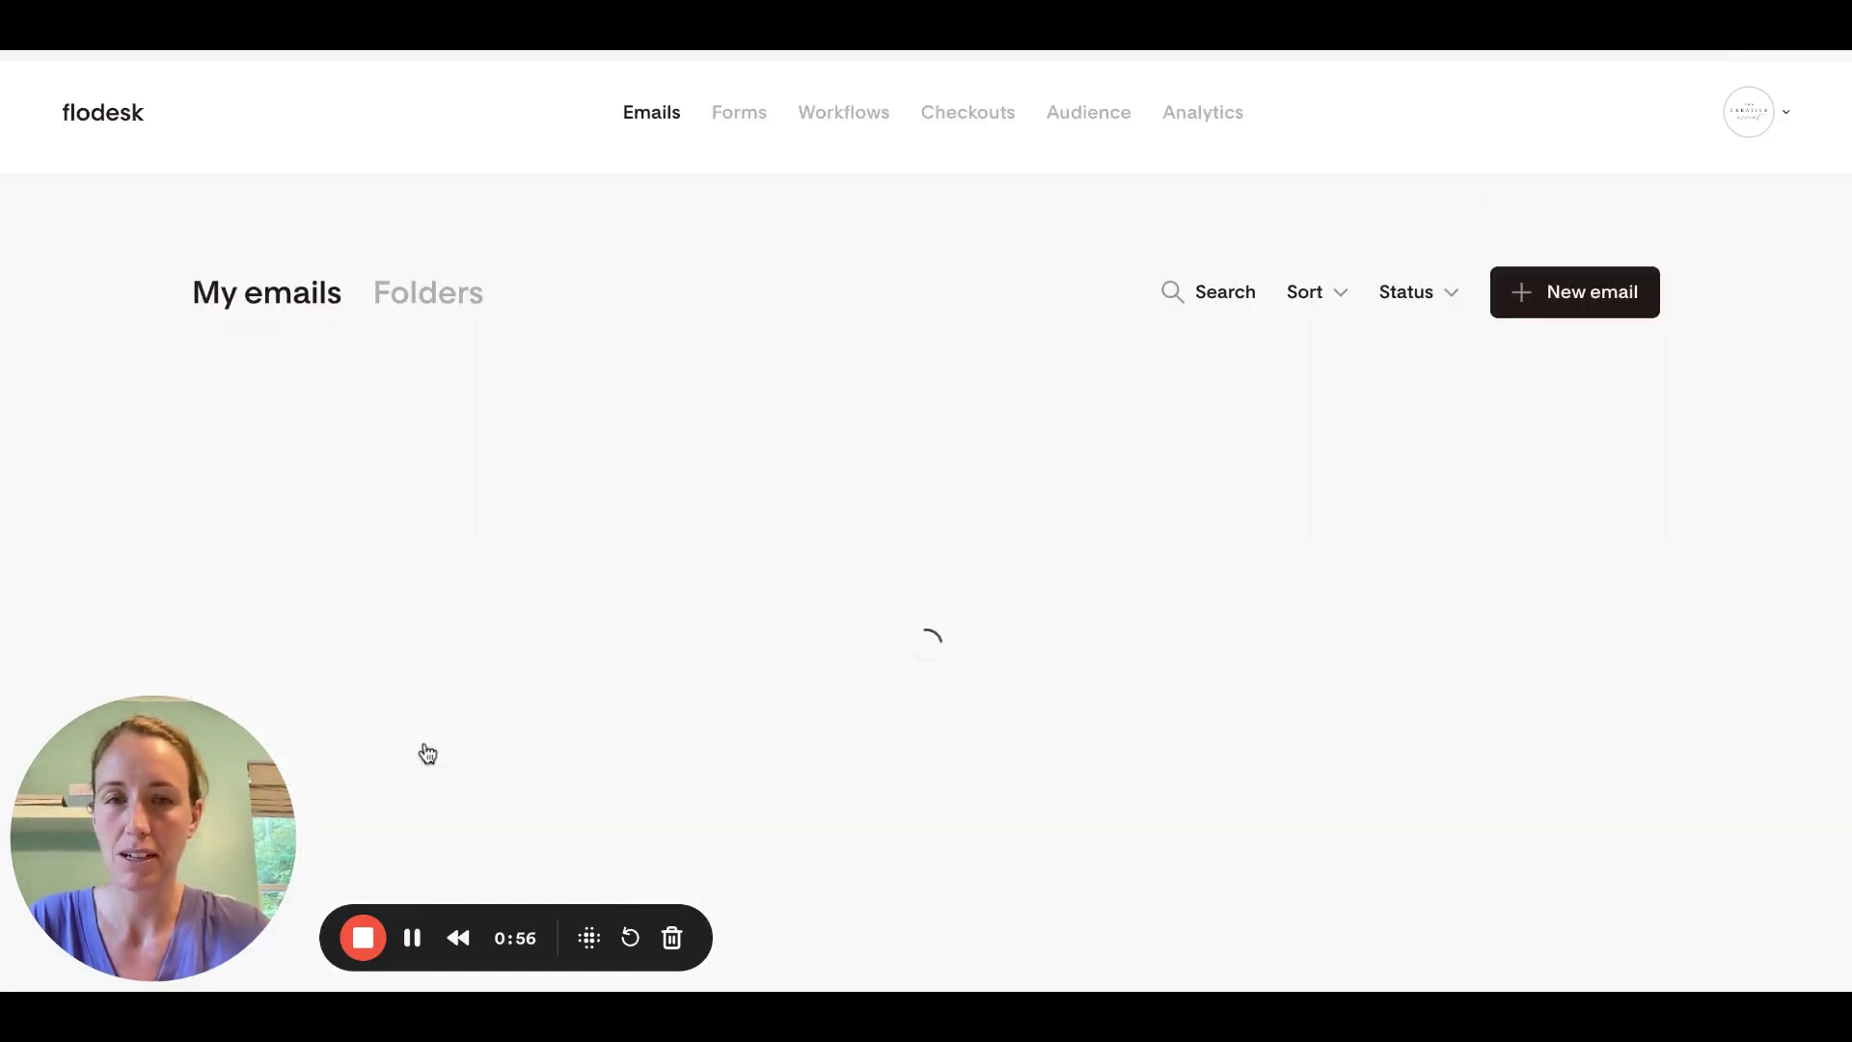
# Rename the duplicated email as "Stonega #6: Sale TEST"
pyautogui.scroll(-2, 426, 752)
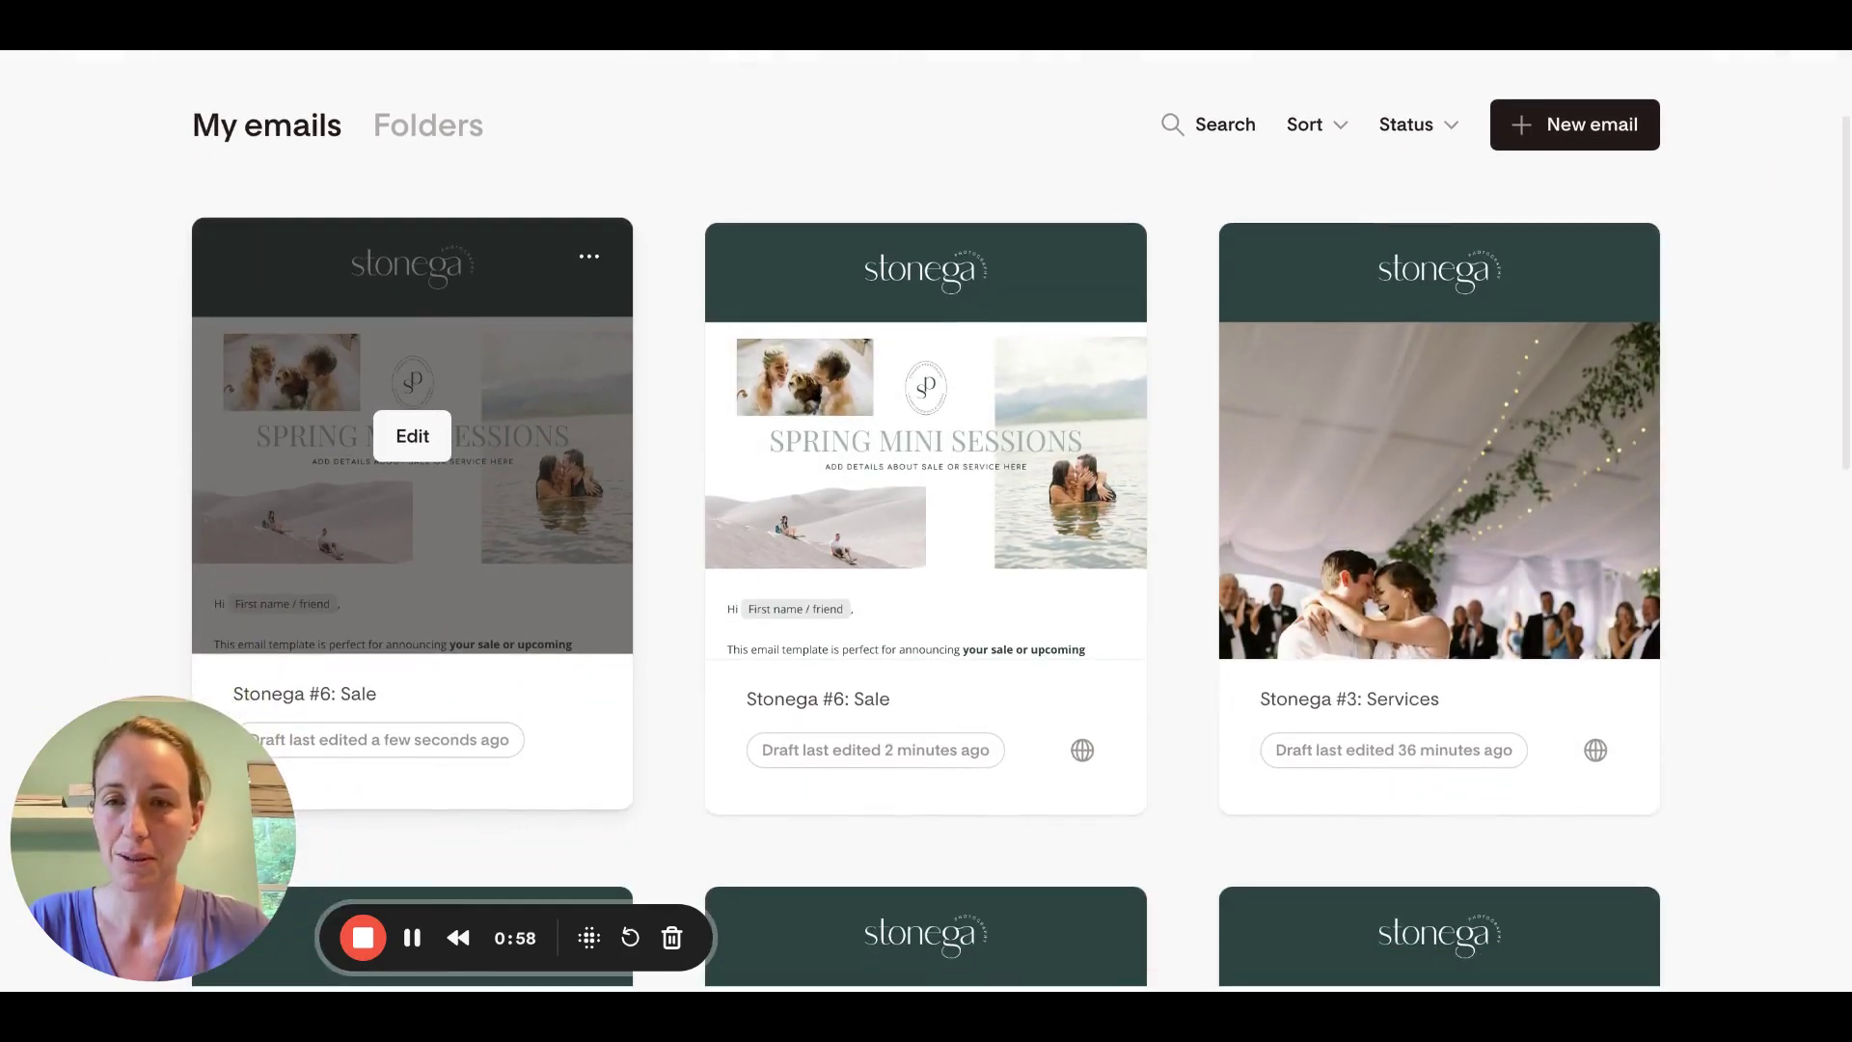
pyautogui.click(391, 693)
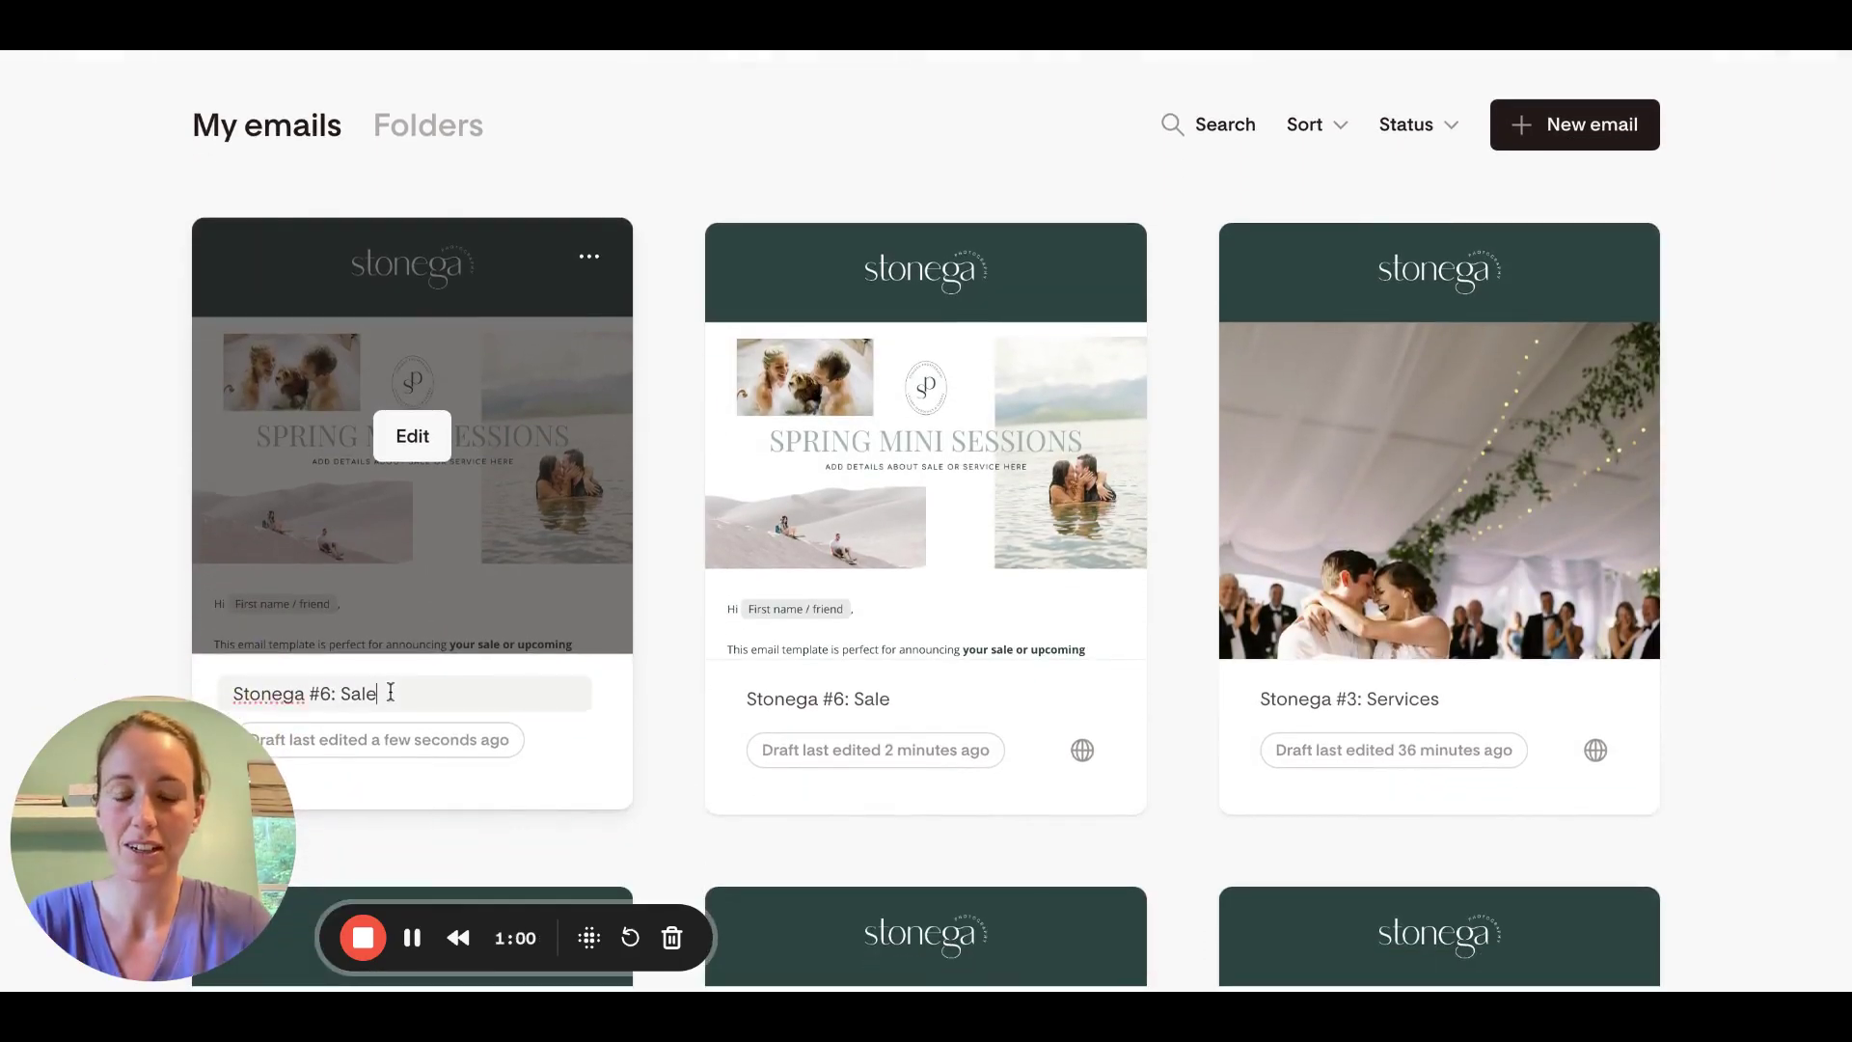
pyautogui.write('TEST')
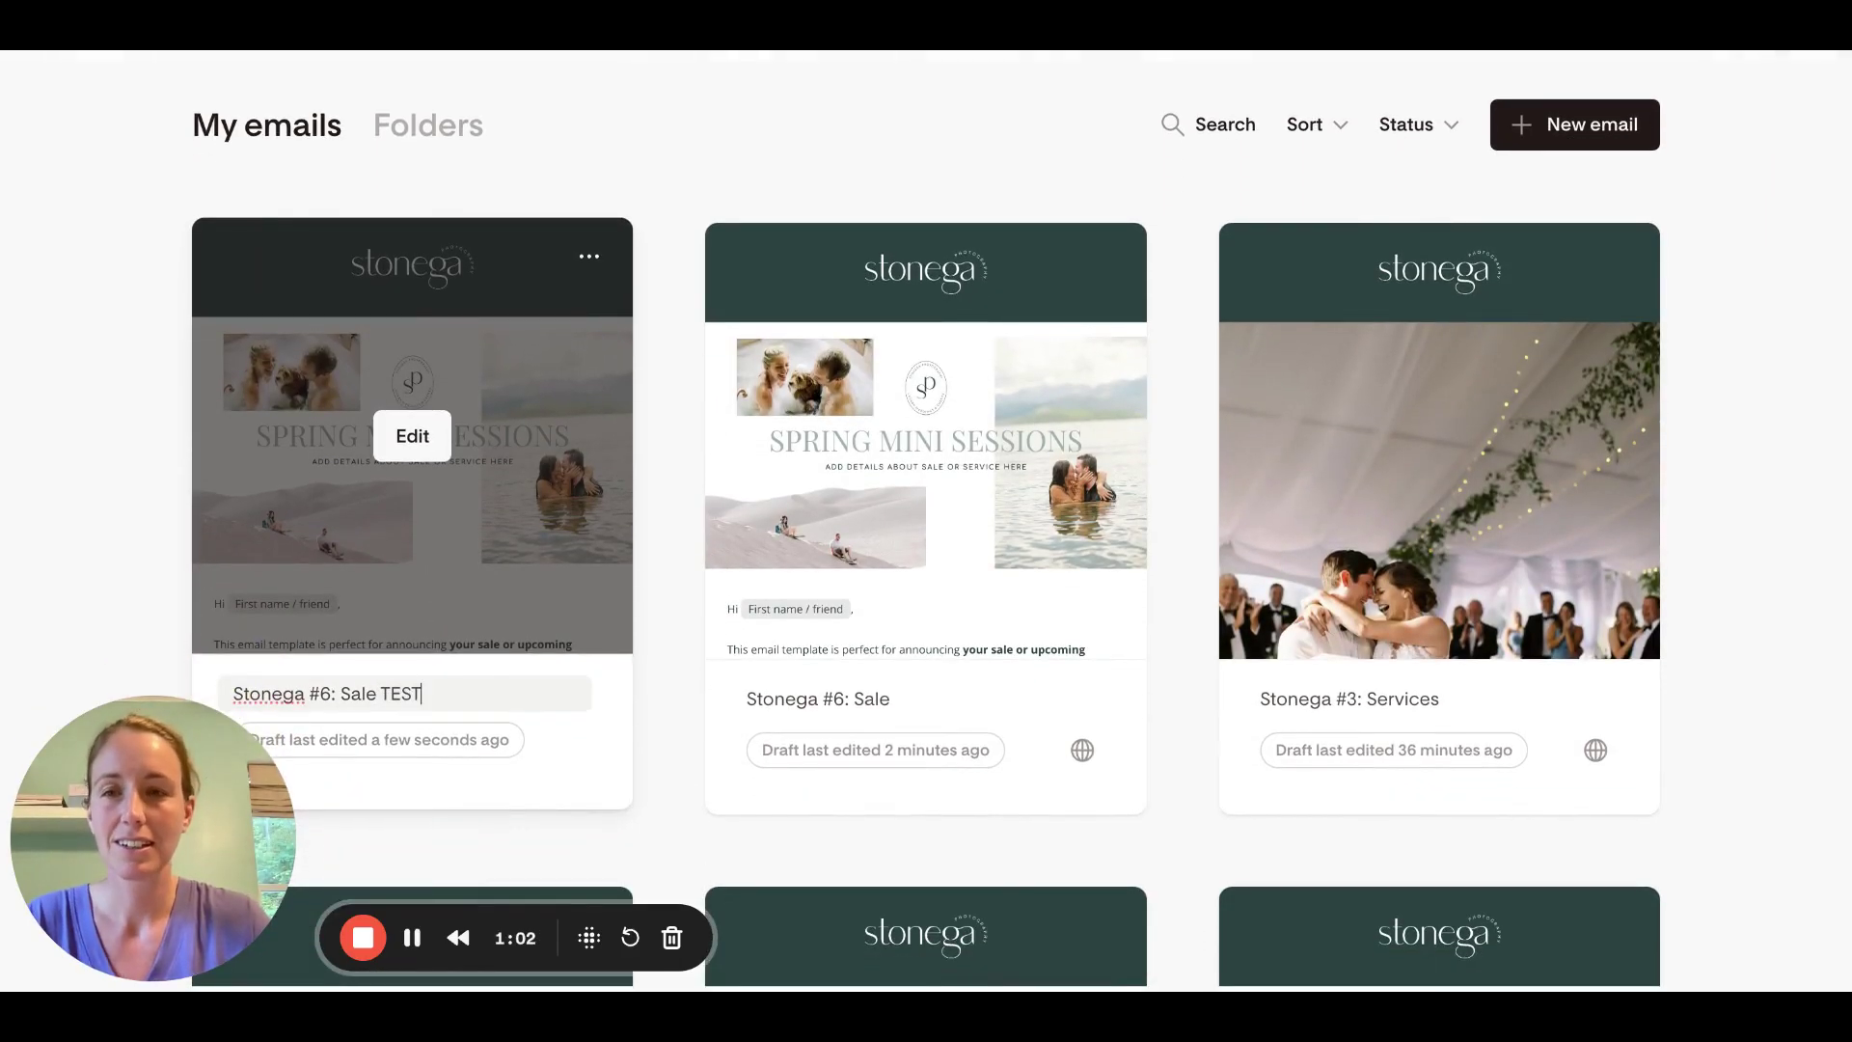
pyautogui.press('Return')
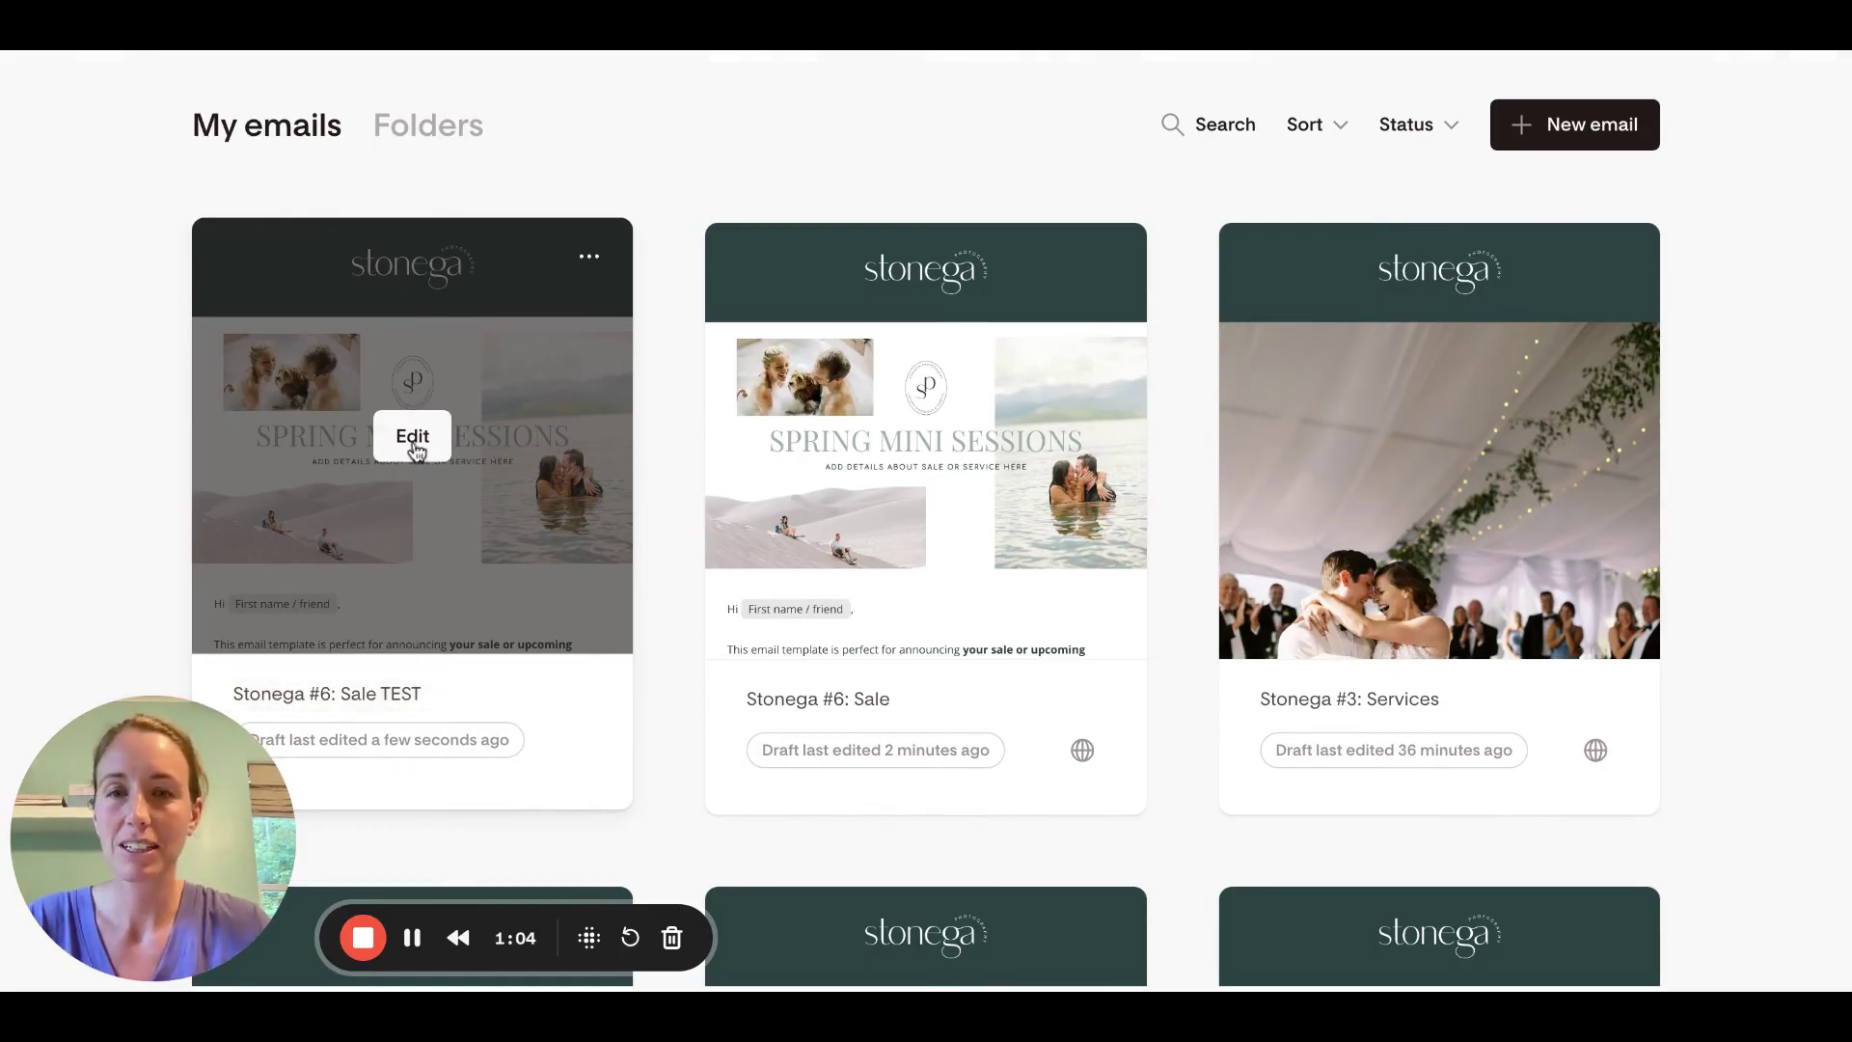
# Open the "Stonega #6: Sale TEST" email for editing and set its global font color to black
pyautogui.click(413, 439)
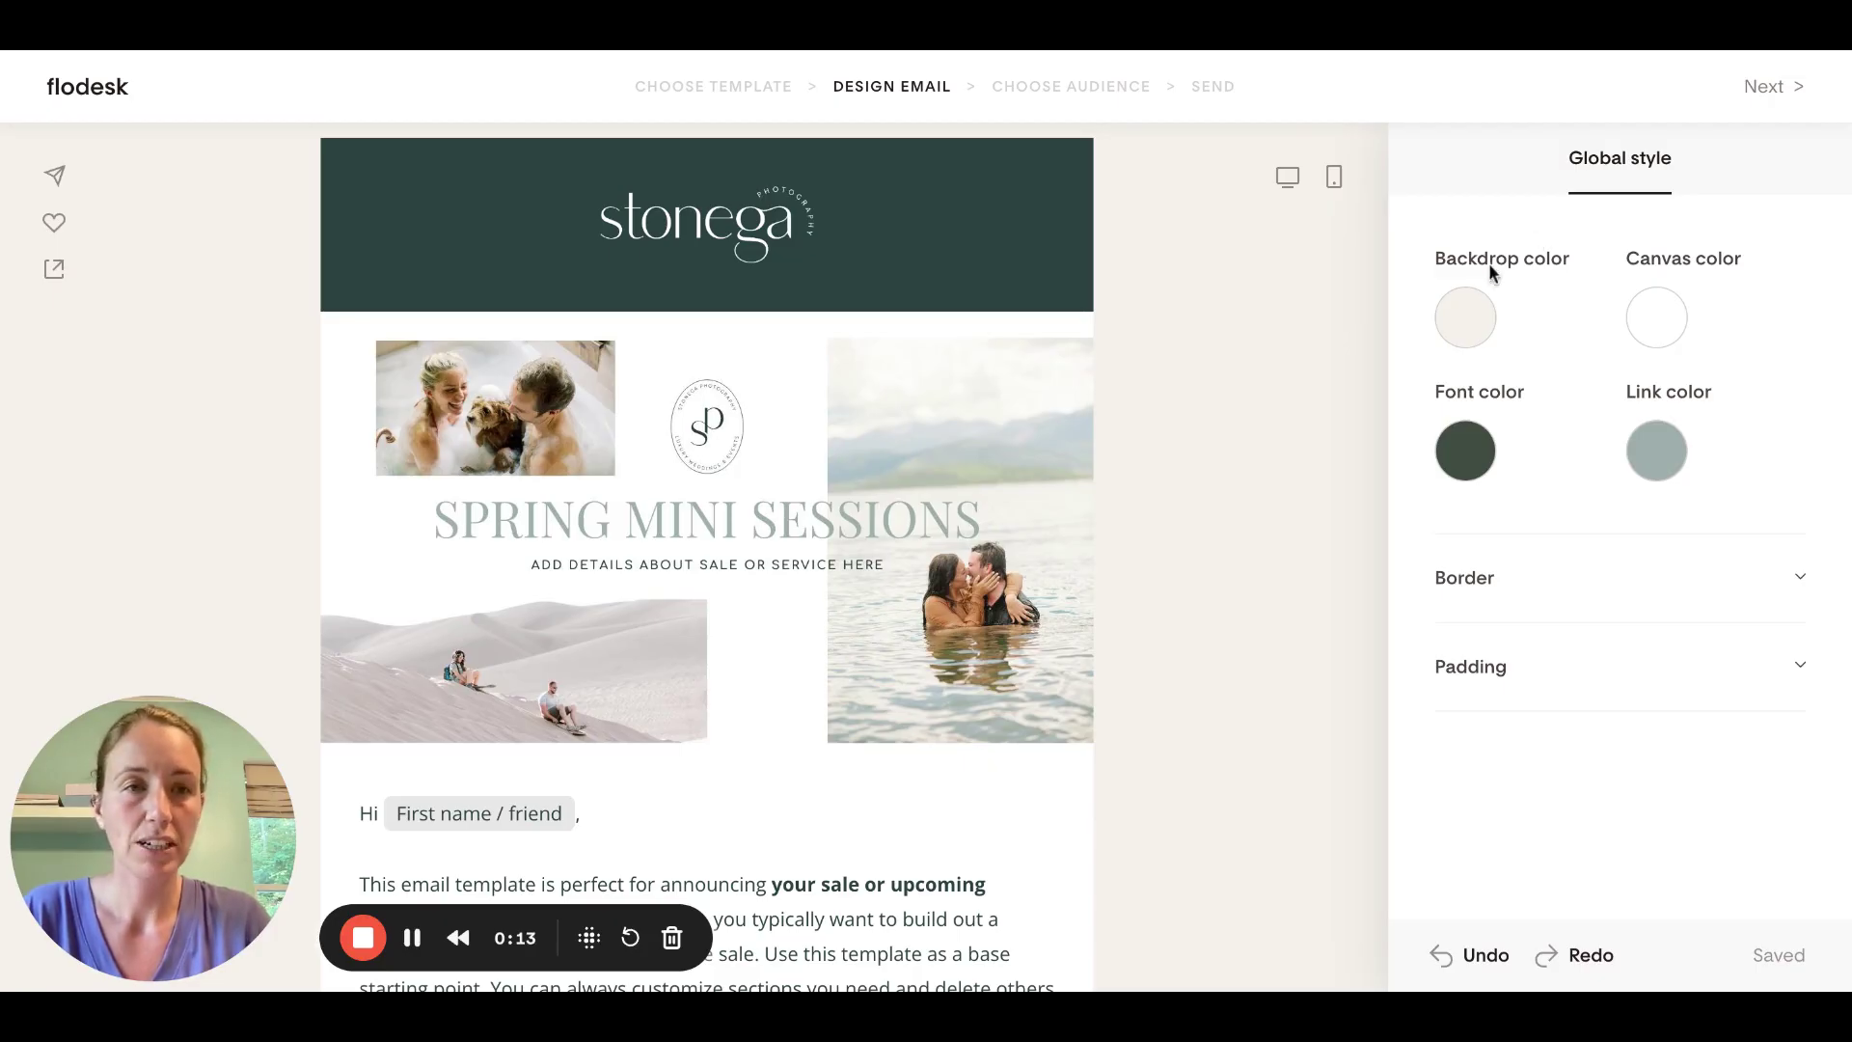
pyautogui.click(1465, 455)
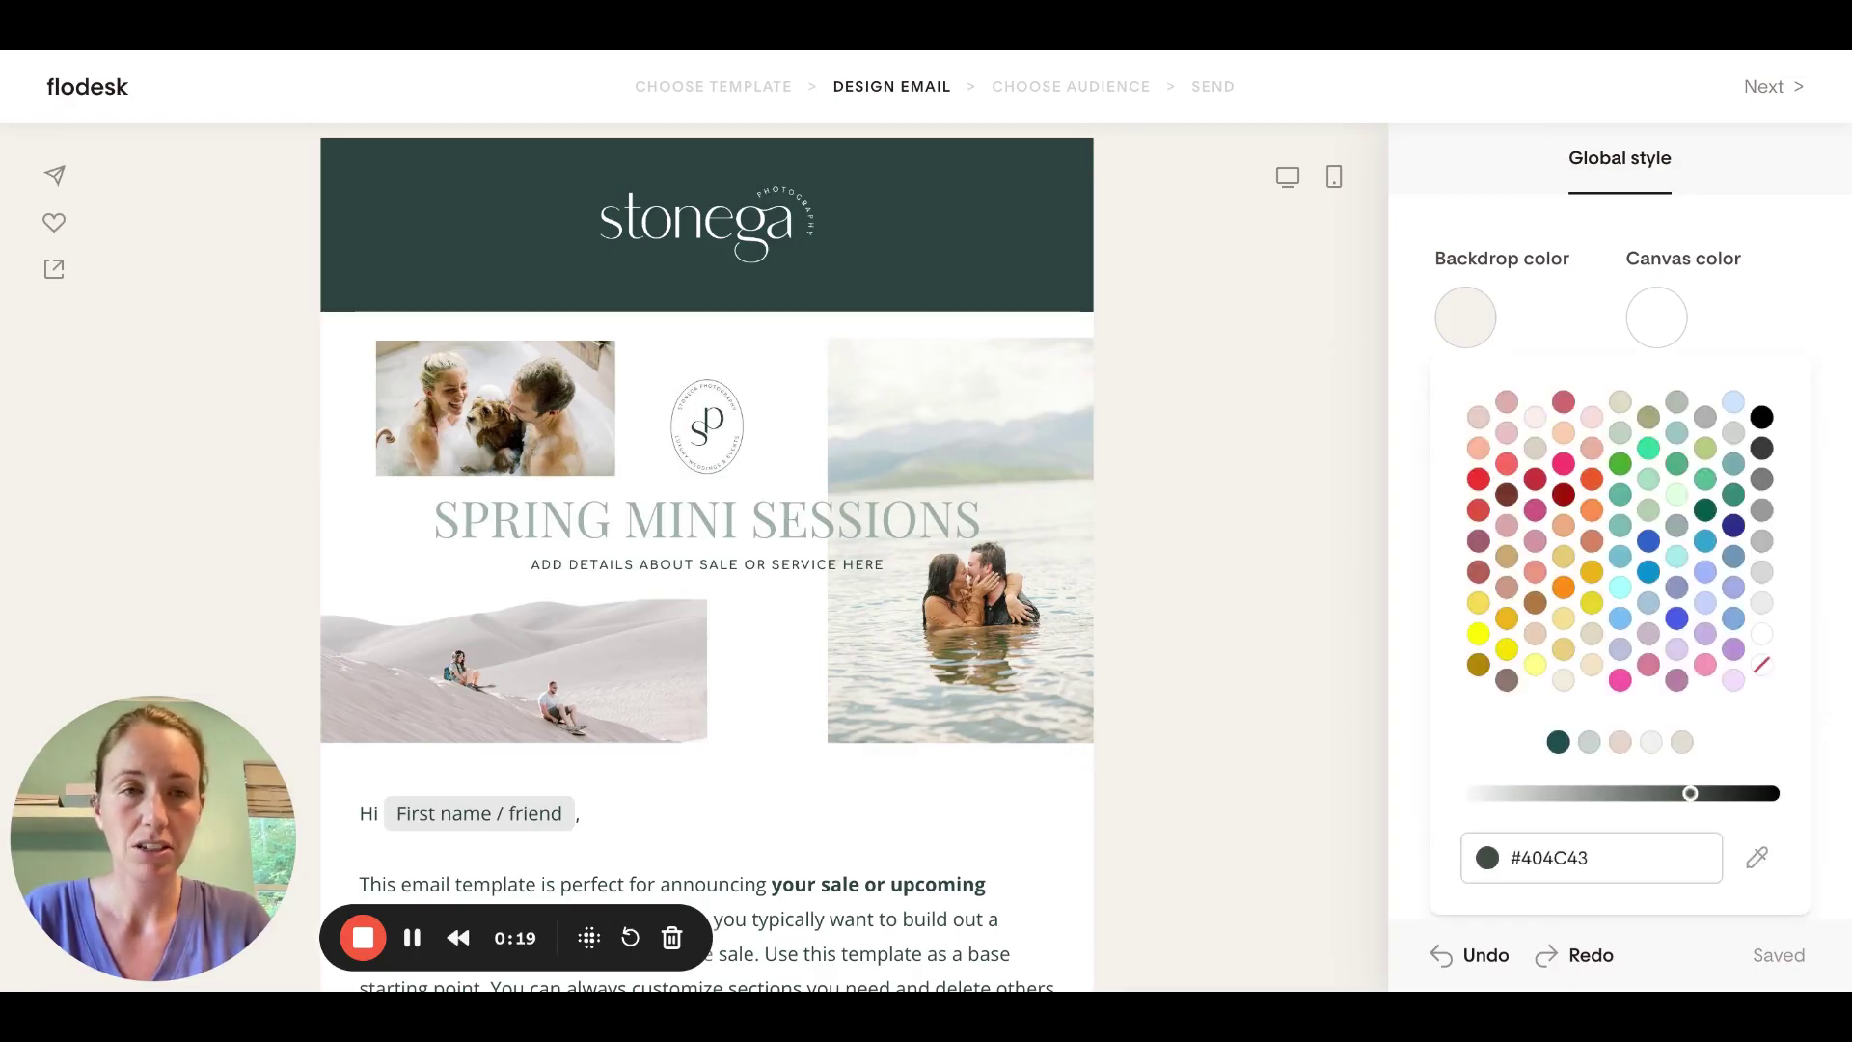
pyautogui.click(1763, 419)
pyautogui.click(1767, 292)
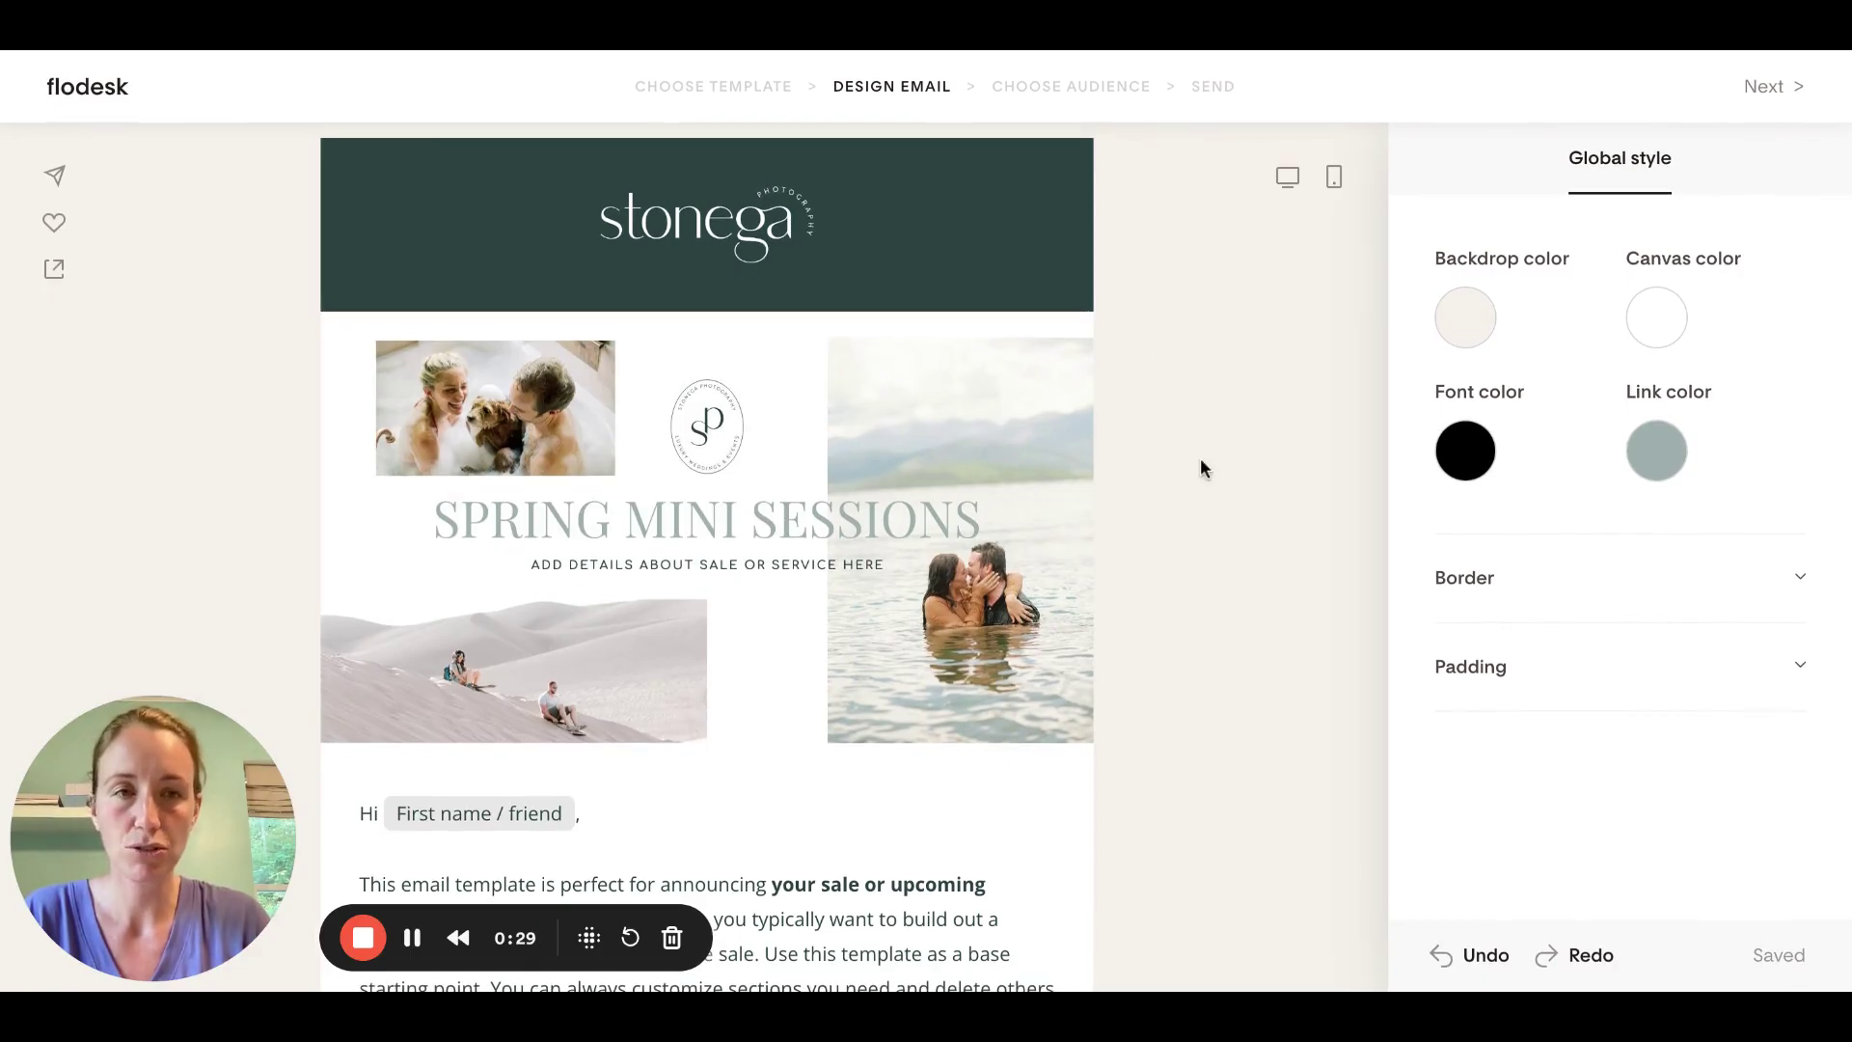
# Try pale pink #FBEFEB and white #FFFFFF as the email's backdrop color, and settle on the off-white brand color #F2F1ED
pyautogui.click(1466, 323)
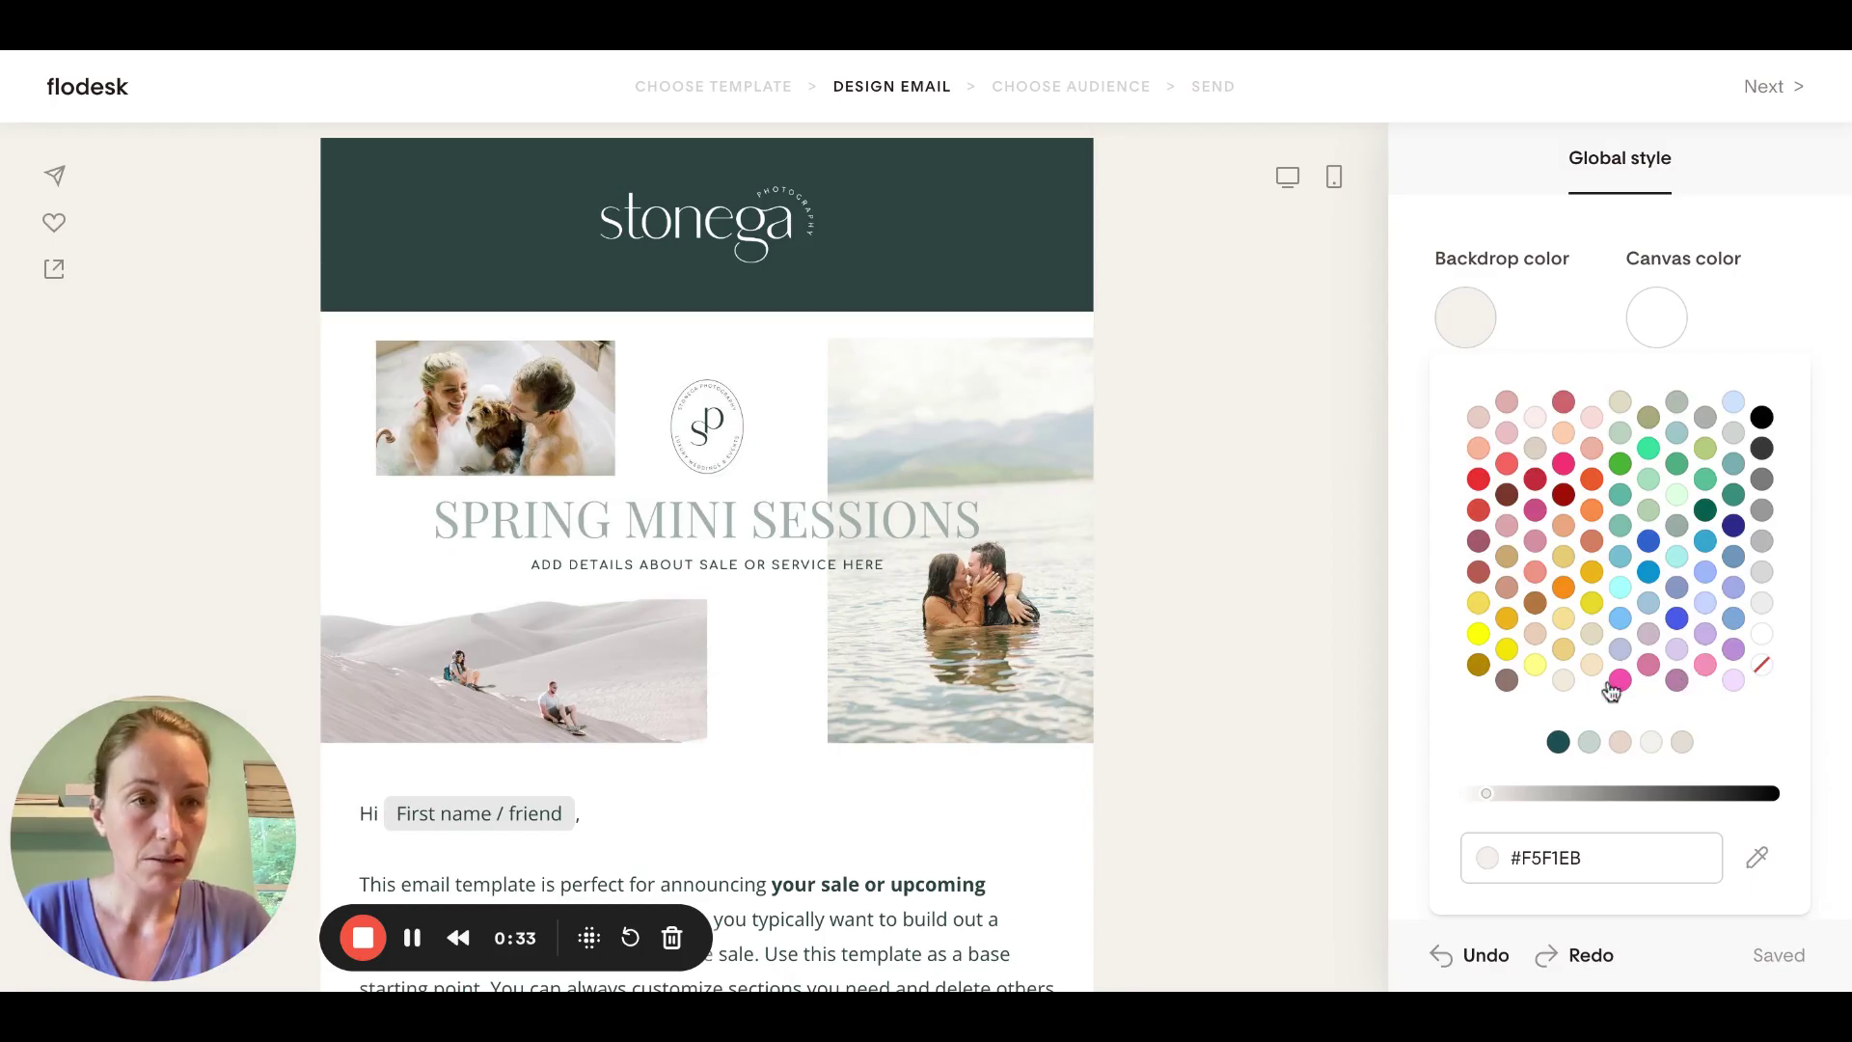
pyautogui.click(1537, 422)
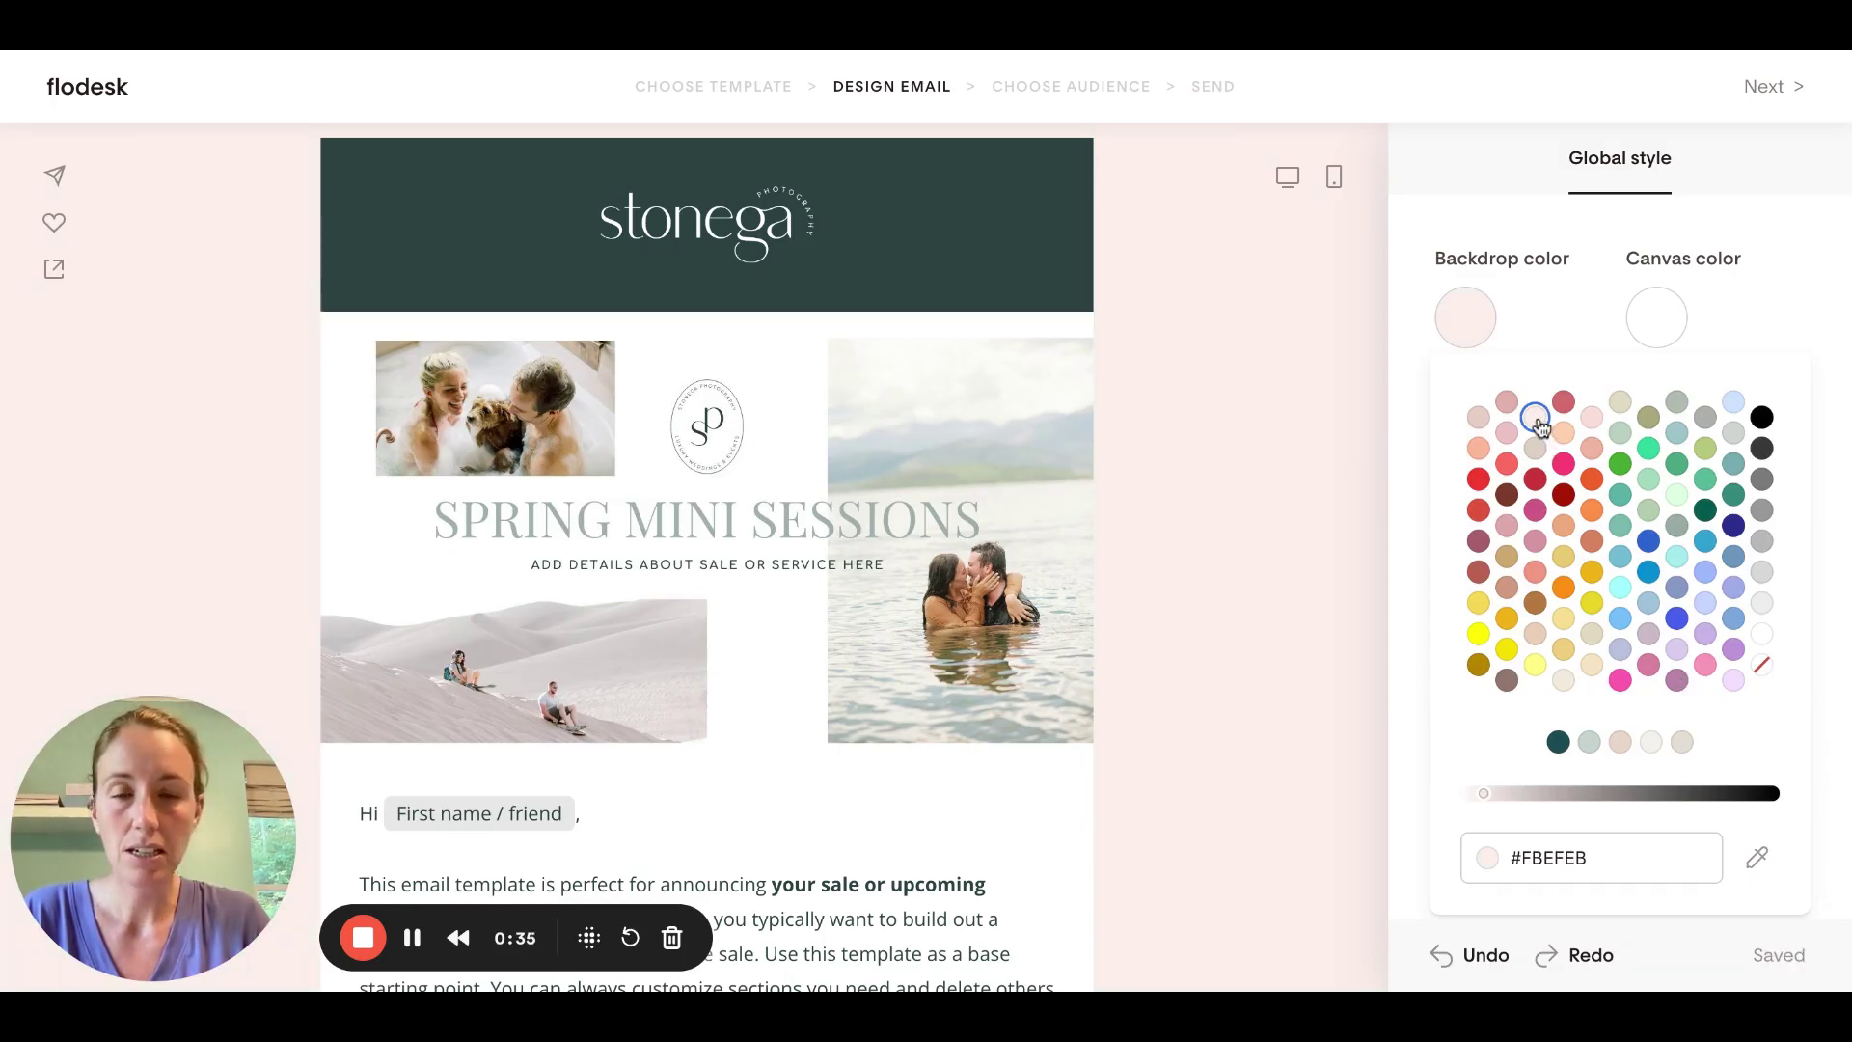
pyautogui.click(1762, 638)
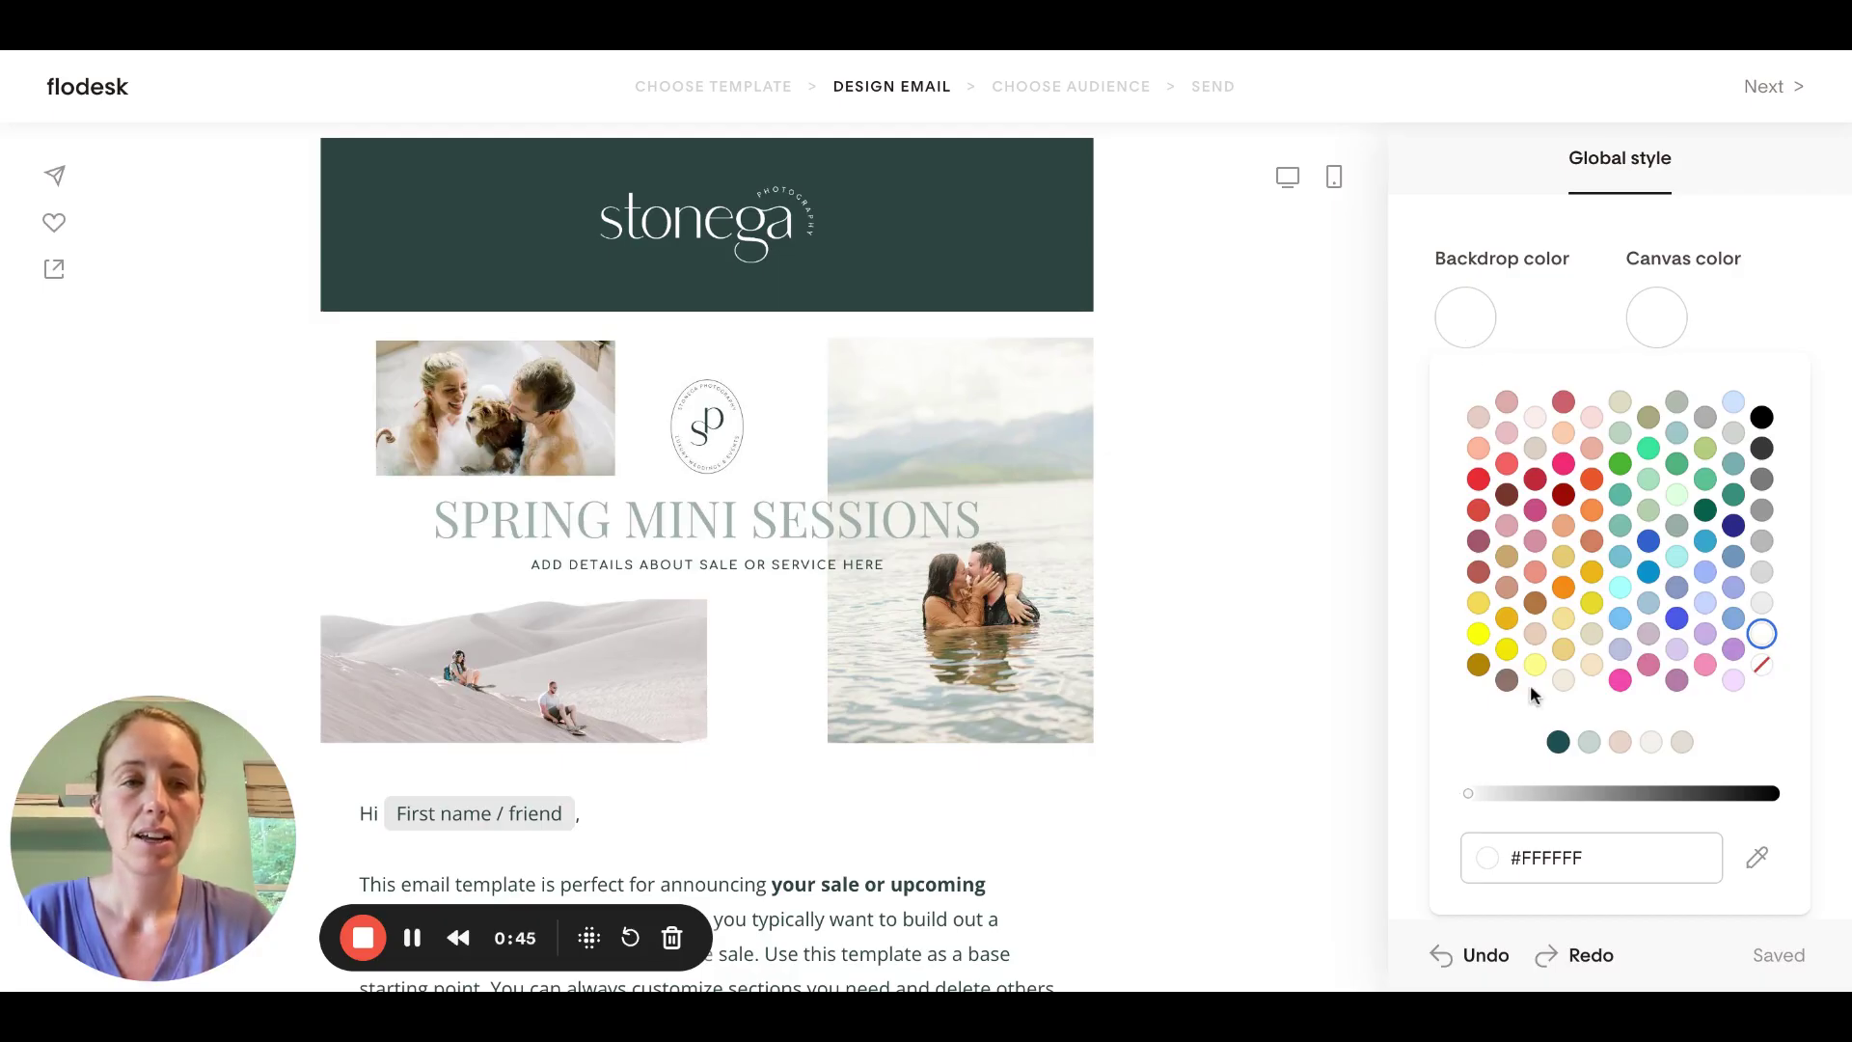
pyautogui.click(1650, 743)
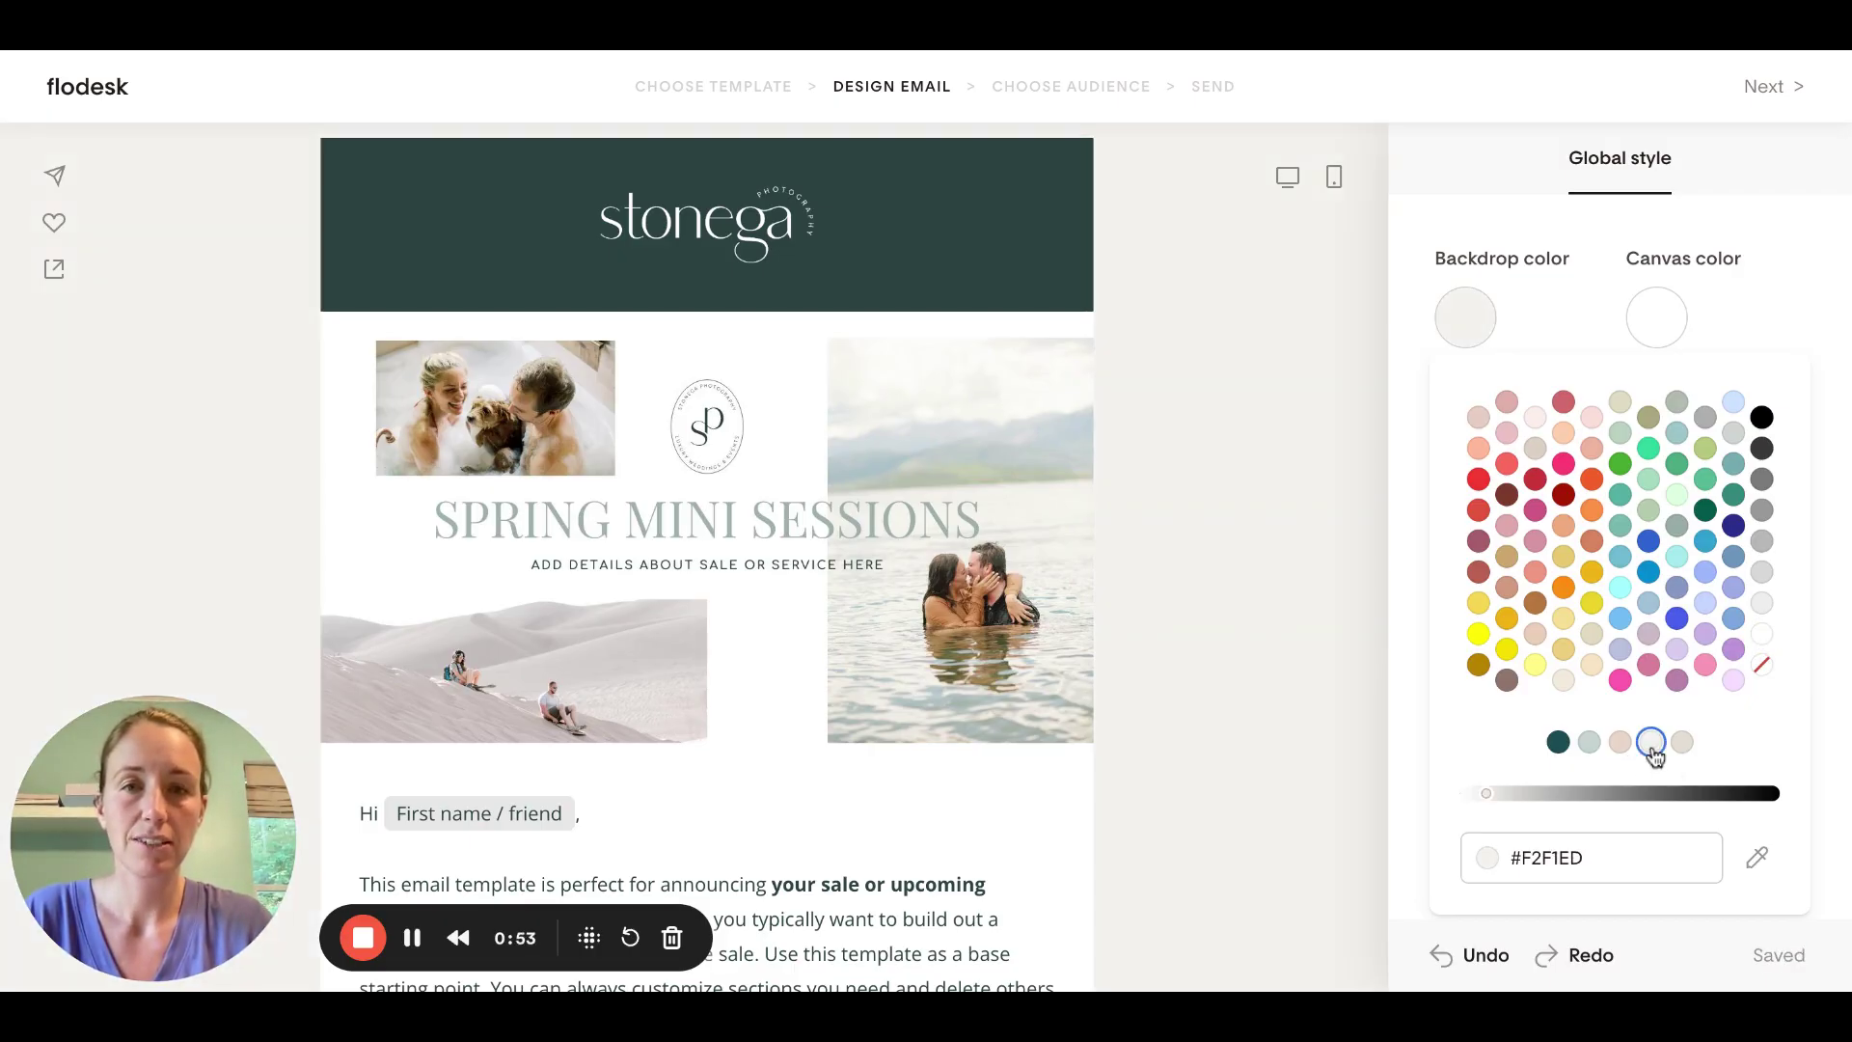
pyautogui.click(1594, 858)
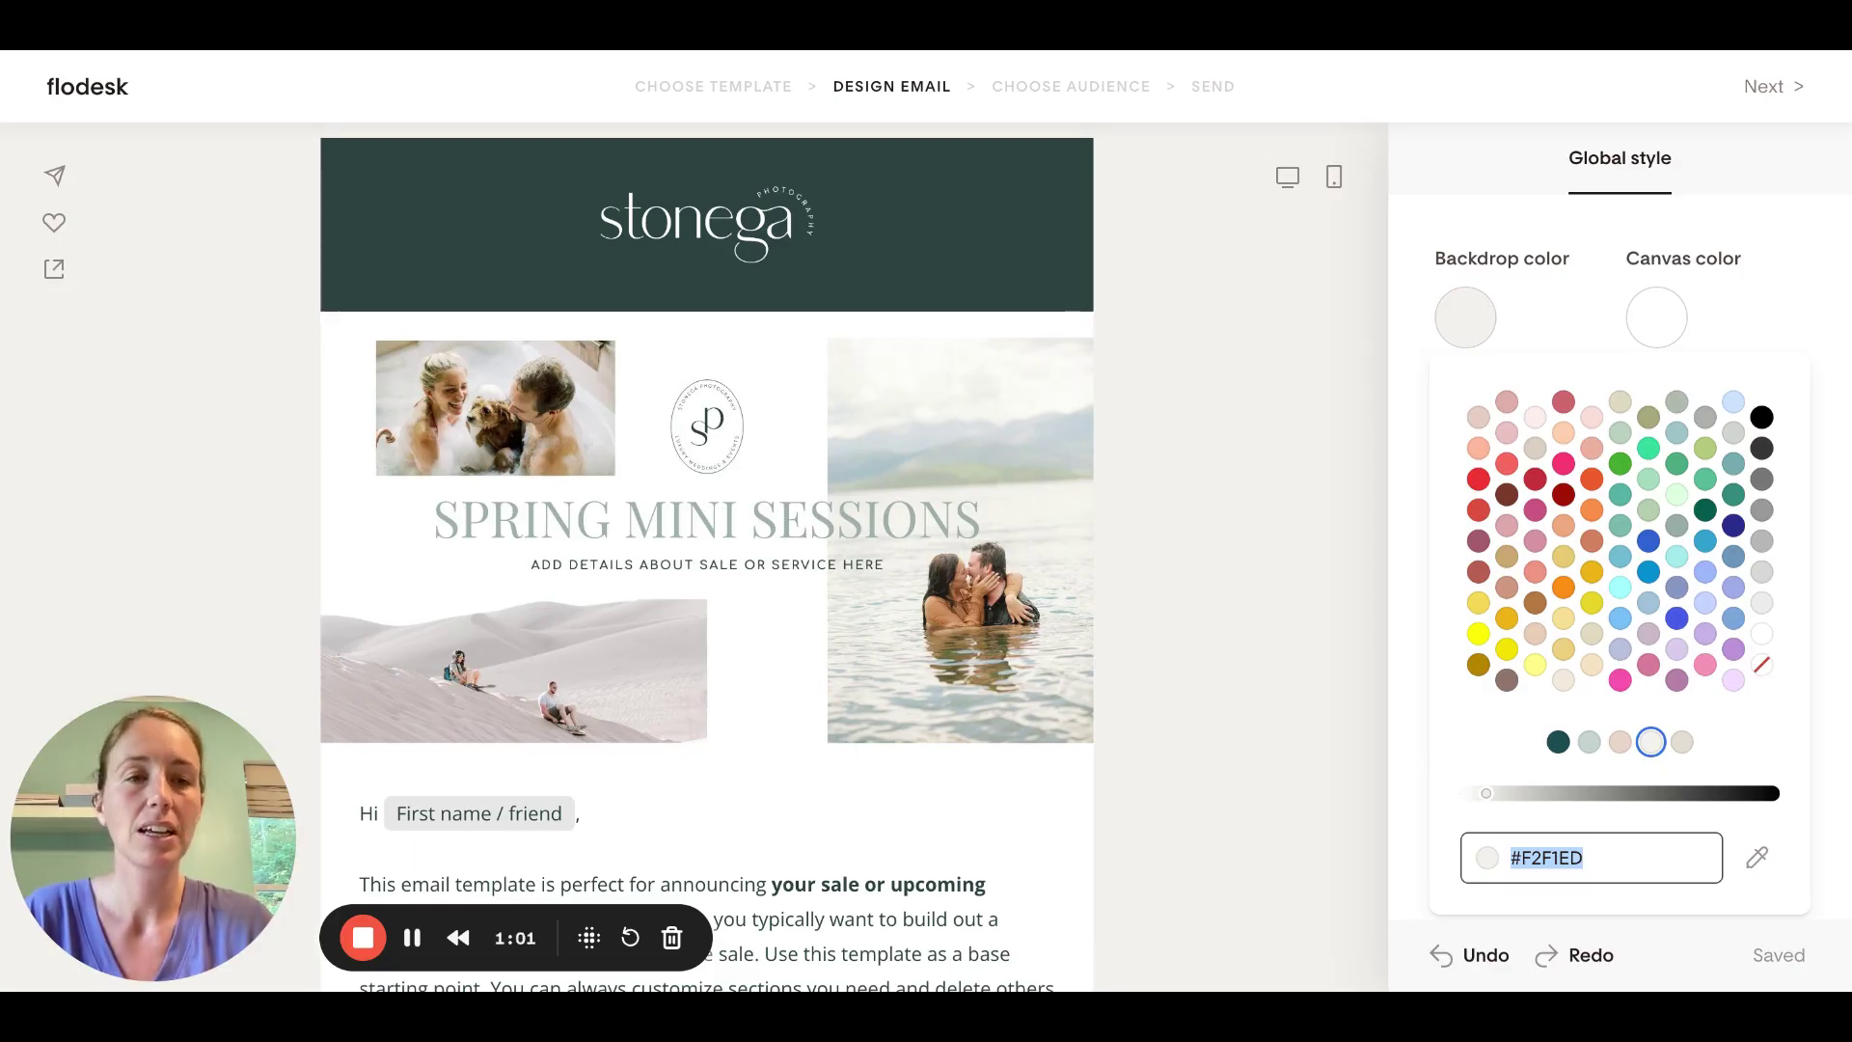
pyautogui.click(1398, 761)
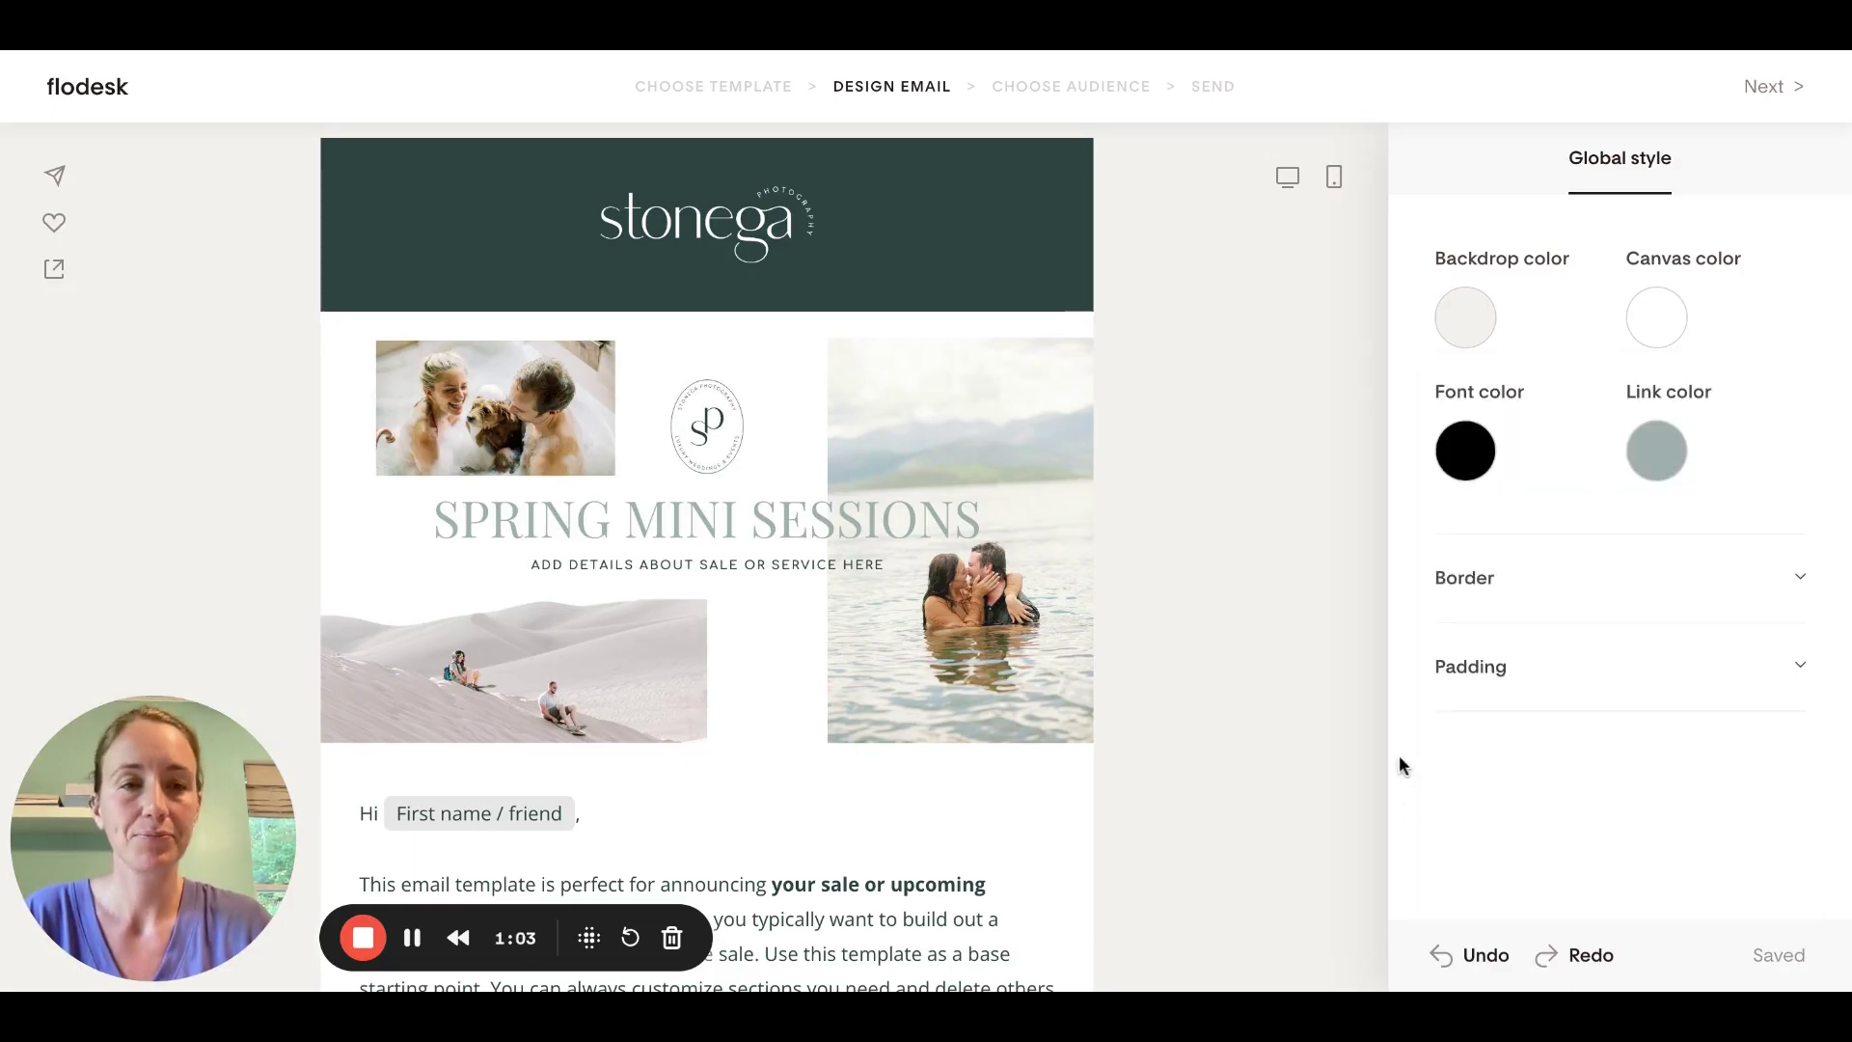
# Replace the first body paragraph below the greeting with "Start typing your email here."
pyautogui.scroll(-3, 1209, 712)
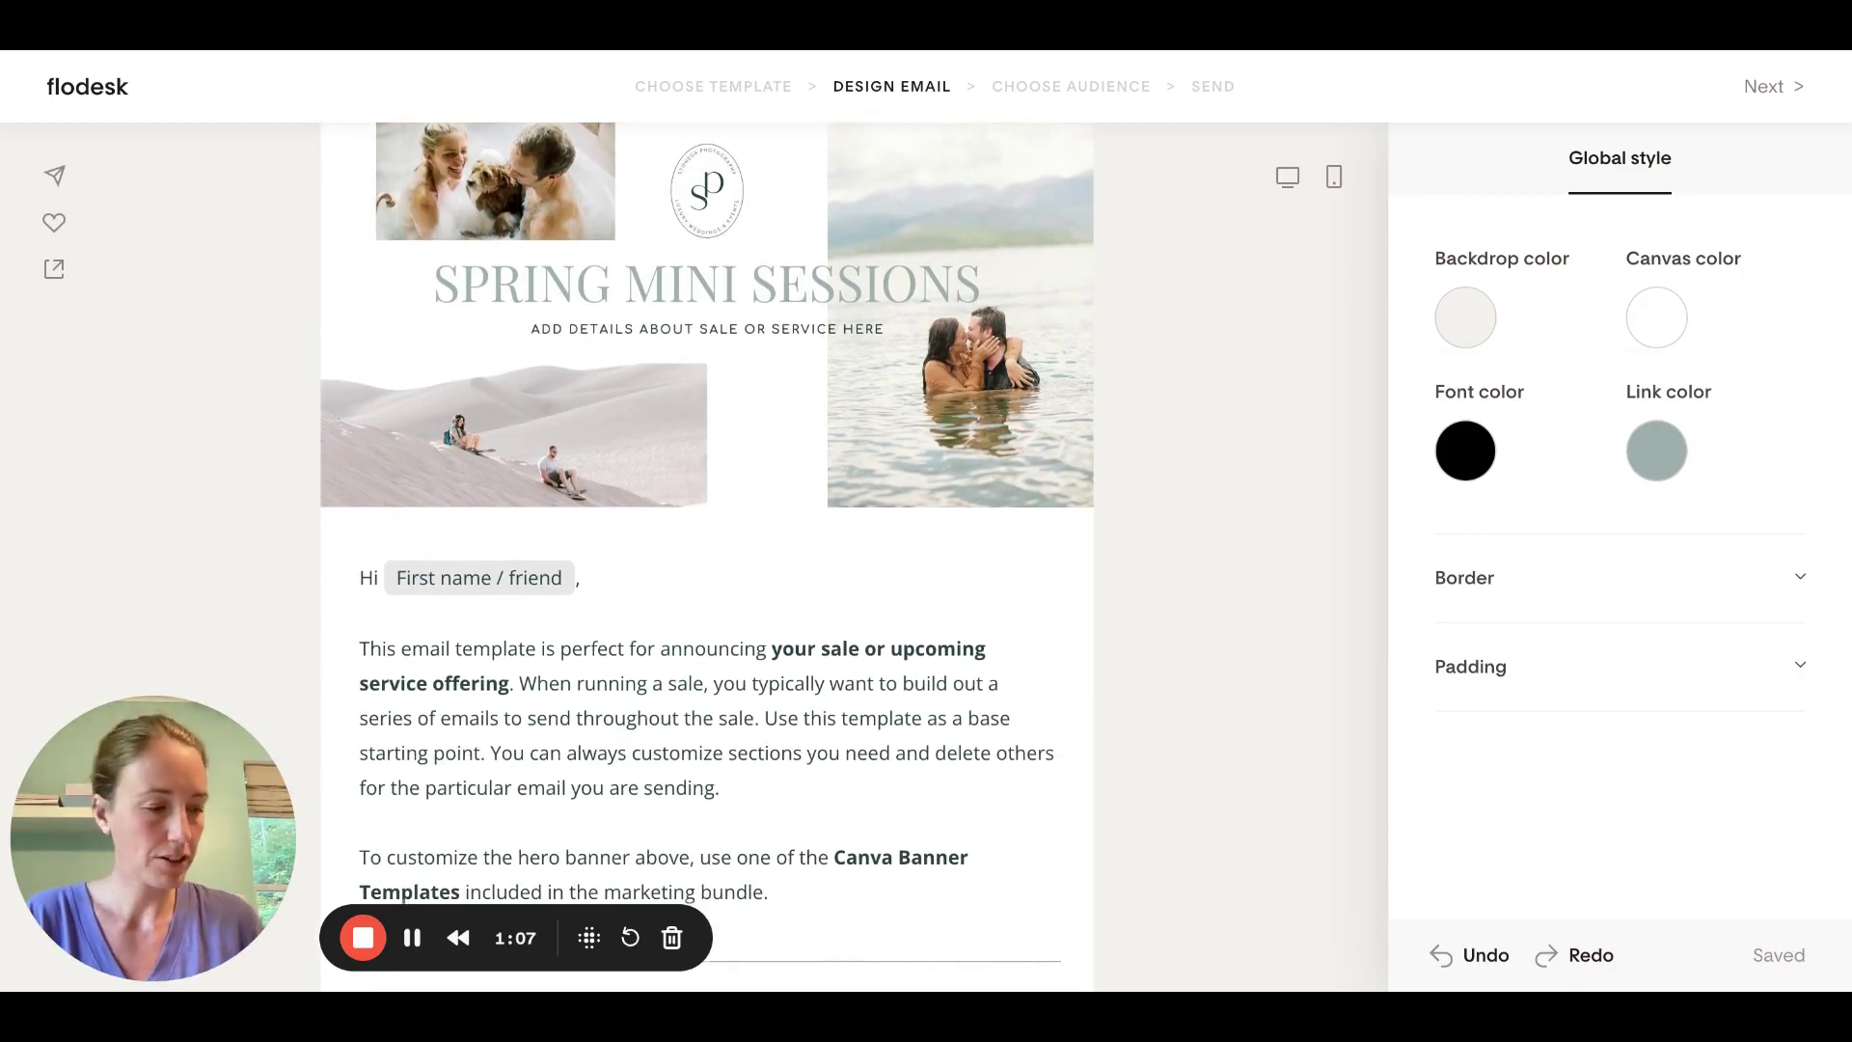
pyautogui.scroll(-1, 706, 543)
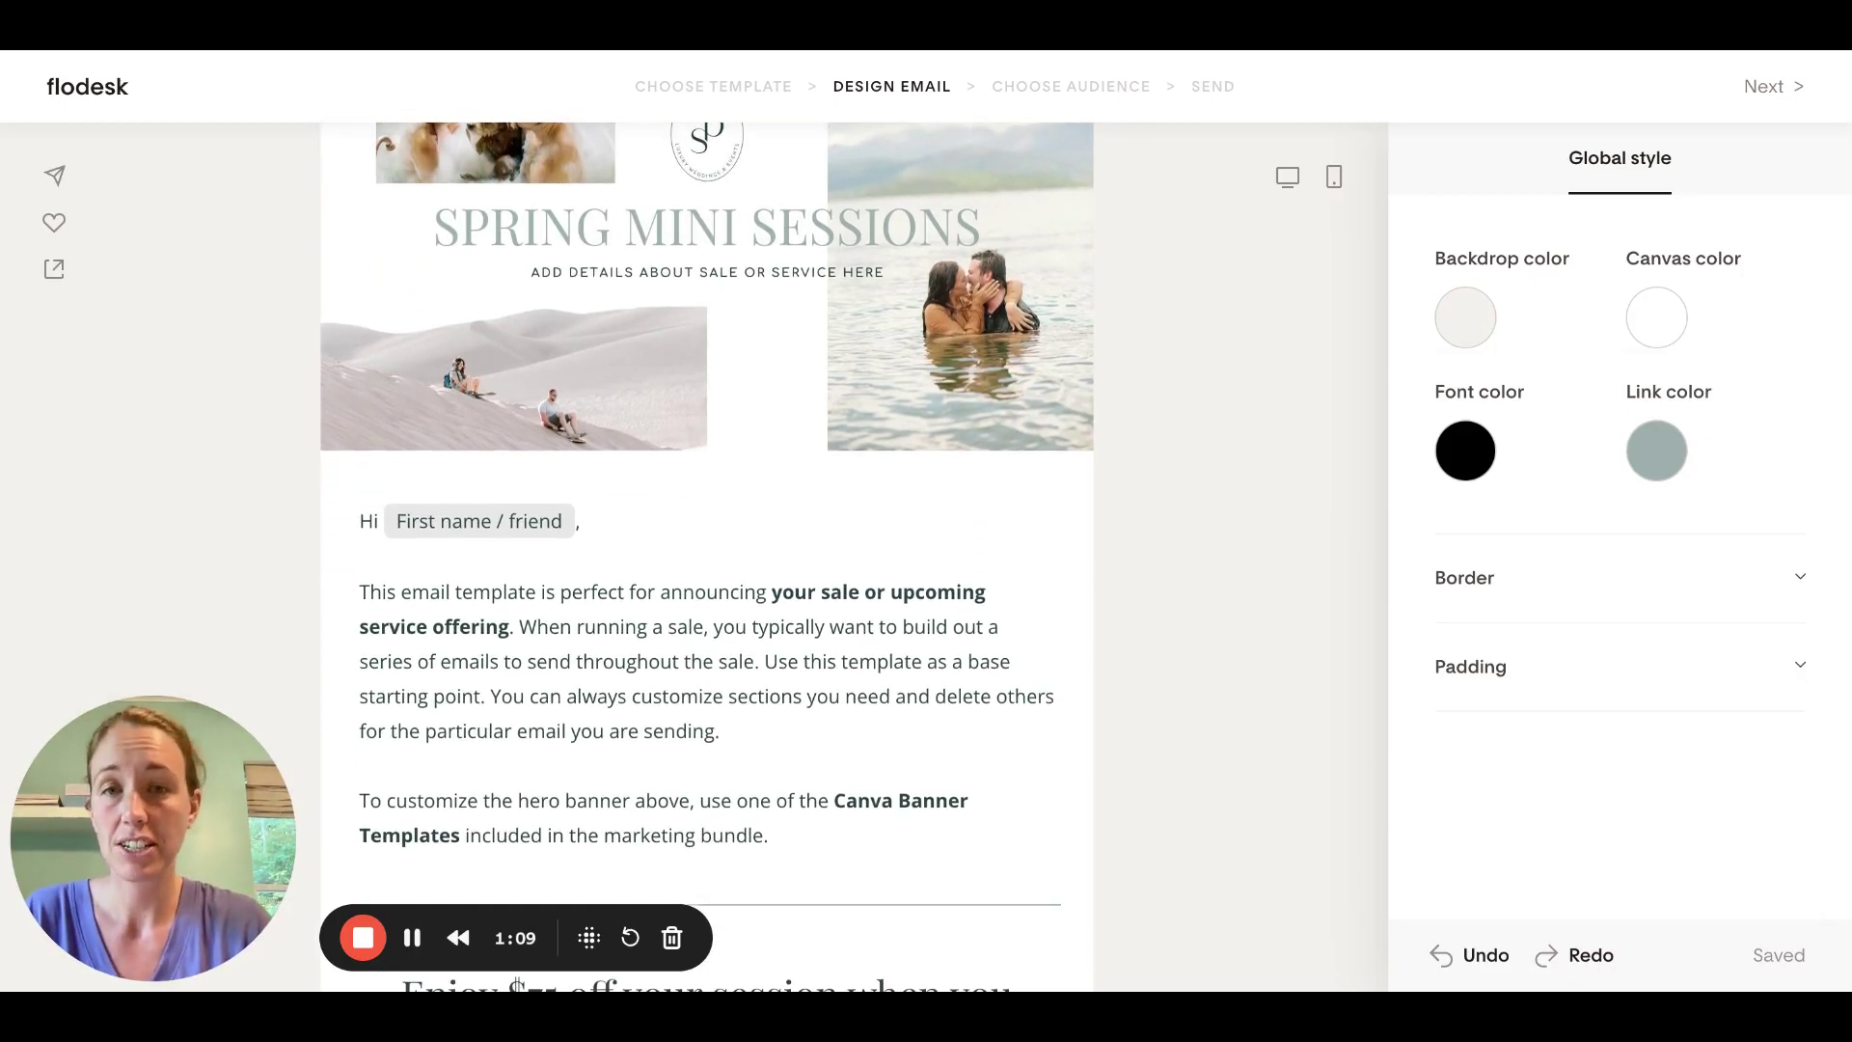
pyautogui.scroll(-1, 706, 557)
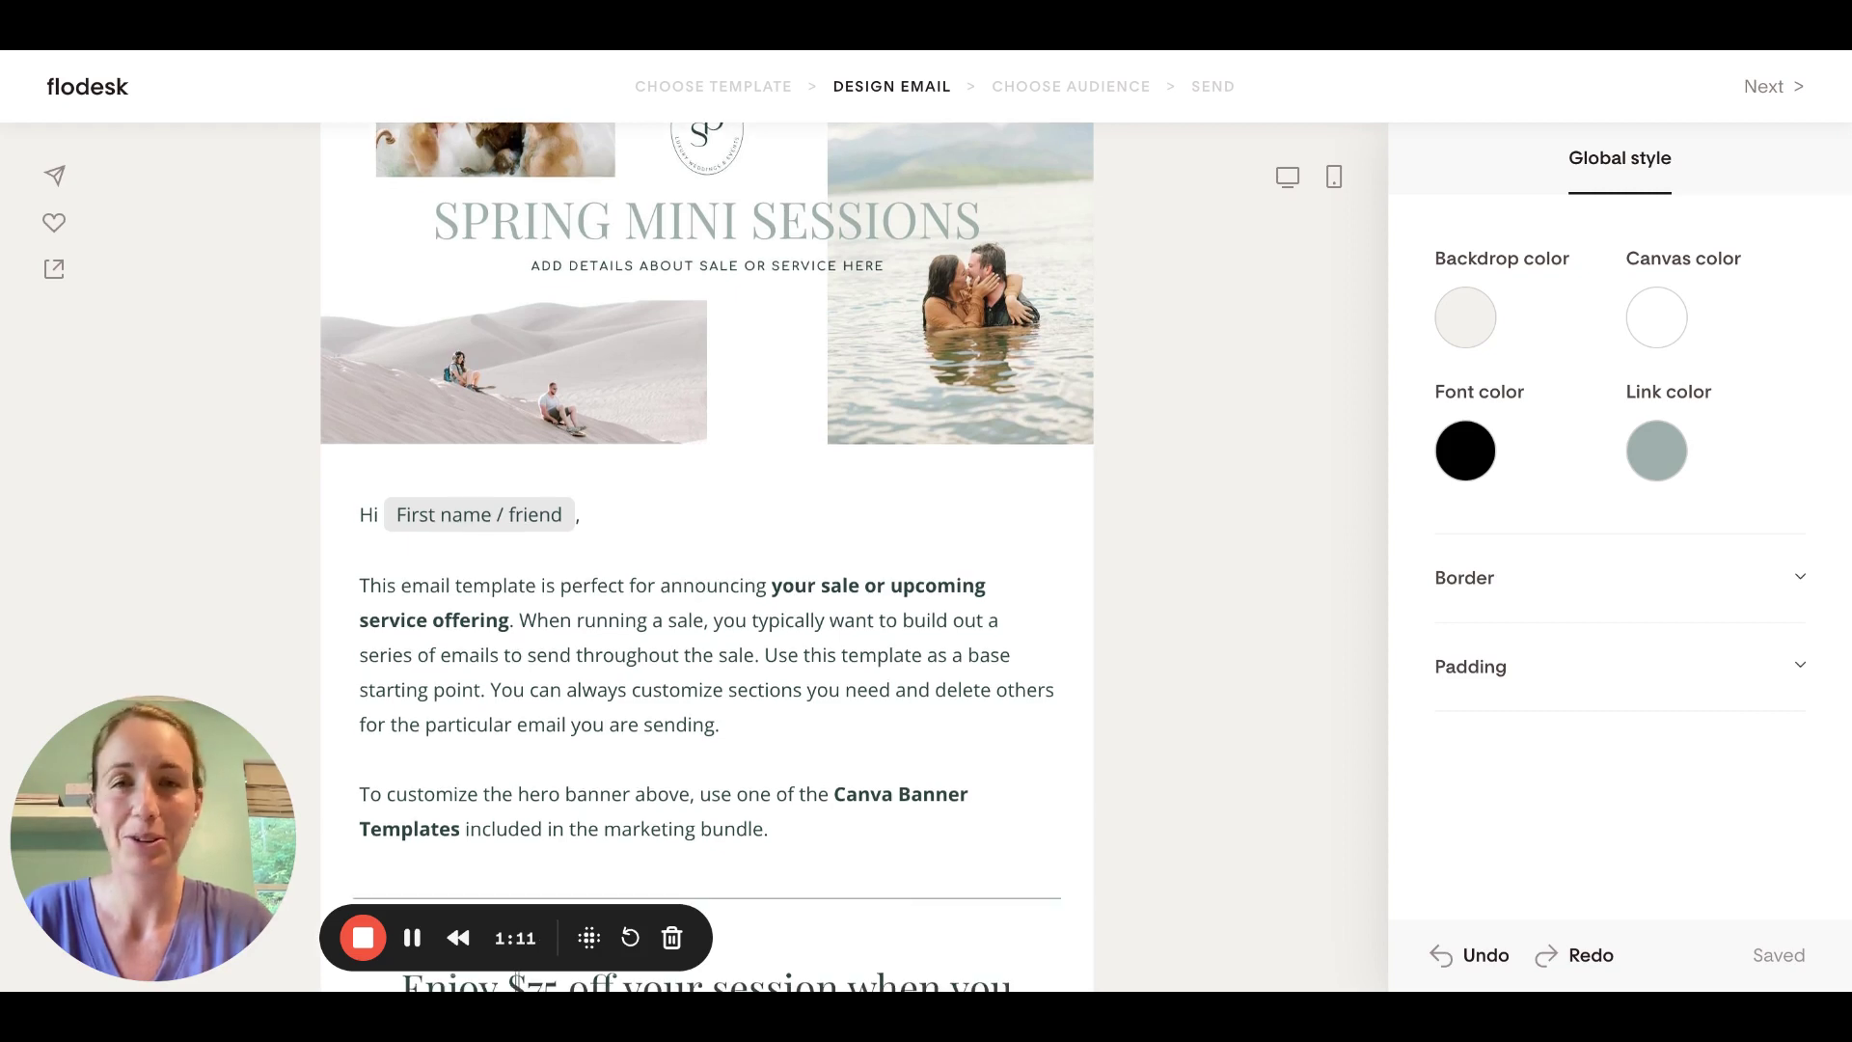
pyautogui.scroll(-1, 729, 604)
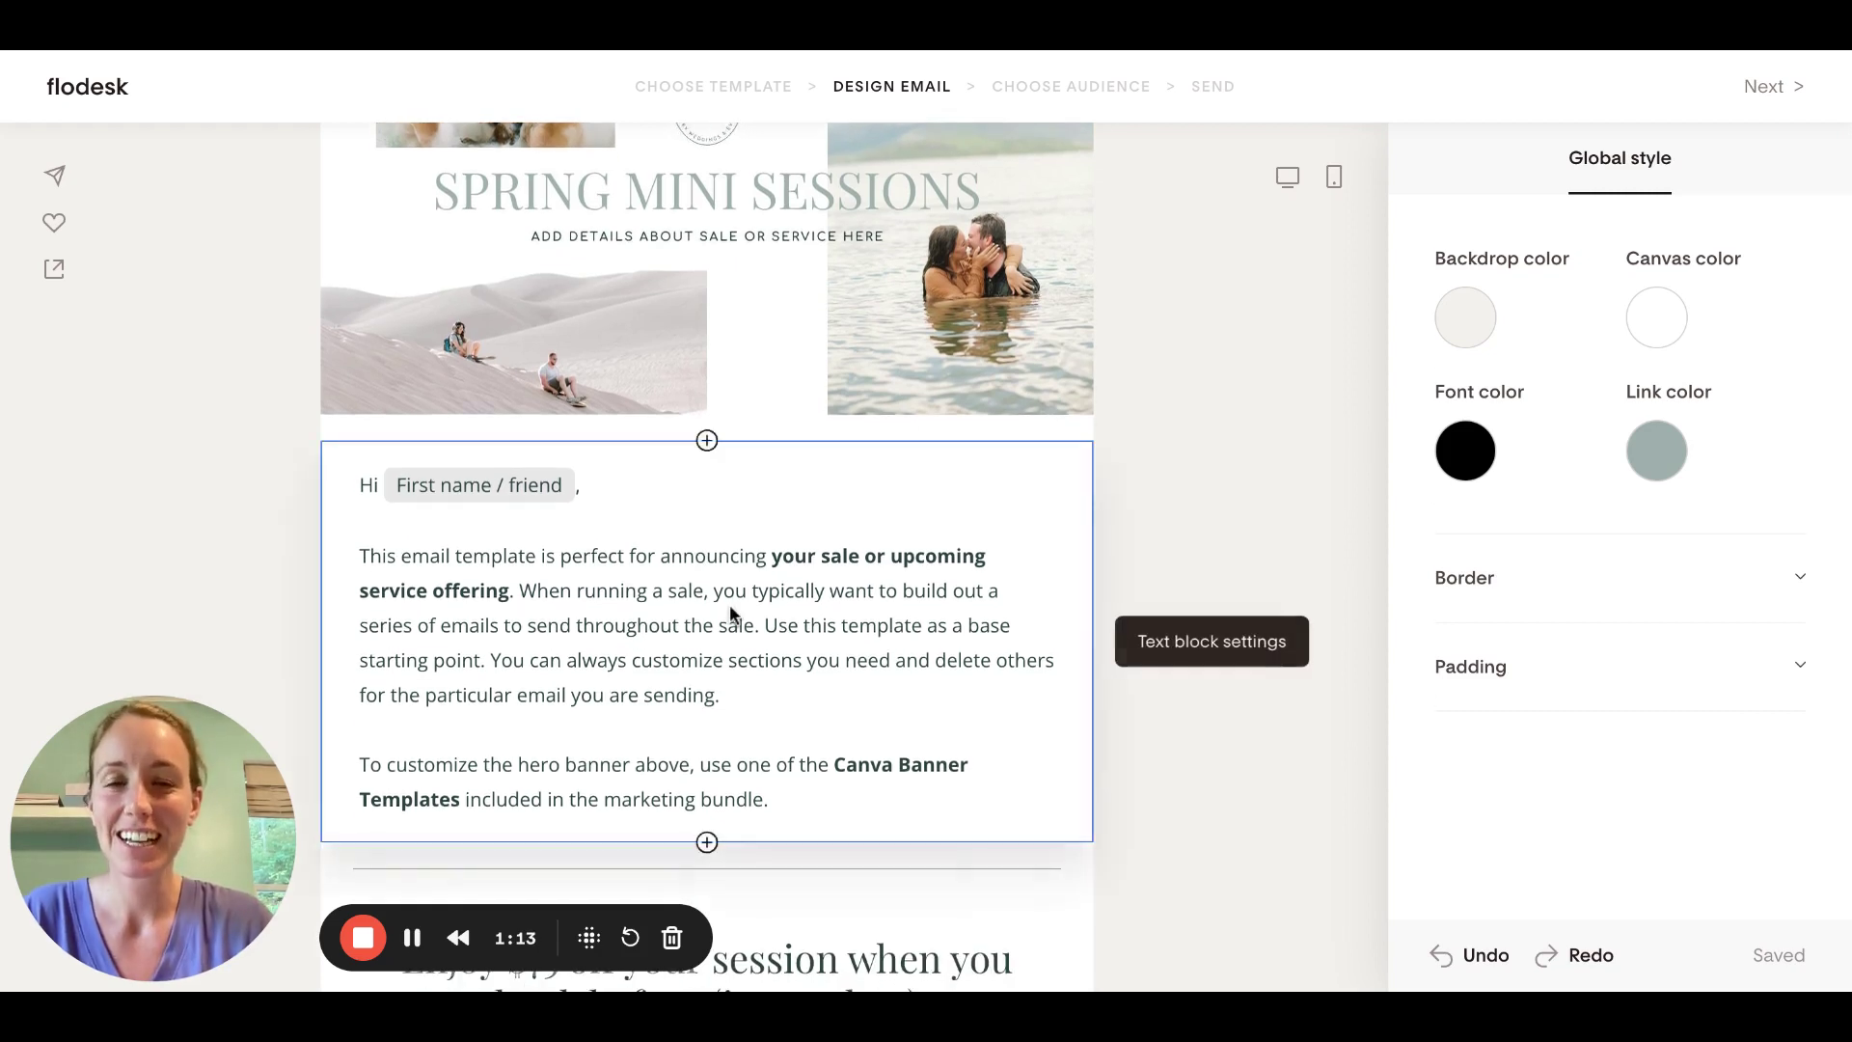
pyautogui.scroll(-1, 730, 604)
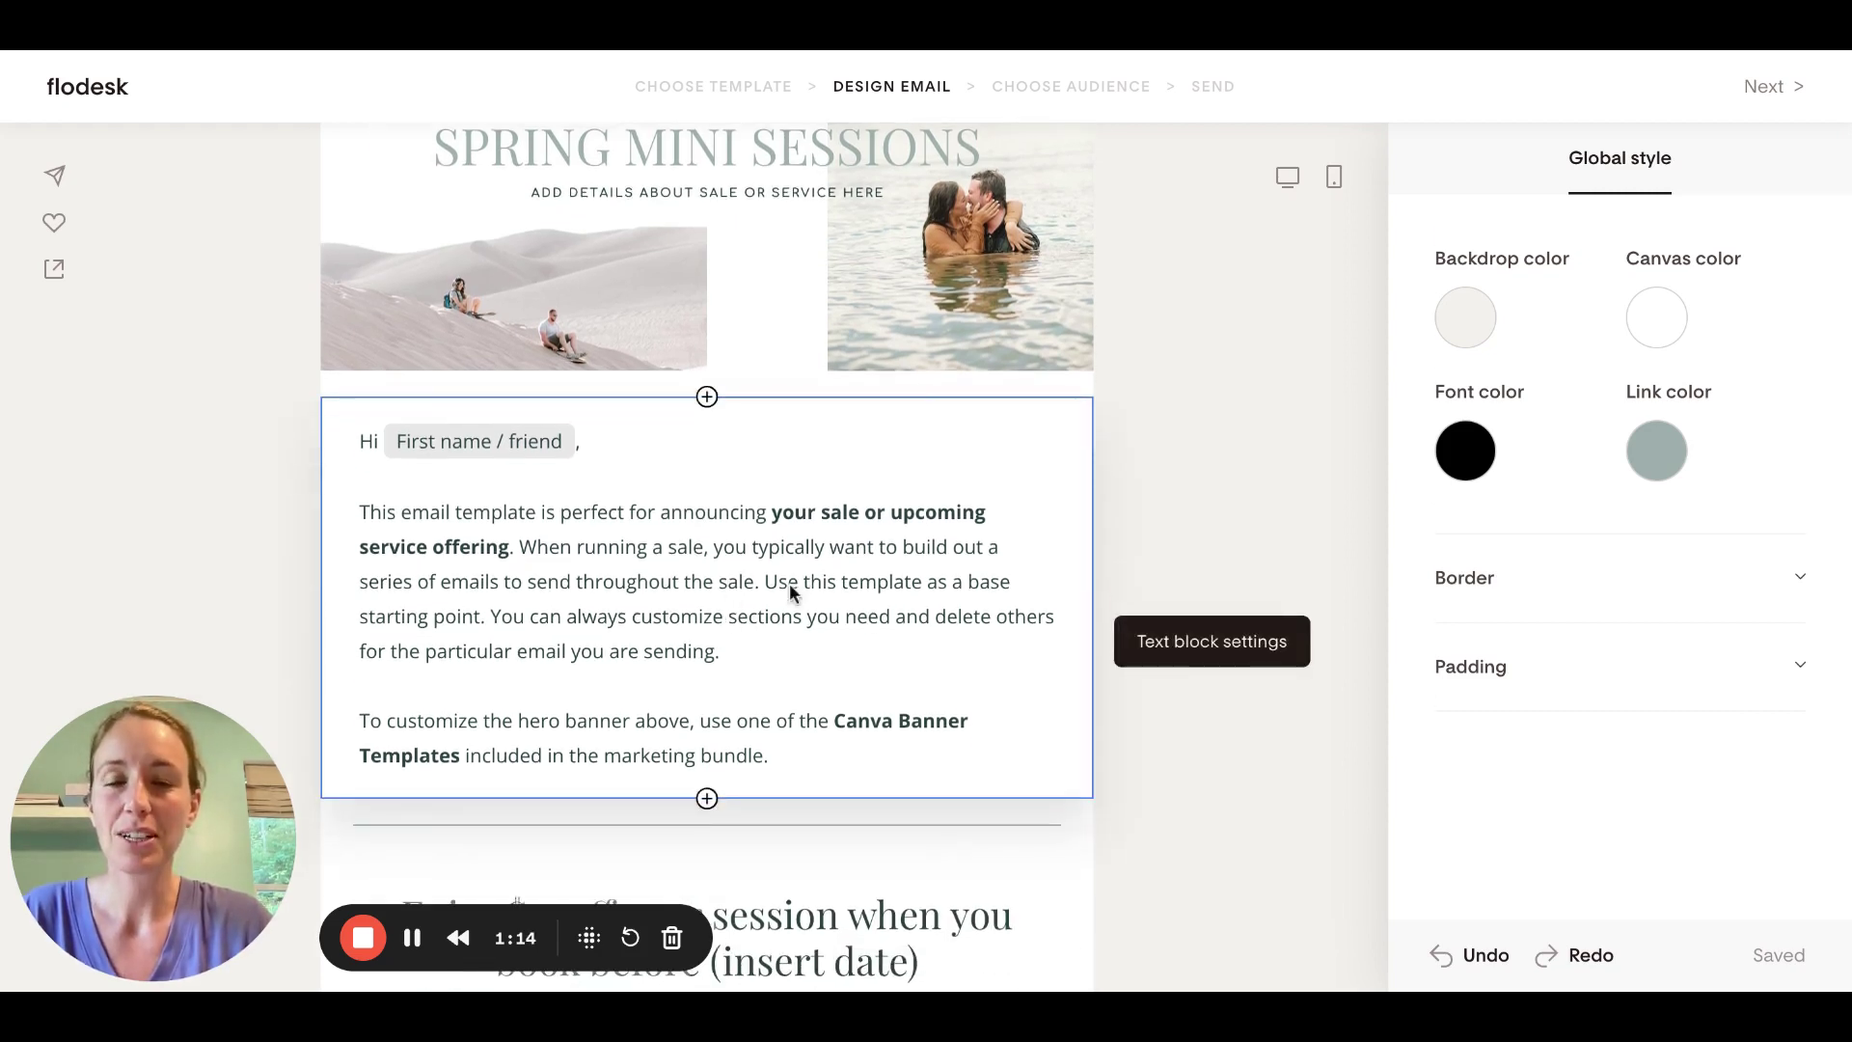
pyautogui.click(708, 577)
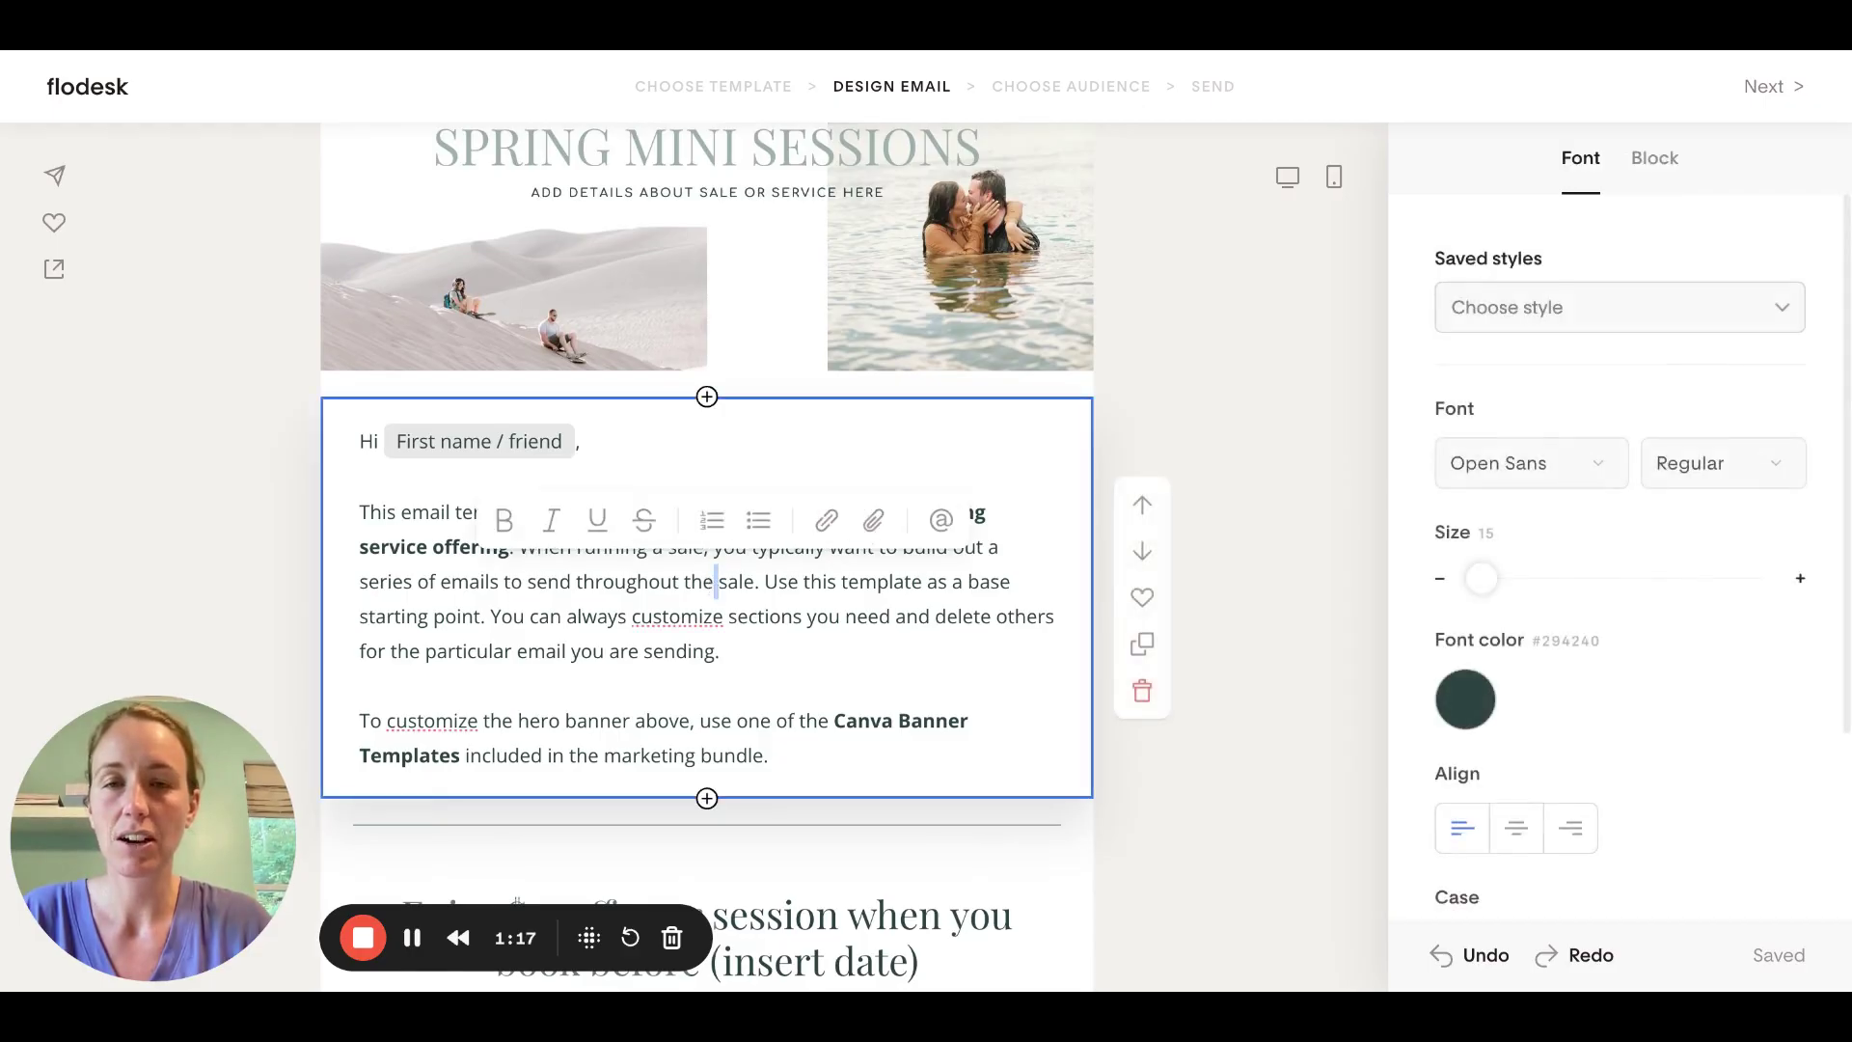
pyautogui.scroll(2, 733, 521)
pyautogui.scroll(-4, 714, 637)
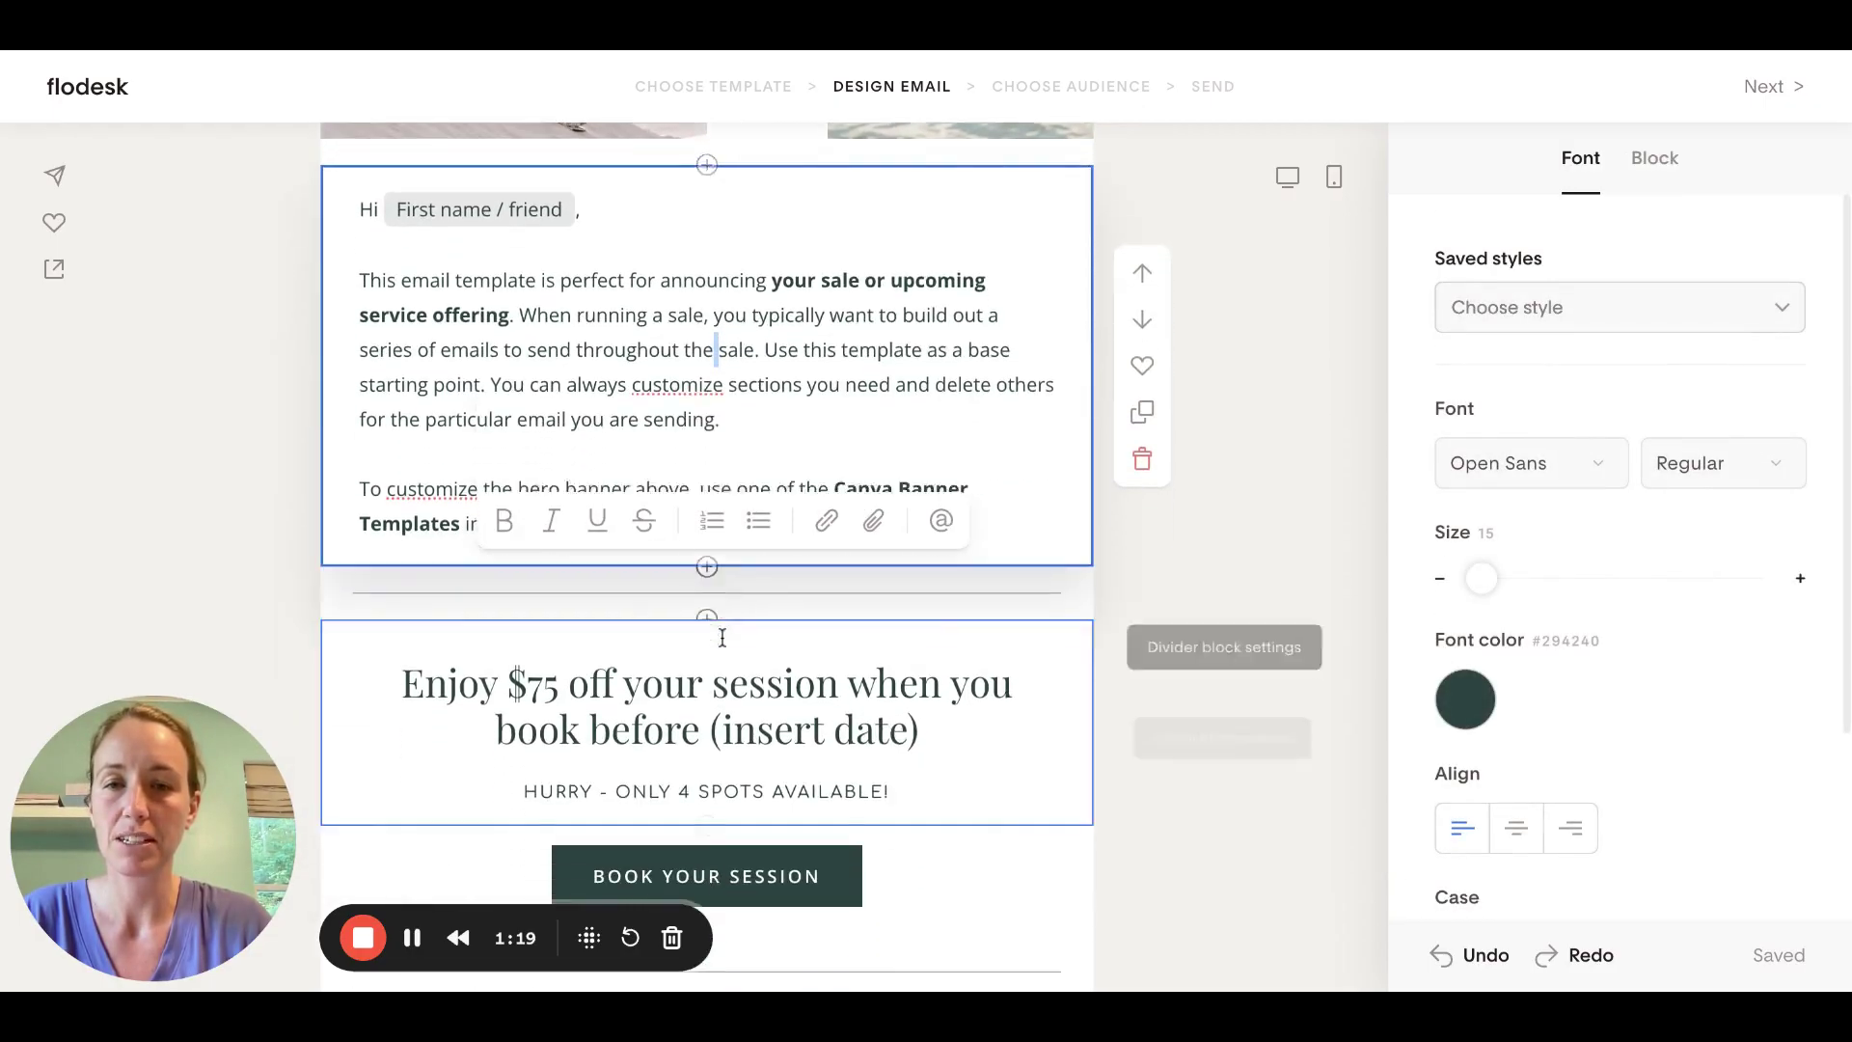
pyautogui.scroll(2, 727, 633)
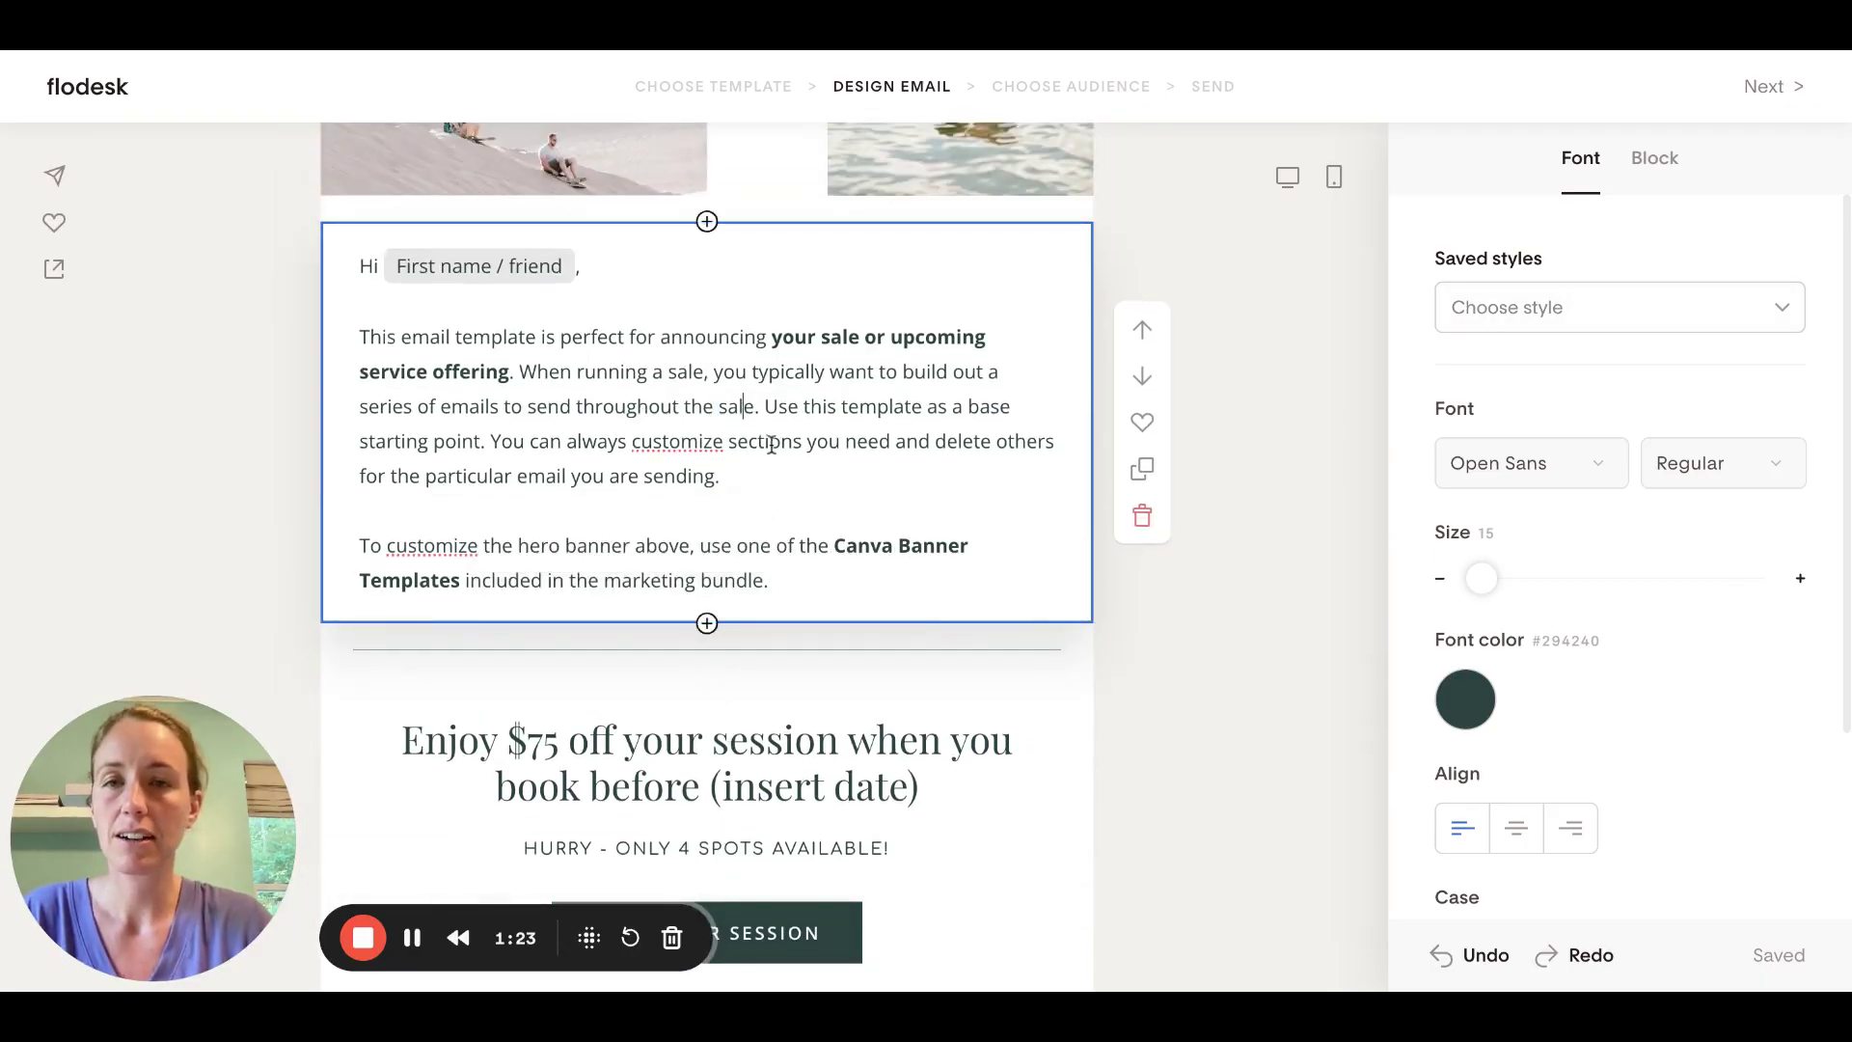
pyautogui.moveTo(749, 476); pyautogui.dragTo(365, 336)
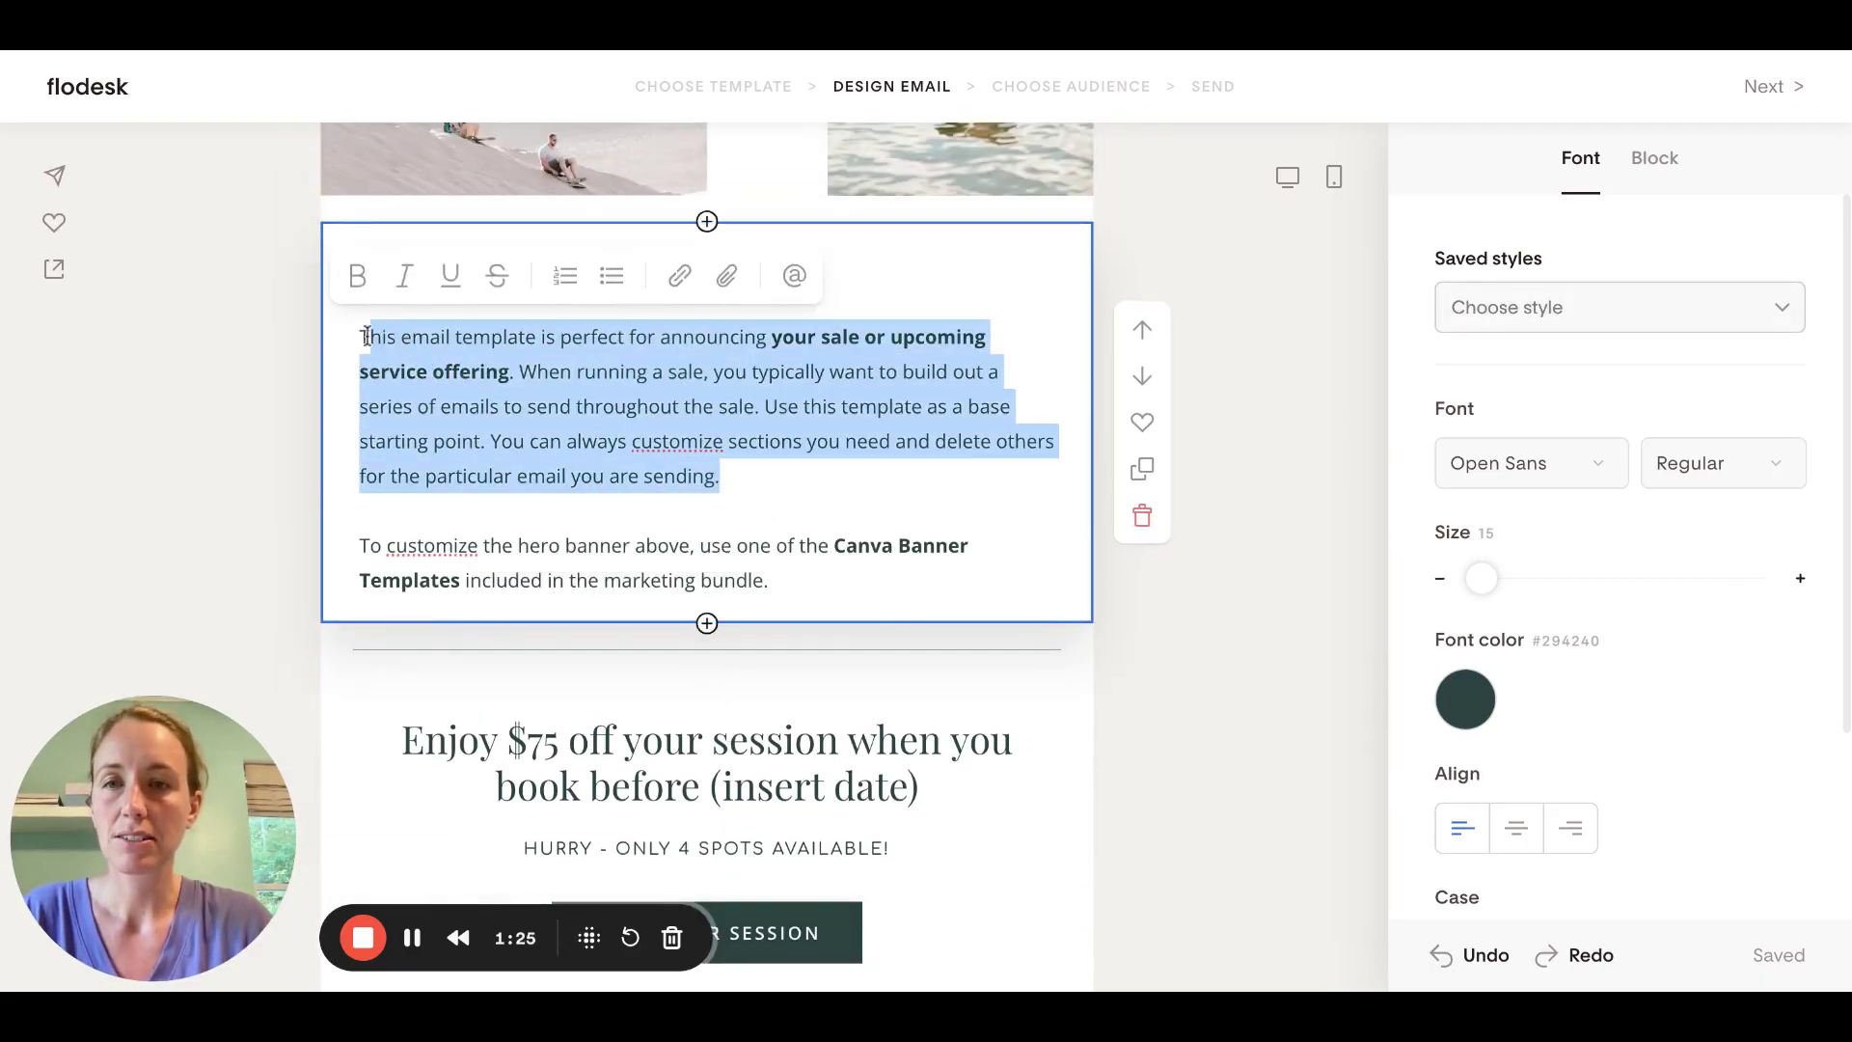
pyautogui.write('Start typing y')
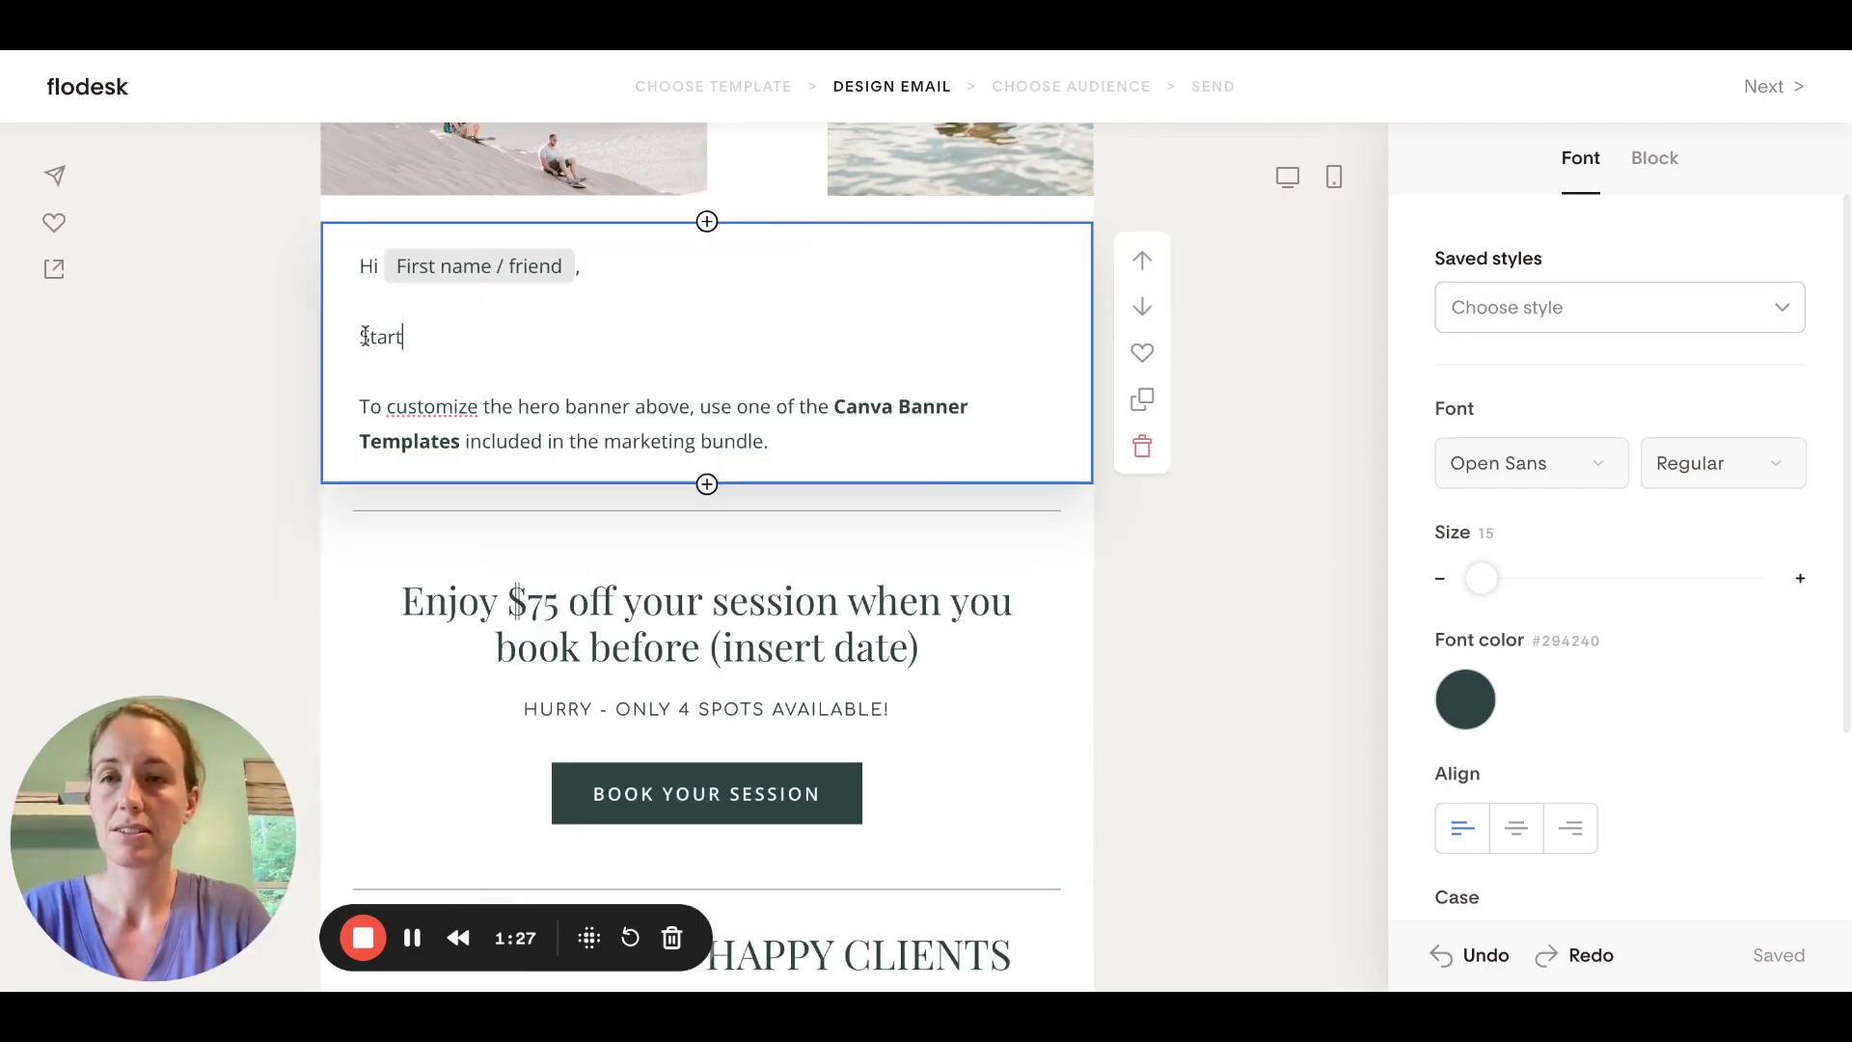
pyautogui.write('ail here.')
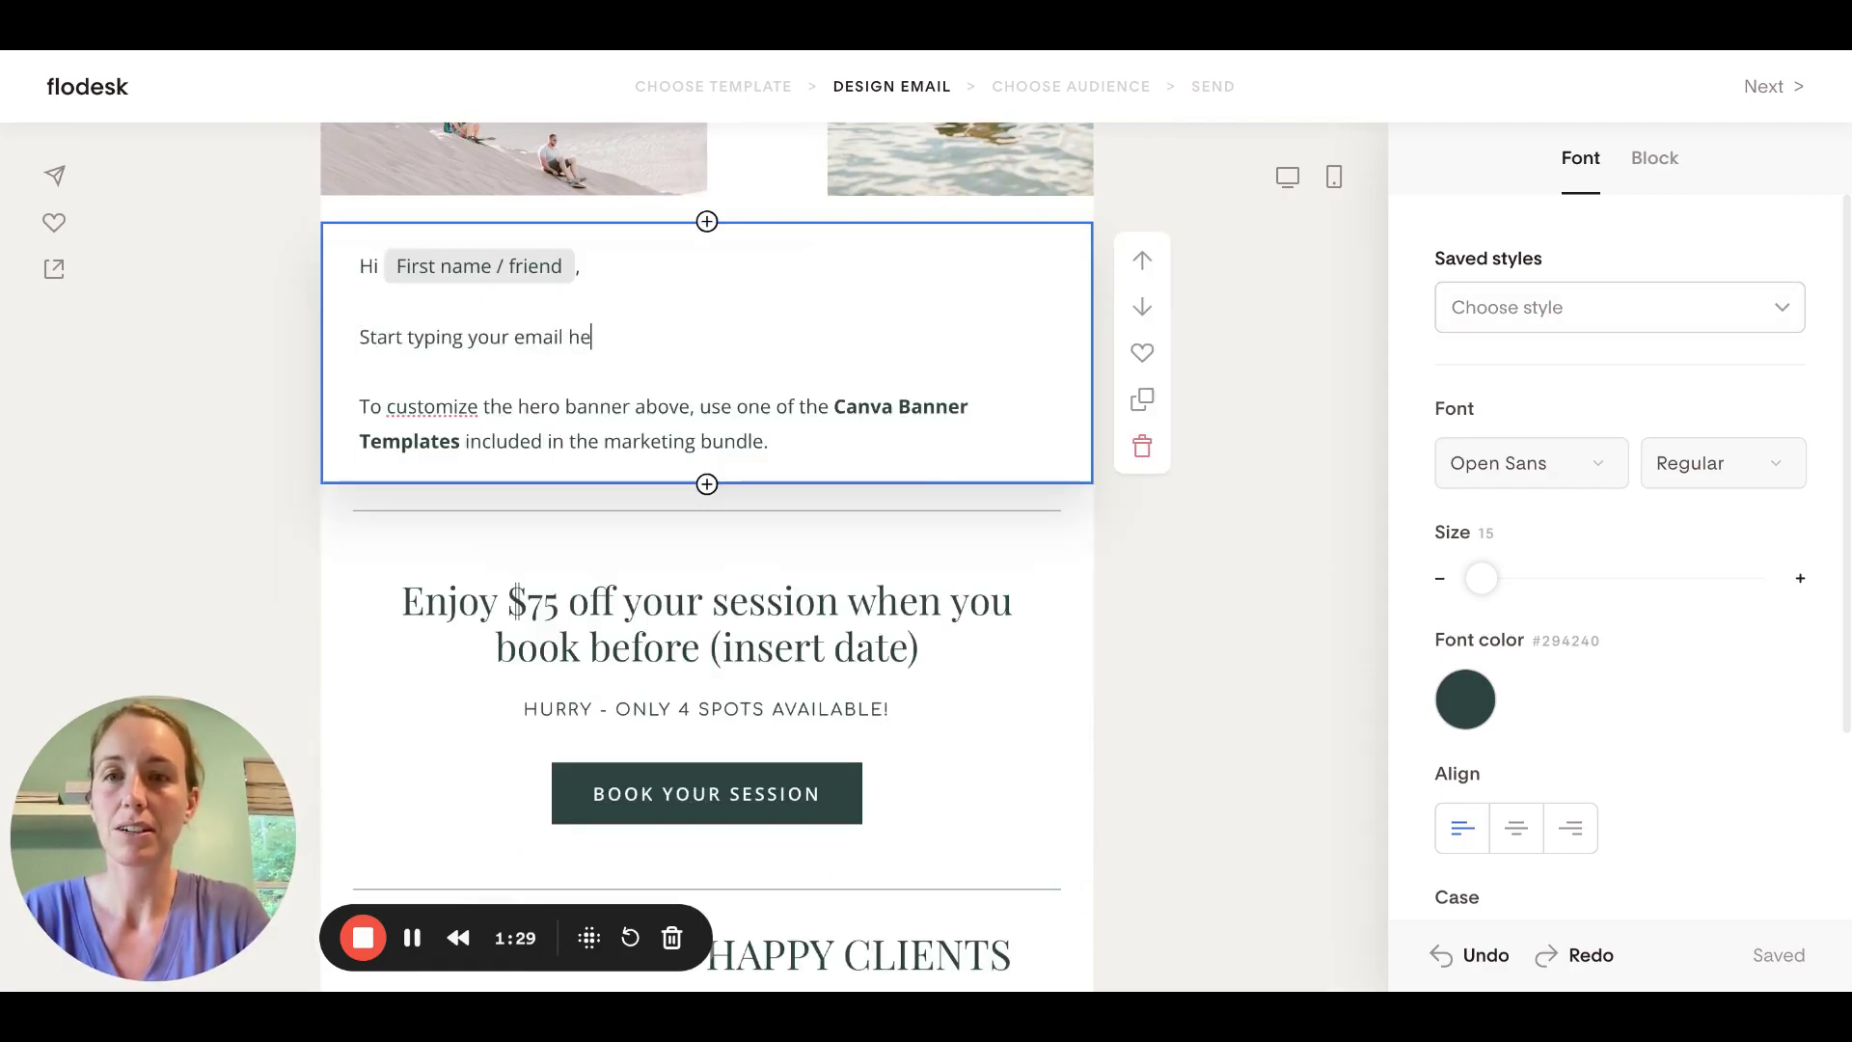
# Make the word "email" in the first body paragraph bold, italic and underlined, and open its link entry without adding a link
pyautogui.doubleClick(527, 332)
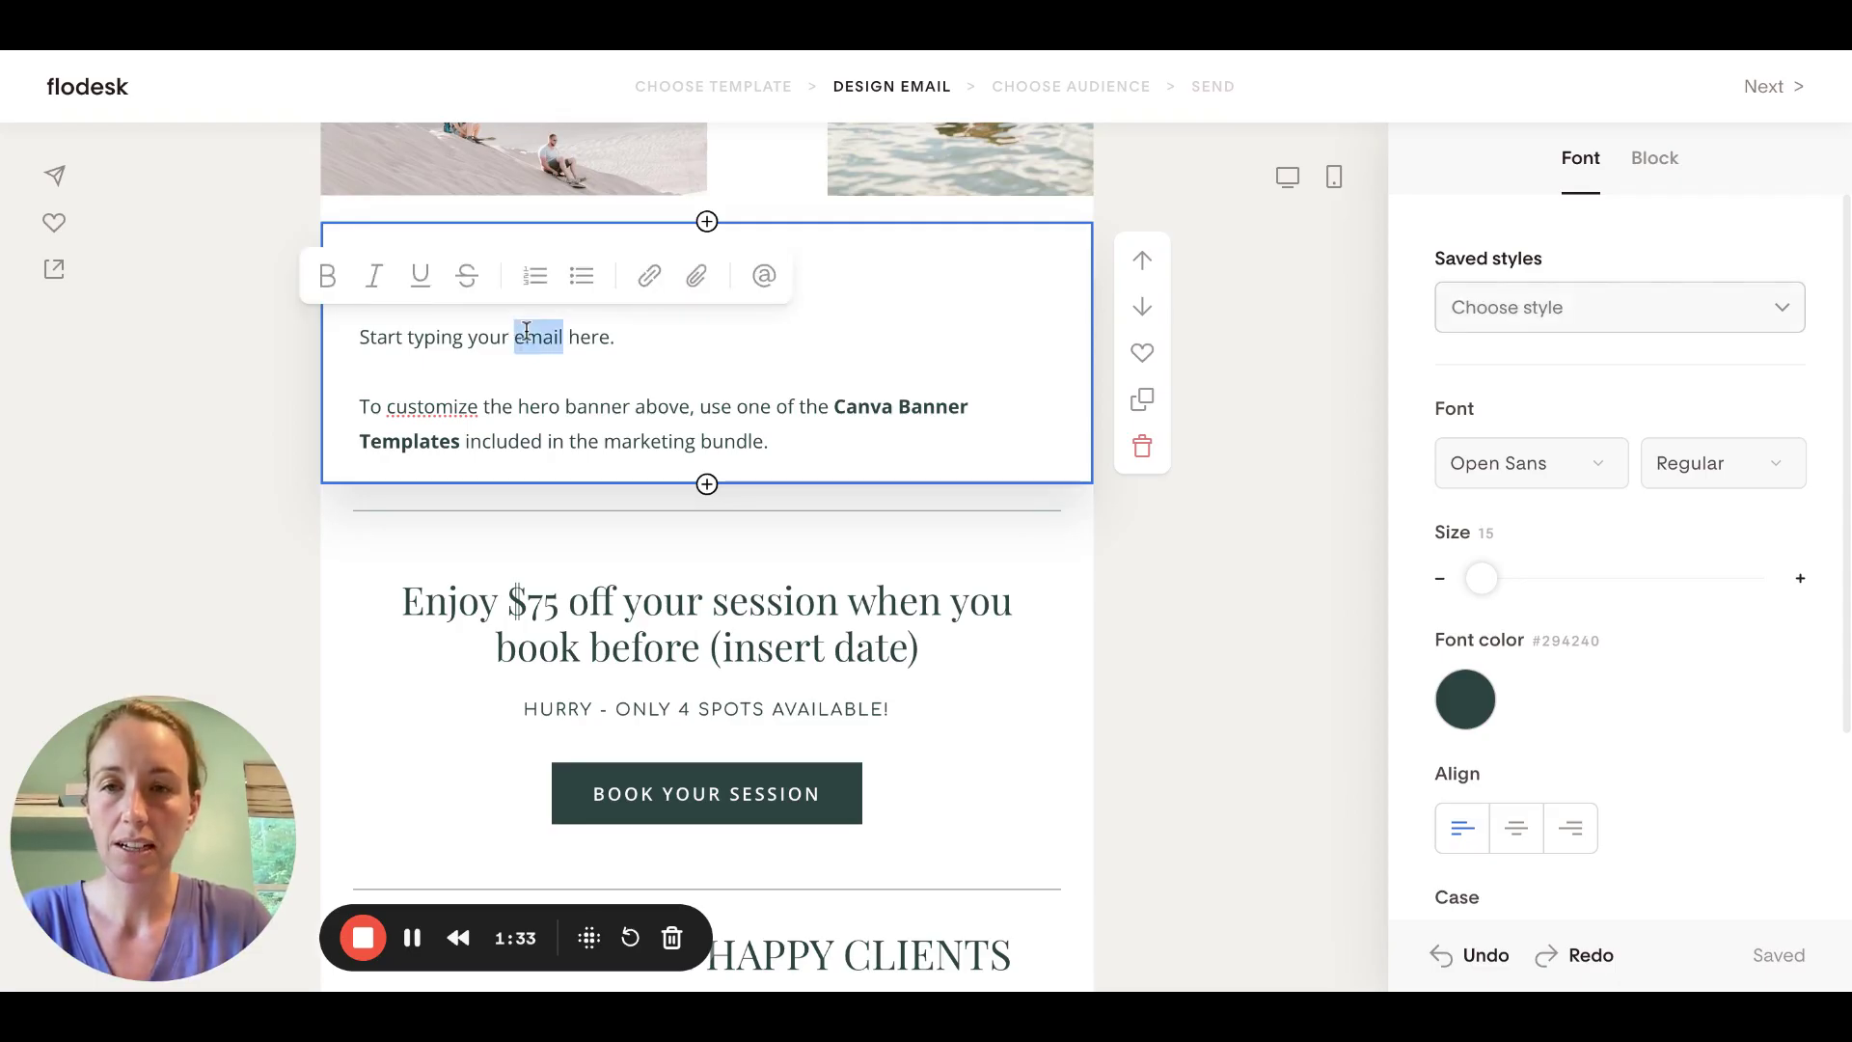
pyautogui.click(327, 278)
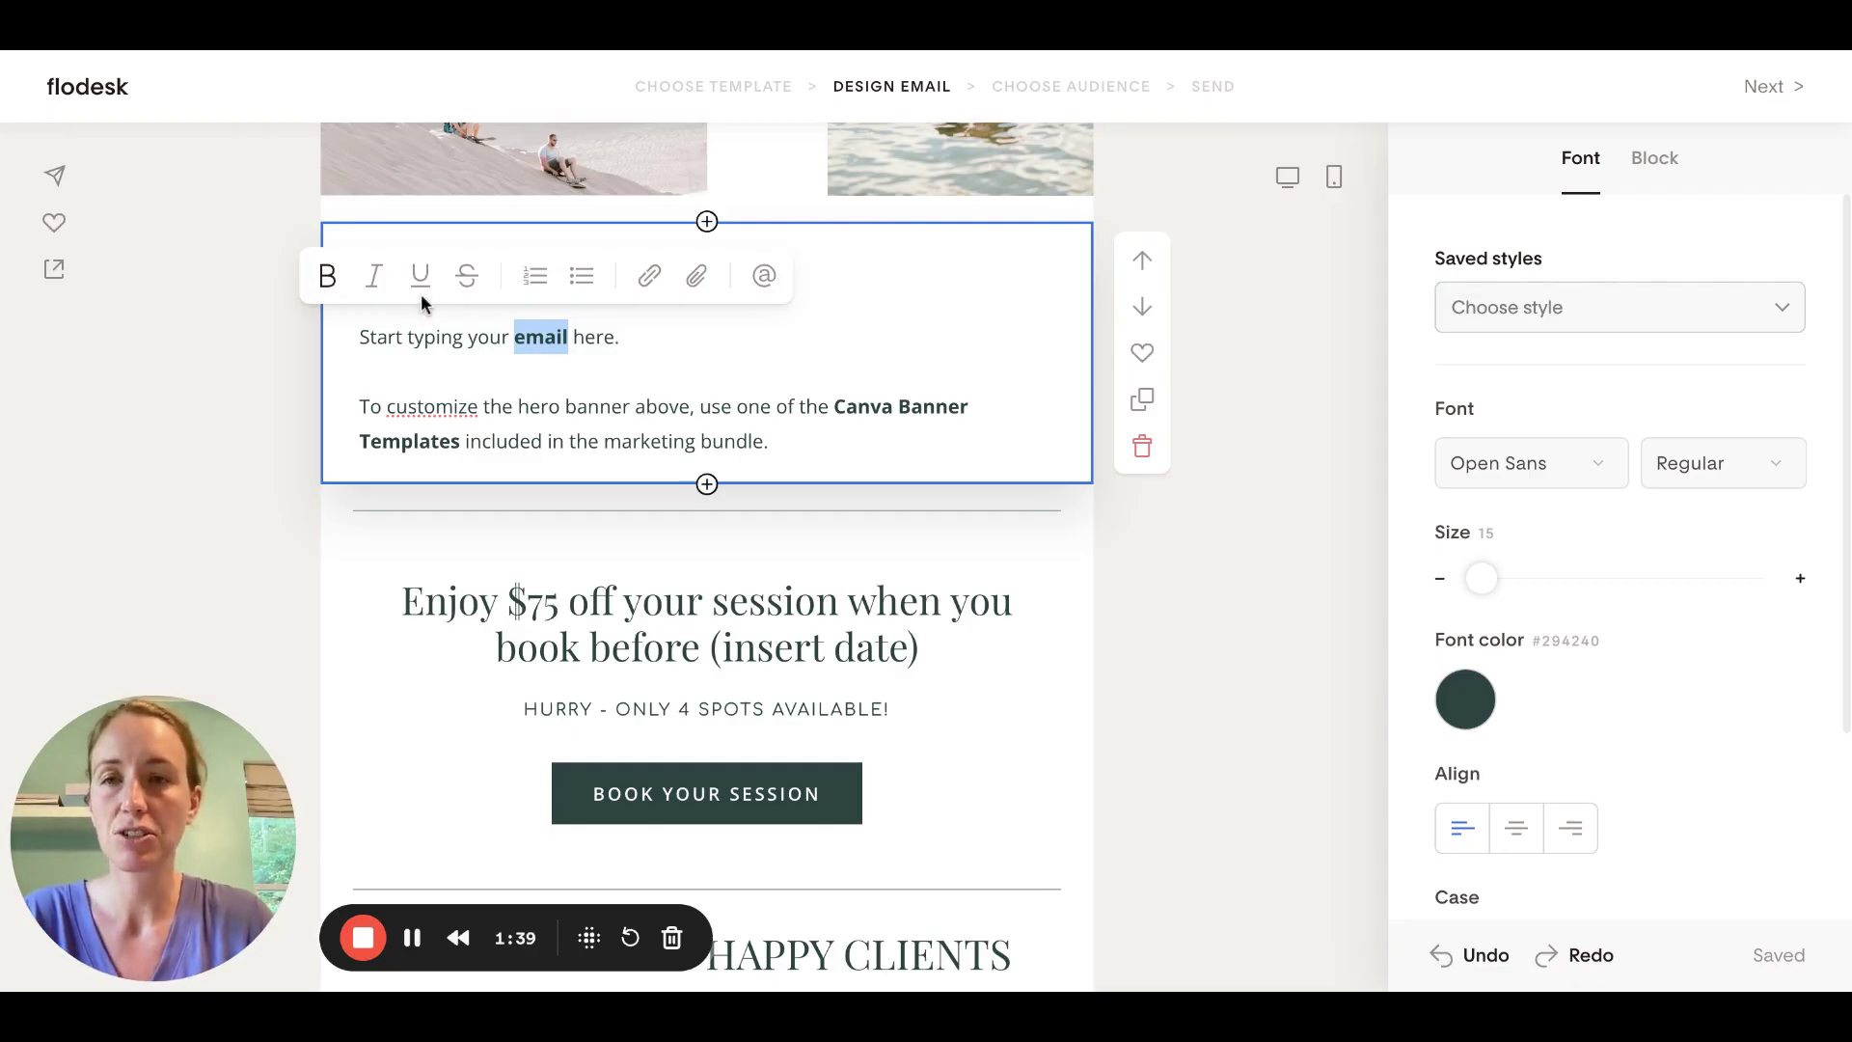
pyautogui.click(376, 281)
pyautogui.click(420, 278)
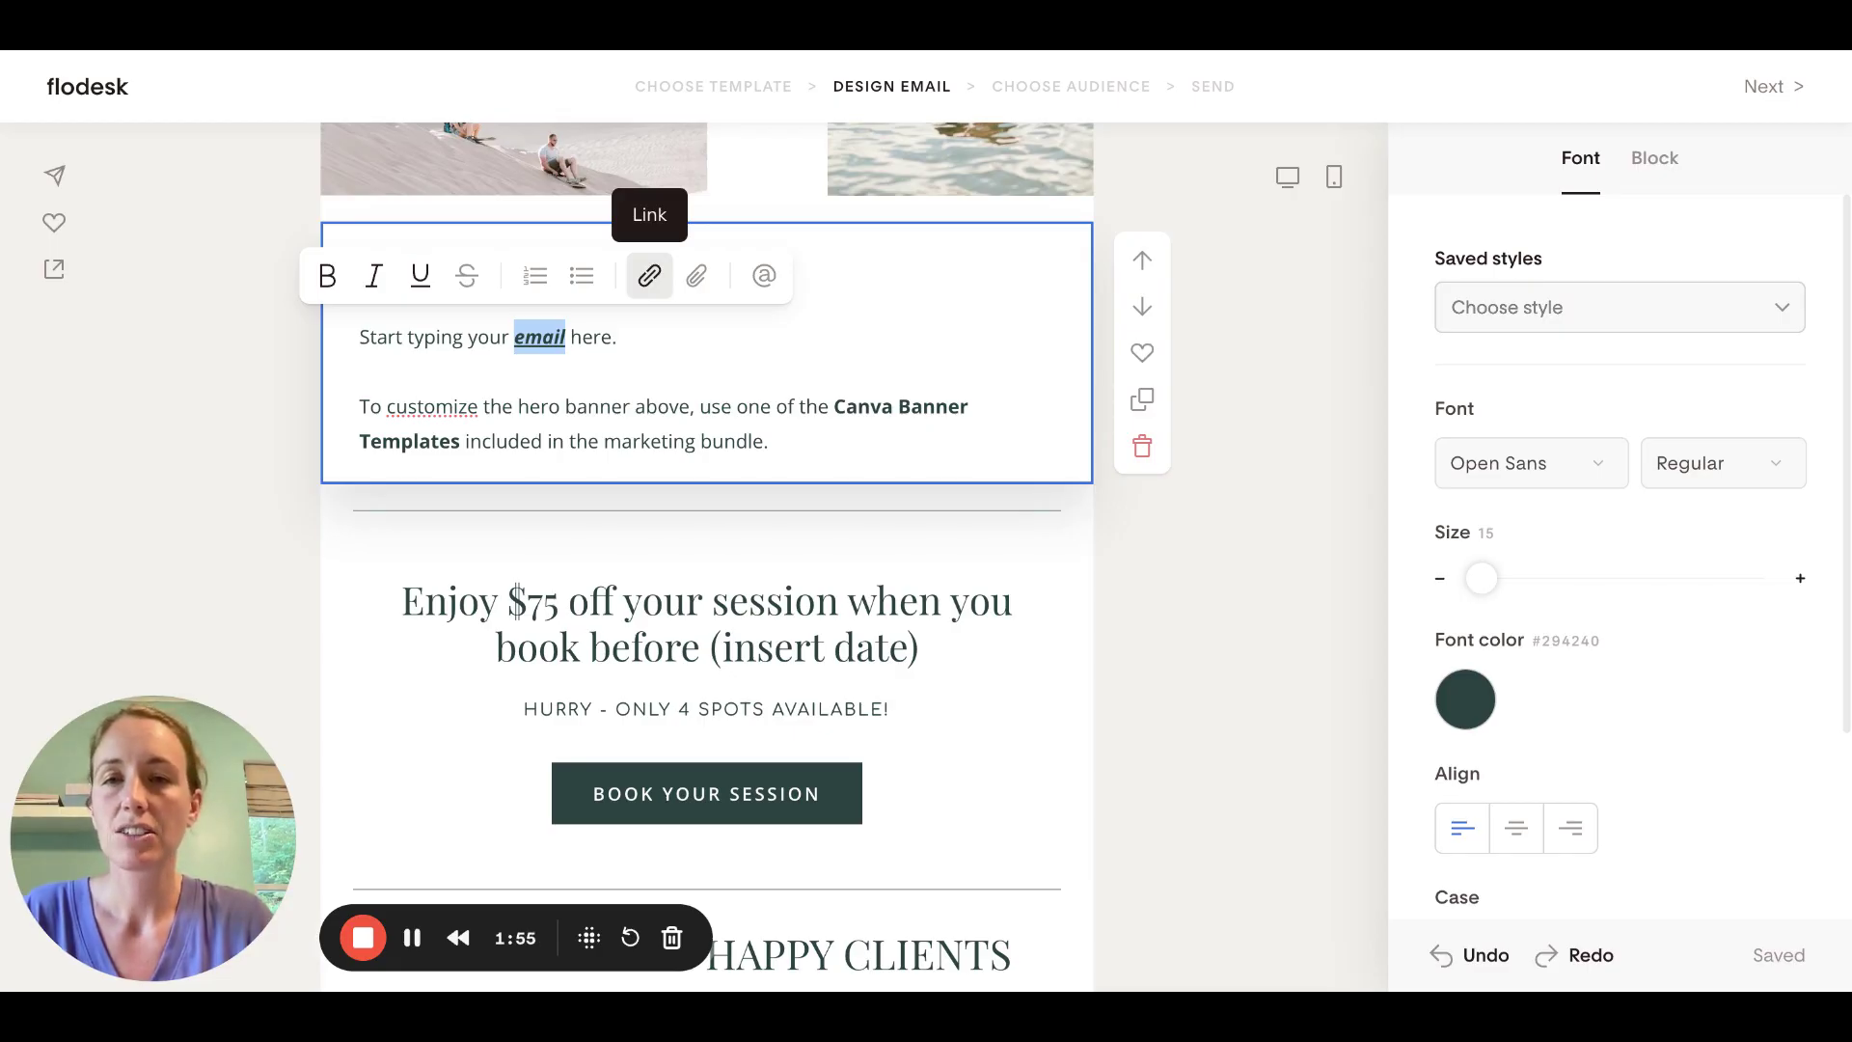
pyautogui.click(649, 276)
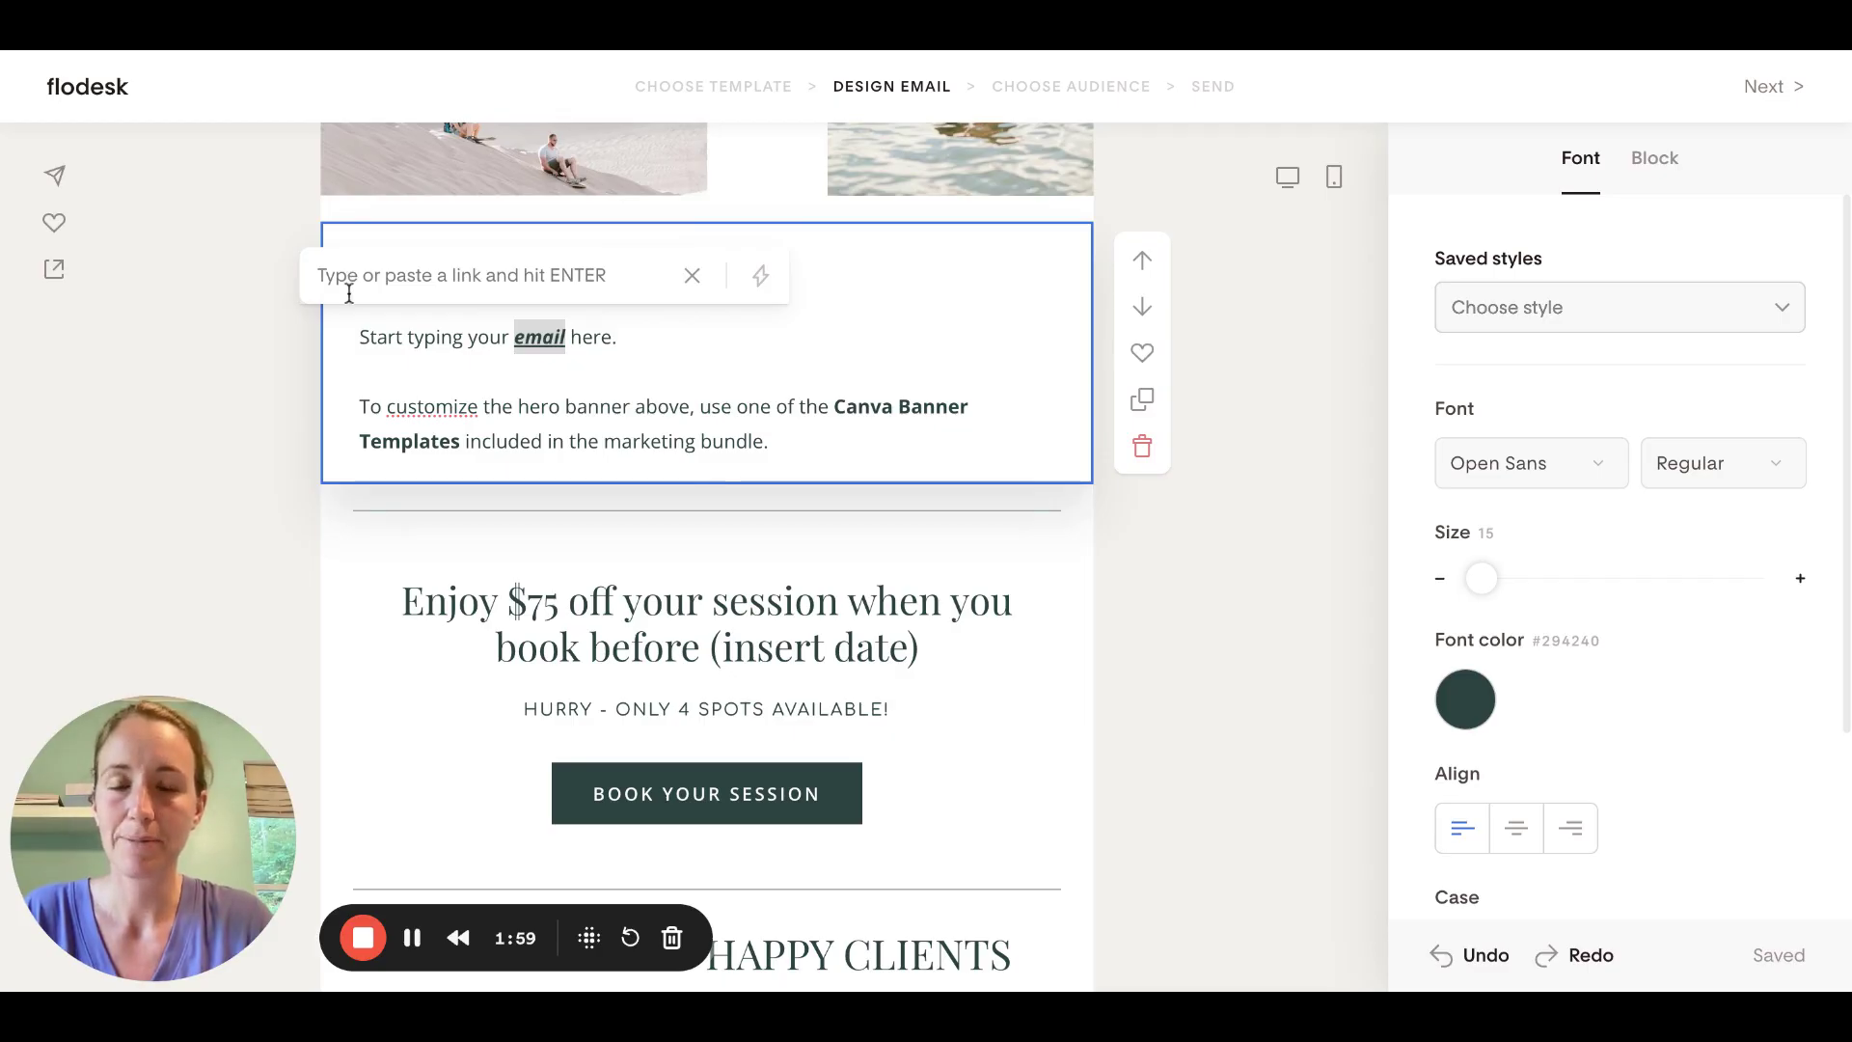
pyautogui.click(633, 349)
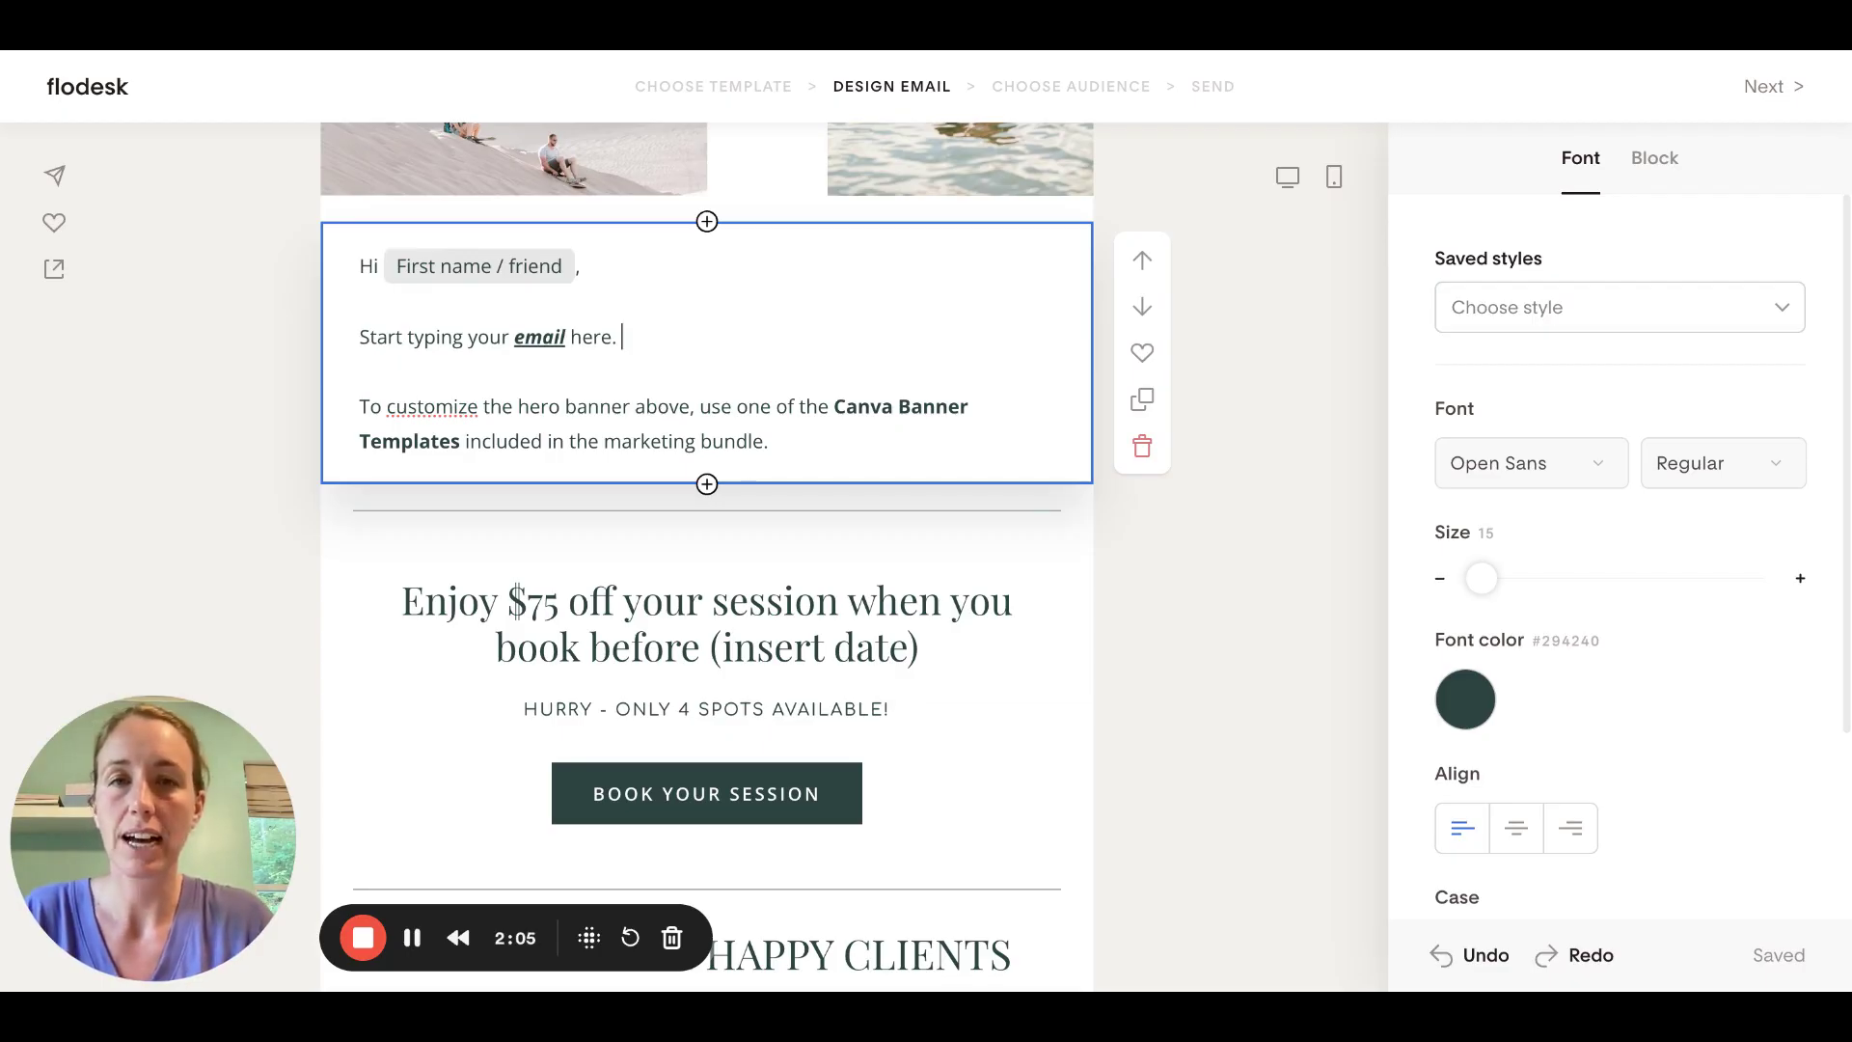
pyautogui.scroll(1, 919, 413)
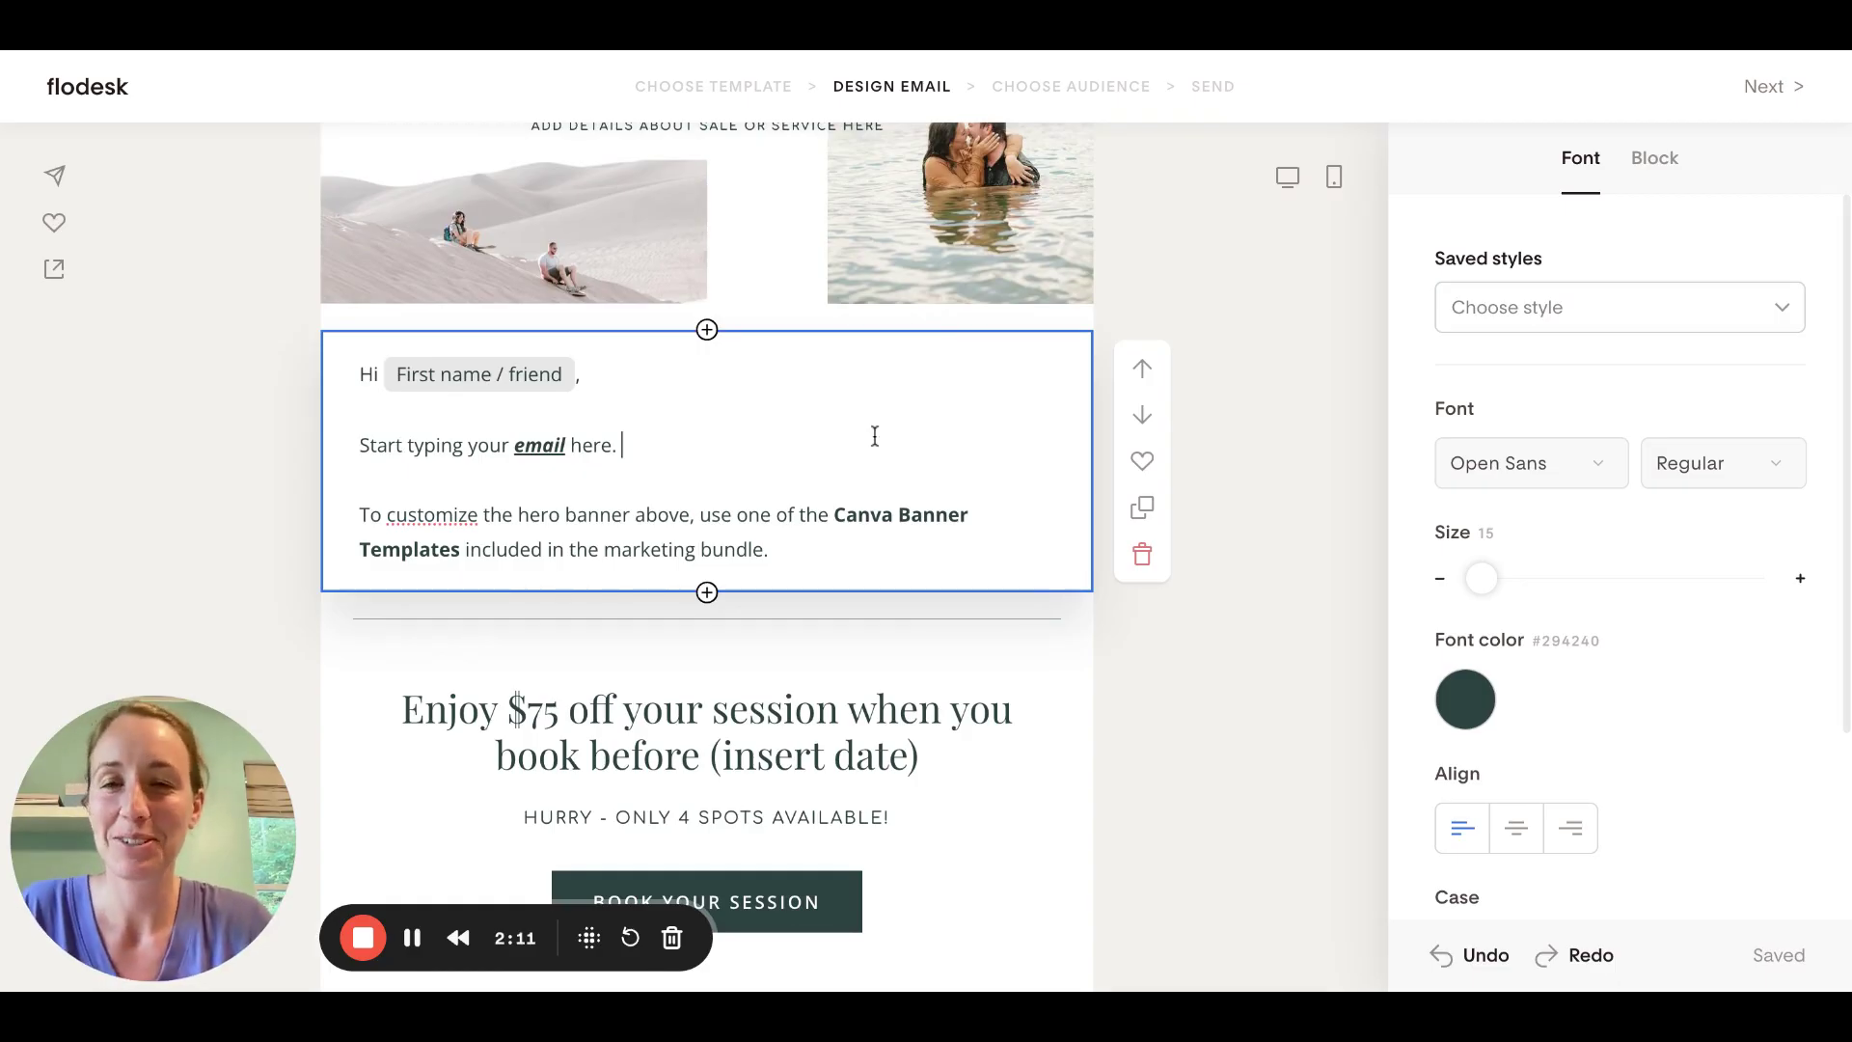
pyautogui.scroll(1, 874, 439)
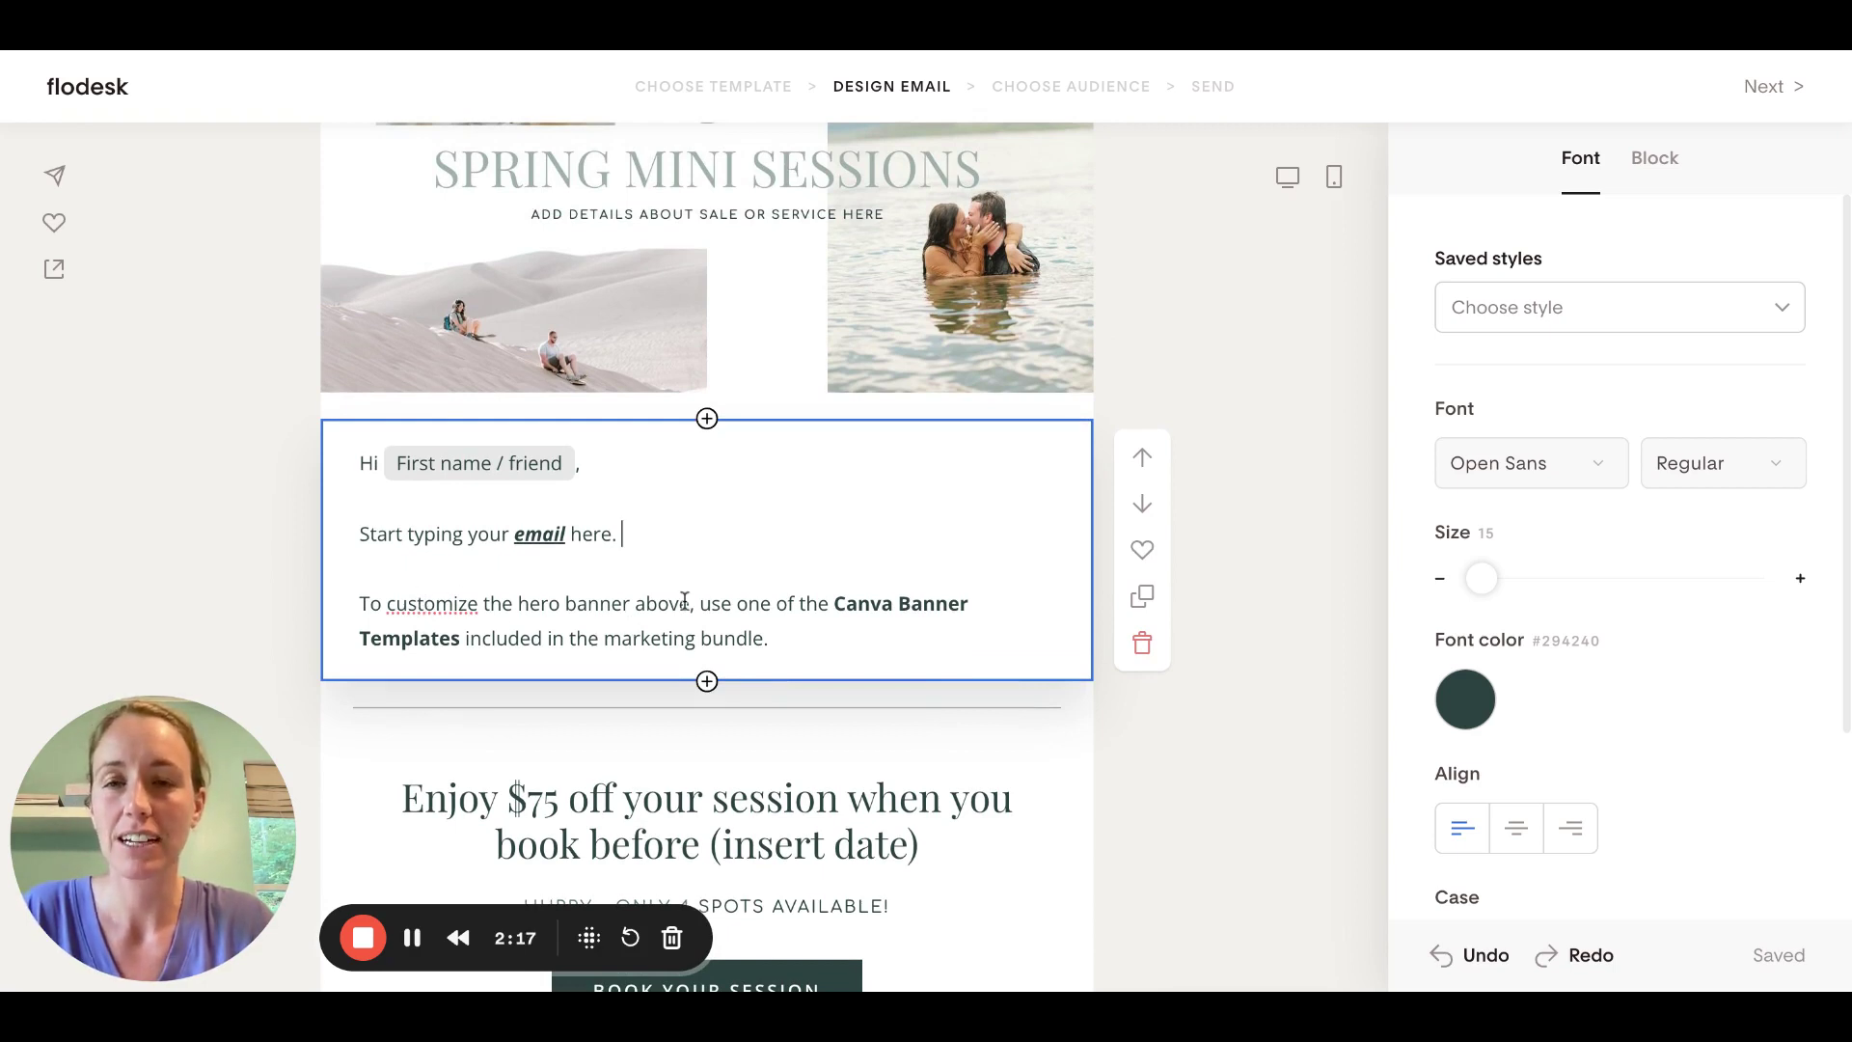
pyautogui.doubleClick(853, 605)
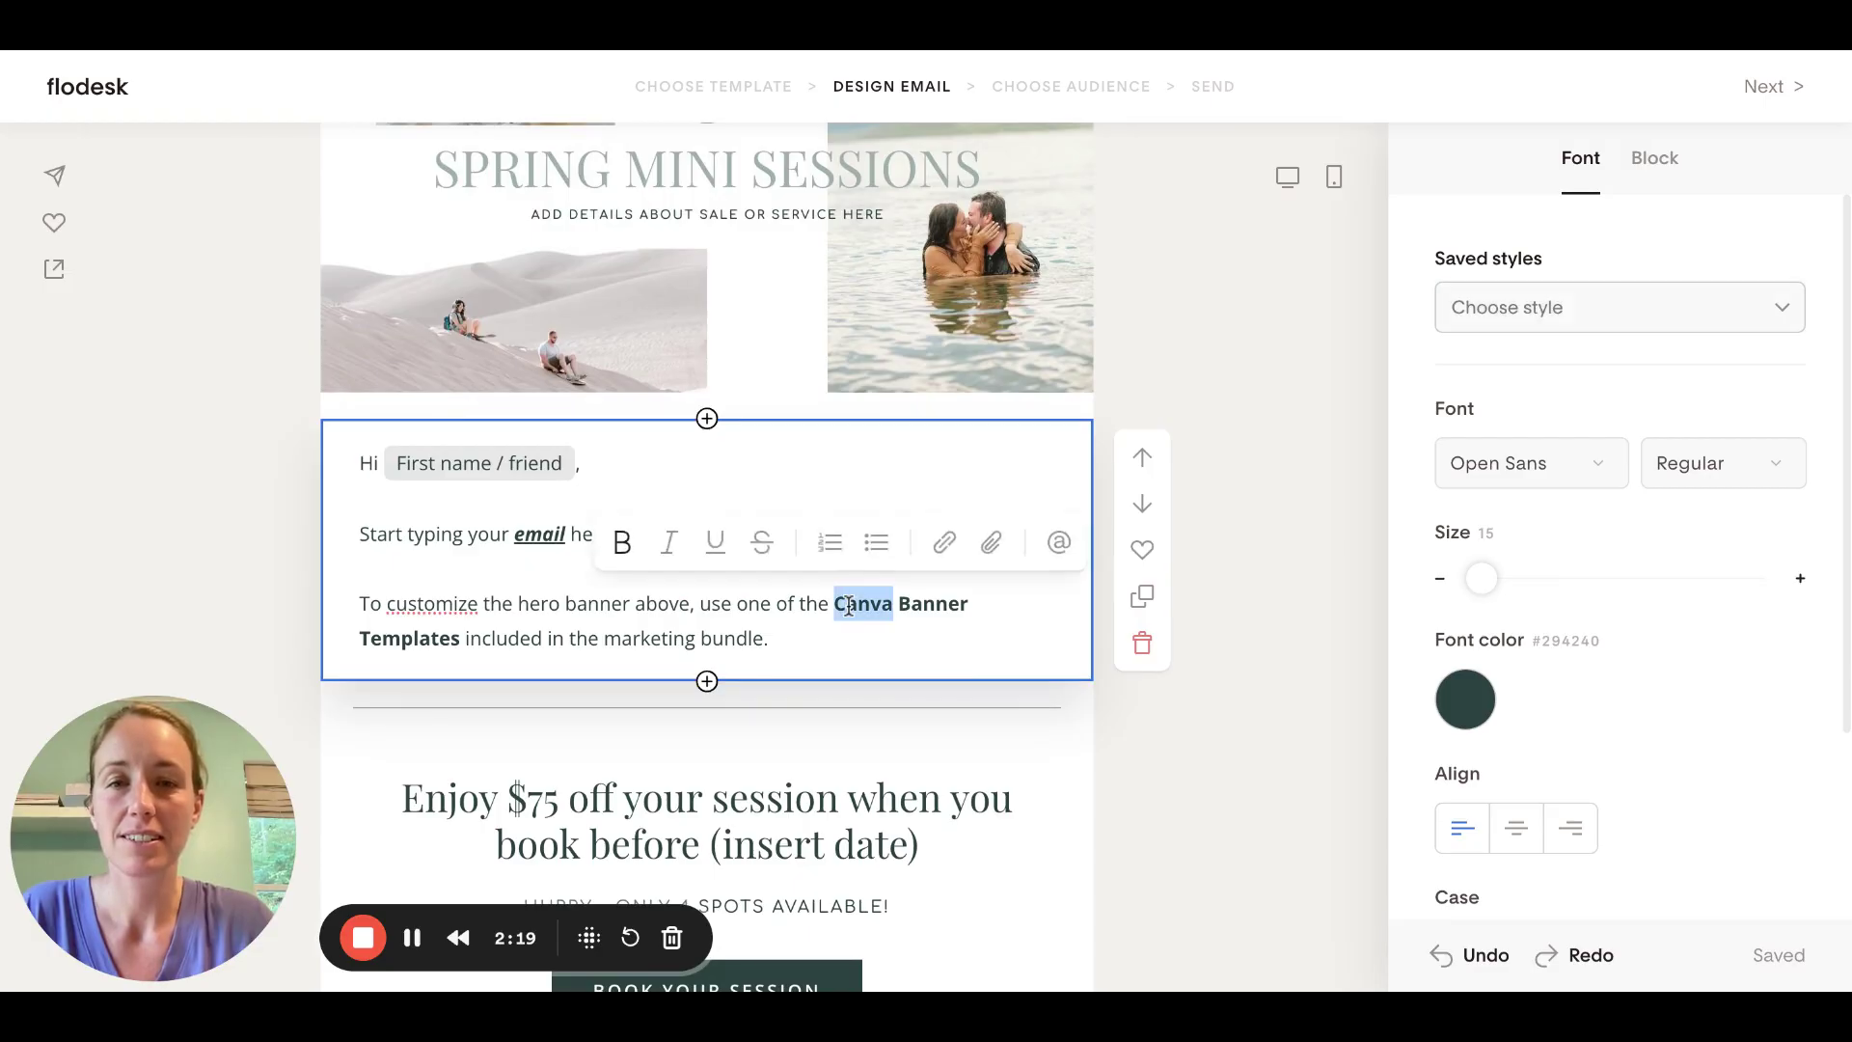
pyautogui.click(1571, 302)
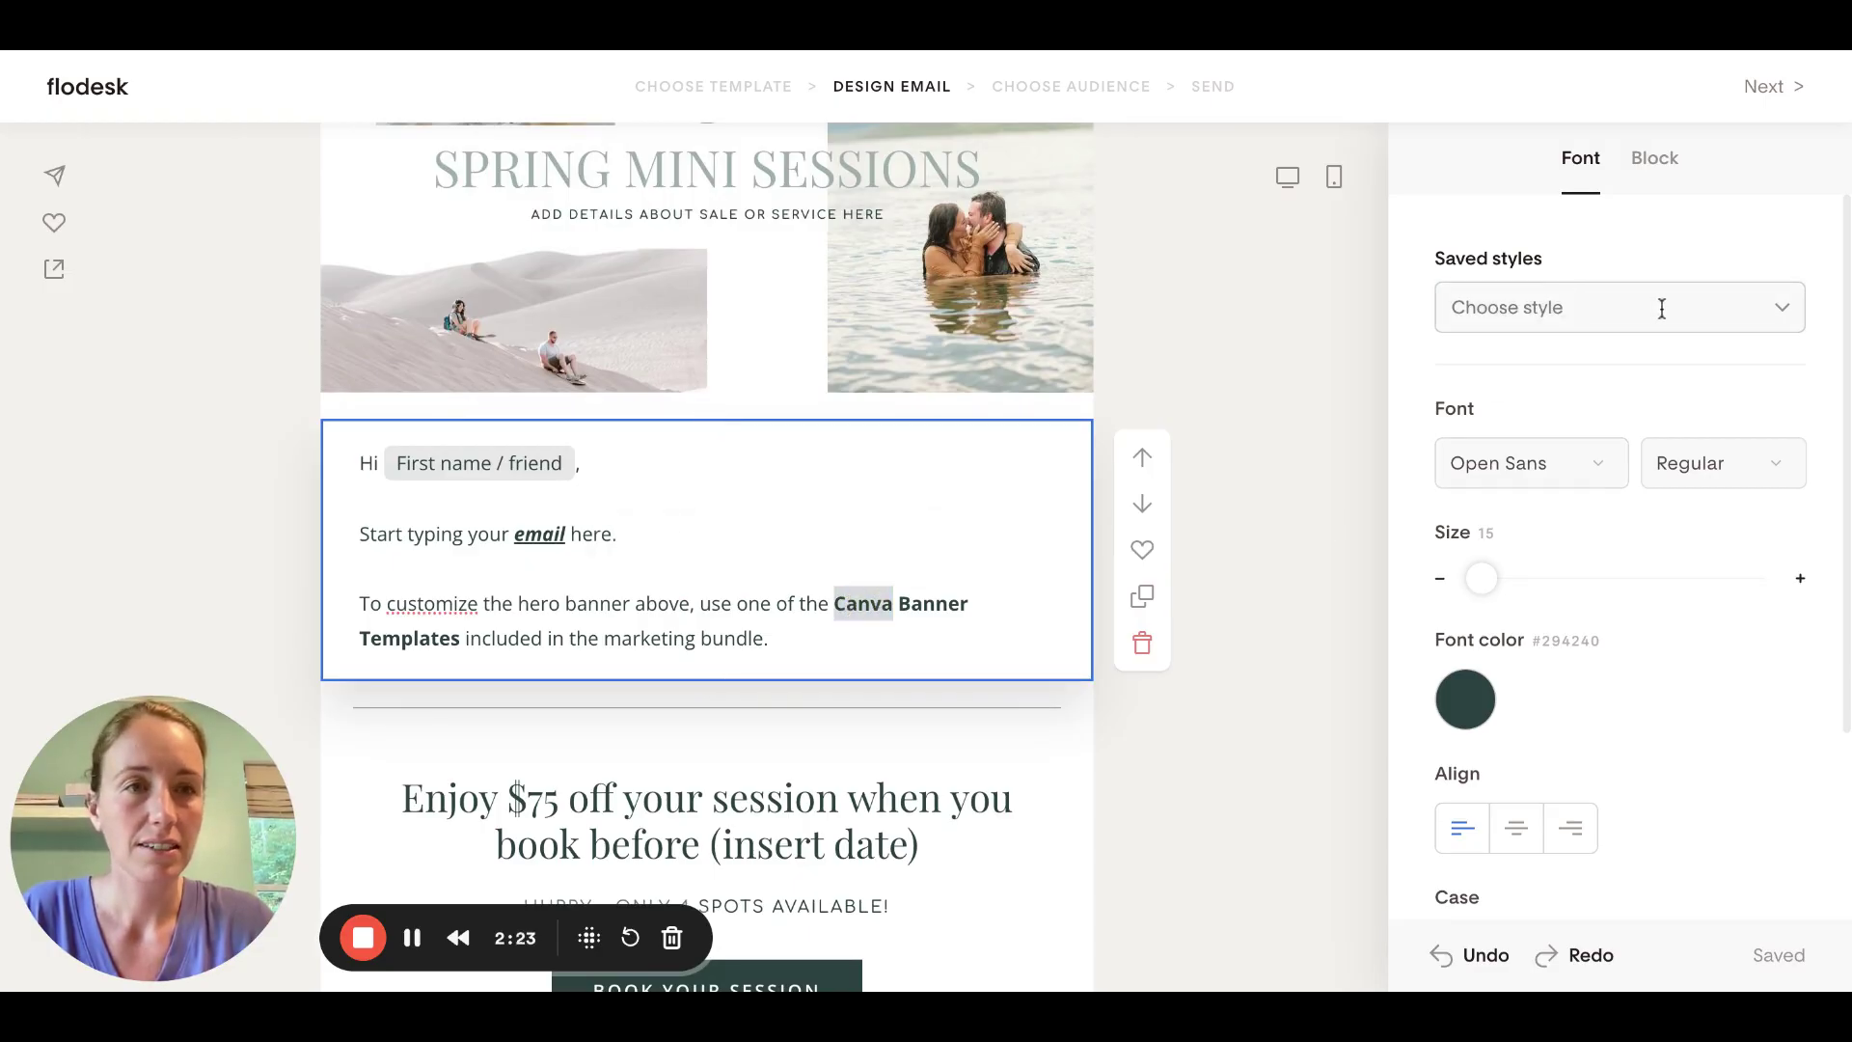
pyautogui.click(852, 627)
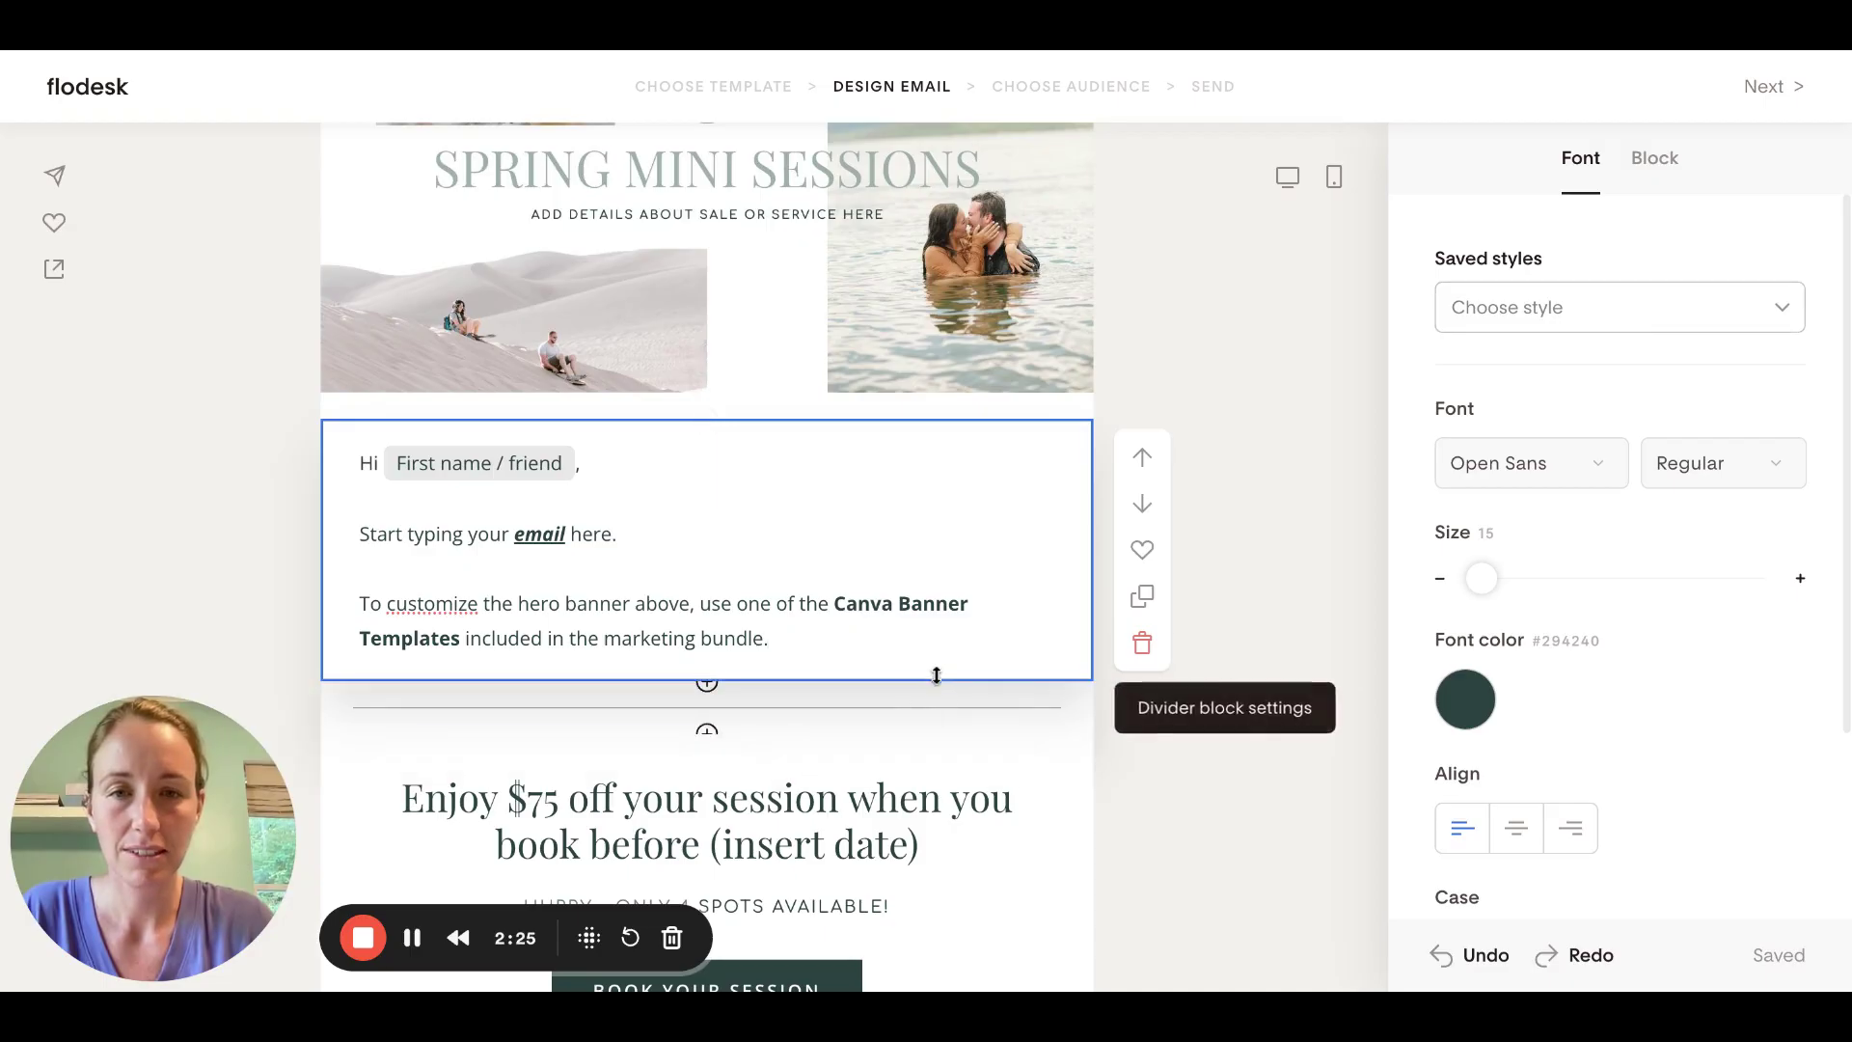
pyautogui.click(1257, 671)
pyautogui.click(895, 619)
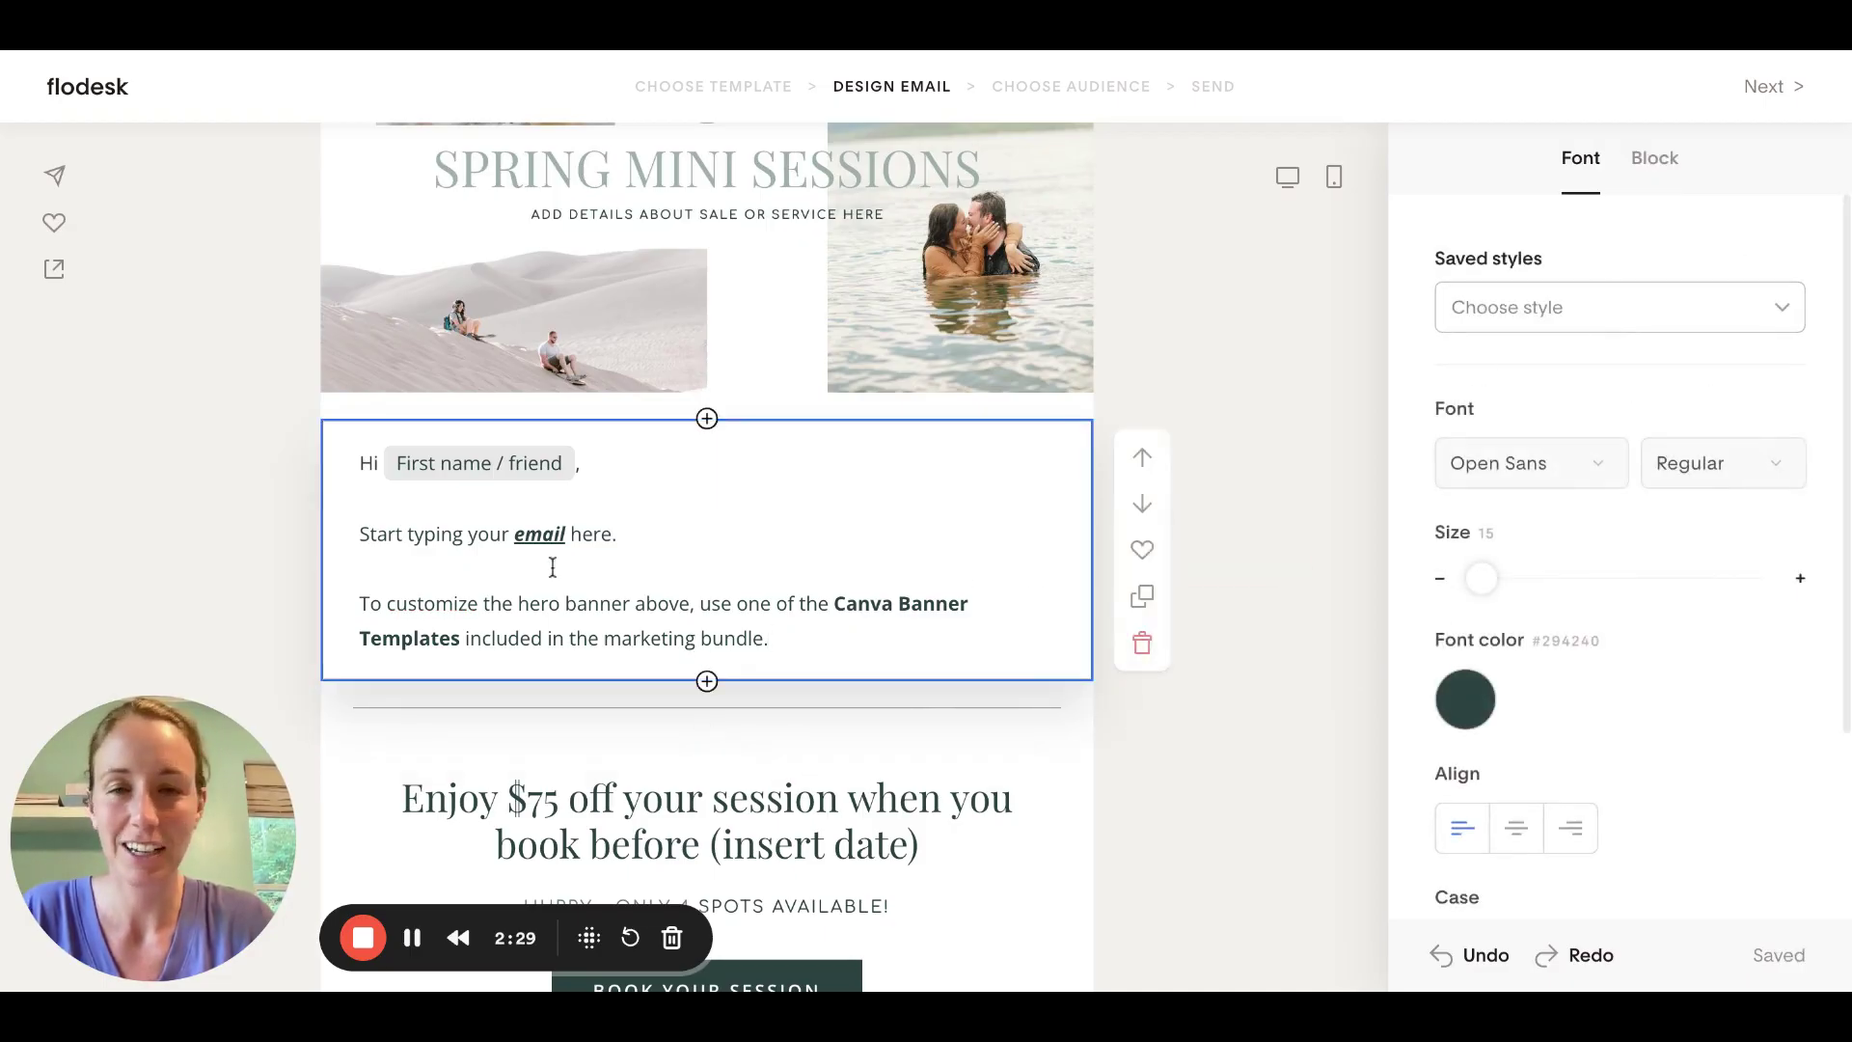
# Check the saved font style options for the body text block without choosing one, and deselect the block
pyautogui.scroll(-3, 761, 579)
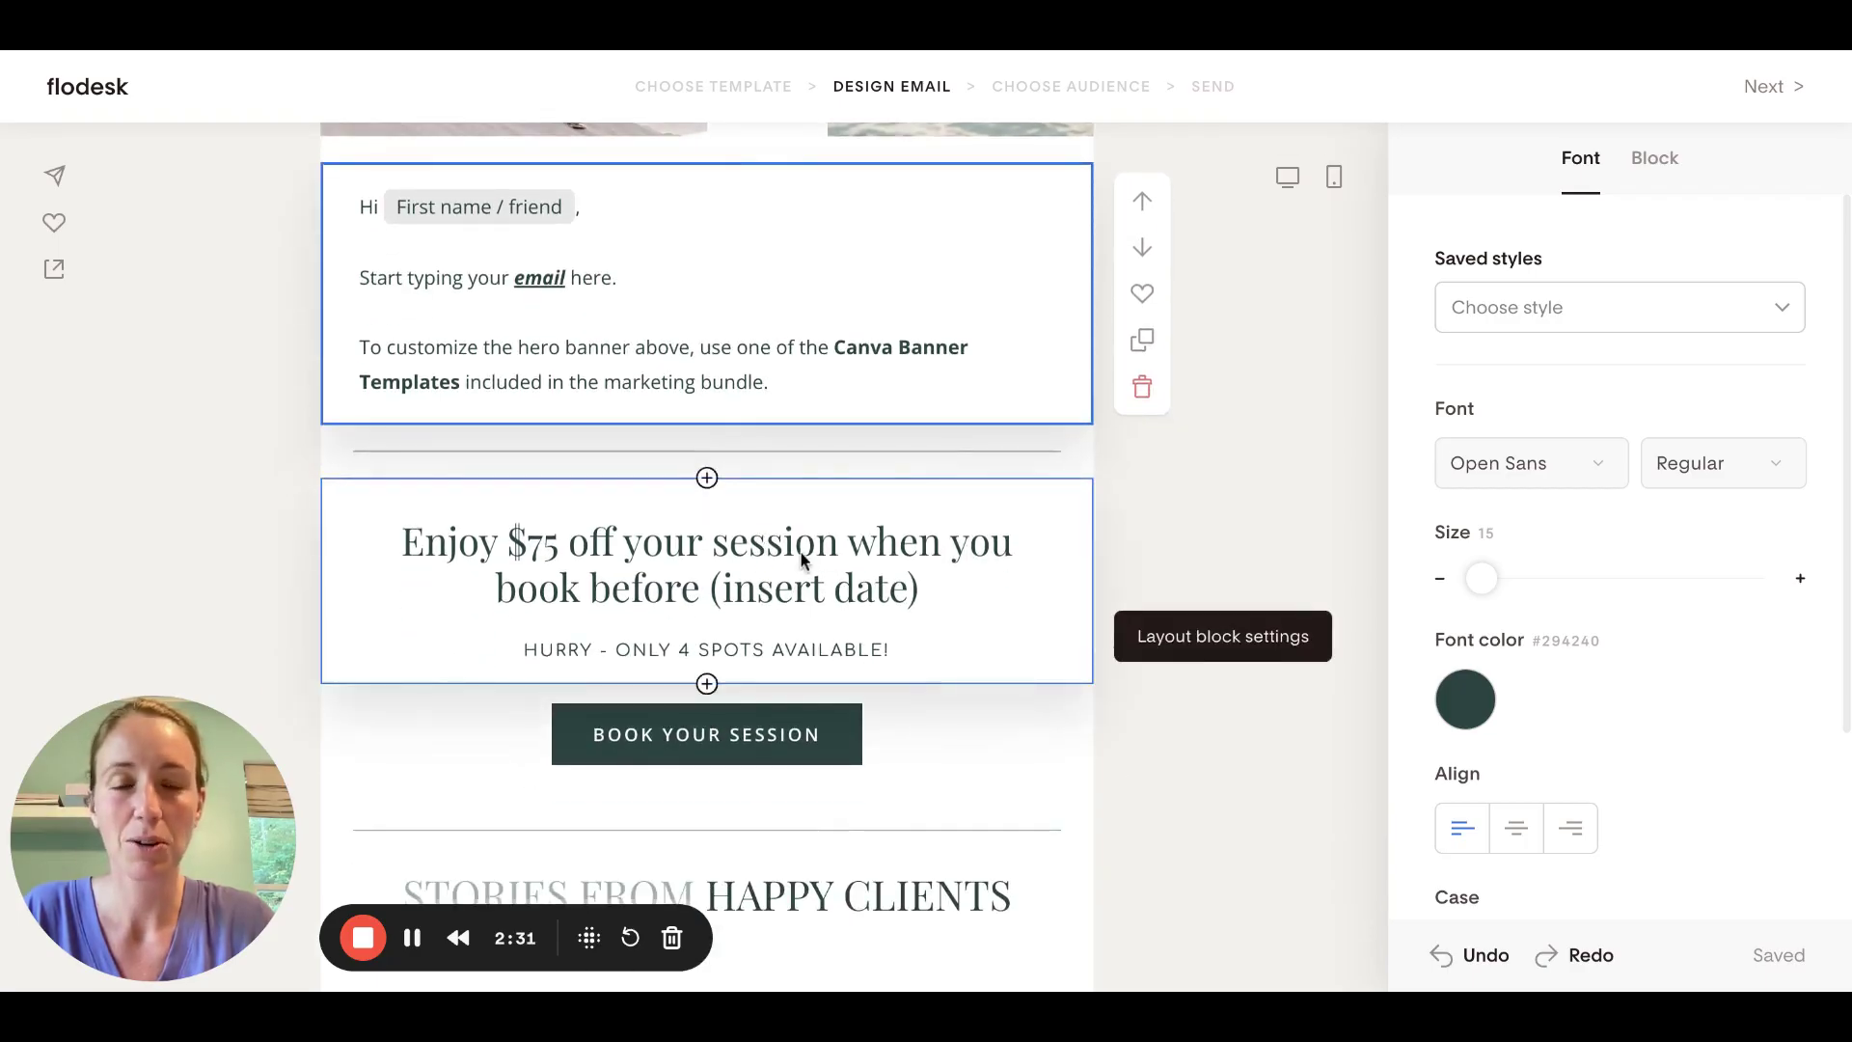
pyautogui.click(1587, 308)
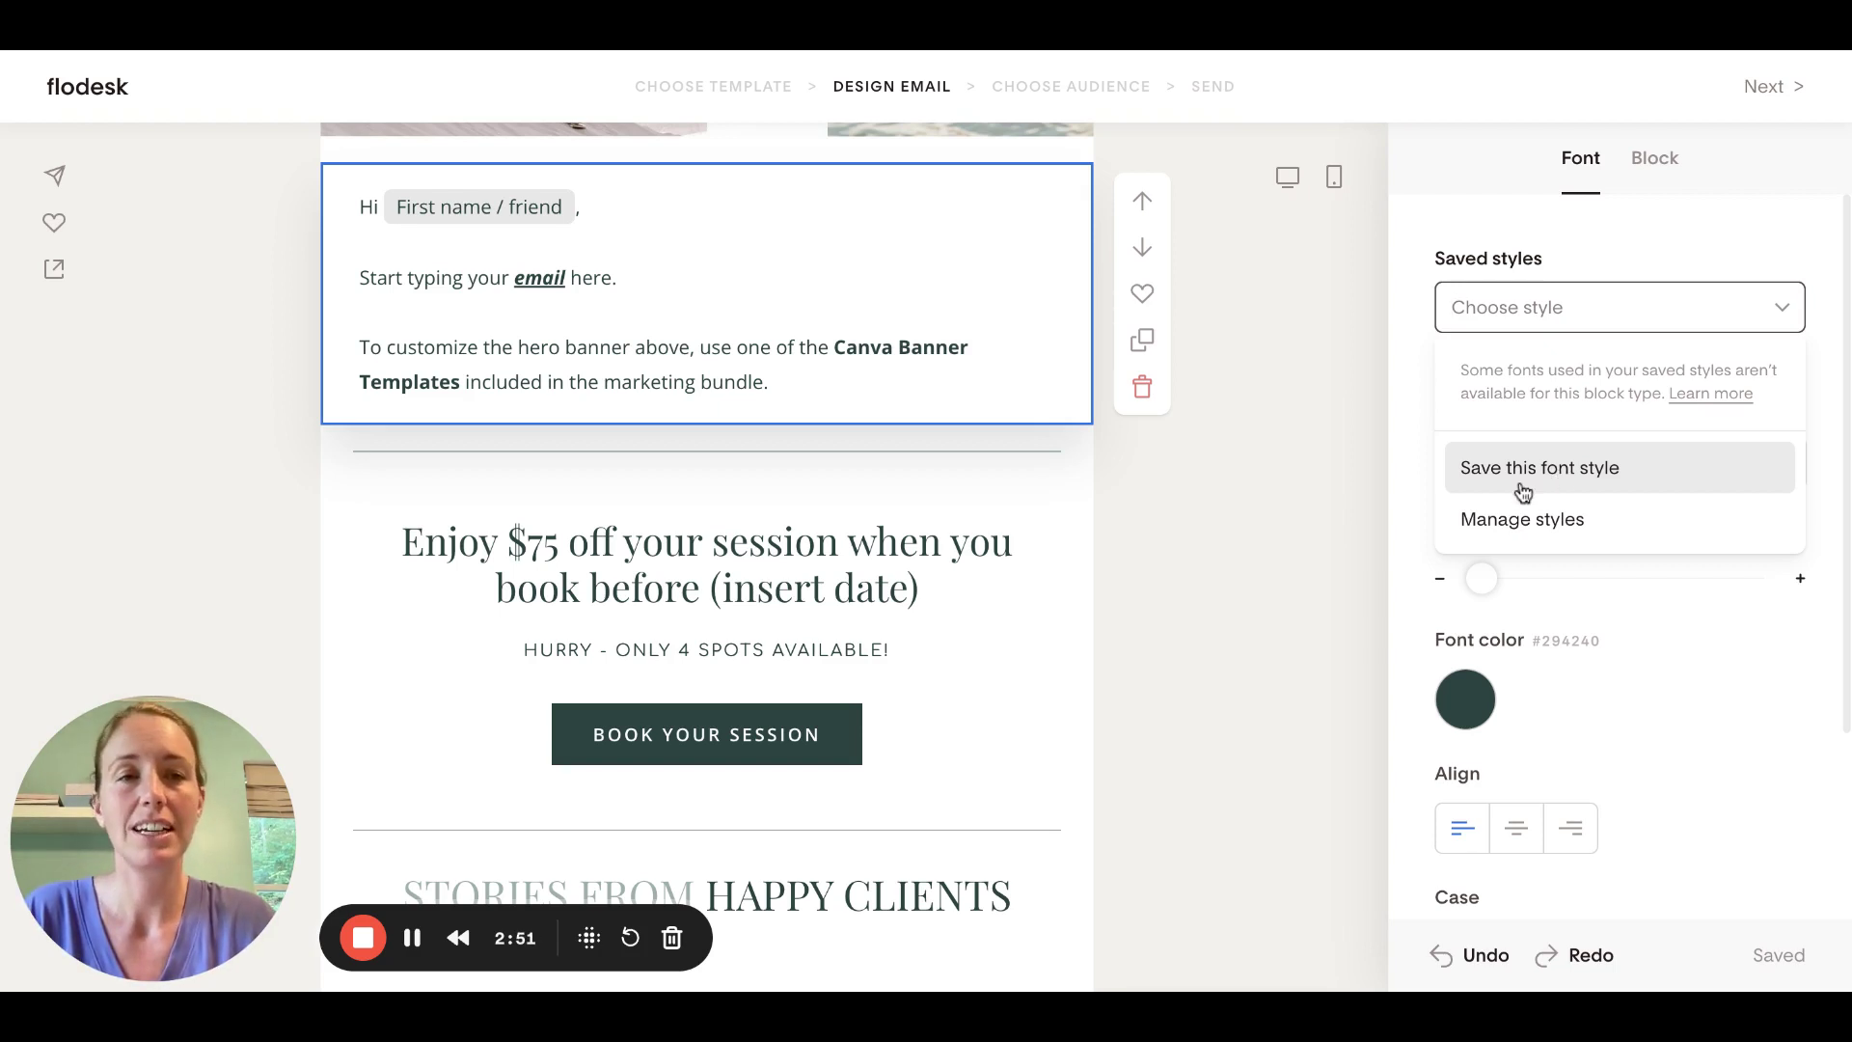
pyautogui.click(1237, 424)
pyautogui.scroll(2, 1224, 432)
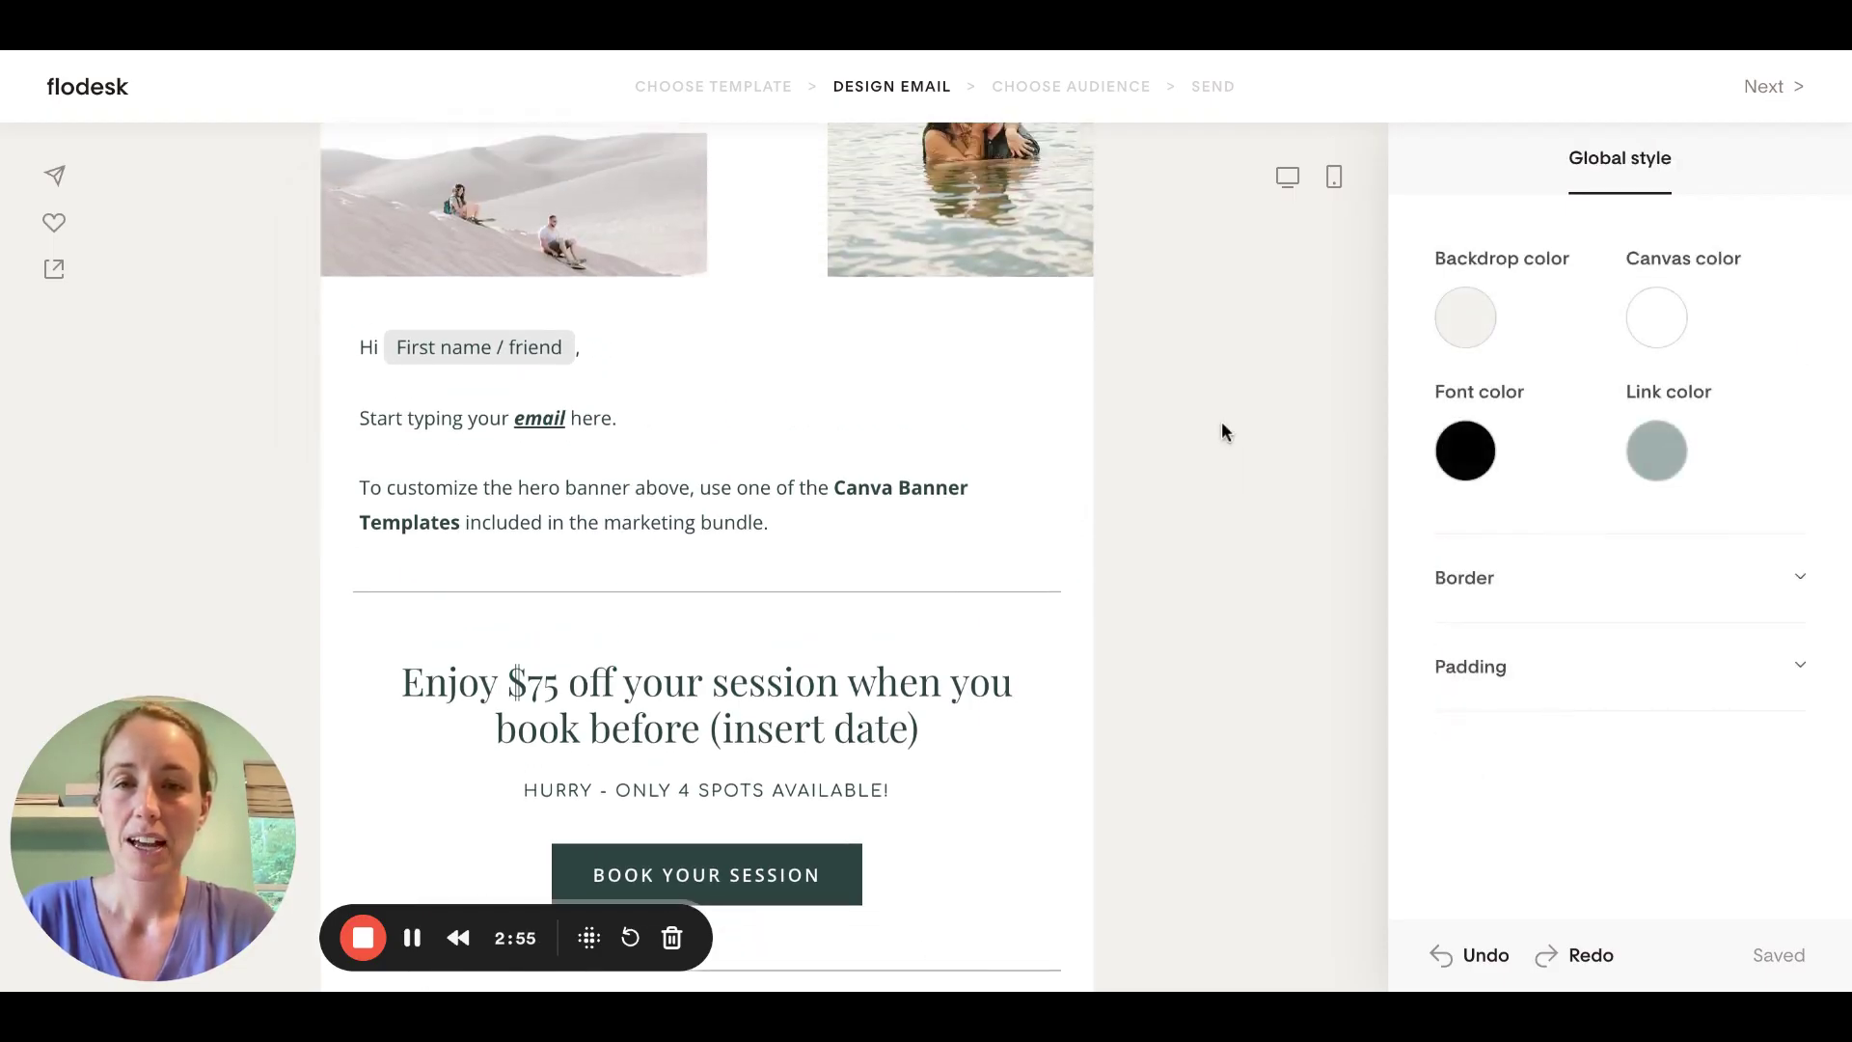
pyautogui.scroll(-1, 1222, 426)
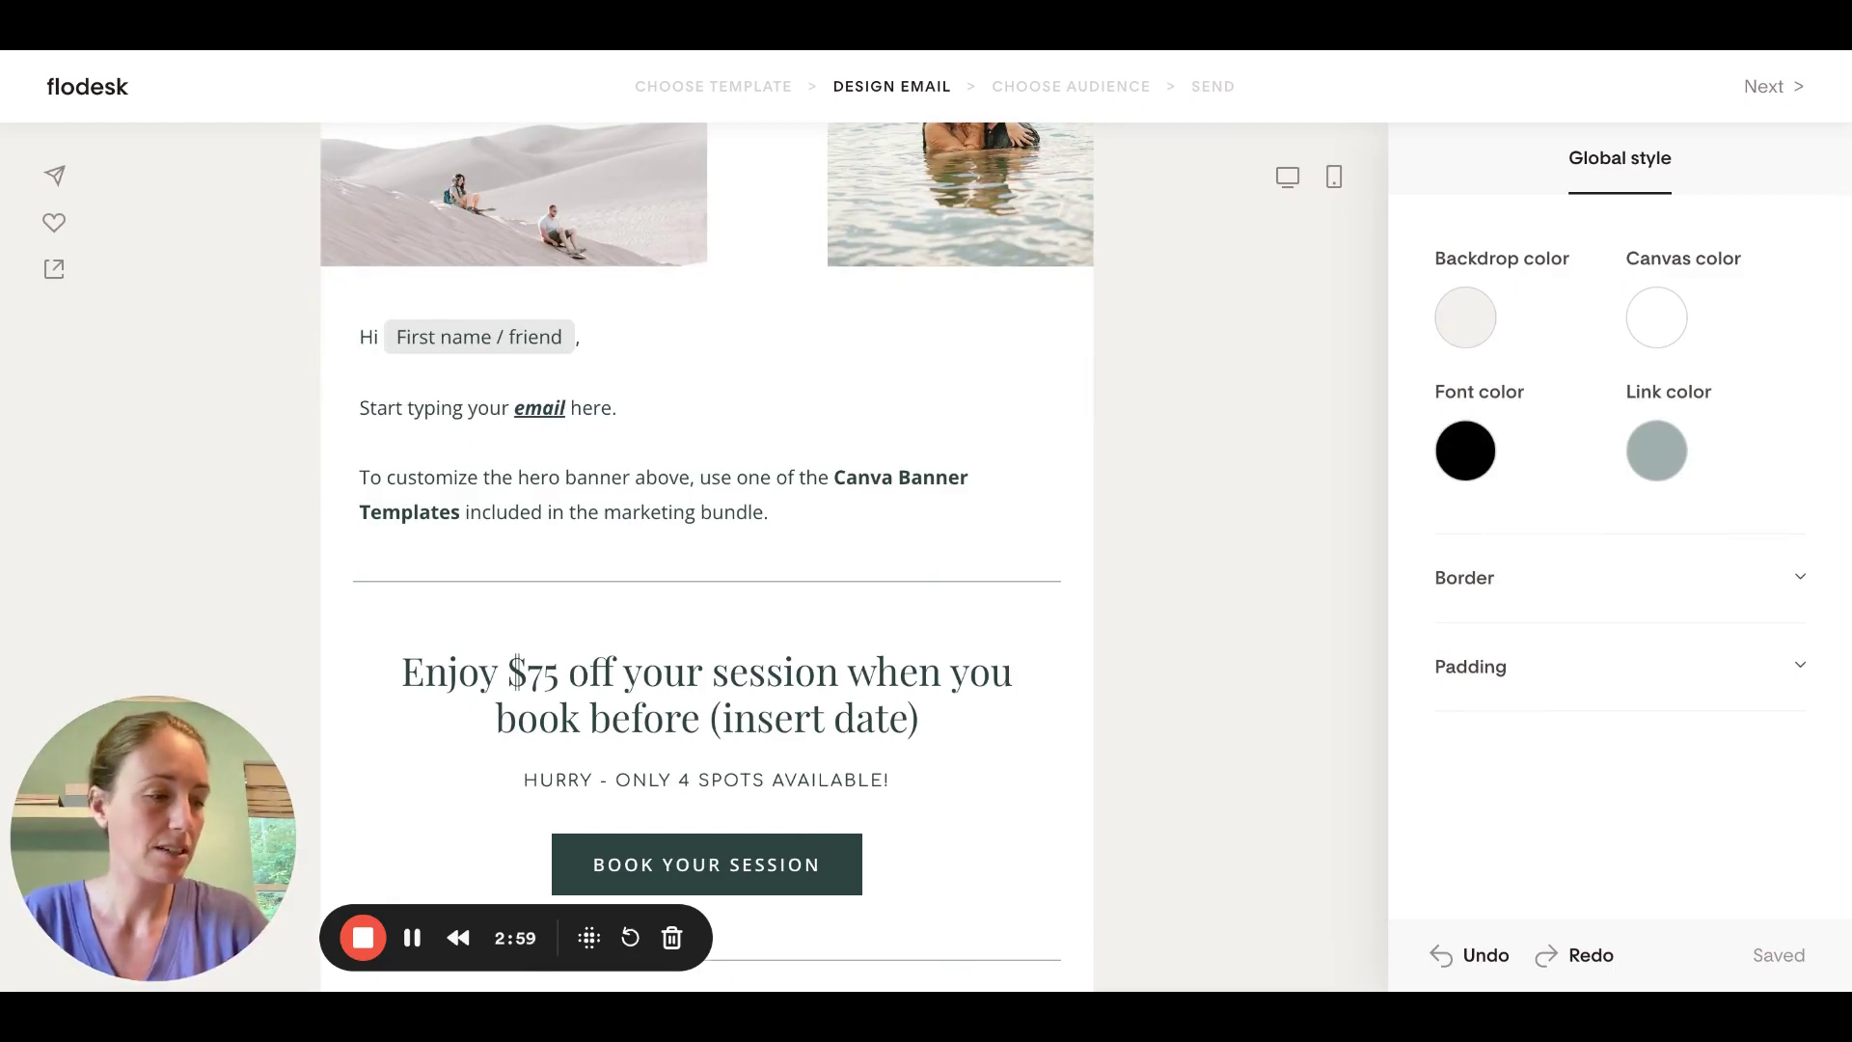
pyautogui.scroll(-1, 1146, 502)
pyautogui.scroll(2, 1145, 504)
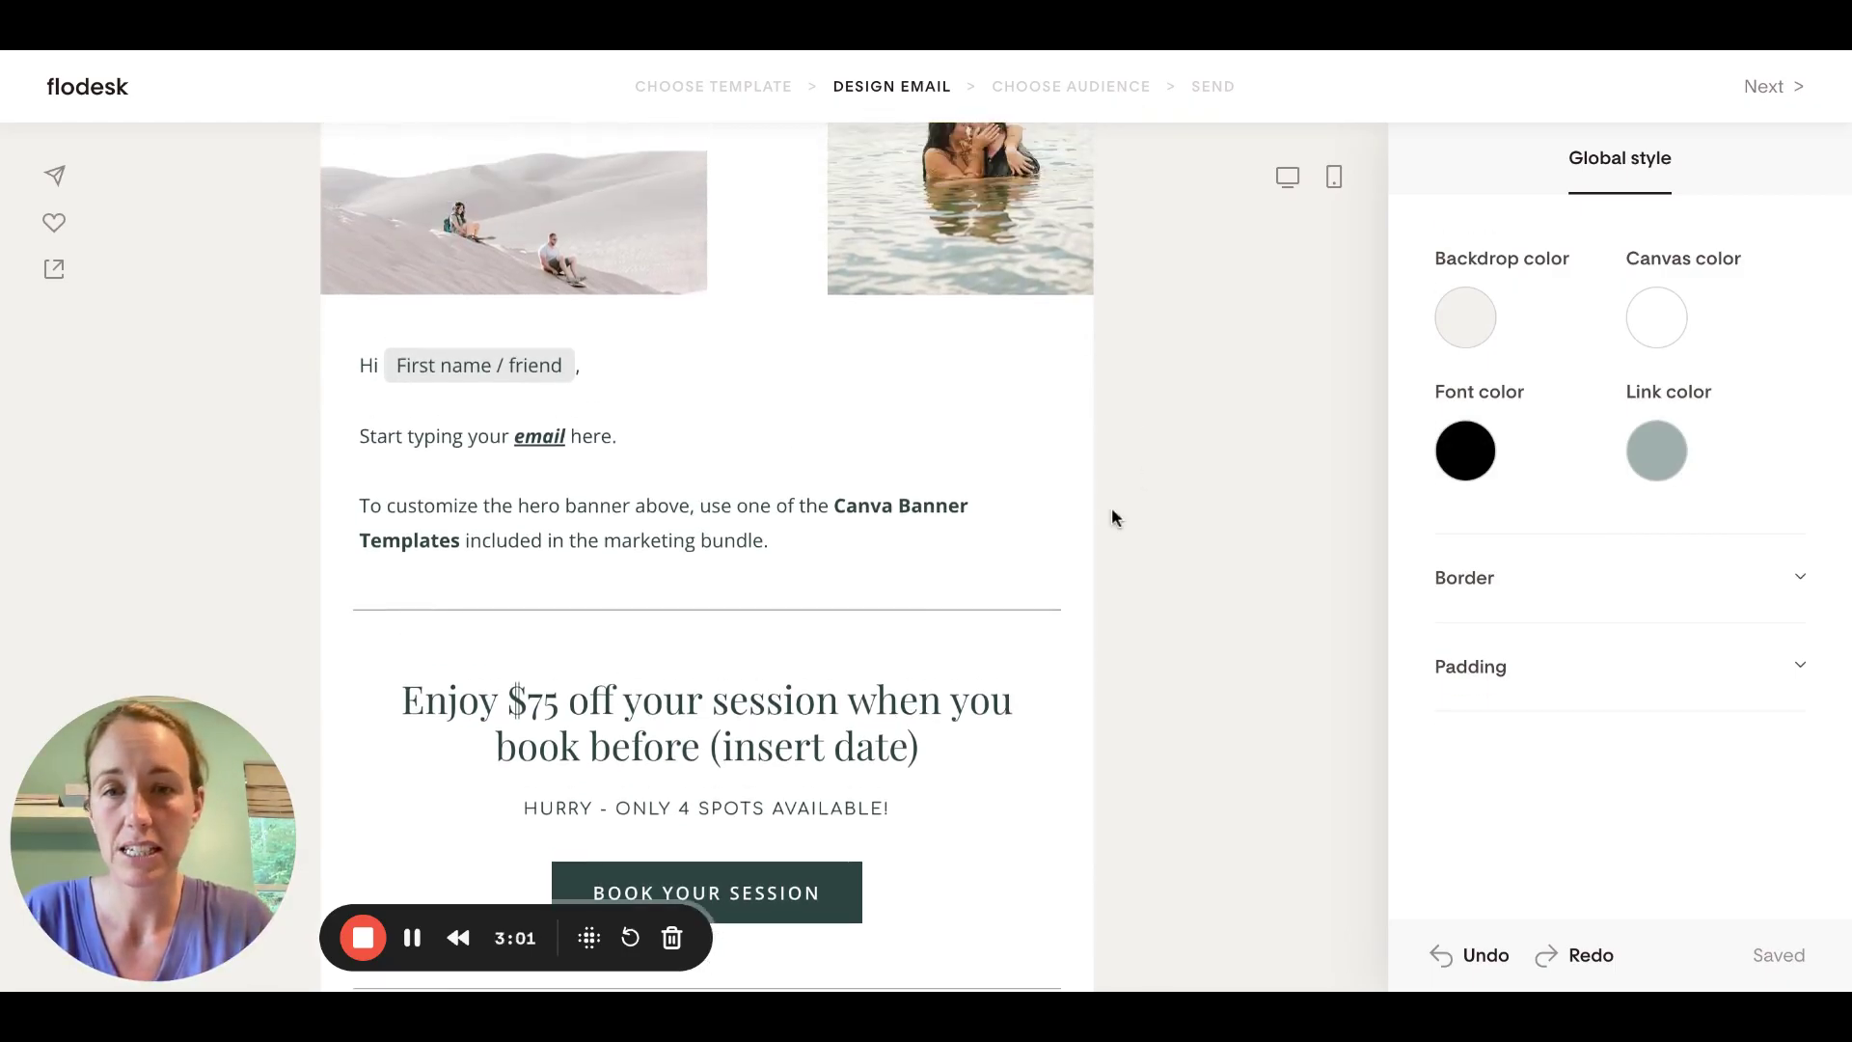
pyautogui.click(726, 539)
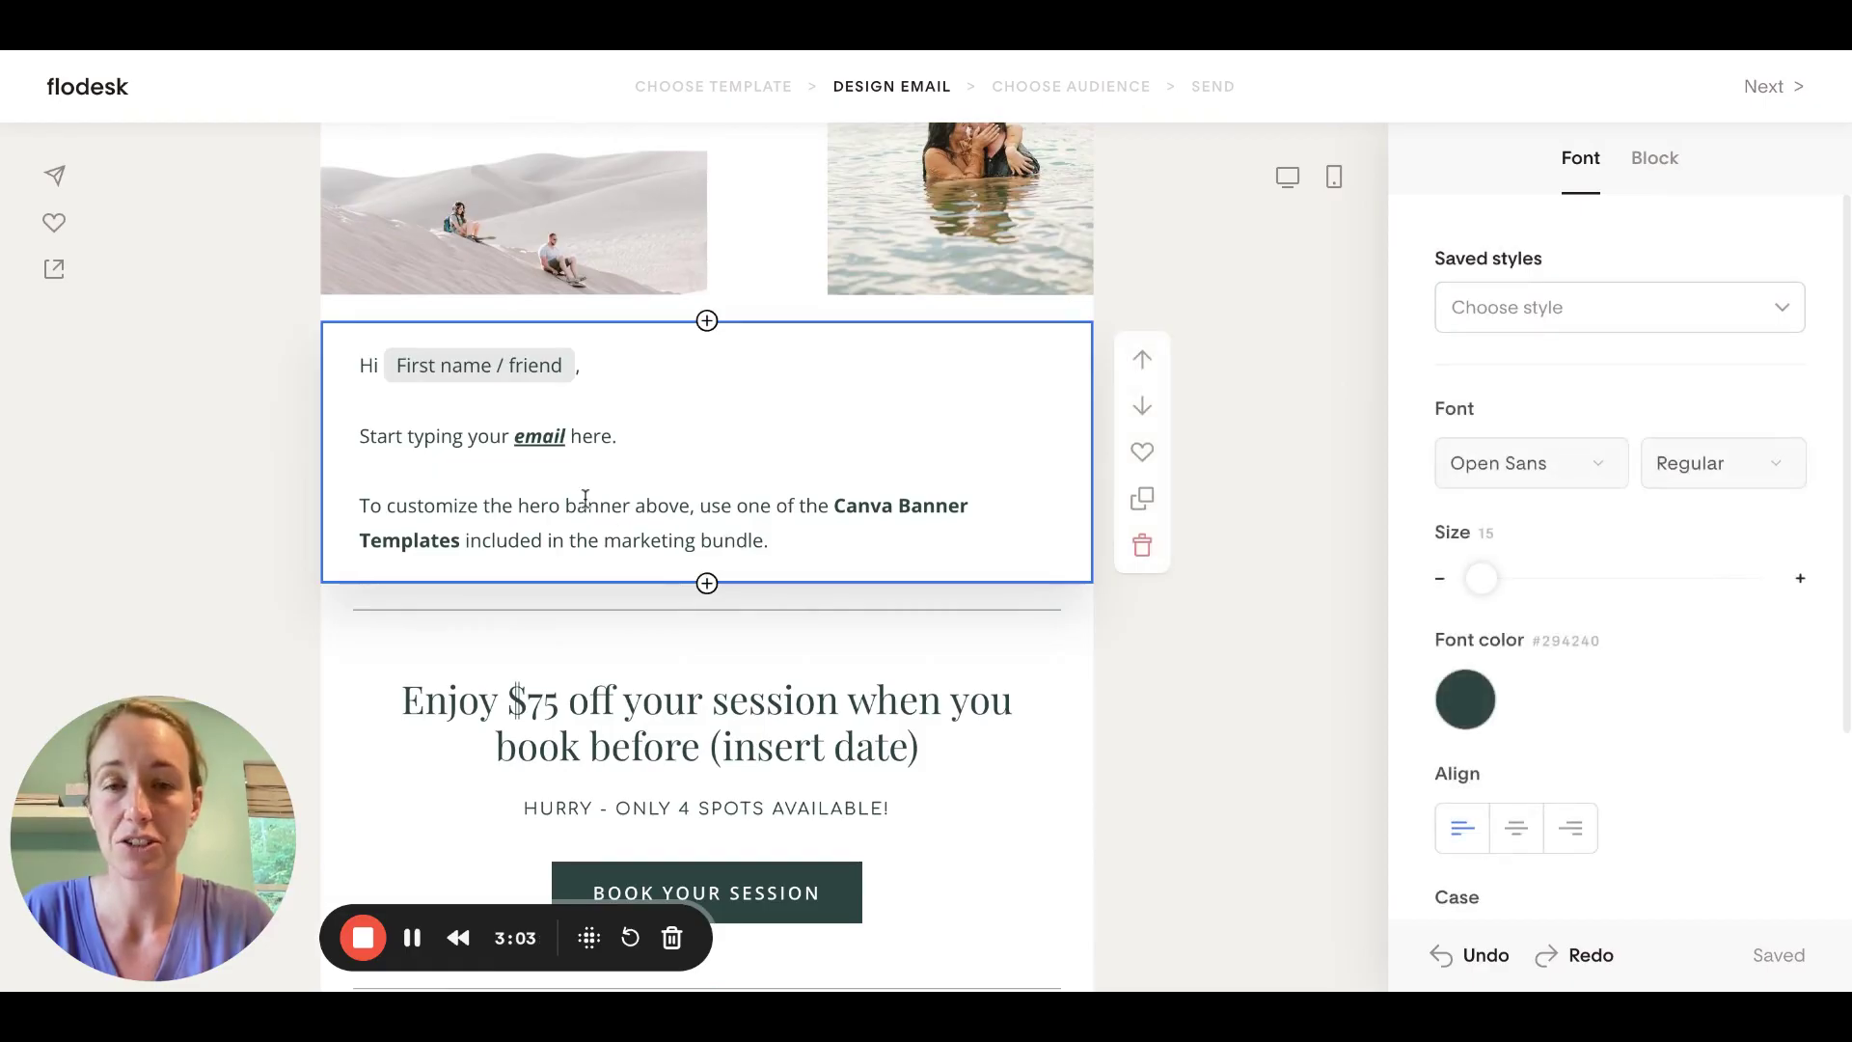
pyautogui.scroll(-3, 600, 524)
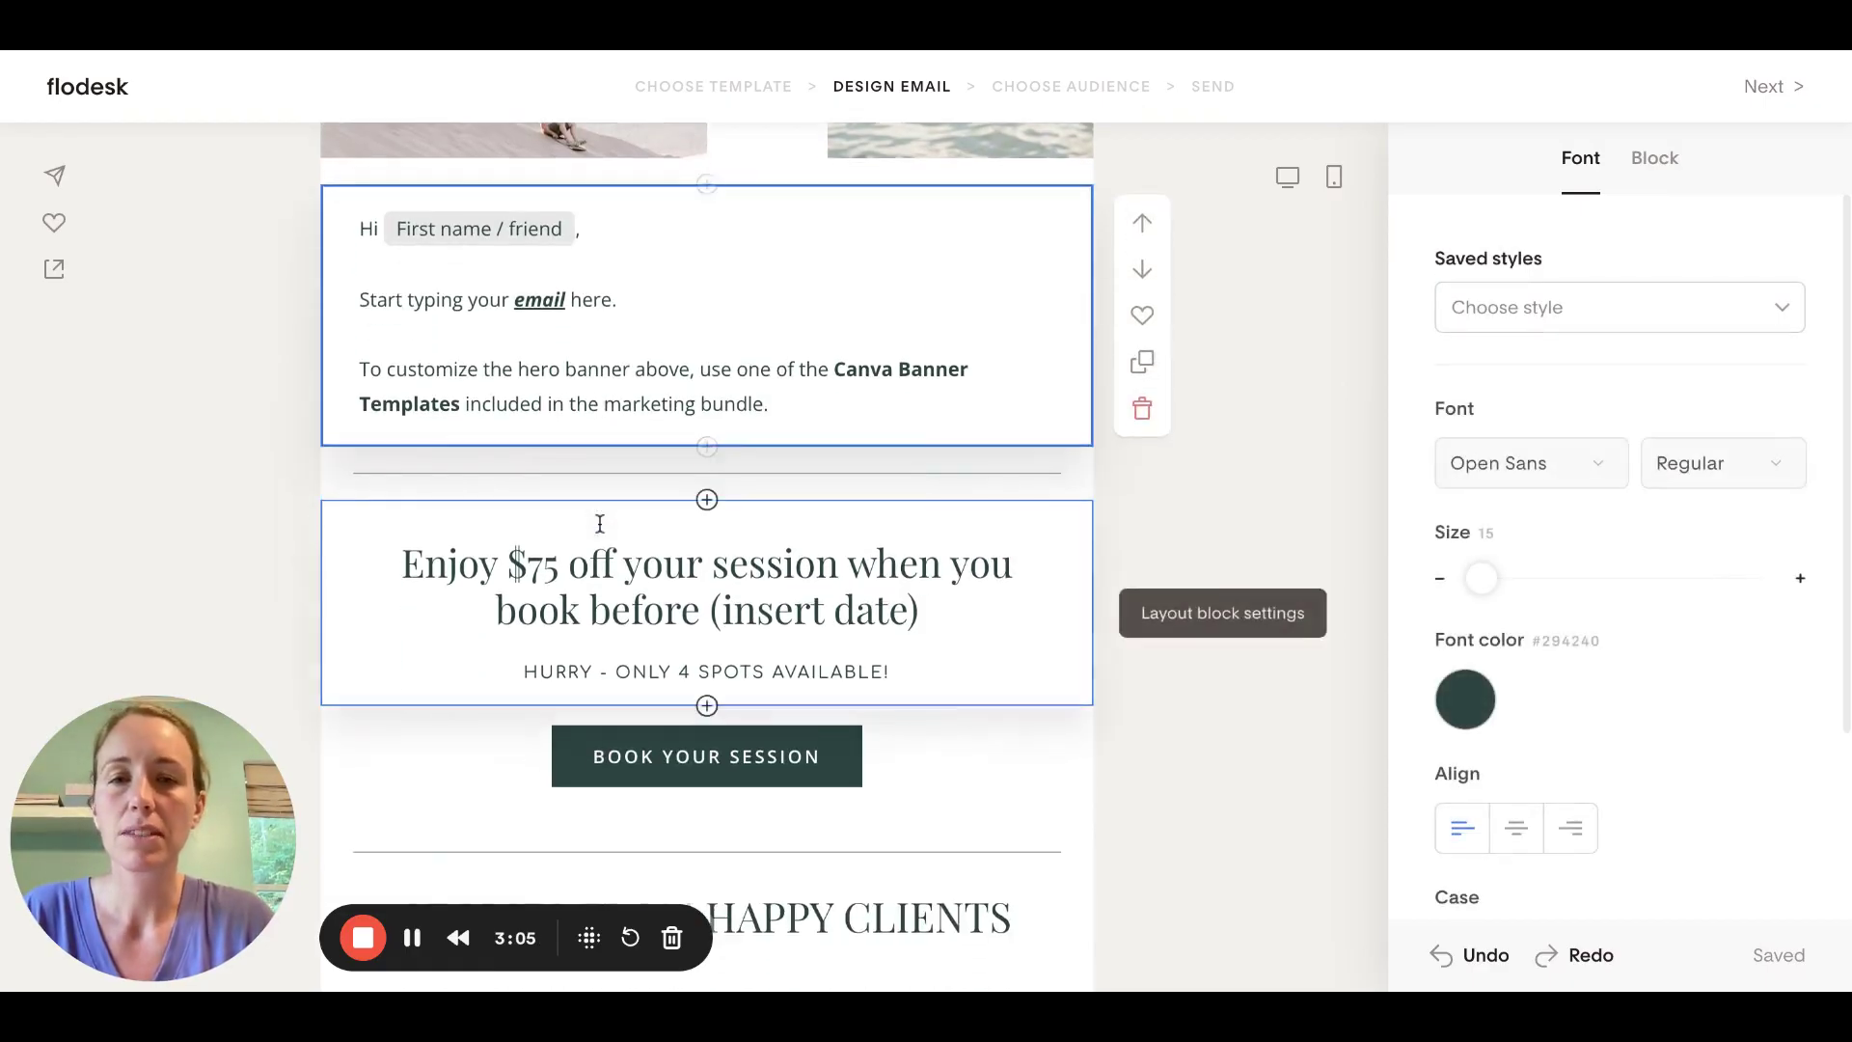
# Browse the fonts available for the "Enjoy $75 off your session" headline, from brand fonts through sans and serif ones, without choosing one
pyautogui.click(903, 517)
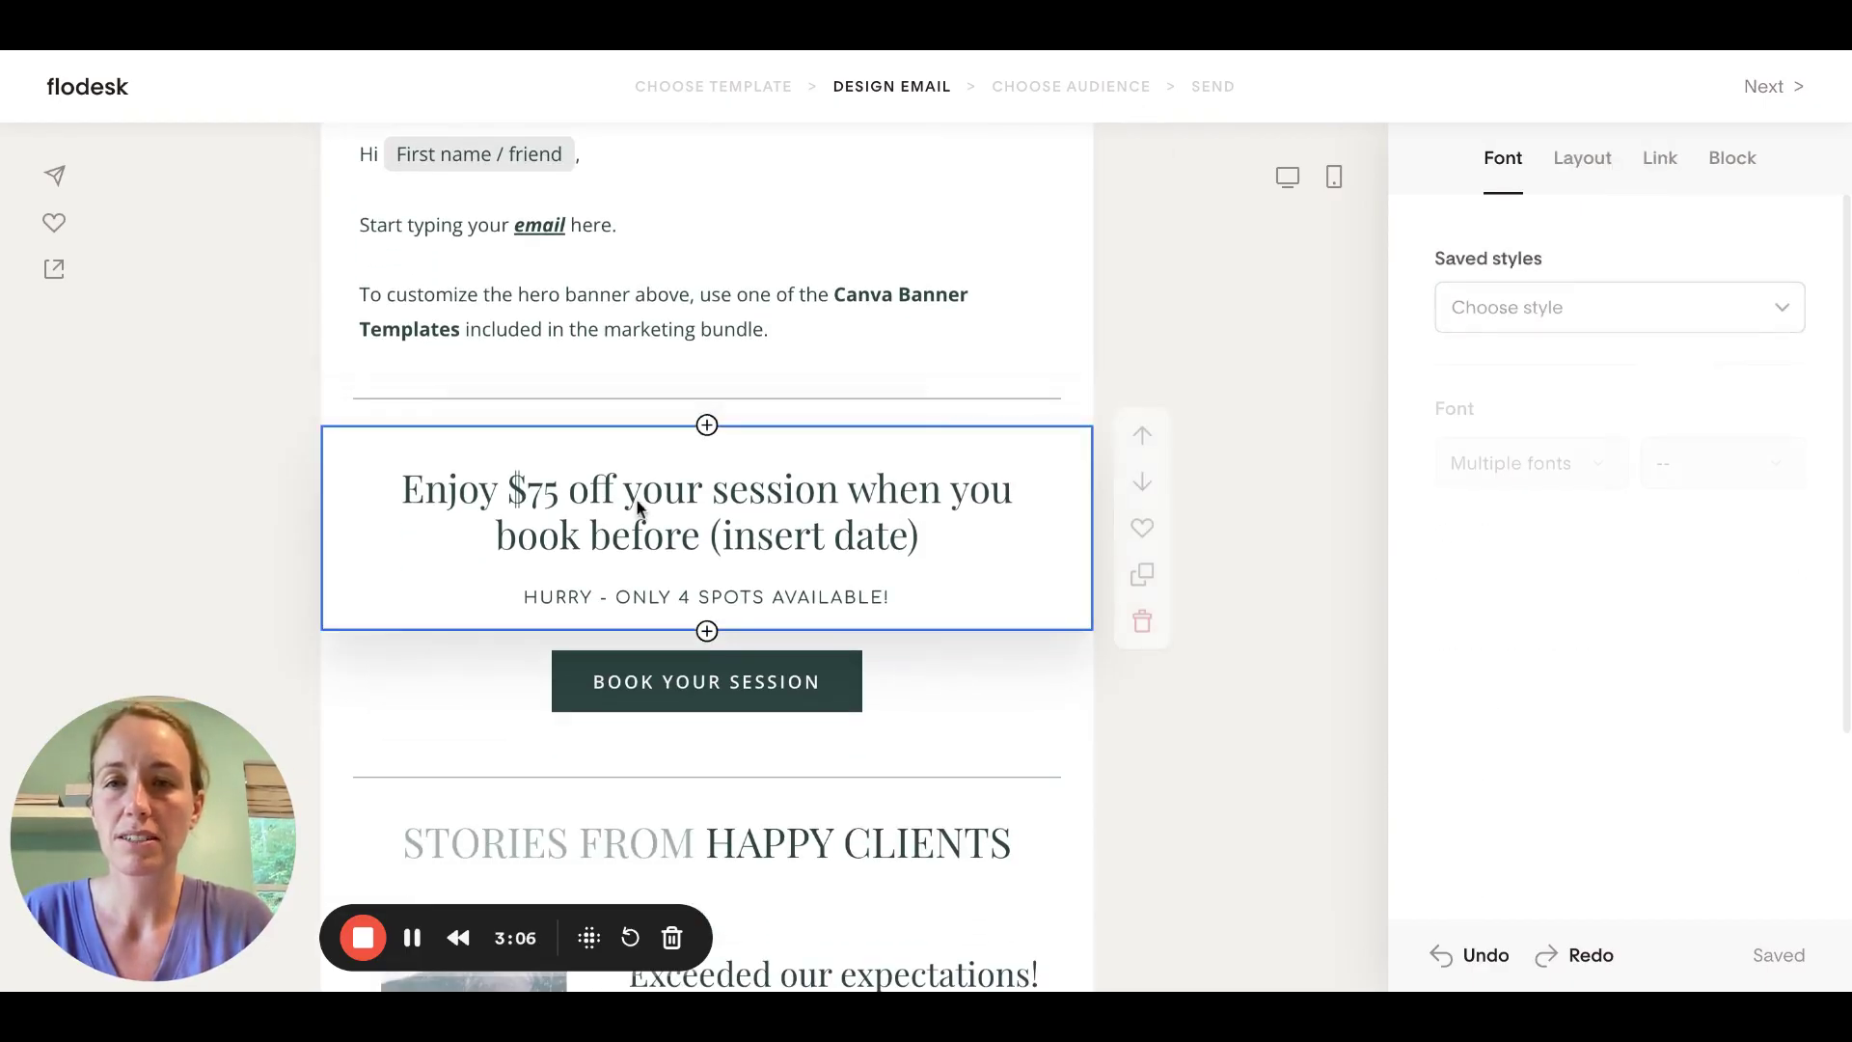
pyautogui.click(926, 552)
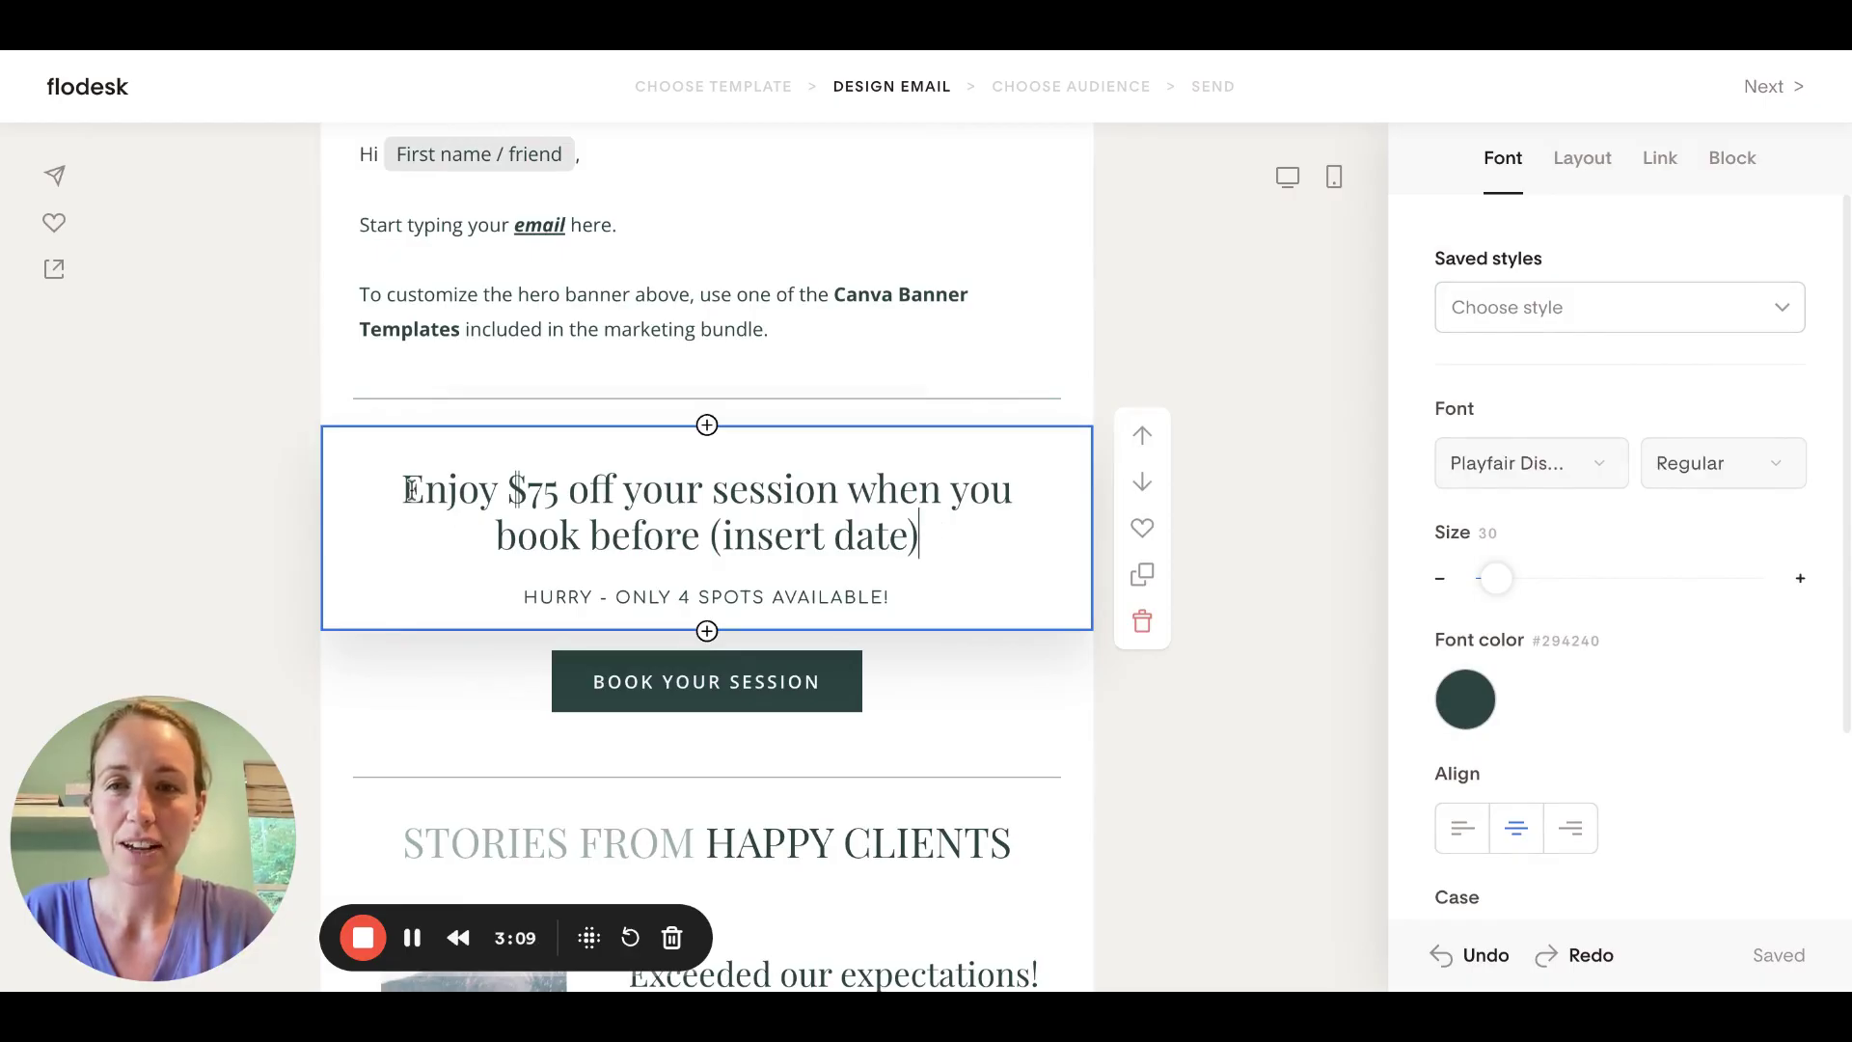
pyautogui.moveTo(403, 490); pyautogui.dragTo(920, 534)
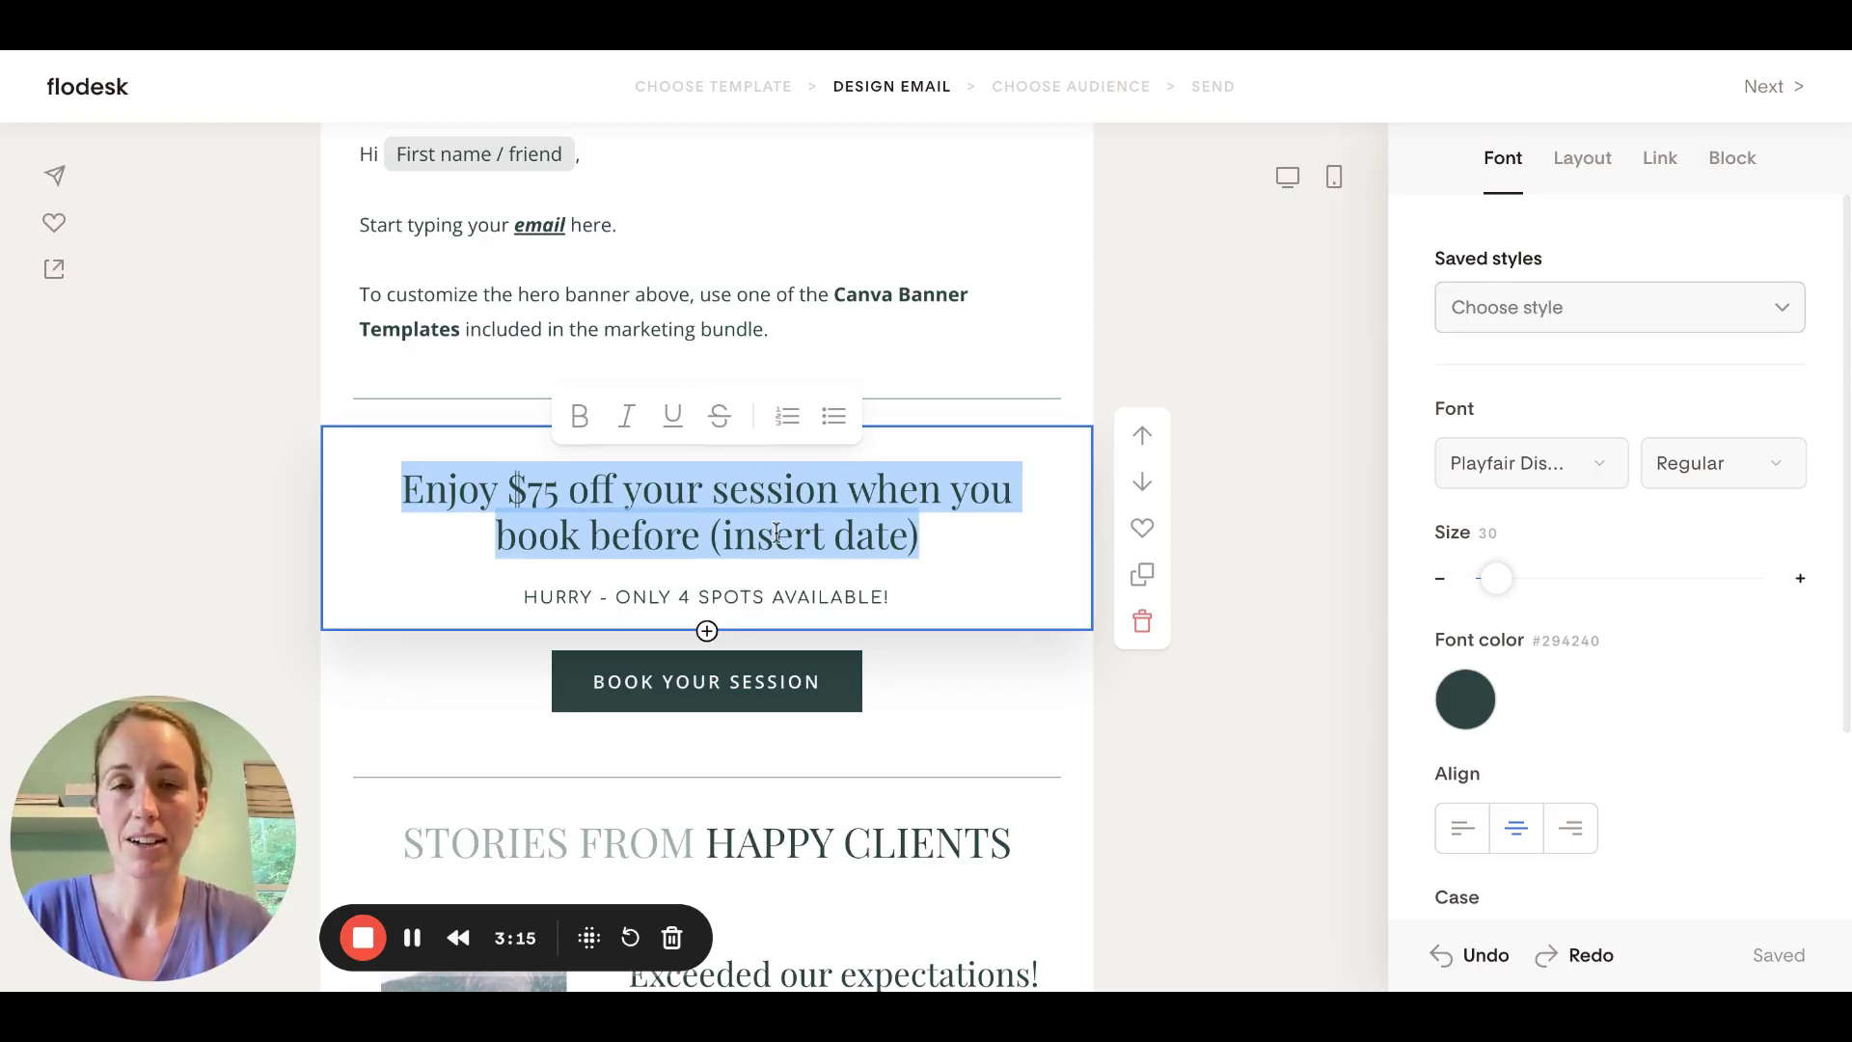
pyautogui.scroll(-1, 867, 529)
pyautogui.scroll(1, 868, 530)
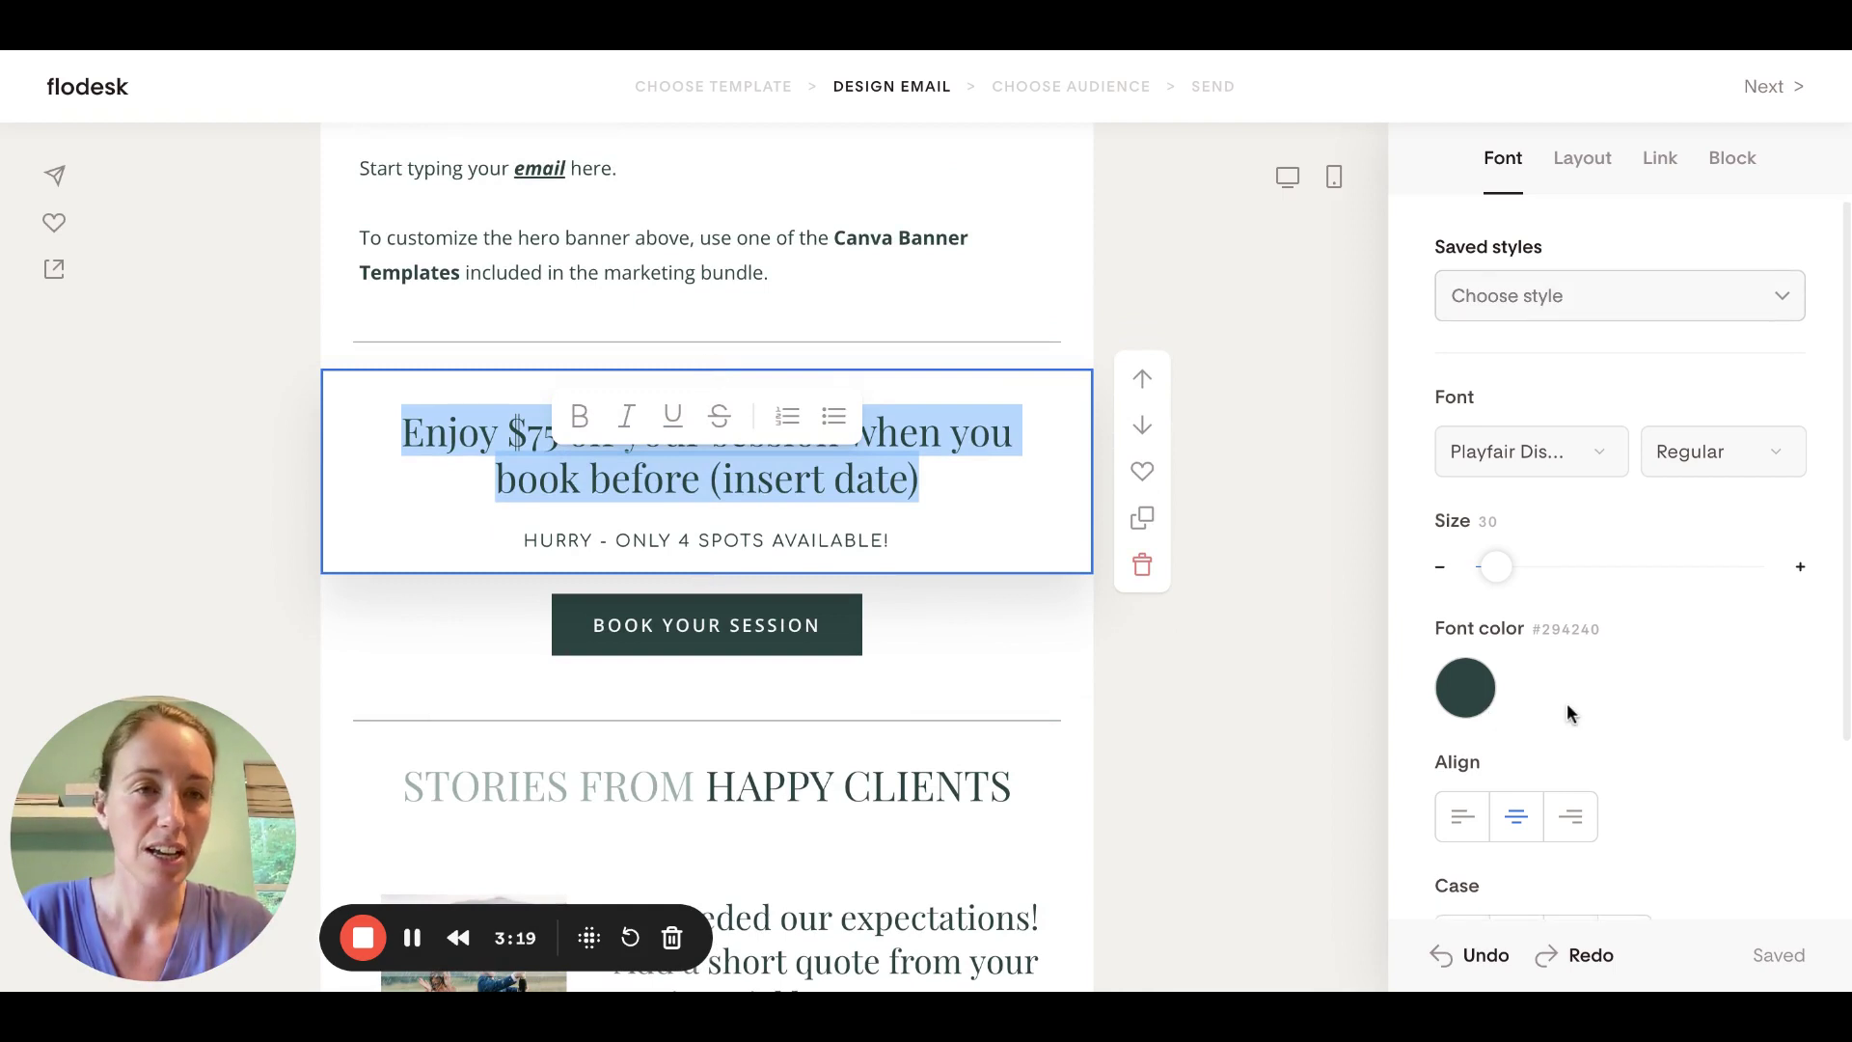
pyautogui.click(1592, 470)
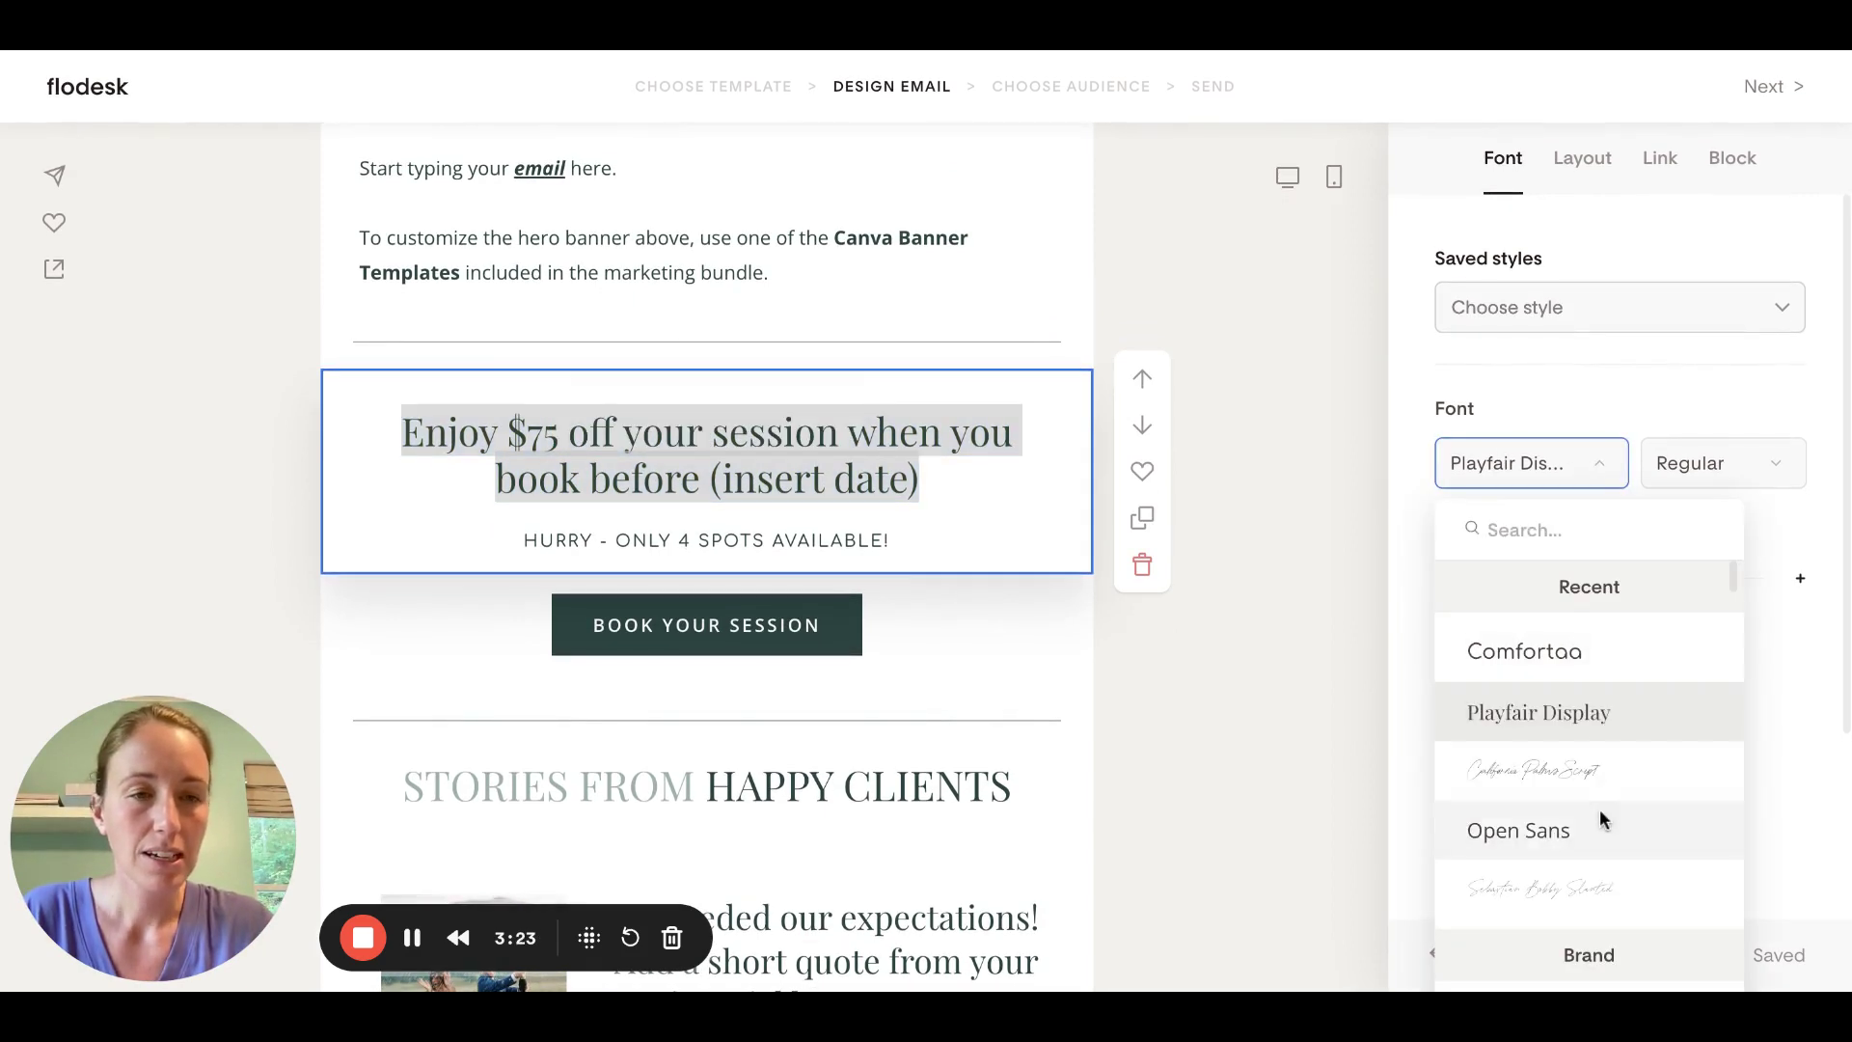
pyautogui.scroll(-5, 1600, 808)
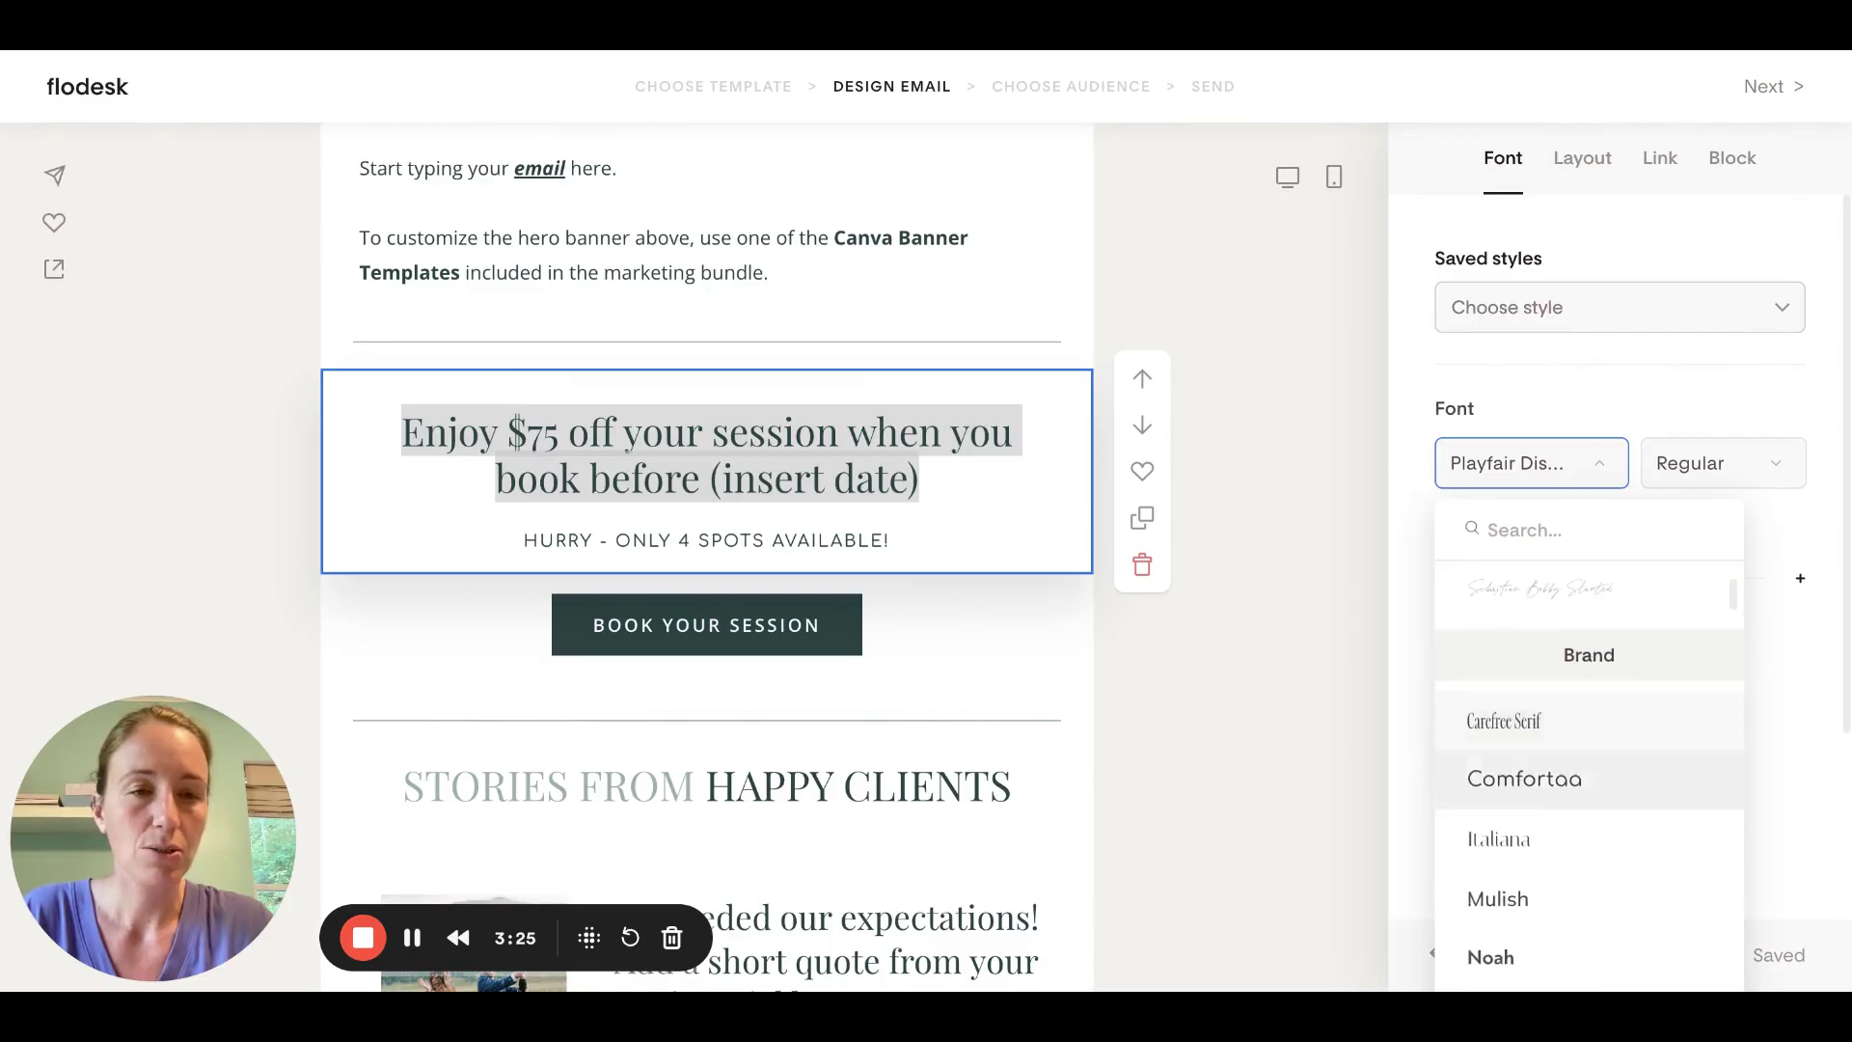
pyautogui.scroll(2, 1587, 675)
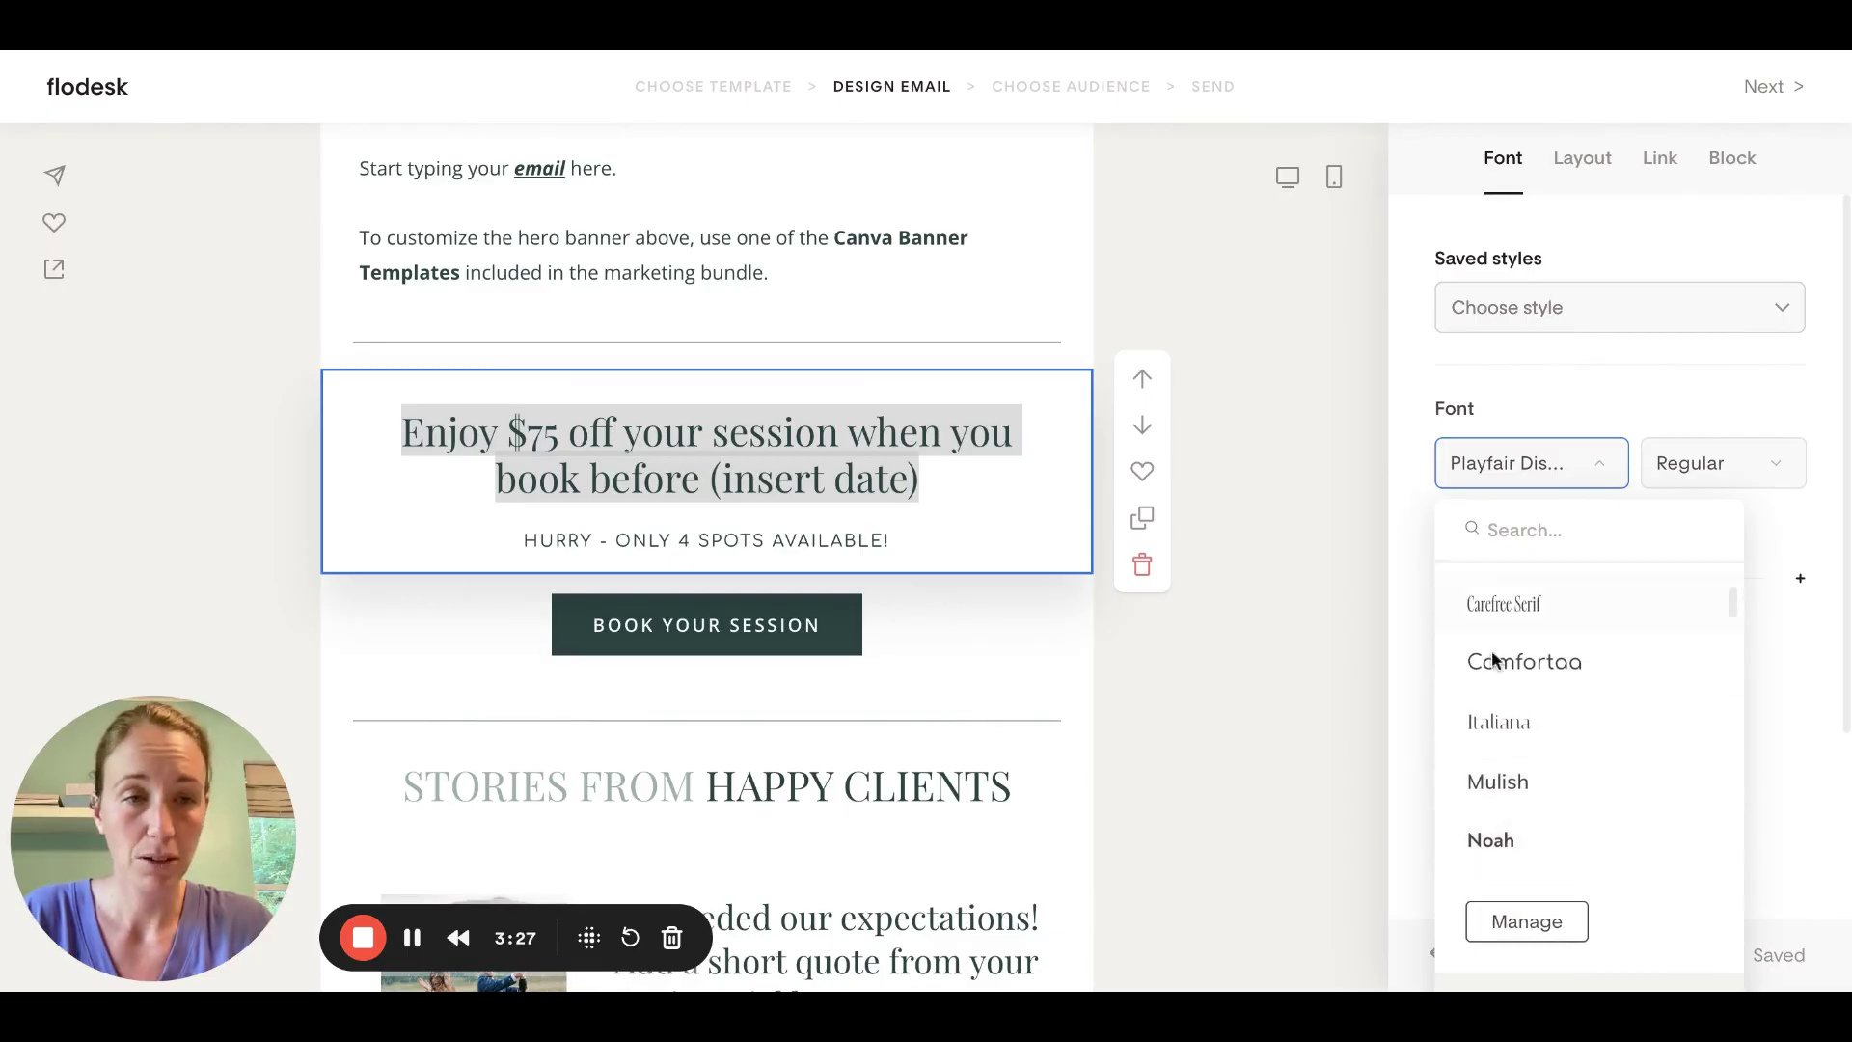
pyautogui.scroll(-8, 1527, 719)
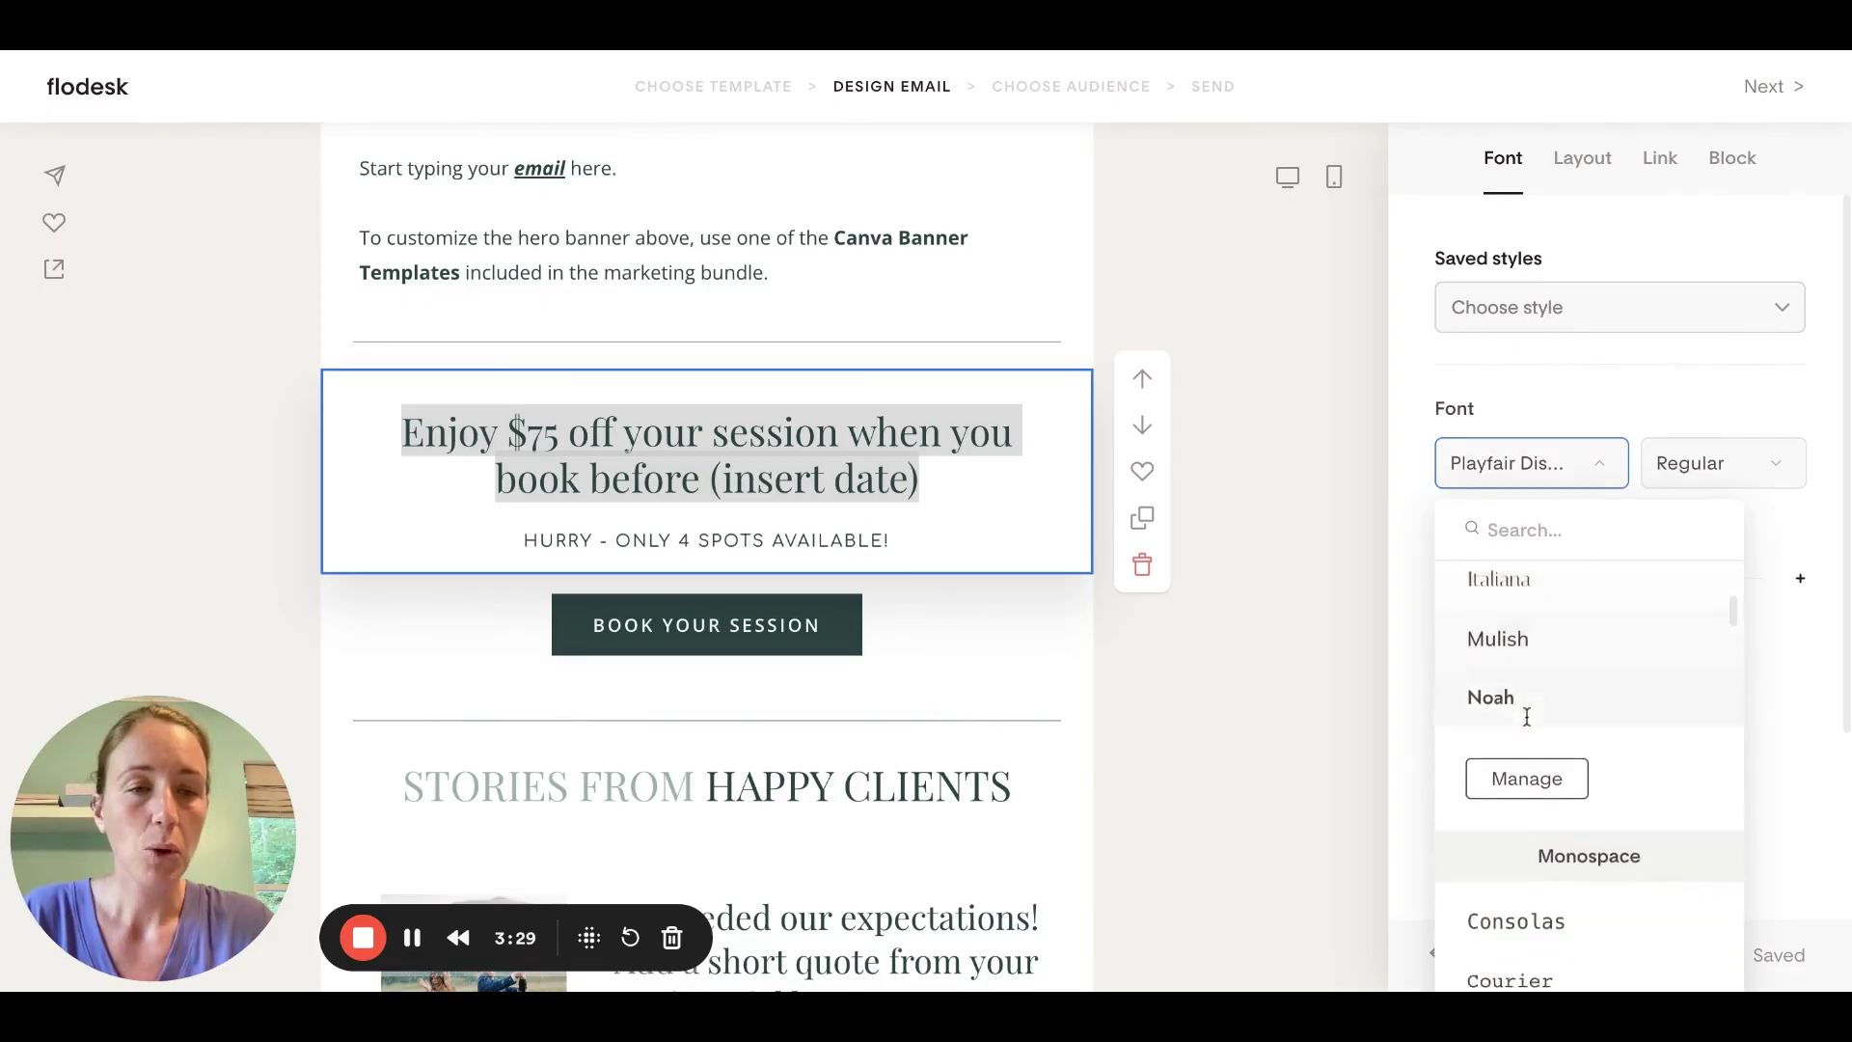
pyautogui.scroll(-3, 1527, 714)
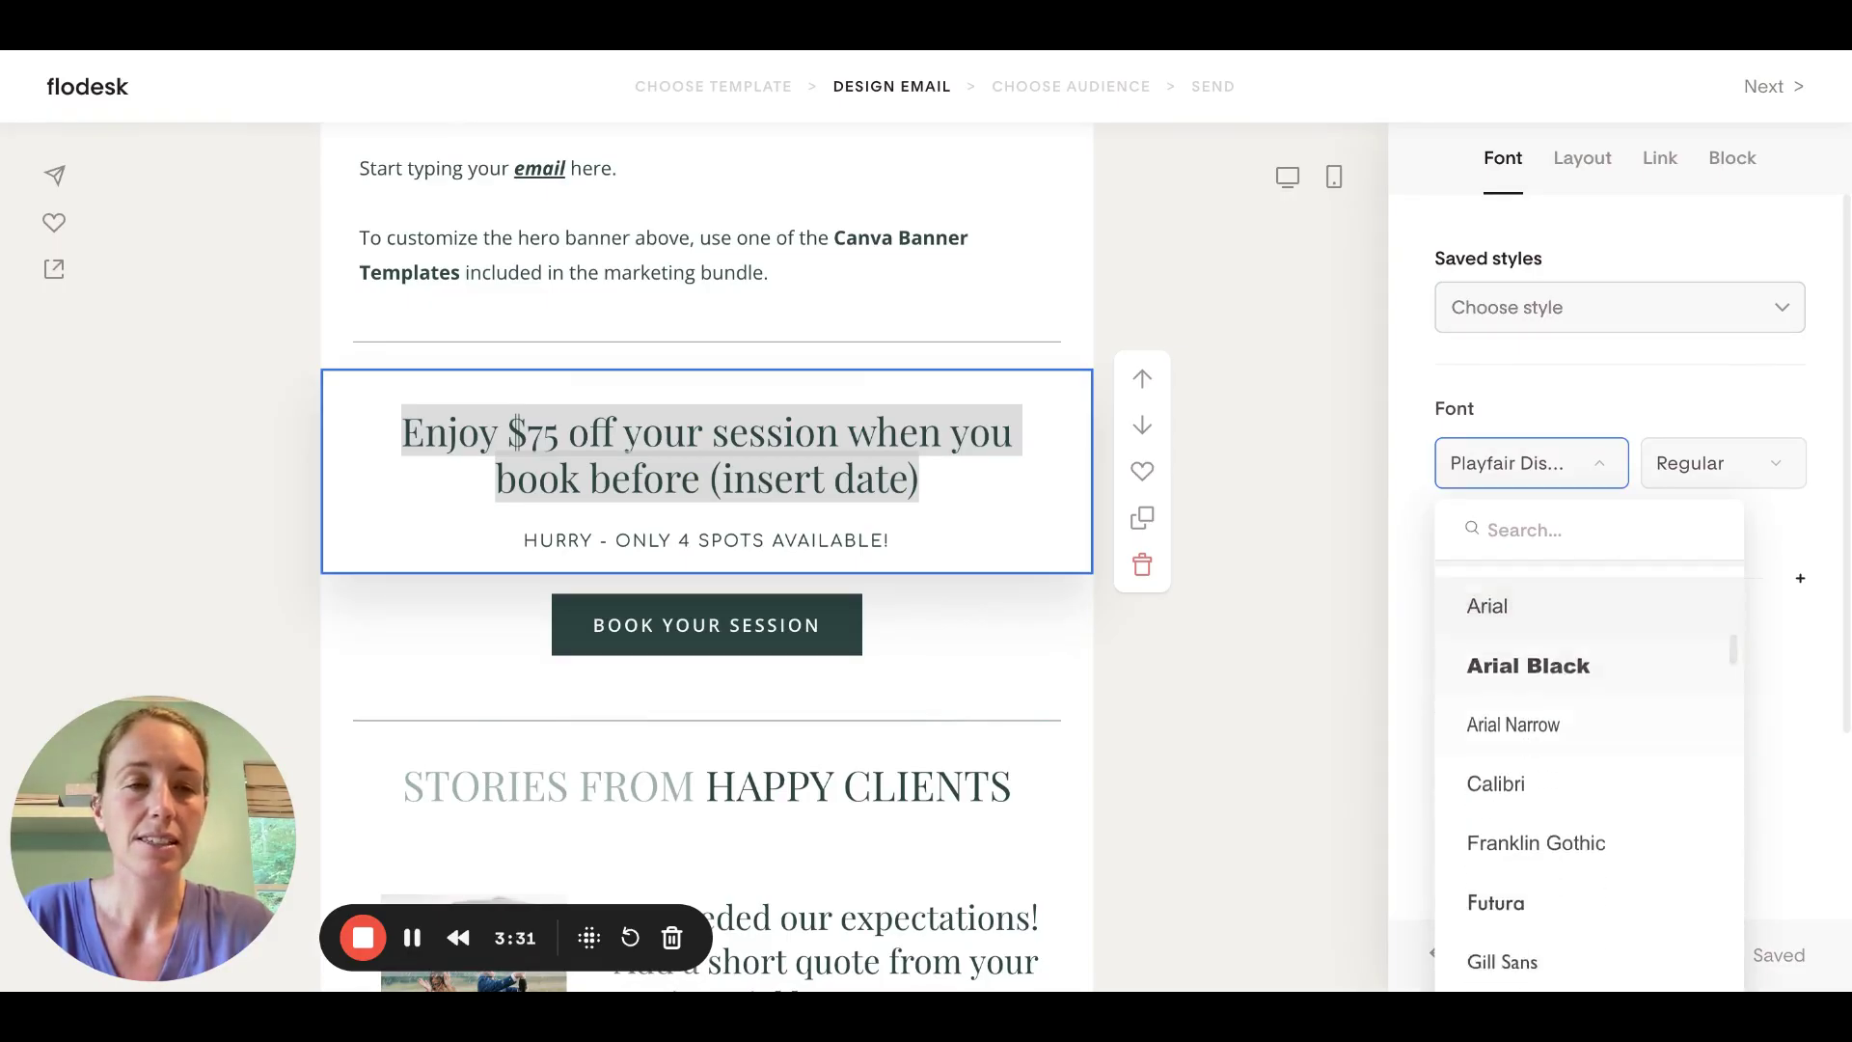
pyautogui.scroll(-9, 1527, 714)
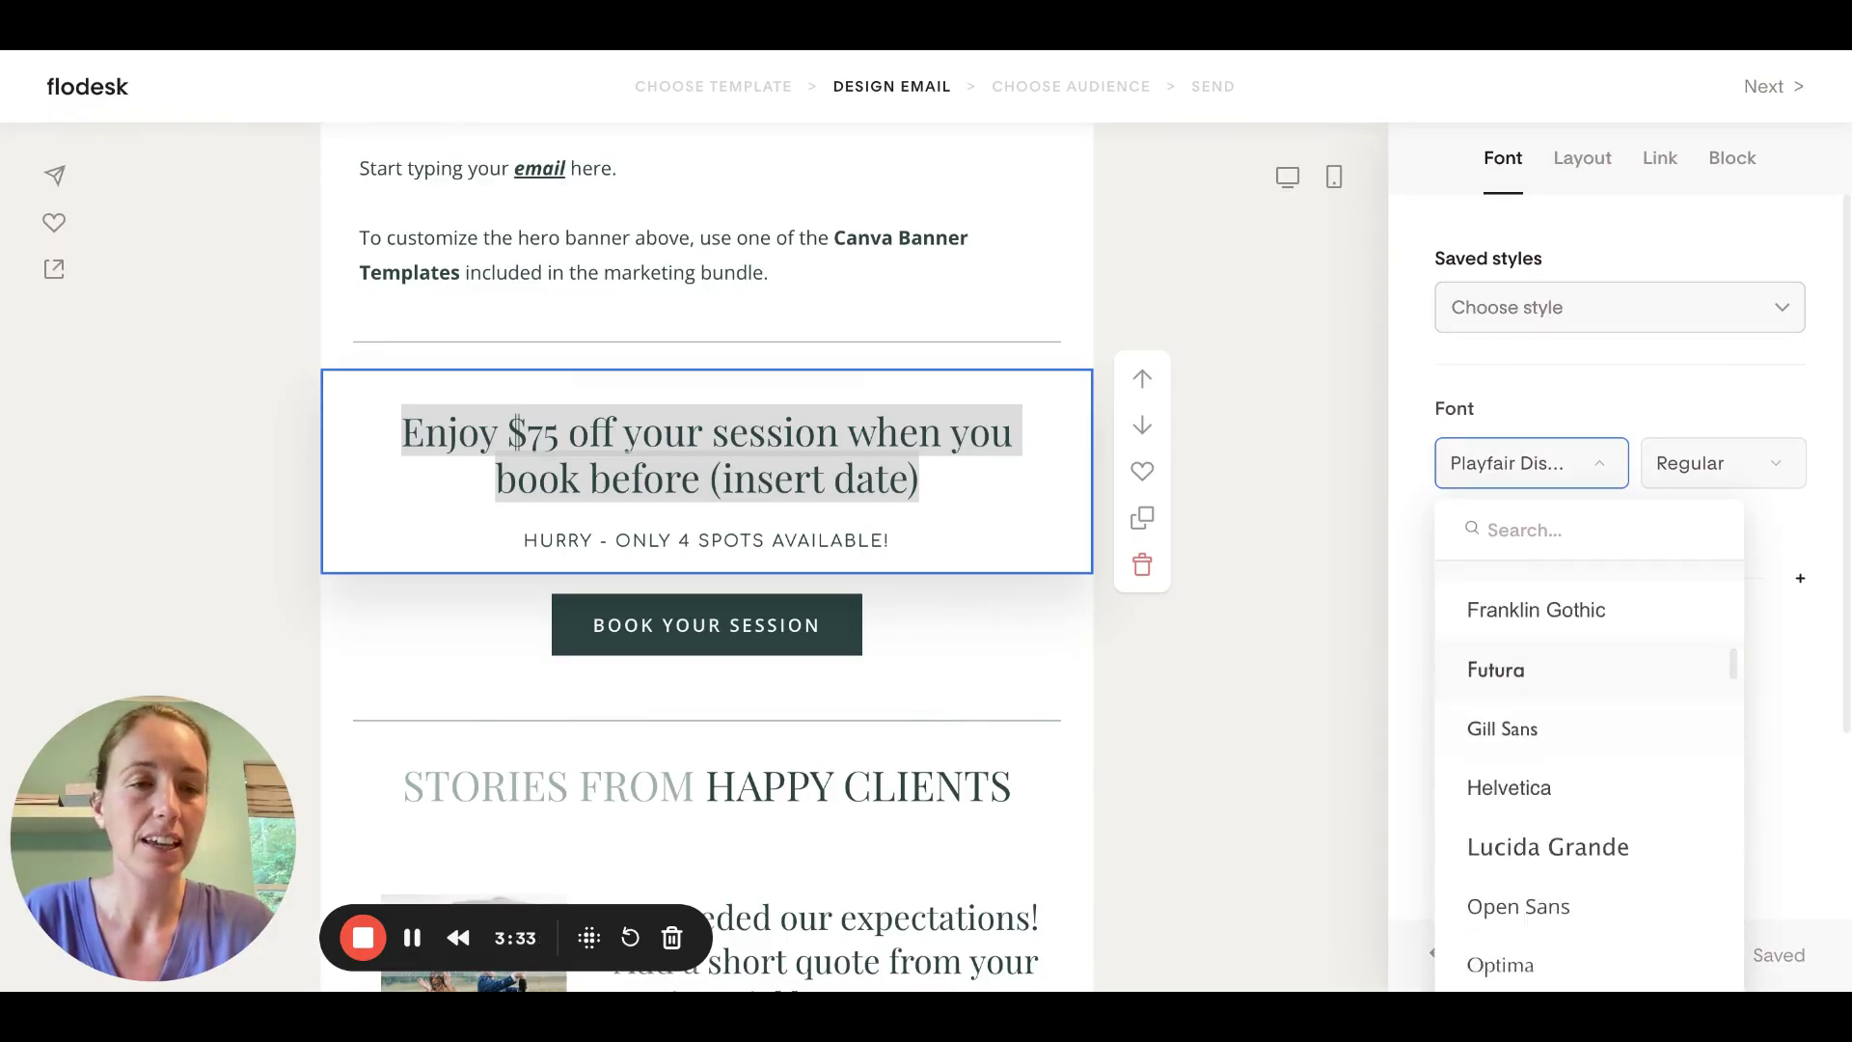
pyautogui.scroll(-6, 1527, 714)
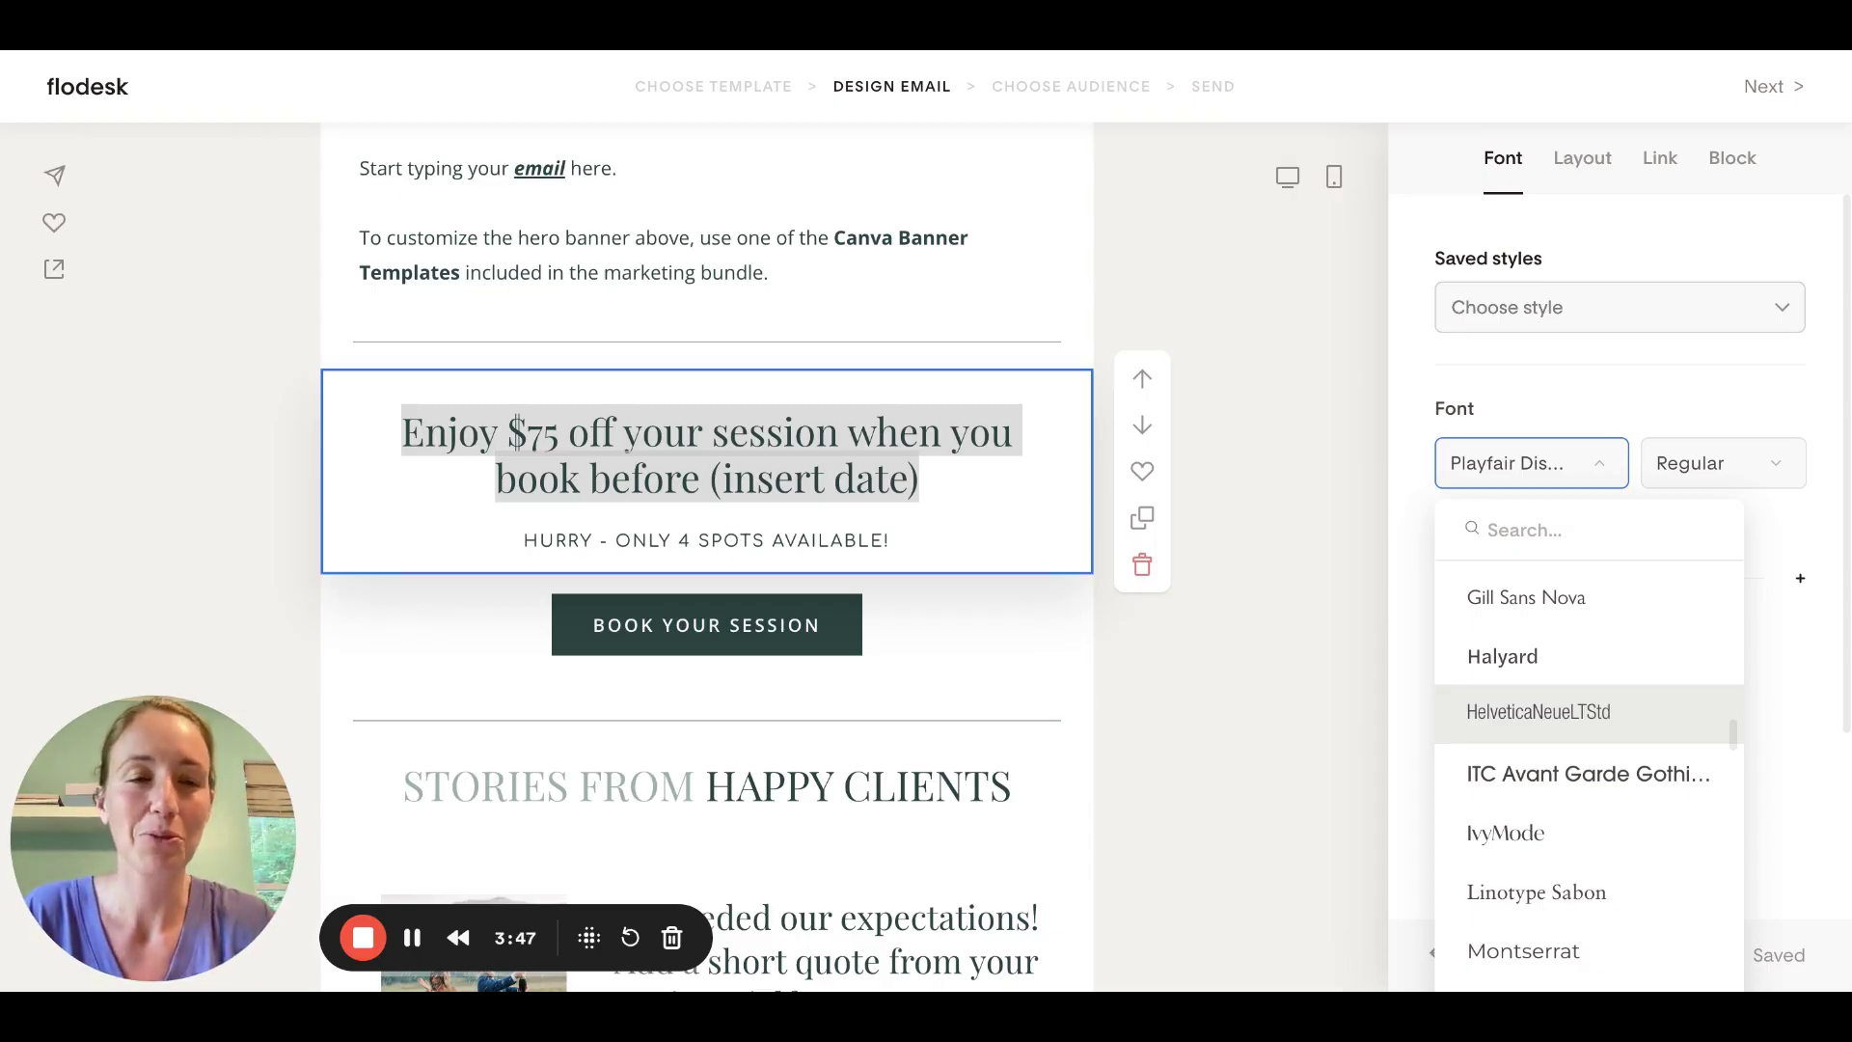
pyautogui.scroll(-3, 1582, 733)
pyautogui.scroll(2, 1582, 733)
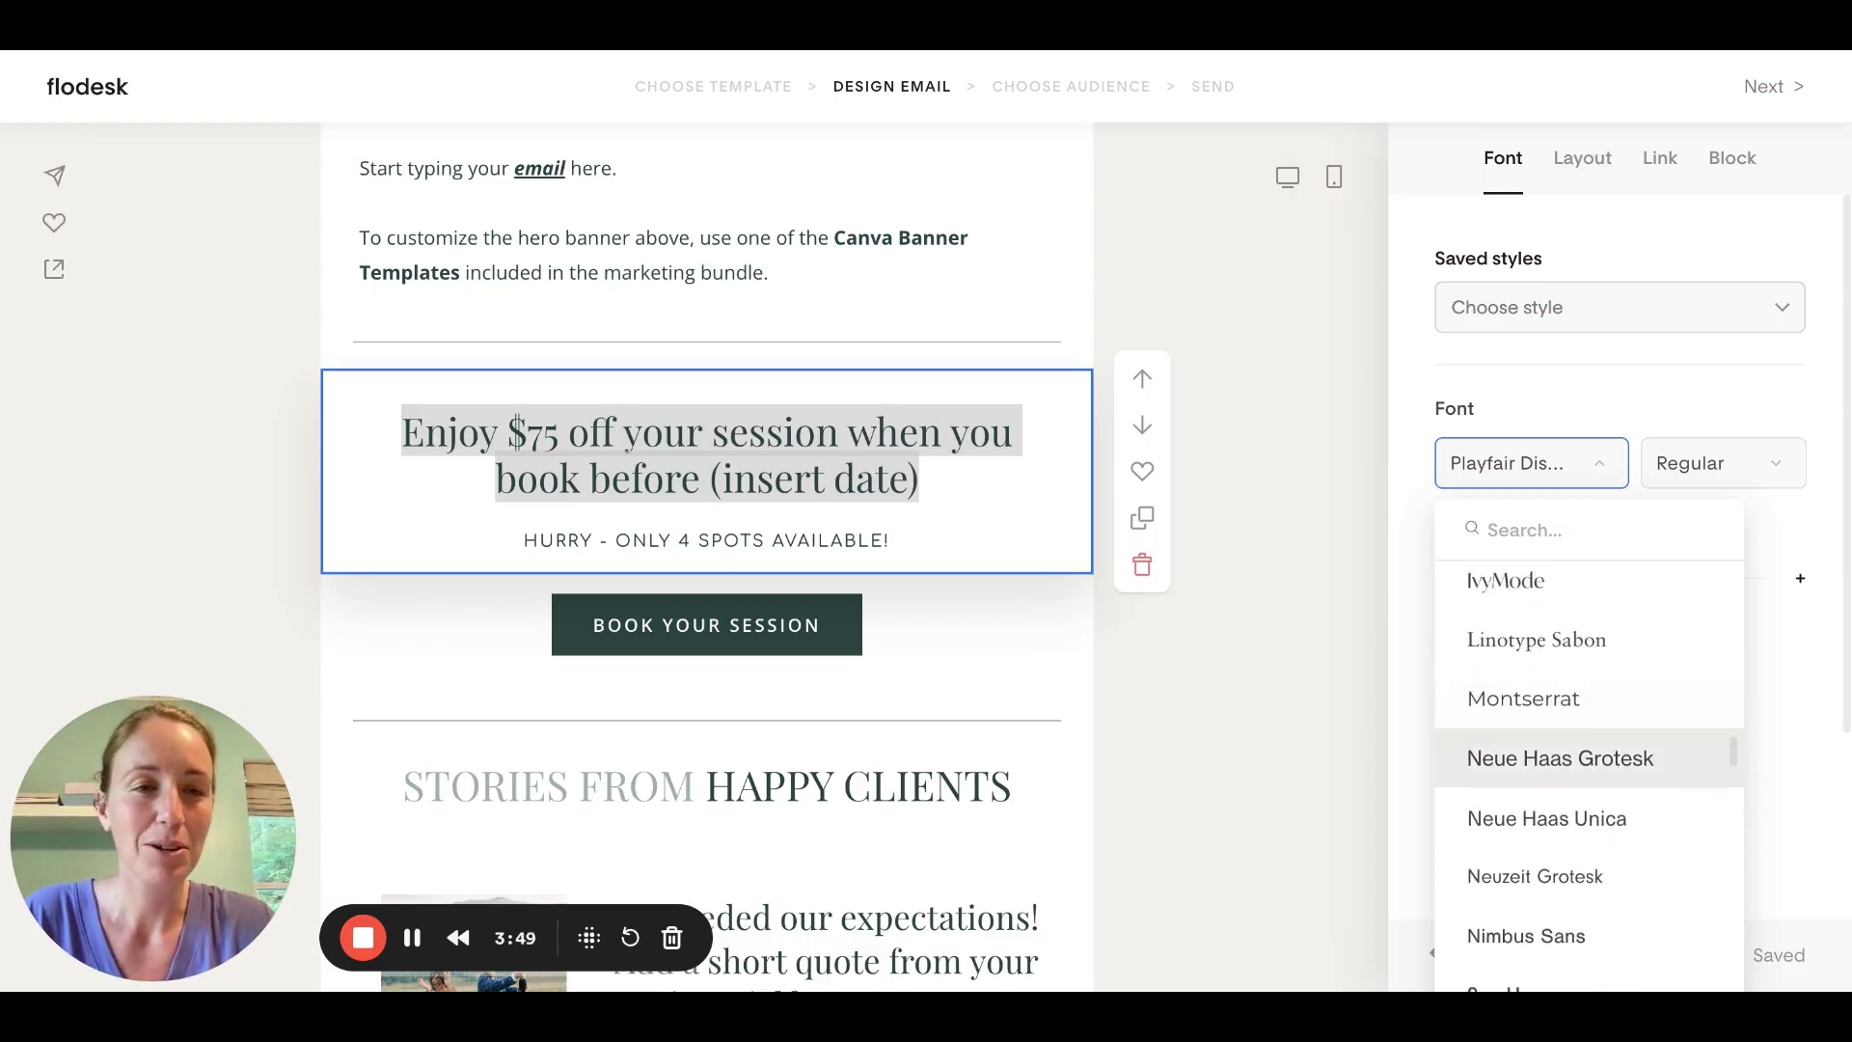
pyautogui.scroll(-5, 1582, 756)
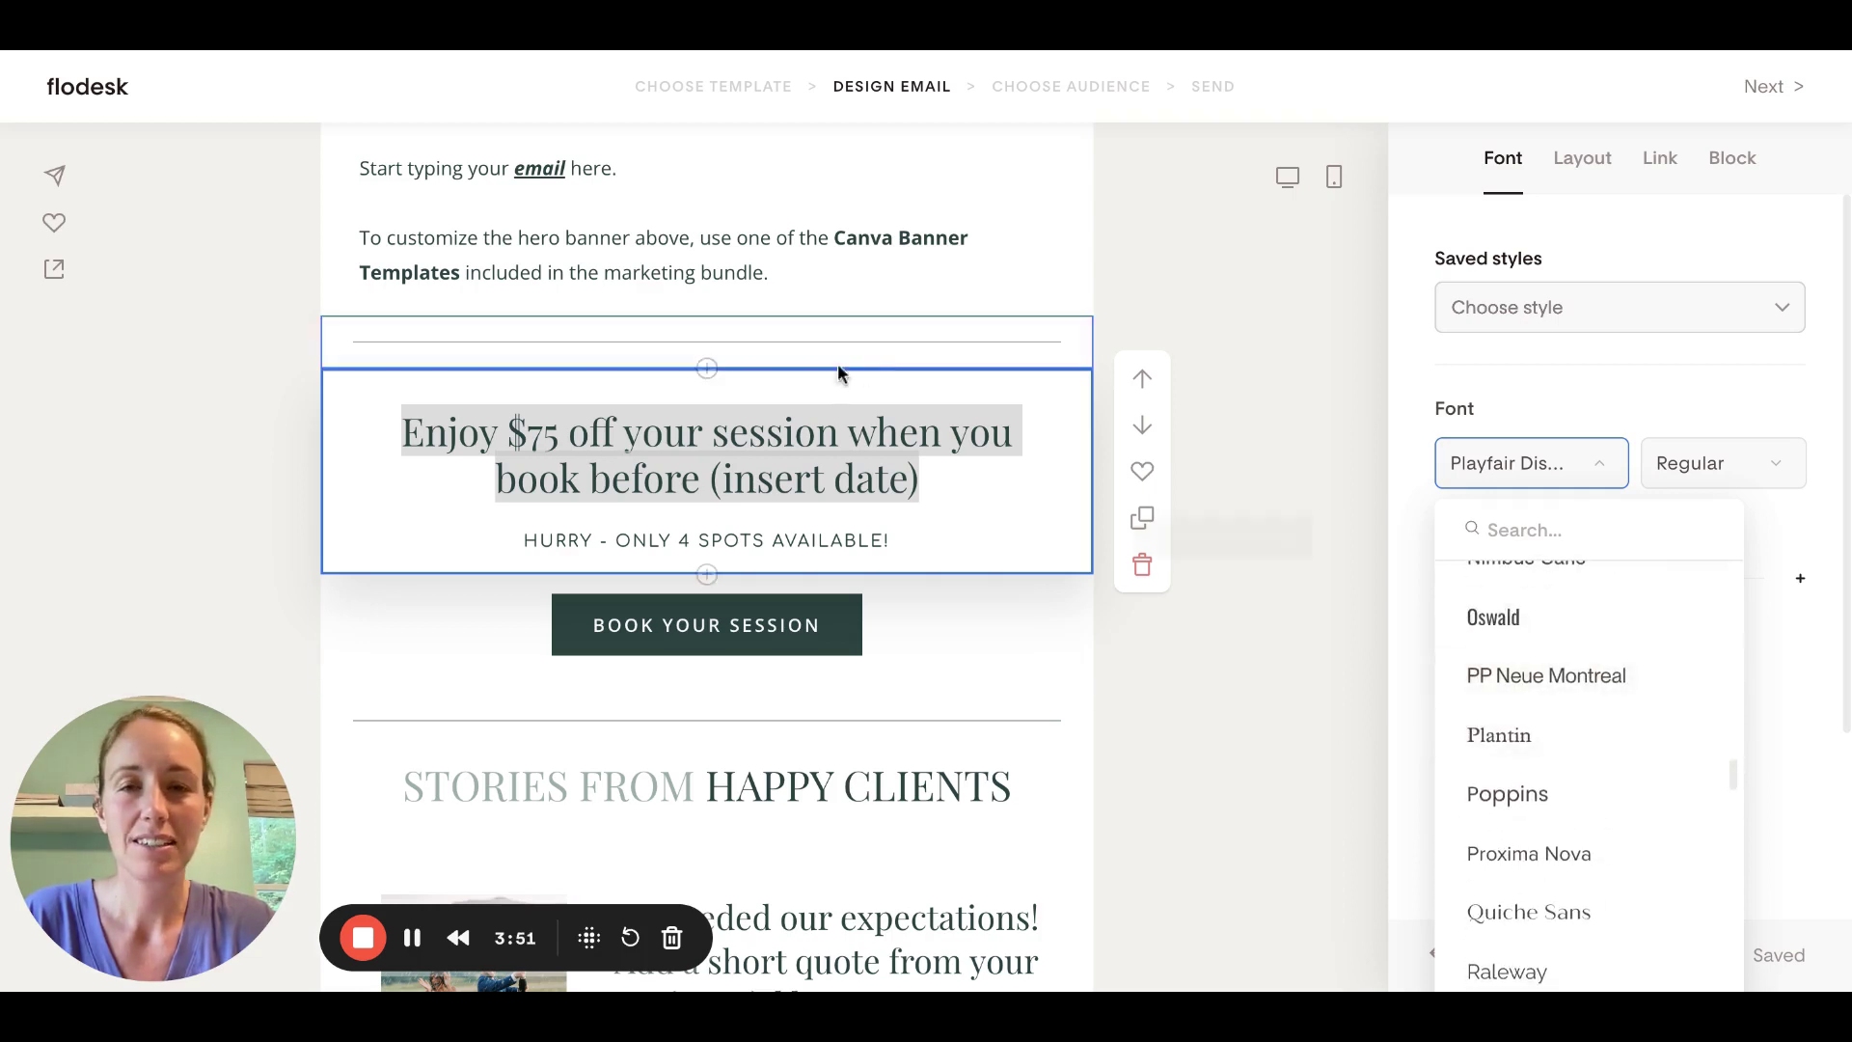
pyautogui.scroll(-8, 1685, 832)
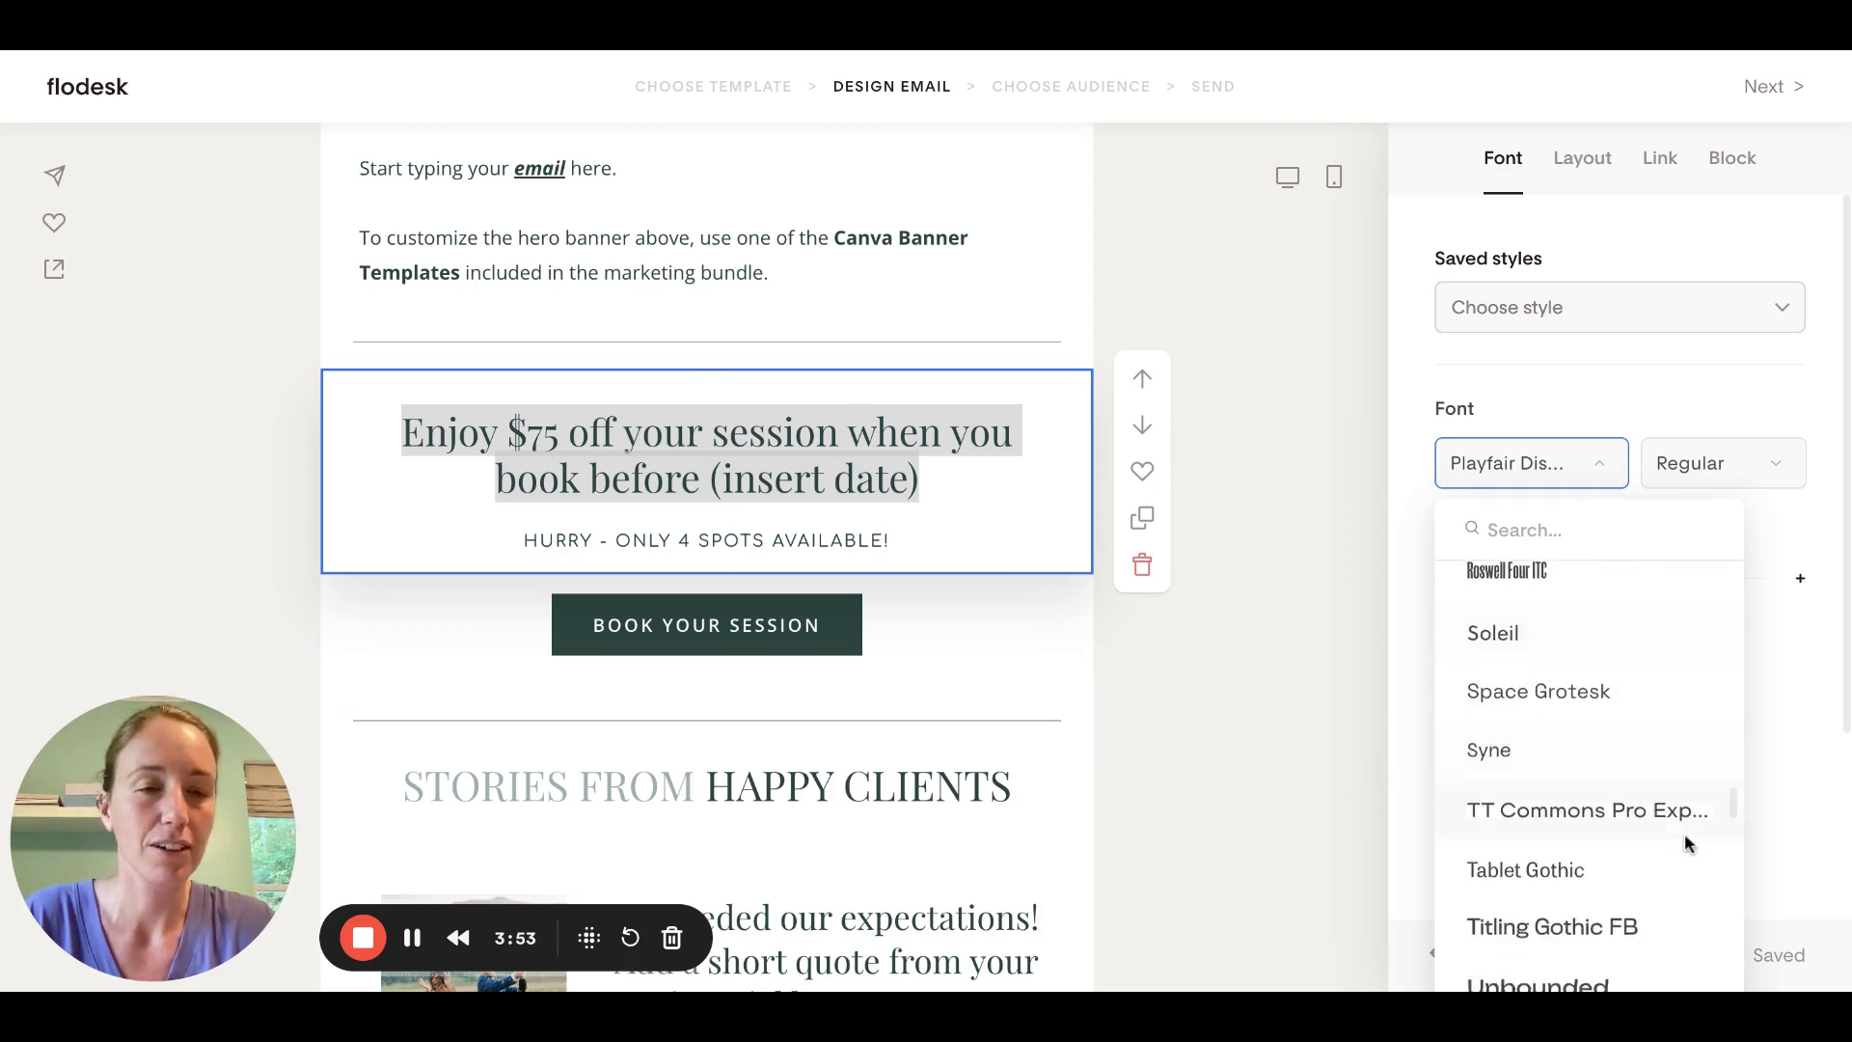
pyautogui.scroll(-8, 1685, 832)
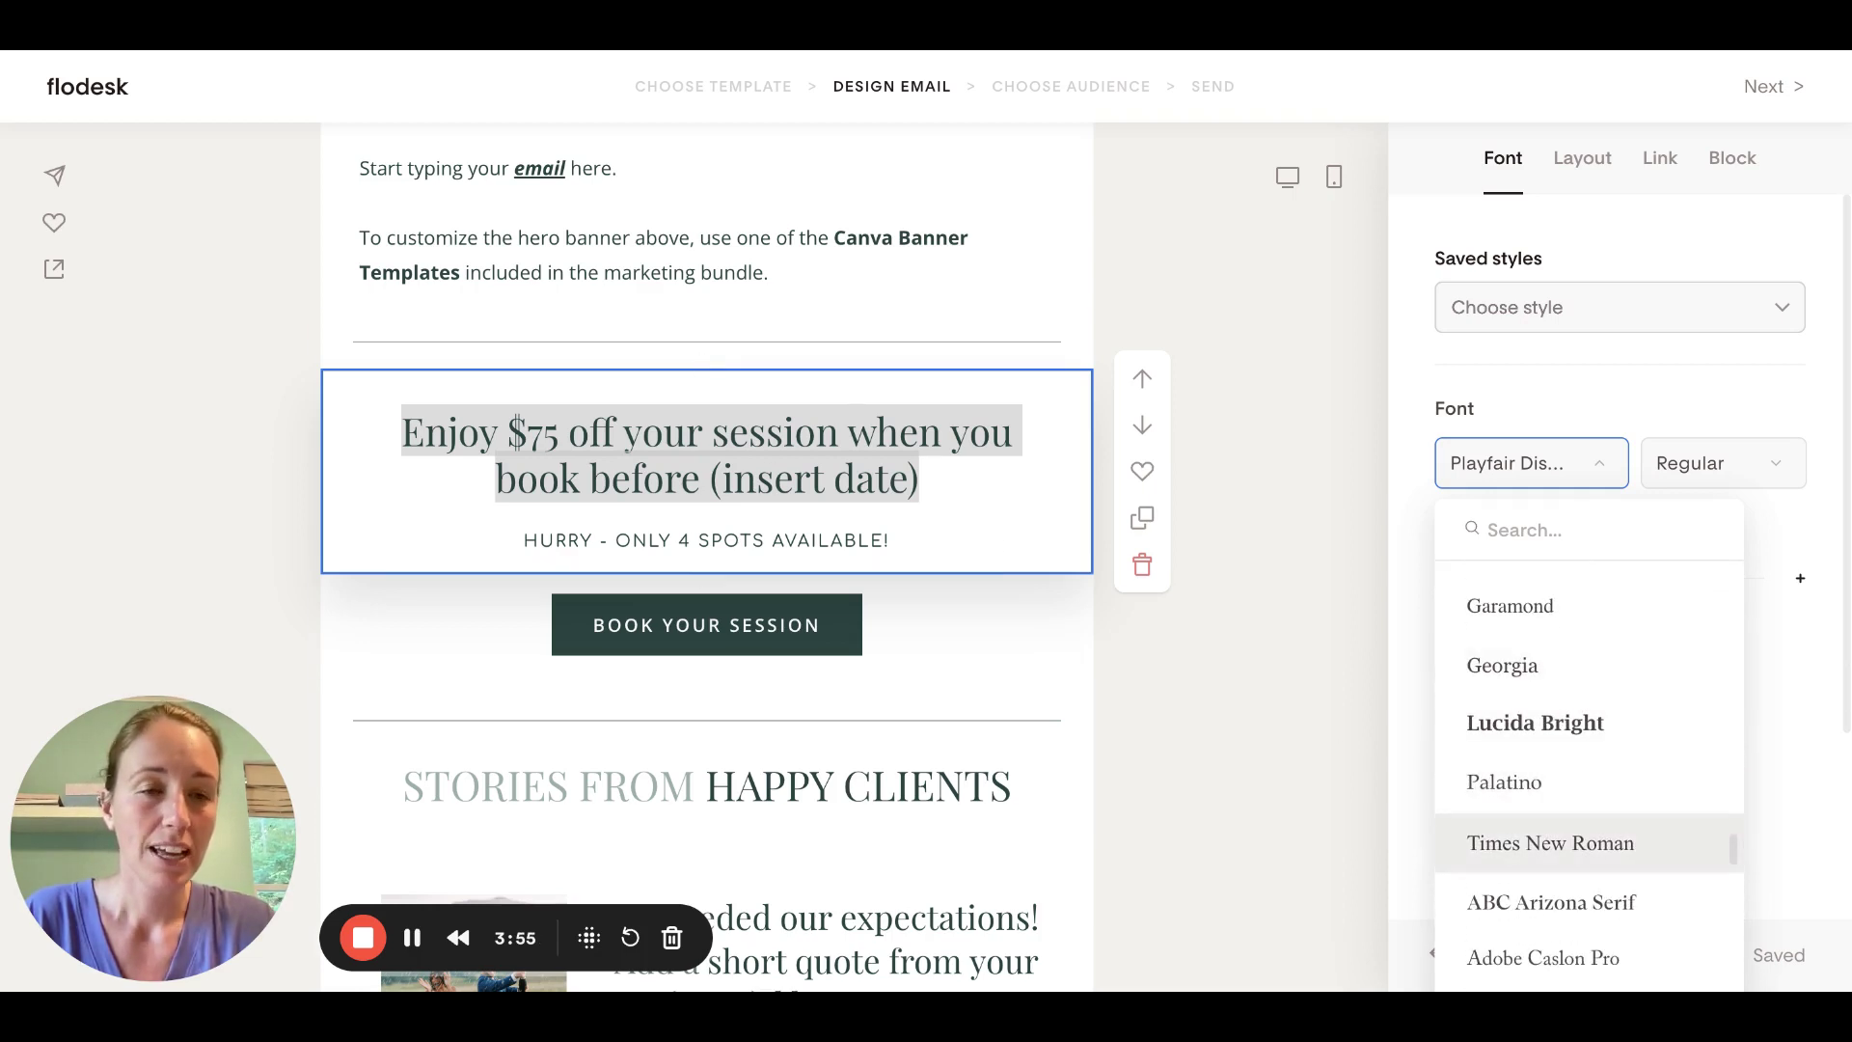
pyautogui.scroll(-4, 1588, 829)
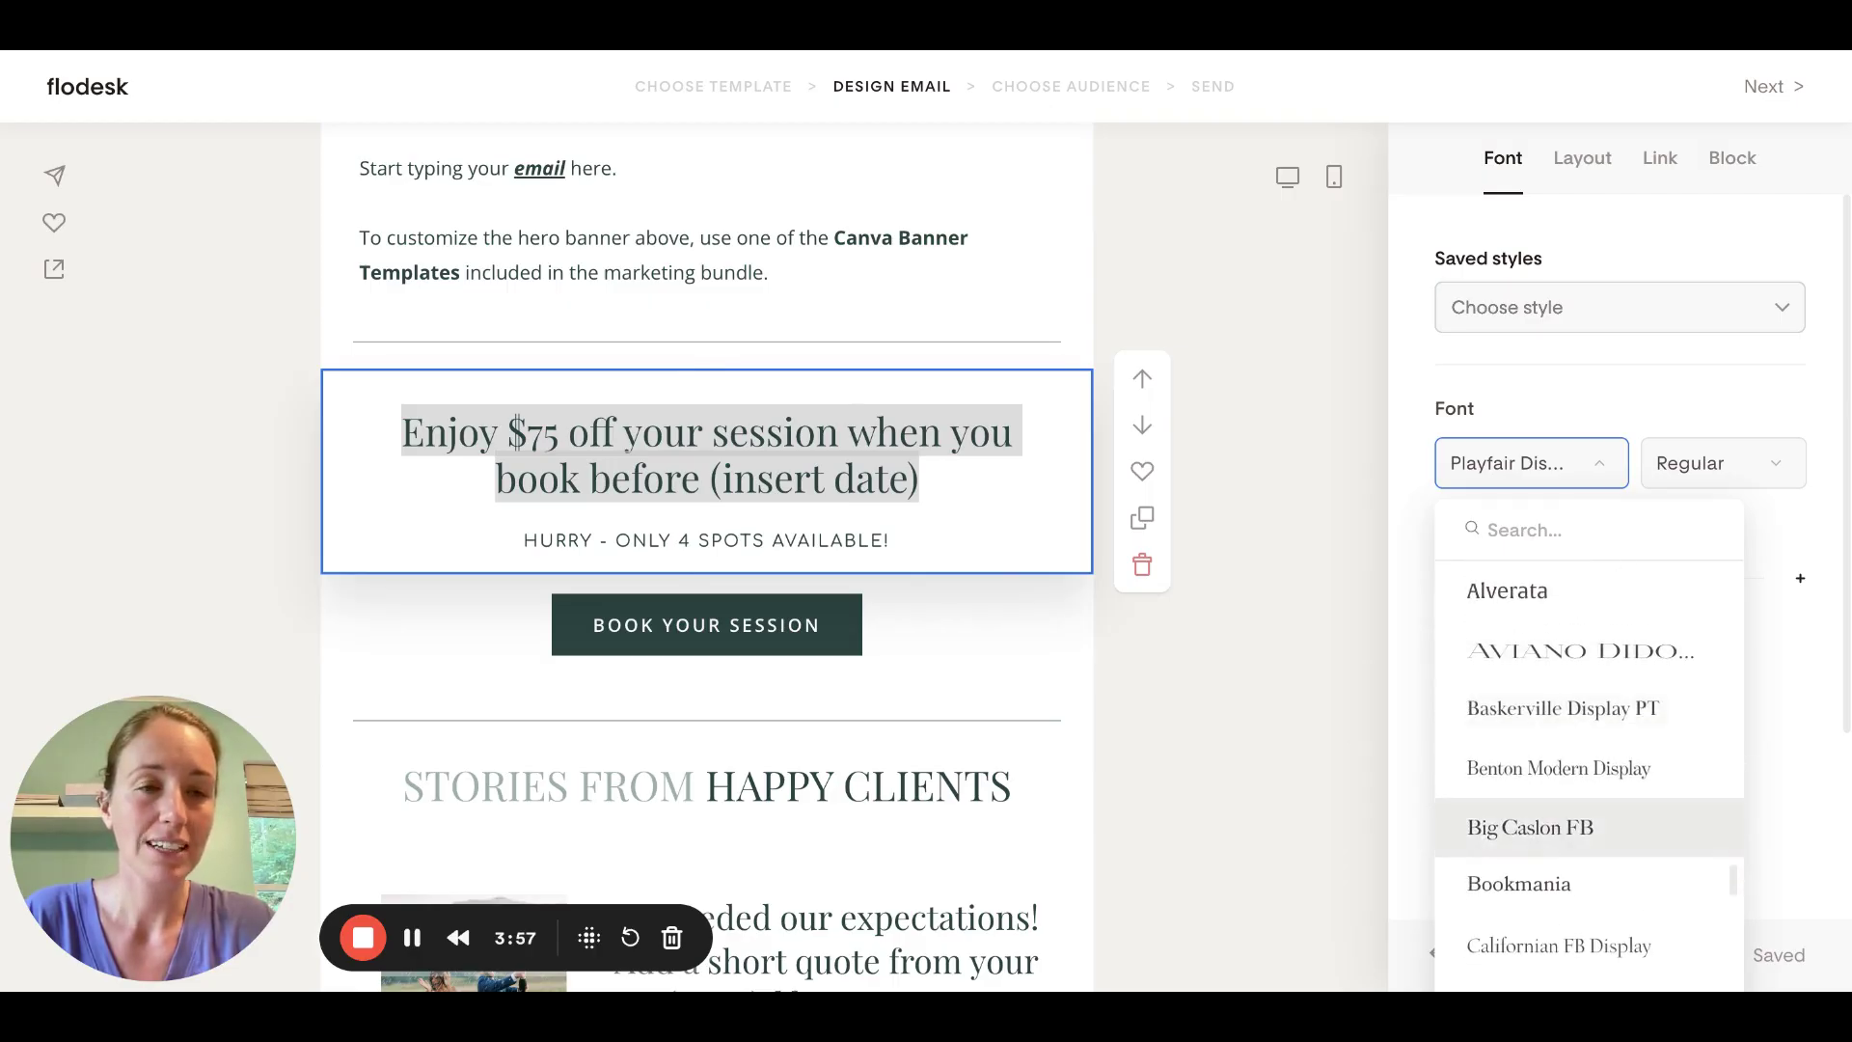
pyautogui.scroll(-1, 1589, 828)
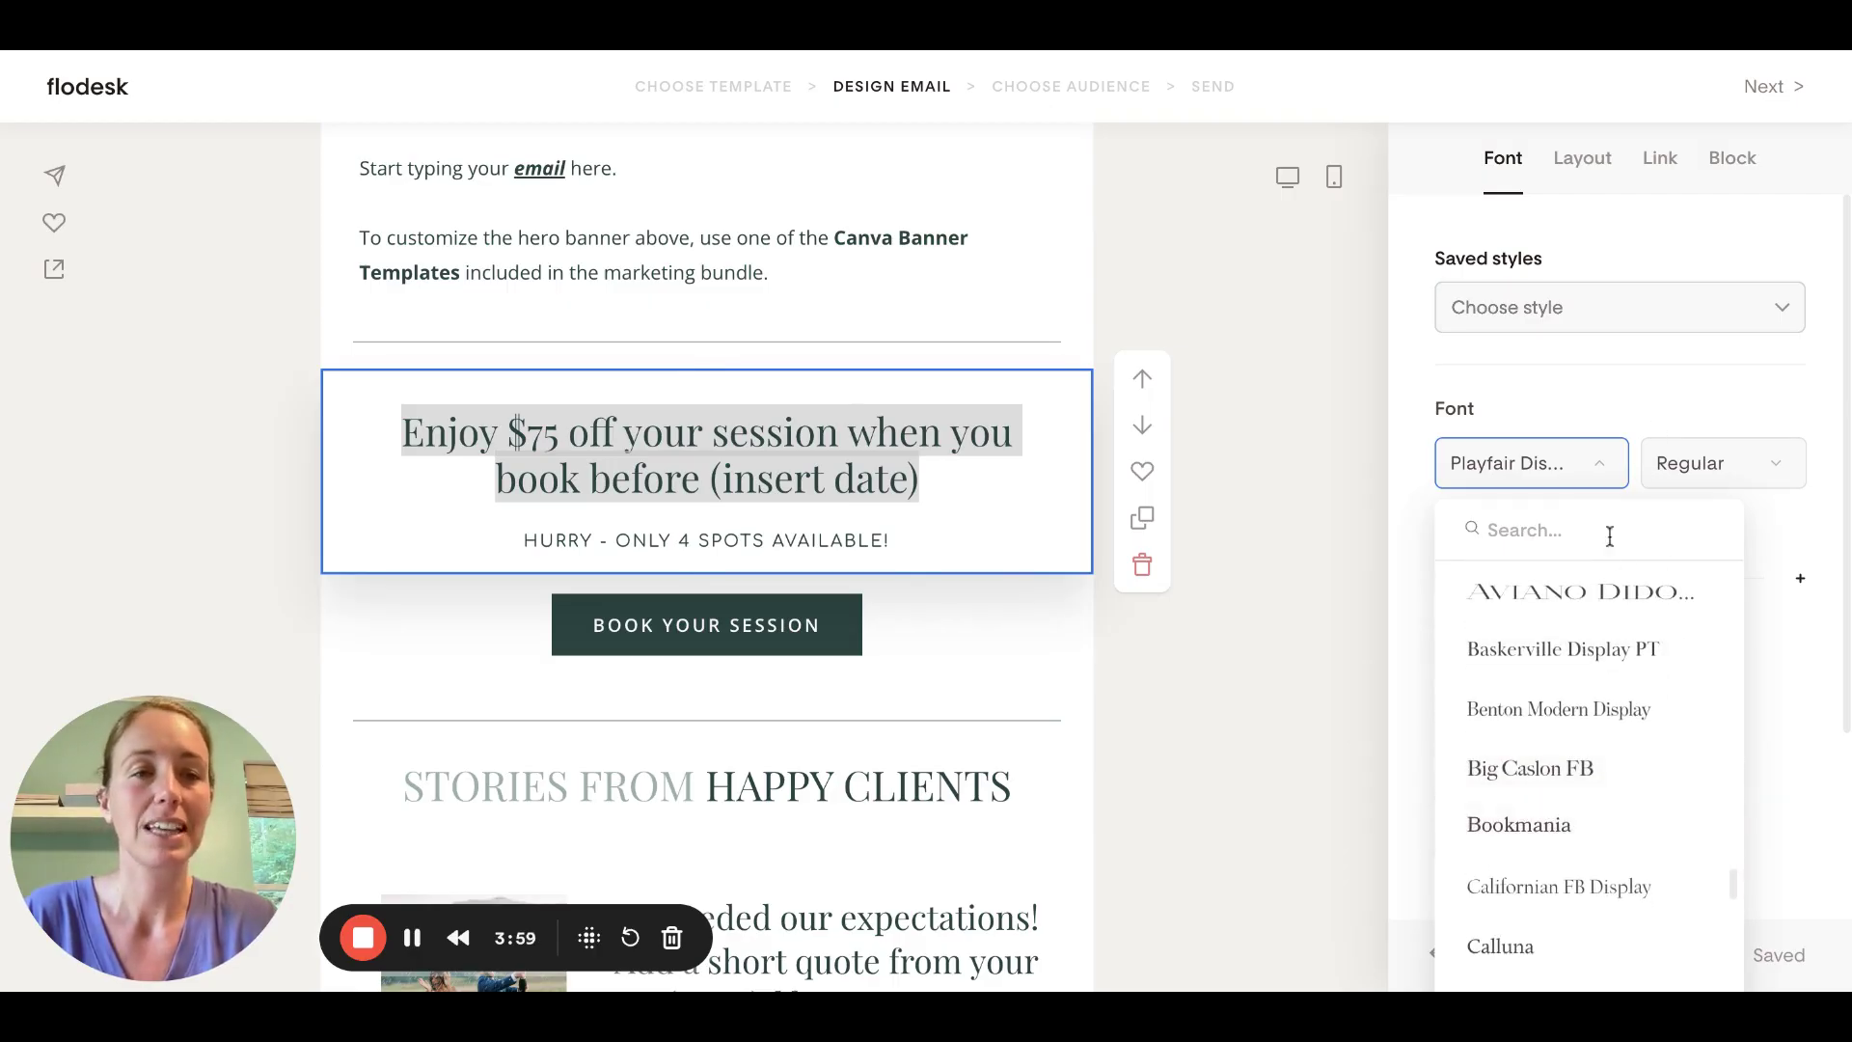
pyautogui.scroll(-10, 1556, 745)
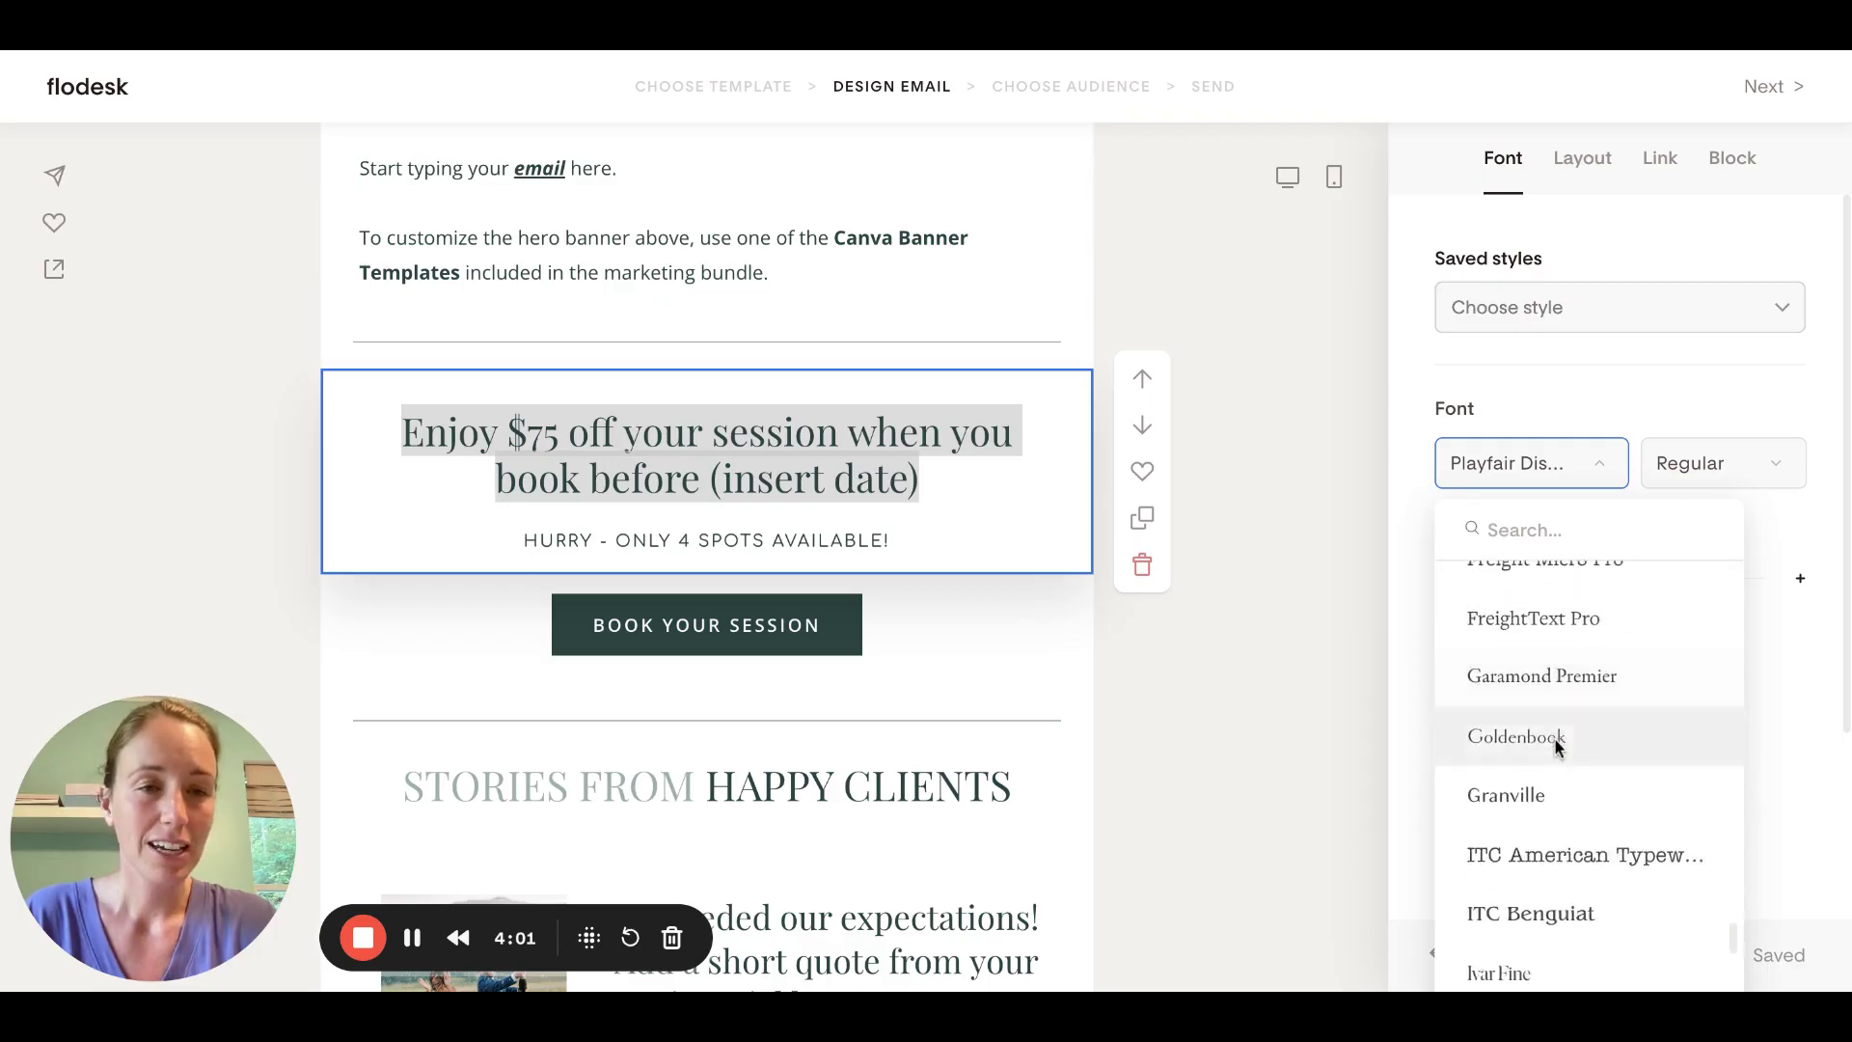
pyautogui.scroll(-4, 1588, 772)
pyautogui.click(1665, 374)
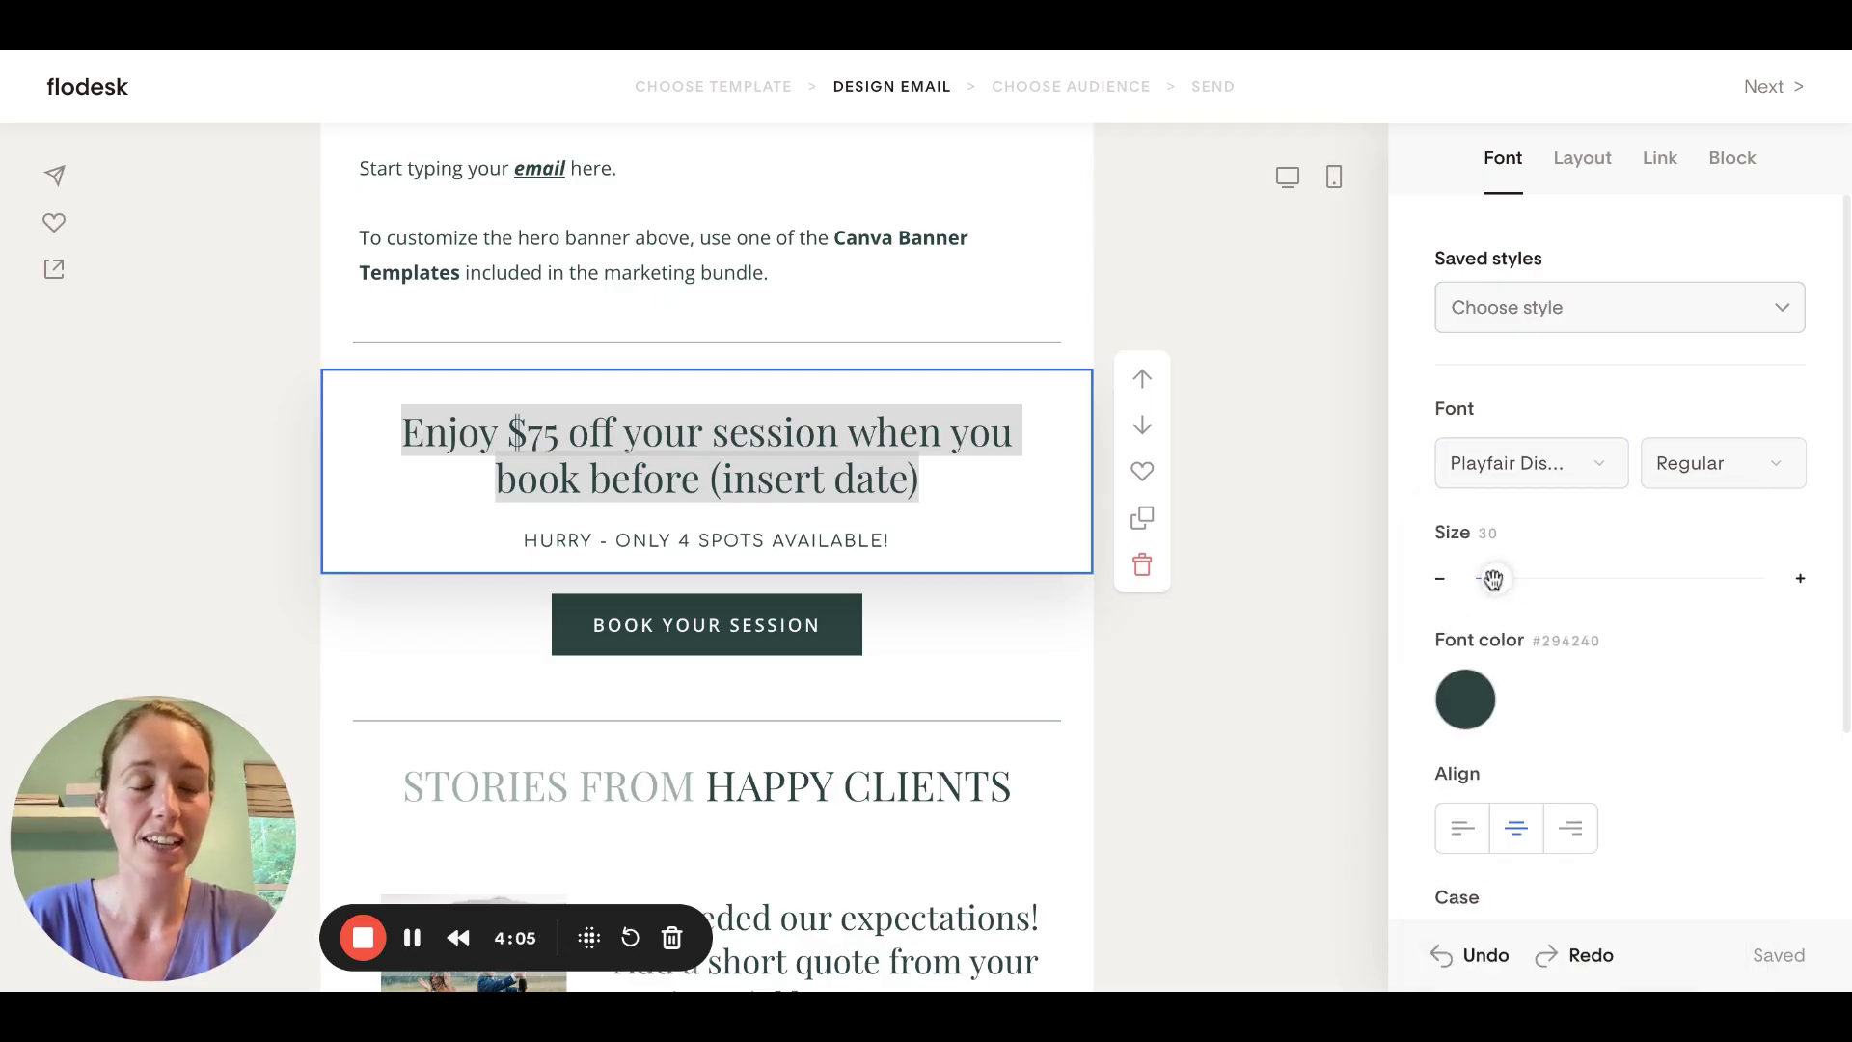
# Set the font size of the "Enjoy $75 off your session" headline to 31 and reselect its text
pyautogui.click(1800, 580)
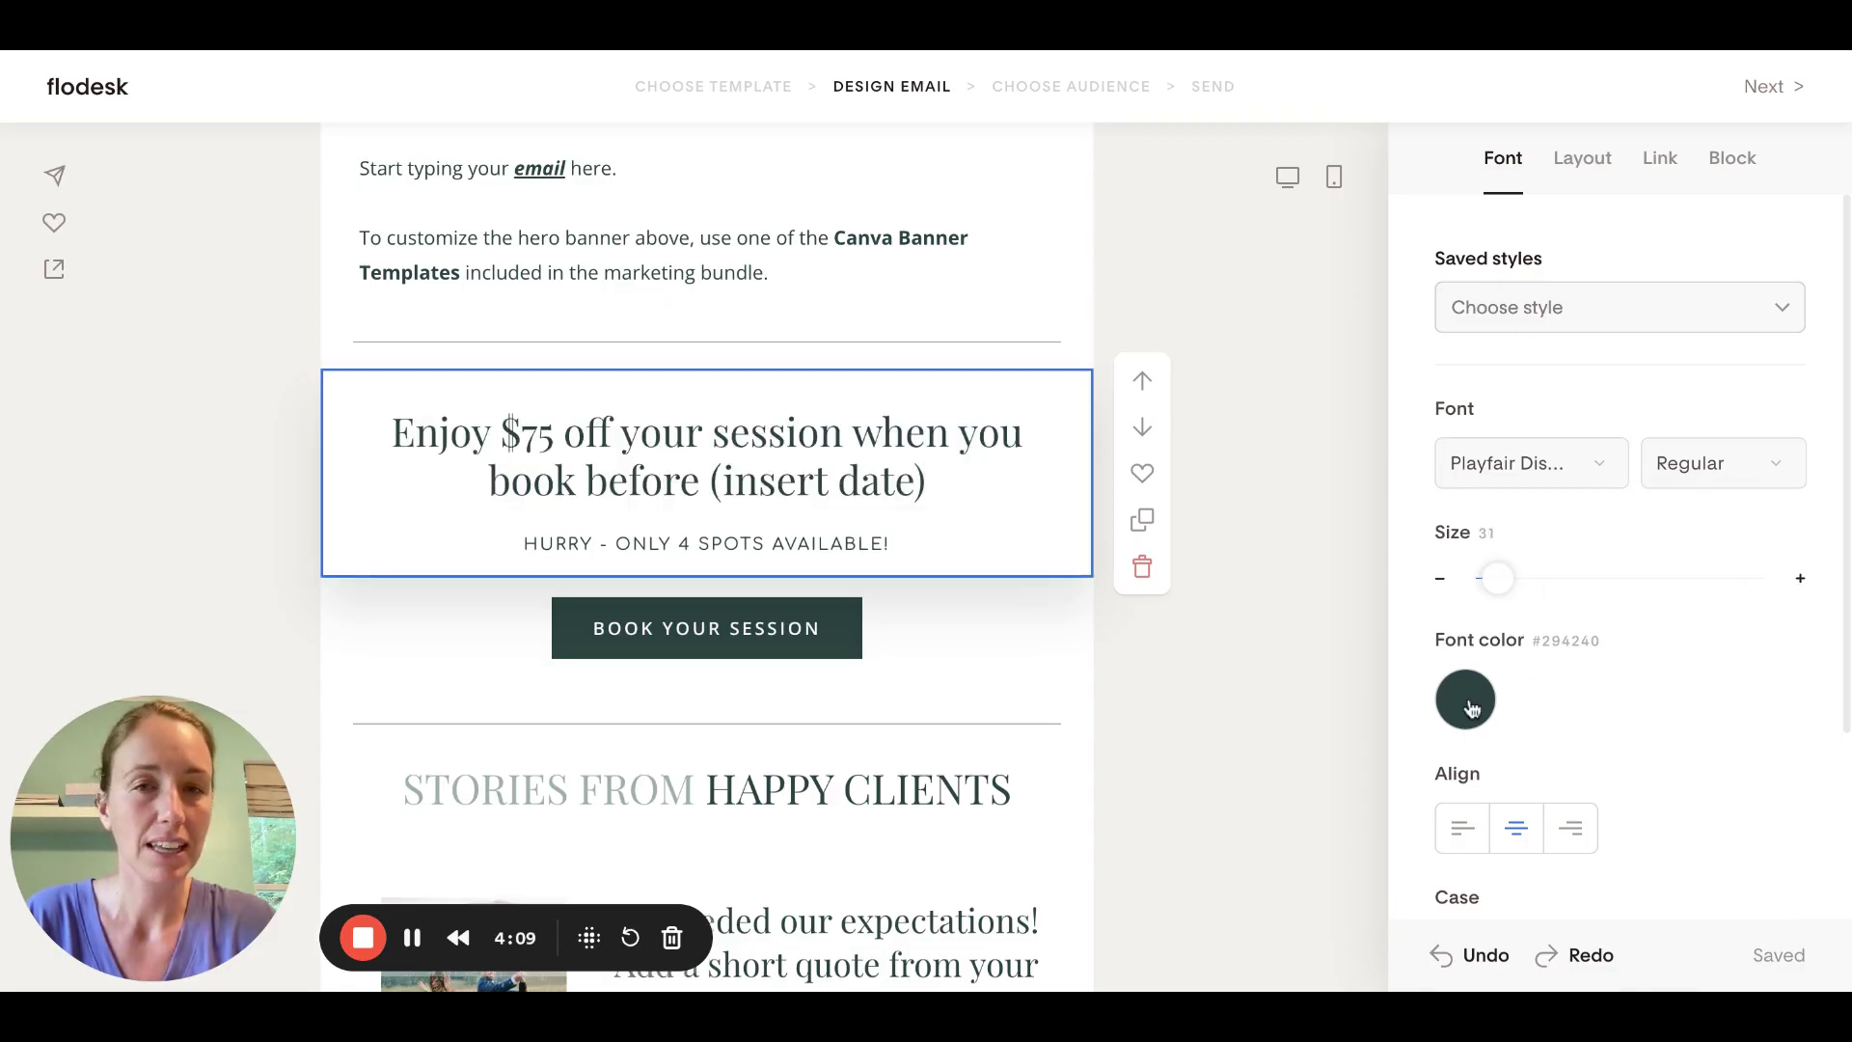
pyautogui.tripleClick(912, 483)
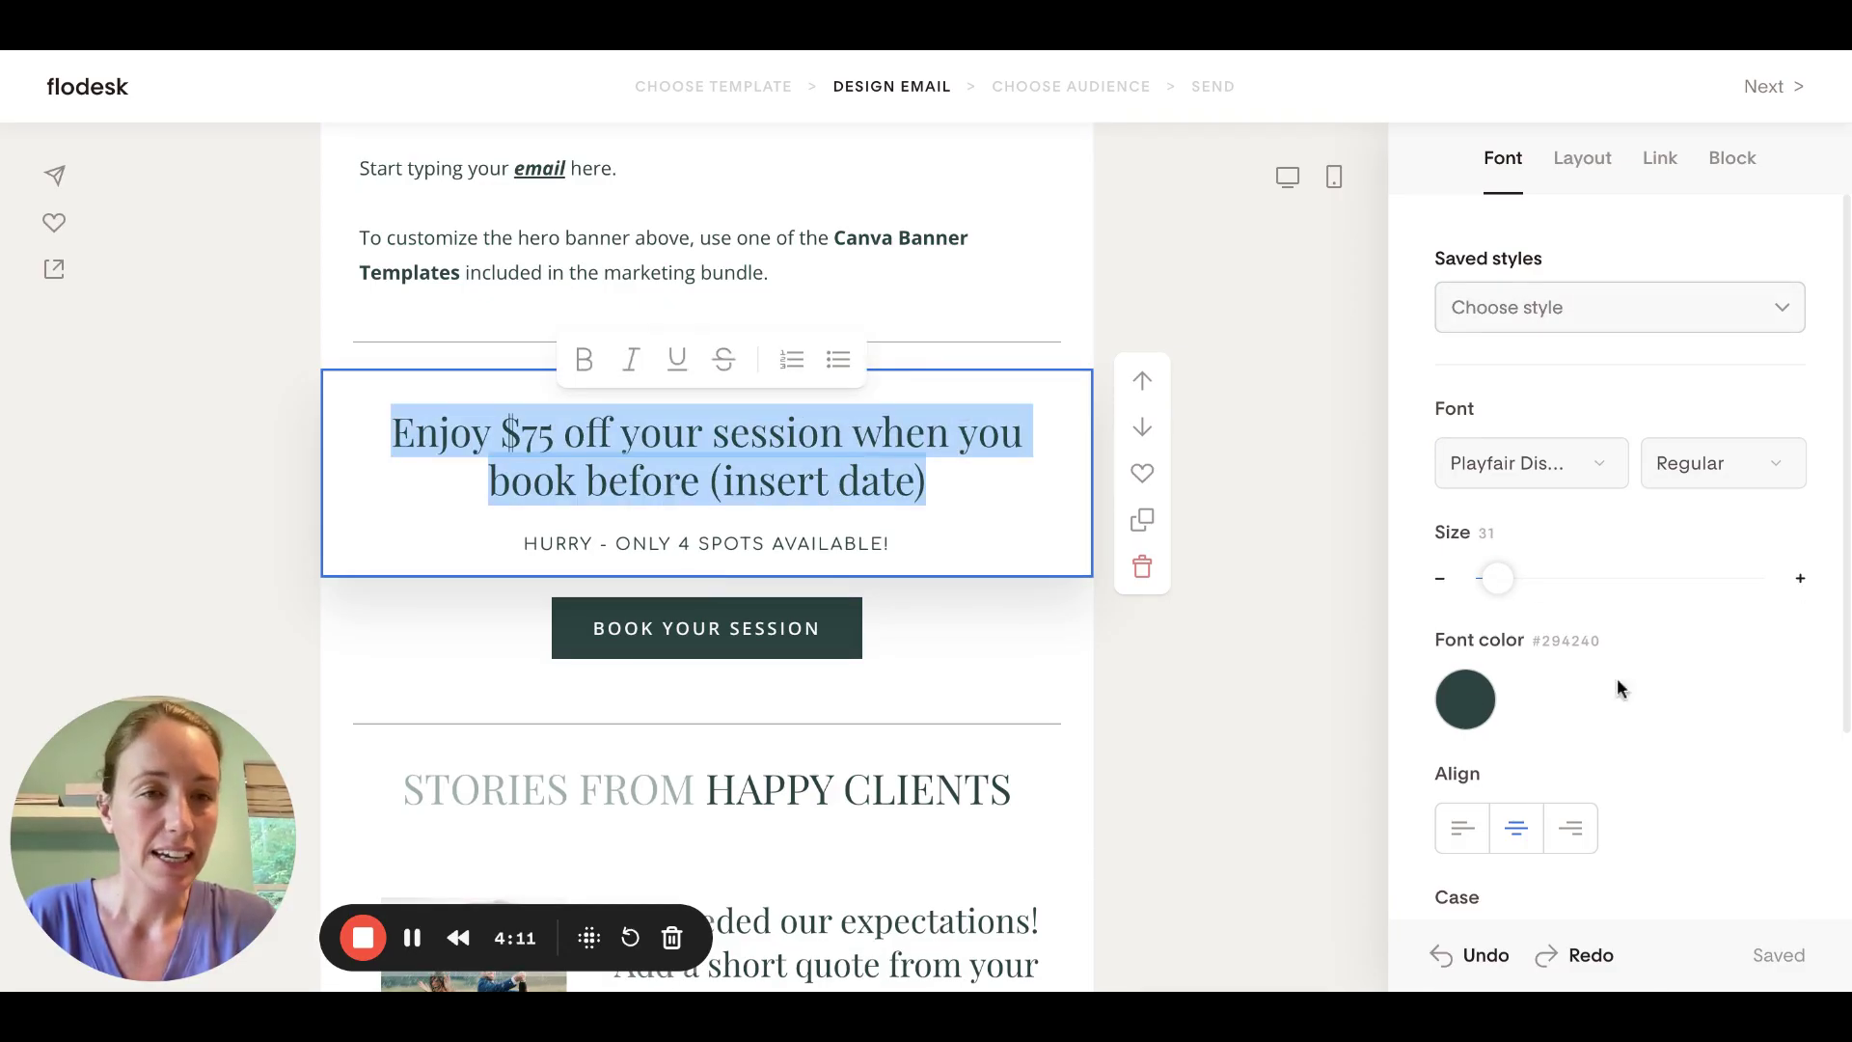
# Try left and right alignment and uppercase on the headline, and return it to centered alignment with no forced case
pyautogui.scroll(-3, 1656, 764)
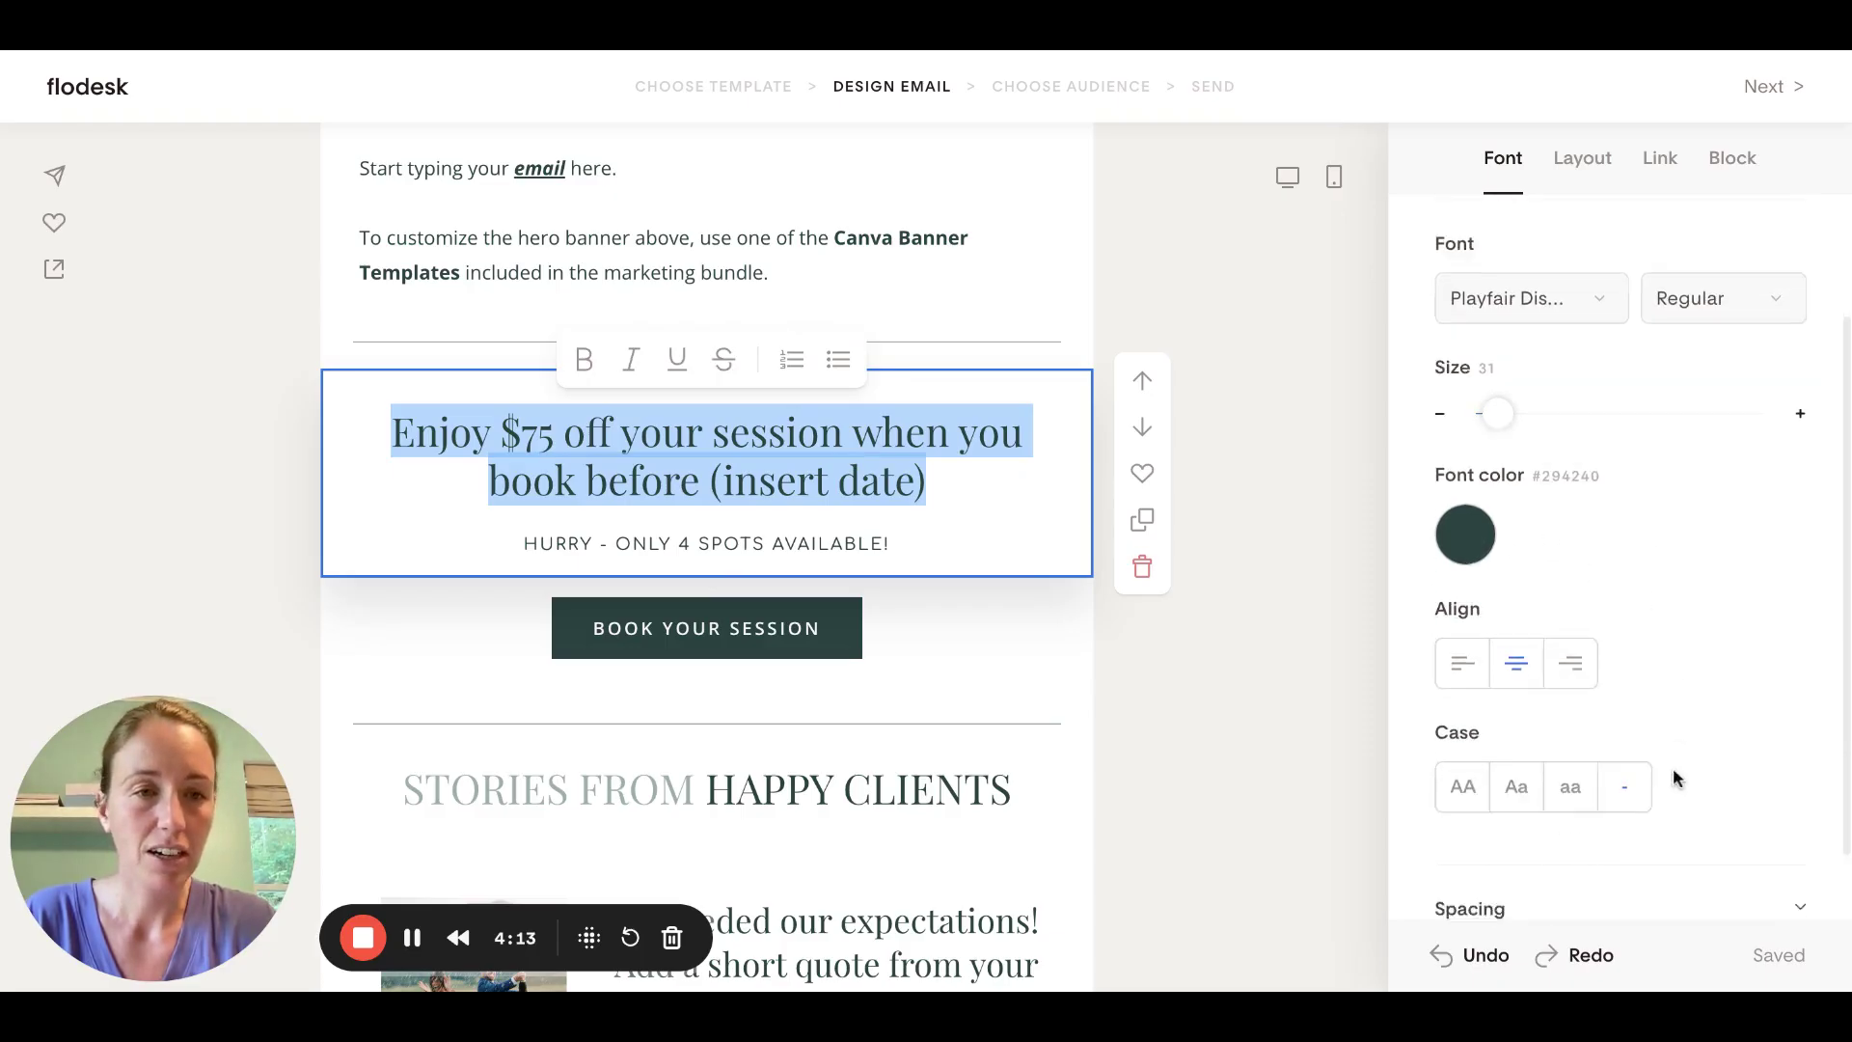
pyautogui.click(1463, 581)
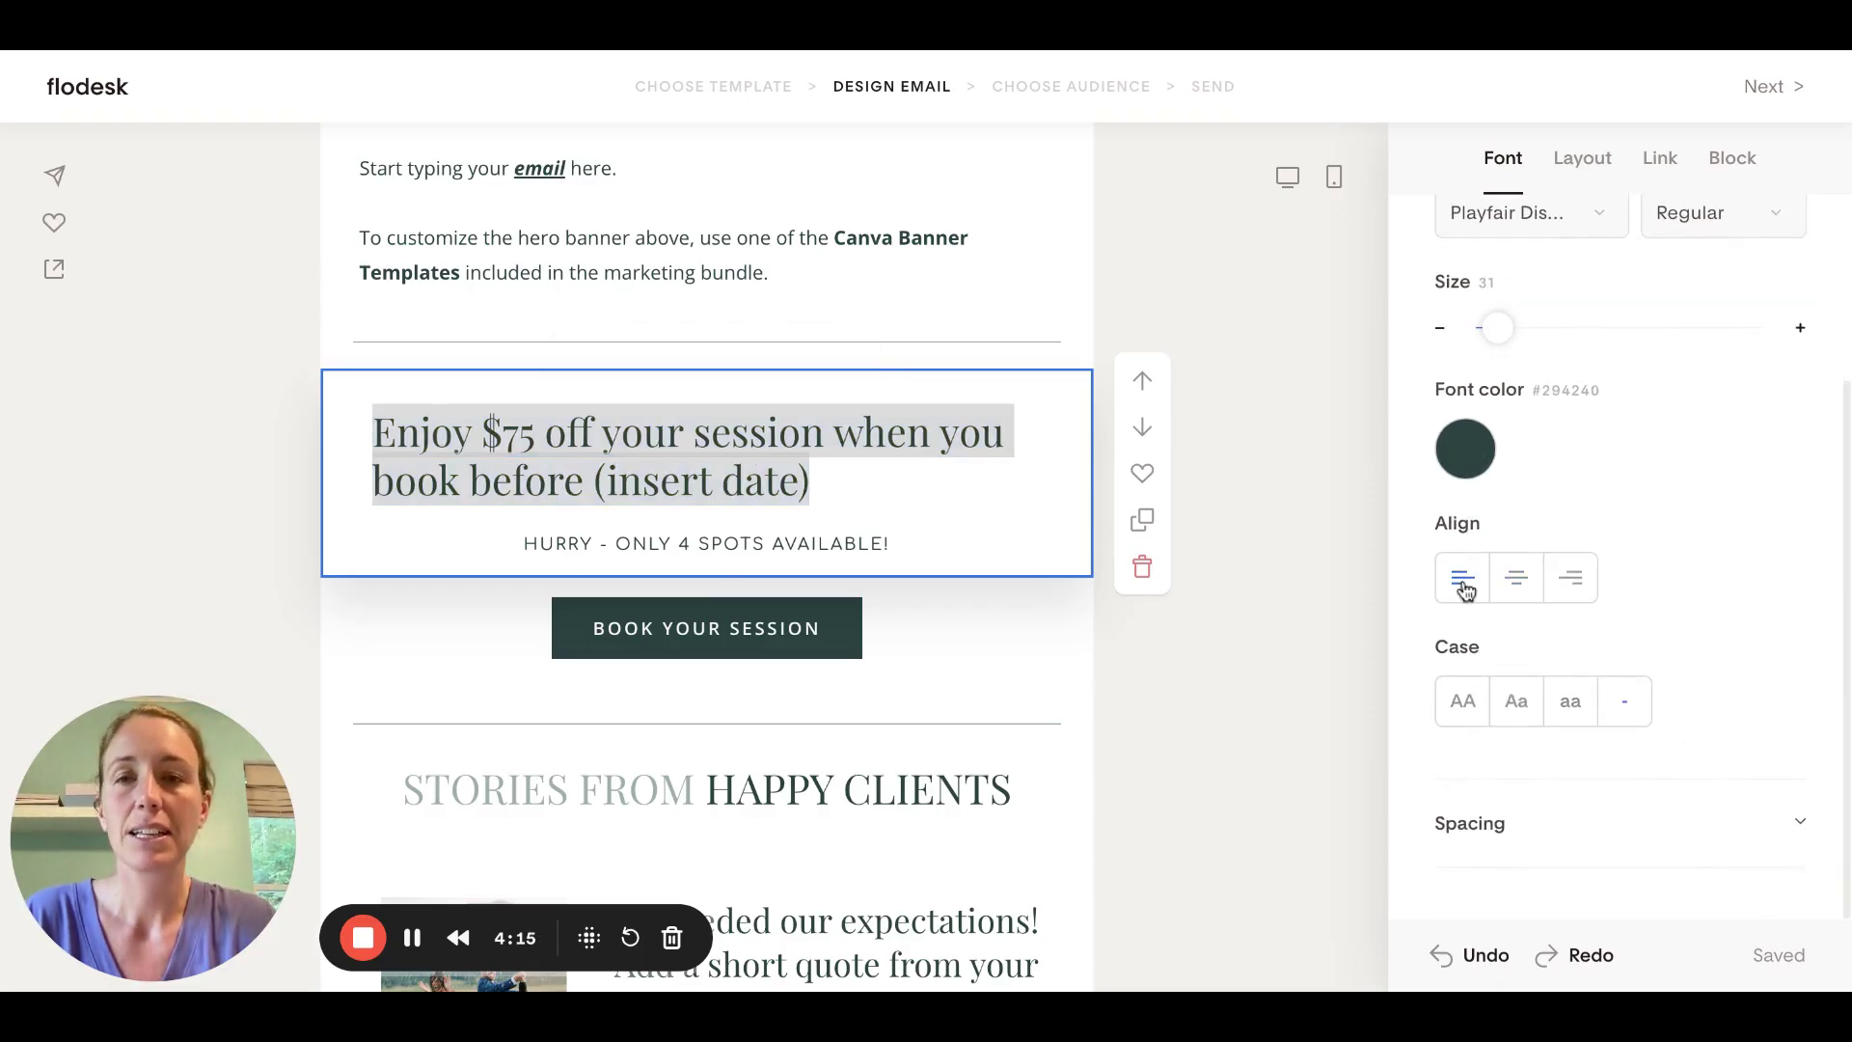
pyautogui.click(1568, 591)
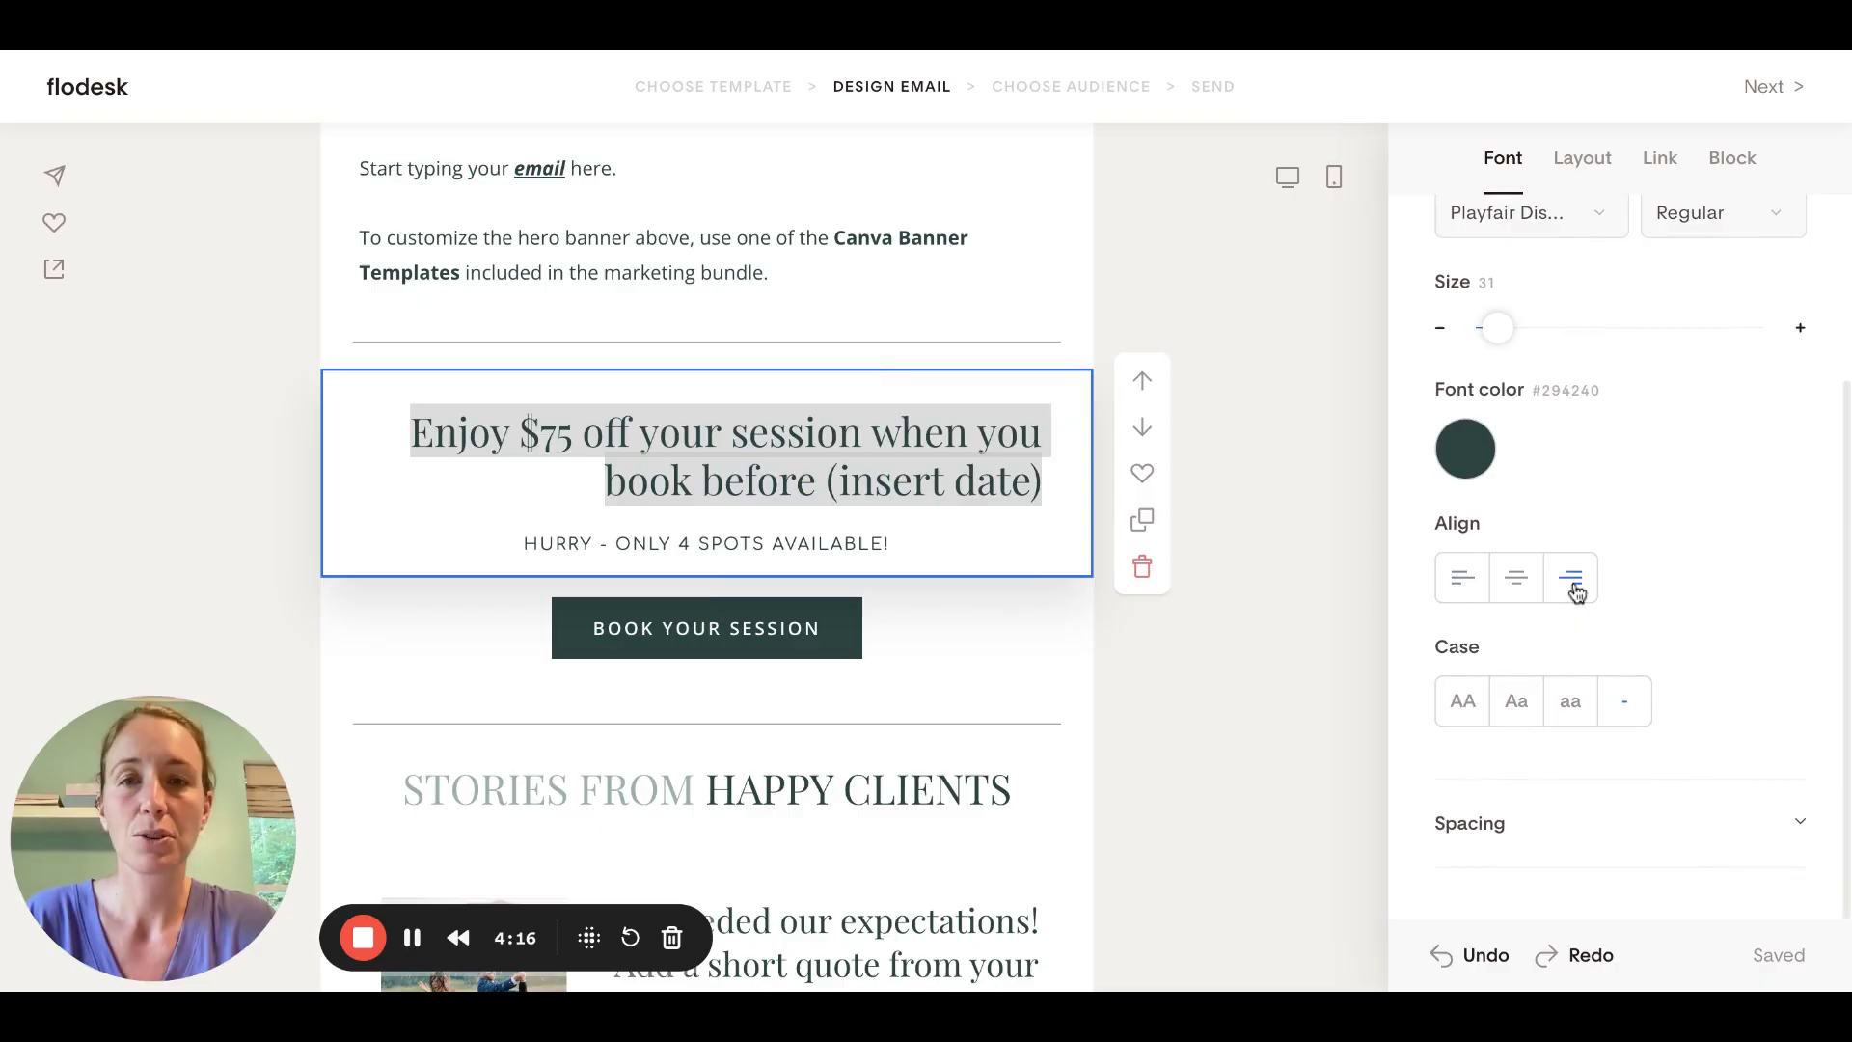
pyautogui.click(1521, 590)
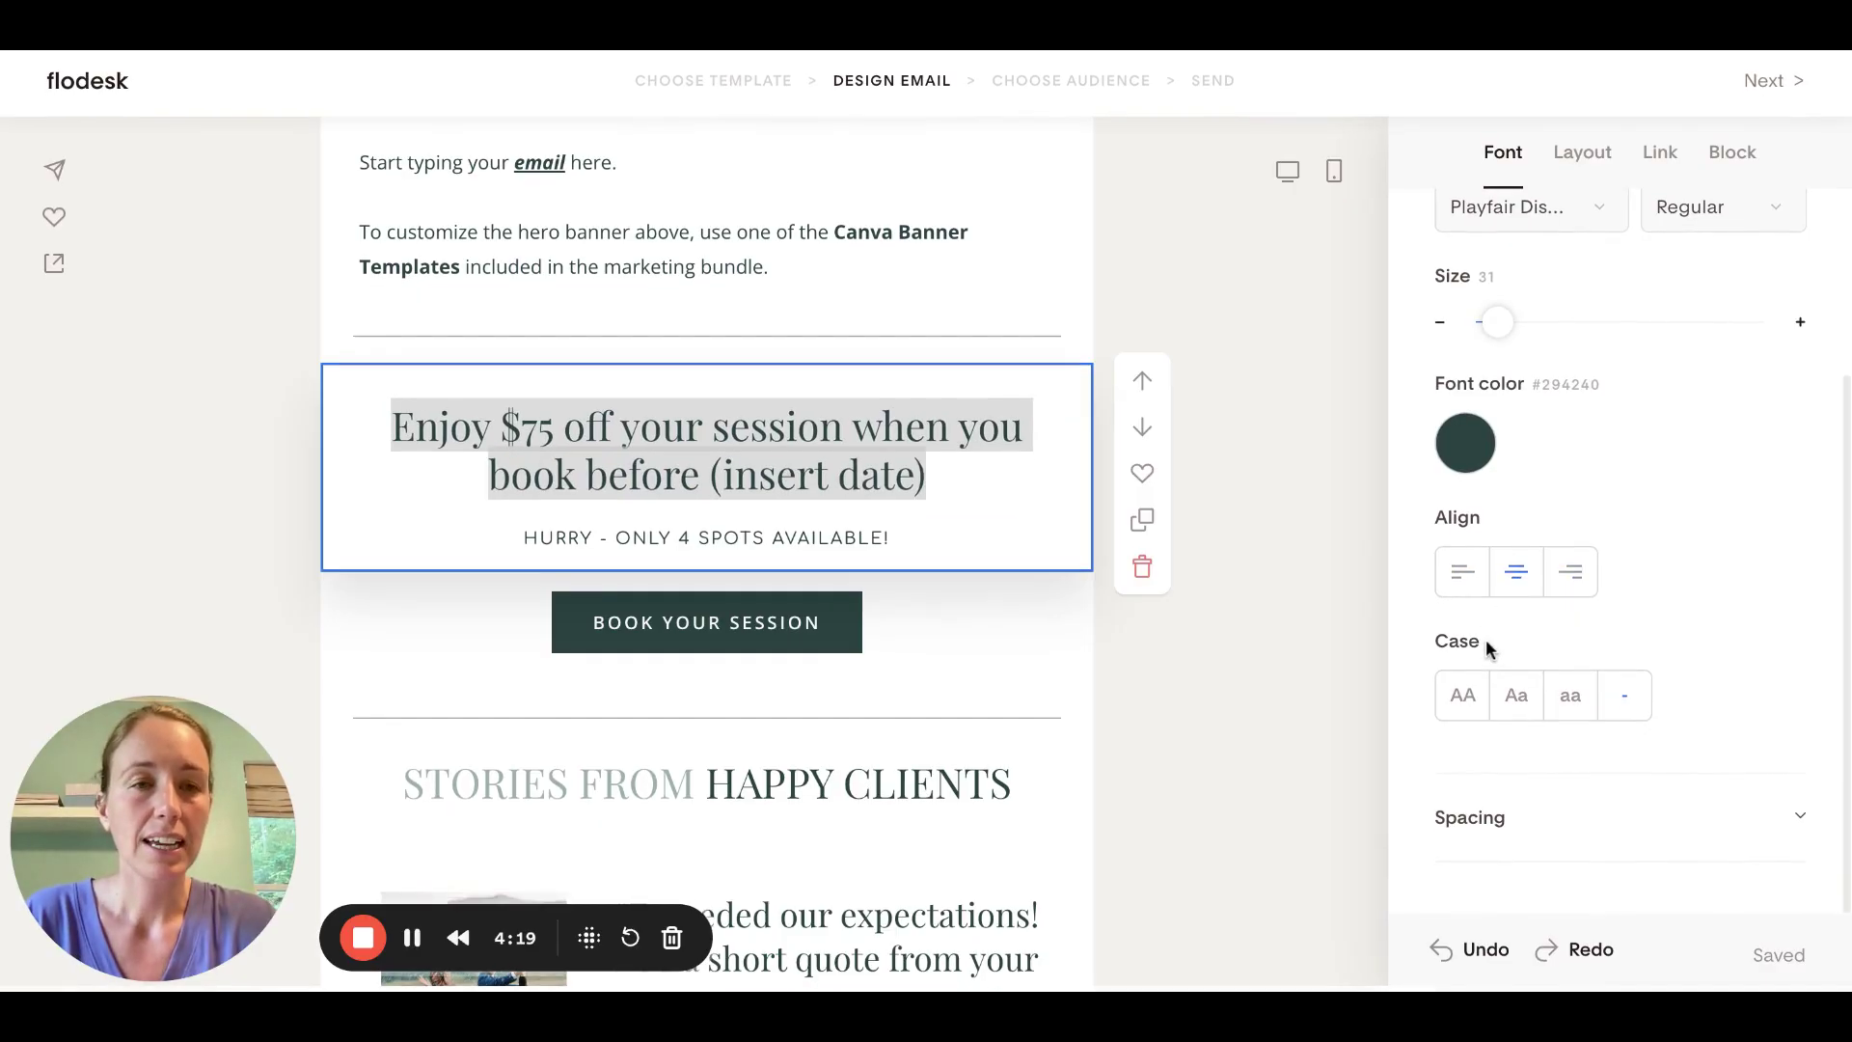
pyautogui.click(1462, 702)
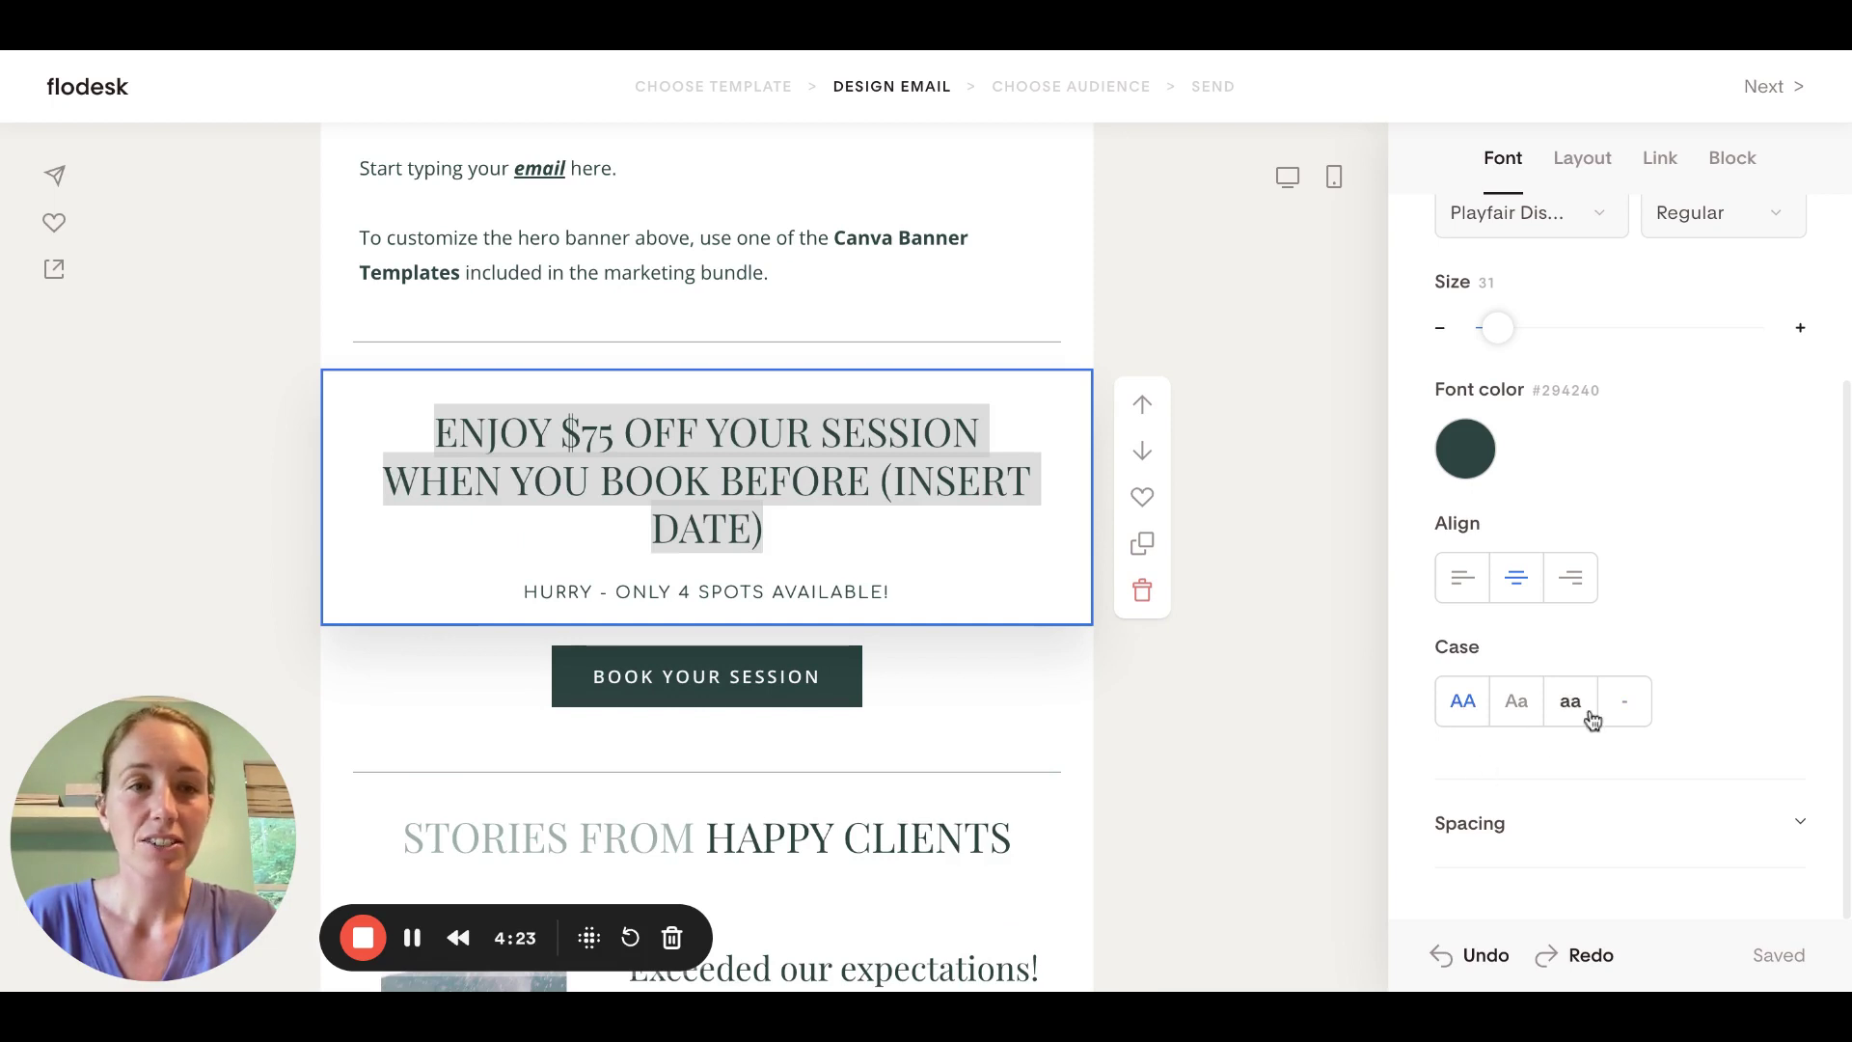
pyautogui.click(1622, 705)
# Open the headline's spacing options and set its line height to 1.5
pyautogui.click(1511, 827)
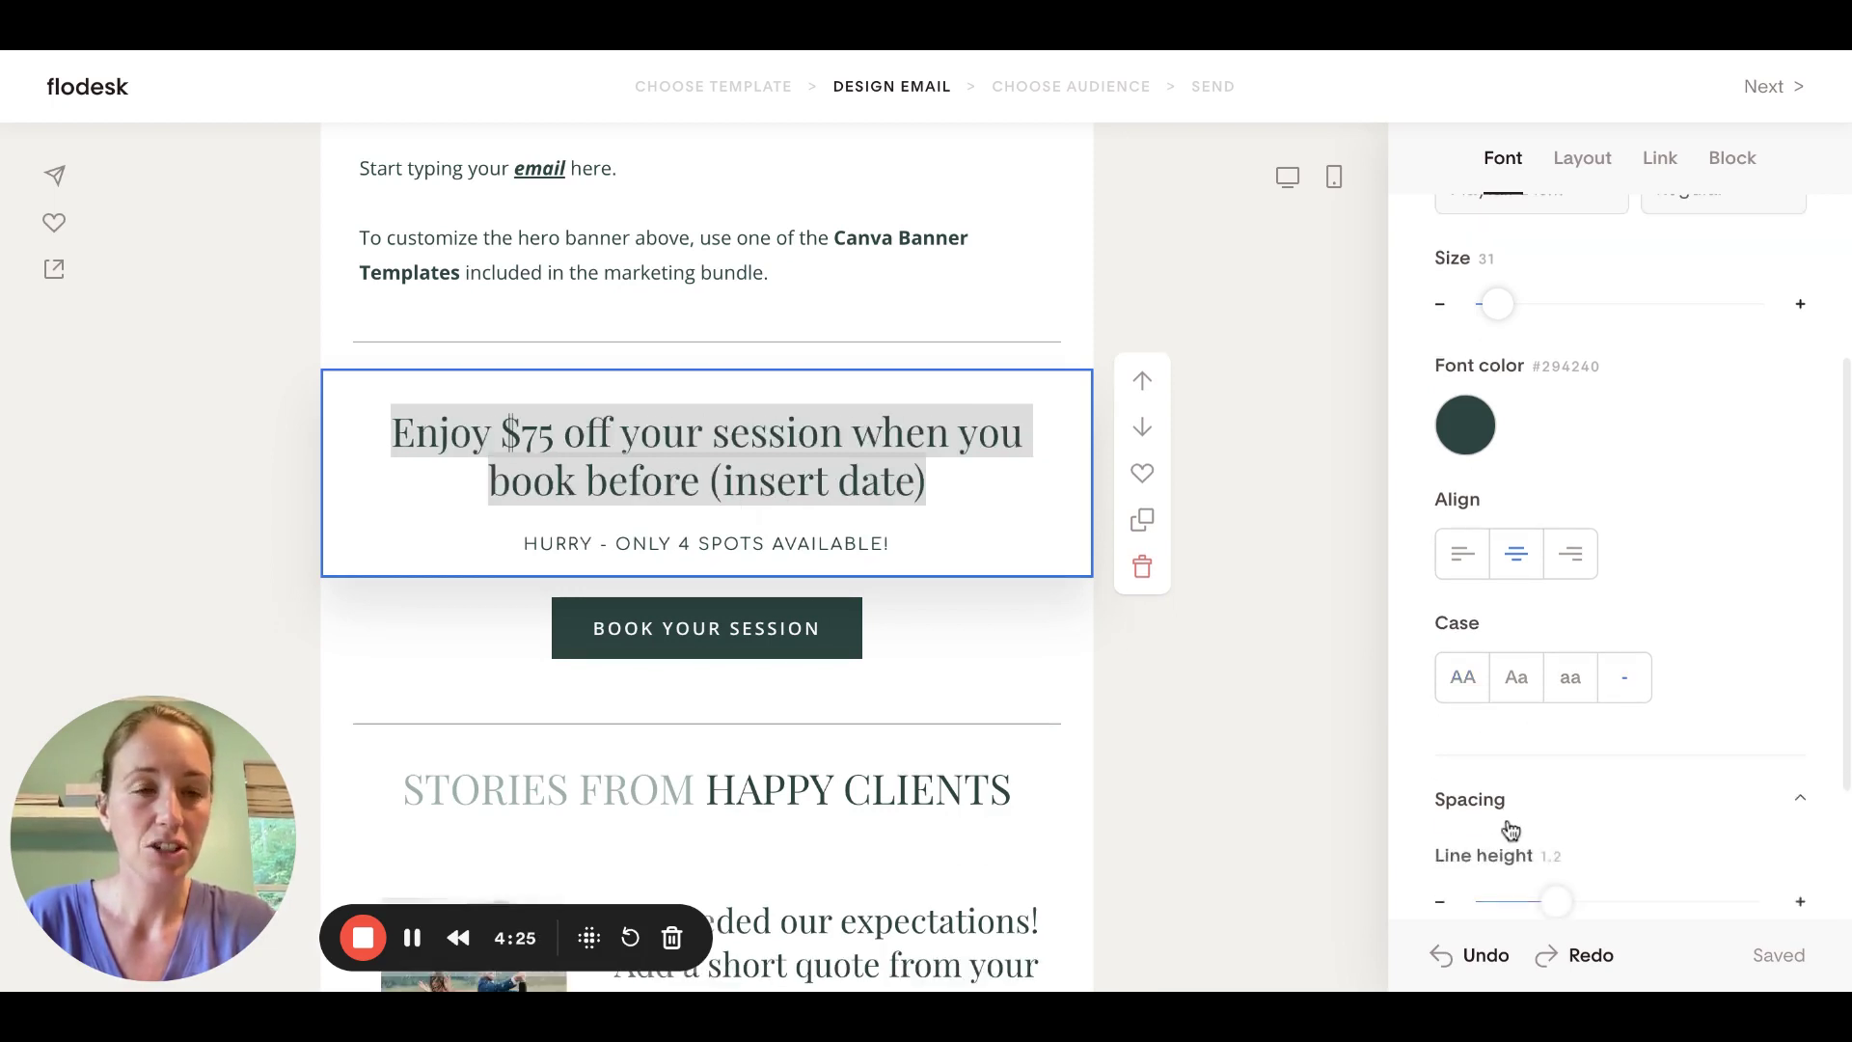
pyautogui.scroll(-3, 1511, 820)
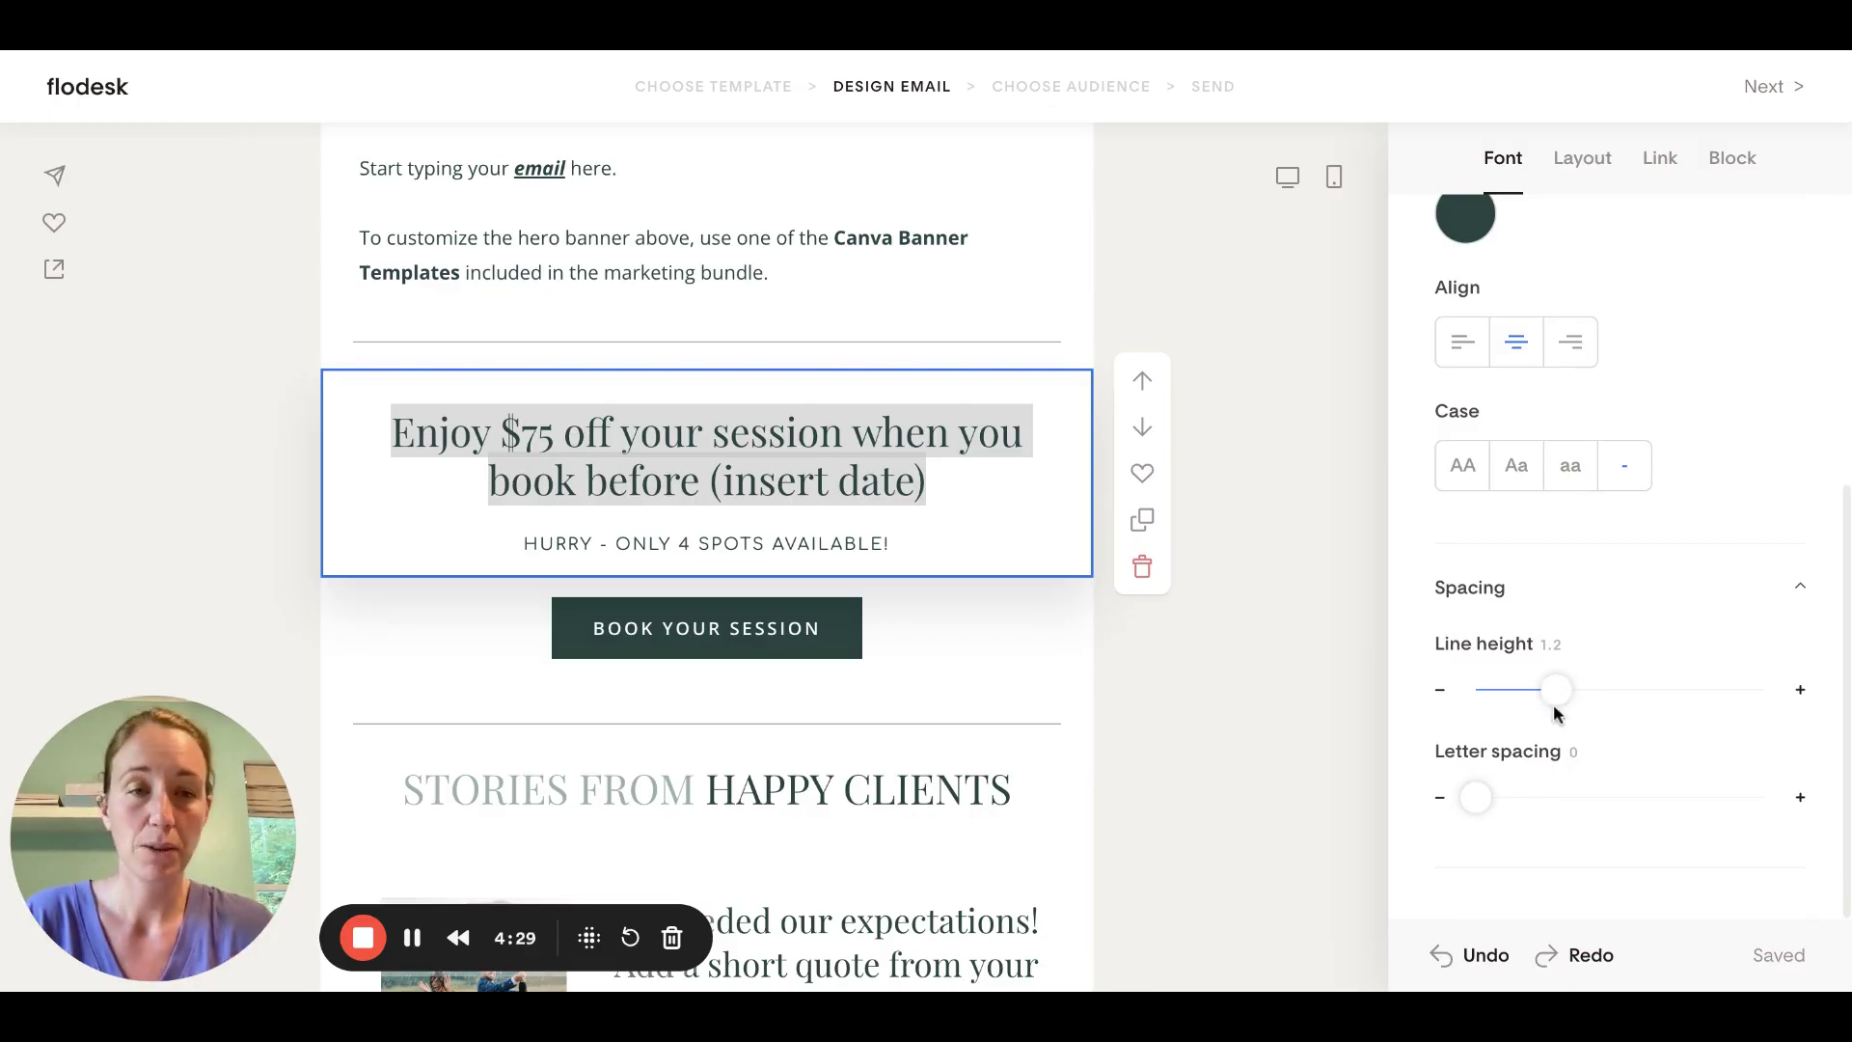
pyautogui.moveTo(1556, 690); pyautogui.dragTo(1595, 700)
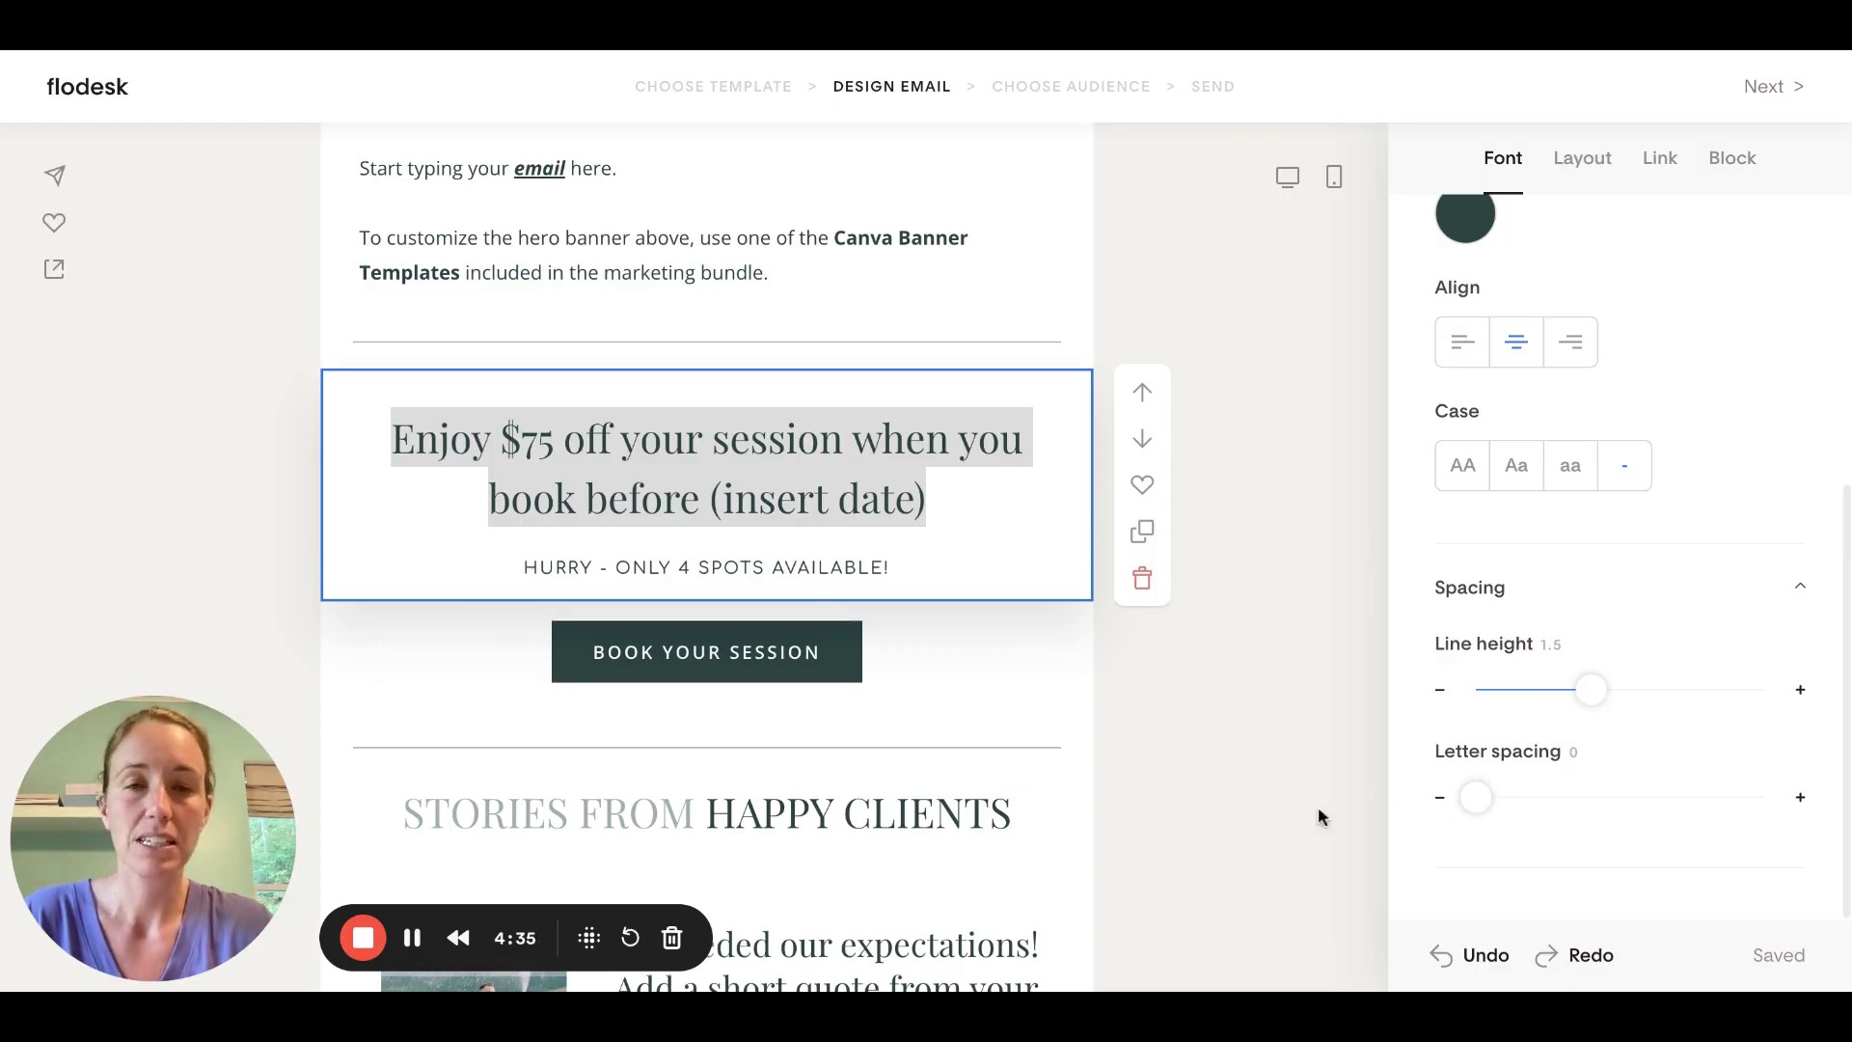
# Review the font settings of the word "AVAILABLE" in the line under the headline and set its letter spacing to 2.1
pyautogui.click(762, 567)
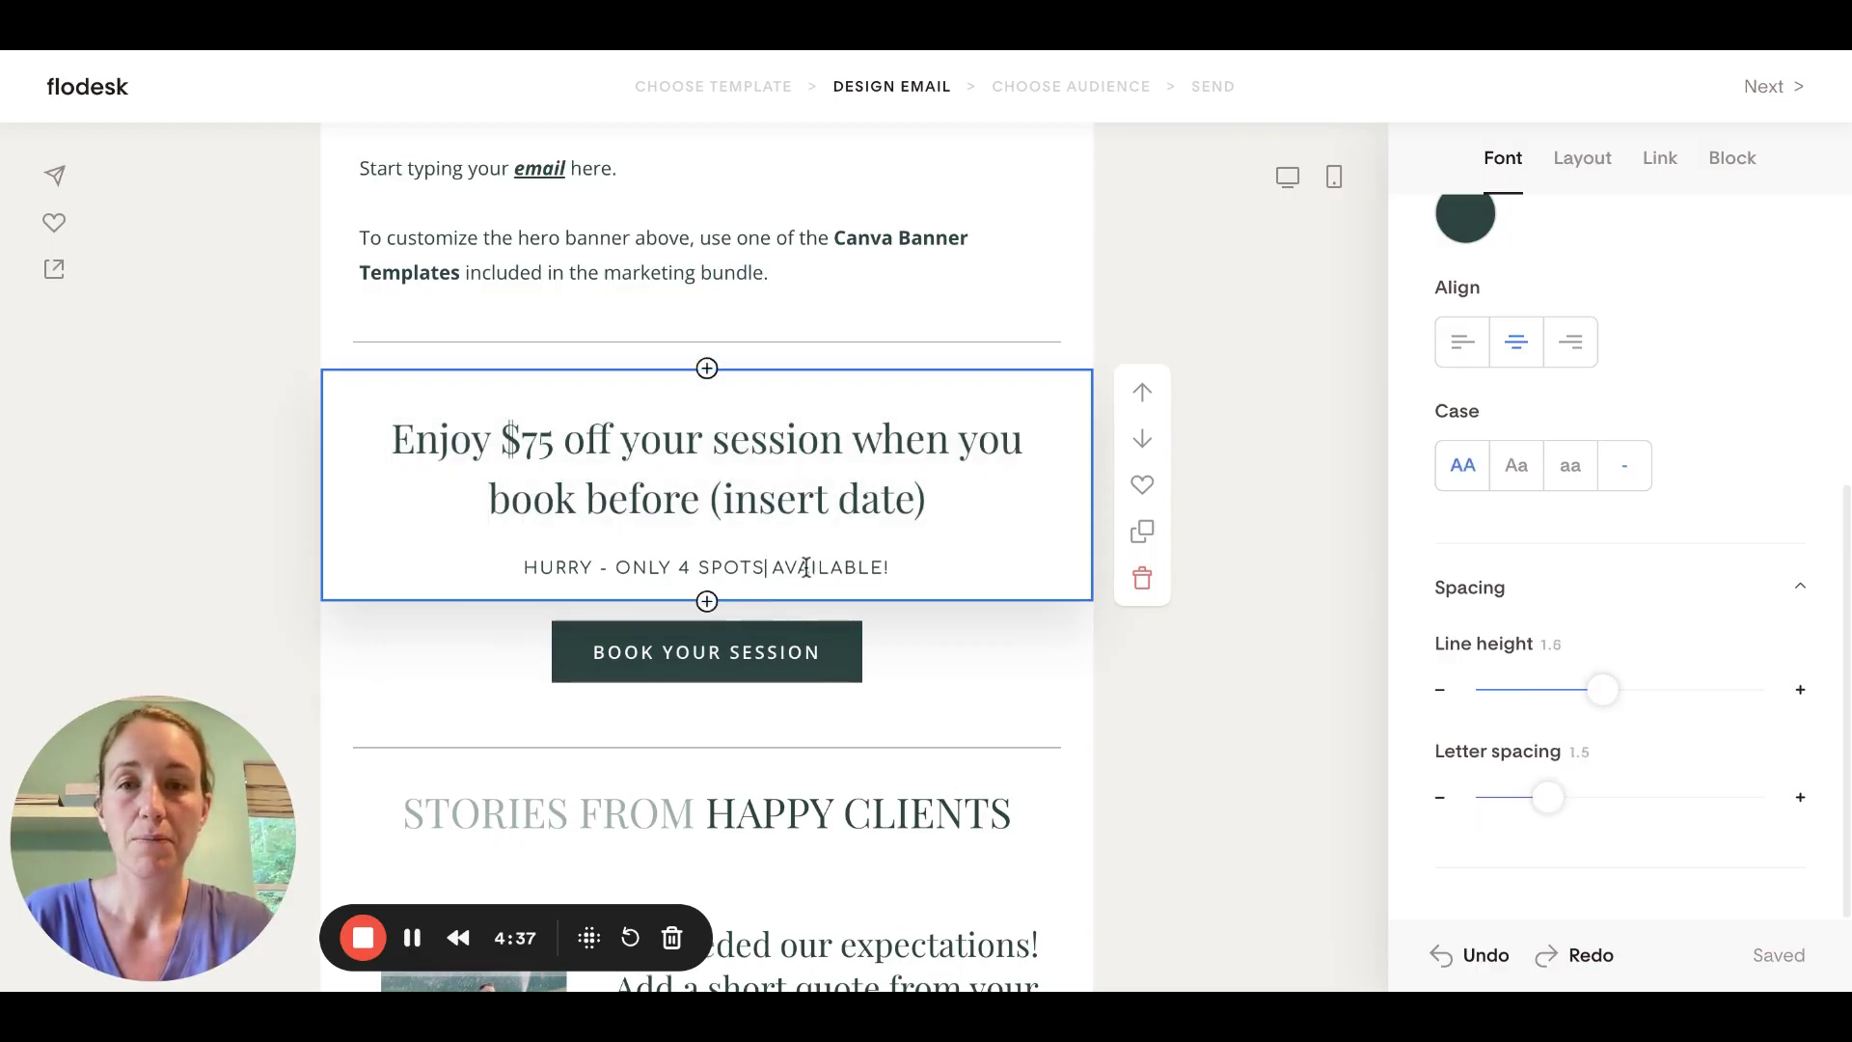
pyautogui.doubleClick(844, 569)
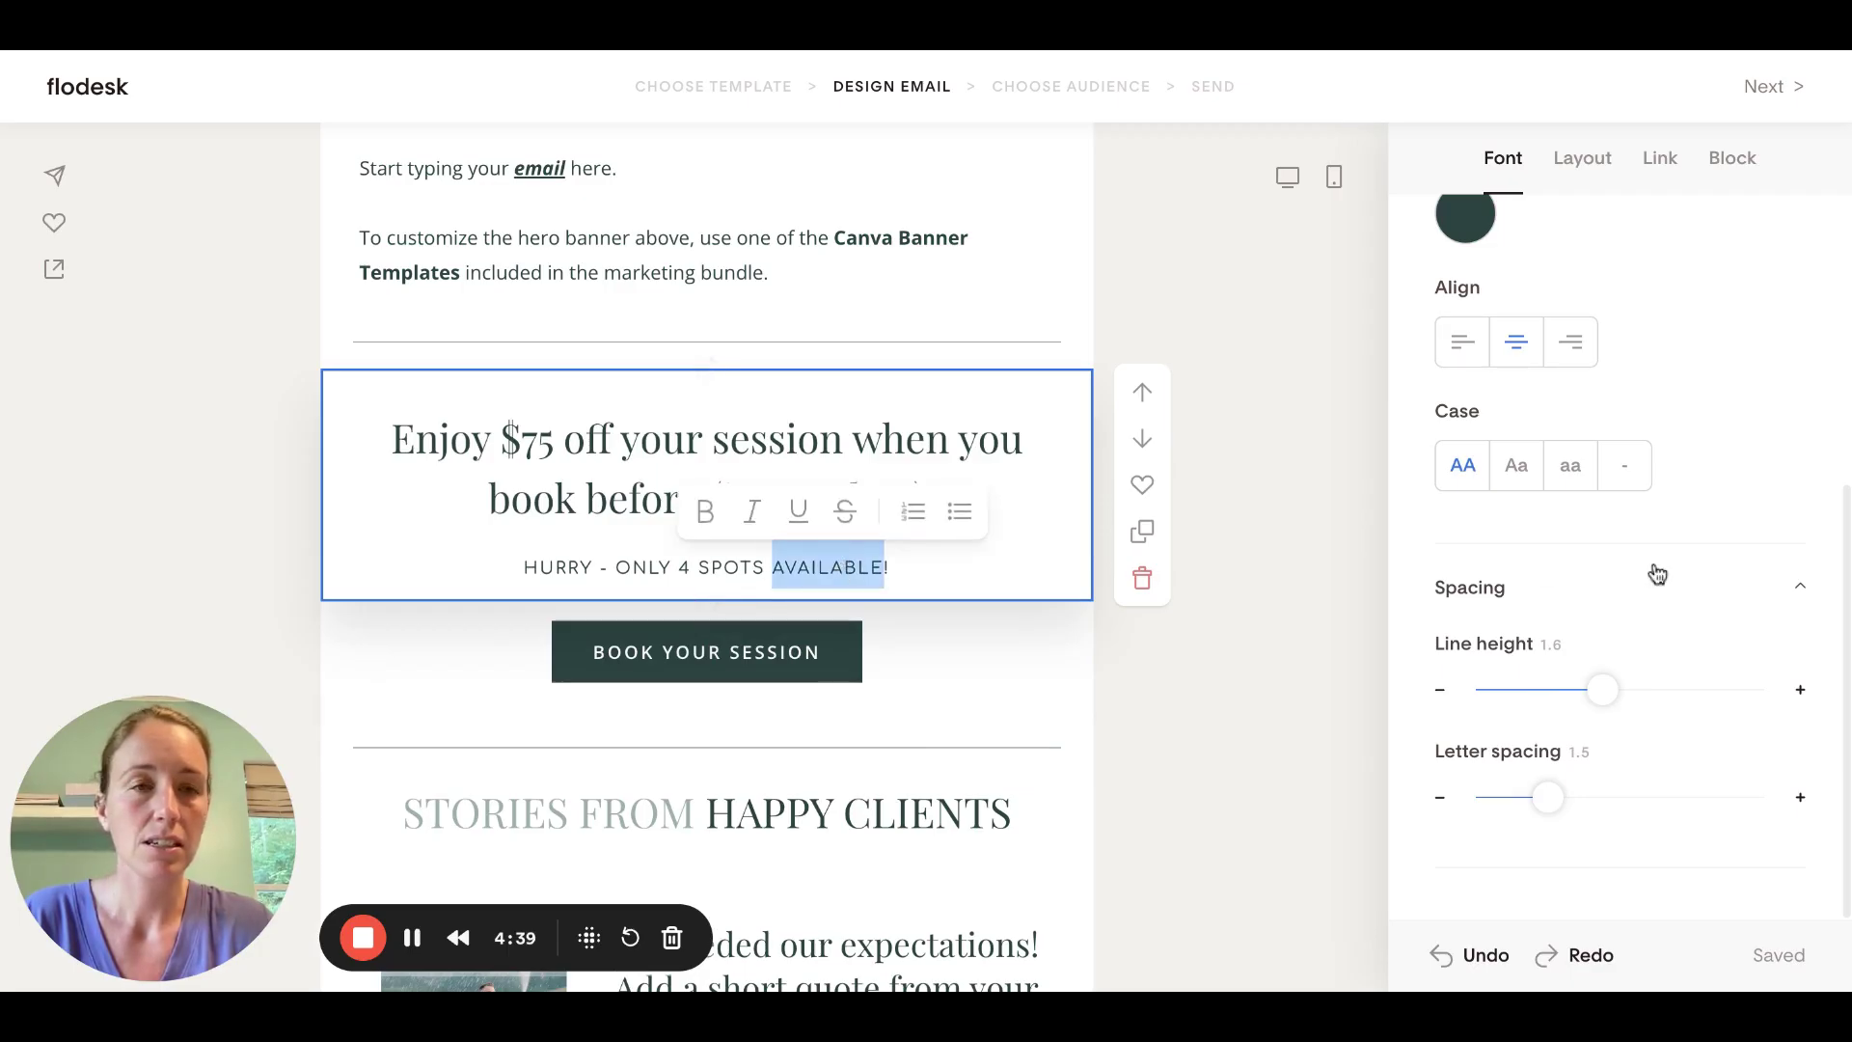
pyautogui.scroll(5, 1654, 574)
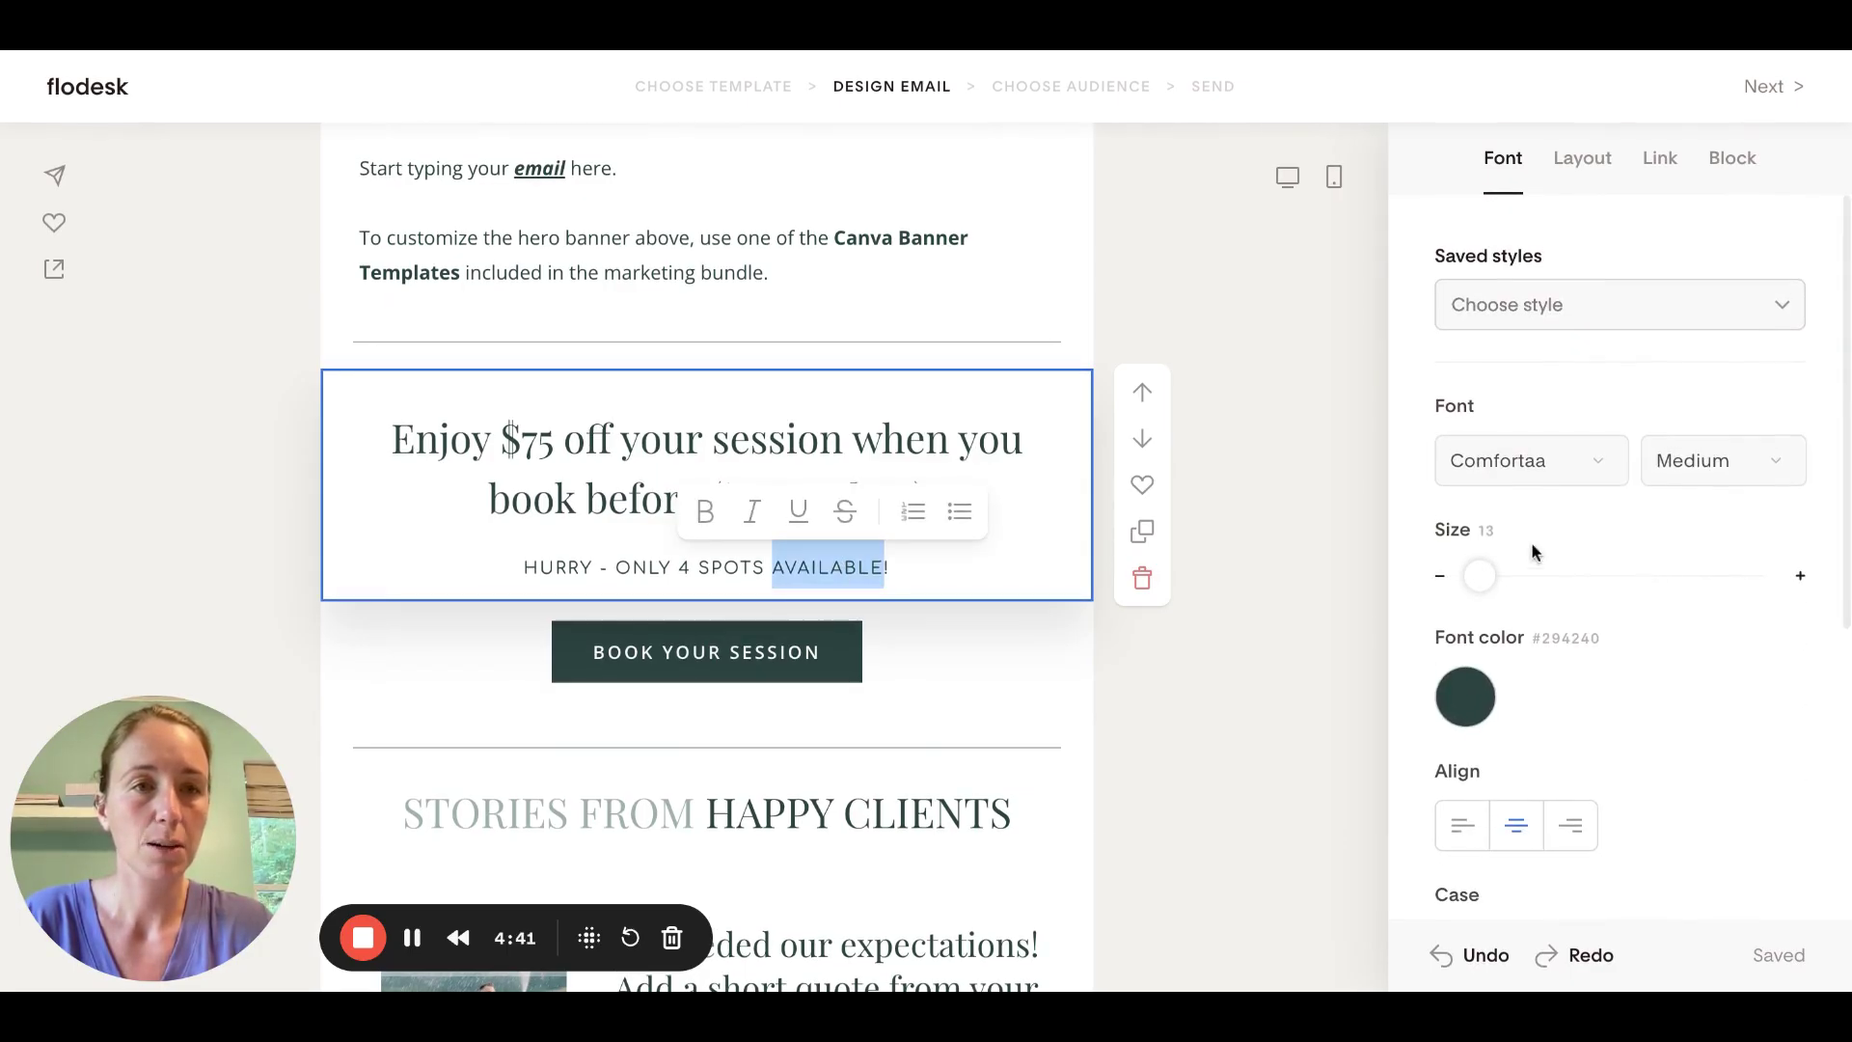
pyautogui.scroll(-5, 1533, 548)
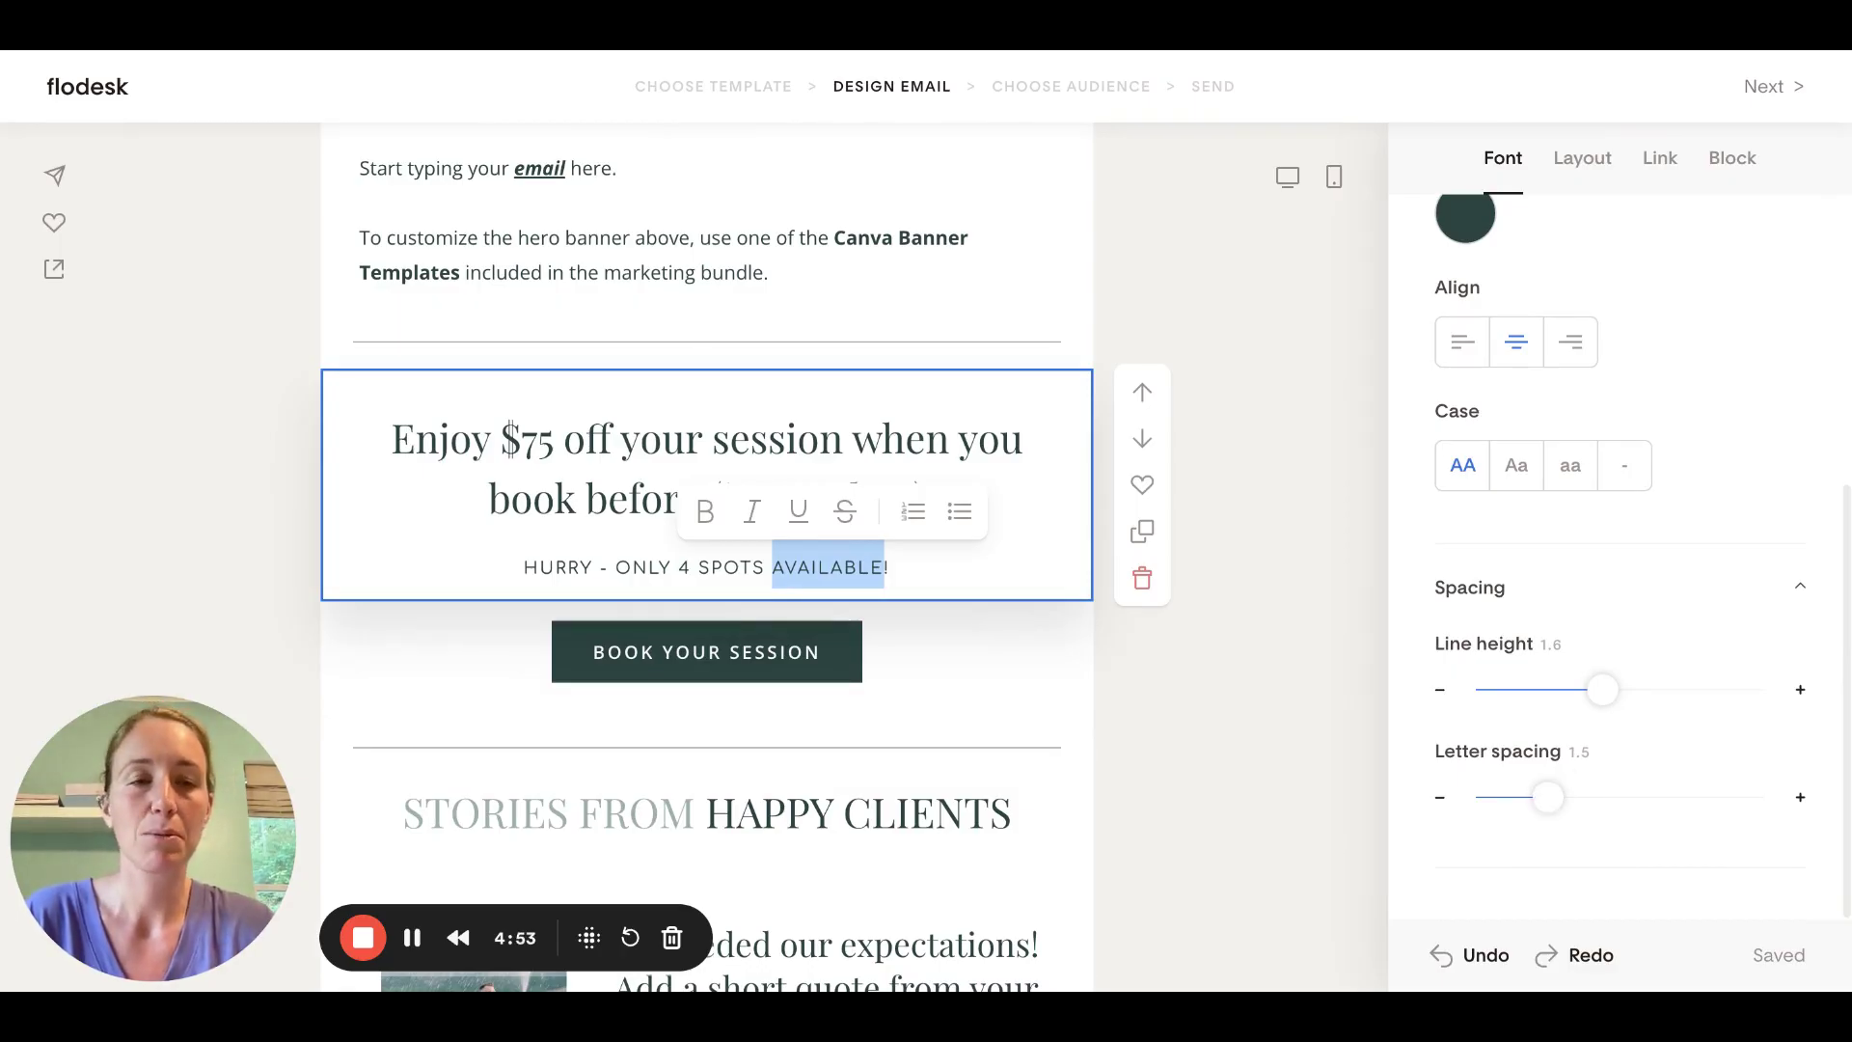
pyautogui.moveTo(1548, 797); pyautogui.dragTo(1576, 798)
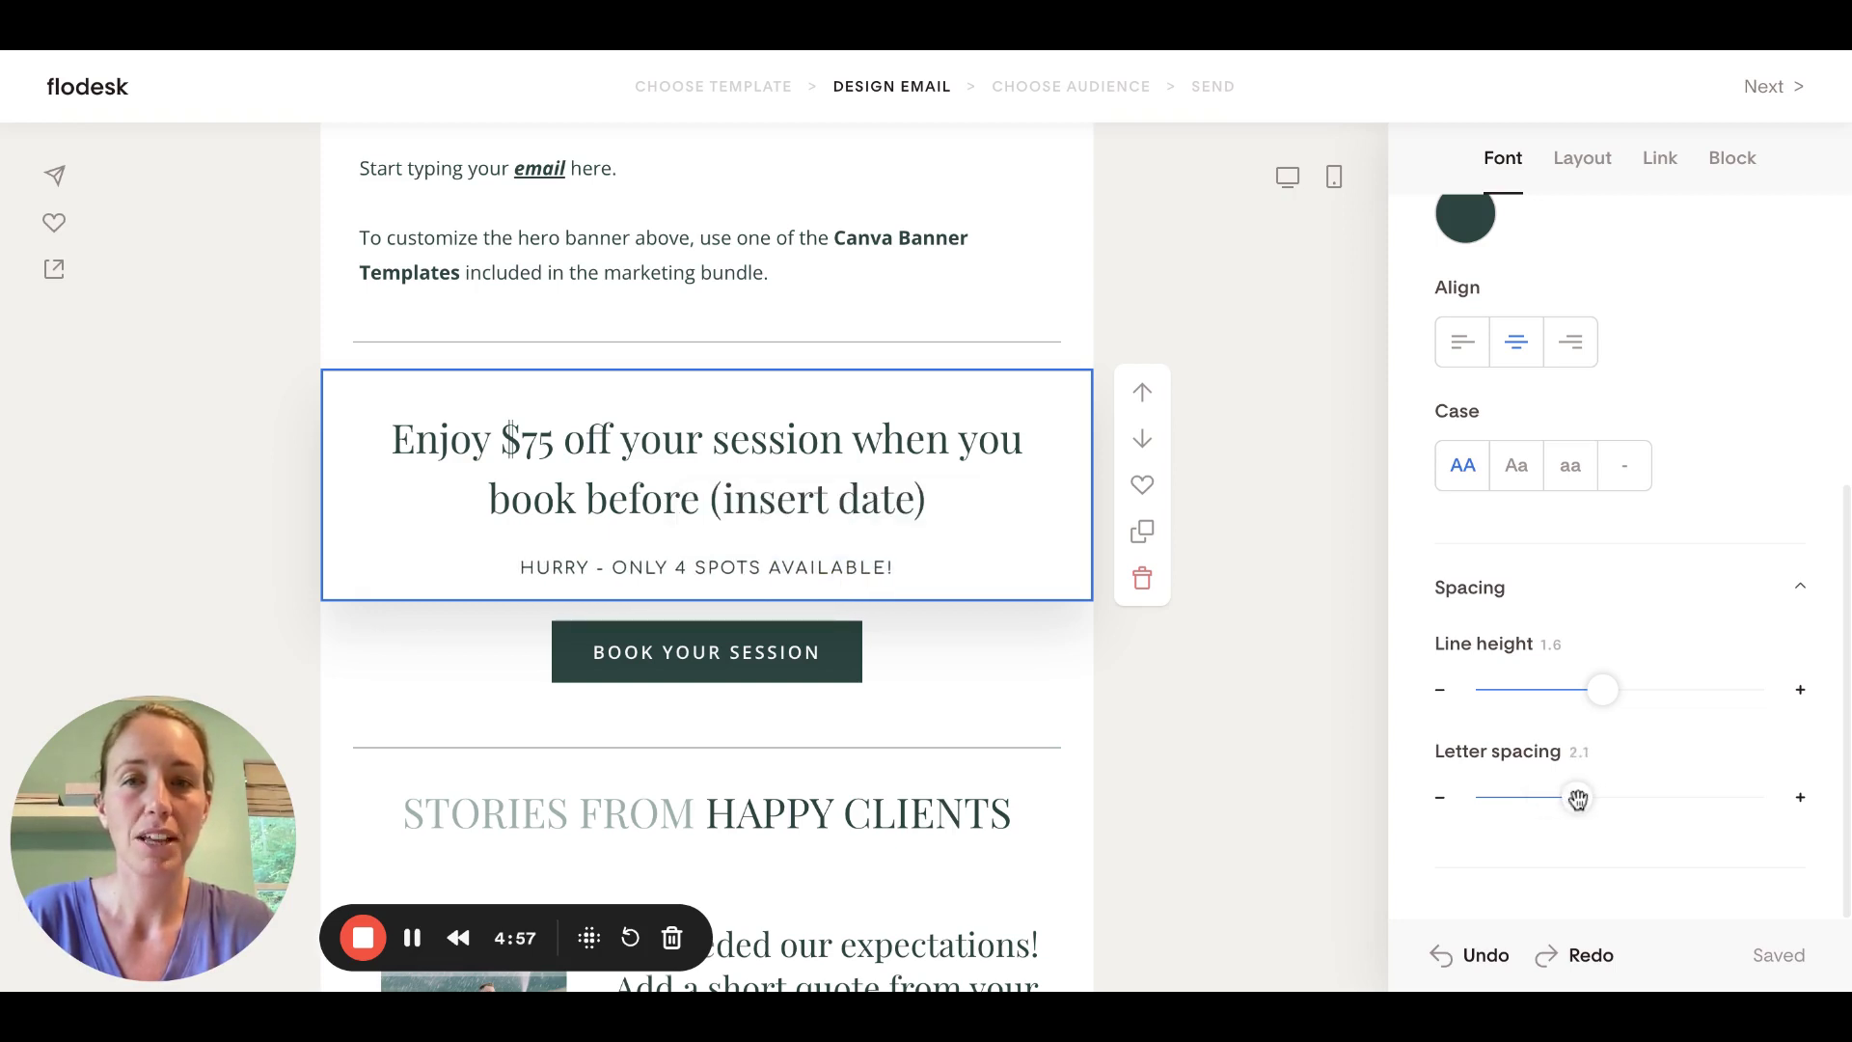
# Reduce the letter spacing of the whole "HURRY - ONLY 4 SPOTS AVAILABLE!" line and deselect the block
pyautogui.moveTo(527, 566); pyautogui.dragTo(710, 567)
pyautogui.doubleClick(576, 562)
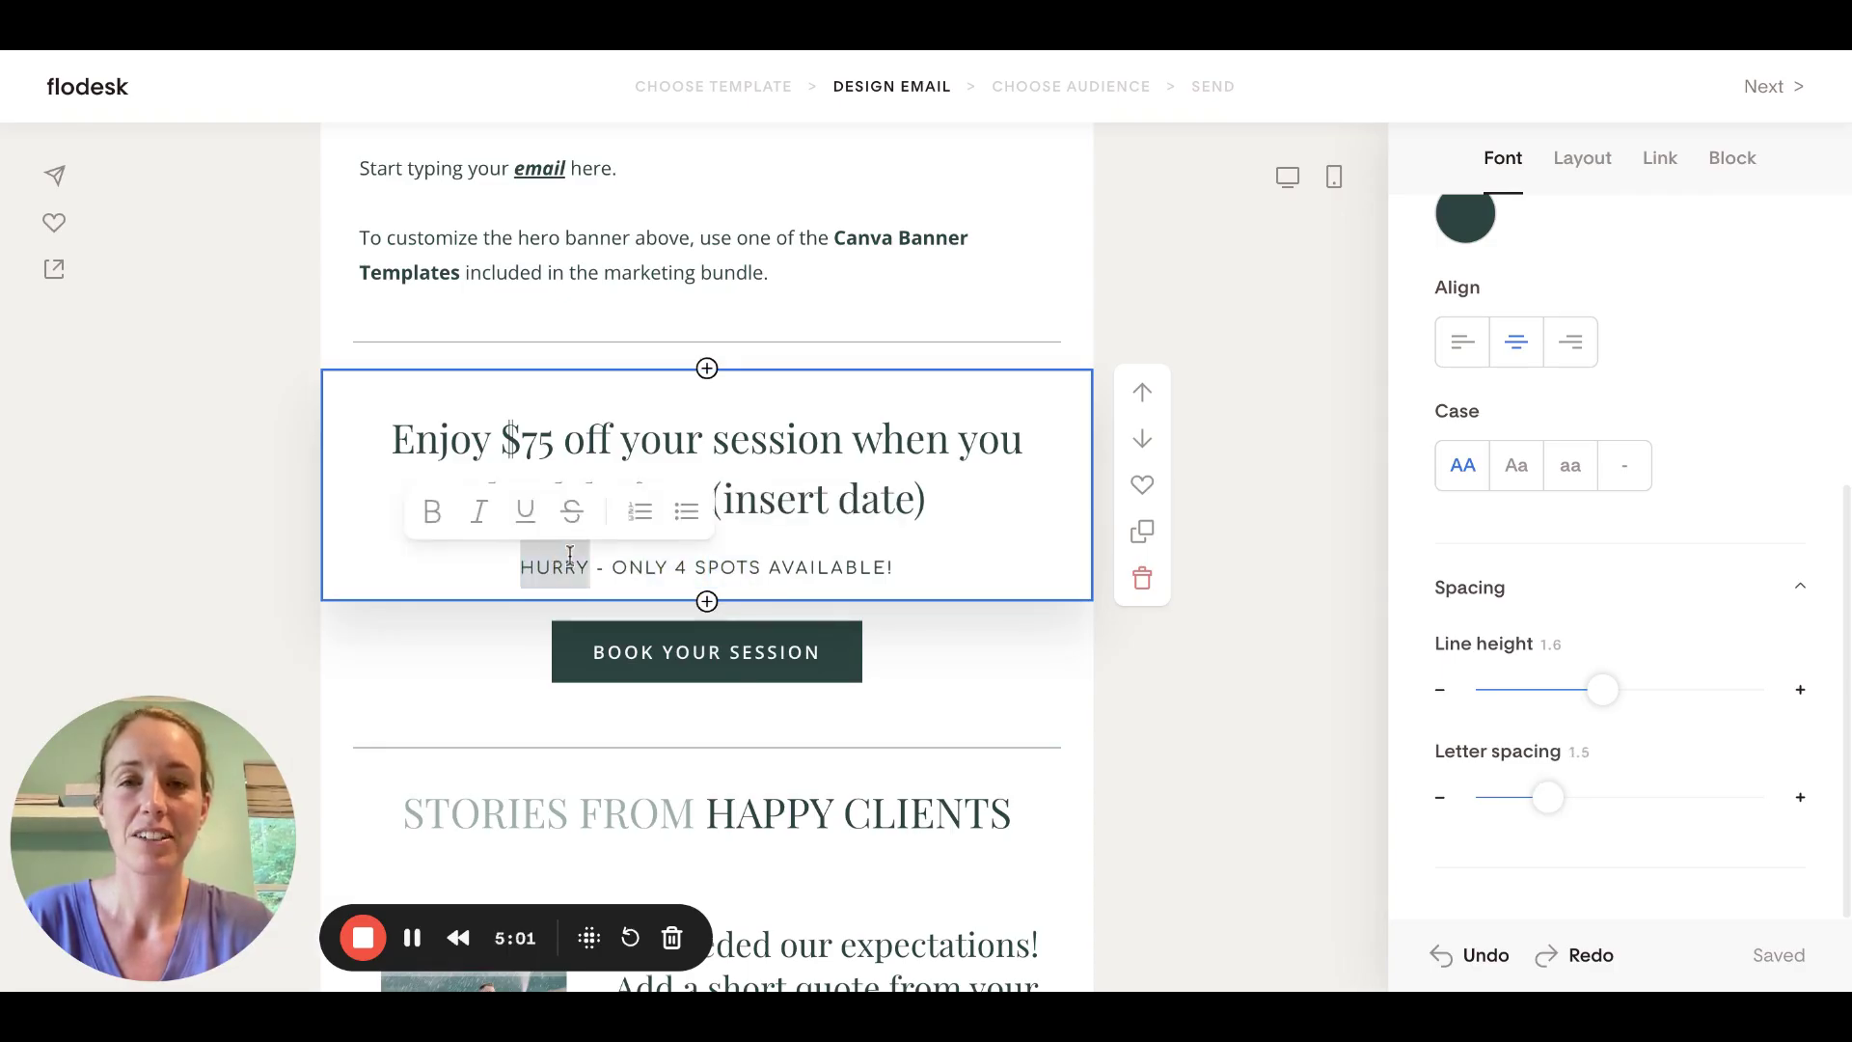
pyautogui.tripleClick(635, 563)
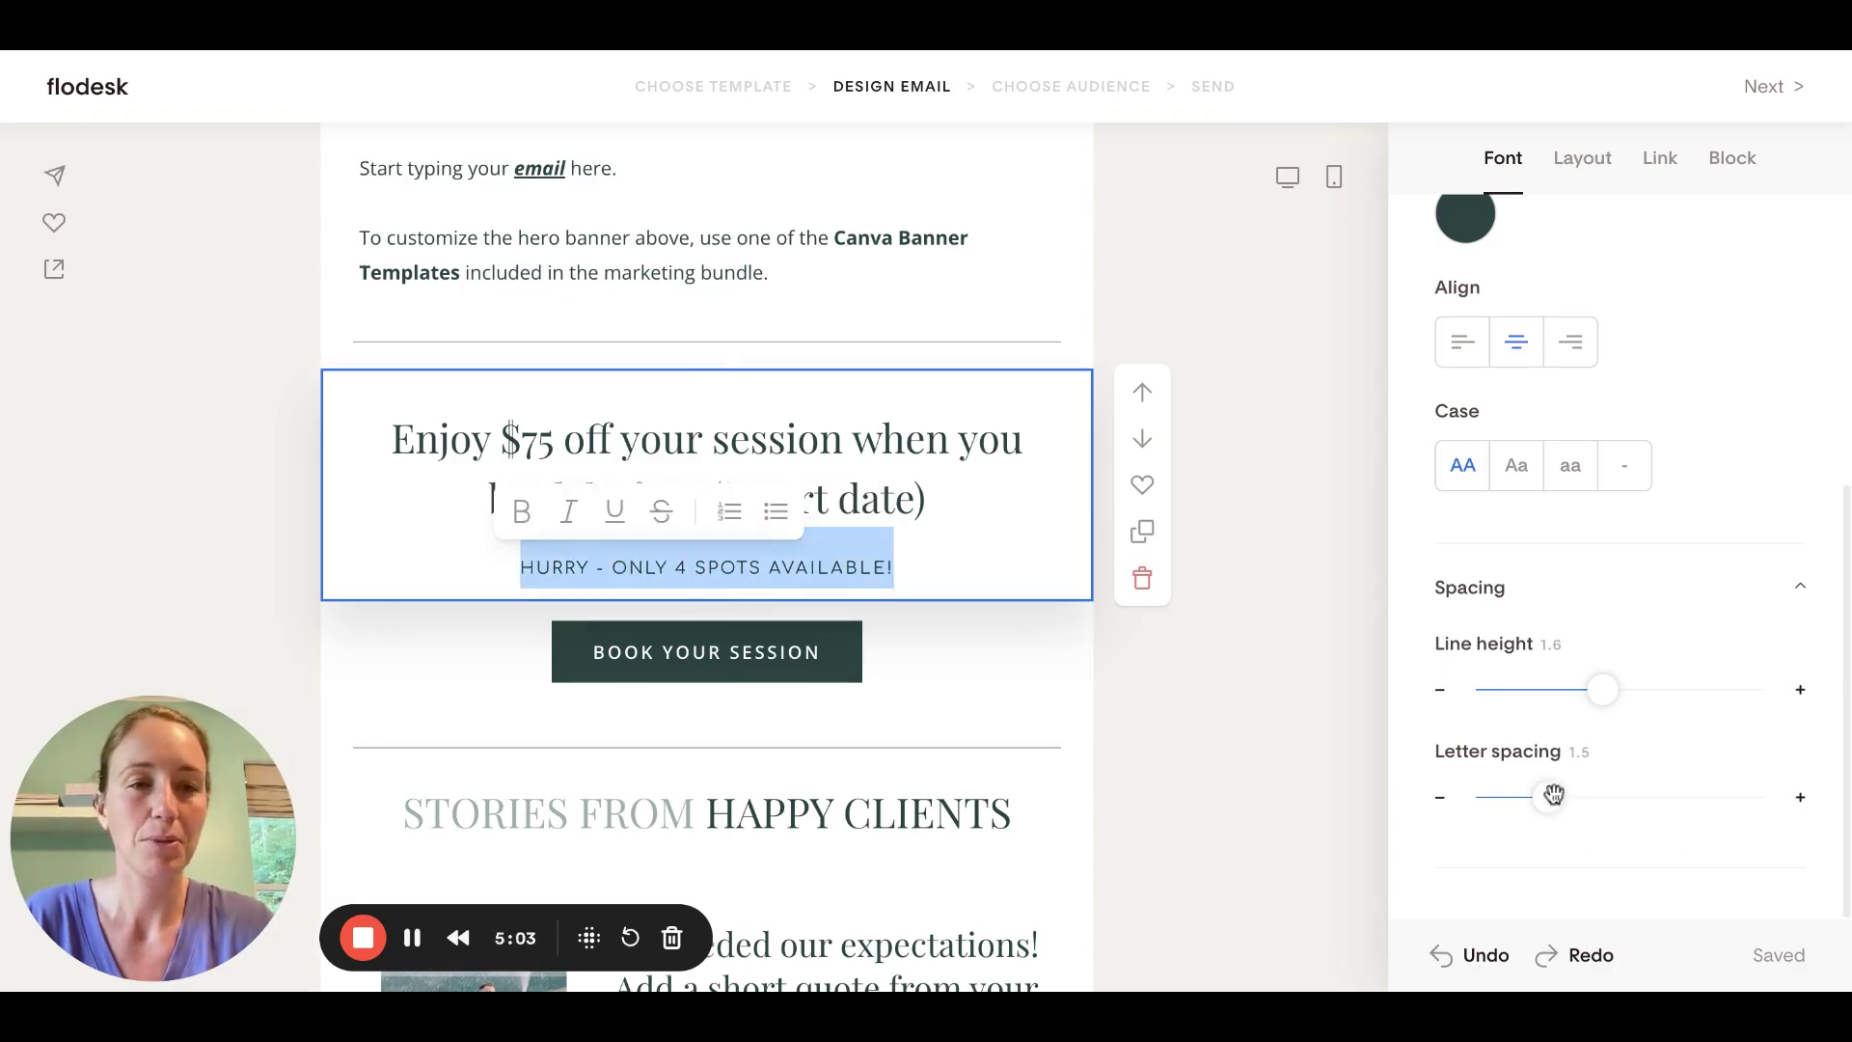
pyautogui.moveTo(1547, 797)
pyautogui.mouseDown()
pyautogui.moveTo(1589, 793)
pyautogui.moveTo(1526, 797)
pyautogui.mouseUp()
pyautogui.click(1169, 691)
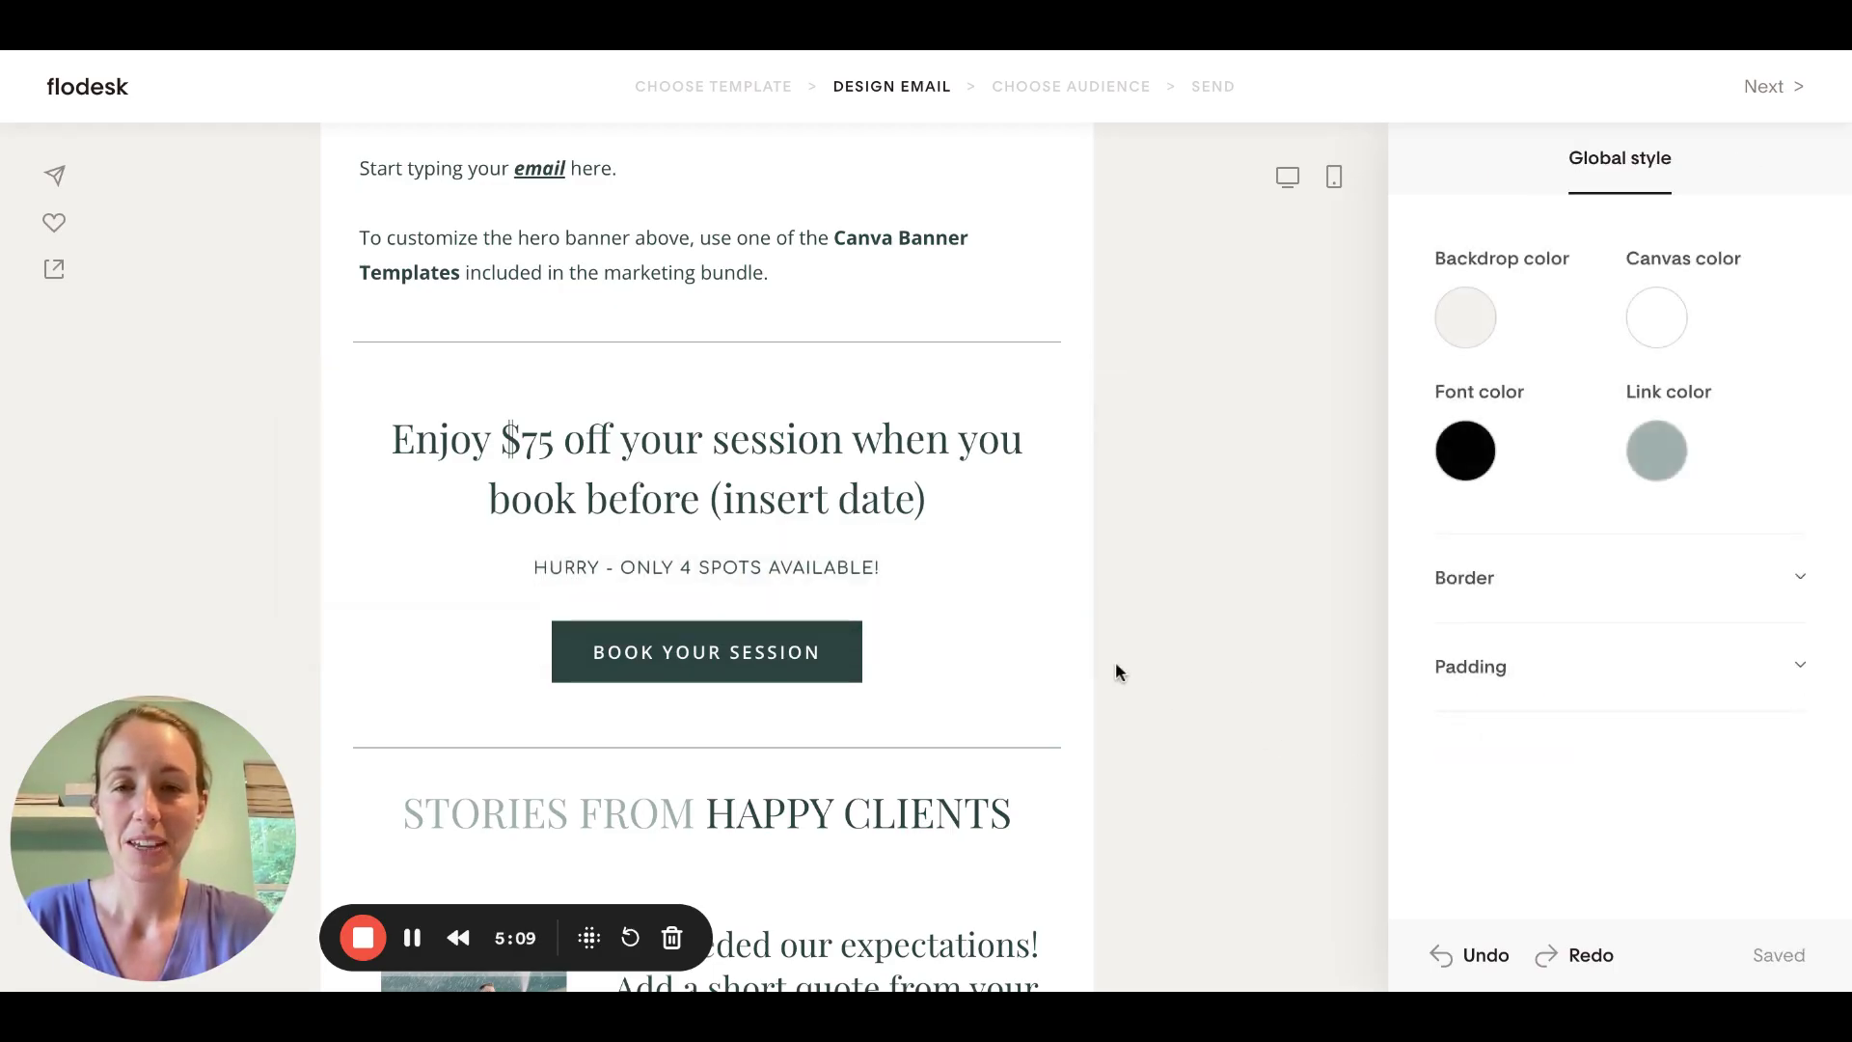
# Change the "BOOK YOUR SESSION" button below the headline to the outlined pill-shaped style, trying the filled pill first
pyautogui.scroll(3, 1114, 662)
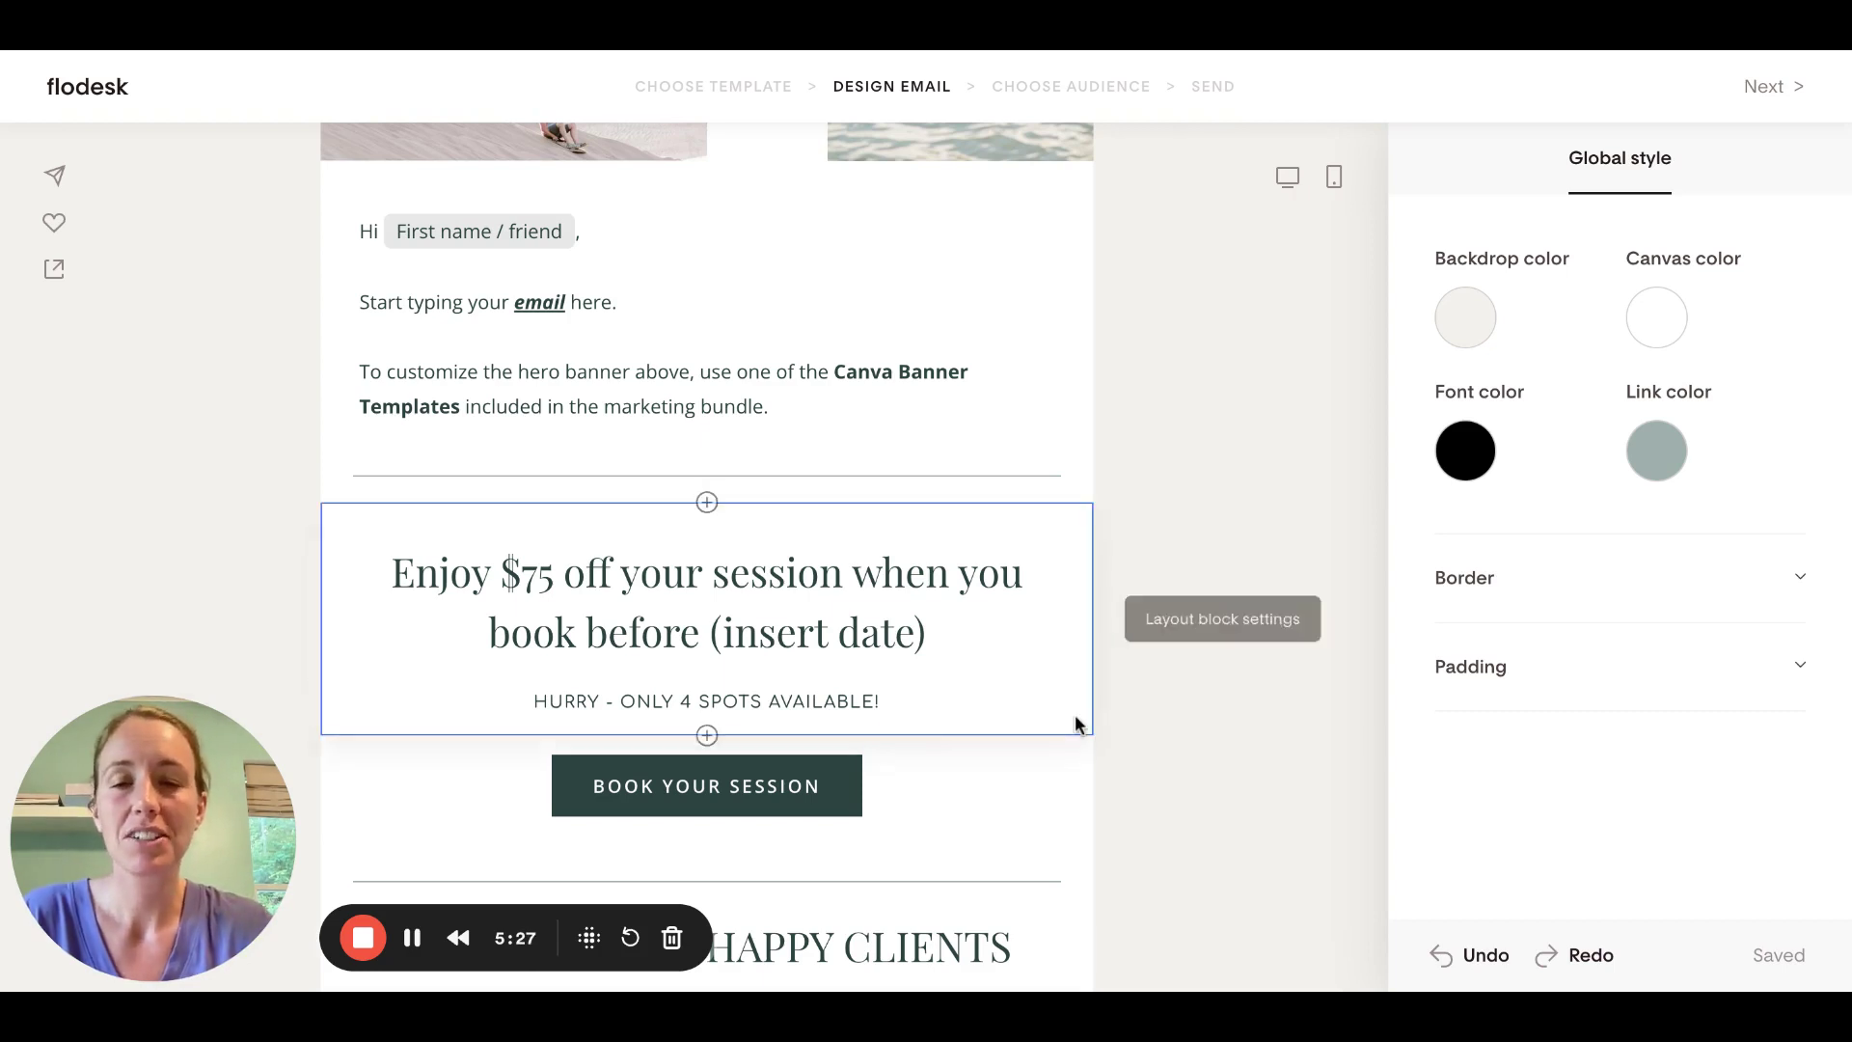
pyautogui.scroll(-2, 1075, 719)
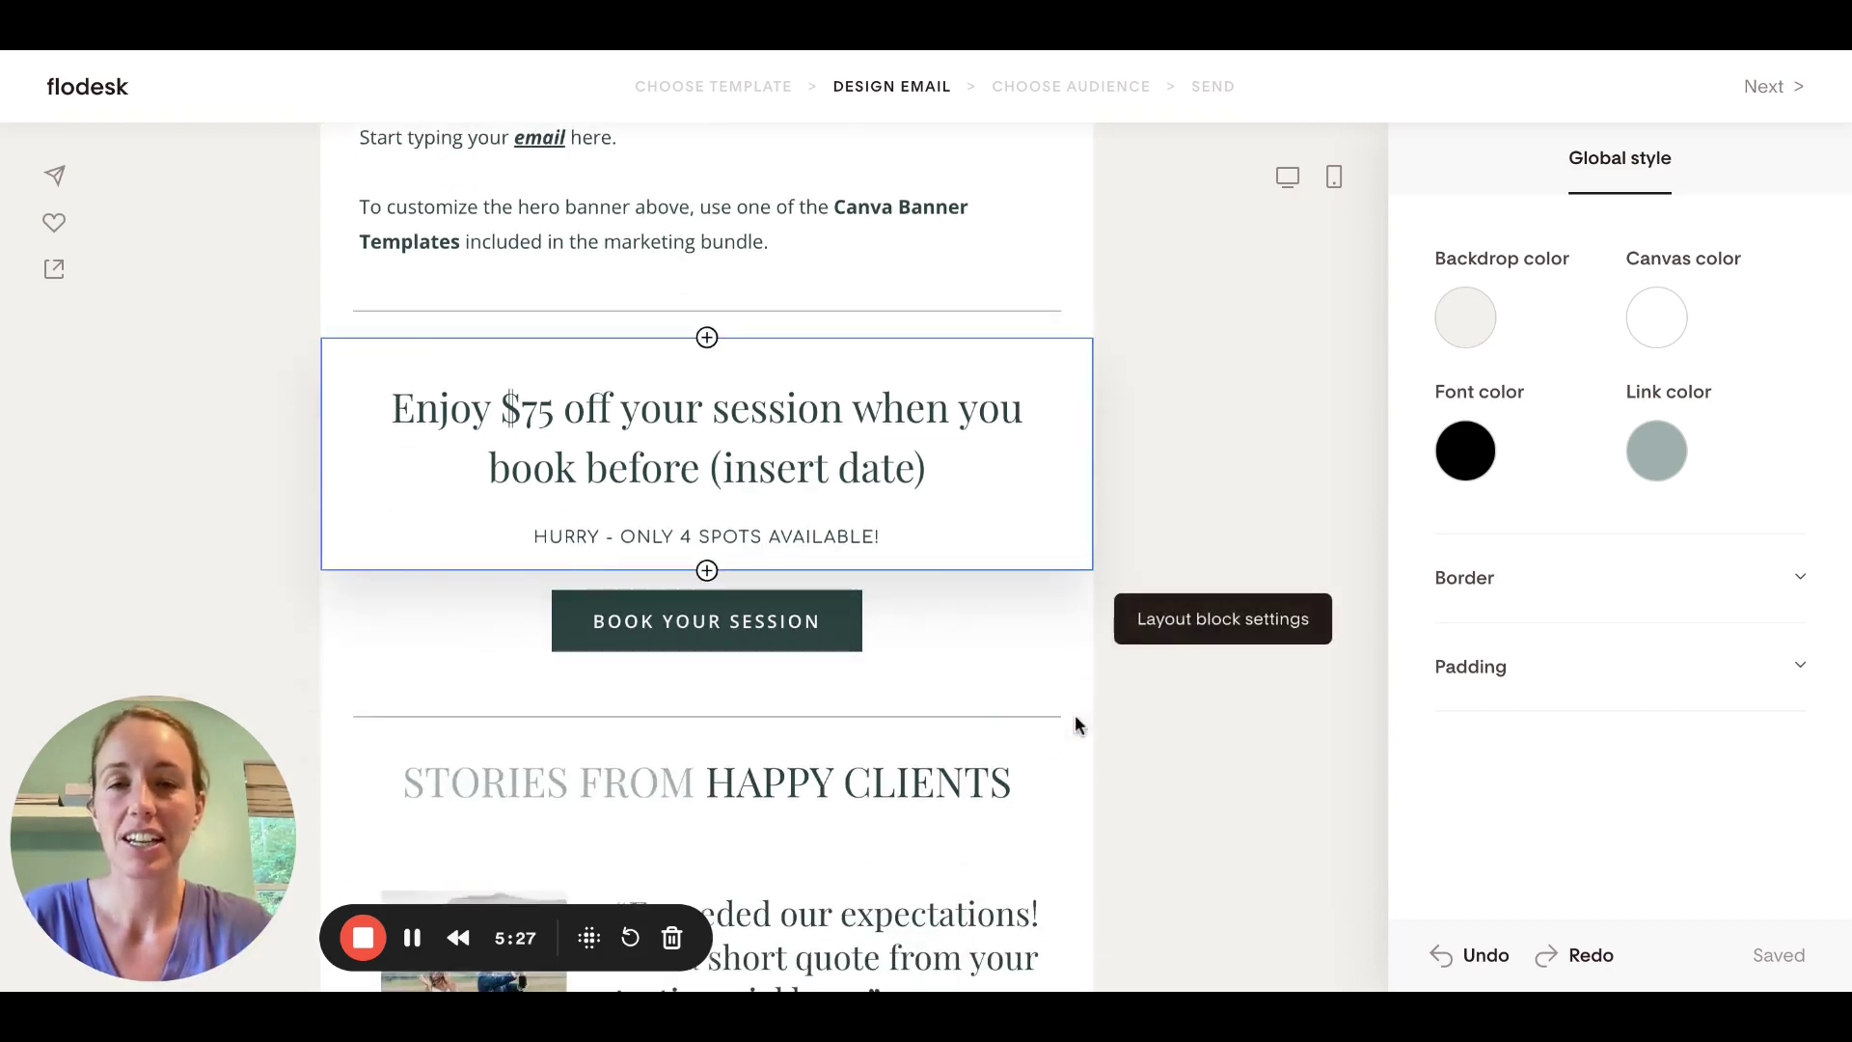
pyautogui.click(882, 627)
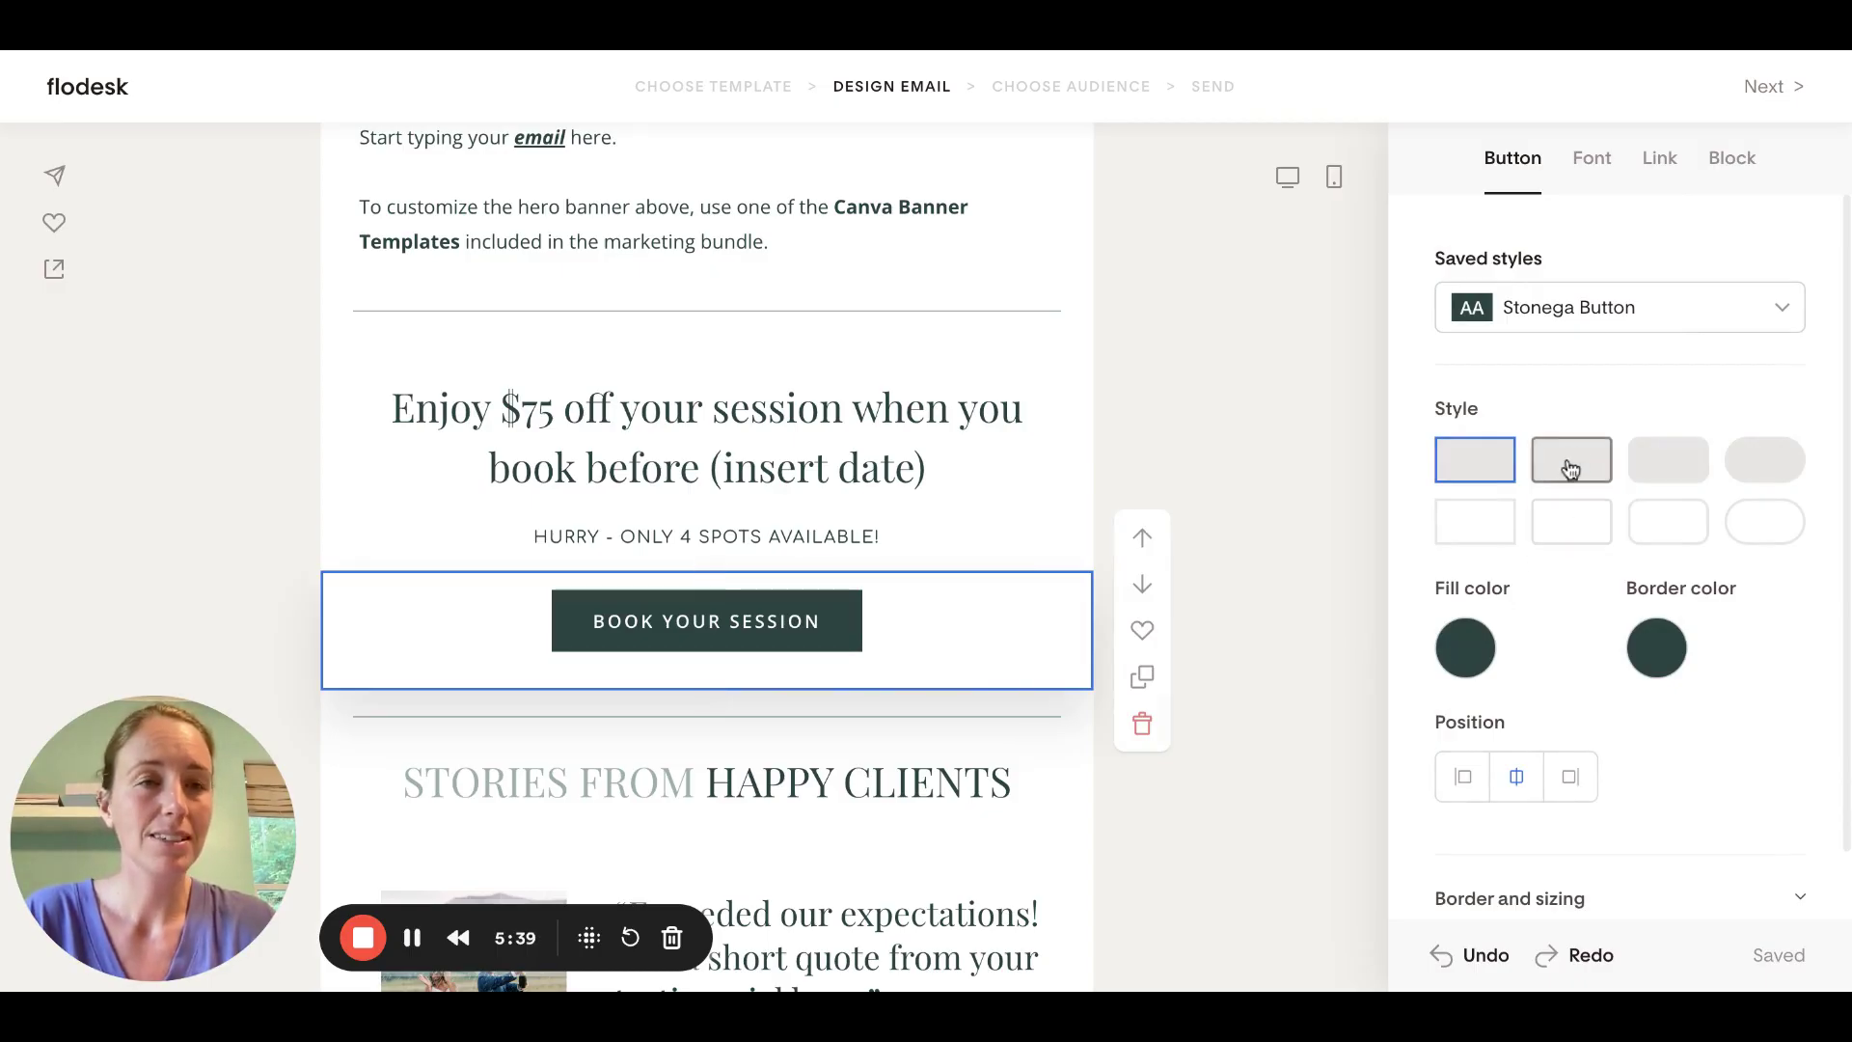
pyautogui.click(1746, 463)
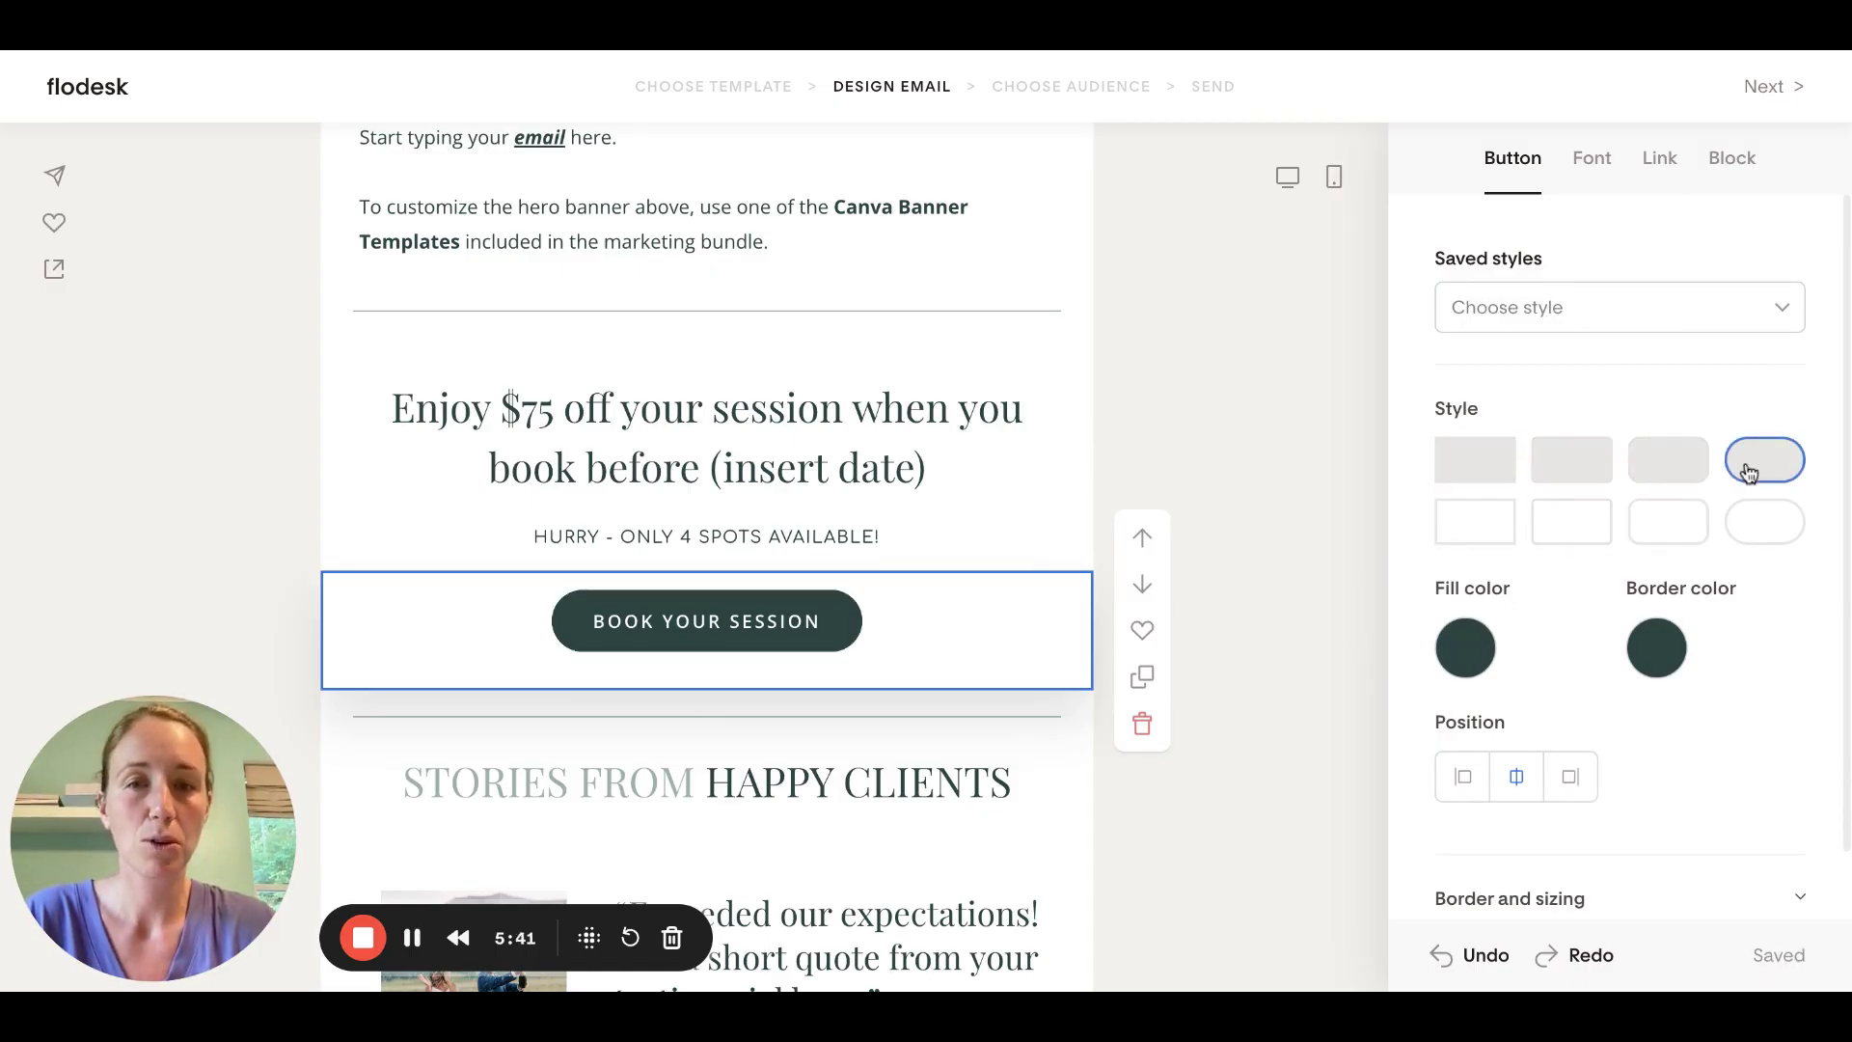
pyautogui.click(1771, 528)
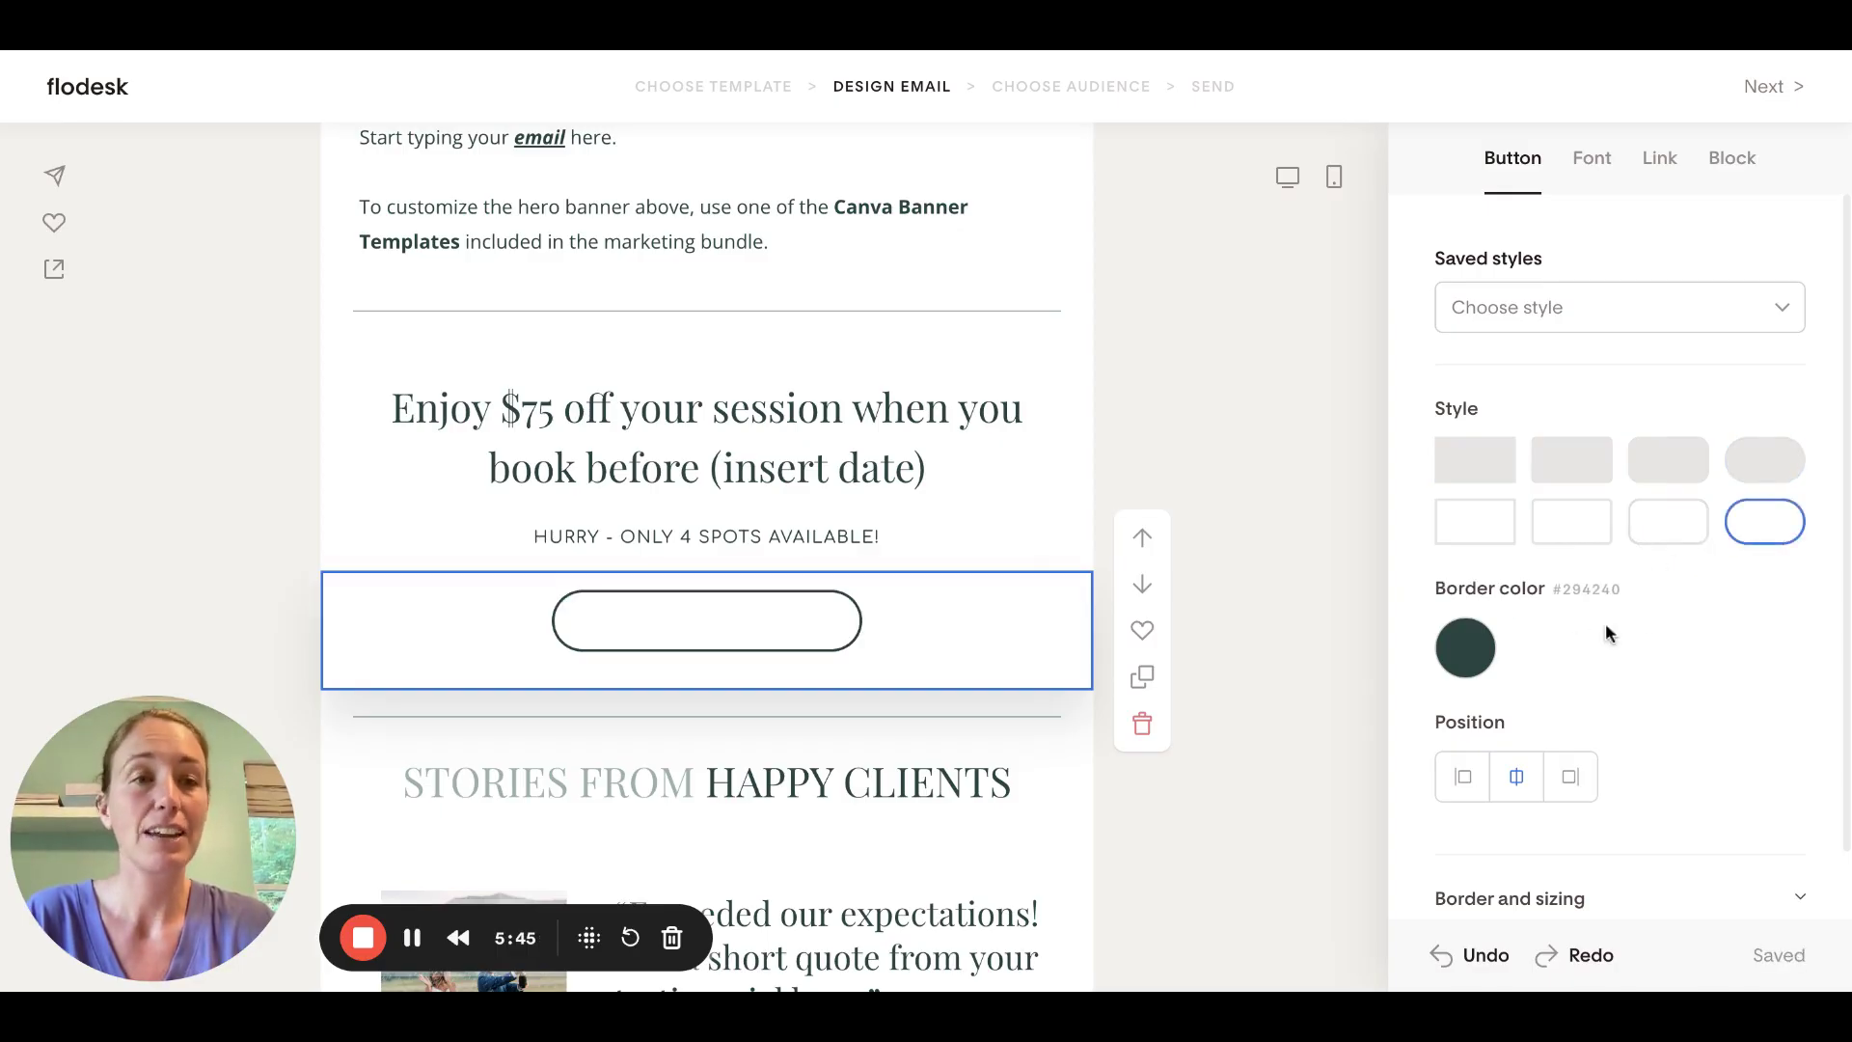
# Try dark teal #1A4B52 on the "BOOK YOUR SESSION" button text and set its font color to black #000000
pyautogui.tripleClick(792, 623)
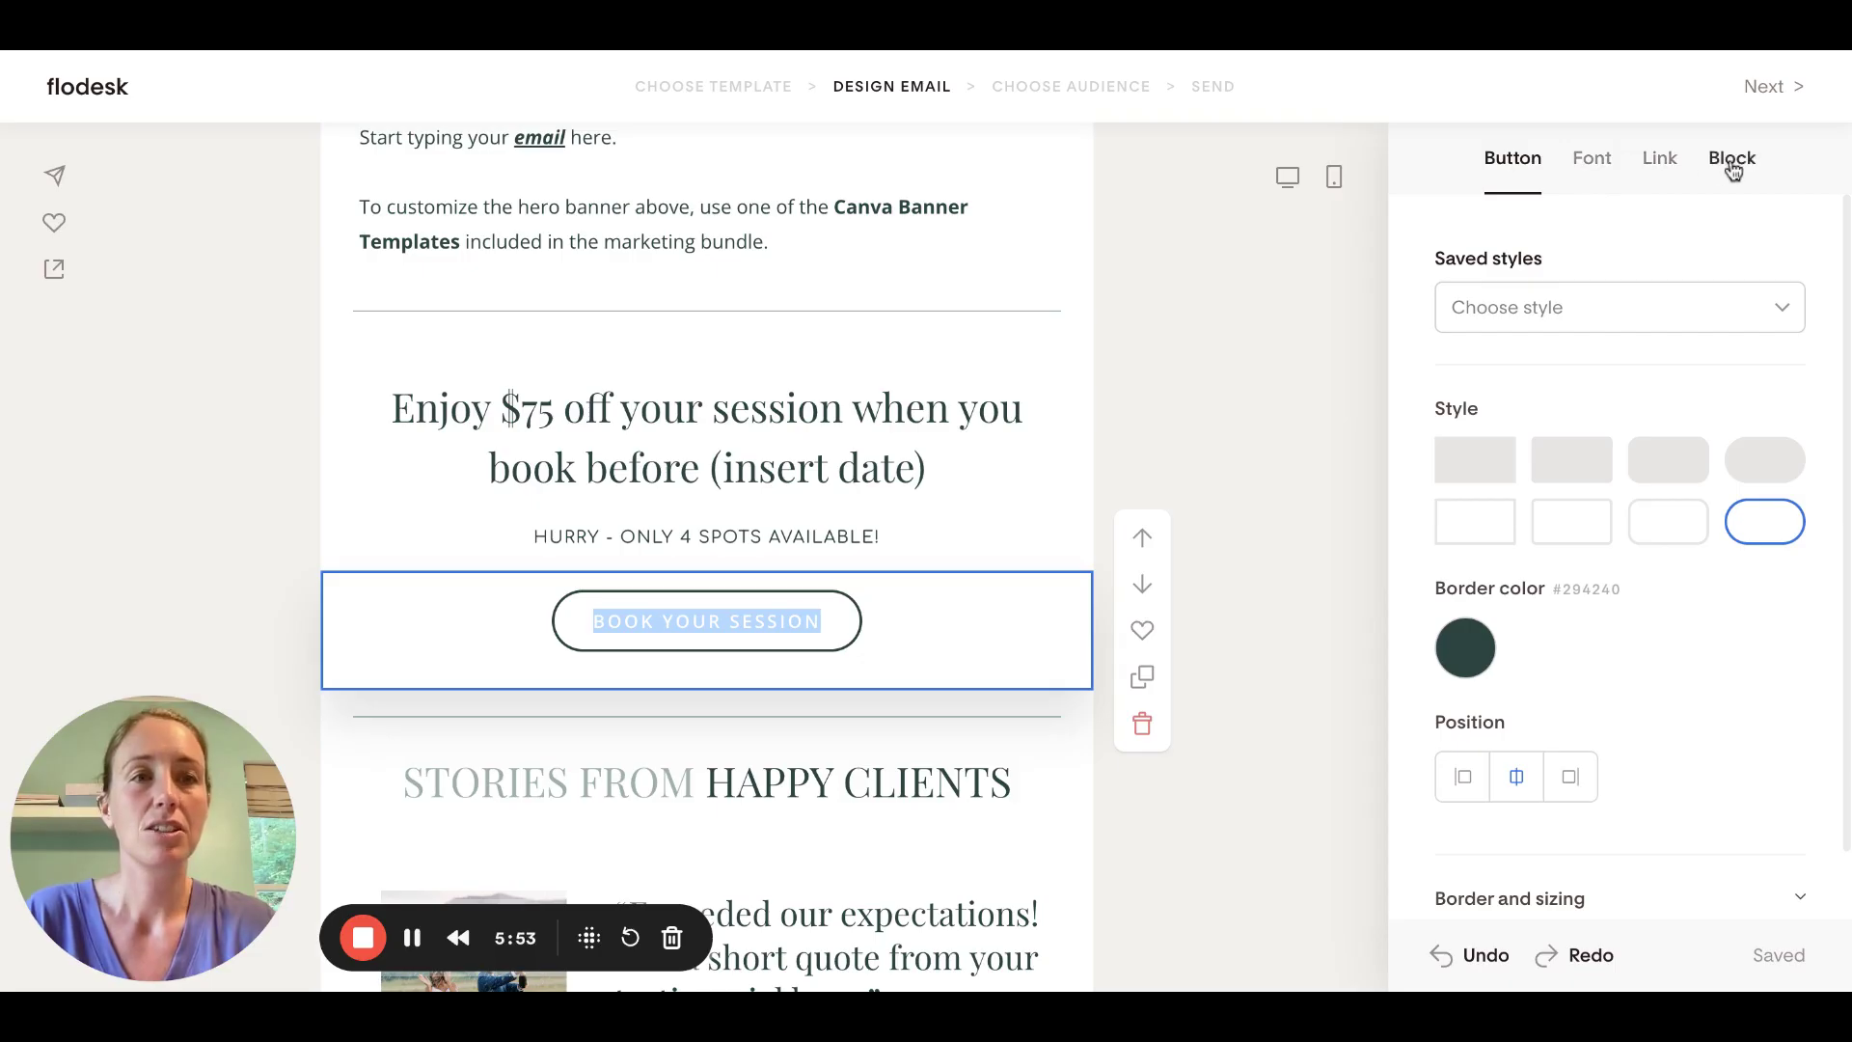
pyautogui.scroll(-2, 1501, 496)
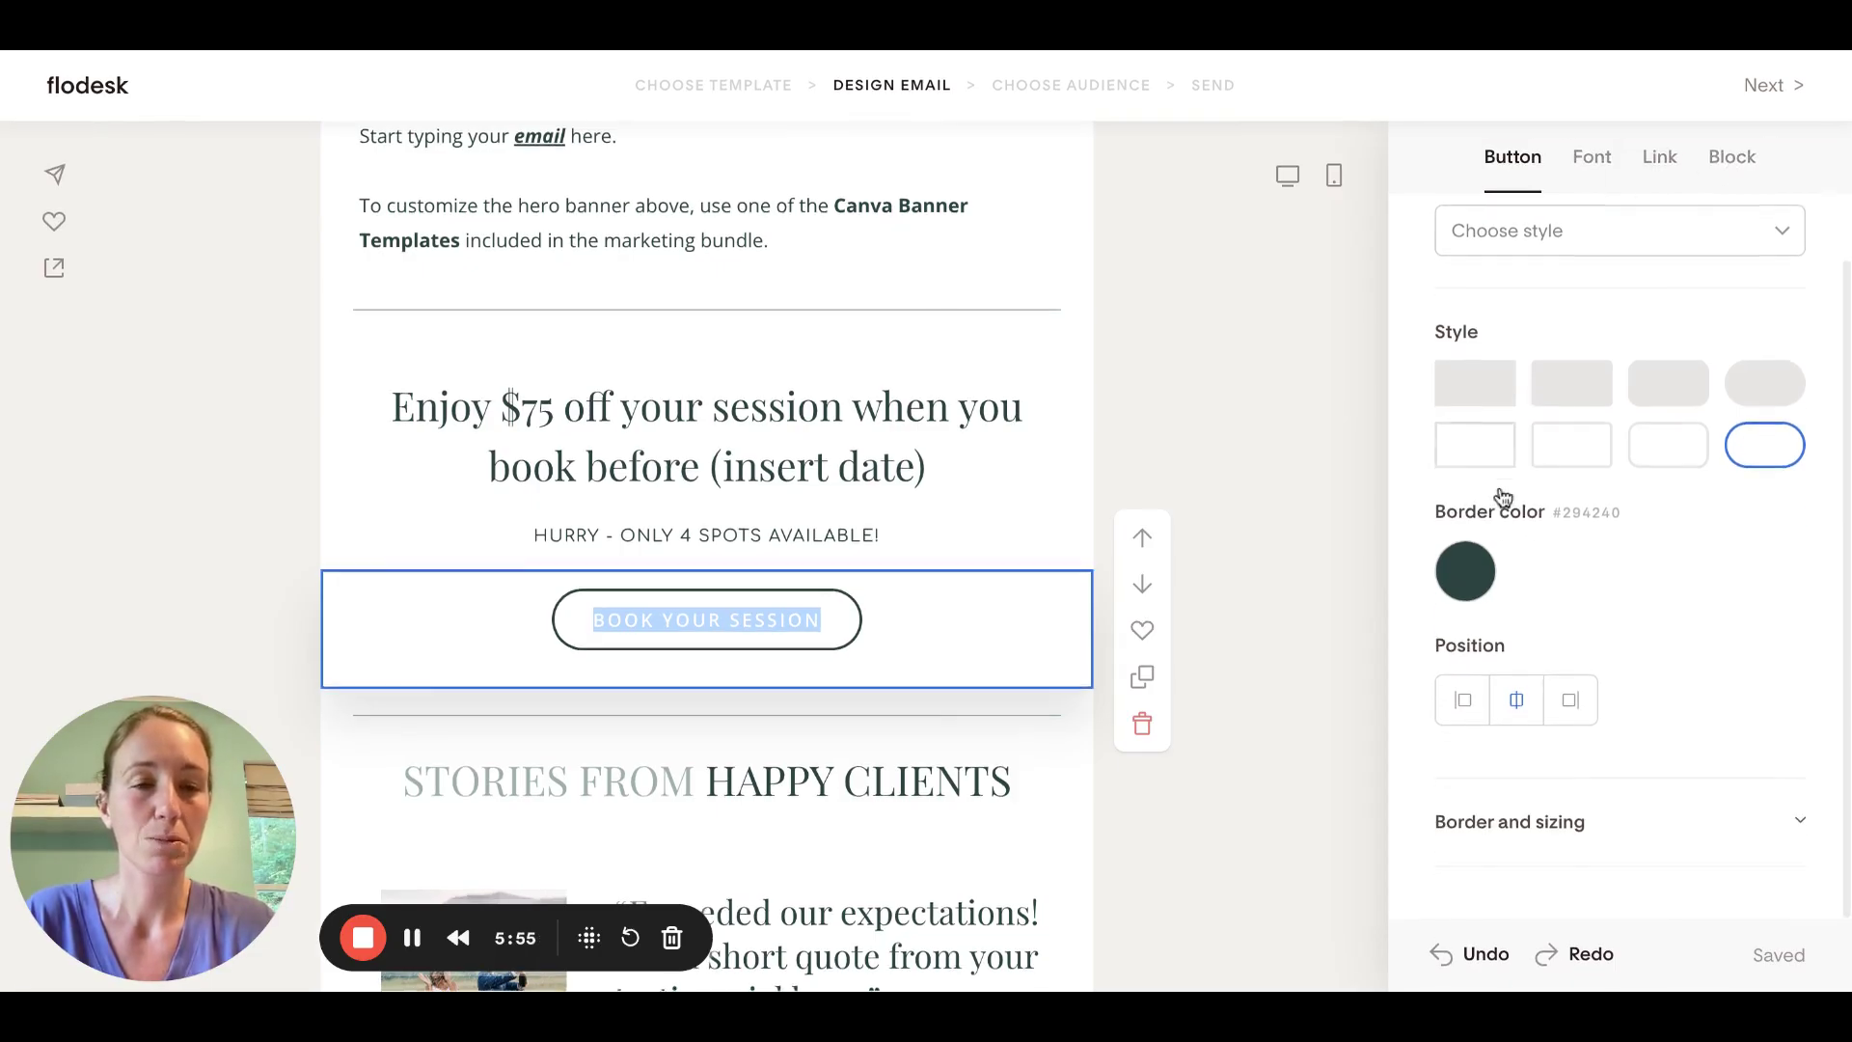
pyautogui.scroll(2, 1503, 497)
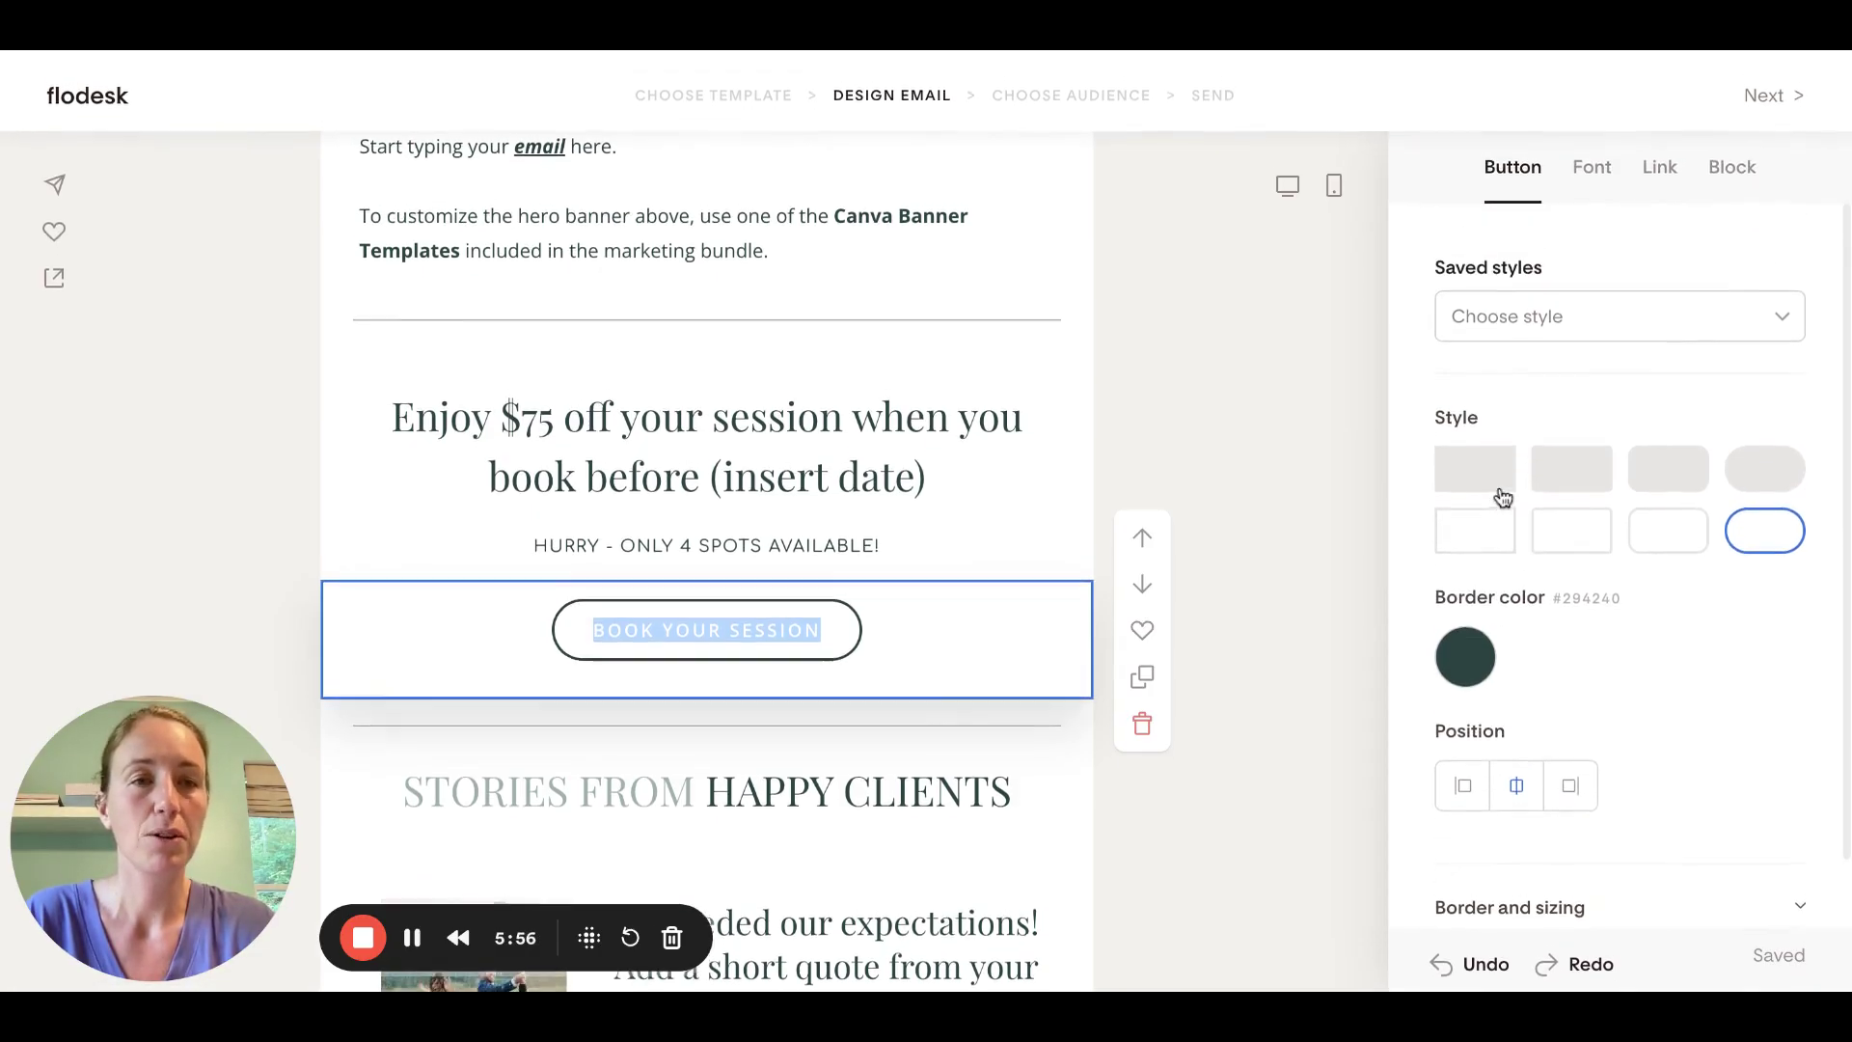
pyautogui.click(1587, 164)
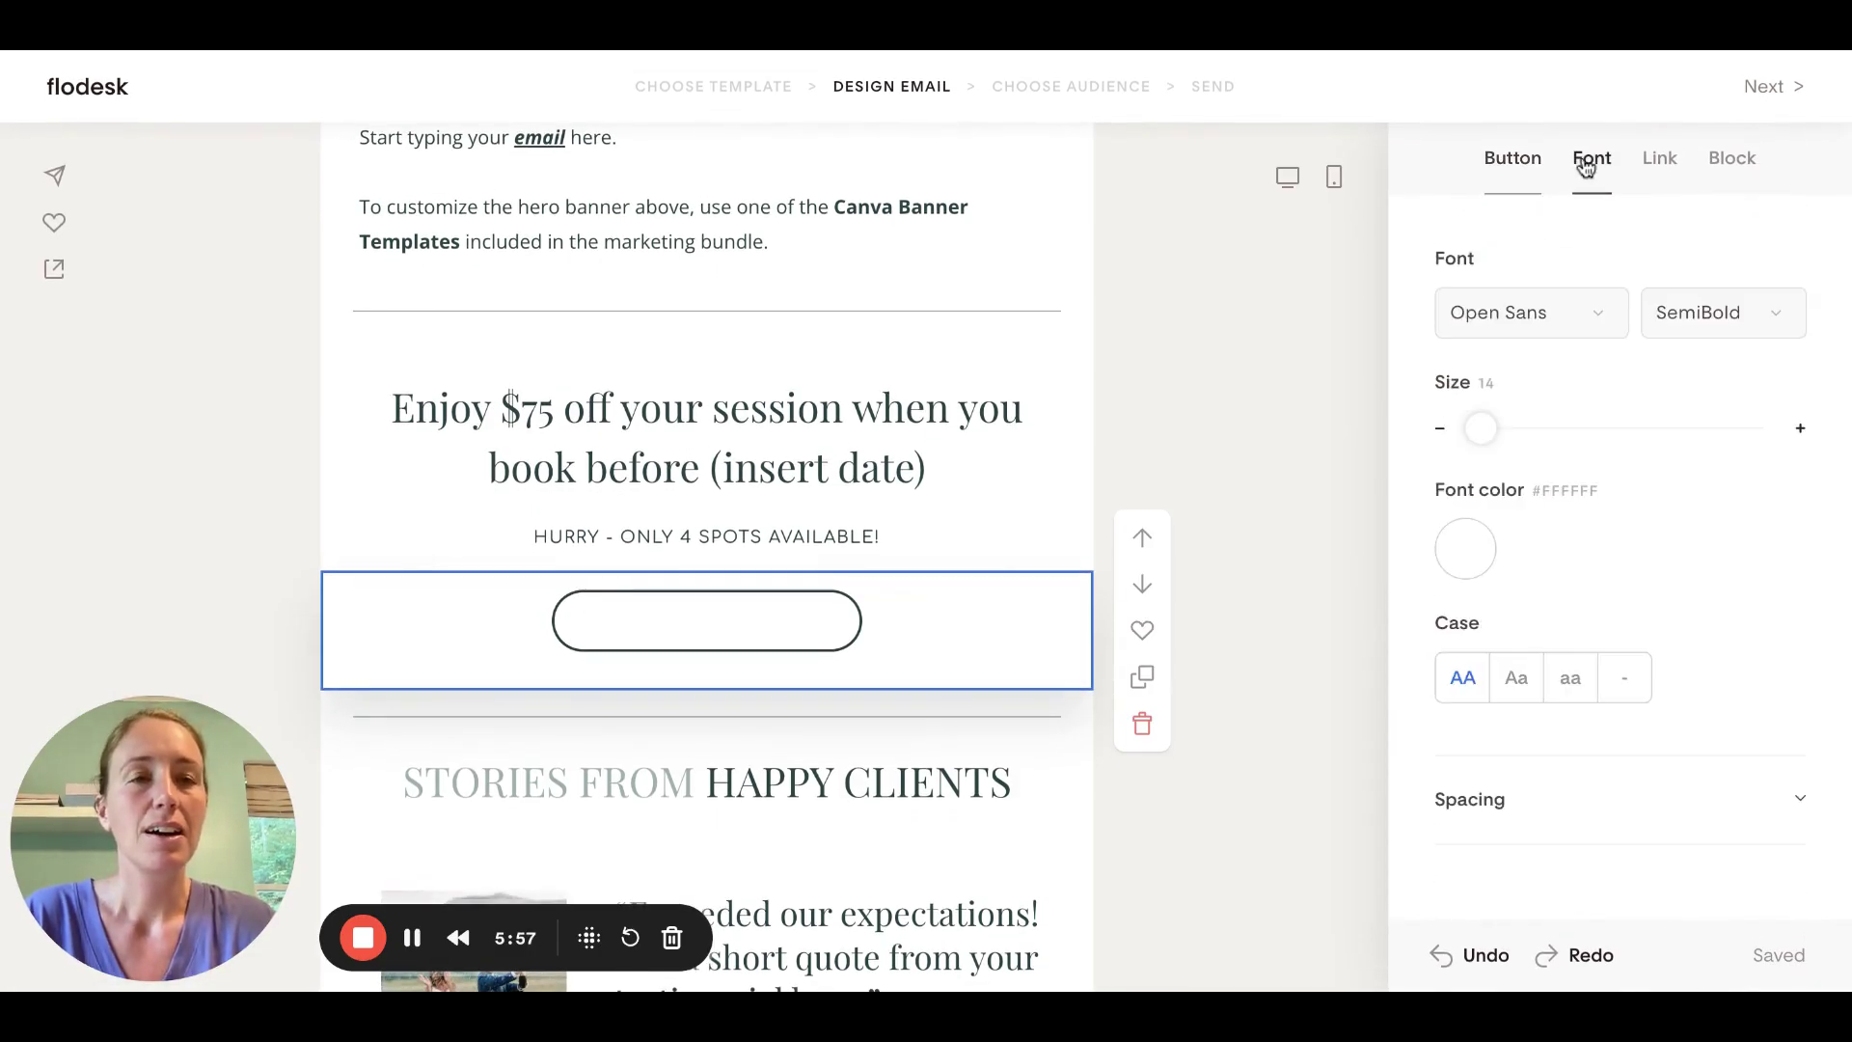
pyautogui.click(1453, 565)
pyautogui.click(1558, 743)
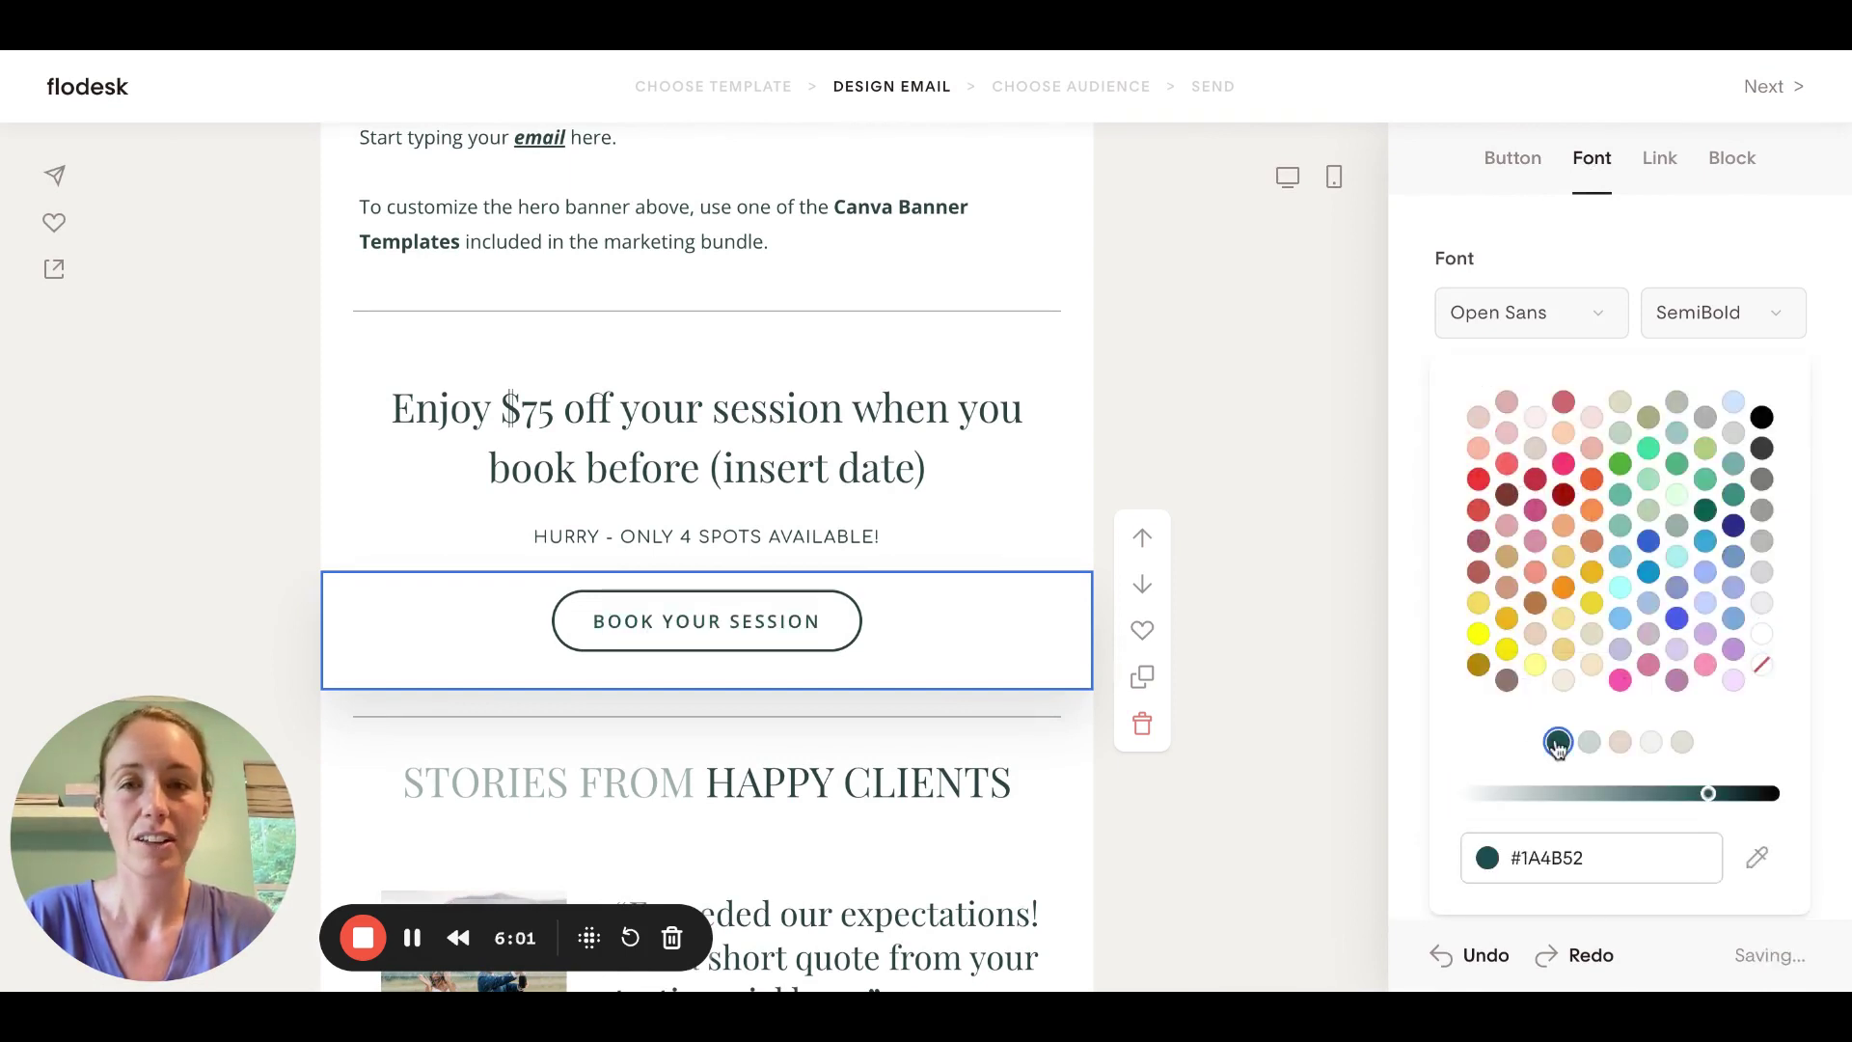
pyautogui.click(1763, 417)
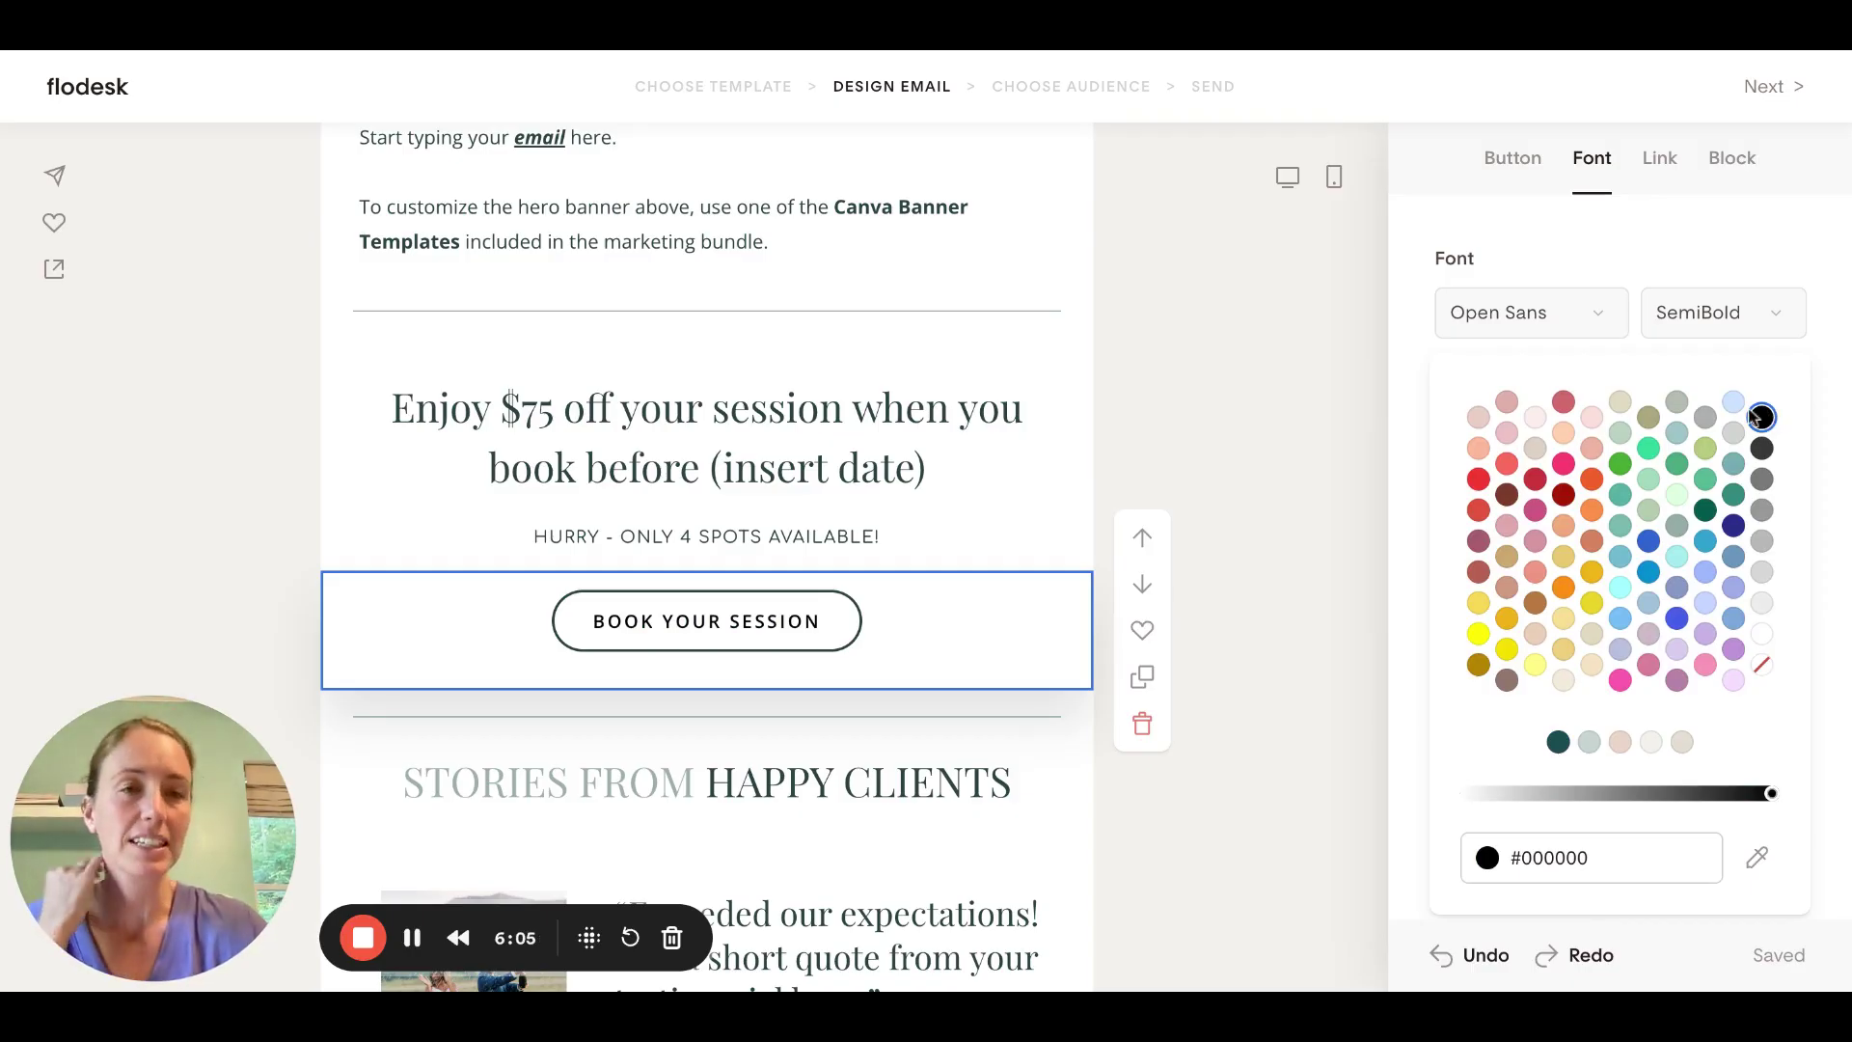
pyautogui.click(1550, 259)
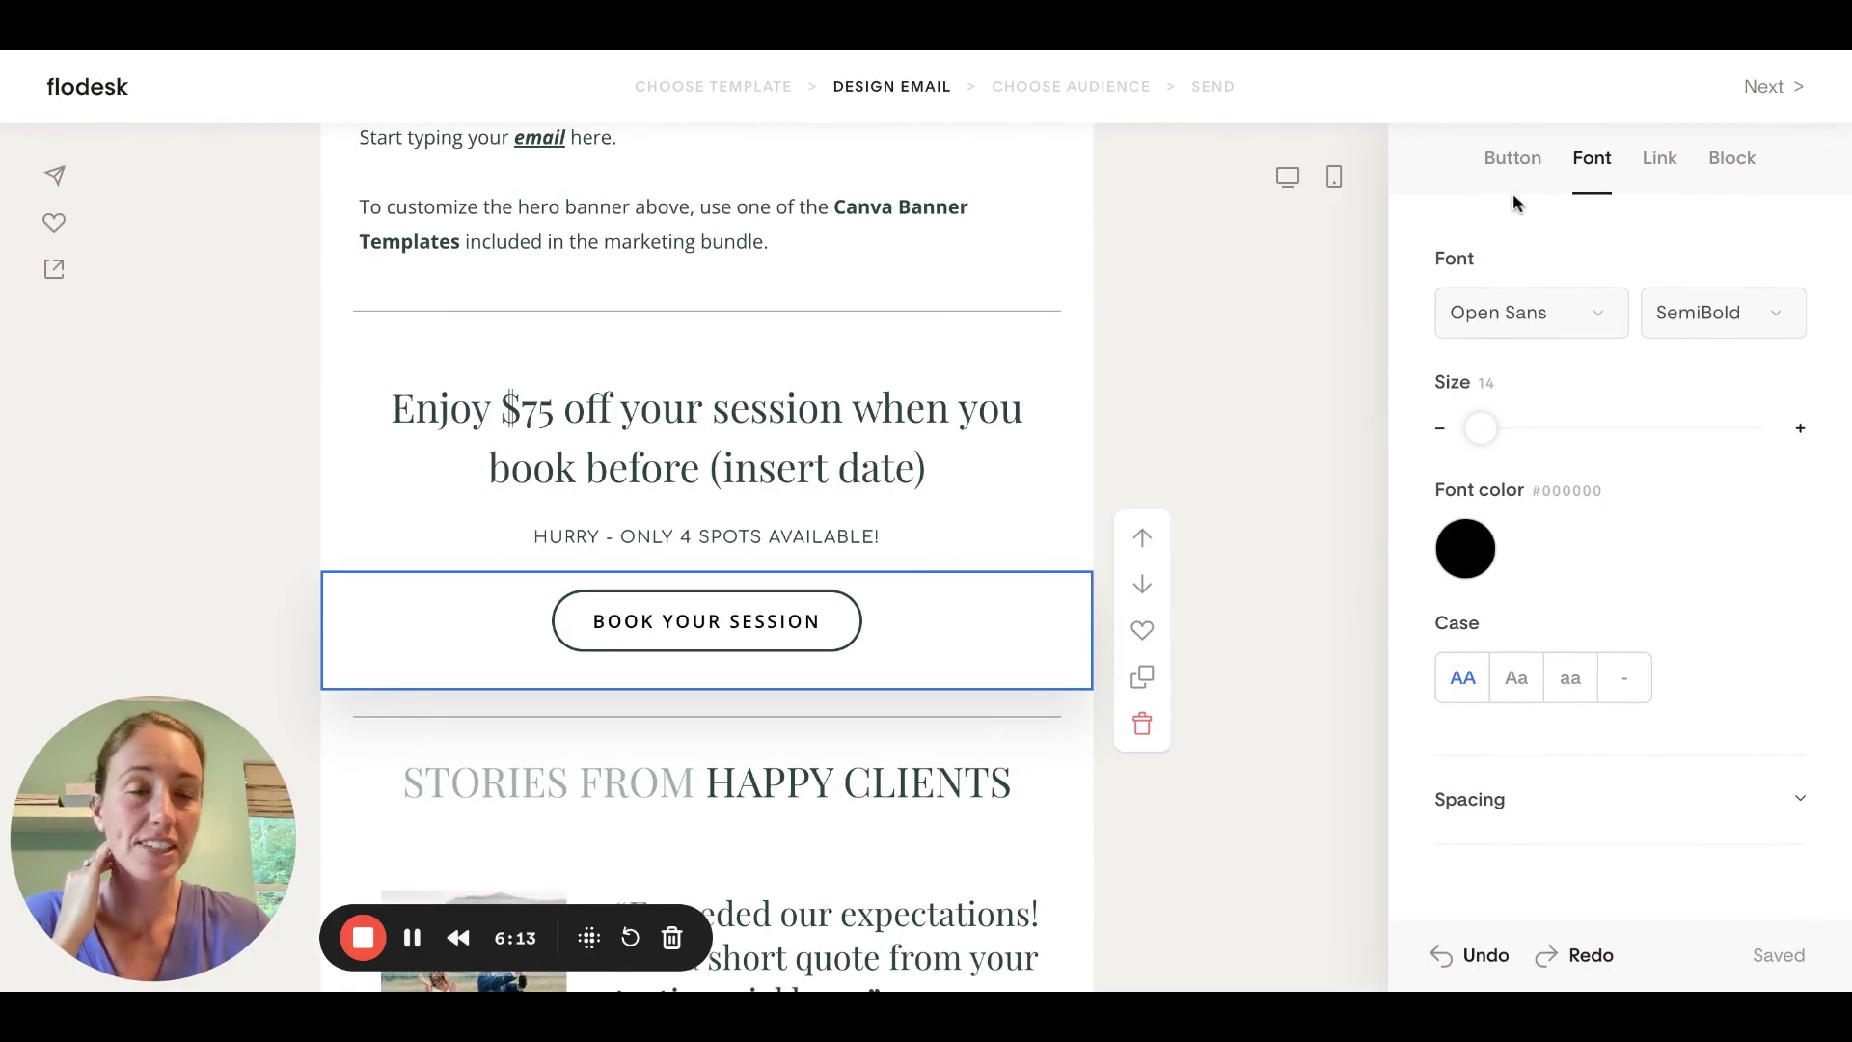
# Review the saved button styles and the option to save this button's style, without choosing any
pyautogui.click(1515, 158)
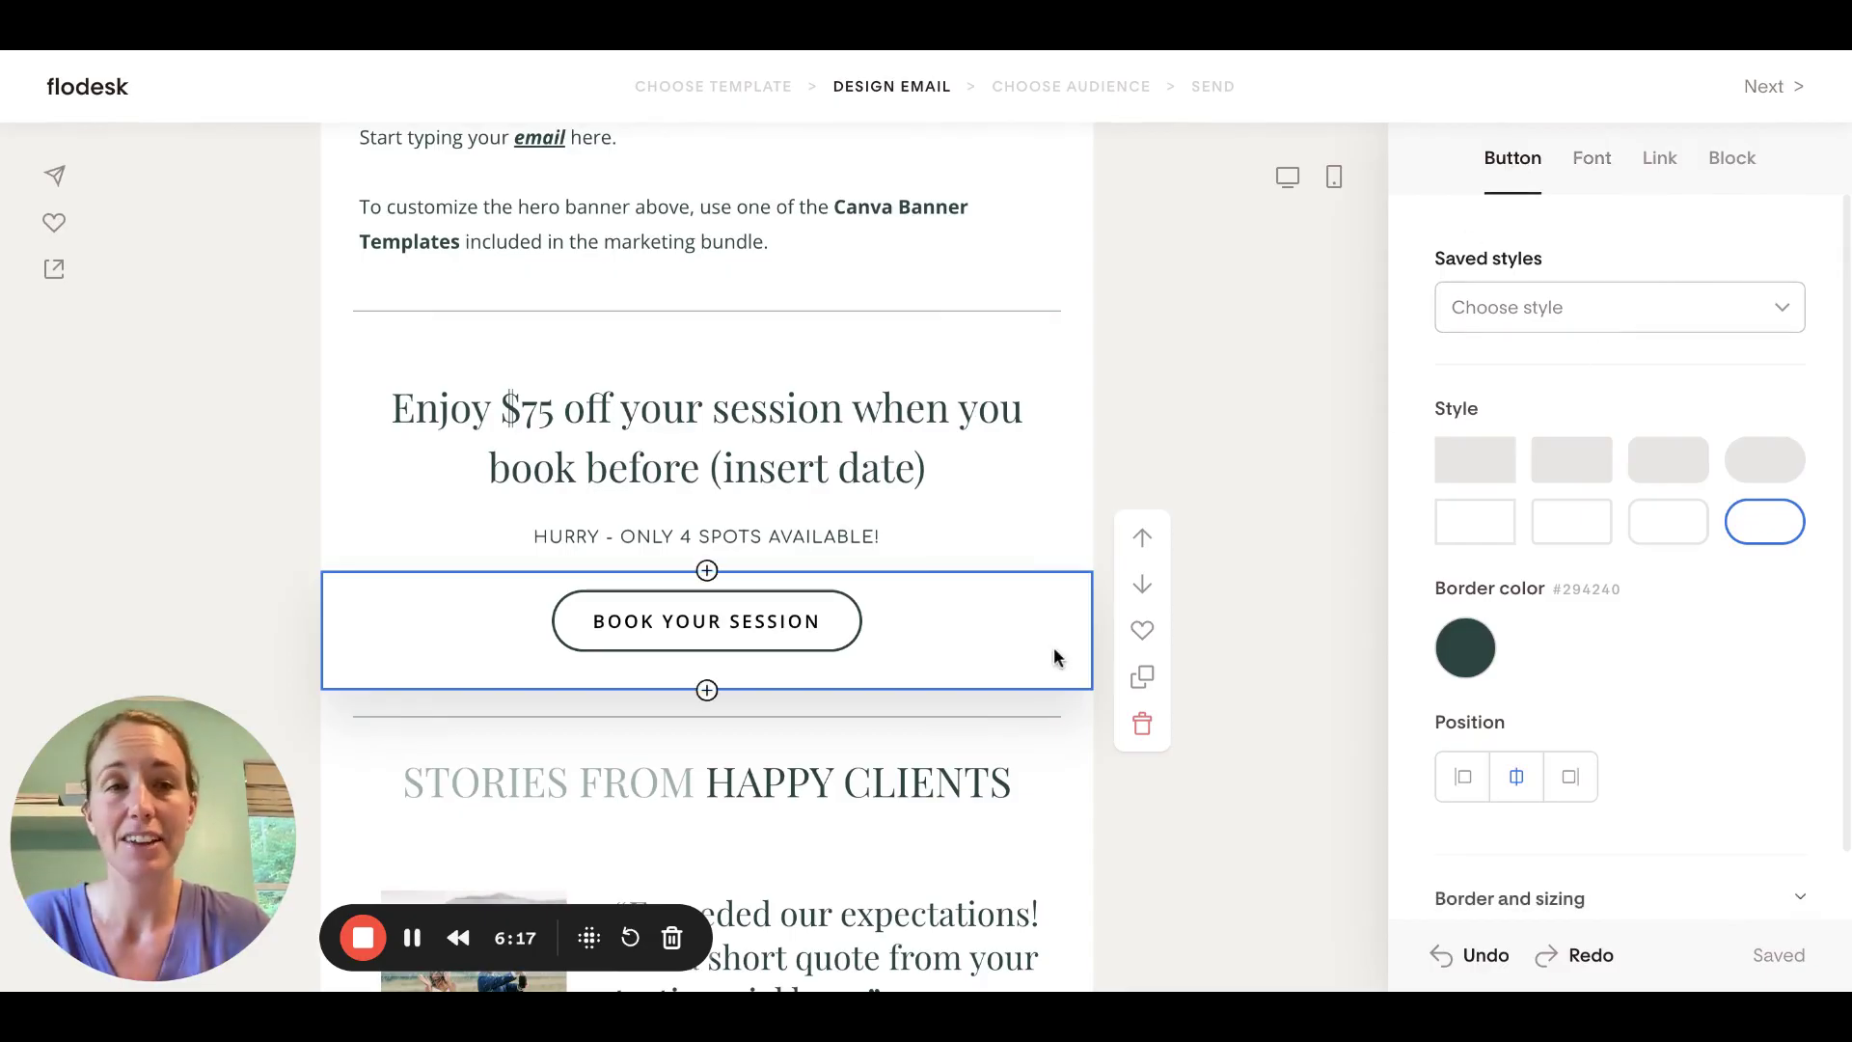
pyautogui.click(1565, 301)
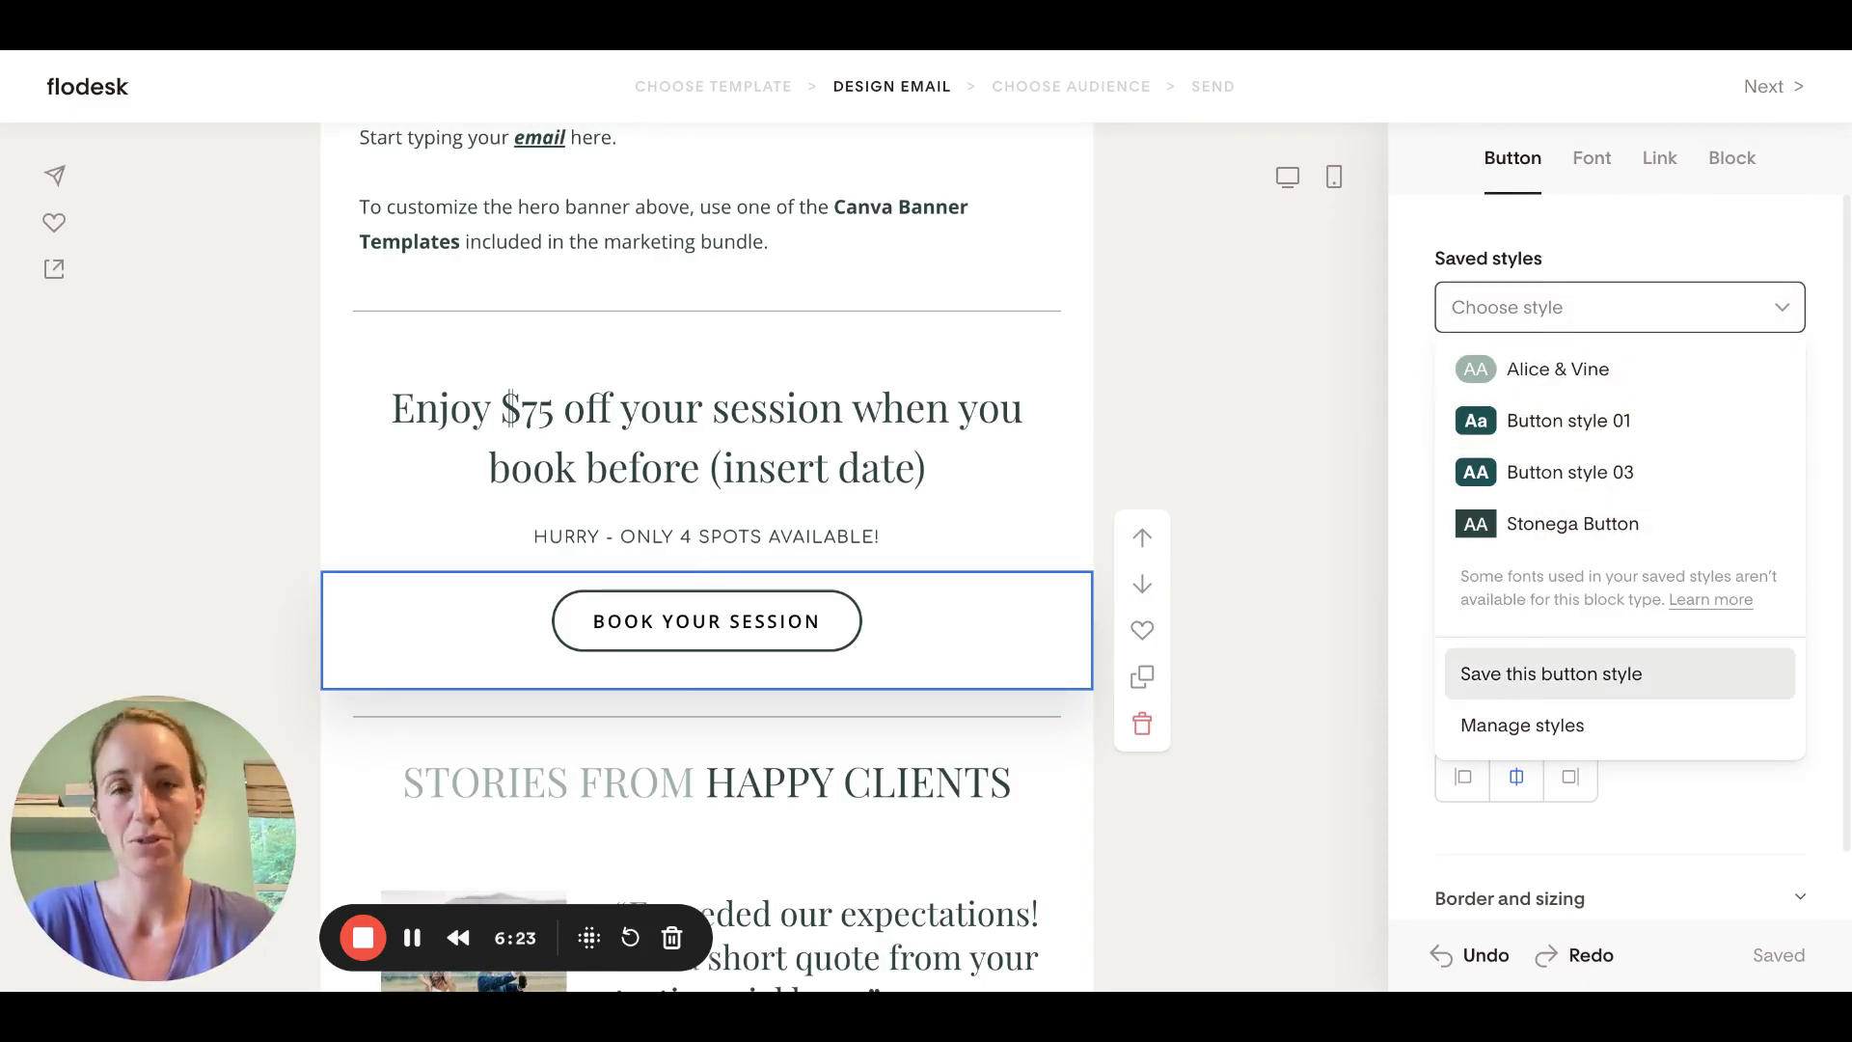
pyautogui.click(1648, 247)
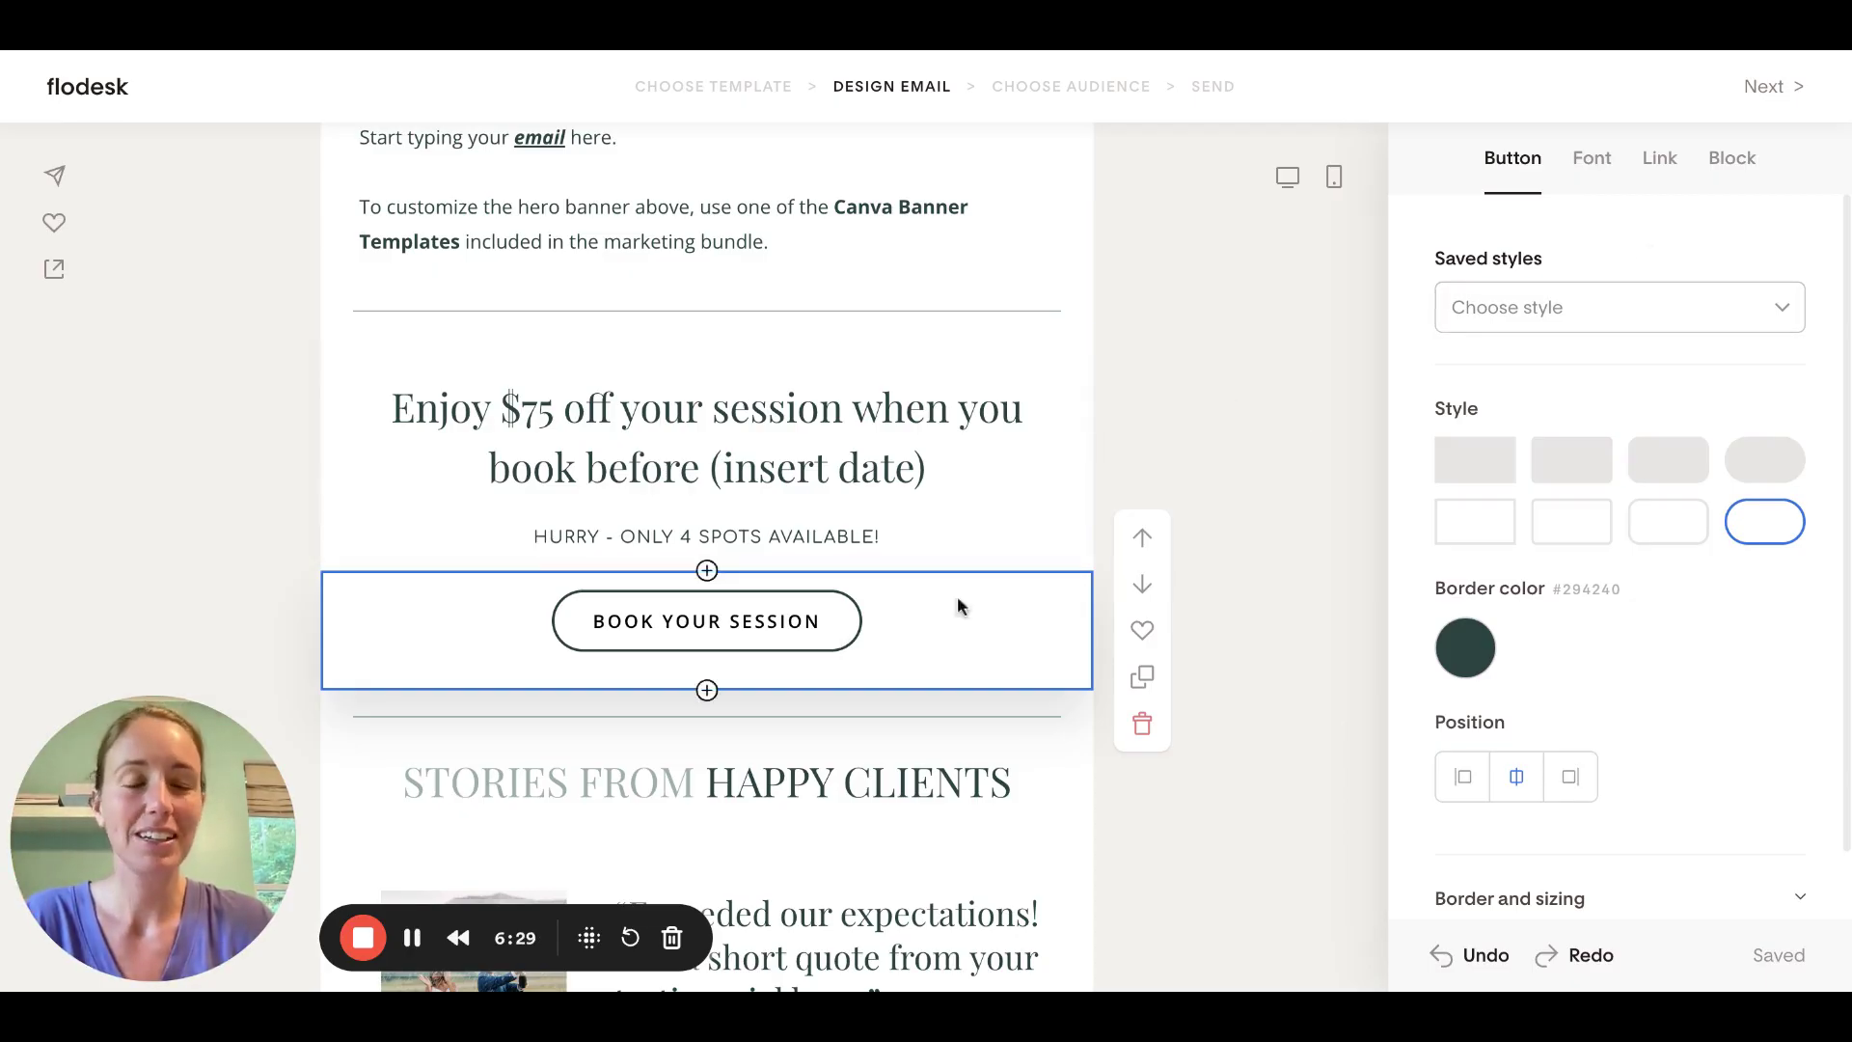
# Examine the button's link options for a URL and for an attached file, leaving both empty
pyautogui.click(1668, 171)
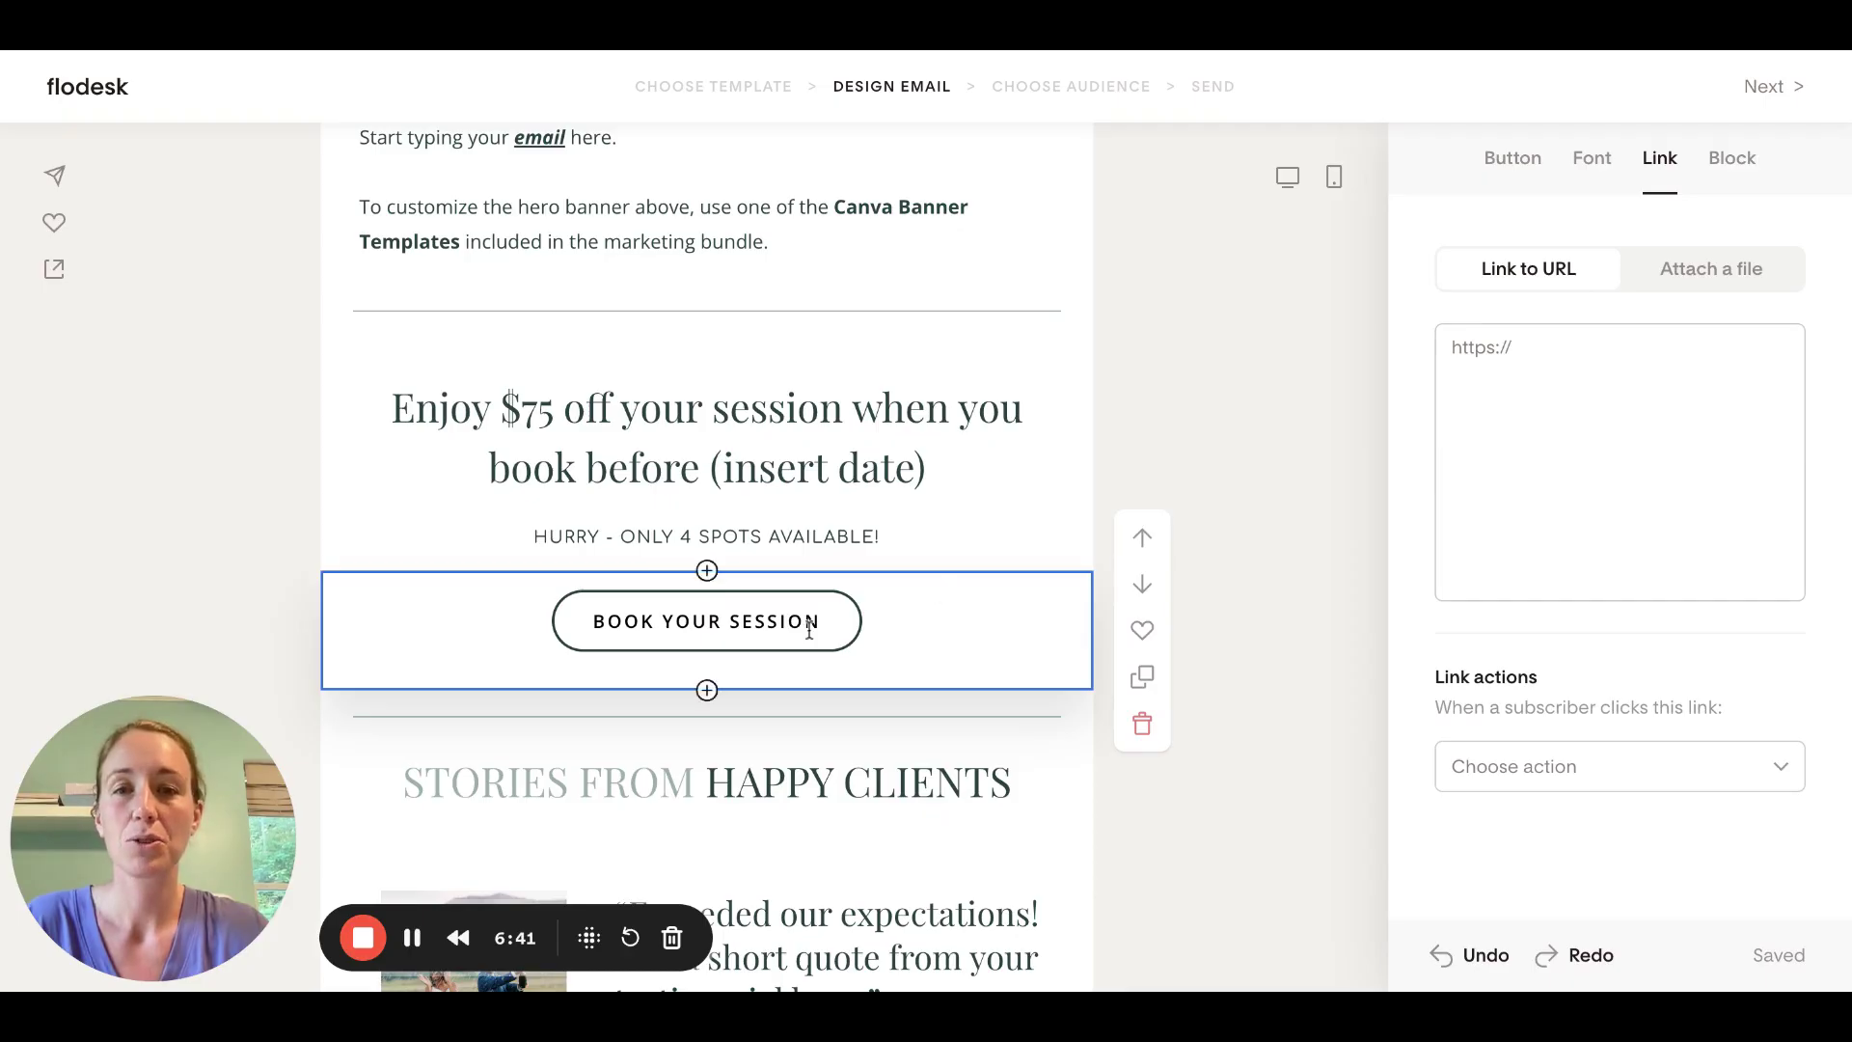
pyautogui.click(1624, 343)
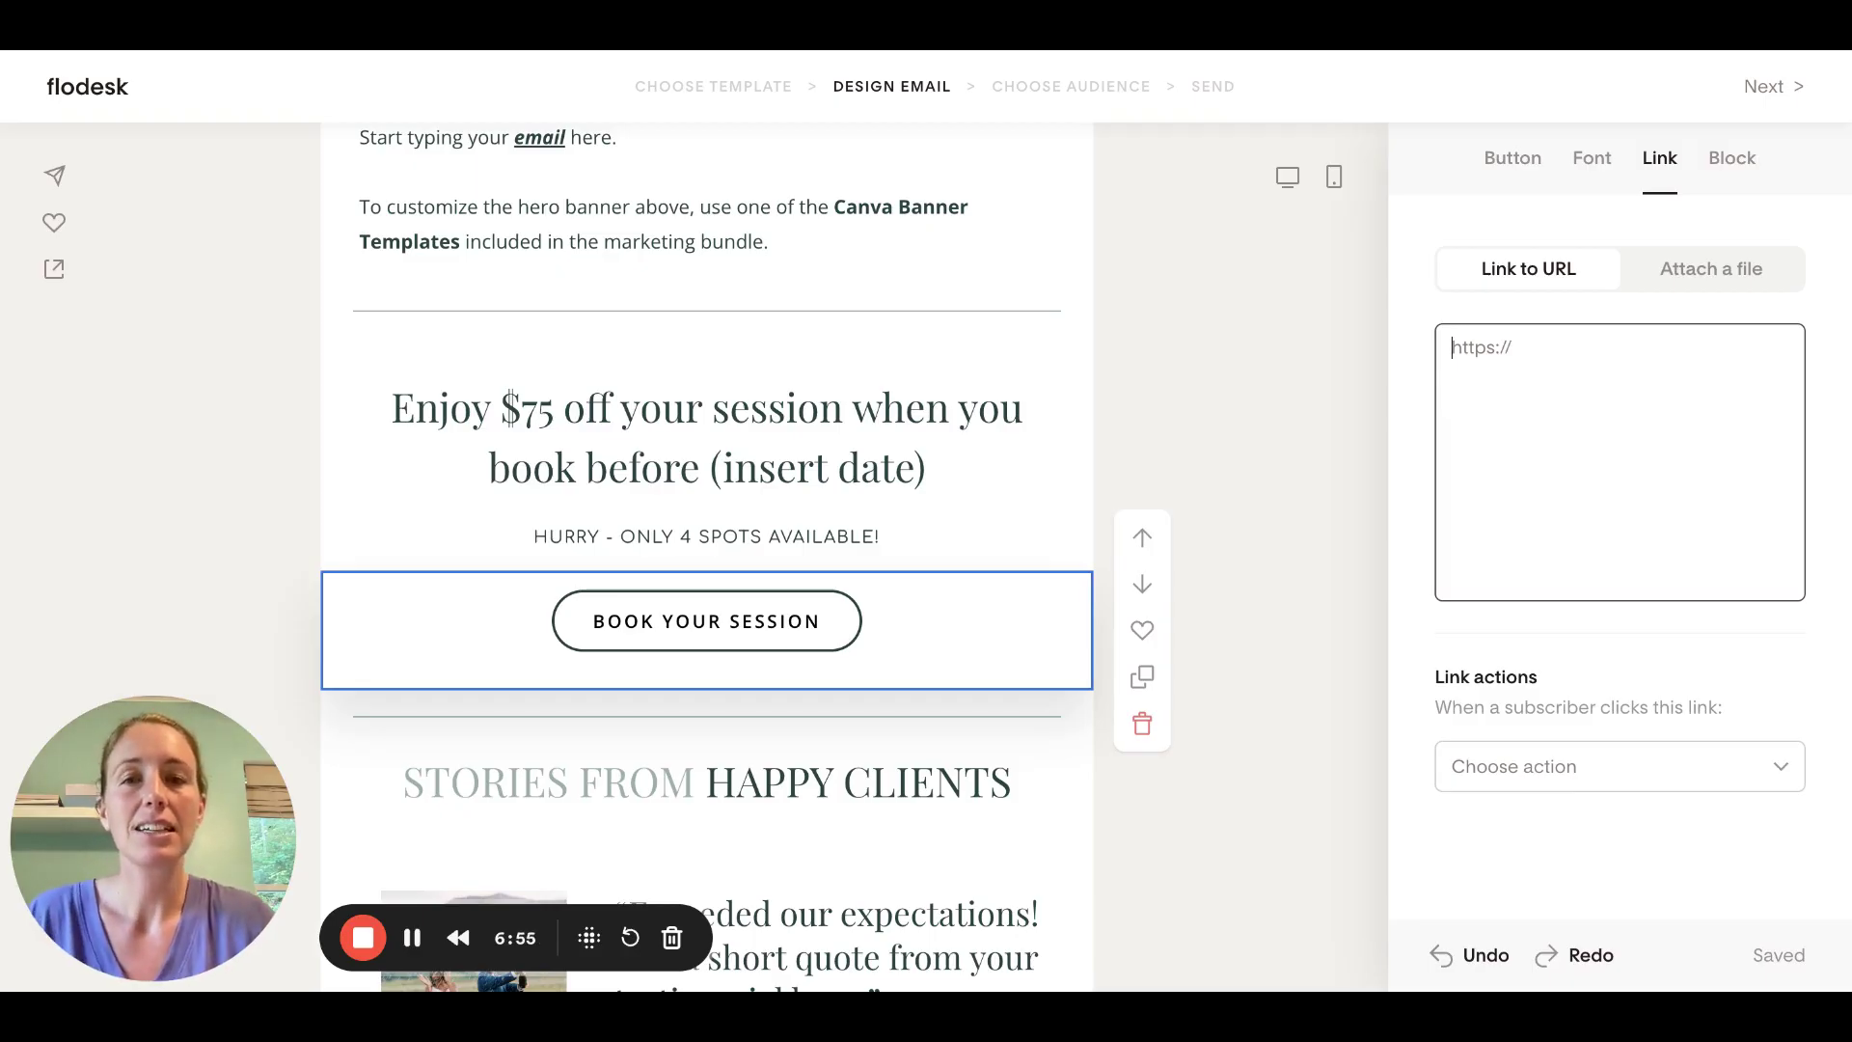
pyautogui.click(1700, 278)
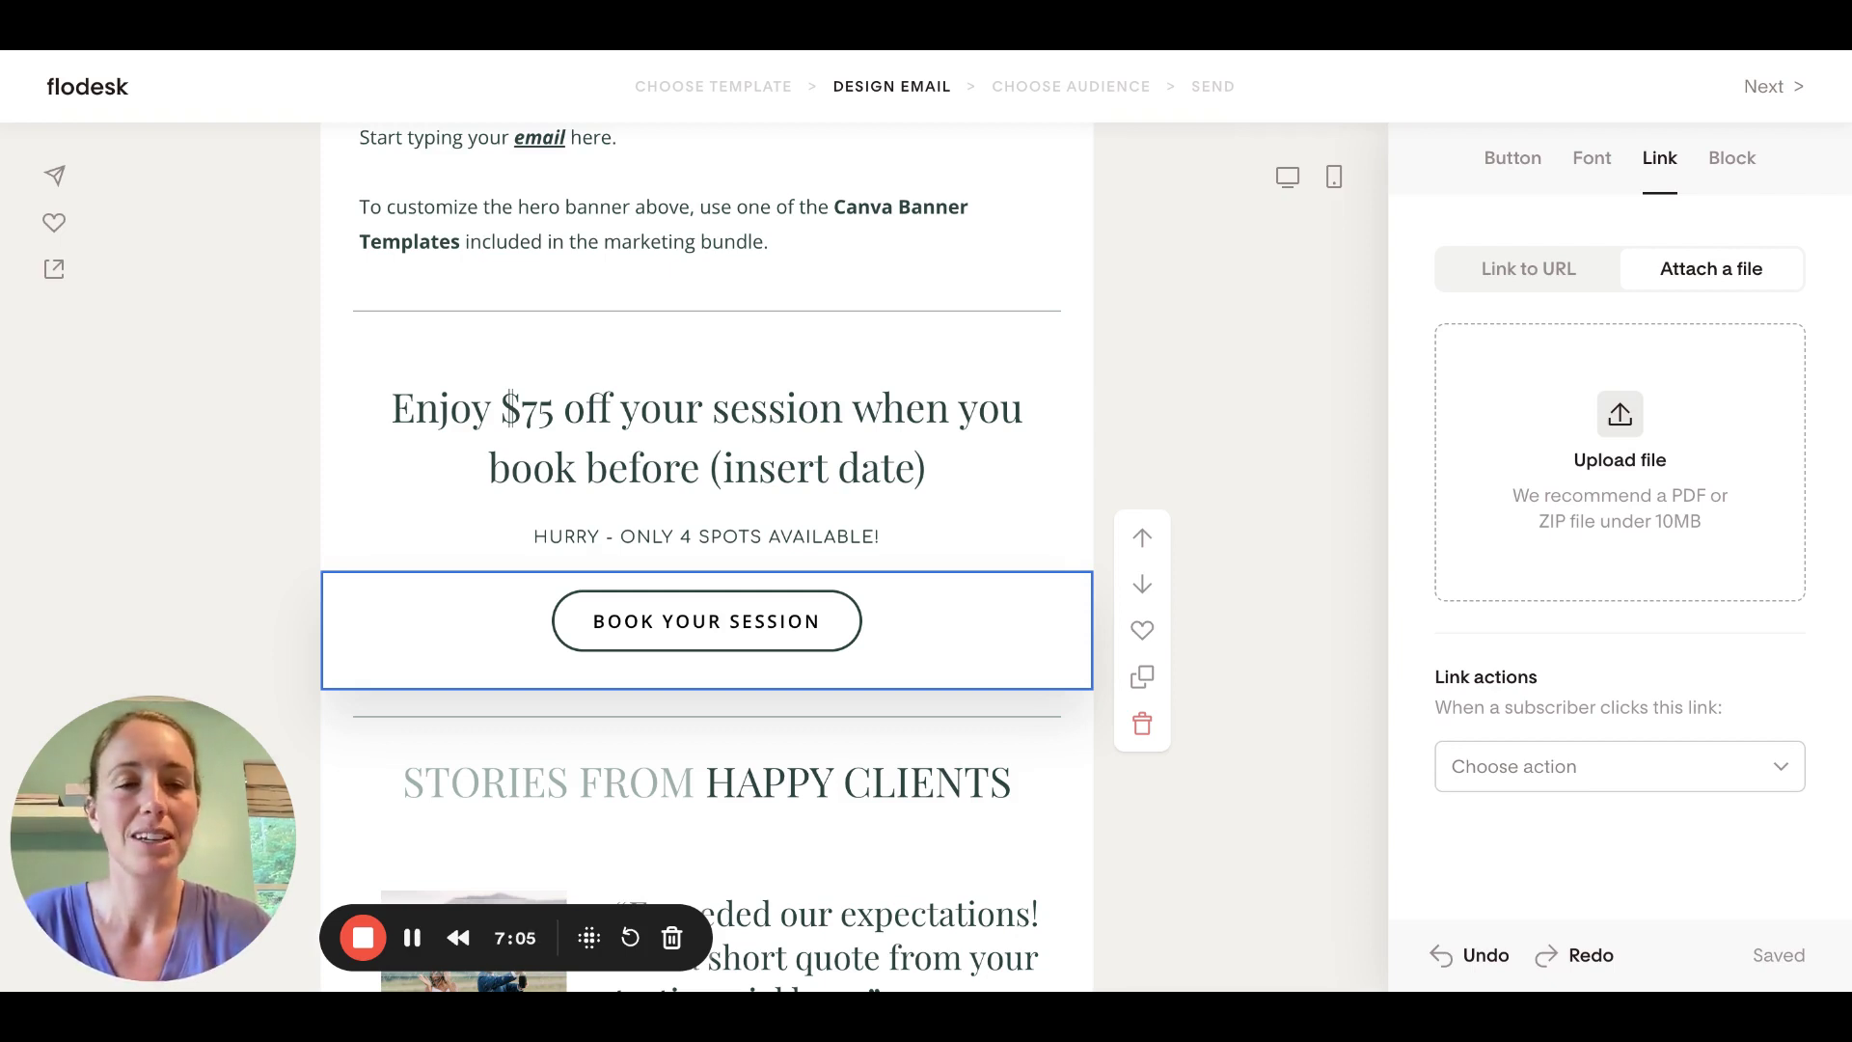
pyautogui.click(1204, 473)
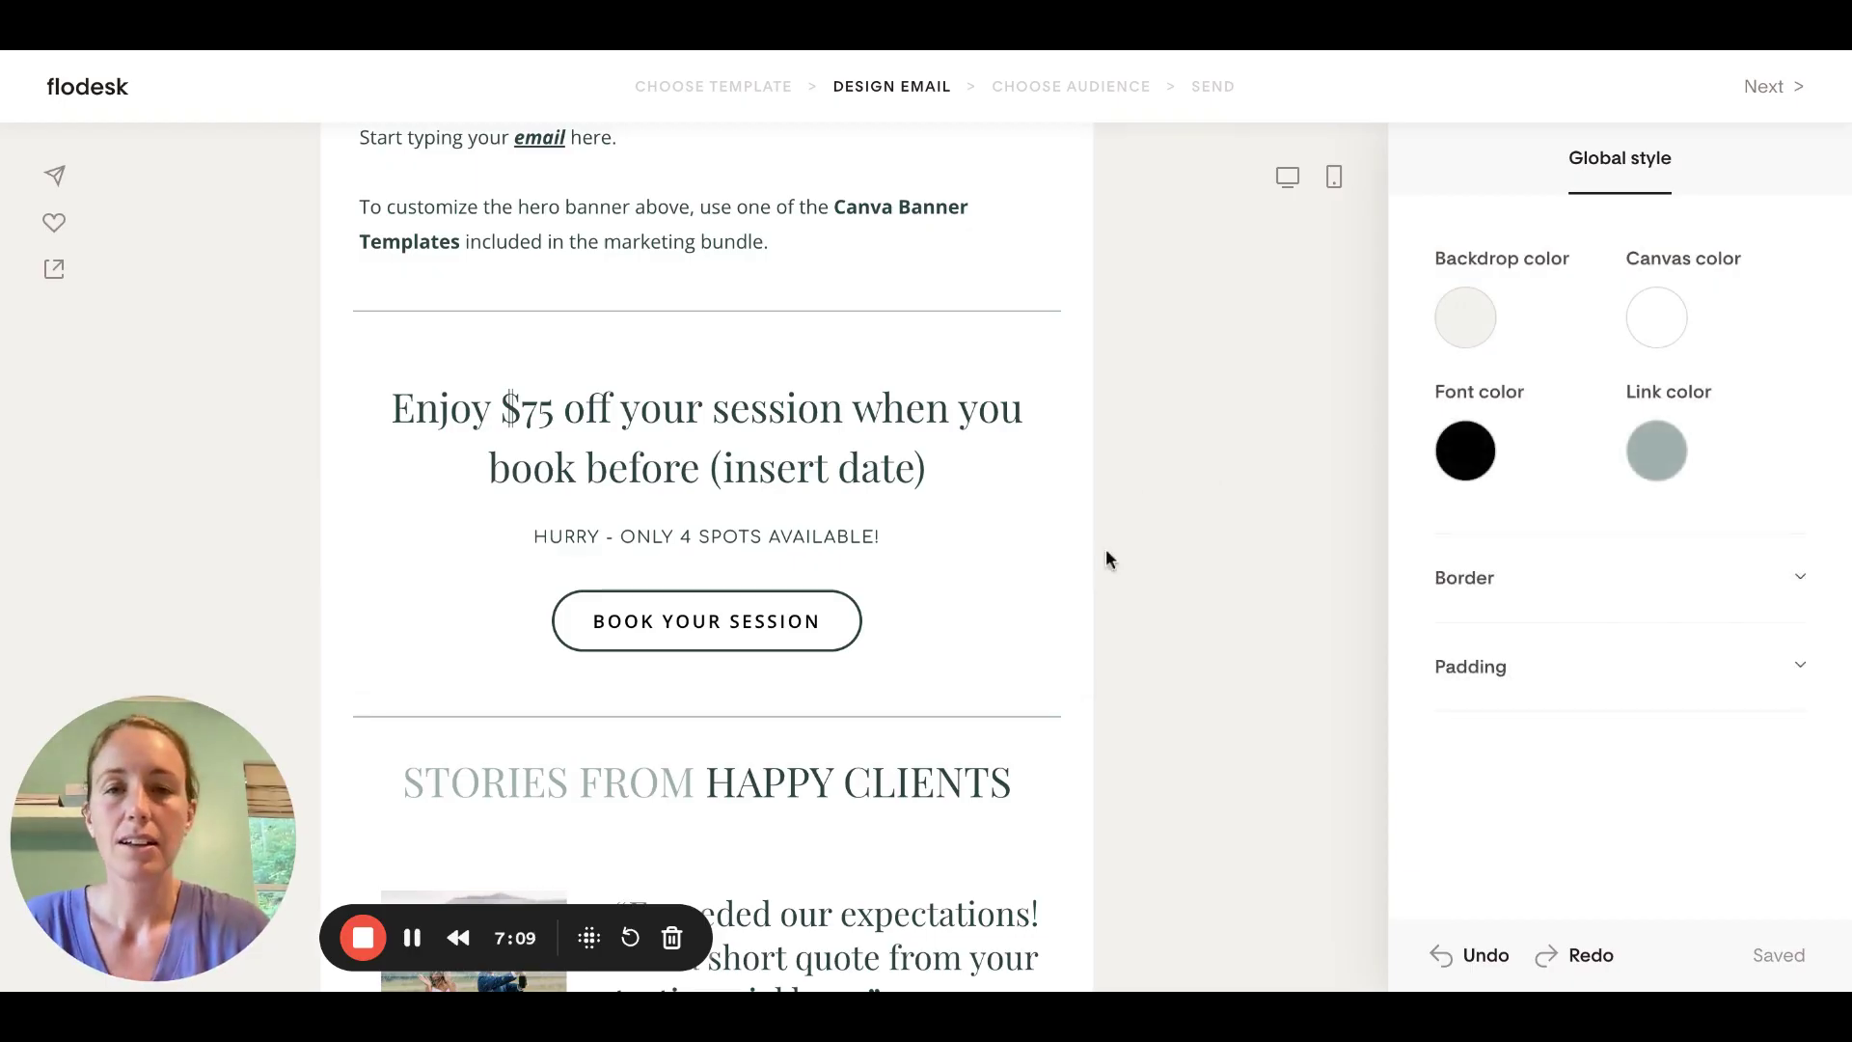
# Replace the photo in the first testimonial under "Stories from happy clients" with an uploaded wedding party picture
pyautogui.scroll(-5, 1088, 628)
pyautogui.scroll(-1, 1081, 631)
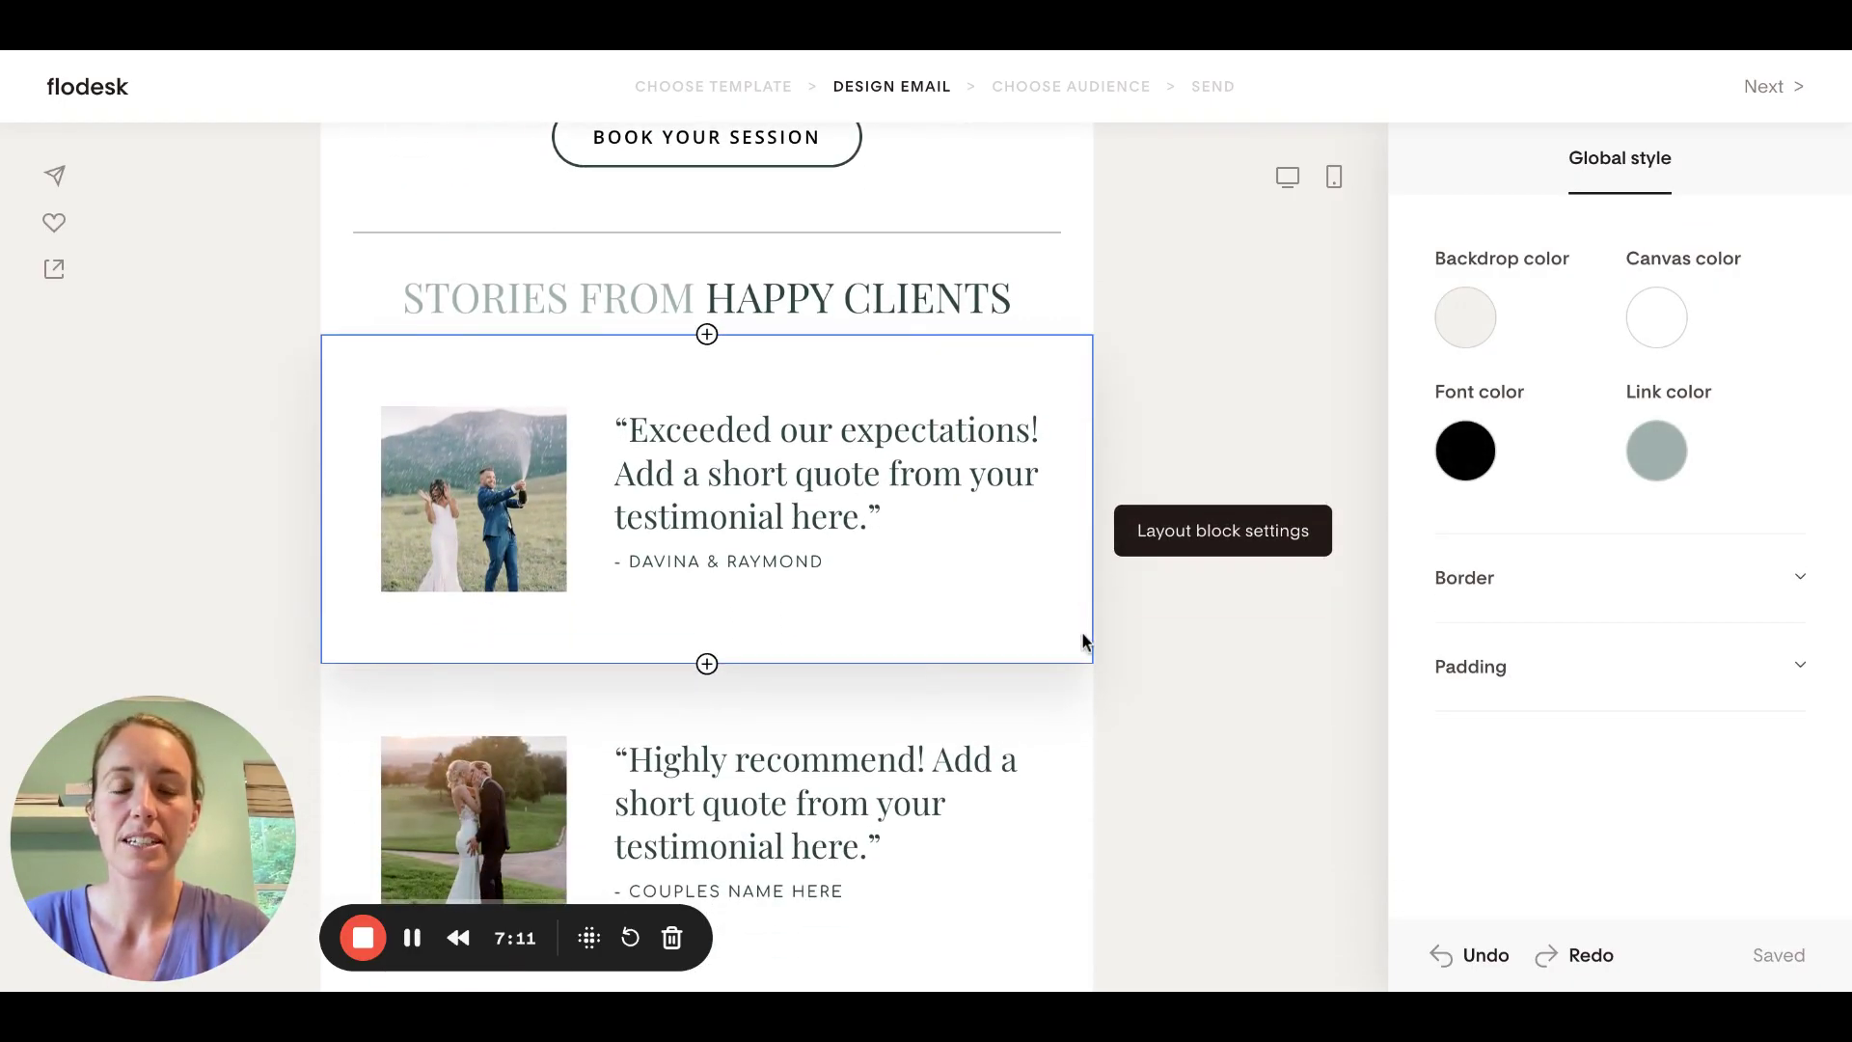
pyautogui.click(510, 519)
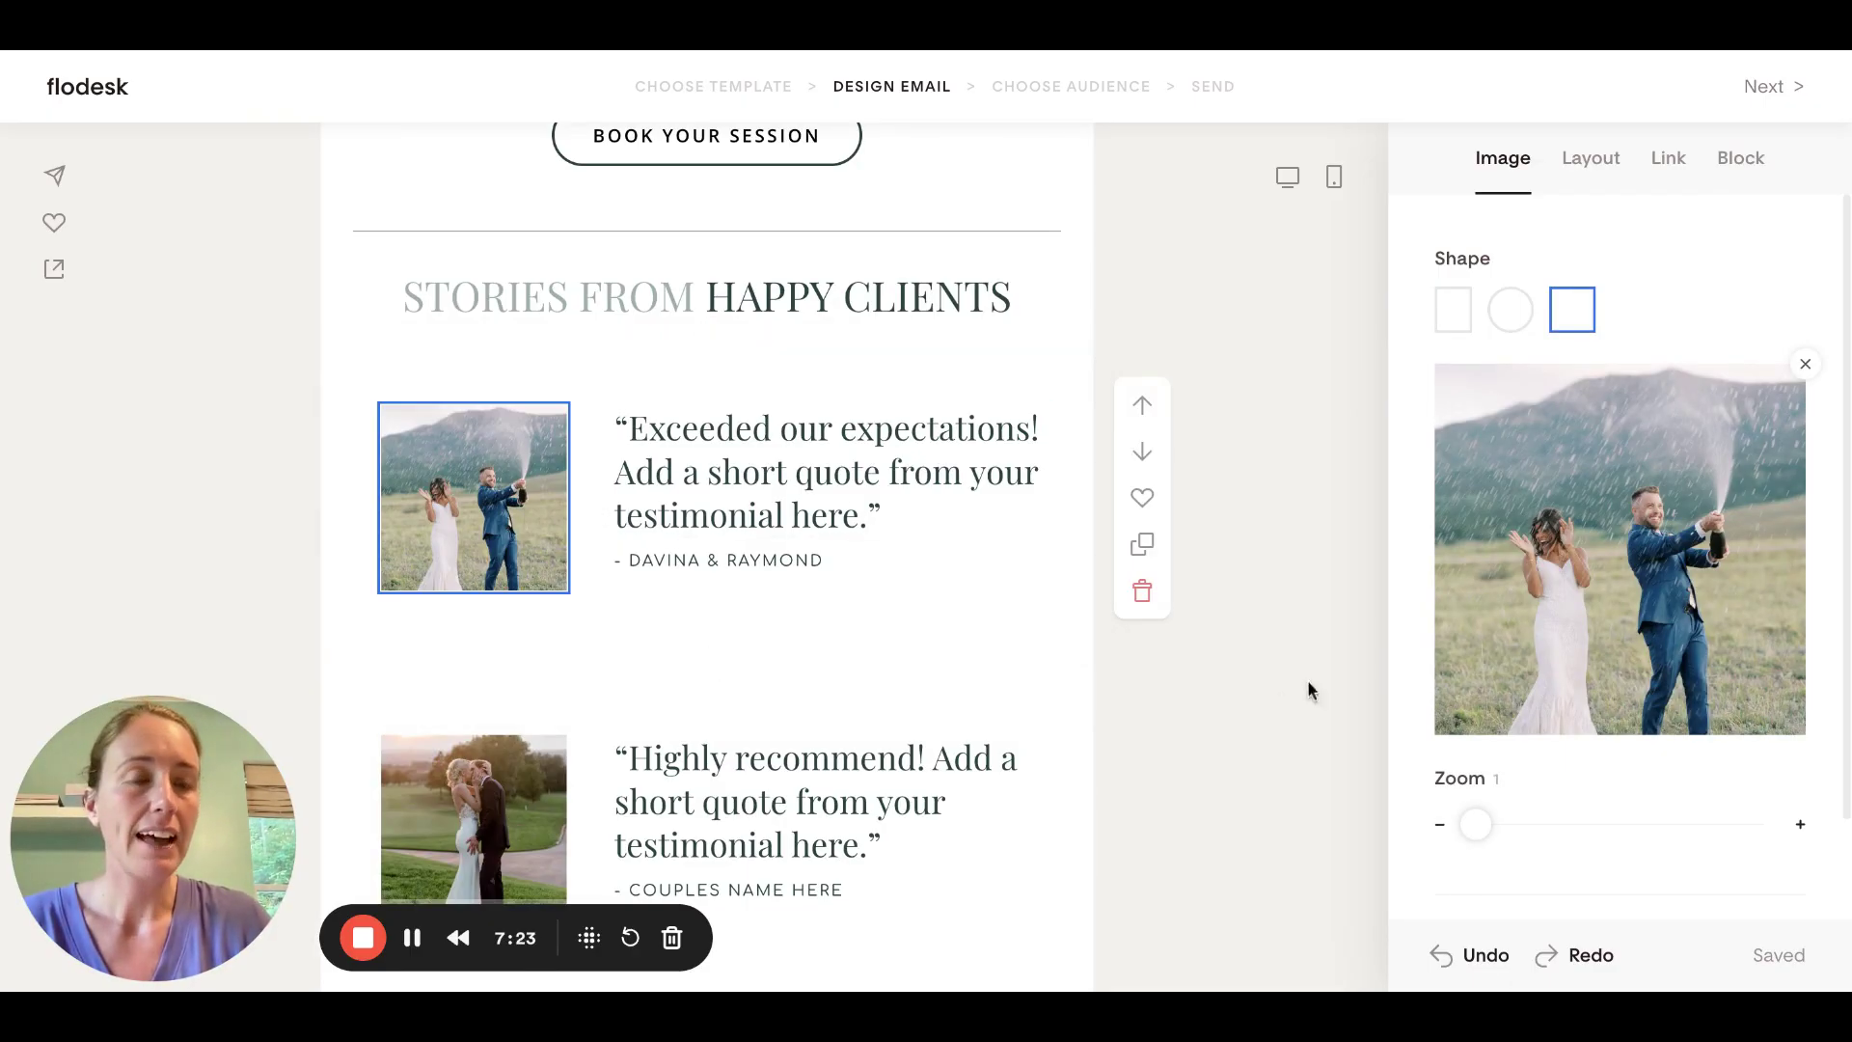
pyautogui.click(1806, 366)
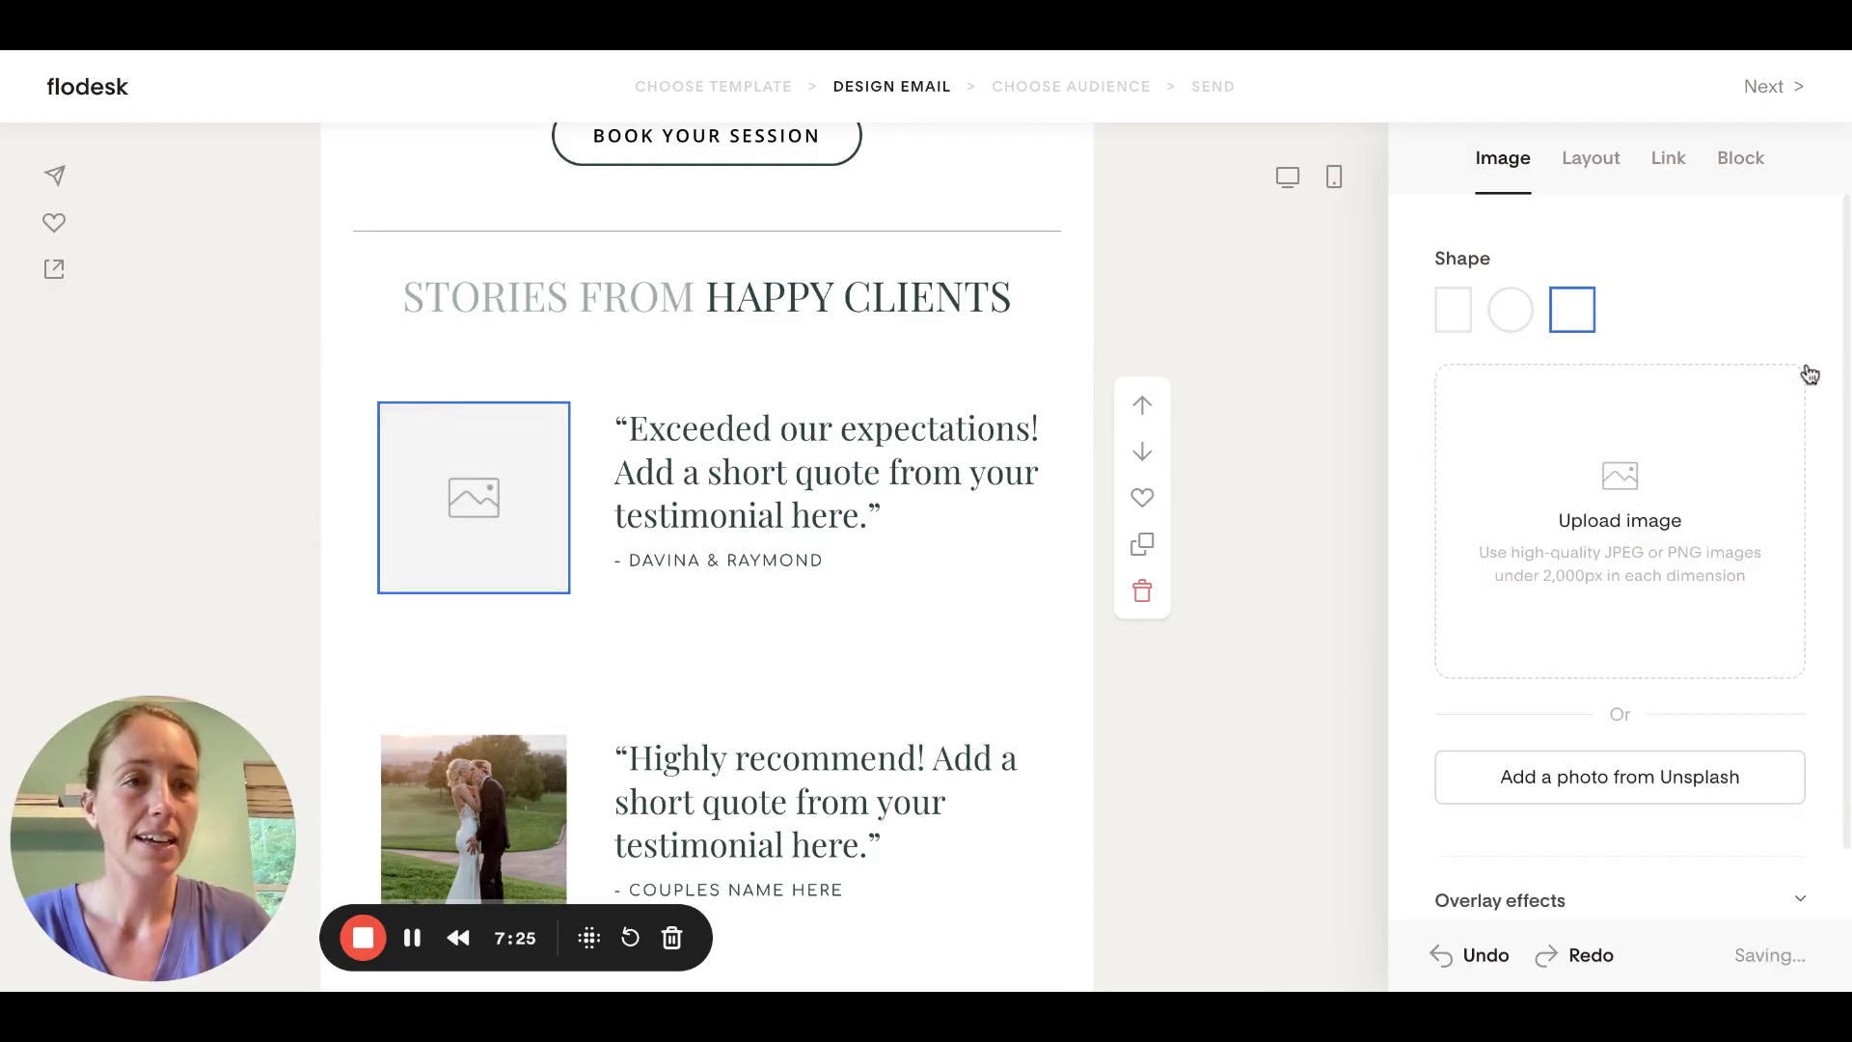
pyautogui.click(1616, 501)
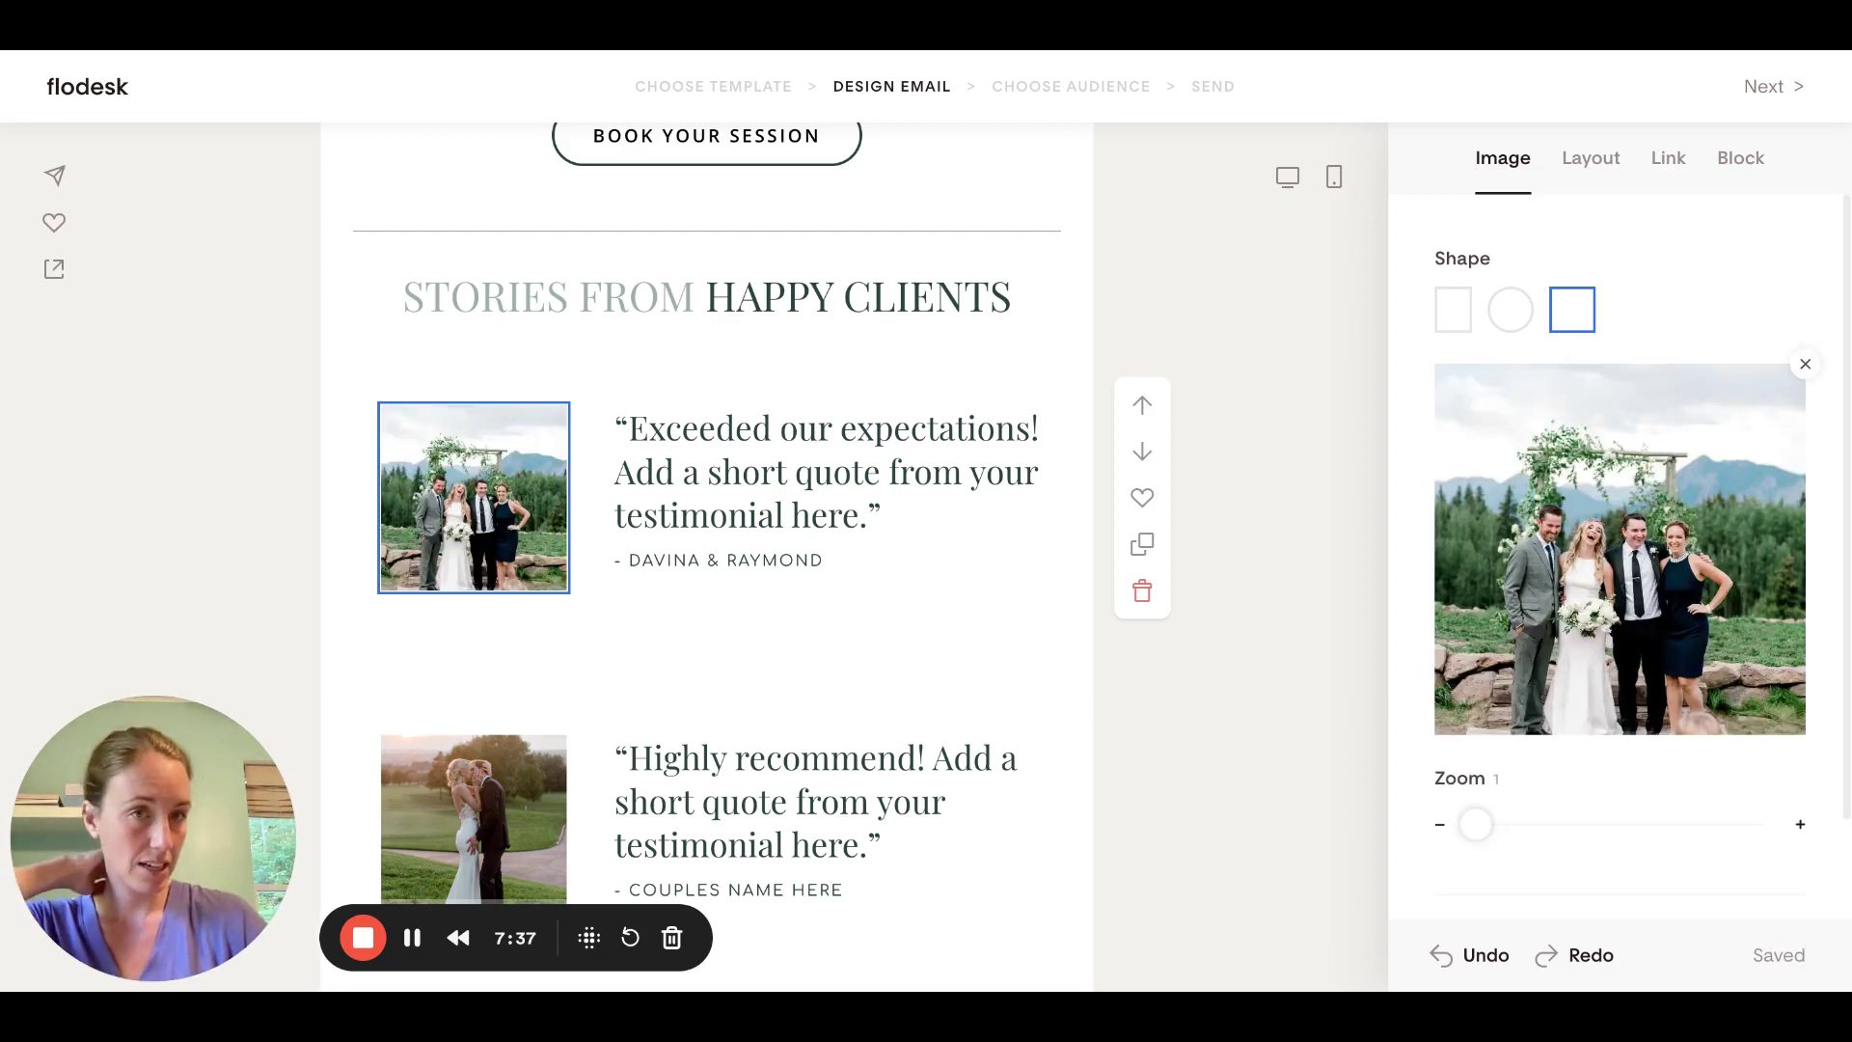
# Crop the first testimonial's photo to a circle and reframe it at zoom 1.1, shifted slightly upward
pyautogui.click(1513, 331)
pyautogui.click(1457, 316)
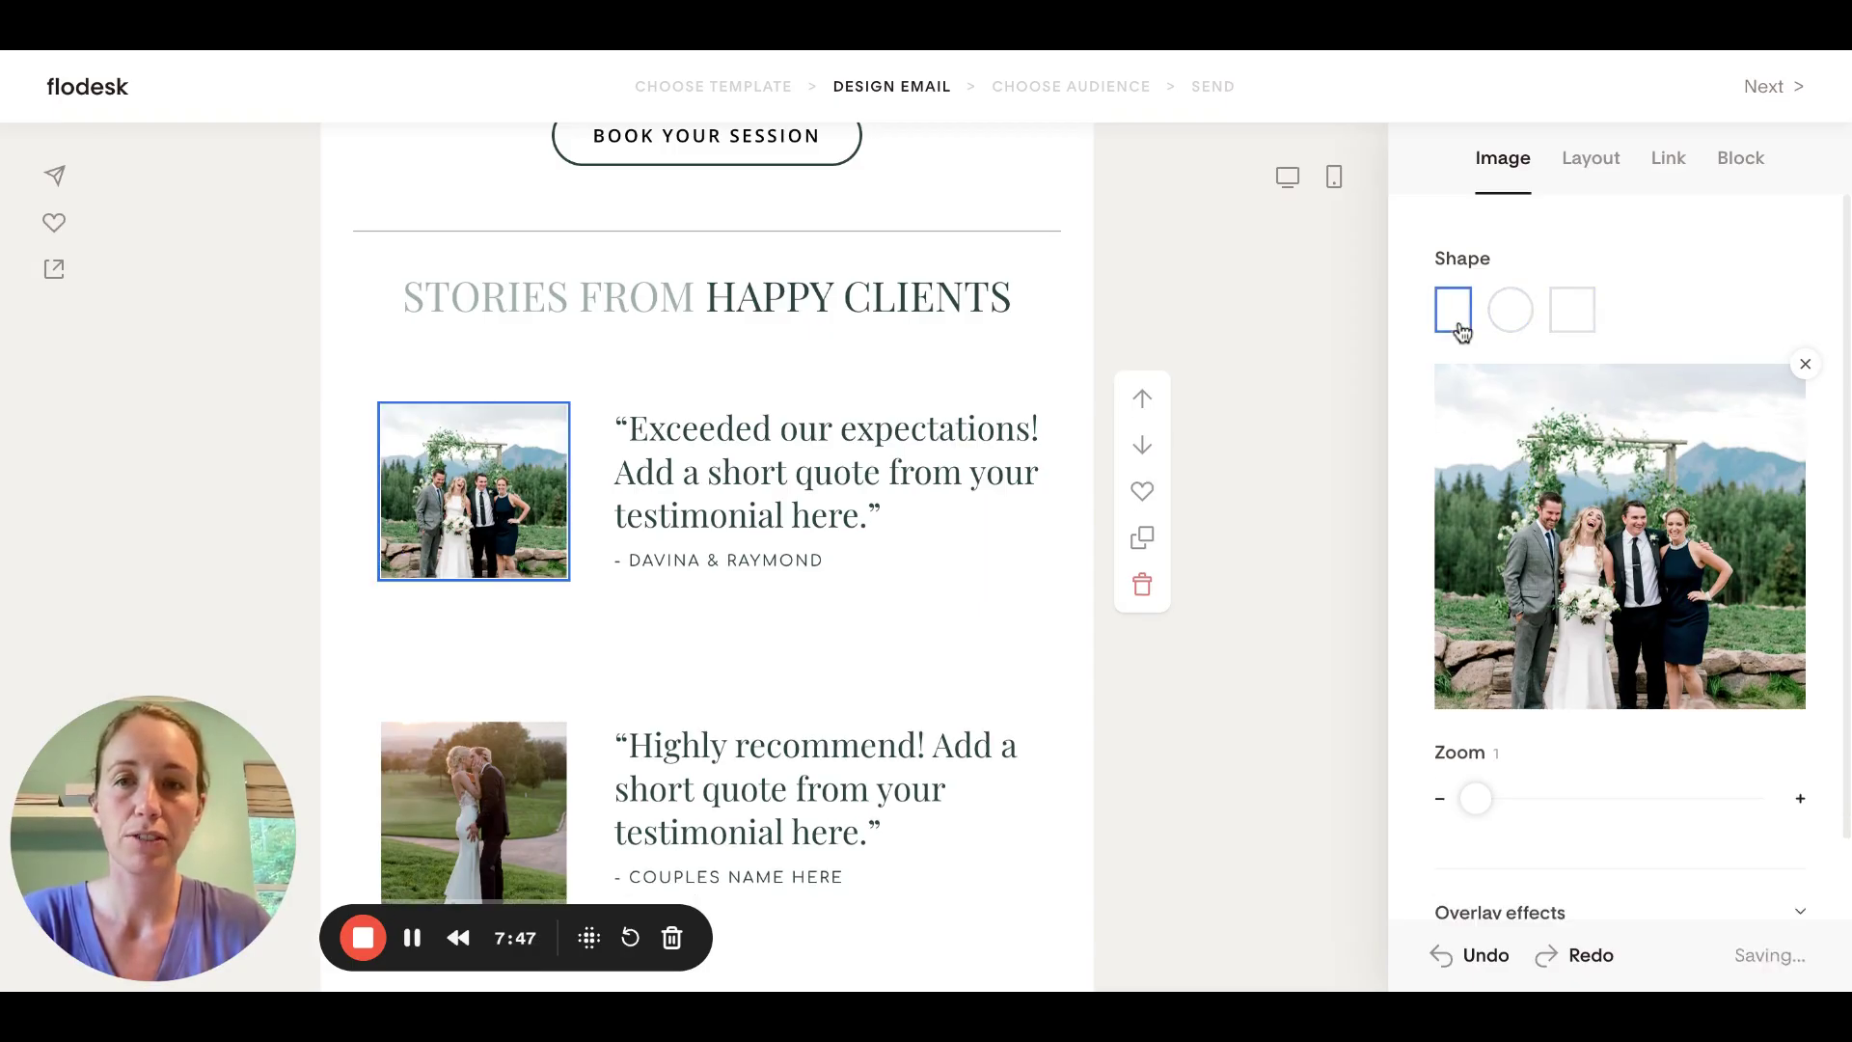
pyautogui.click(1508, 326)
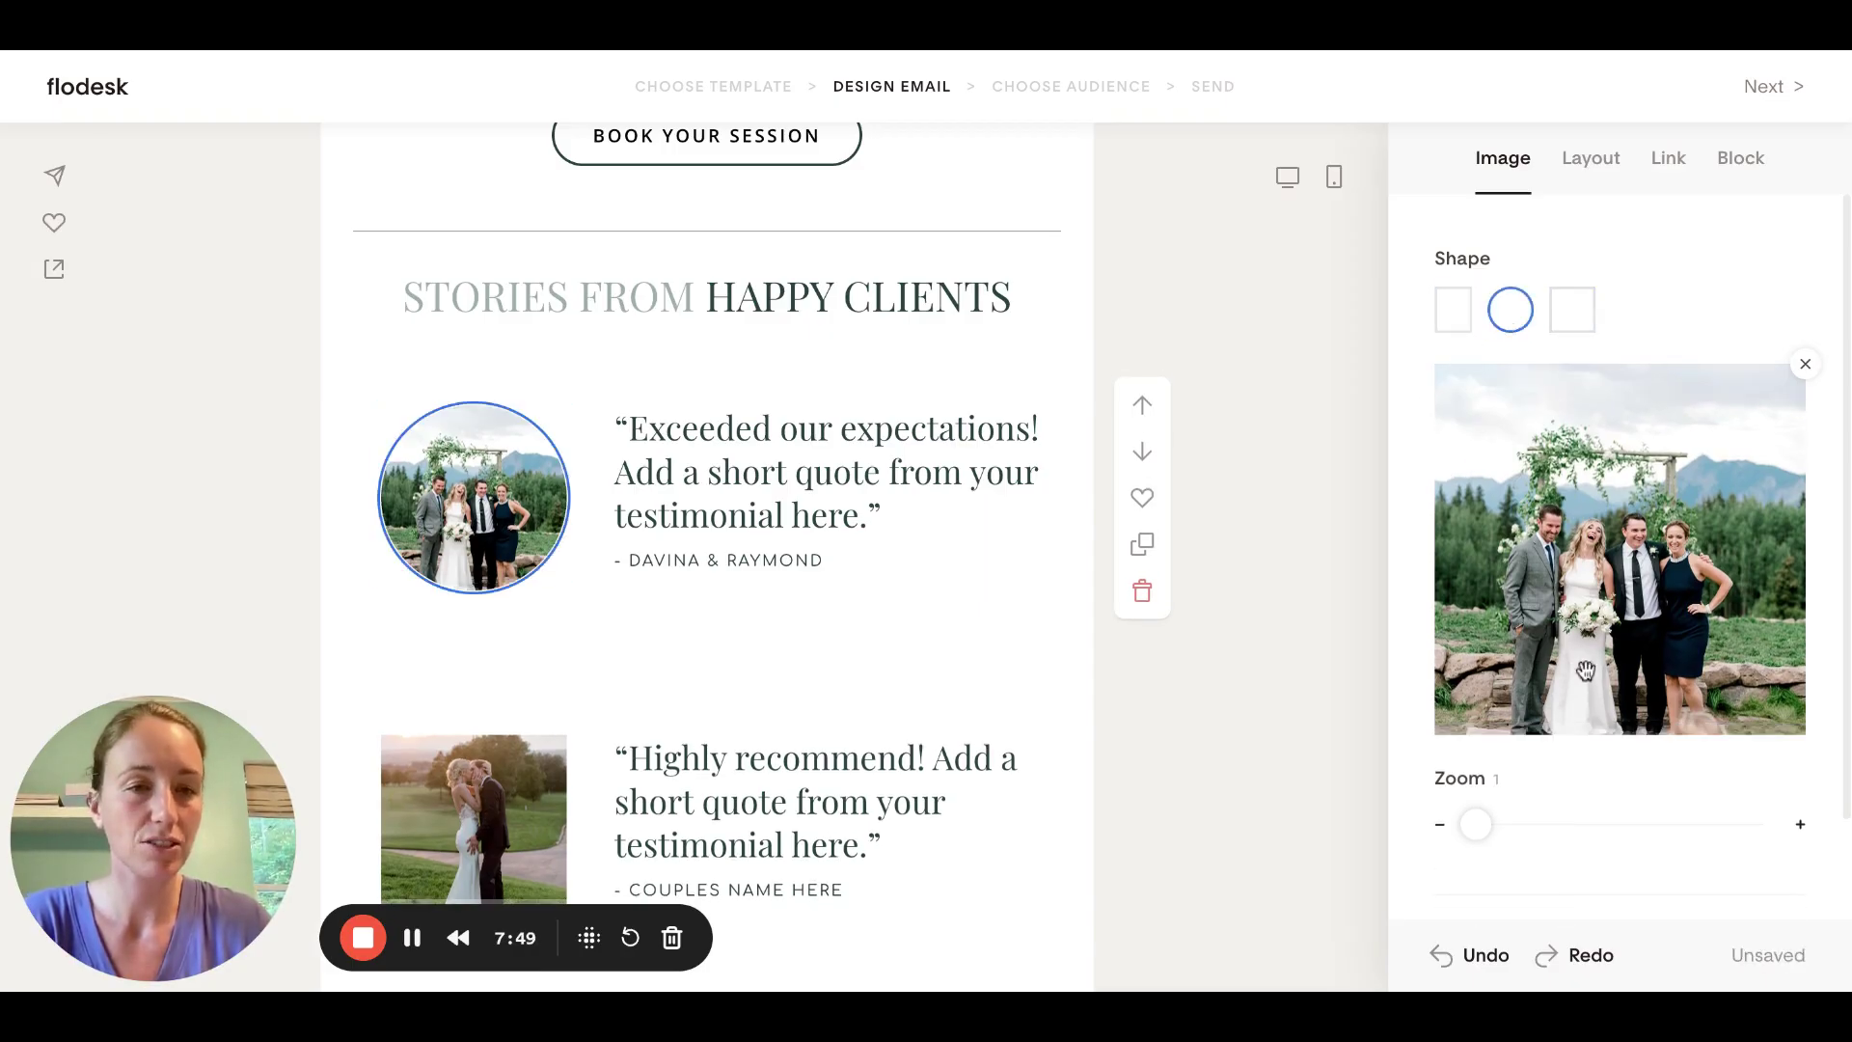
pyautogui.moveTo(1476, 824); pyautogui.dragTo(1498, 824)
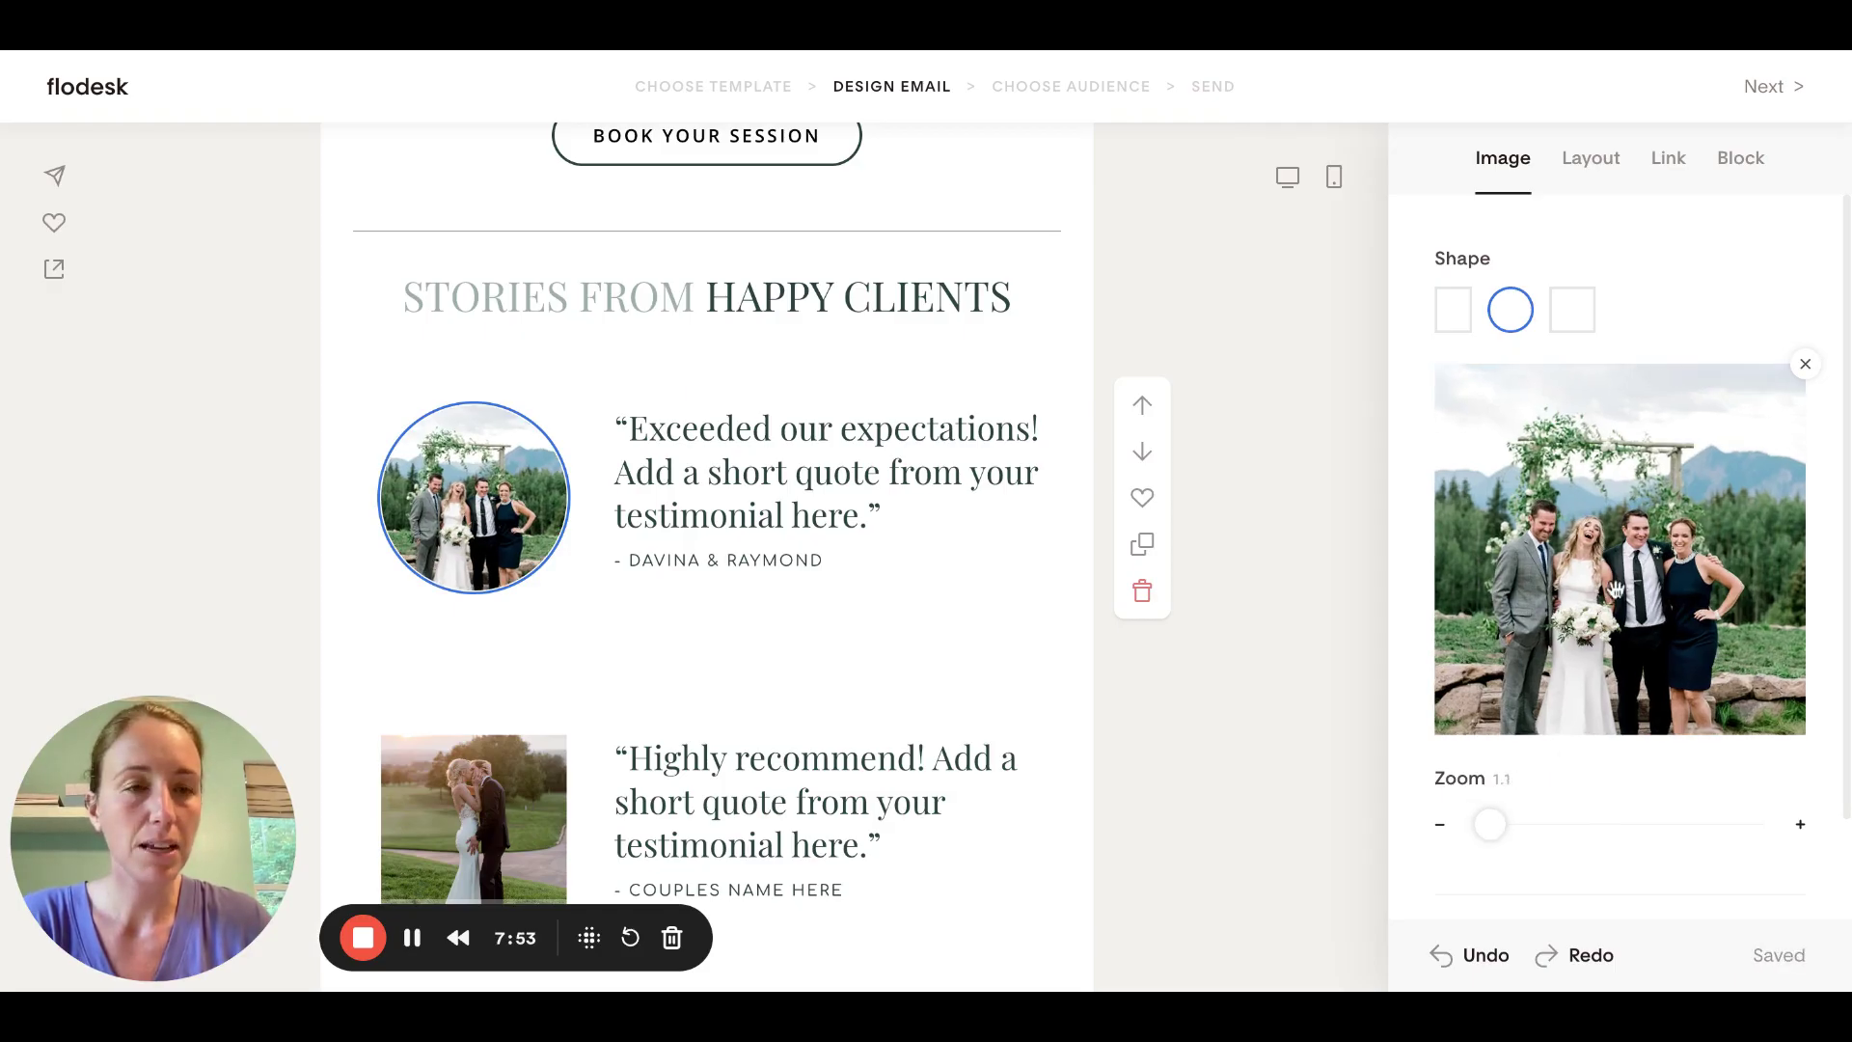
pyautogui.moveTo(1615, 589); pyautogui.dragTo(1619, 563)
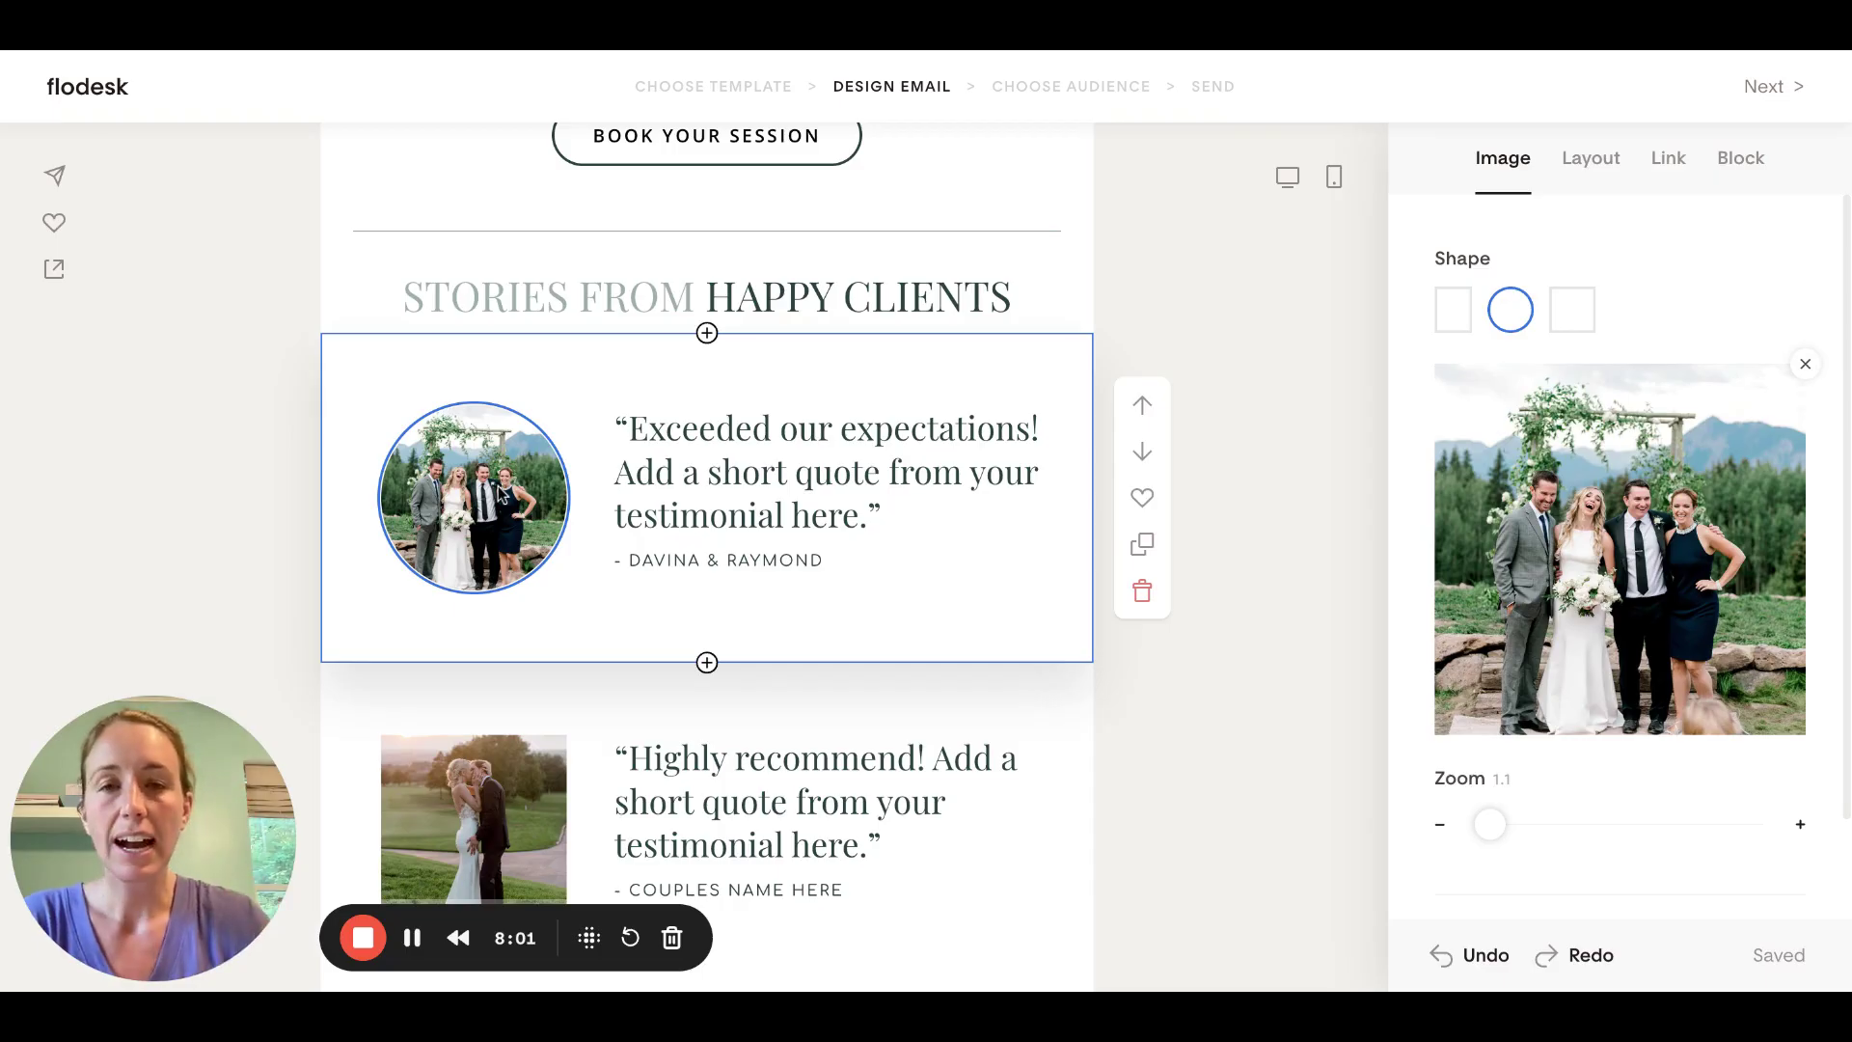
# Replace the first testimonial's quote with "Add your own text here." inside the existing quotation marks
pyautogui.click(724, 482)
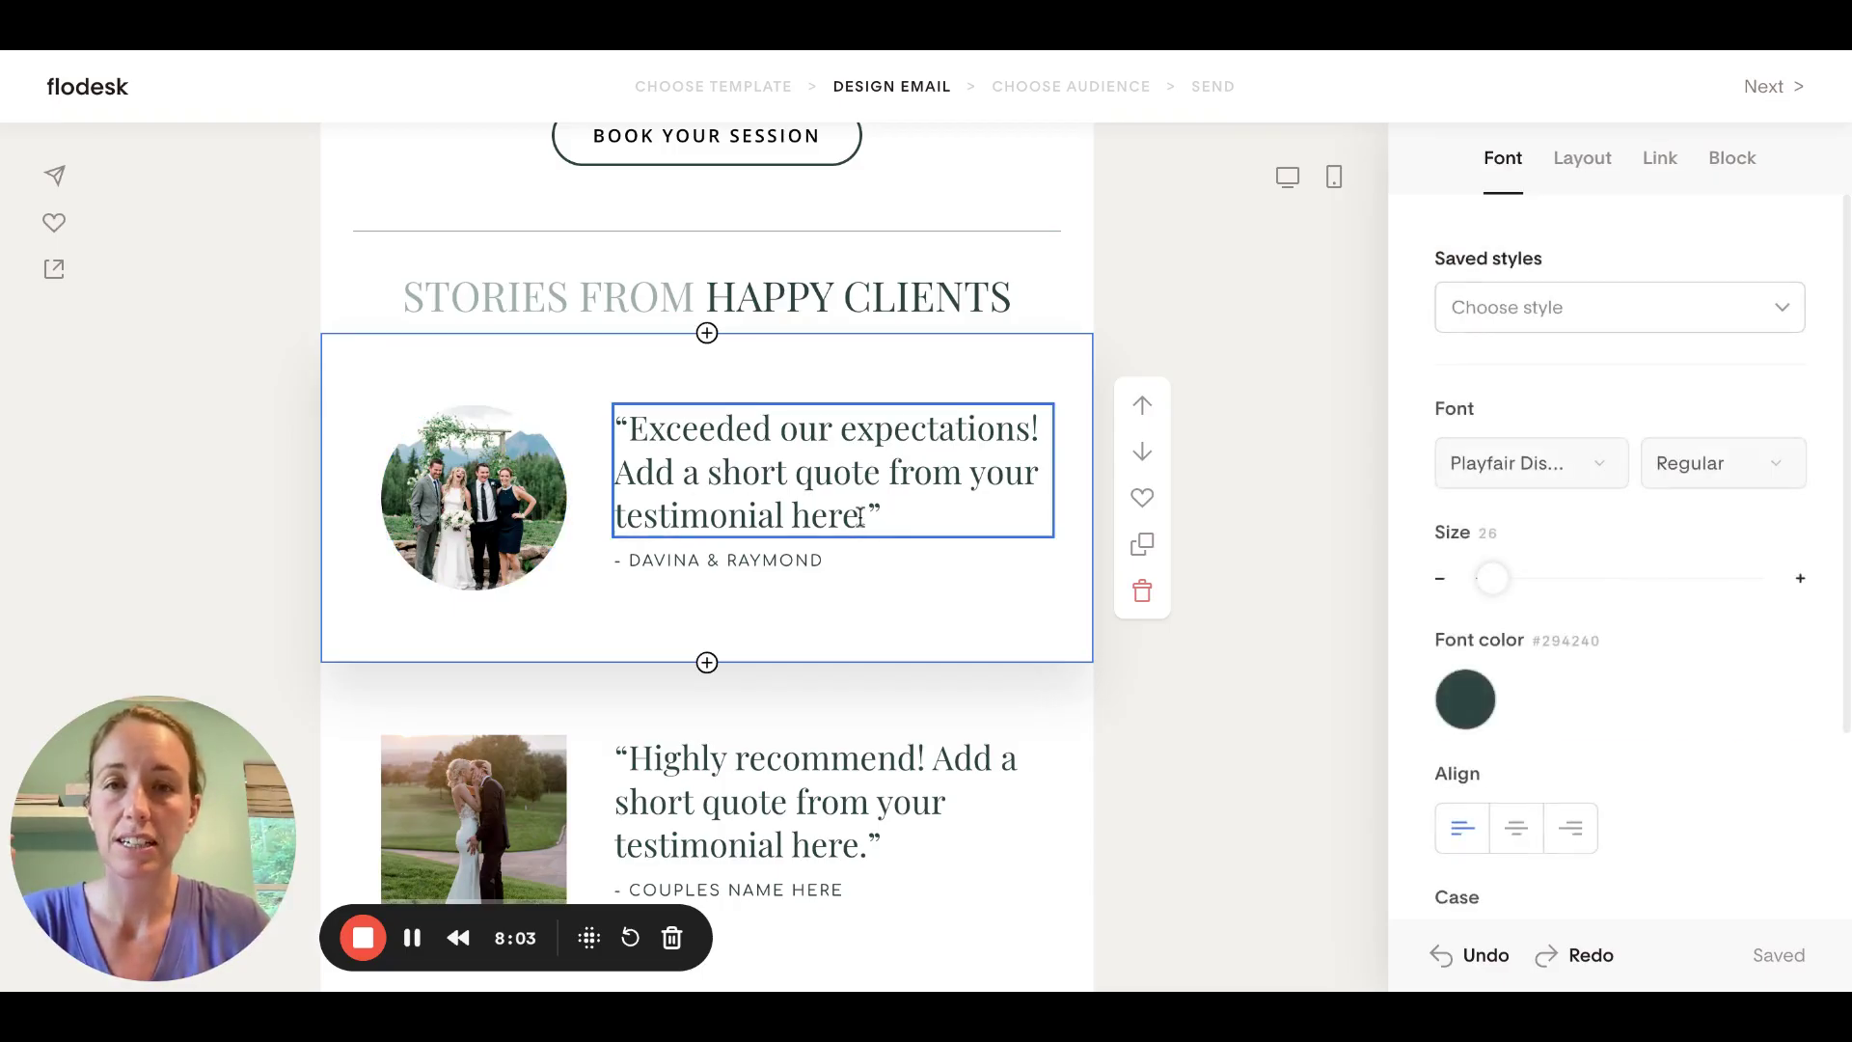
pyautogui.moveTo(860, 516); pyautogui.dragTo(637, 427)
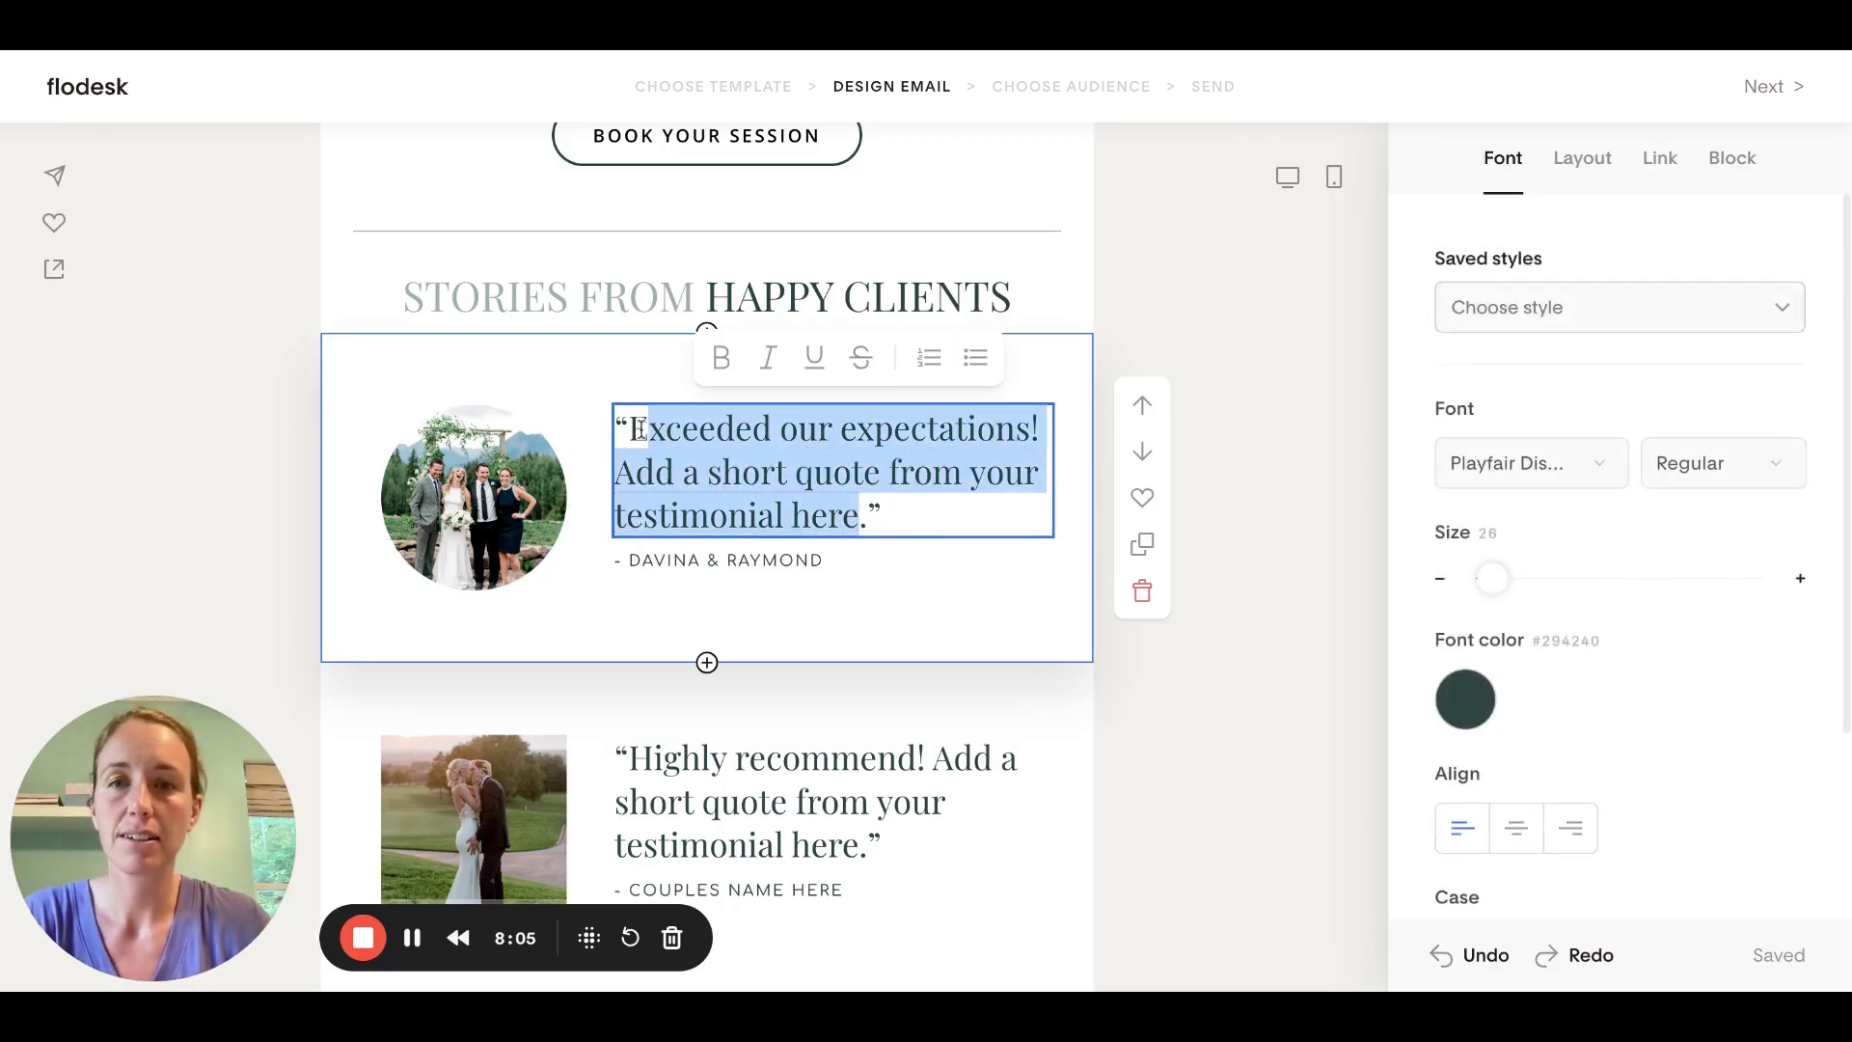
pyautogui.write('Add your own te')
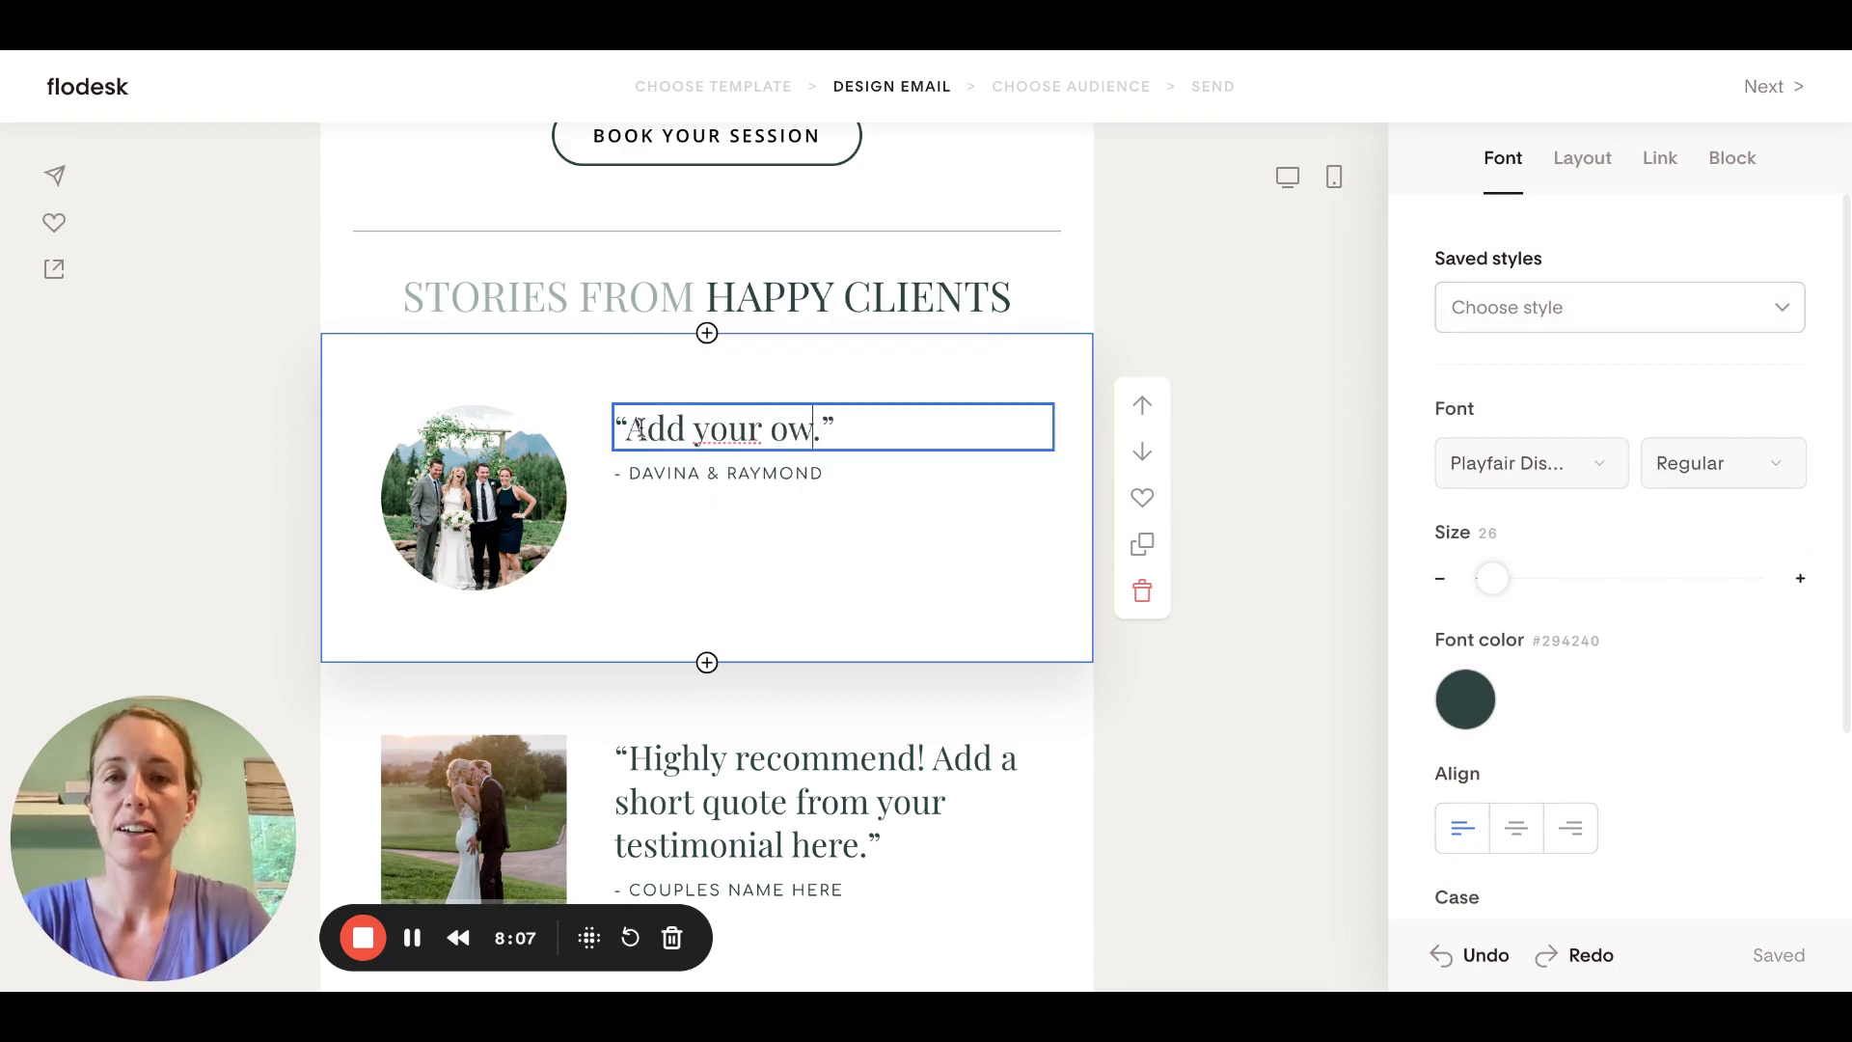
pyautogui.write('xt here')
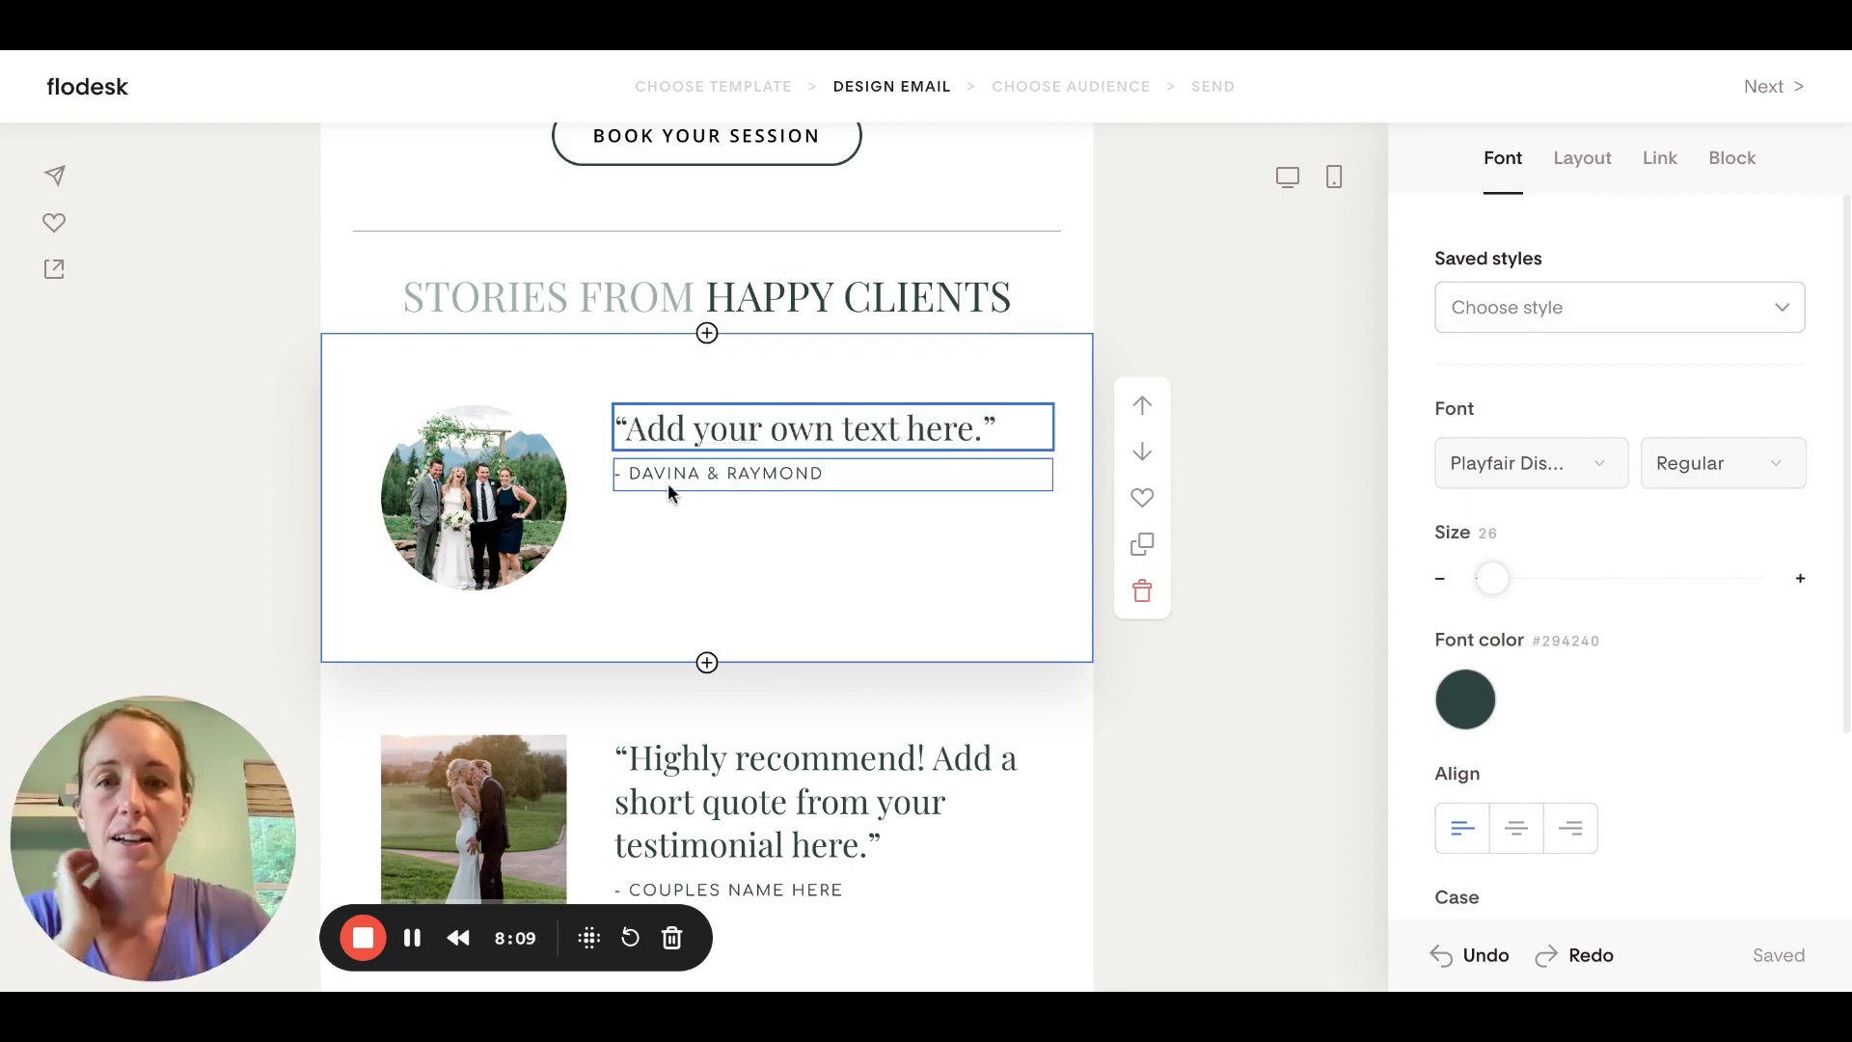
pyautogui.click(778, 556)
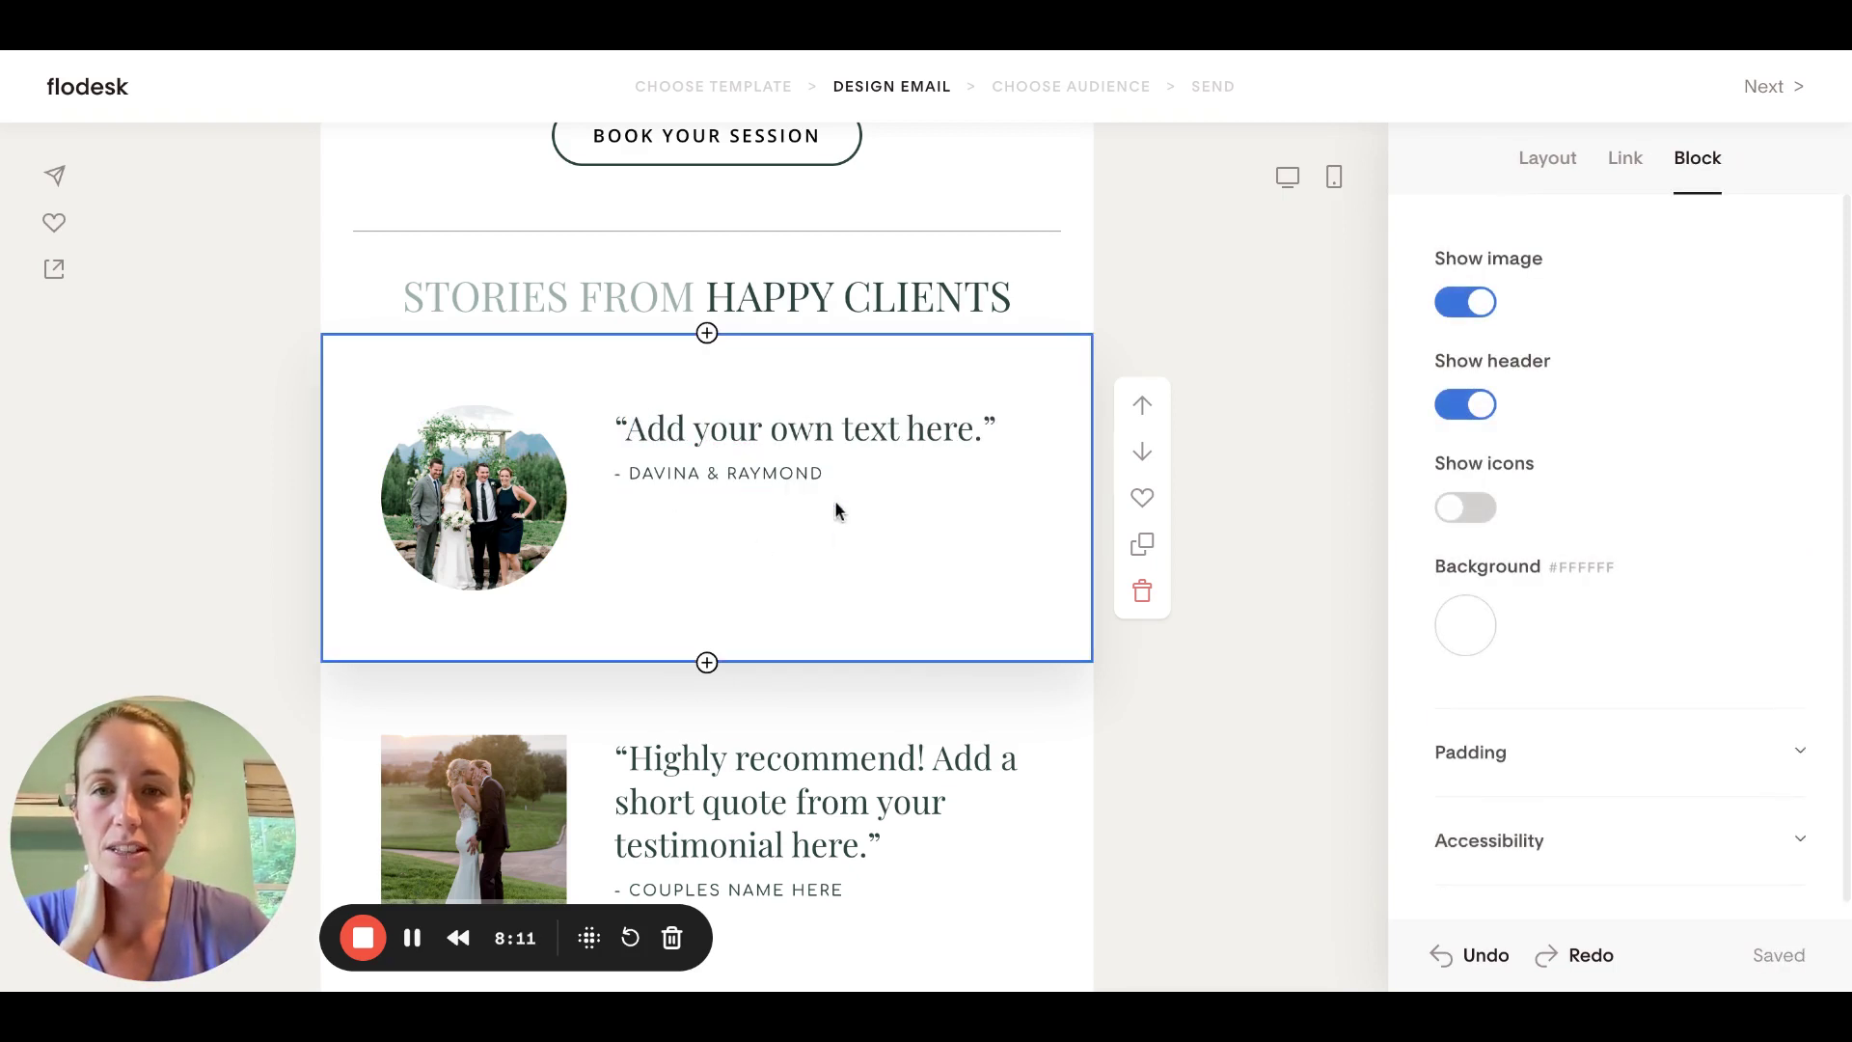
# Set the background of the first testimonial block under "Stories from happy clients" to the off-white #F2F1ED
pyautogui.scroll(-1, 834, 533)
pyautogui.scroll(1, 836, 543)
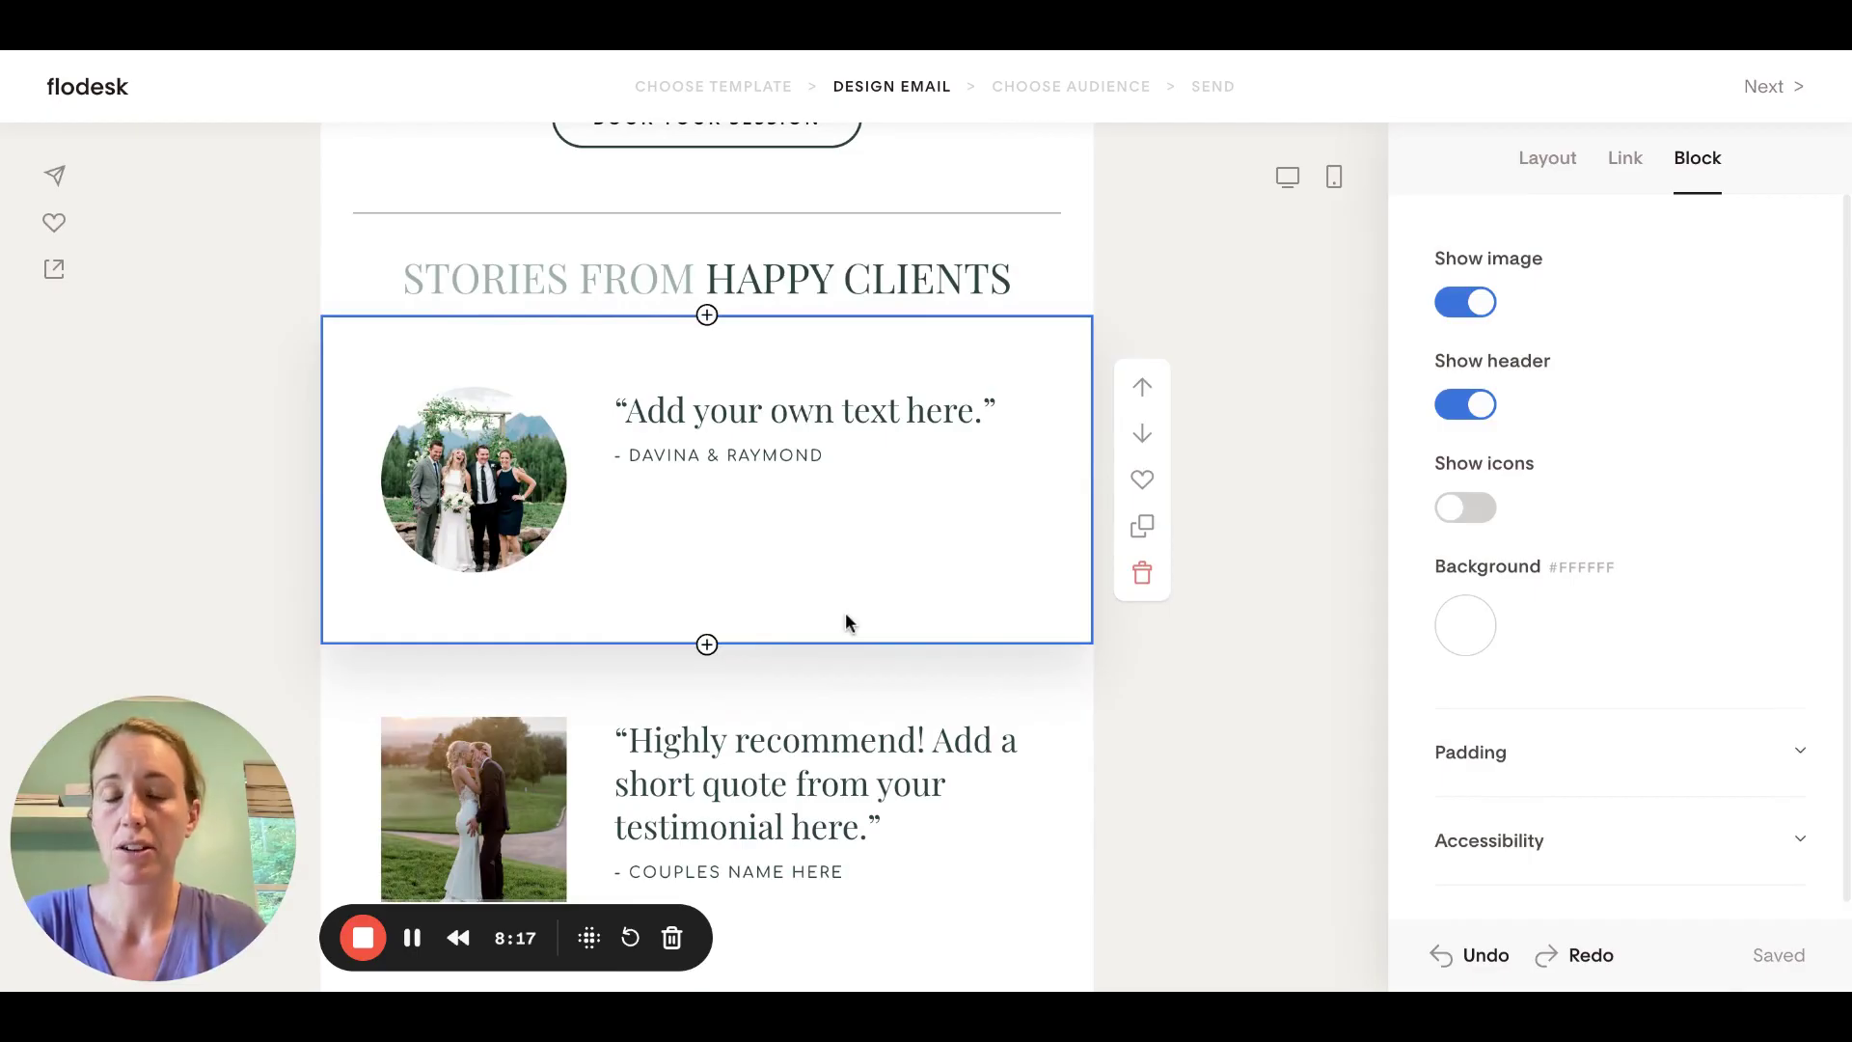
pyautogui.scroll(-1, 847, 616)
pyautogui.scroll(1, 868, 598)
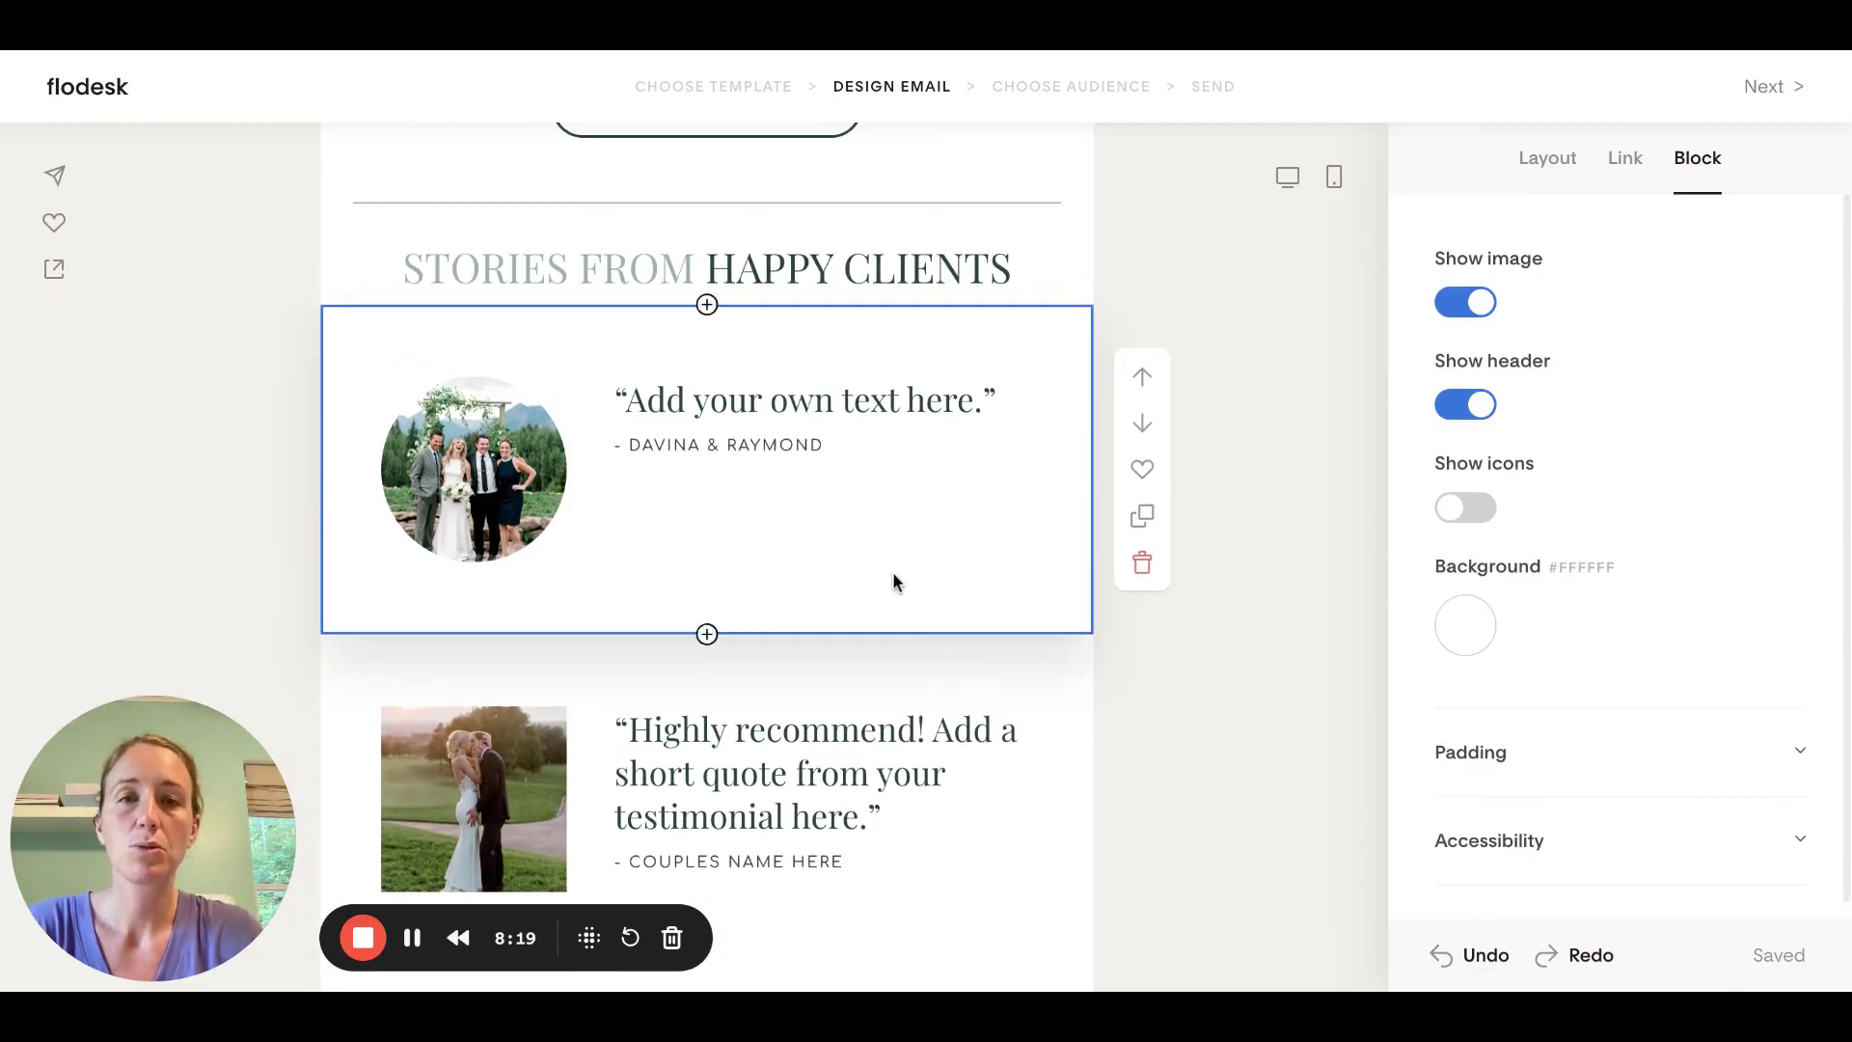
pyautogui.click(1480, 627)
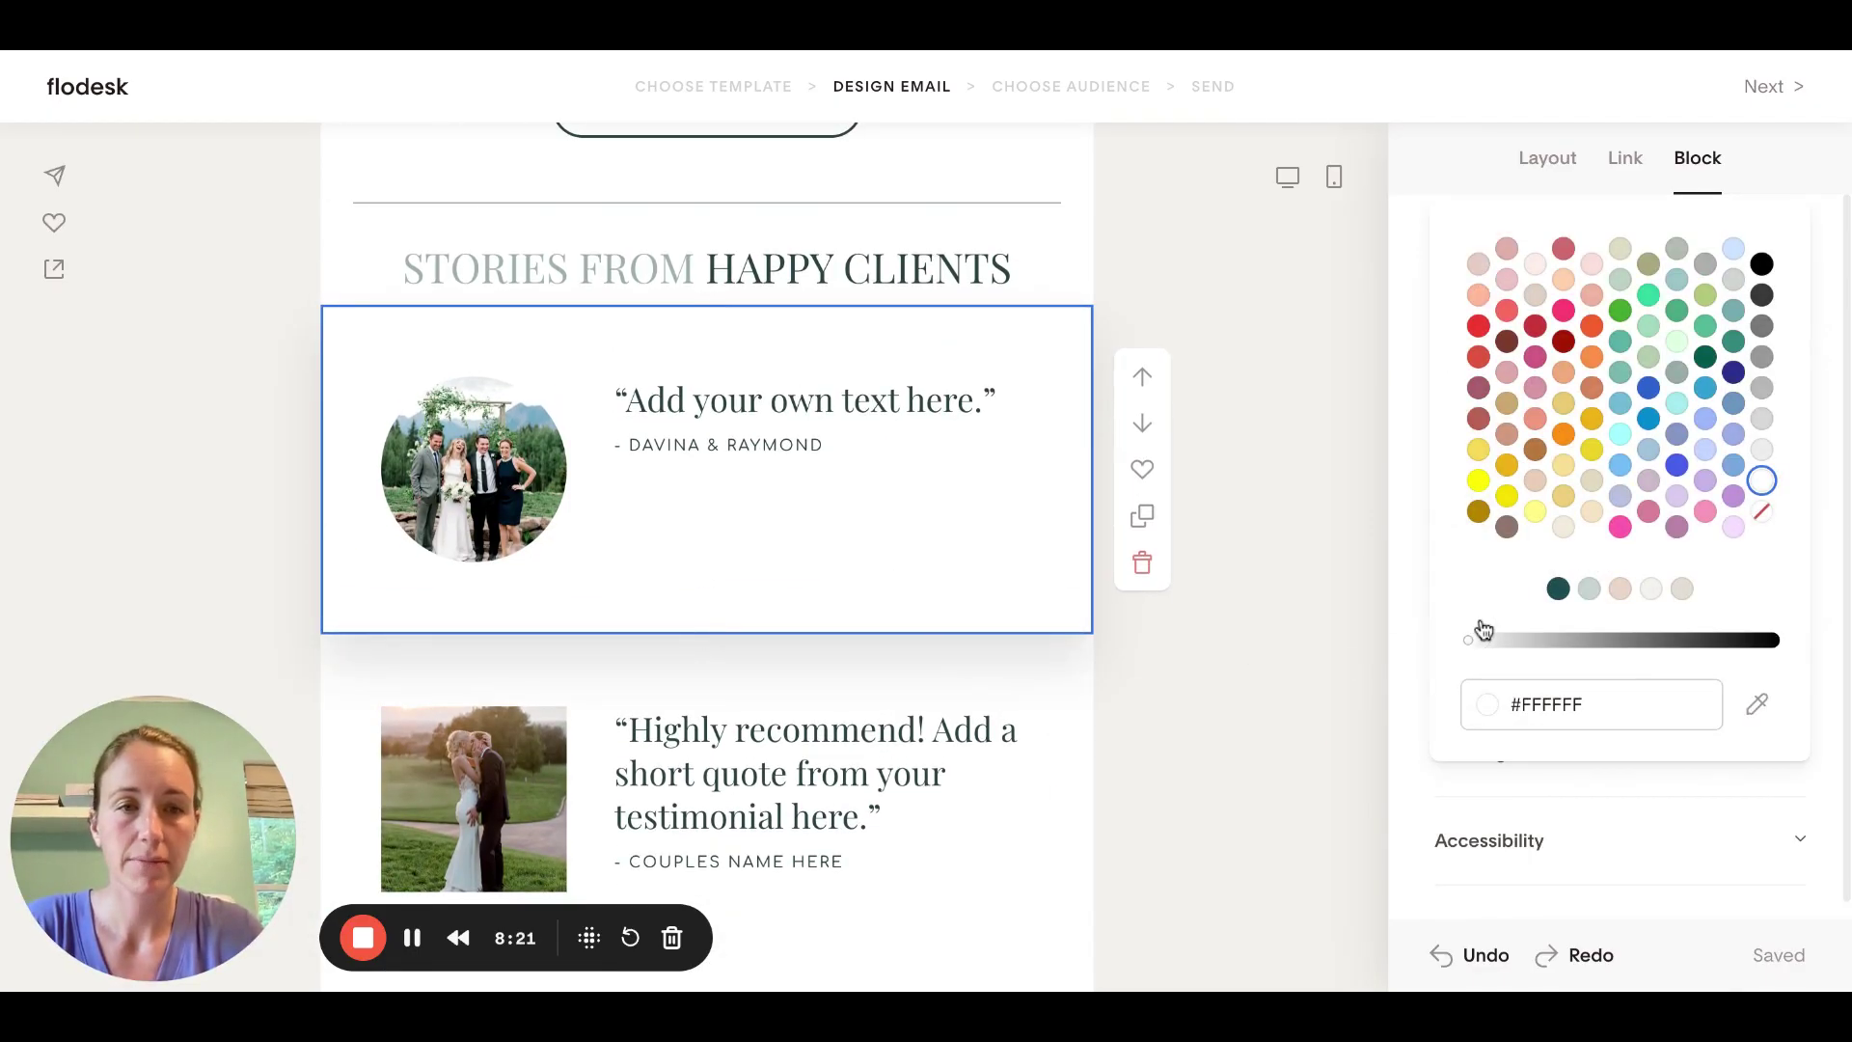
pyautogui.click(1652, 593)
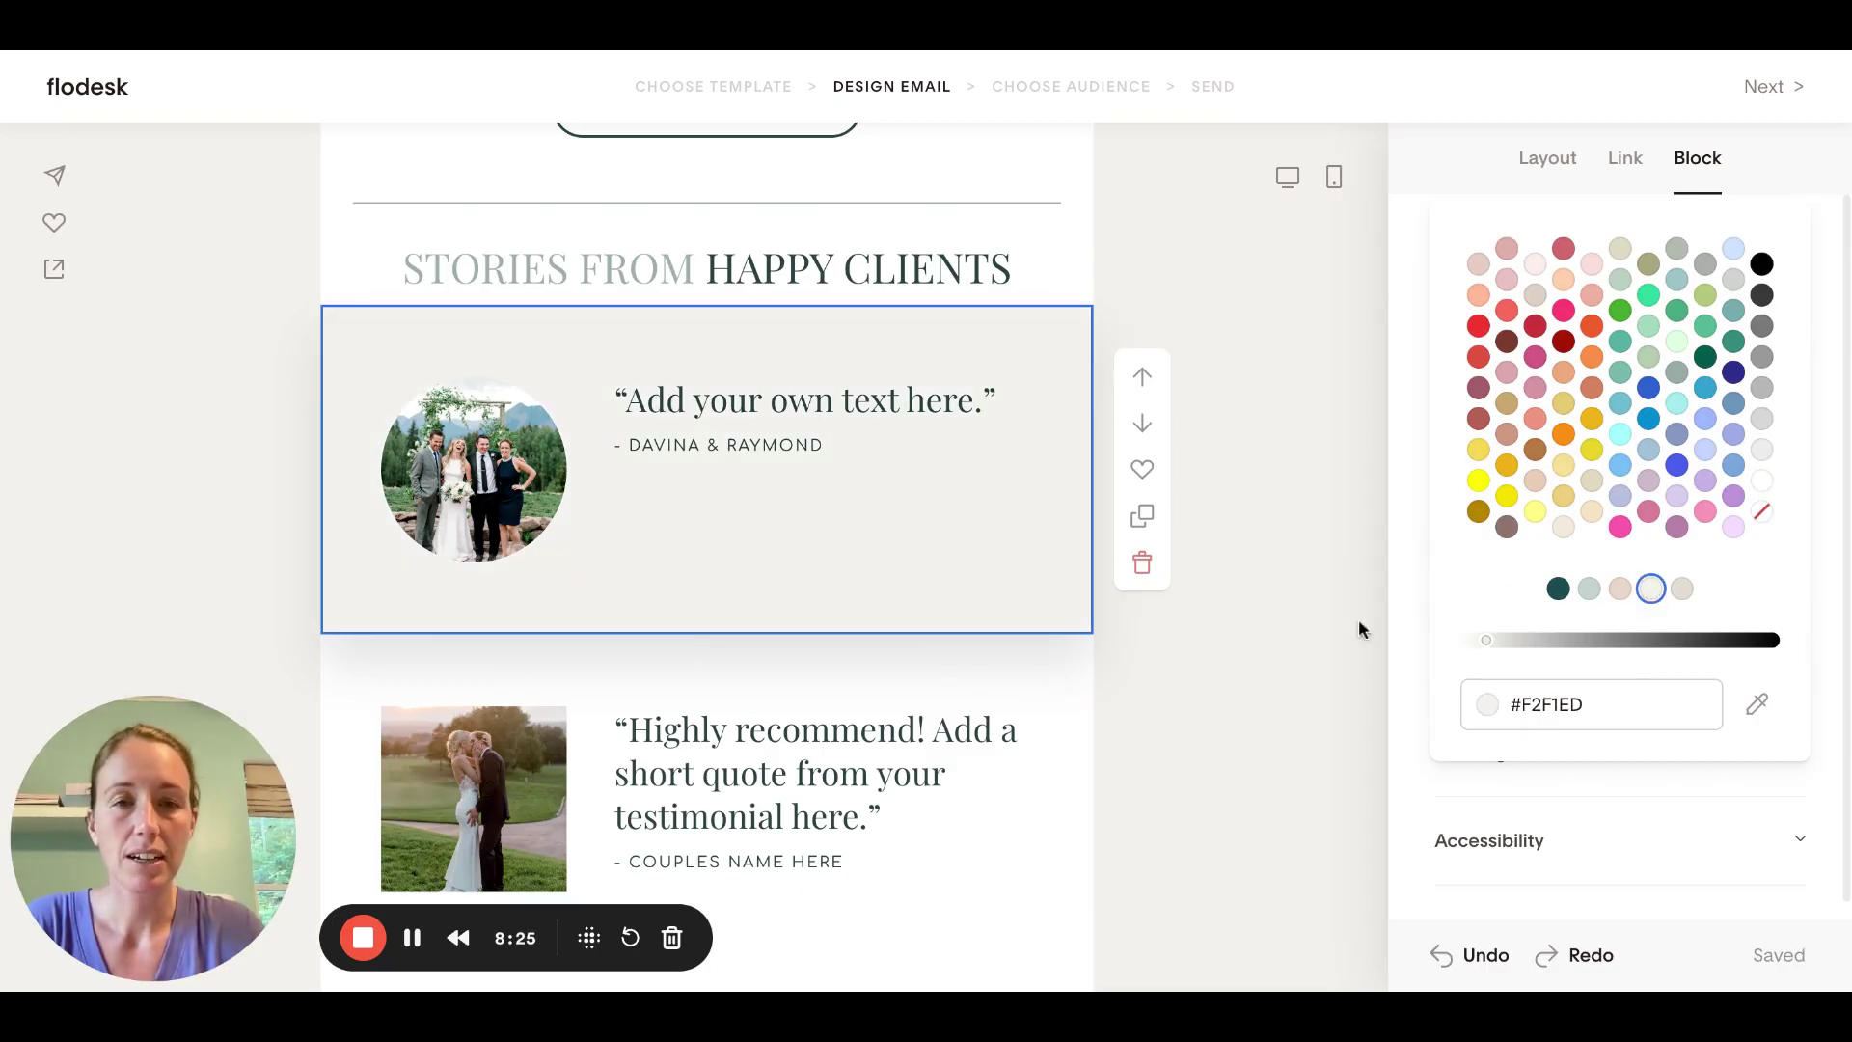
# Set the background of the "Highly recommend!" testimonial block to the light sage green brand color
pyautogui.click(1048, 685)
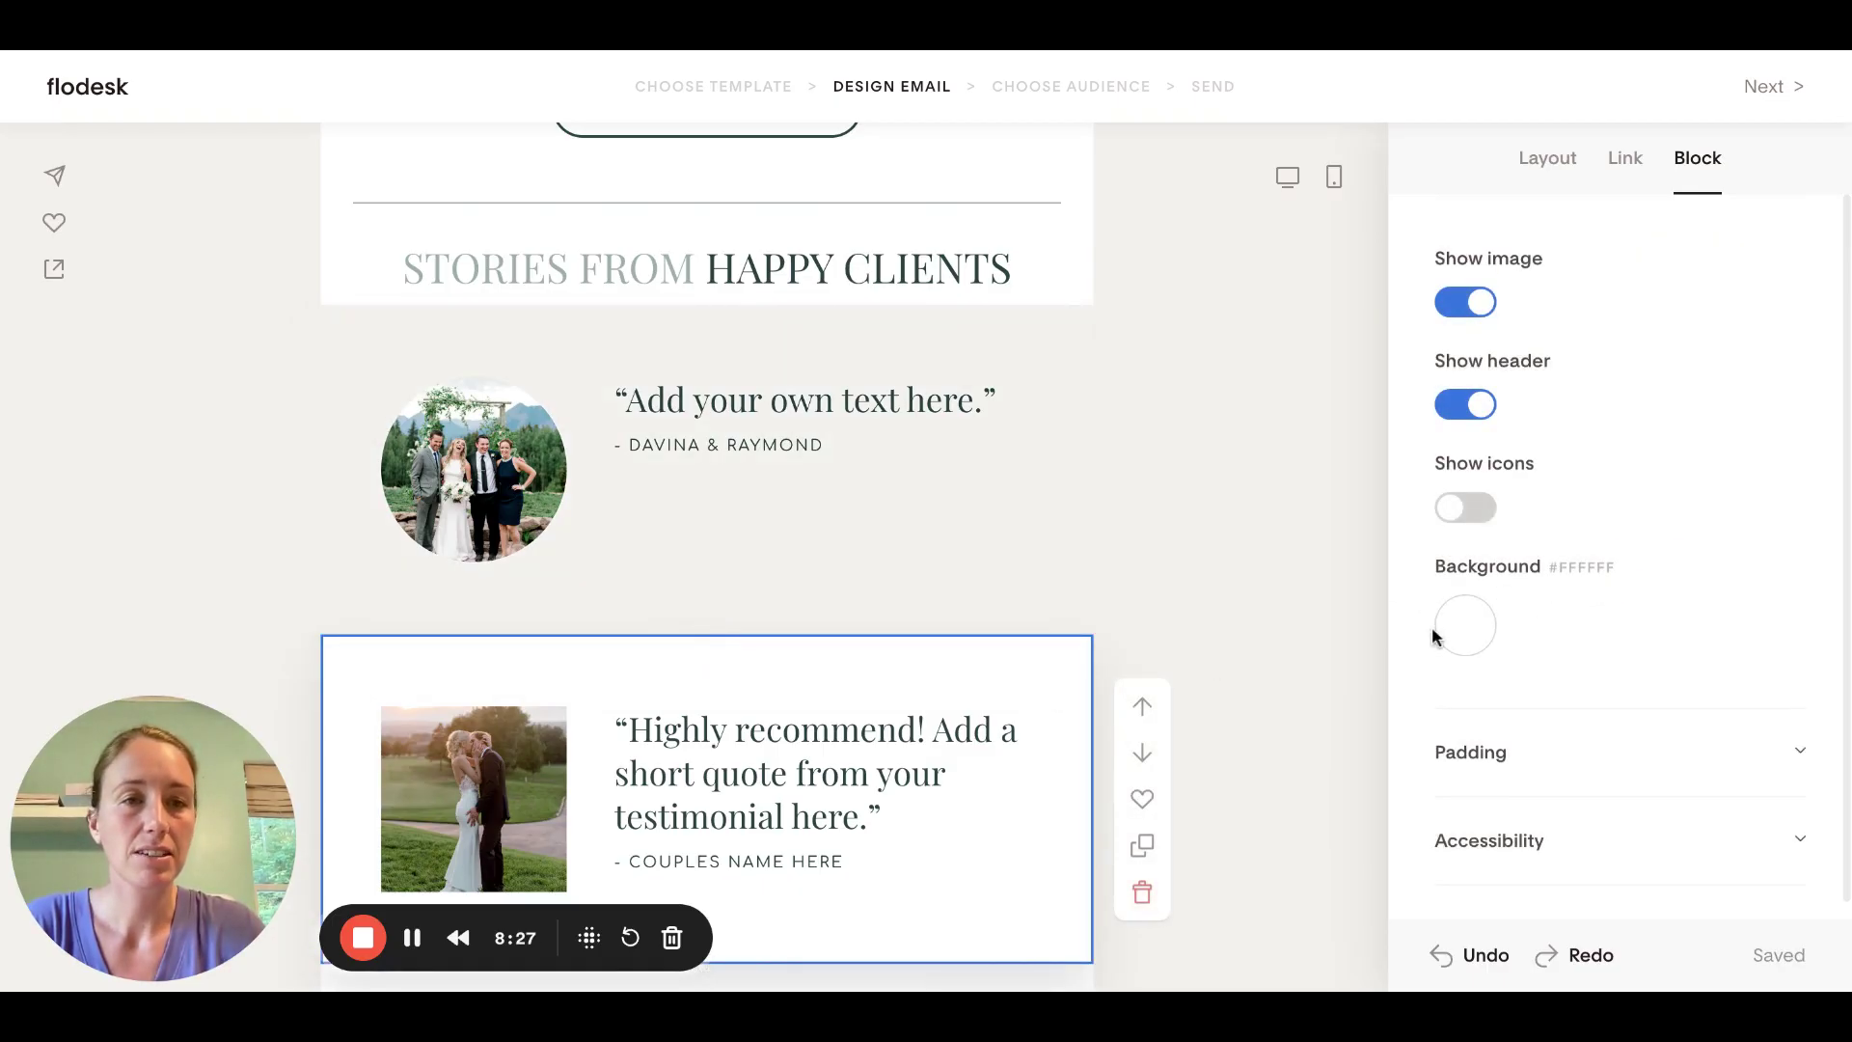
pyautogui.click(1481, 632)
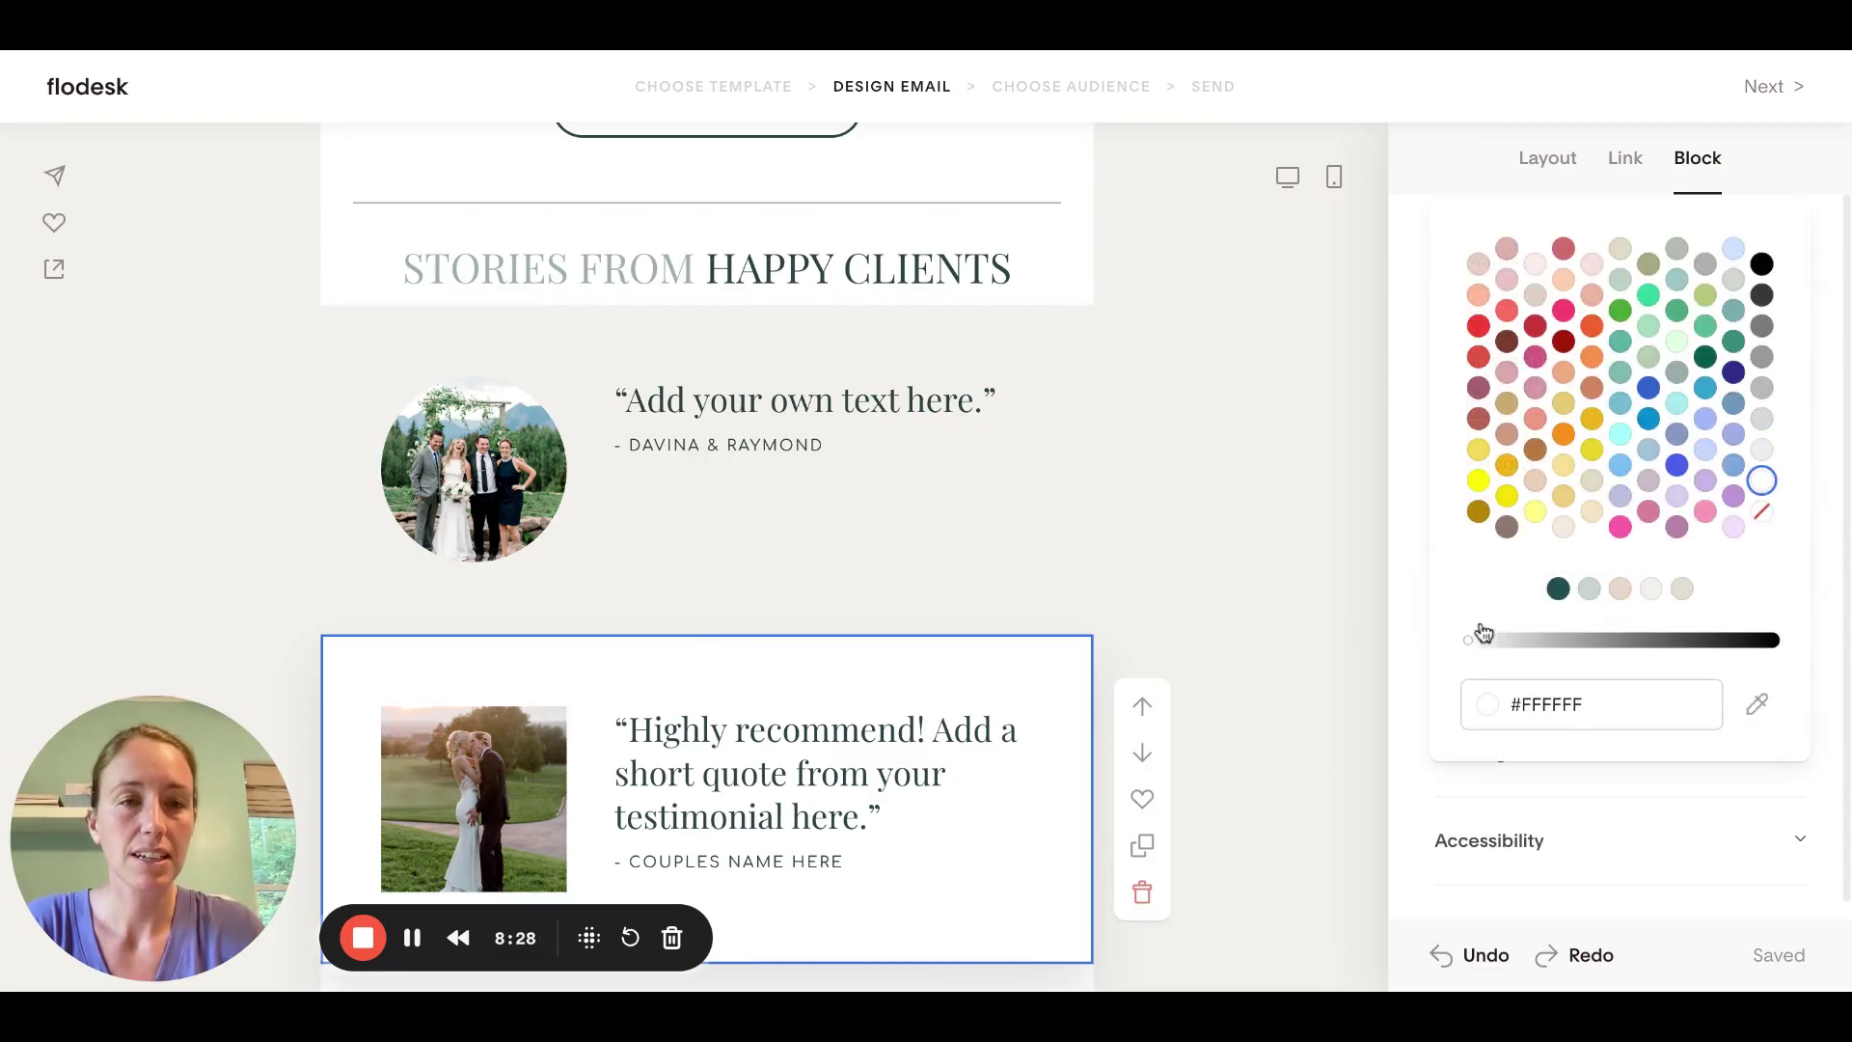
pyautogui.click(1589, 590)
pyautogui.click(1154, 567)
# Set the background of the "Exceeded our expectations!" testimonial block to the peach brand color
pyautogui.scroll(-3, 1154, 568)
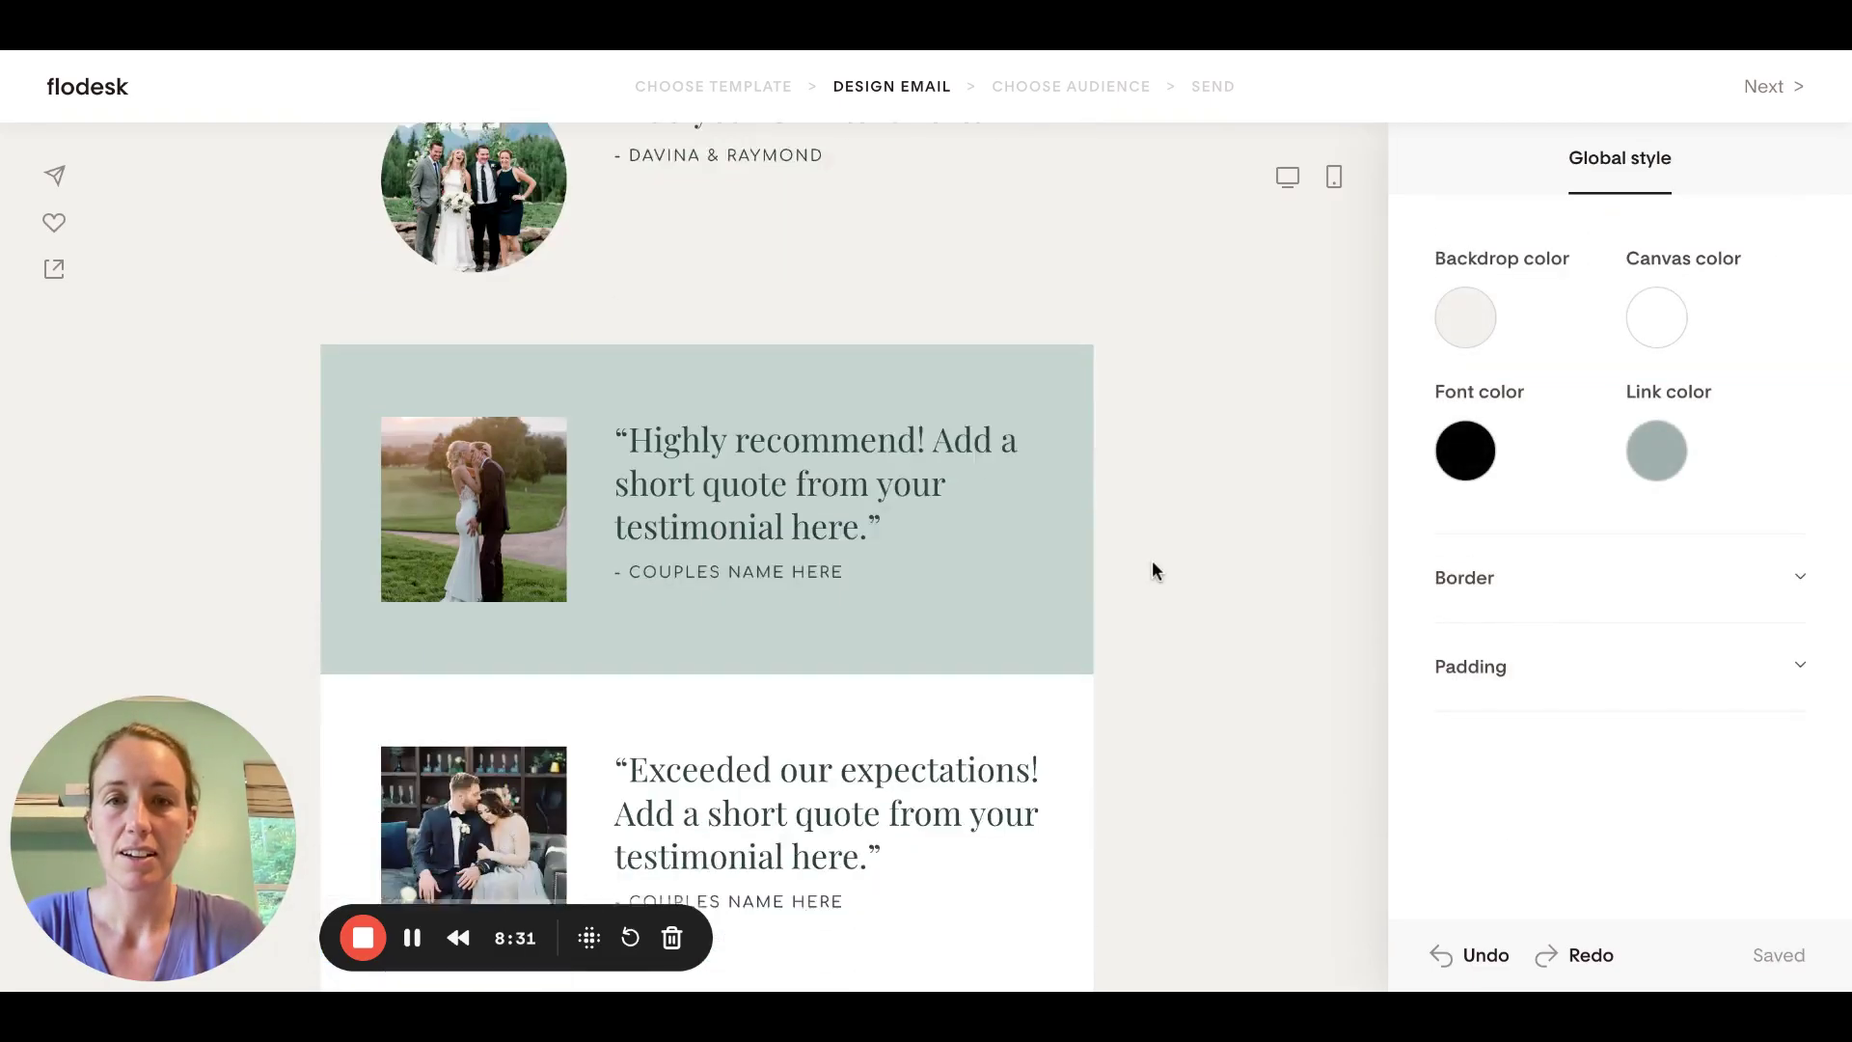
pyautogui.scroll(1, 1154, 571)
pyautogui.scroll(-2, 1033, 623)
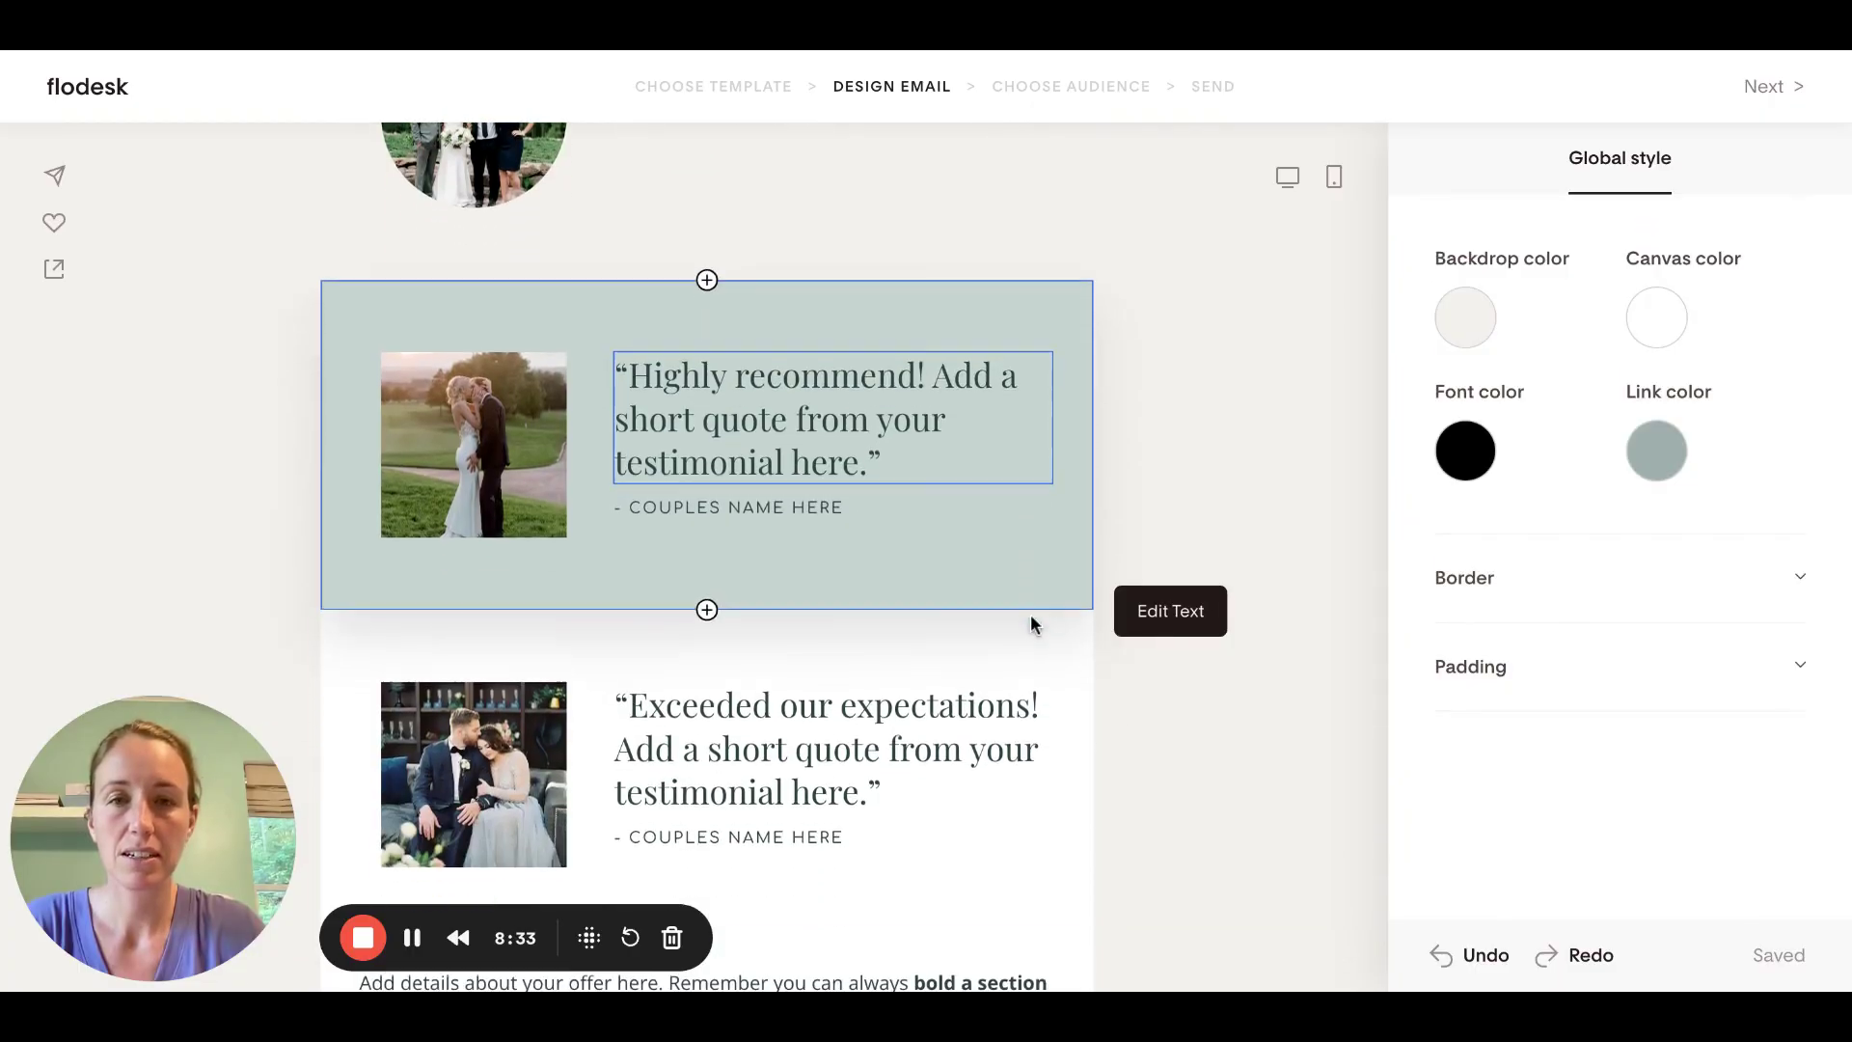
pyautogui.click(1032, 622)
pyautogui.click(1476, 632)
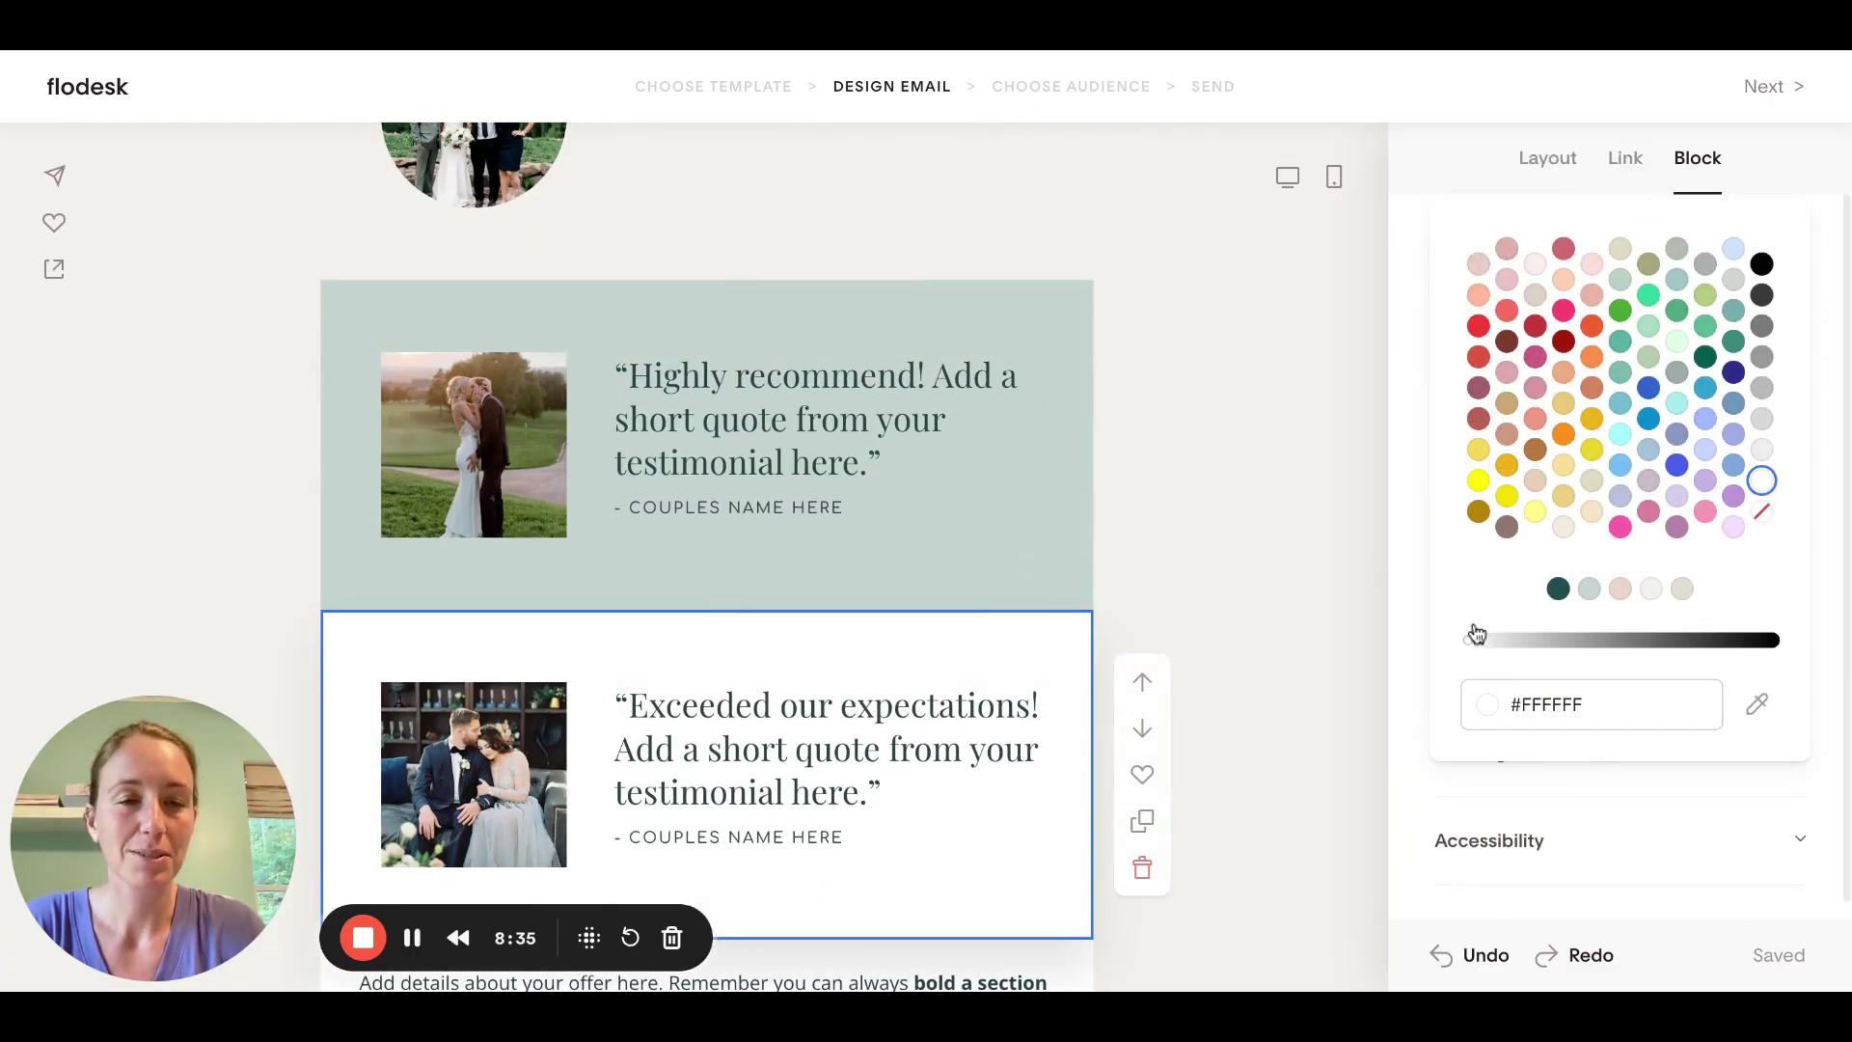
pyautogui.click(1623, 590)
pyautogui.click(1254, 538)
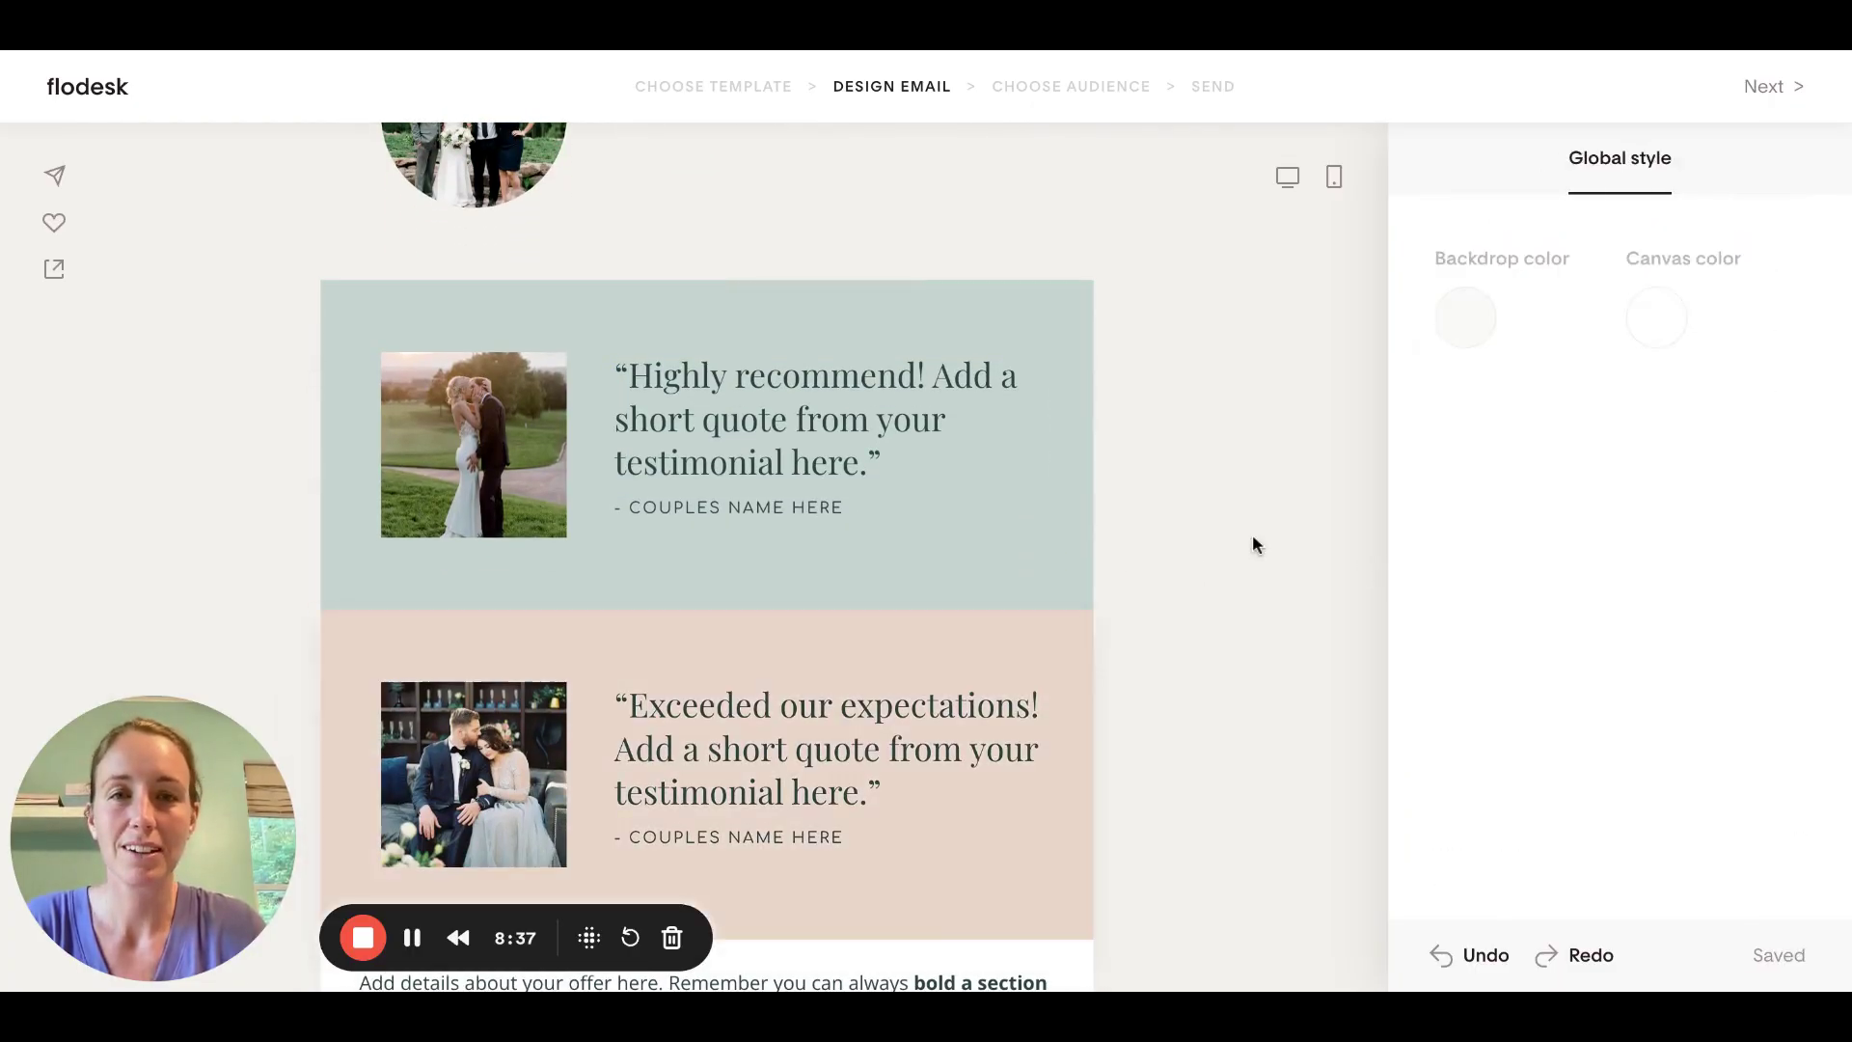
# Examine how the three testimonial blocks look together with their different background colors
pyautogui.scroll(4, 1253, 540)
pyautogui.scroll(-2, 1252, 540)
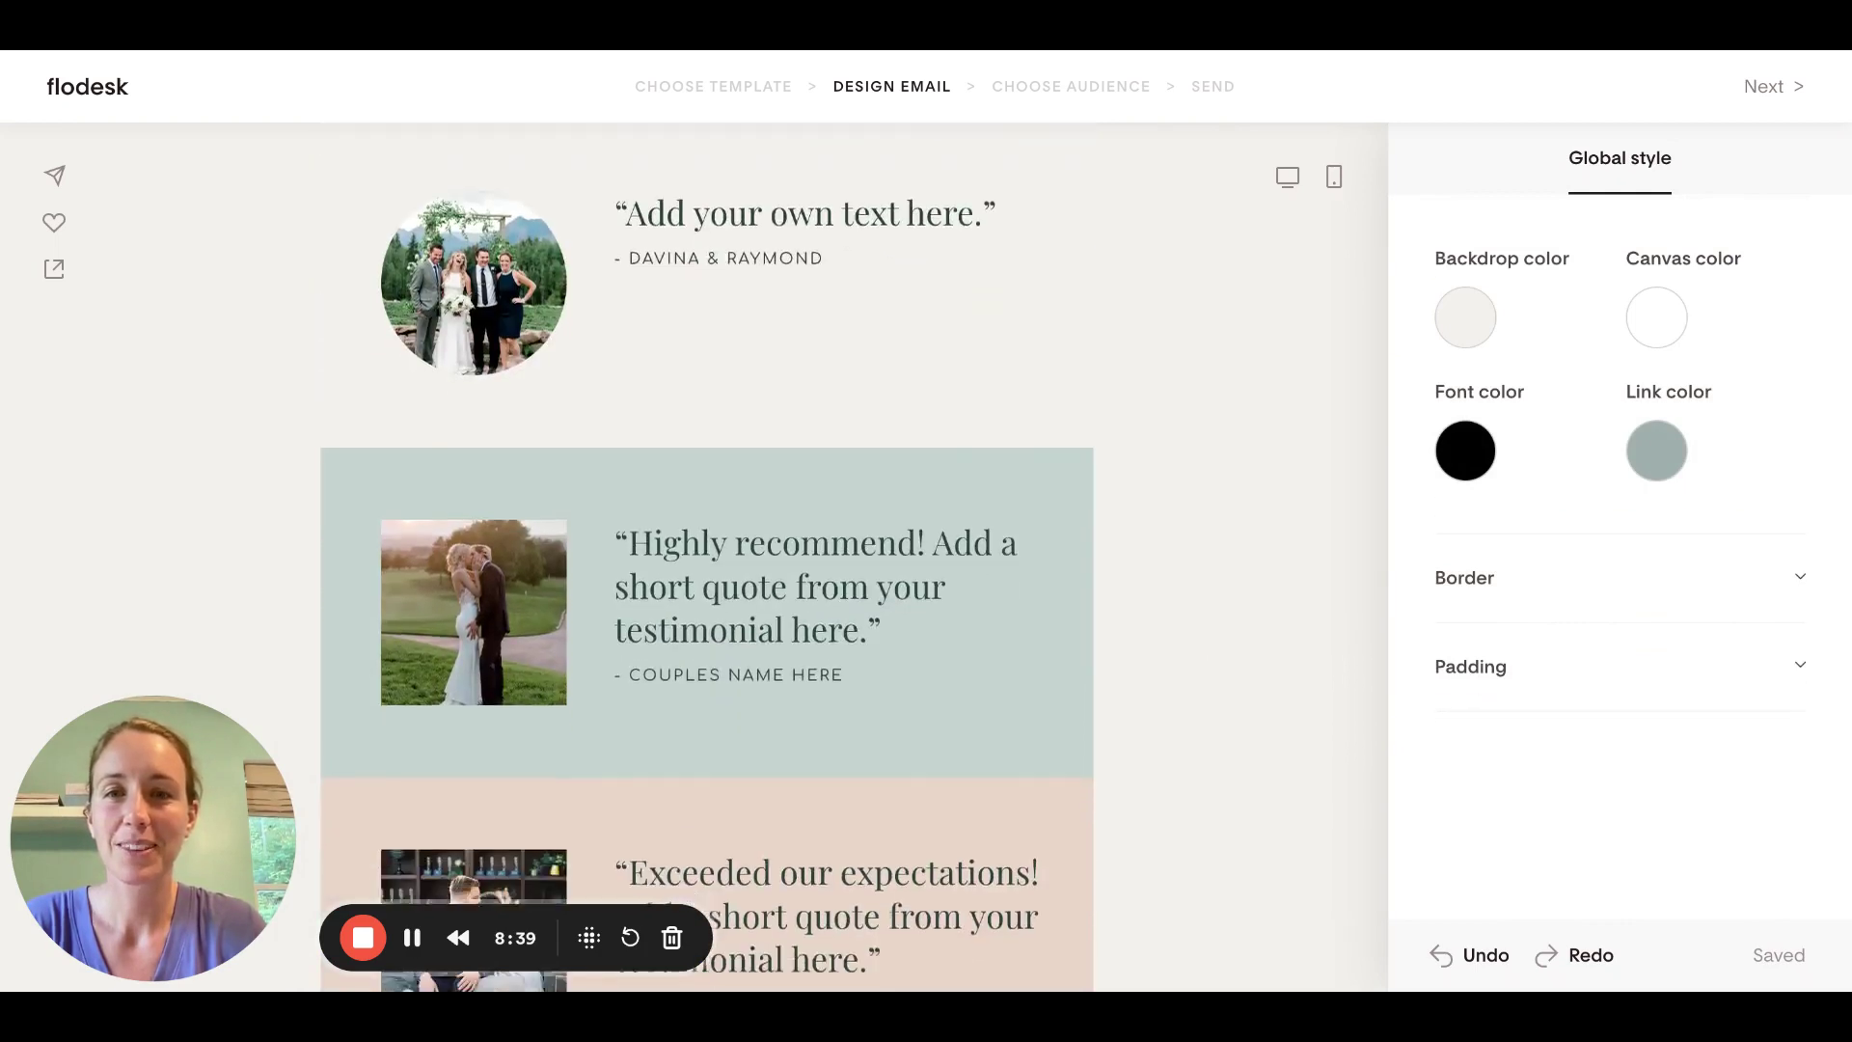
pyautogui.scroll(-3, 1252, 534)
pyautogui.scroll(5, 1252, 535)
pyautogui.scroll(-1, 1252, 534)
pyautogui.scroll(1, 1252, 534)
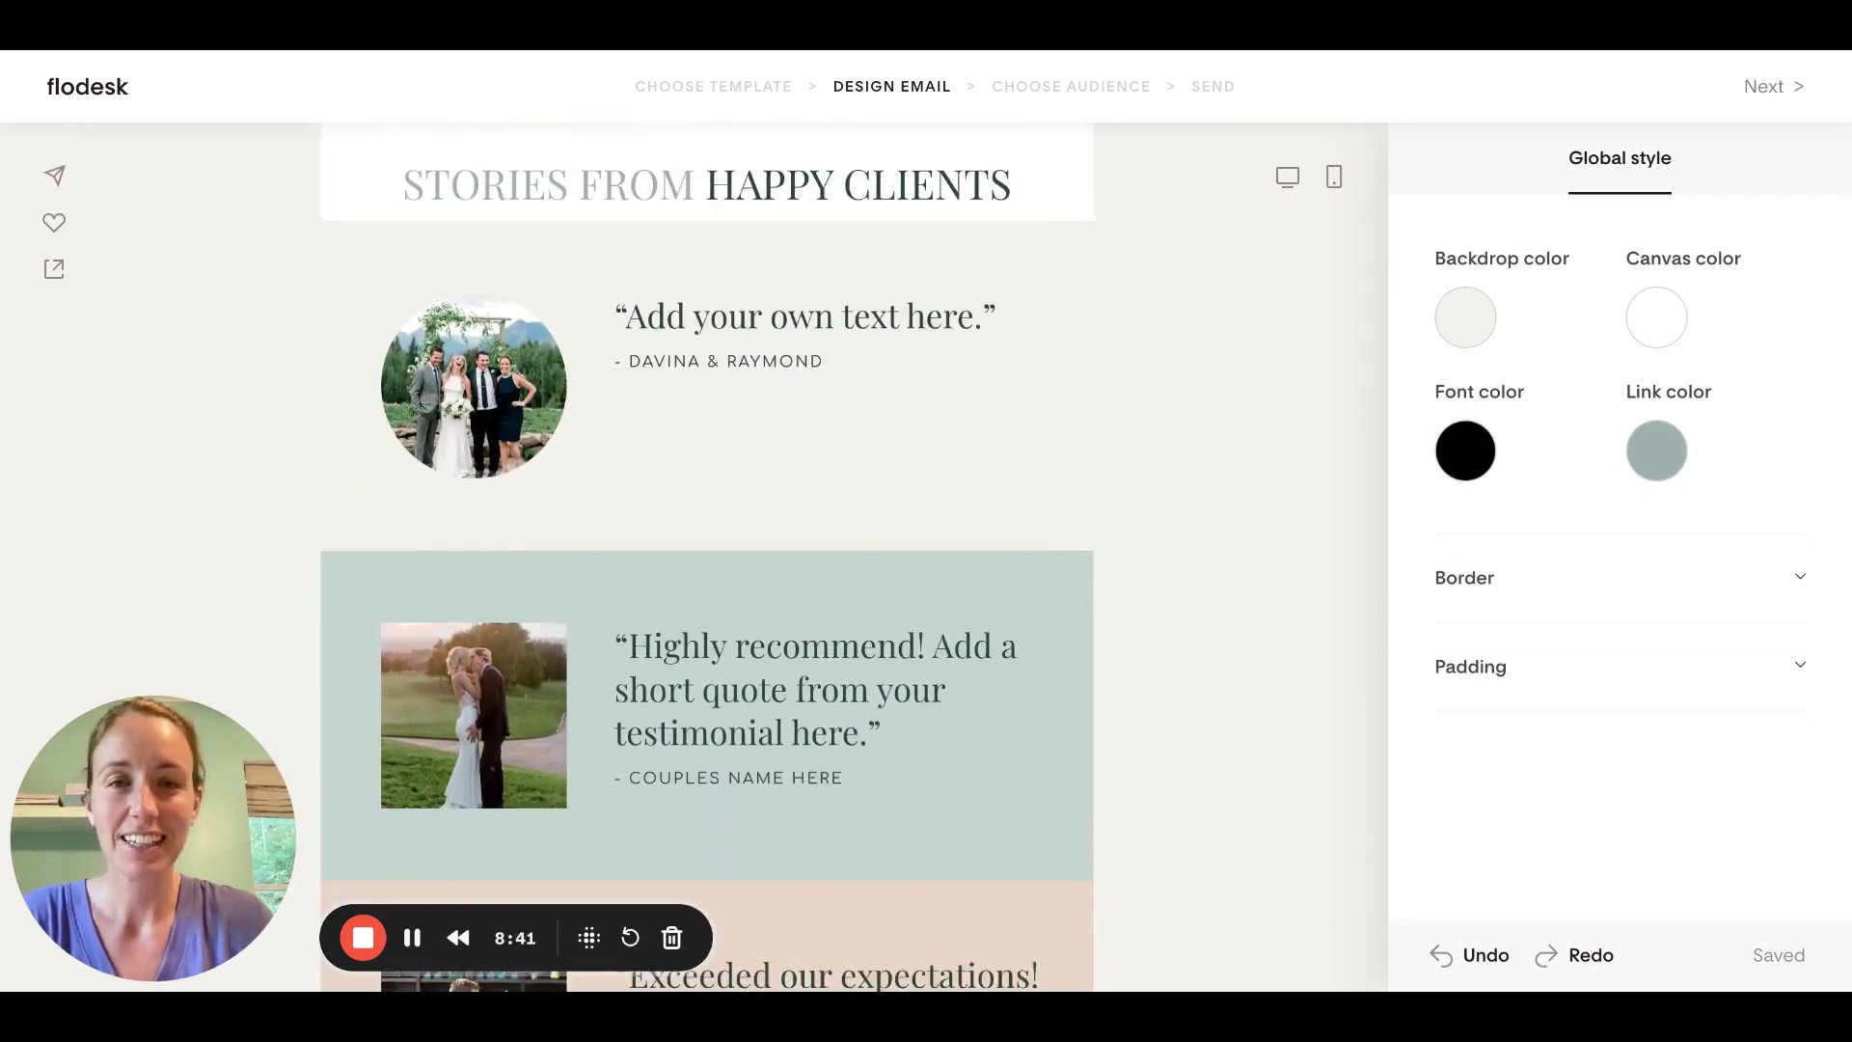
pyautogui.scroll(-1, 707, 516)
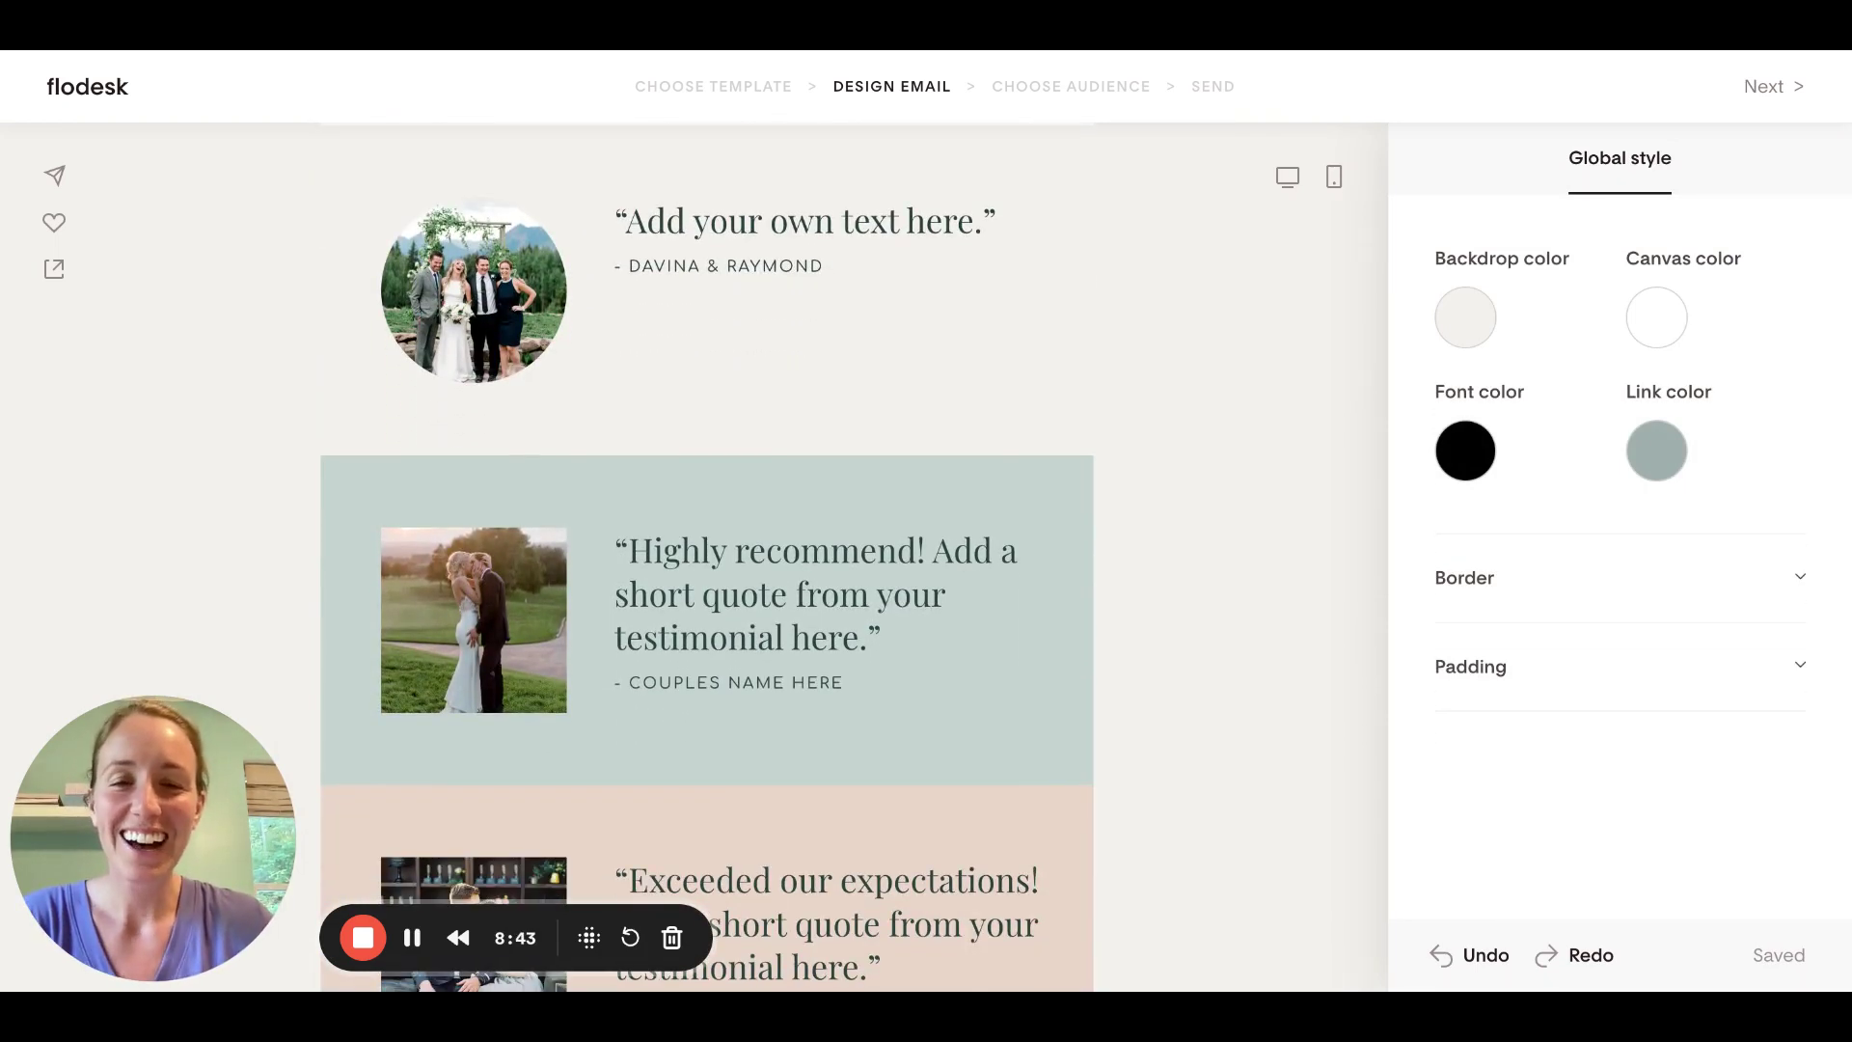
pyautogui.scroll(1, 708, 559)
pyautogui.scroll(-2, 707, 557)
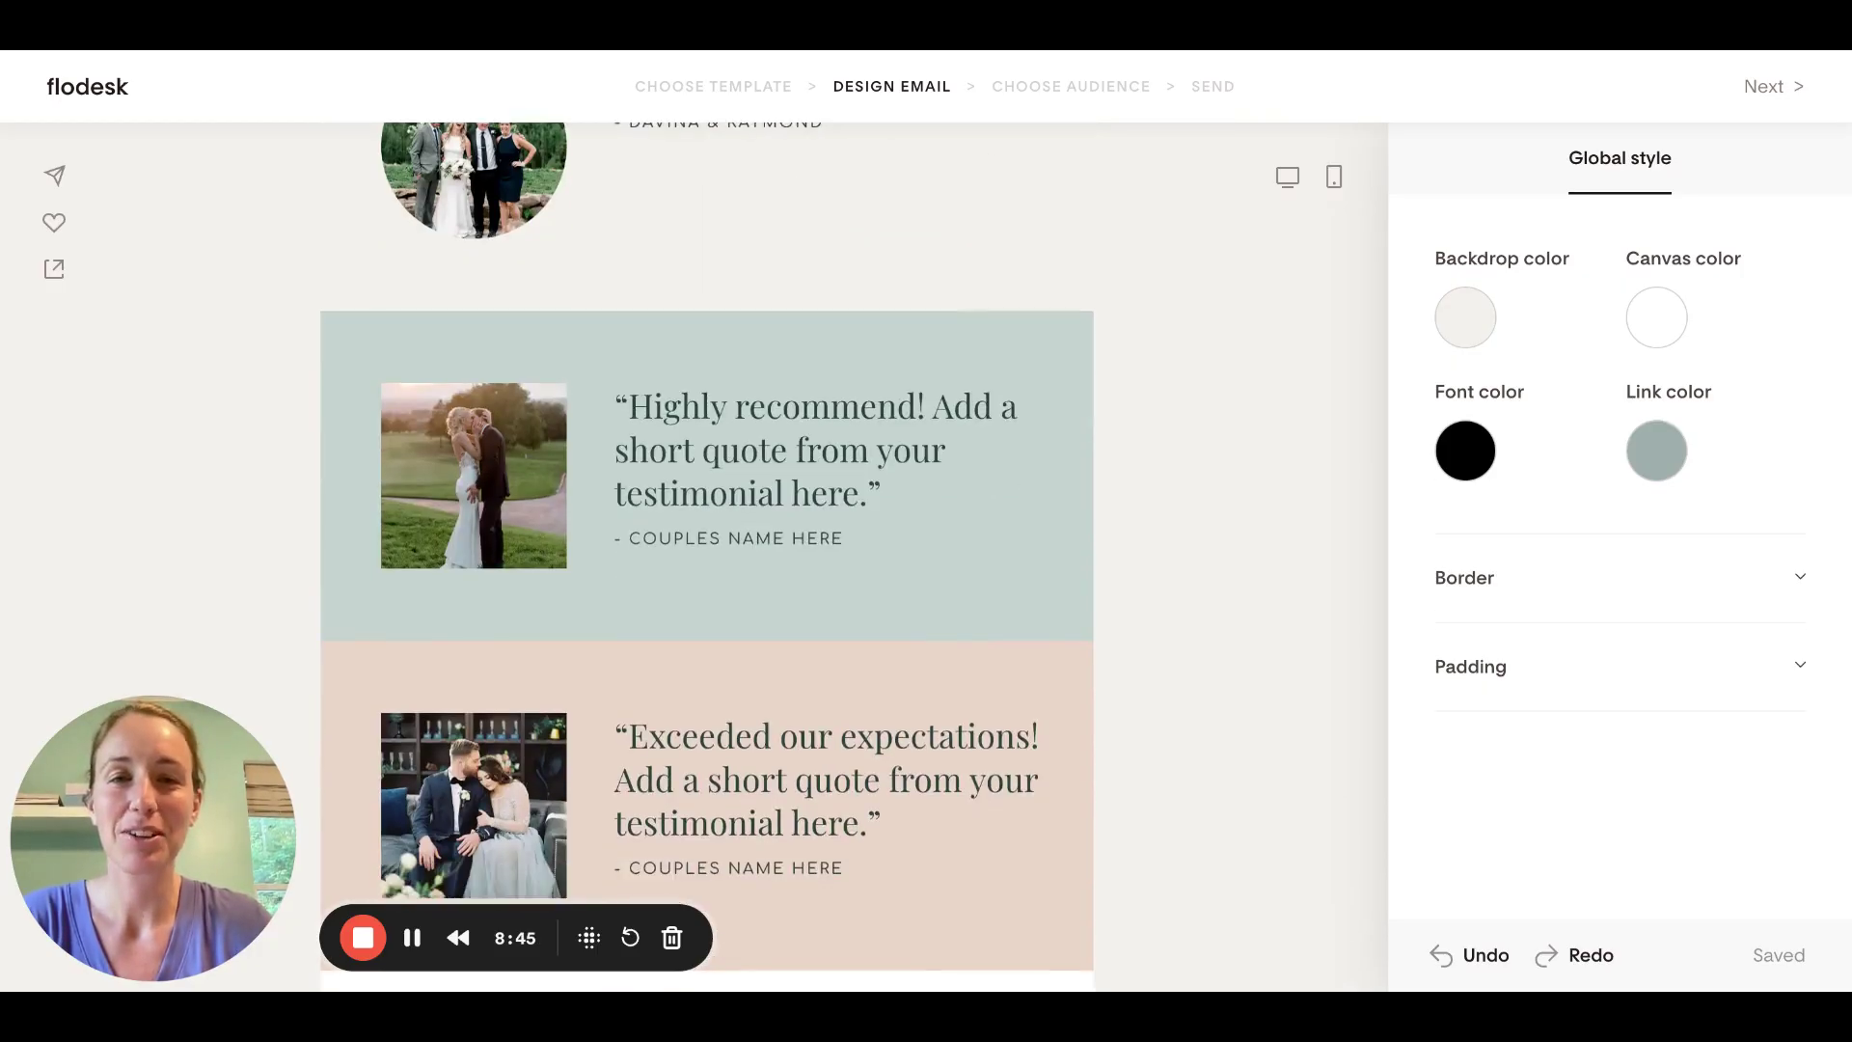
pyautogui.scroll(1, 707, 557)
pyautogui.scroll(-1, 707, 556)
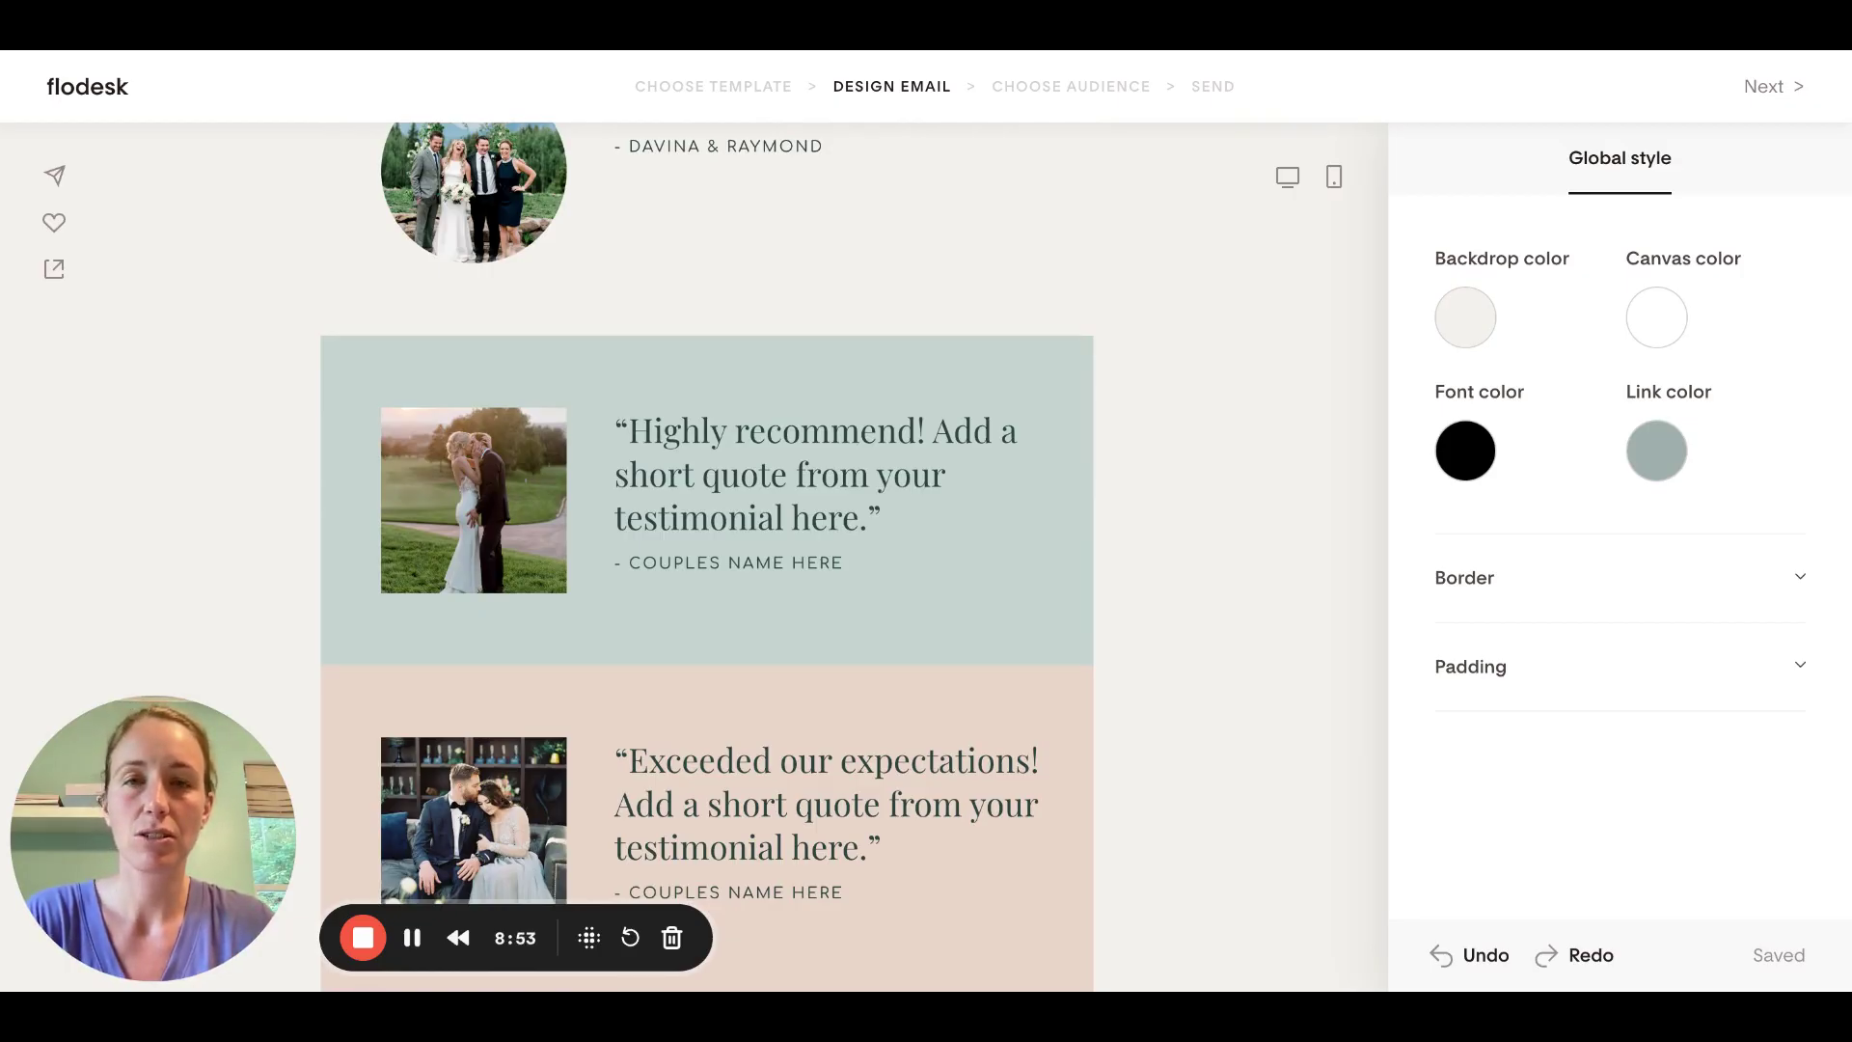
# Undo the background color changes on all three testimonial blocks and deselect the block
pyautogui.hotkey('ctrl', 'z')
pyautogui.hotkey('ctrl', 'z')
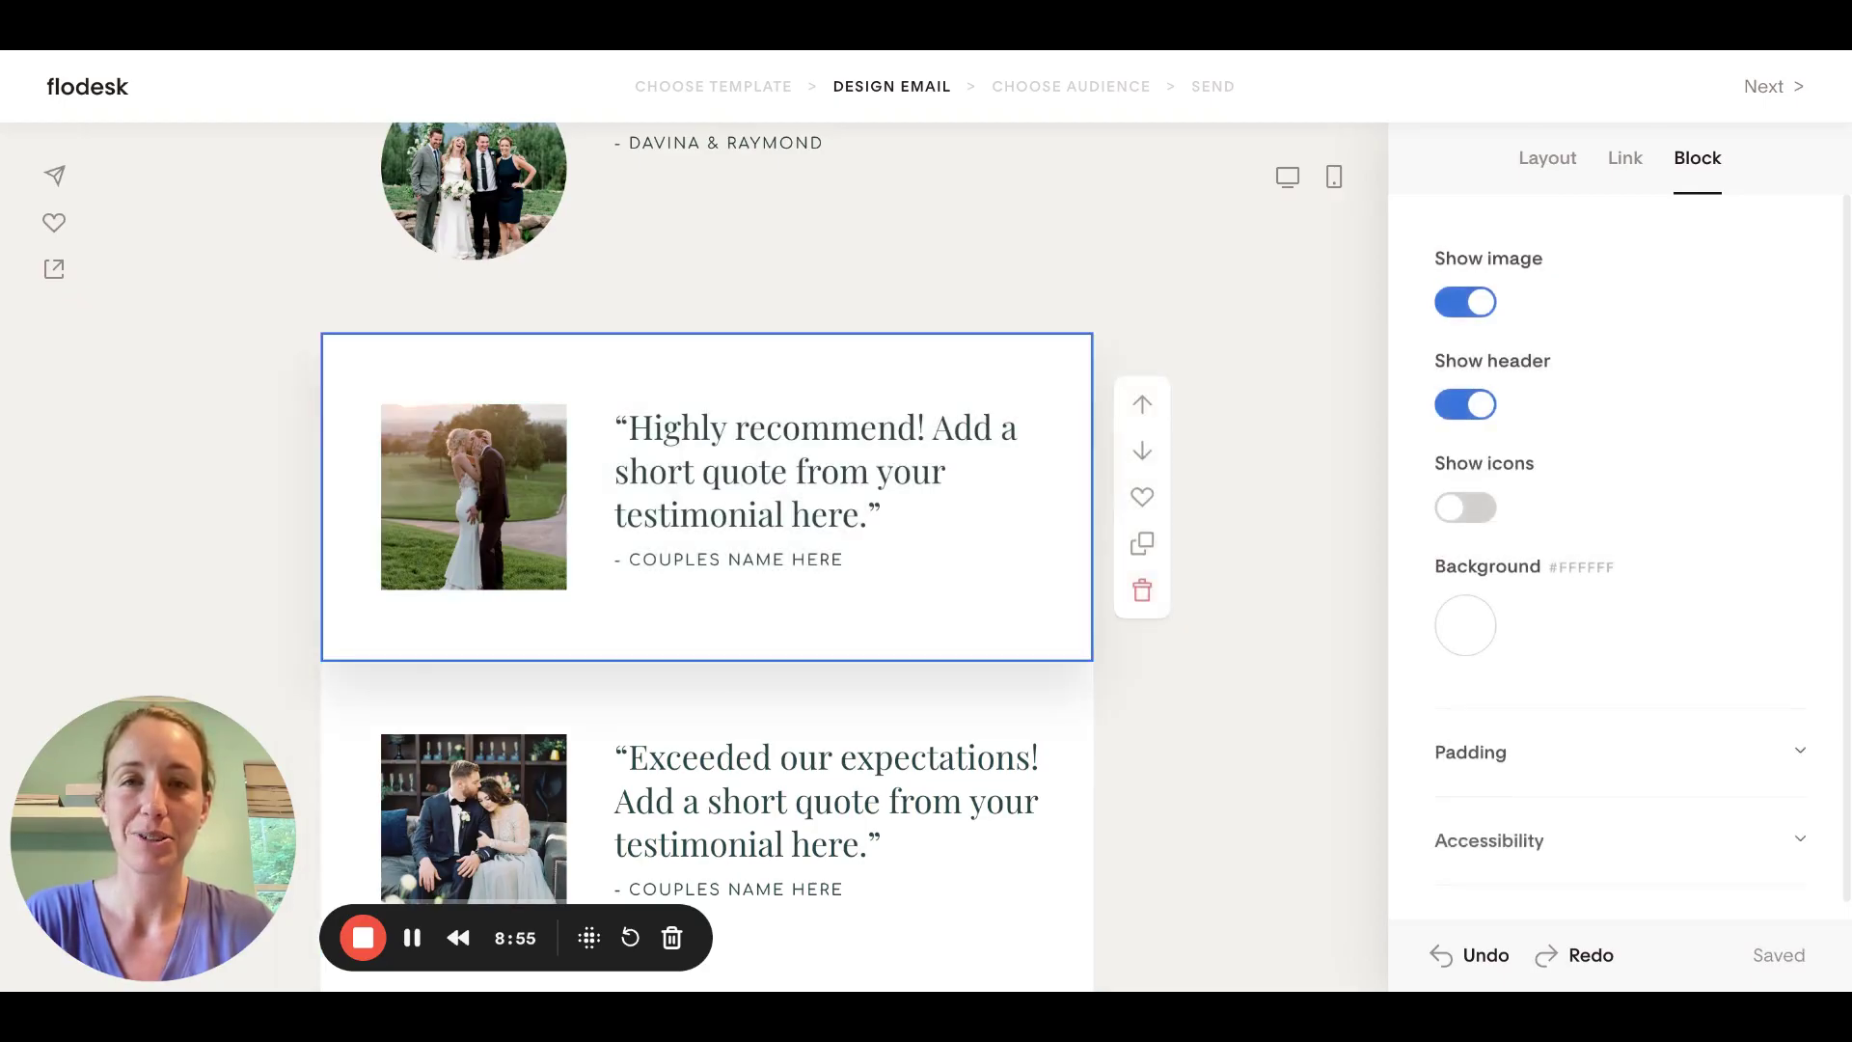
pyautogui.scroll(-3, 1256, 606)
pyautogui.scroll(3, 1256, 606)
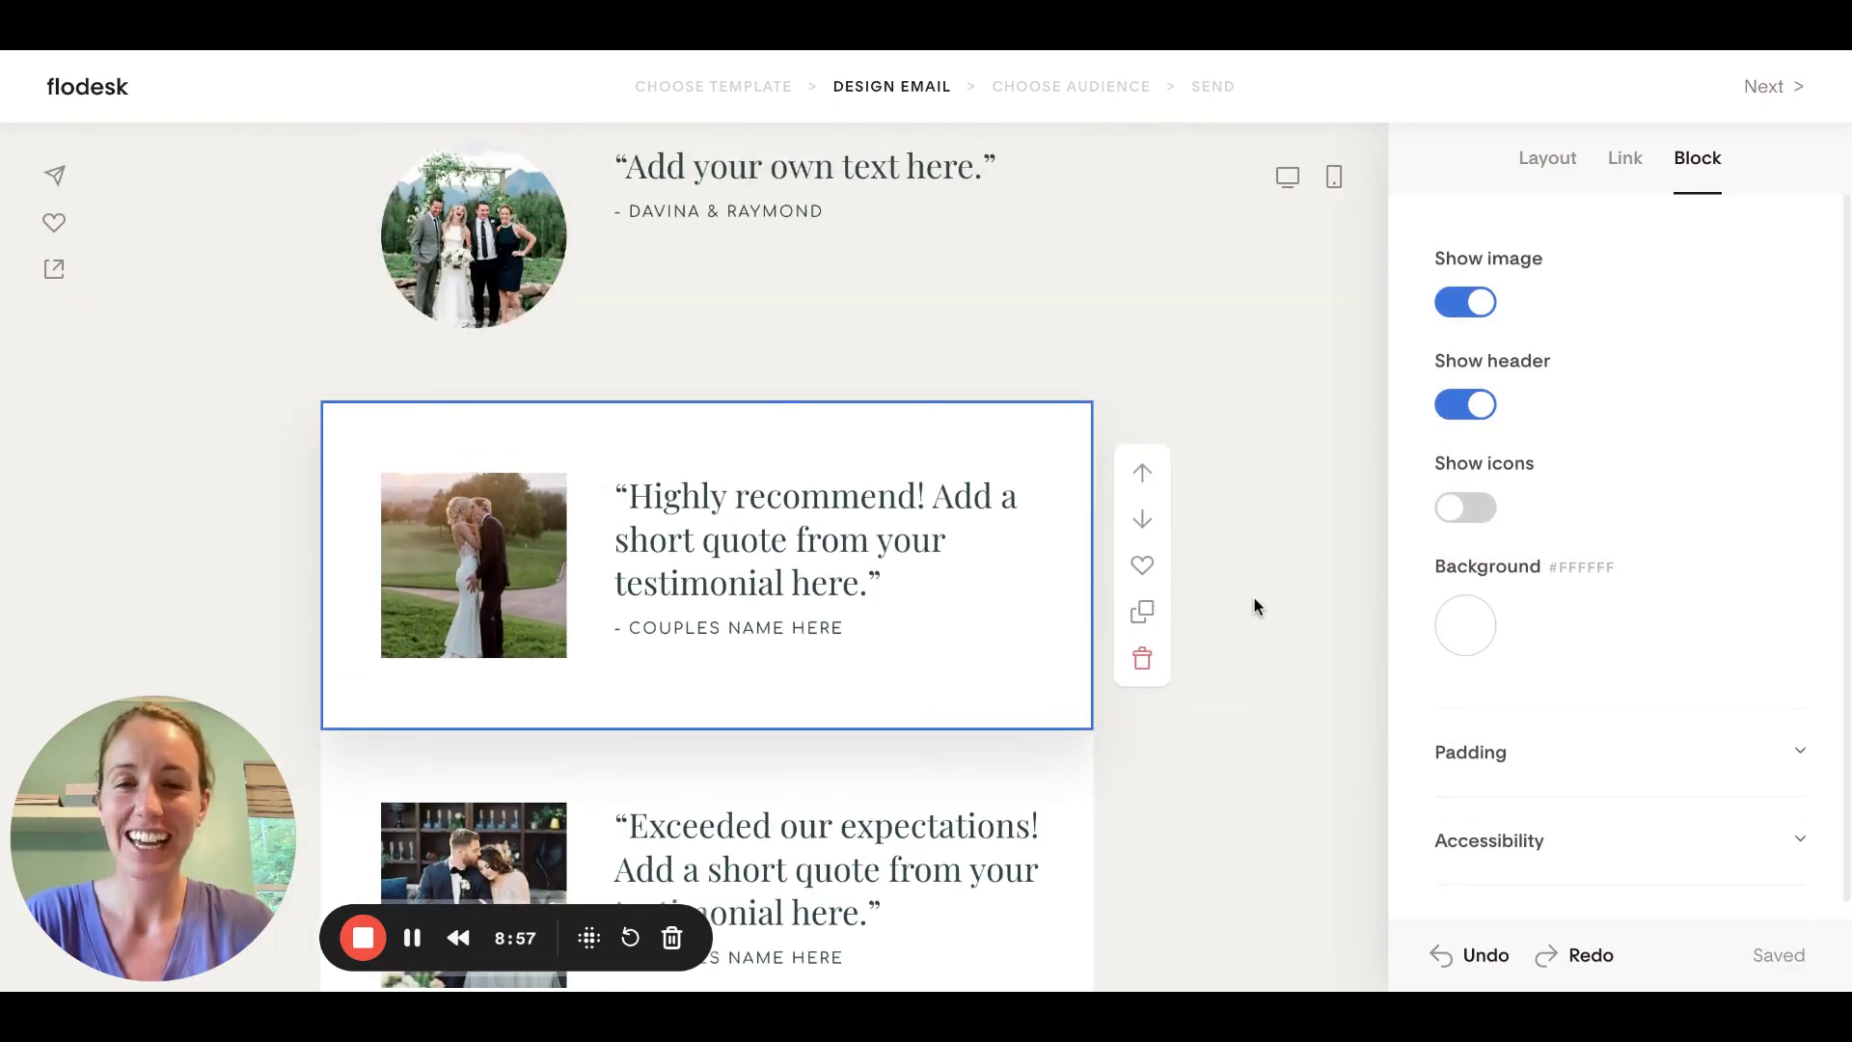
pyautogui.hotkey('ctrl', 'z')
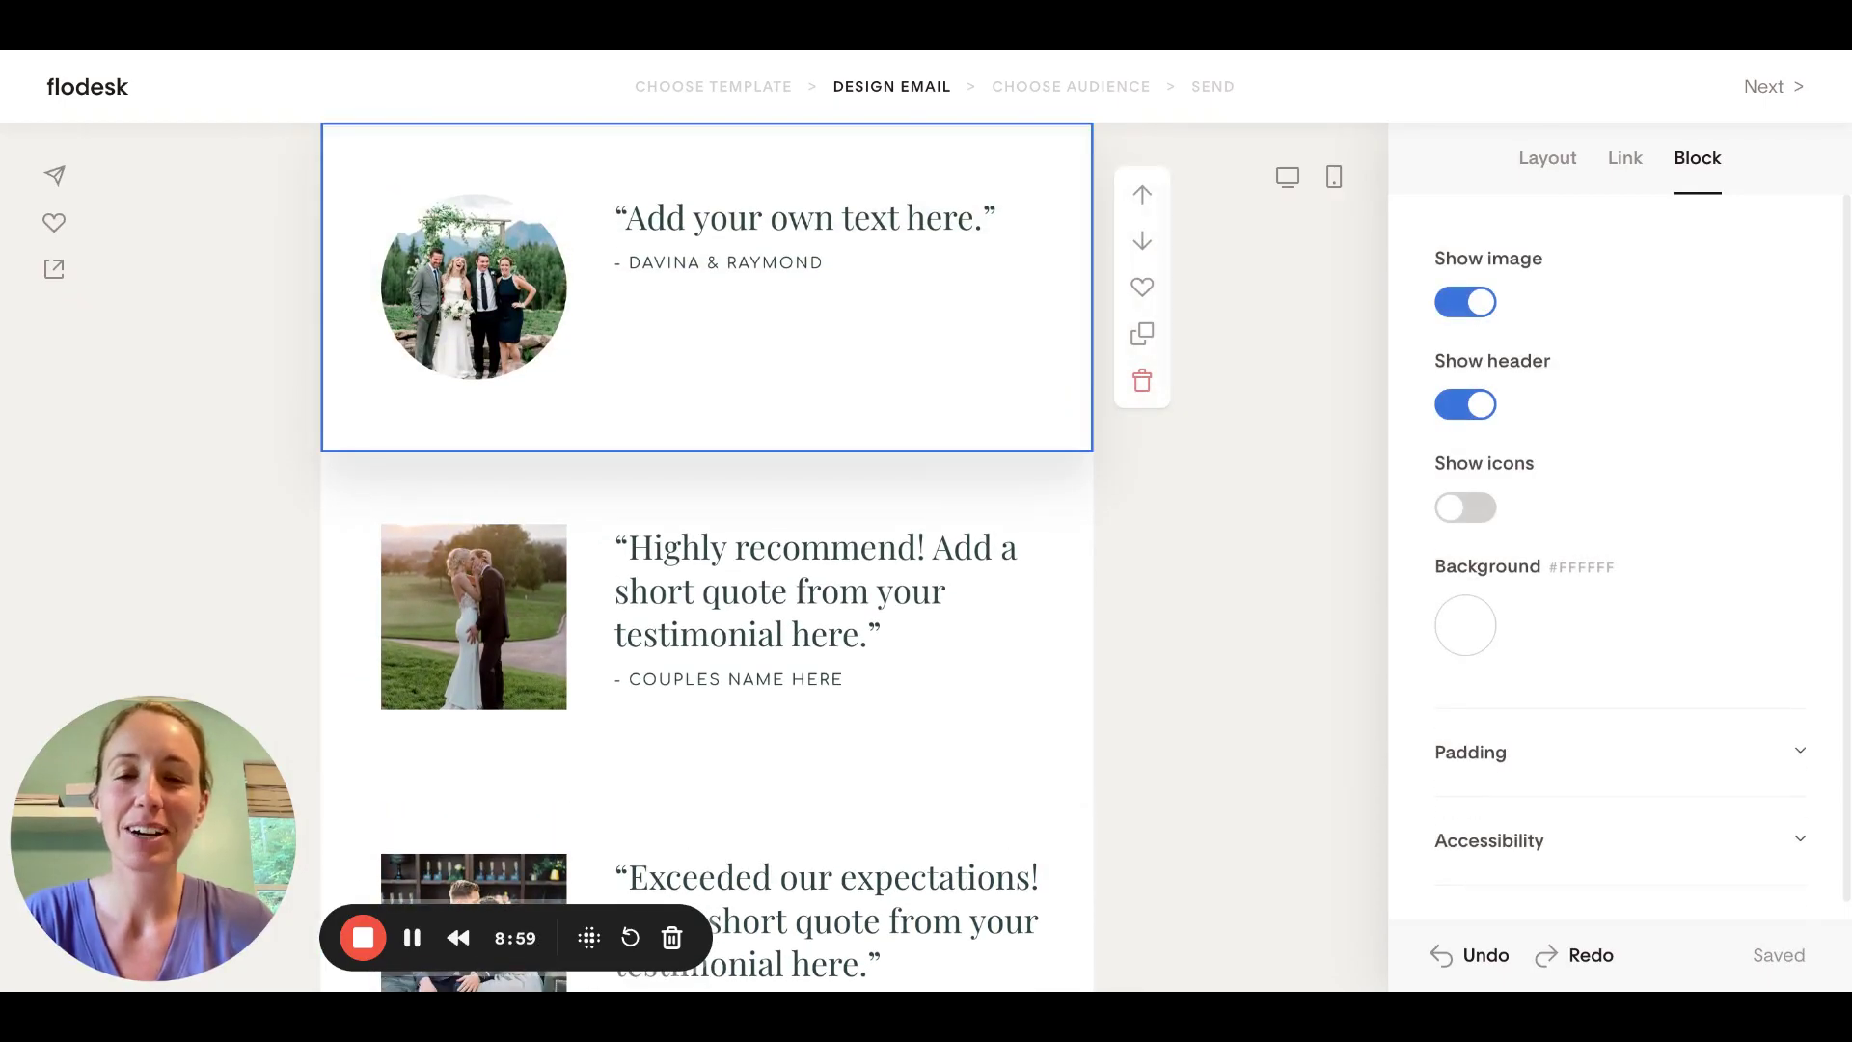
pyautogui.scroll(1, 707, 558)
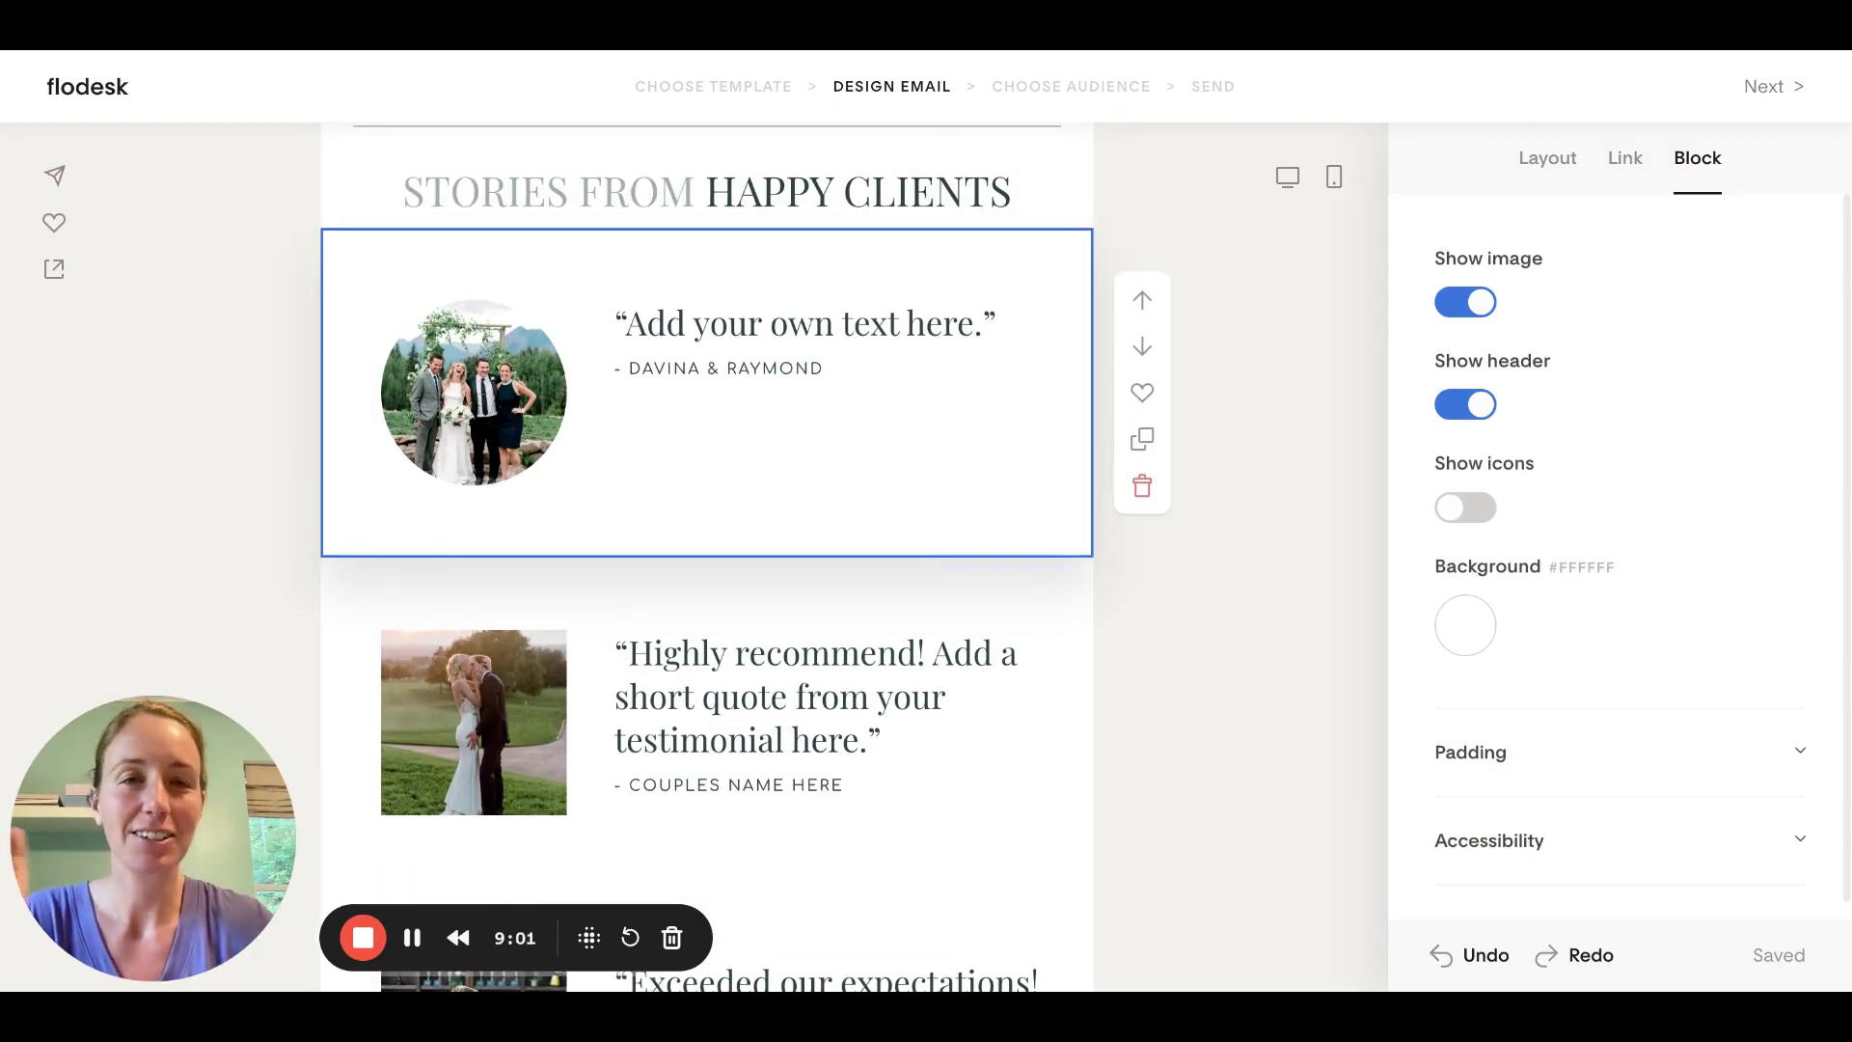
pyautogui.scroll(1, 1228, 640)
pyautogui.click(1183, 686)
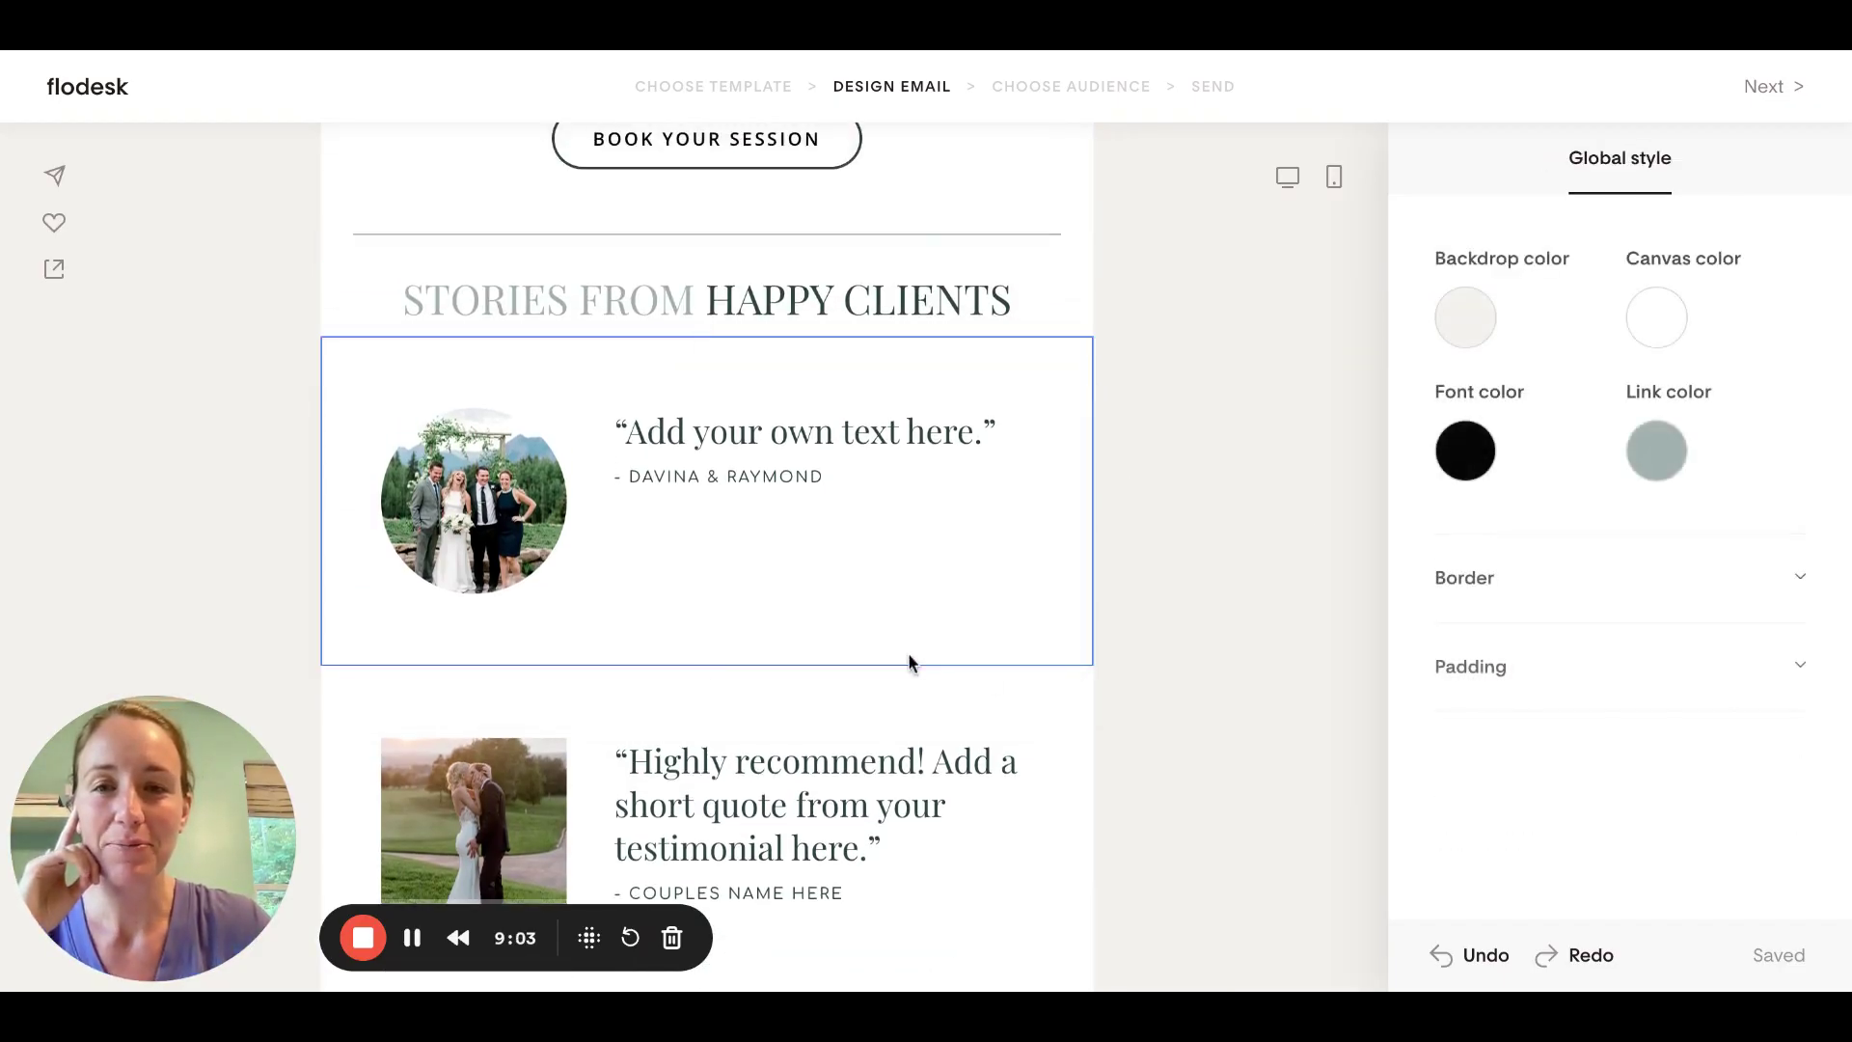
# Look over the email between the greeting text, the booking button and the testimonials
pyautogui.scroll(-1, 907, 653)
pyautogui.scroll(-2, 894, 656)
pyautogui.scroll(1, 895, 656)
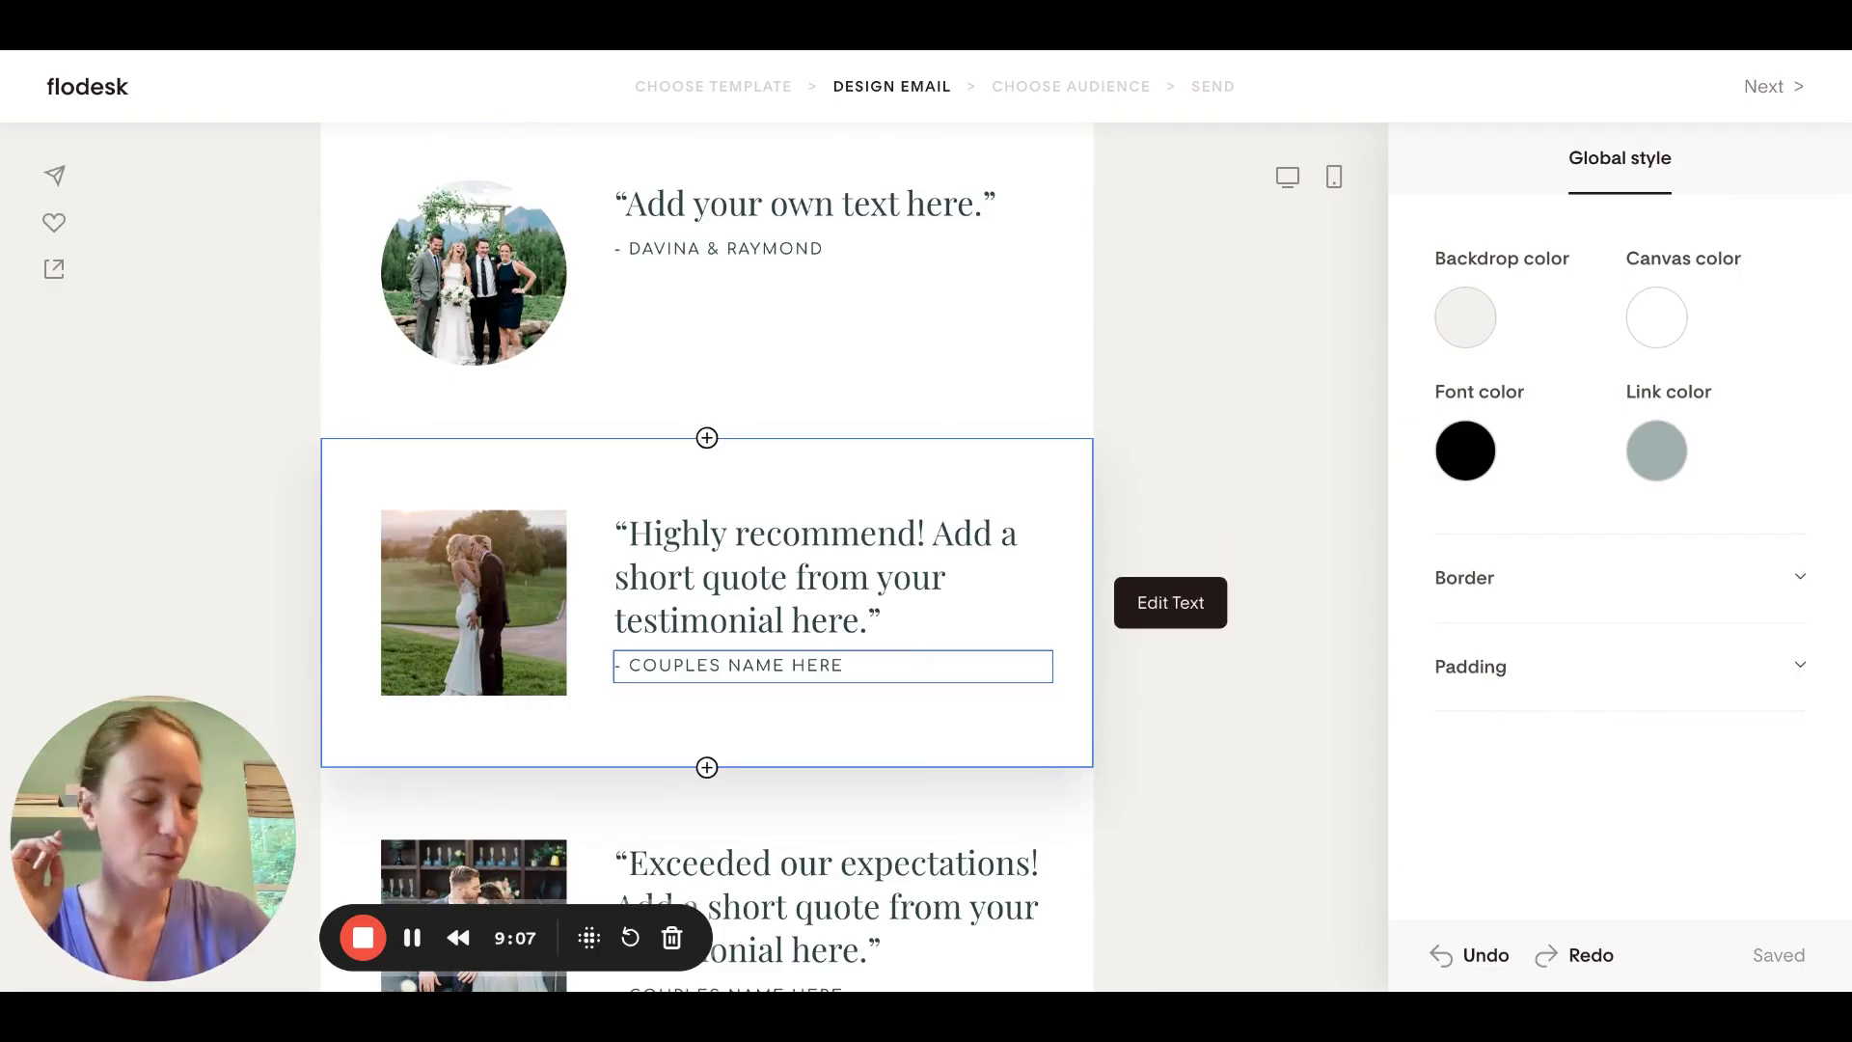
pyautogui.scroll(5, 877, 679)
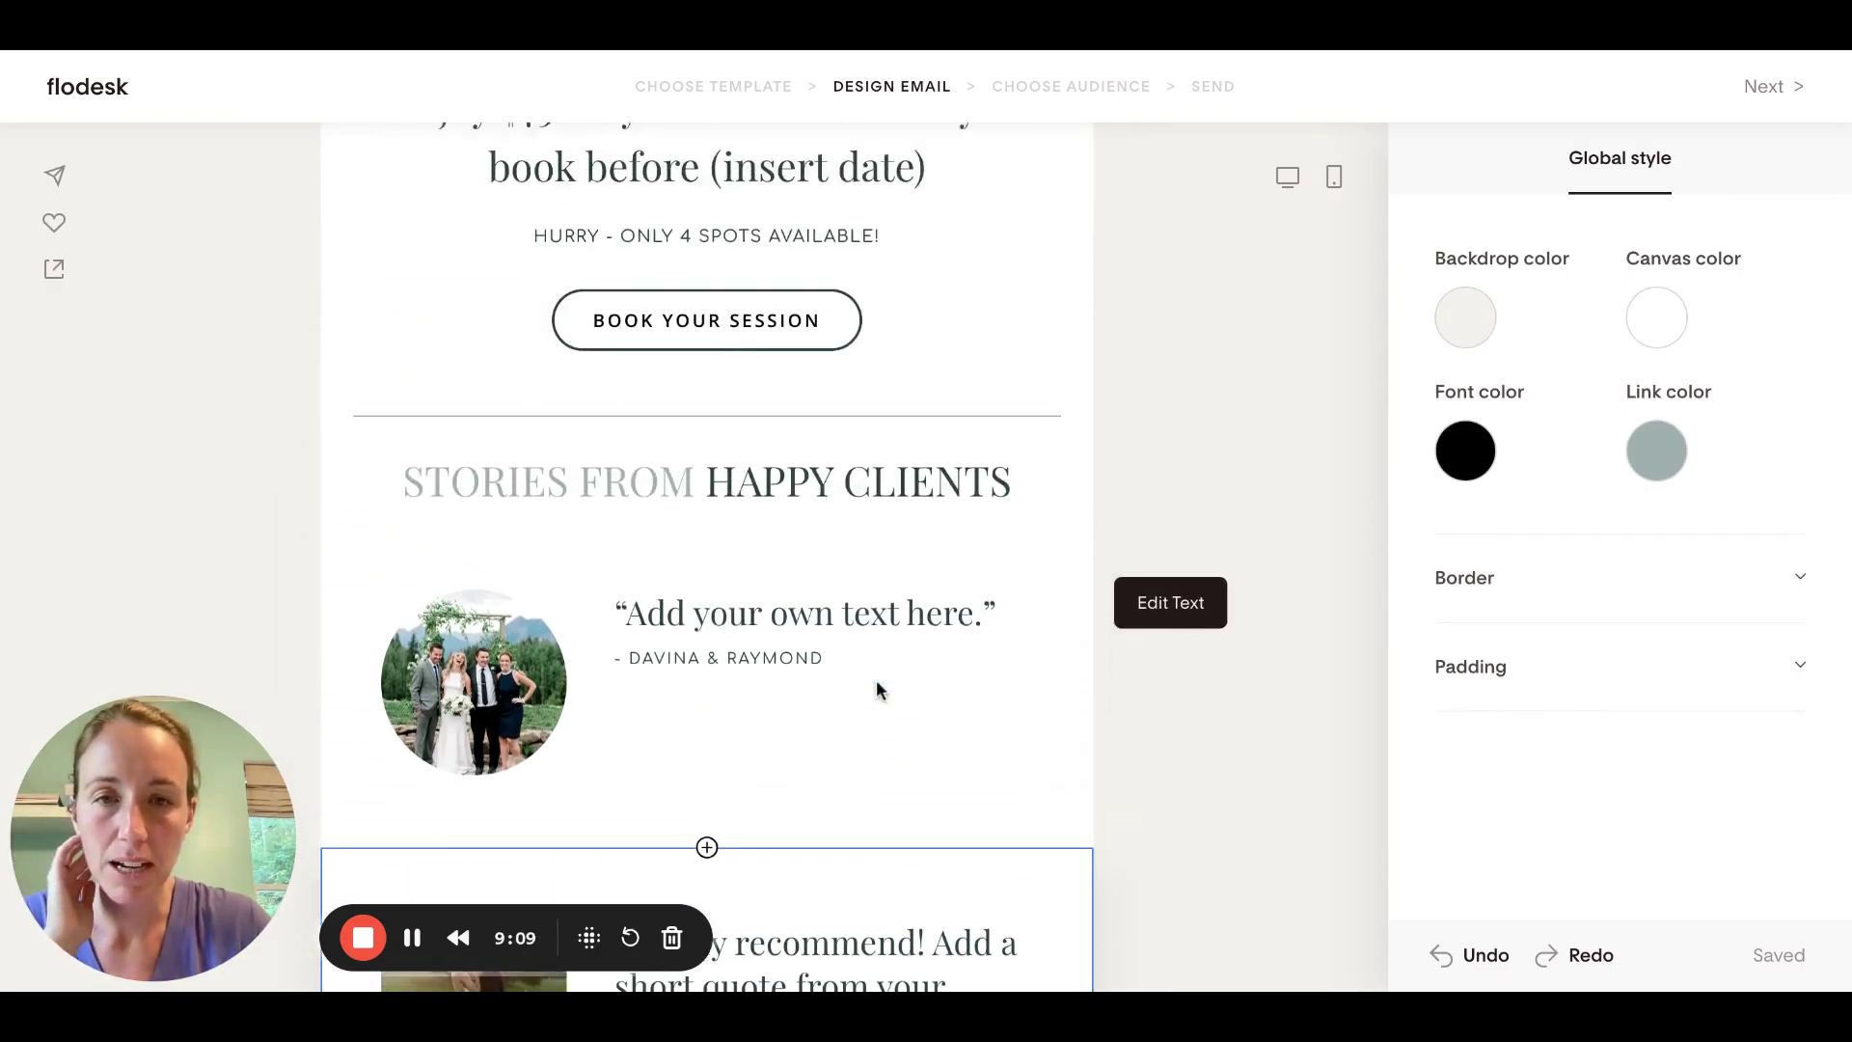
pyautogui.scroll(-3, 876, 679)
pyautogui.scroll(2, 876, 679)
pyautogui.scroll(5, 693, 484)
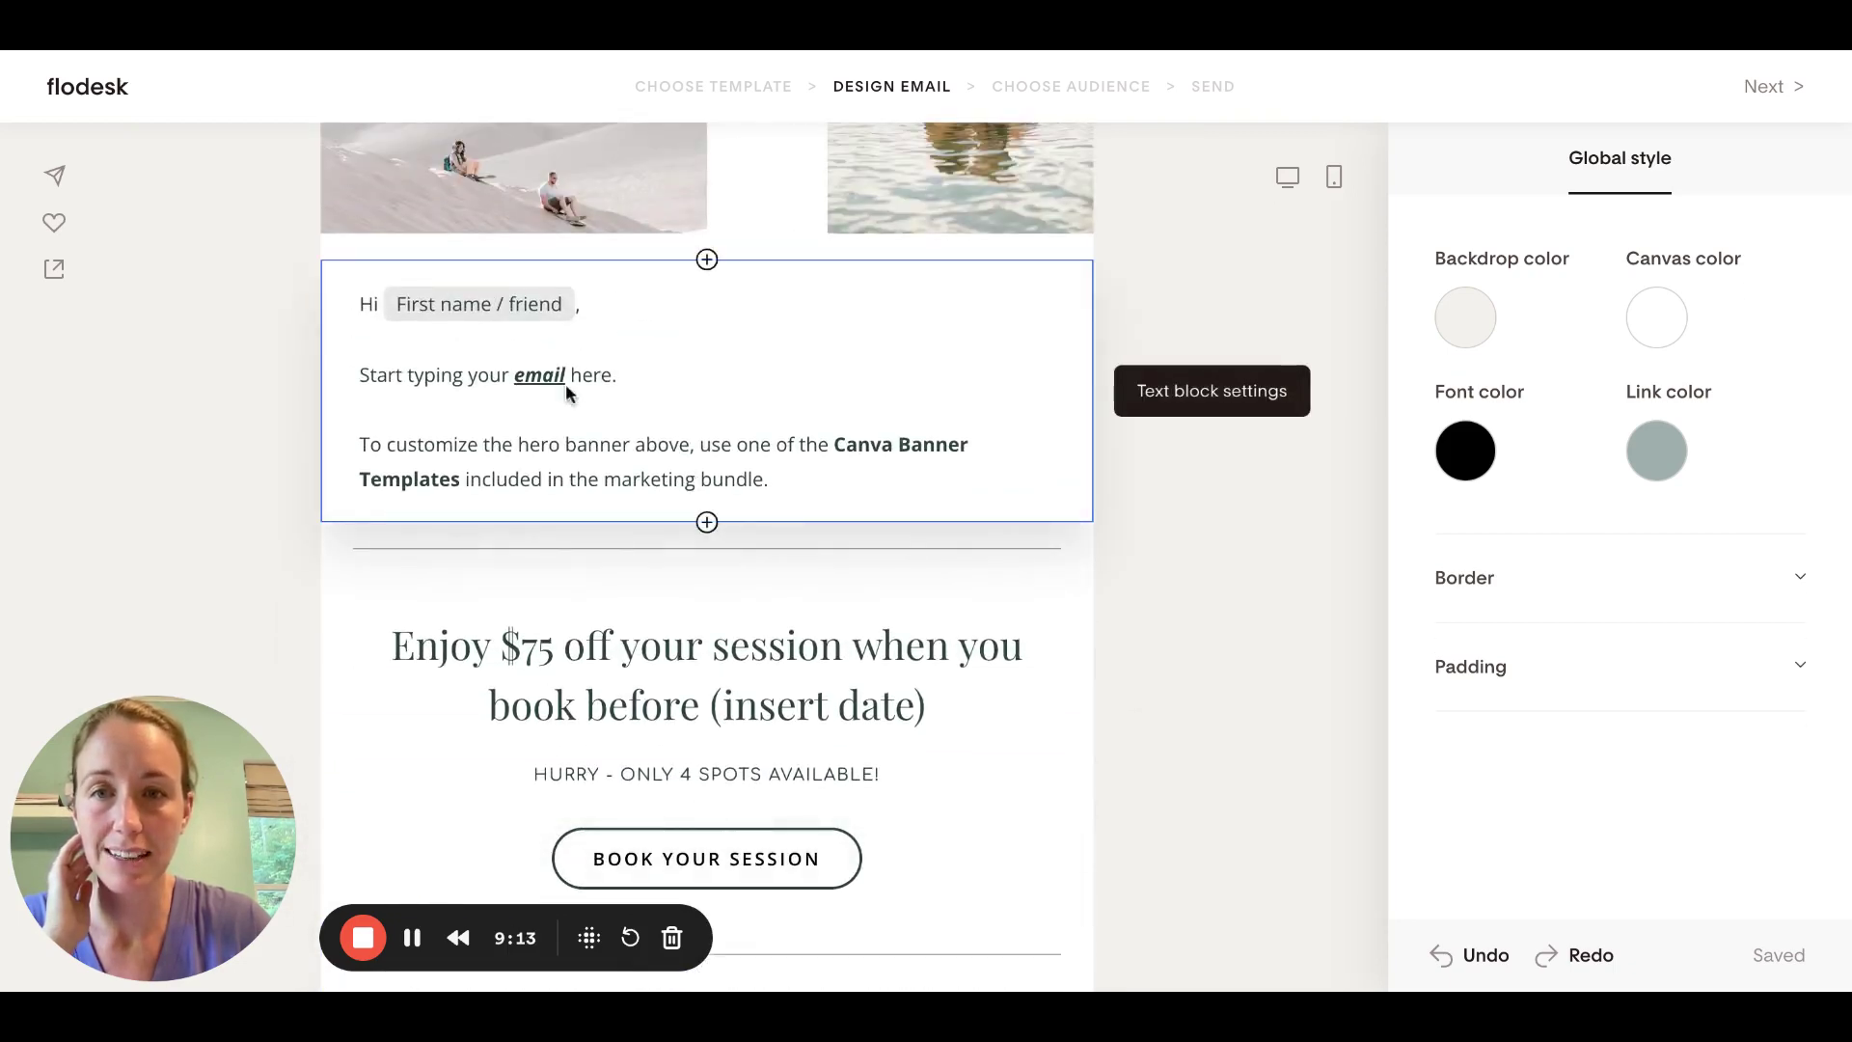
pyautogui.scroll(-3, 676, 511)
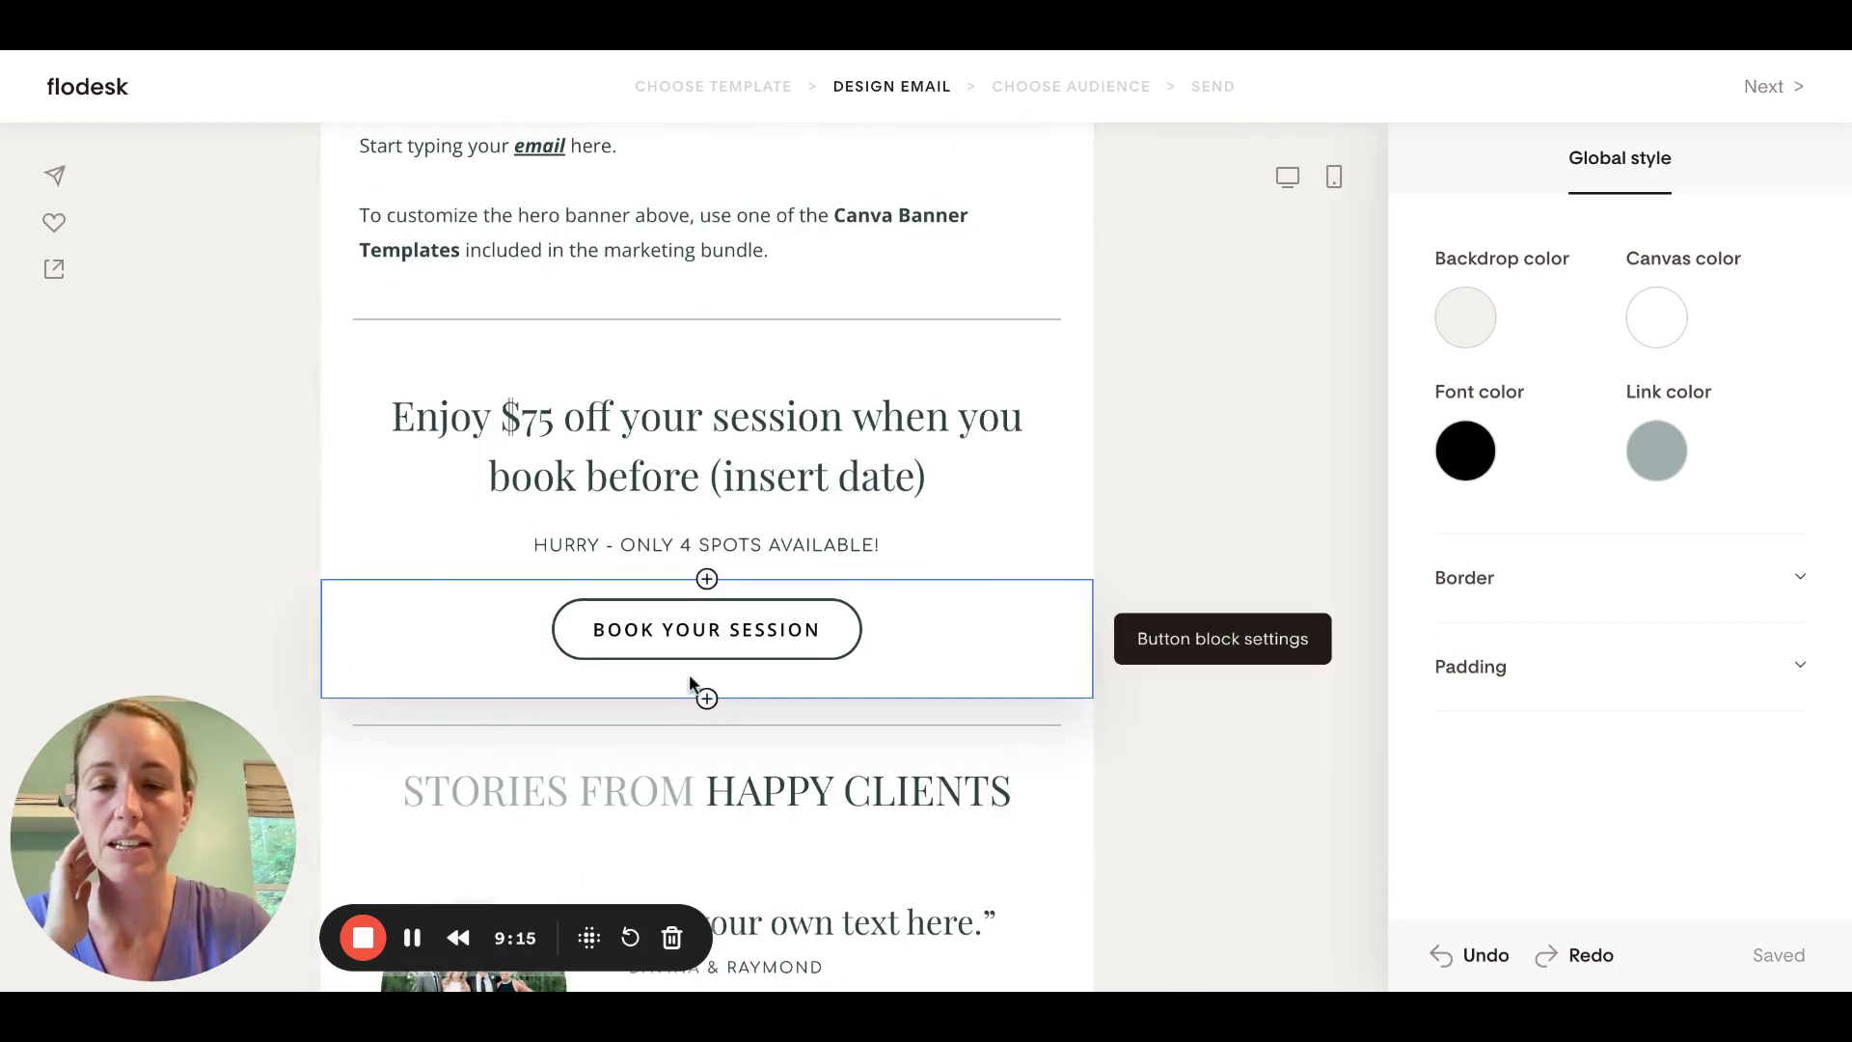
# Examine the link options of the first testimonial block, leaving the URL empty
pyautogui.scroll(-6, 689, 673)
pyautogui.scroll(1, 689, 683)
pyautogui.click(699, 531)
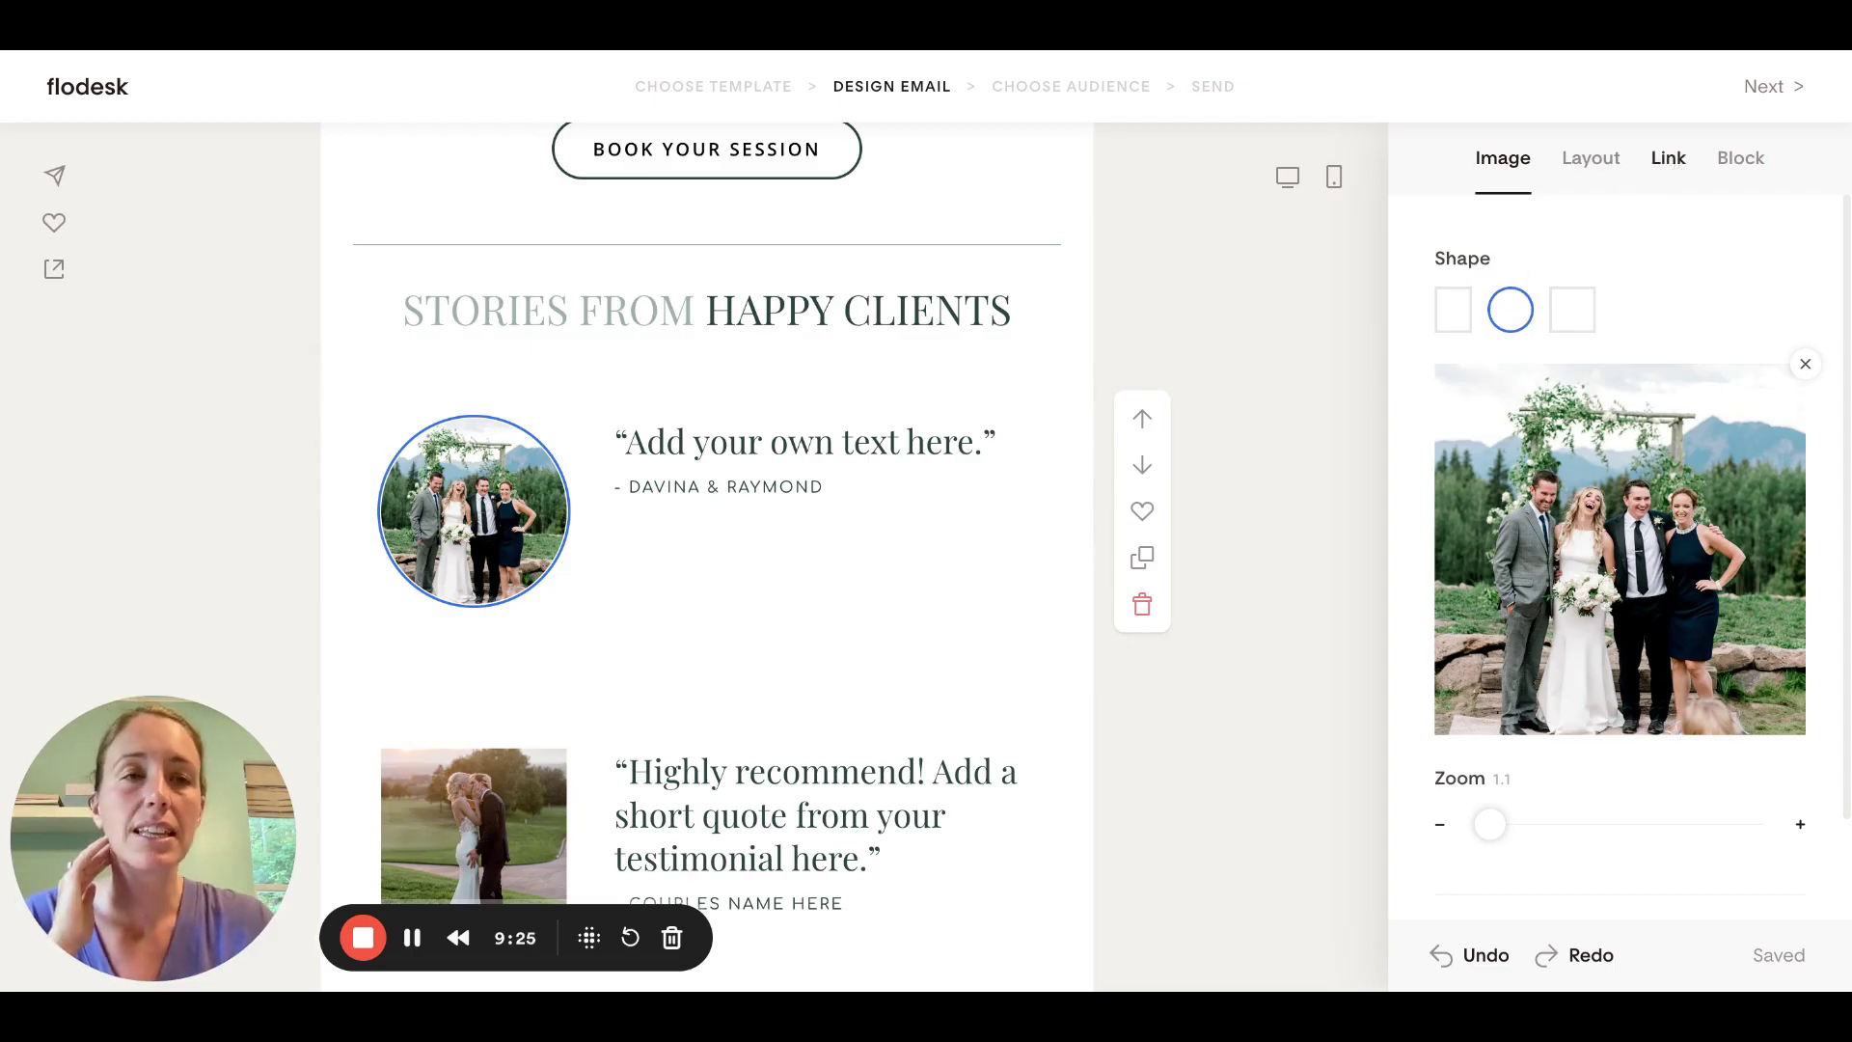
pyautogui.click(1669, 157)
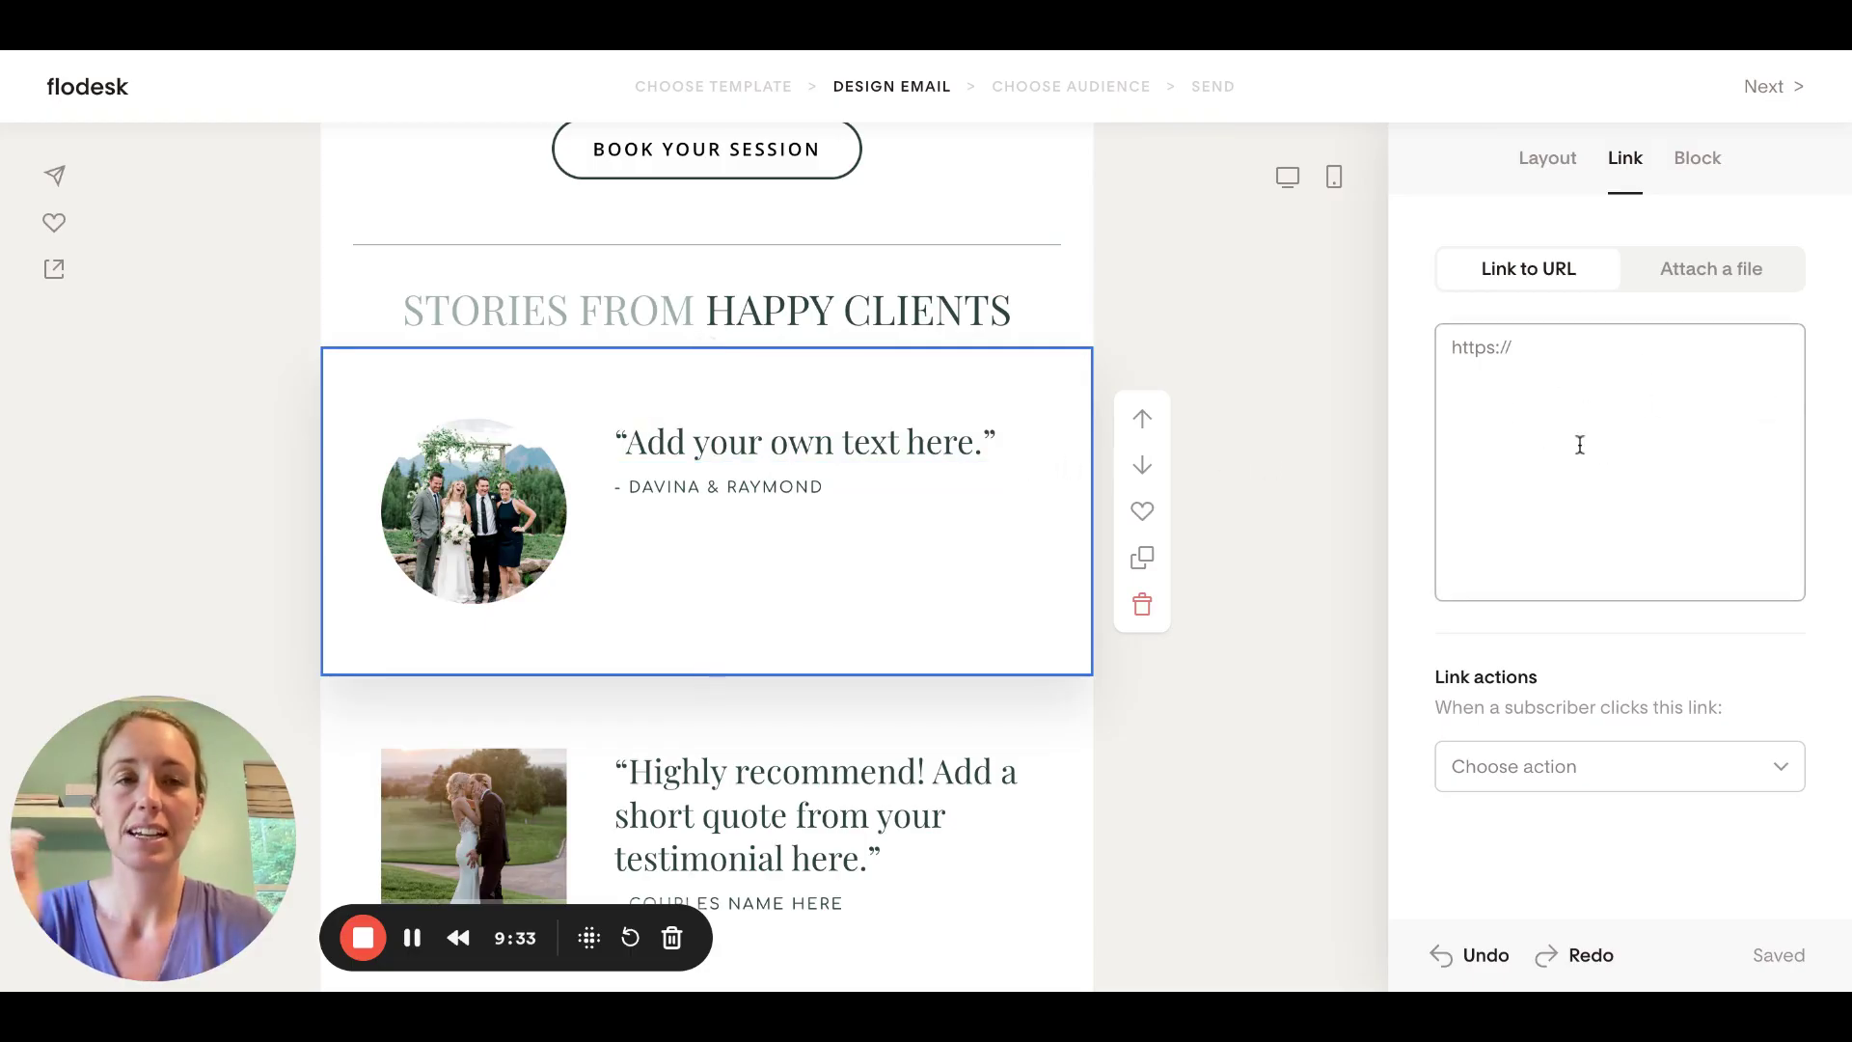
pyautogui.click(1203, 365)
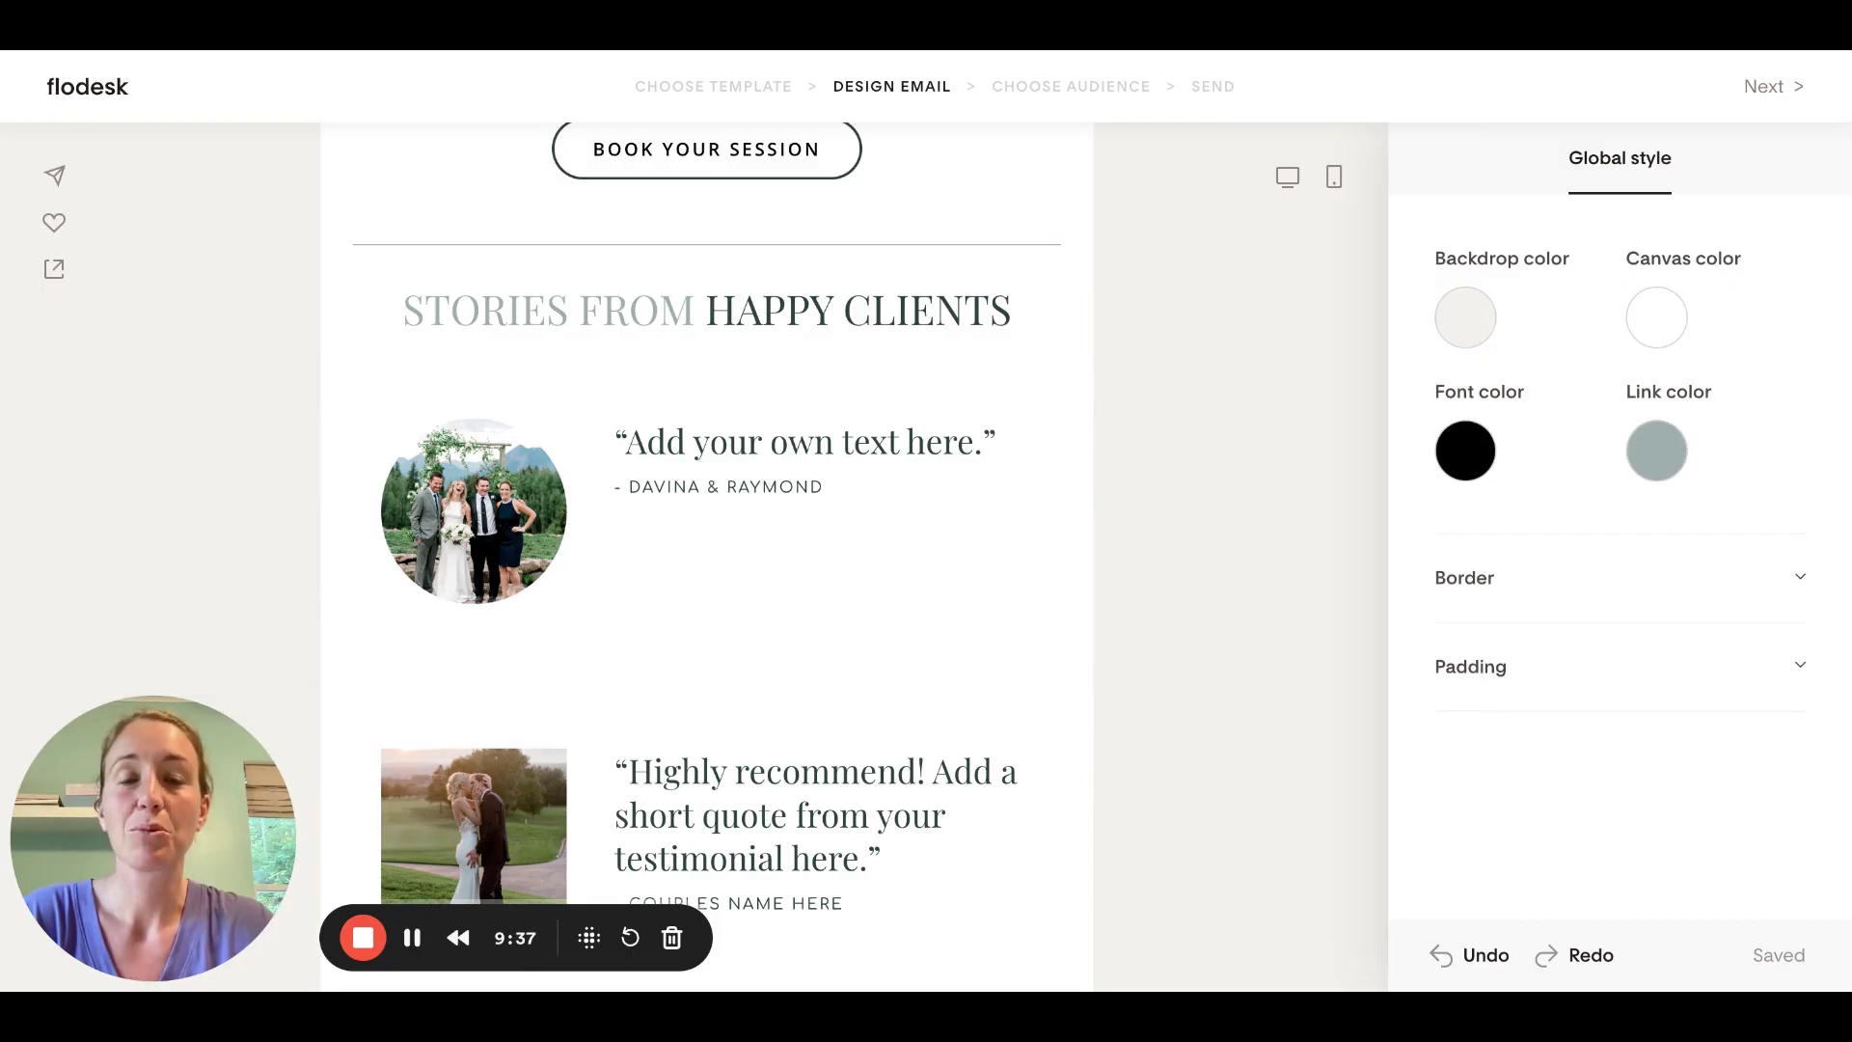
# Review the whole email layout from the logo header and hero banner down to the client testimonials
pyautogui.scroll(10, 707, 550)
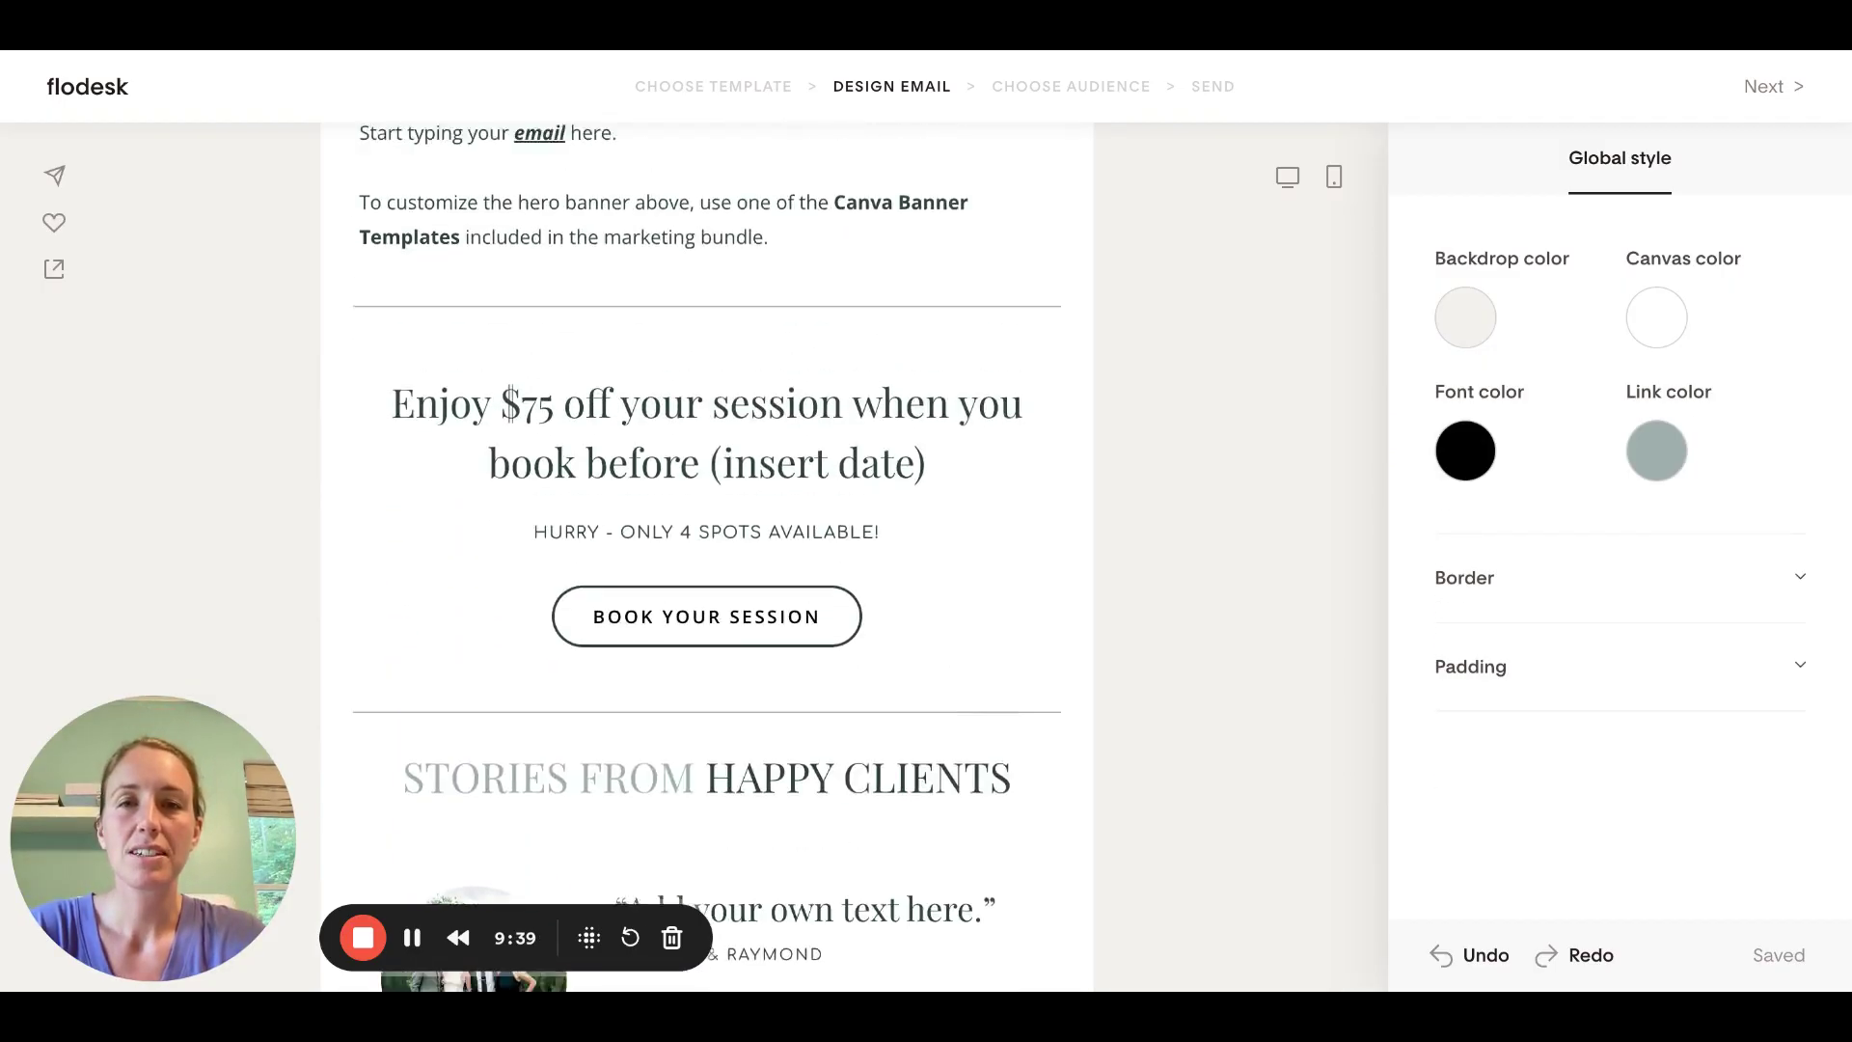
pyautogui.scroll(3, 708, 550)
pyautogui.scroll(-2, 707, 550)
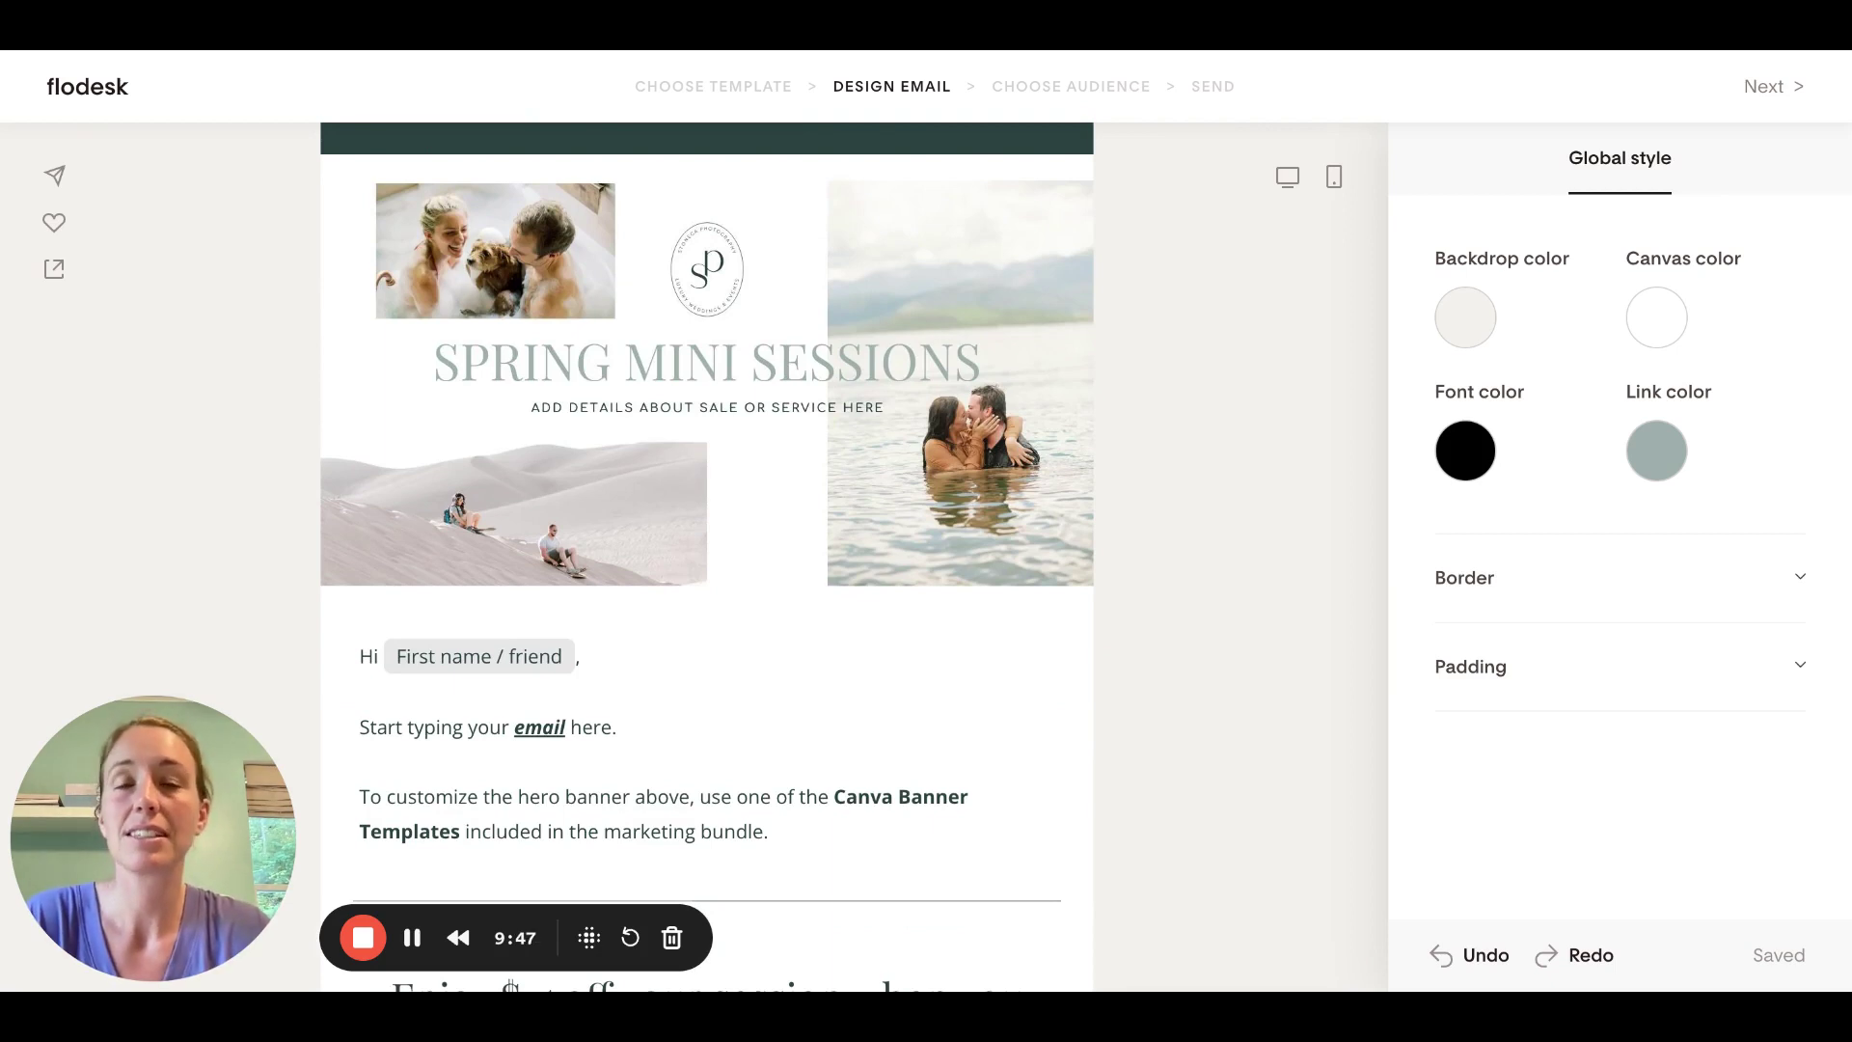
pyautogui.scroll(2, 707, 557)
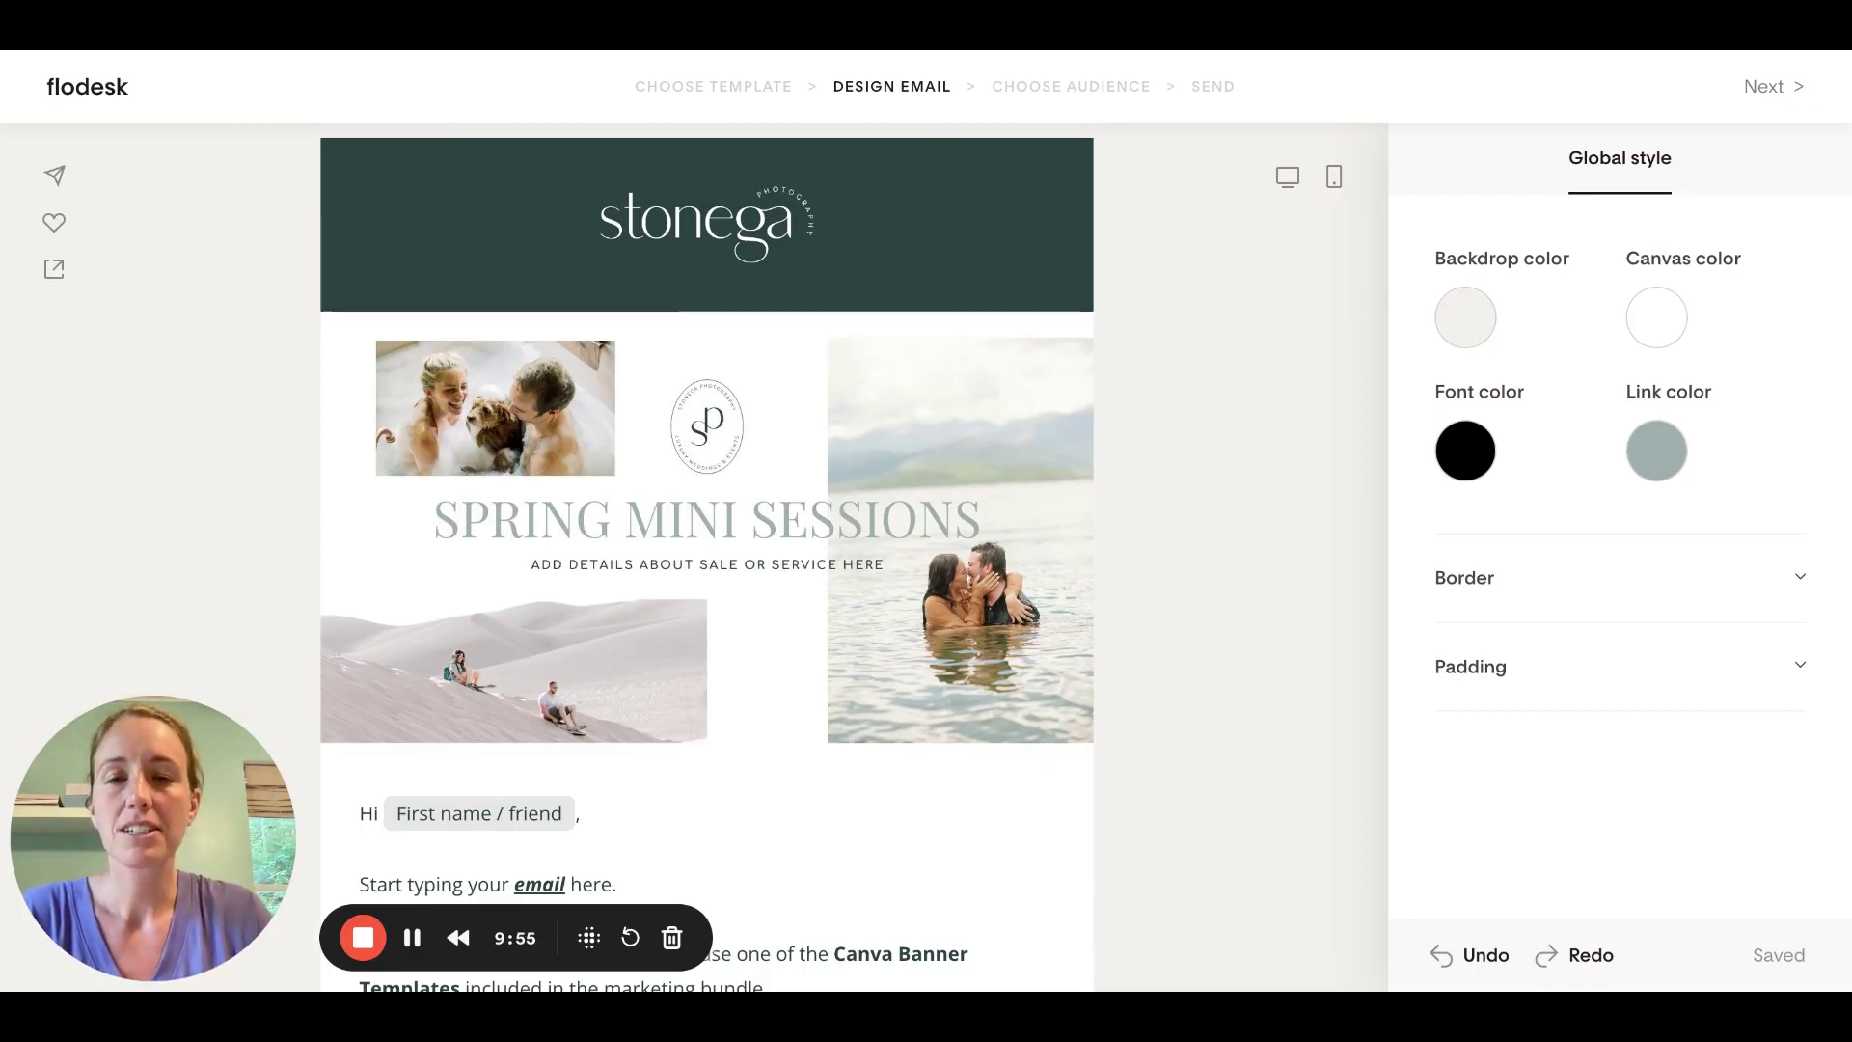
pyautogui.scroll(-1, 707, 557)
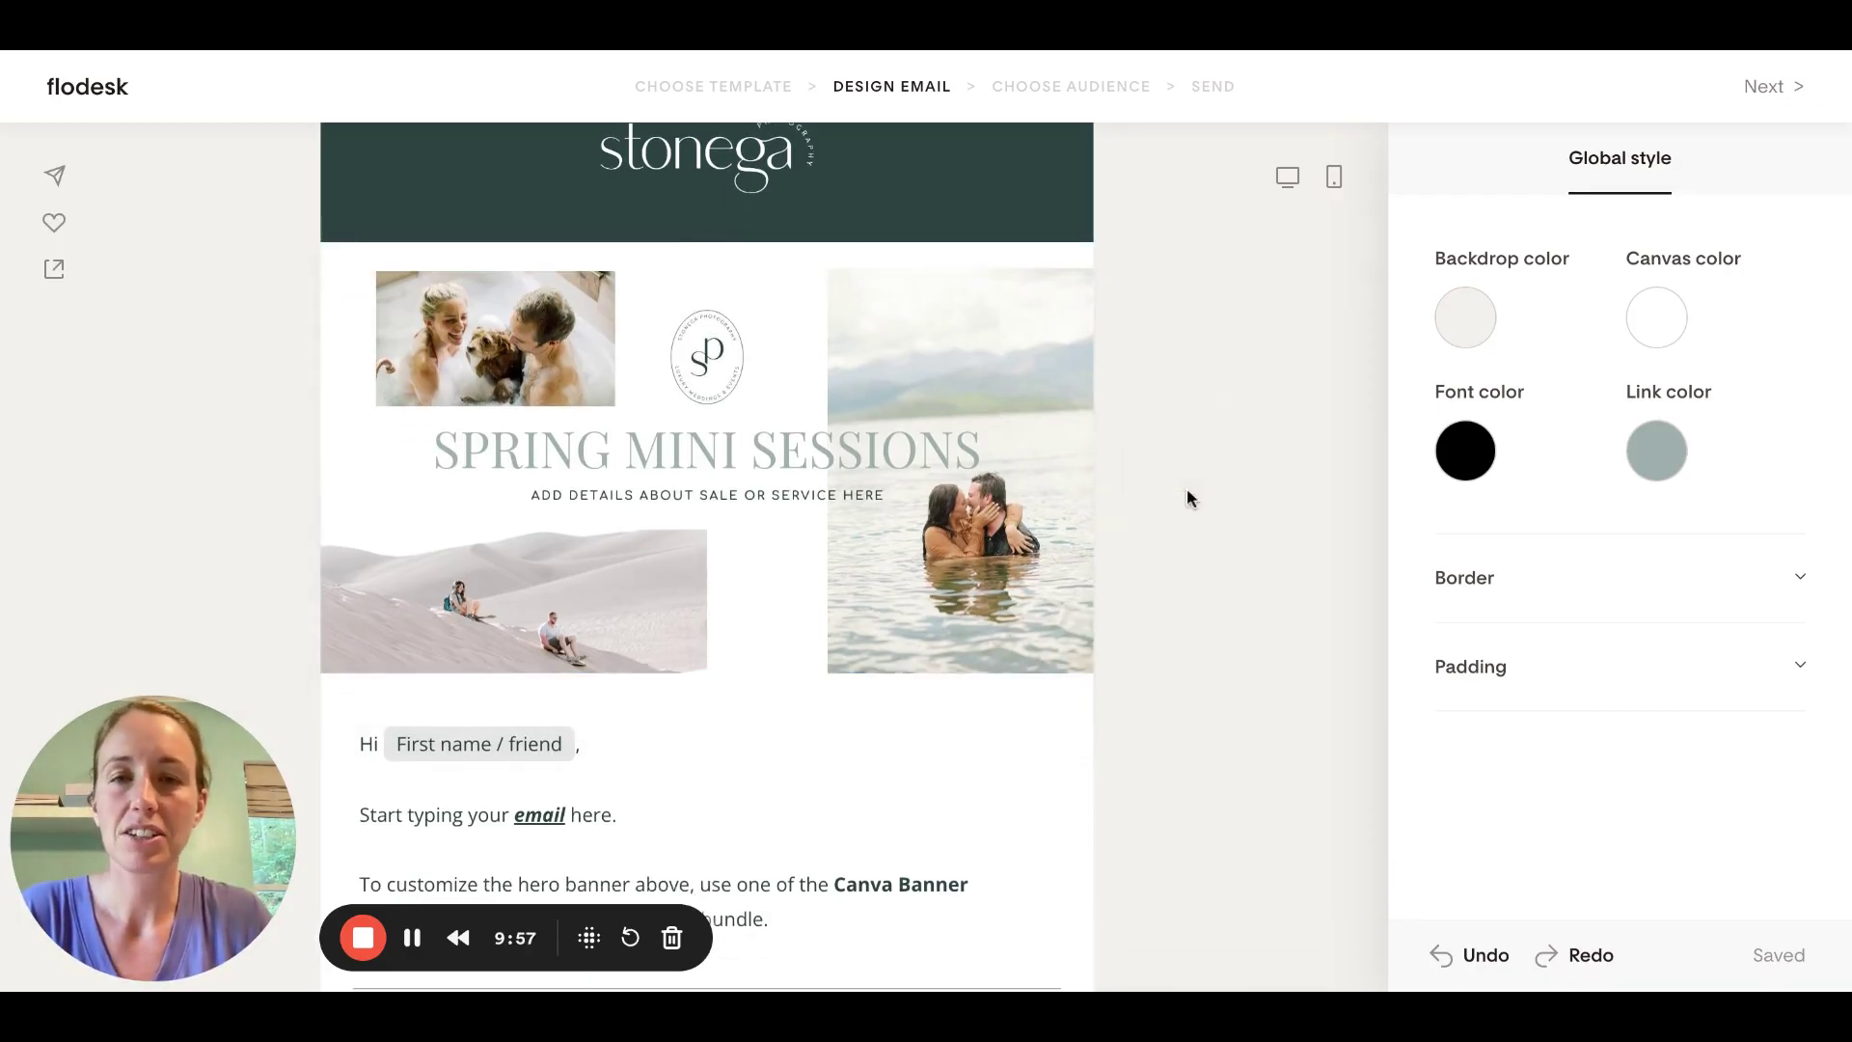
pyautogui.scroll(-8, 1187, 488)
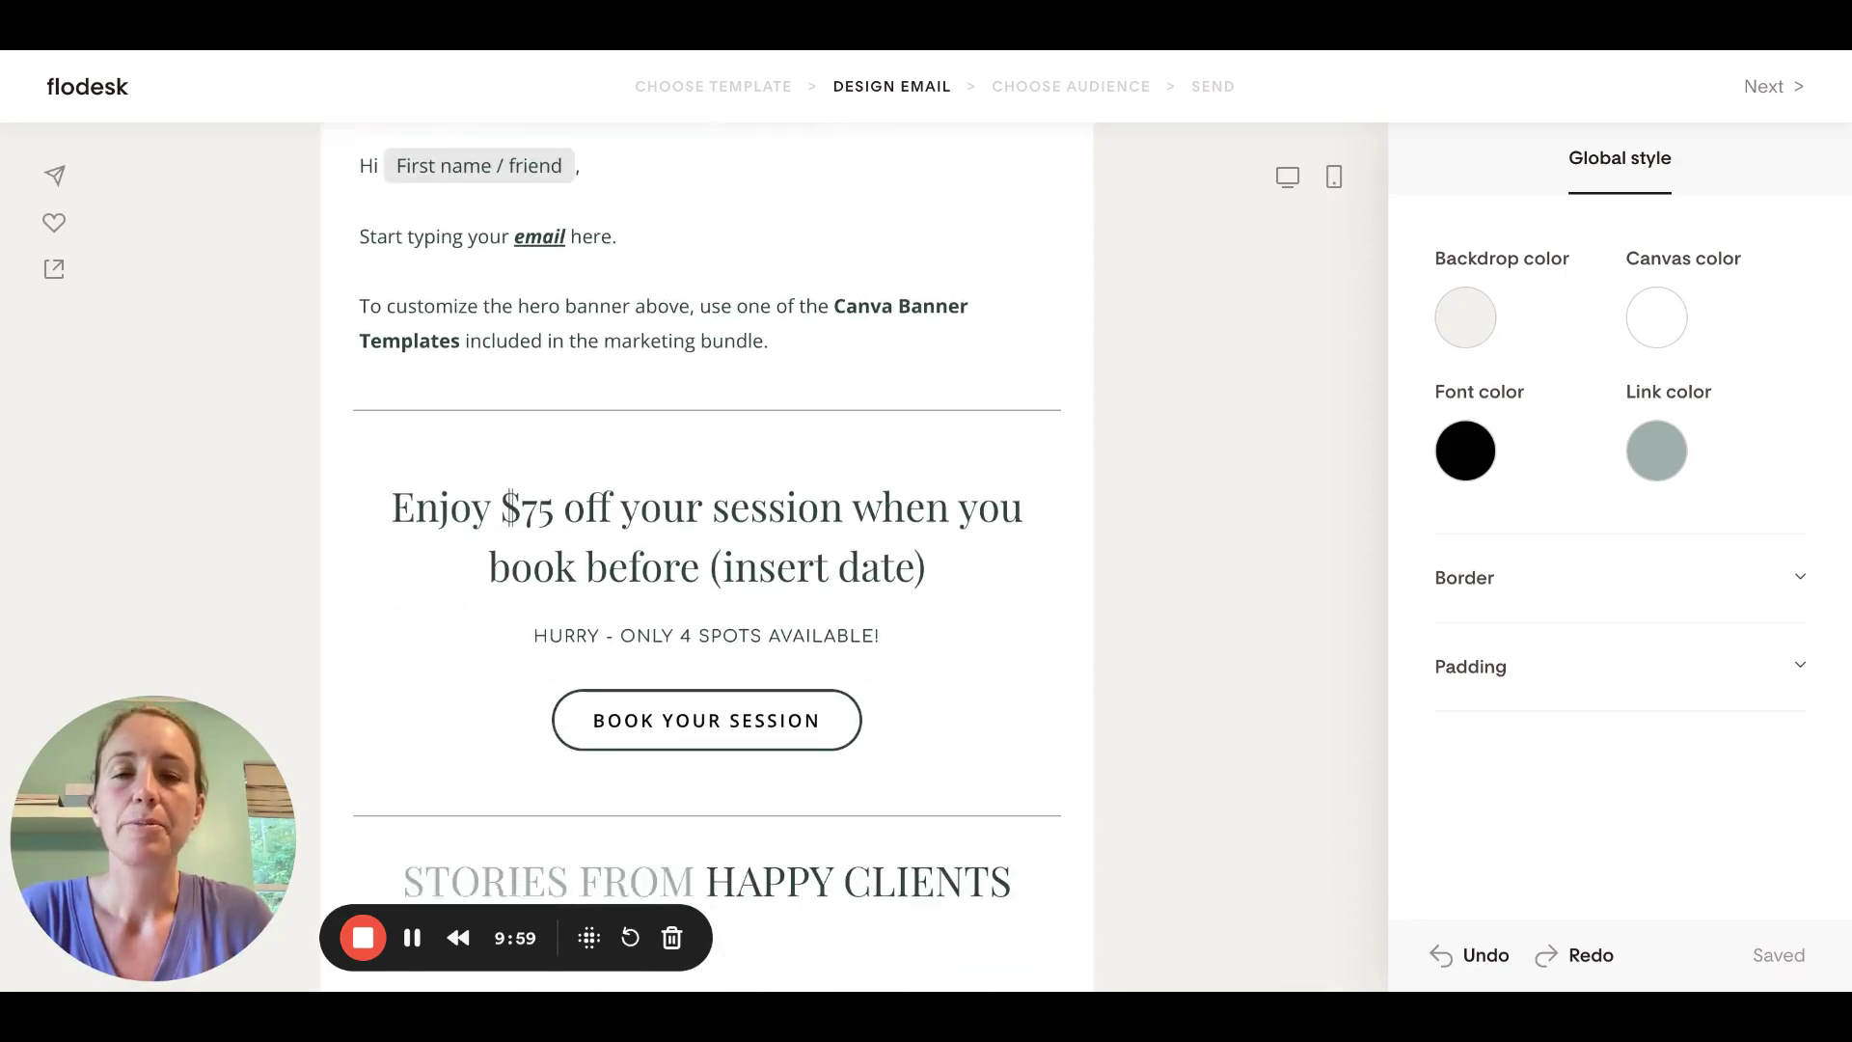
pyautogui.scroll(-3, 1187, 488)
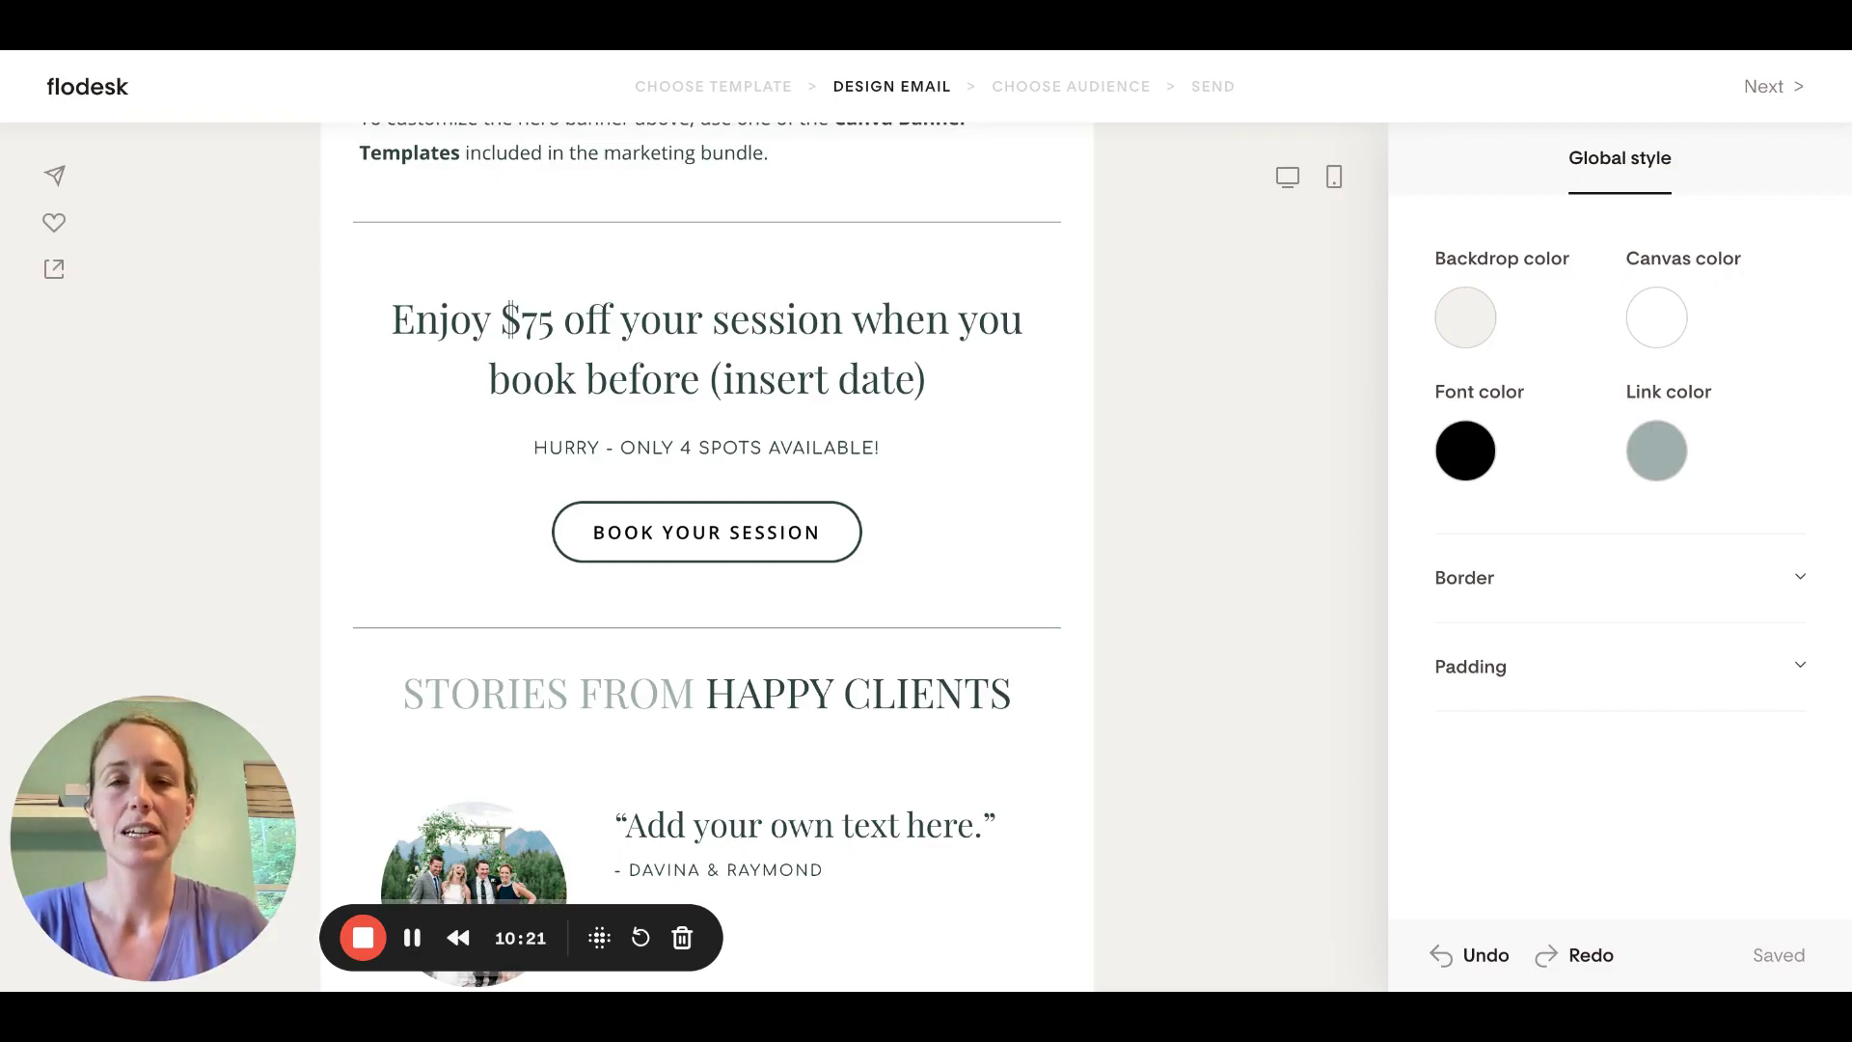
pyautogui.scroll(2, 707, 556)
pyautogui.scroll(-5, 707, 556)
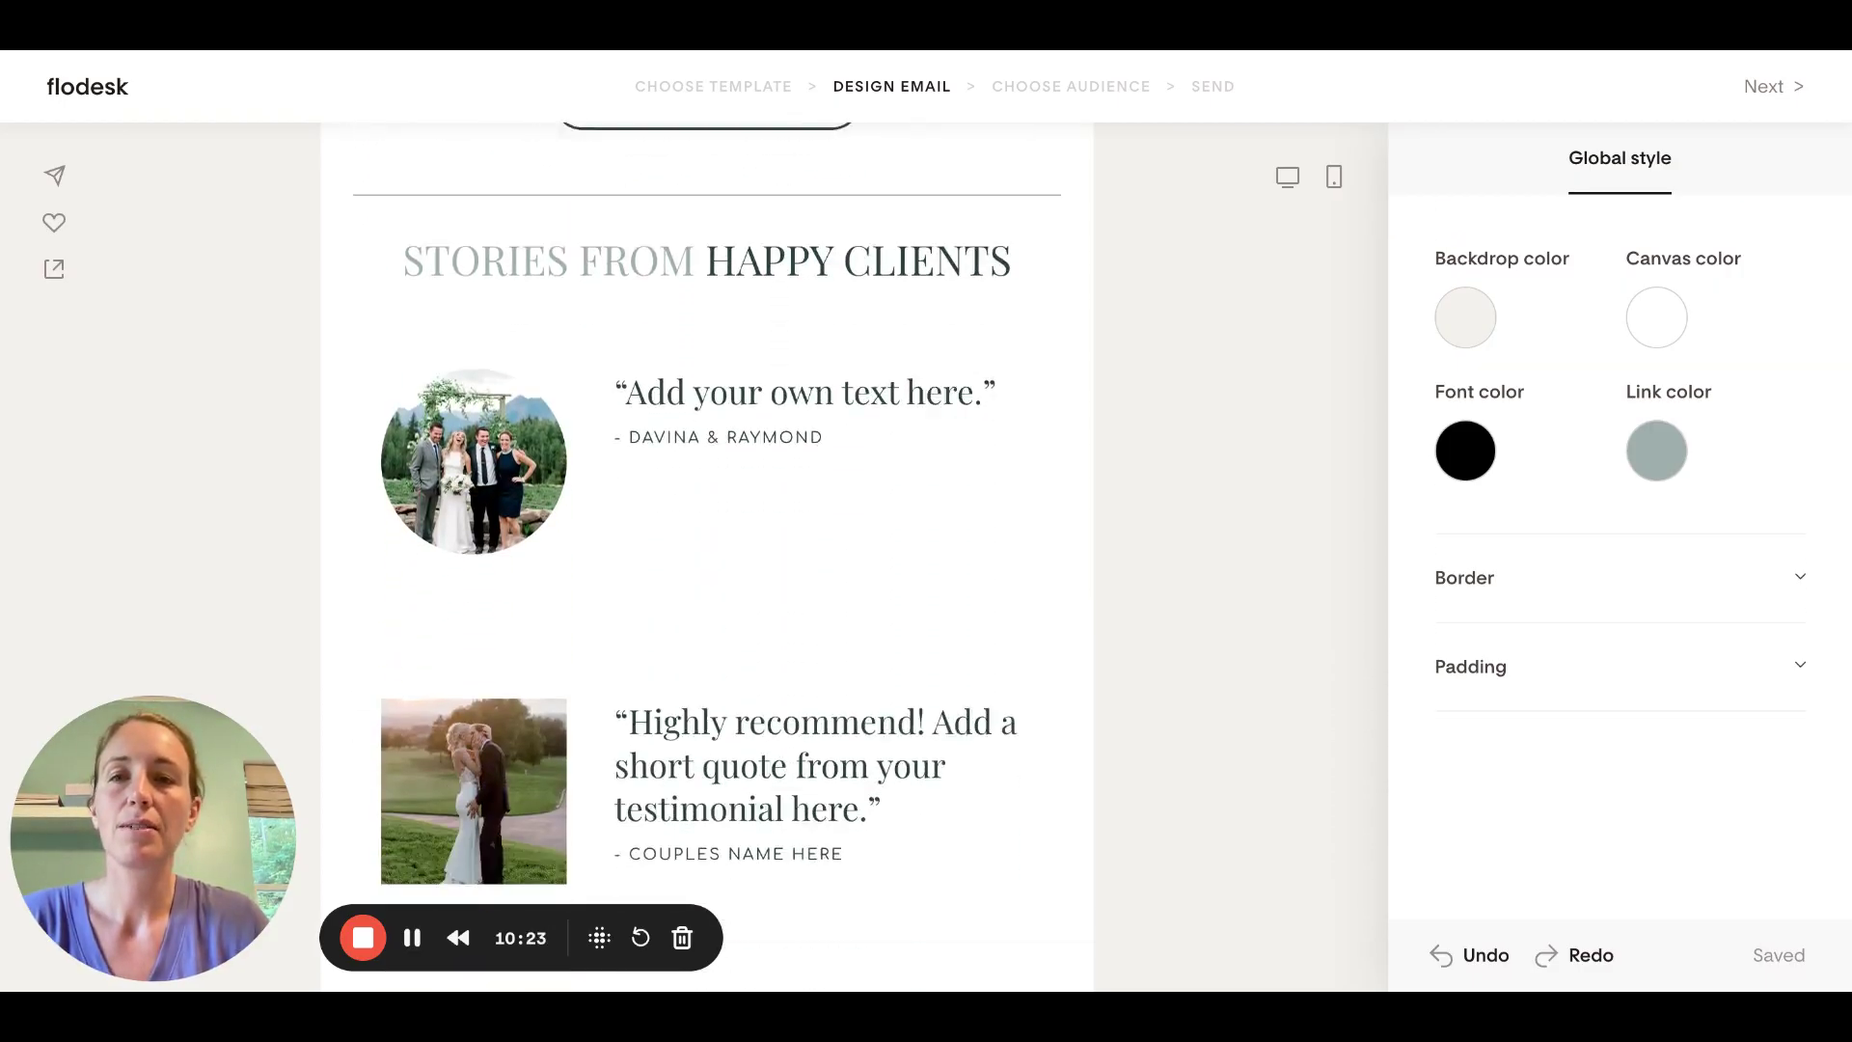
pyautogui.scroll(-1, 1024, 403)
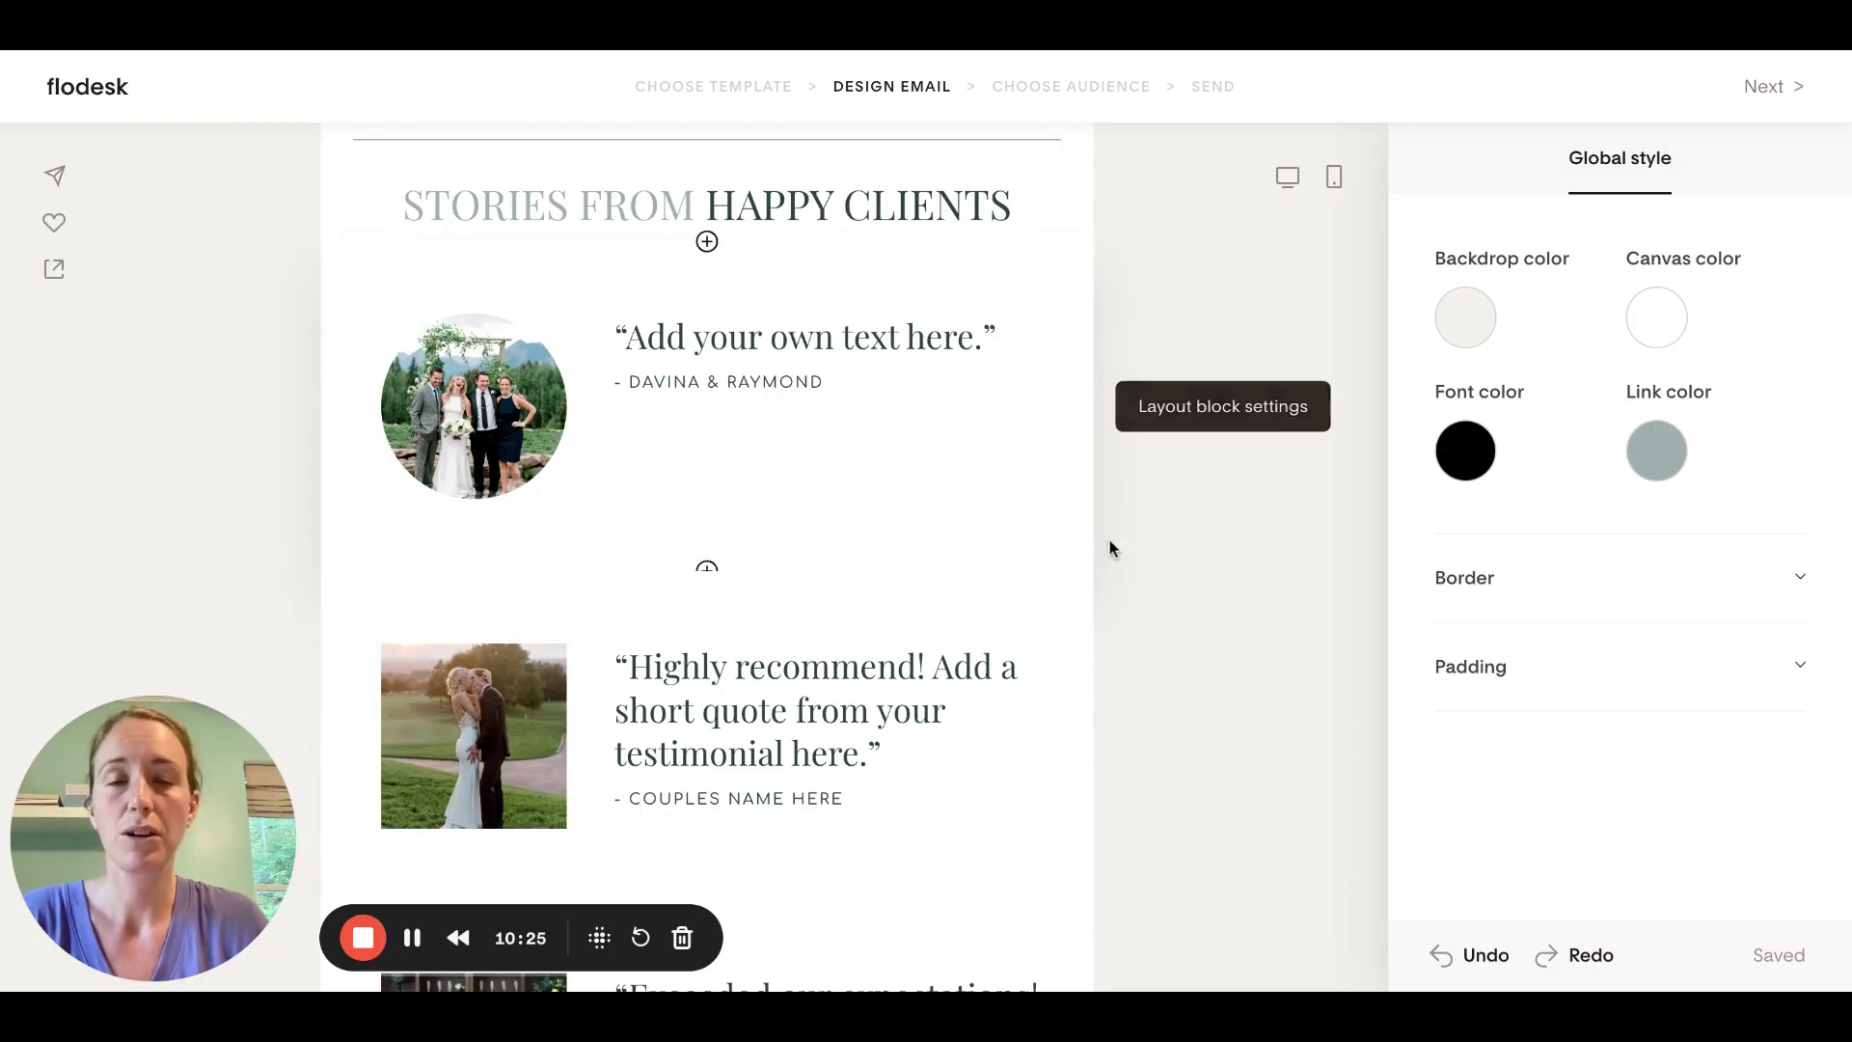
# Move the "Stories from Happy Clients" heading up above the $75 offer and its divider, directly beneath the greeting text
pyautogui.scroll(-2, 1136, 555)
pyautogui.scroll(4, 1137, 555)
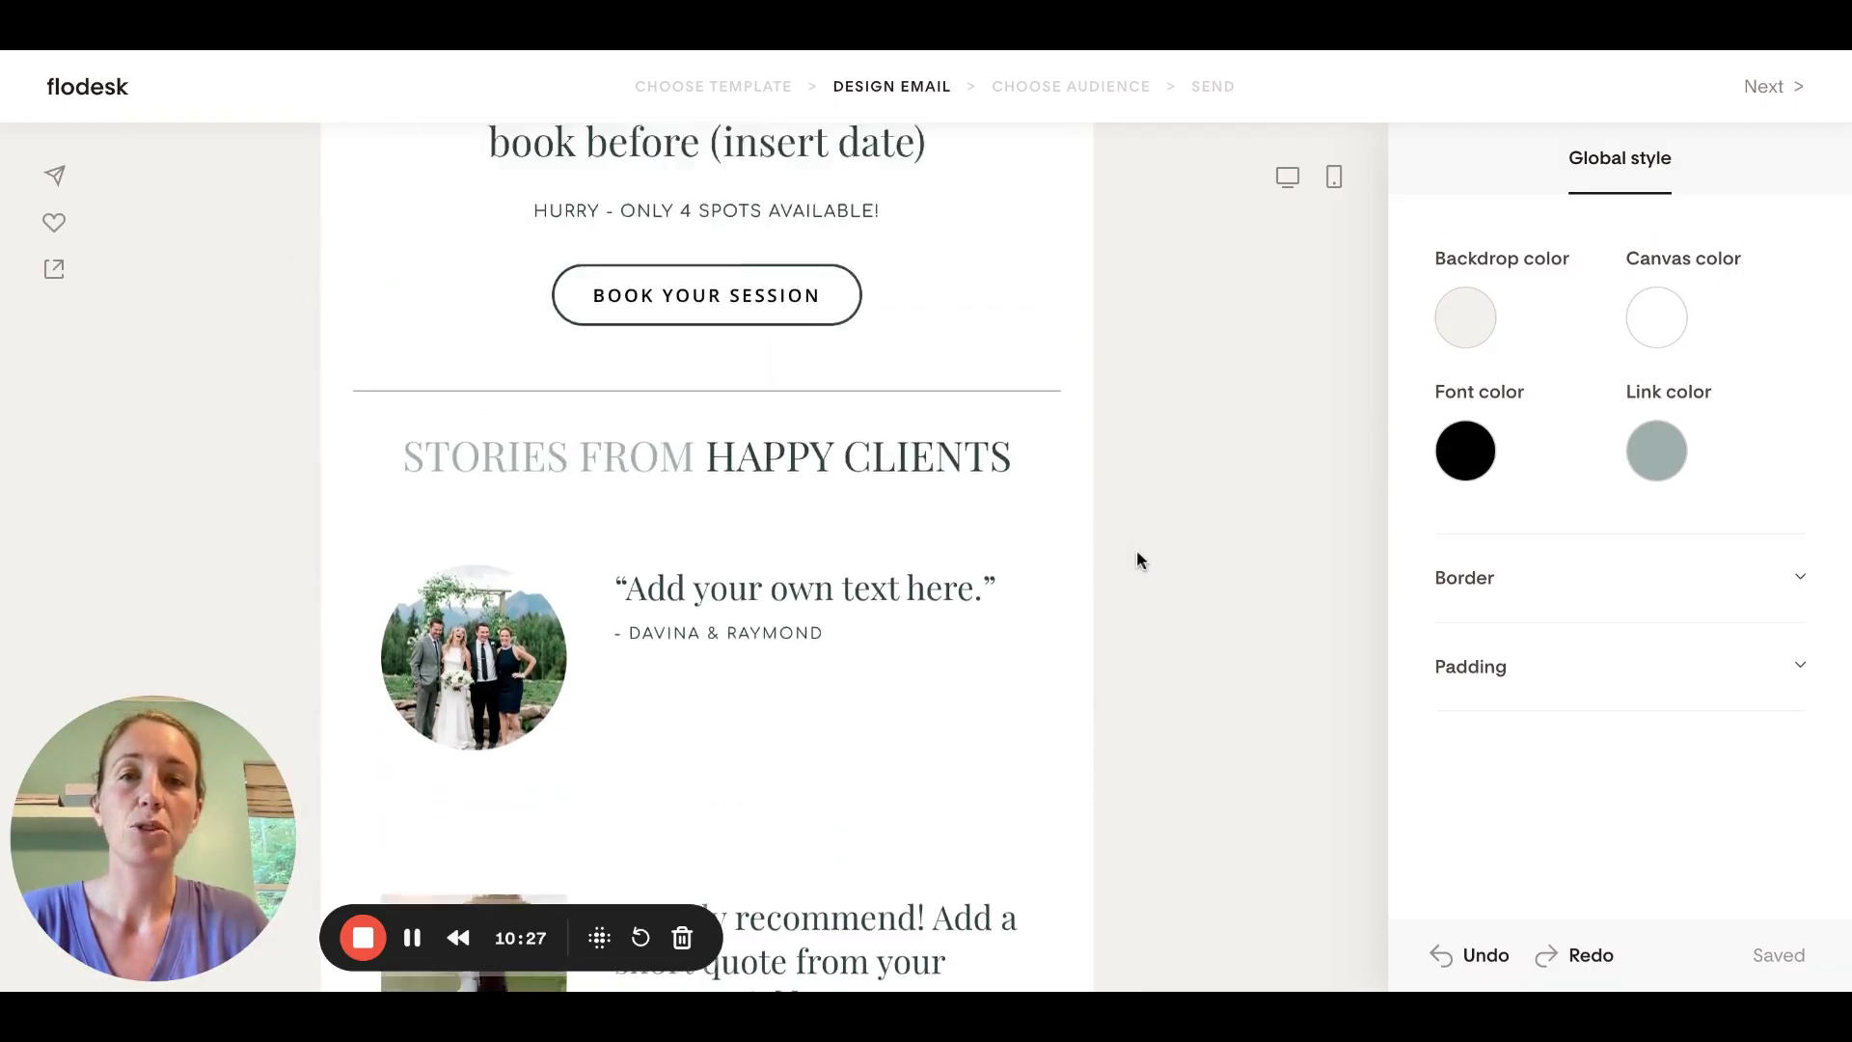
pyautogui.scroll(3, 1136, 561)
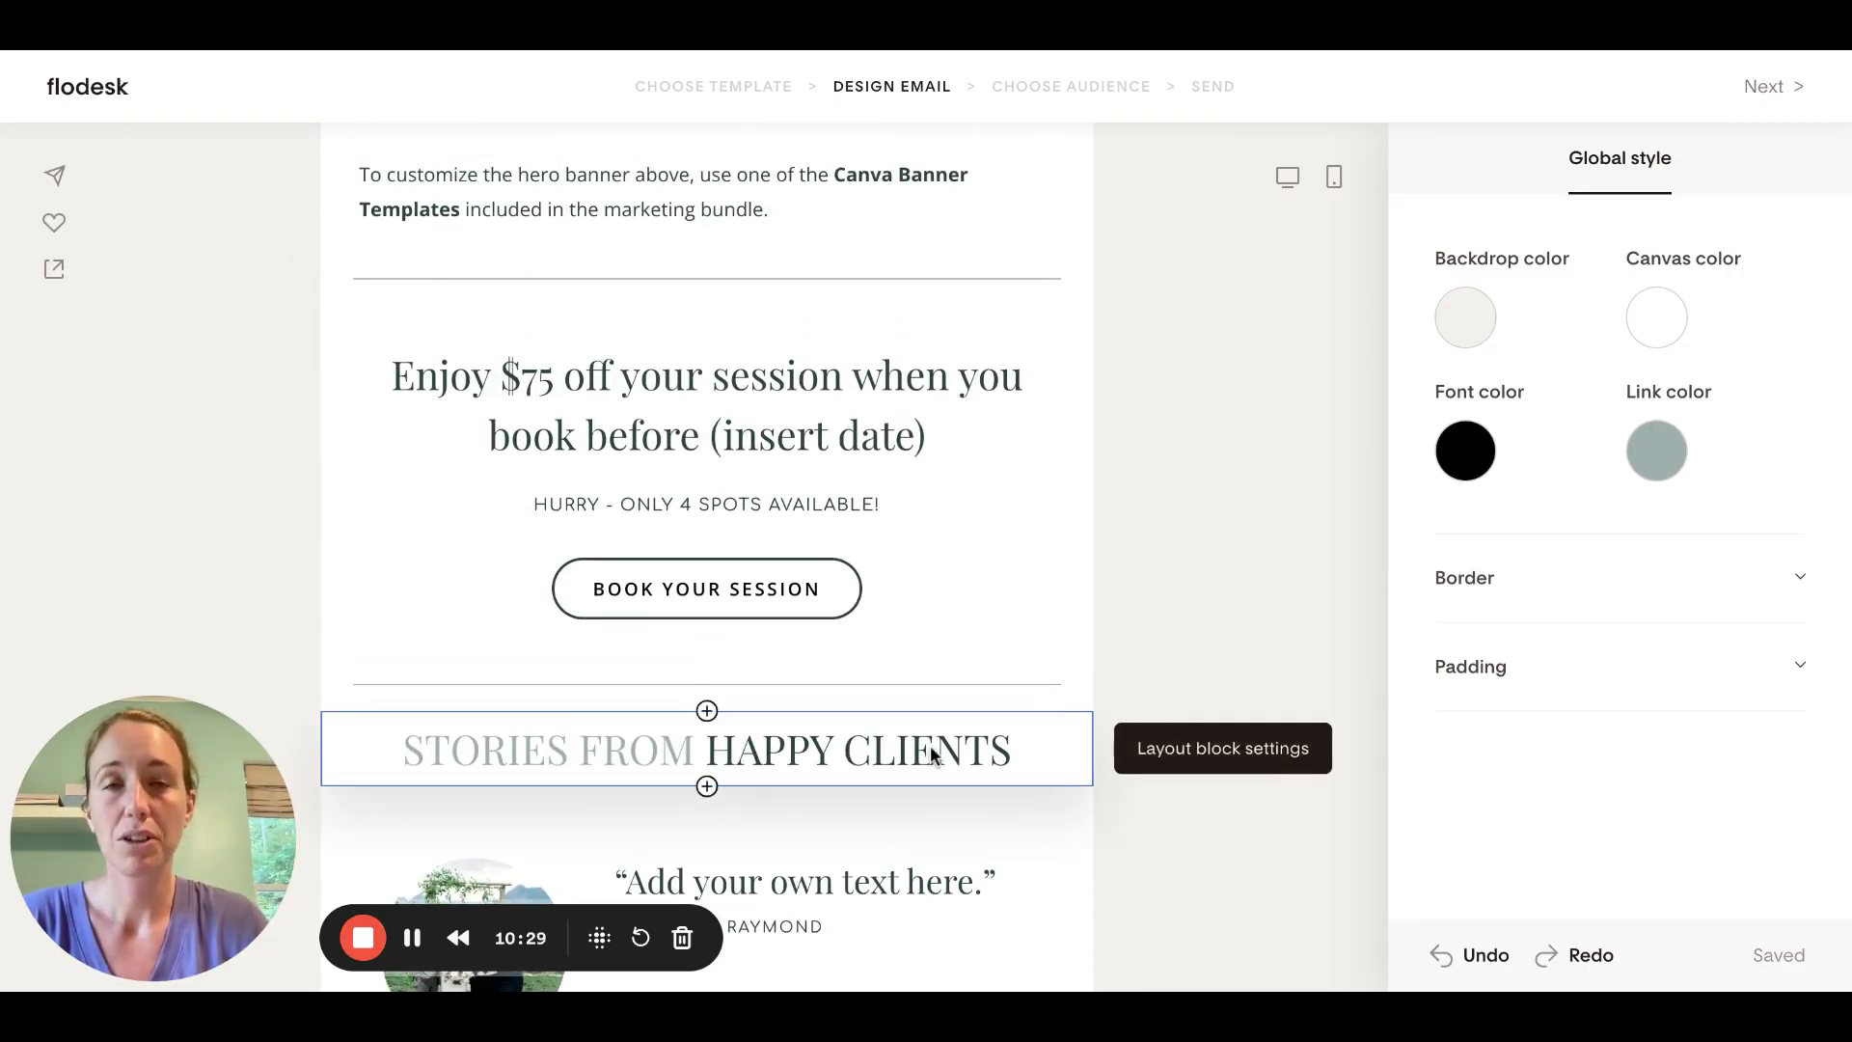
pyautogui.click(1065, 746)
pyautogui.scroll(-1, 1067, 749)
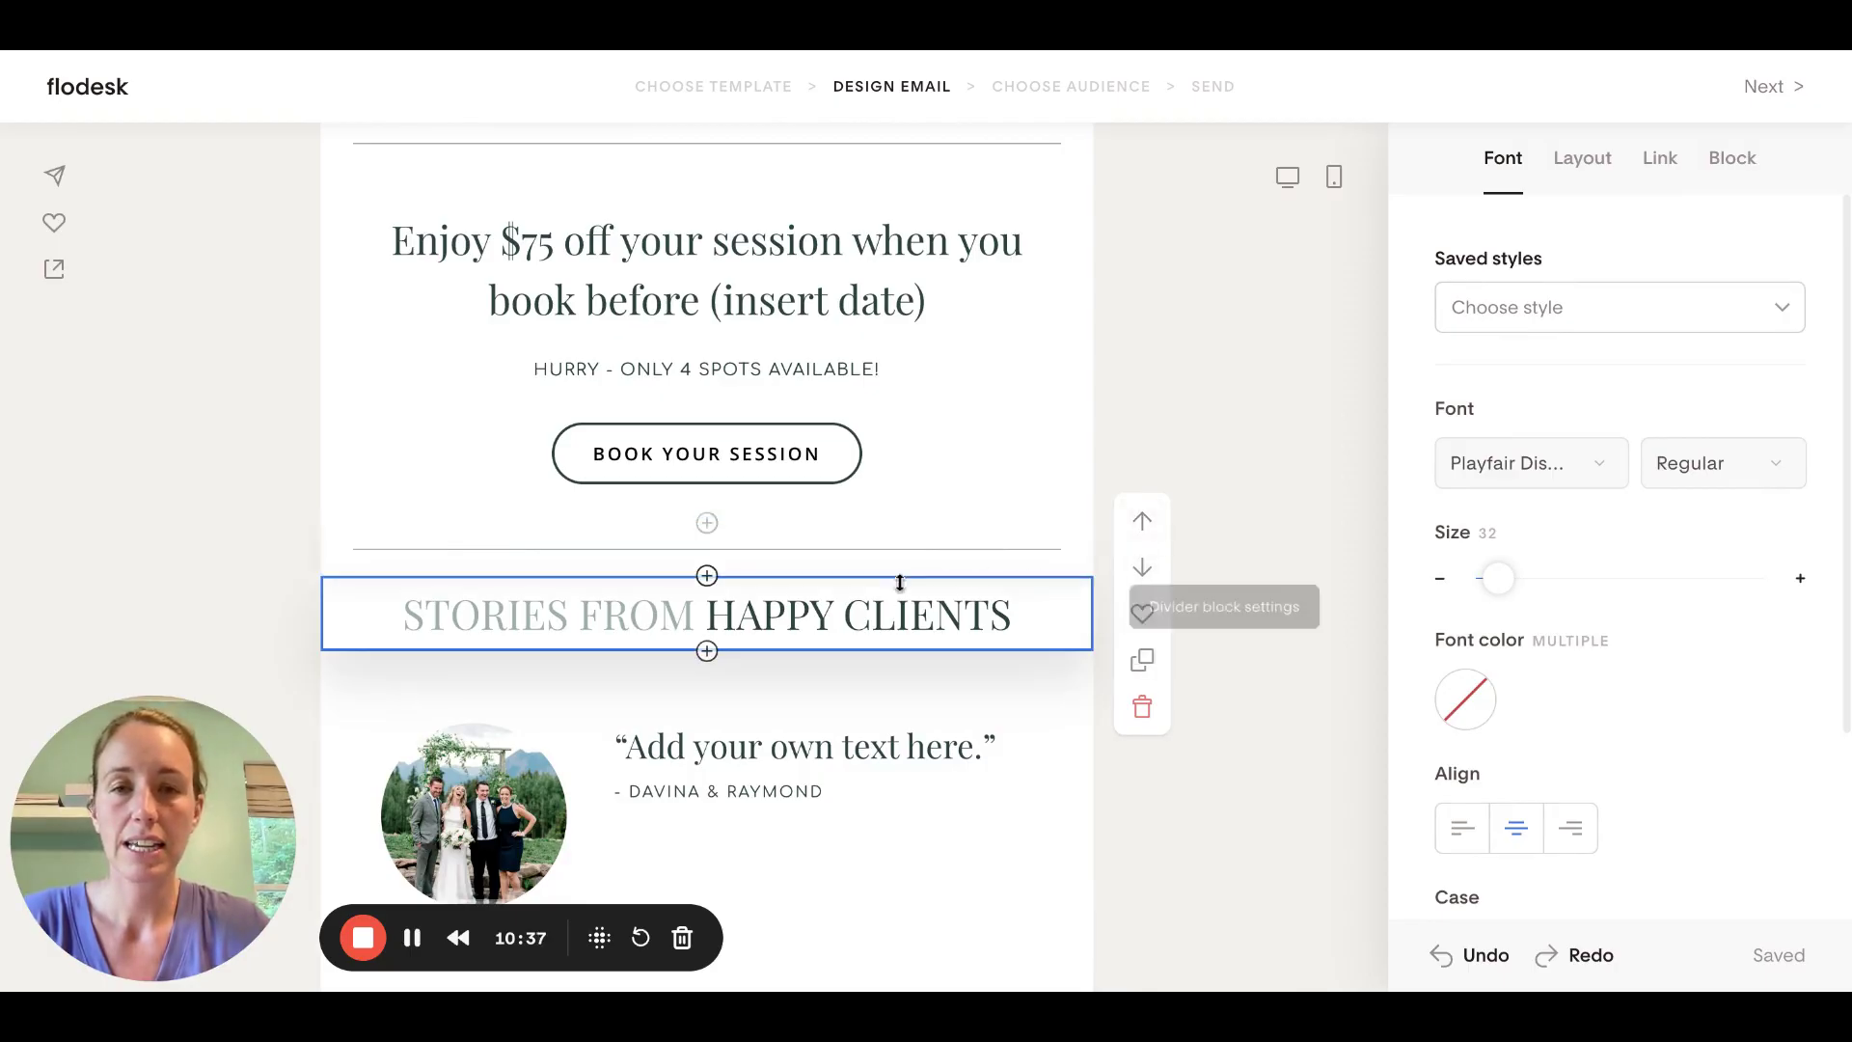
pyautogui.click(1142, 526)
pyautogui.scroll(-3, 1142, 529)
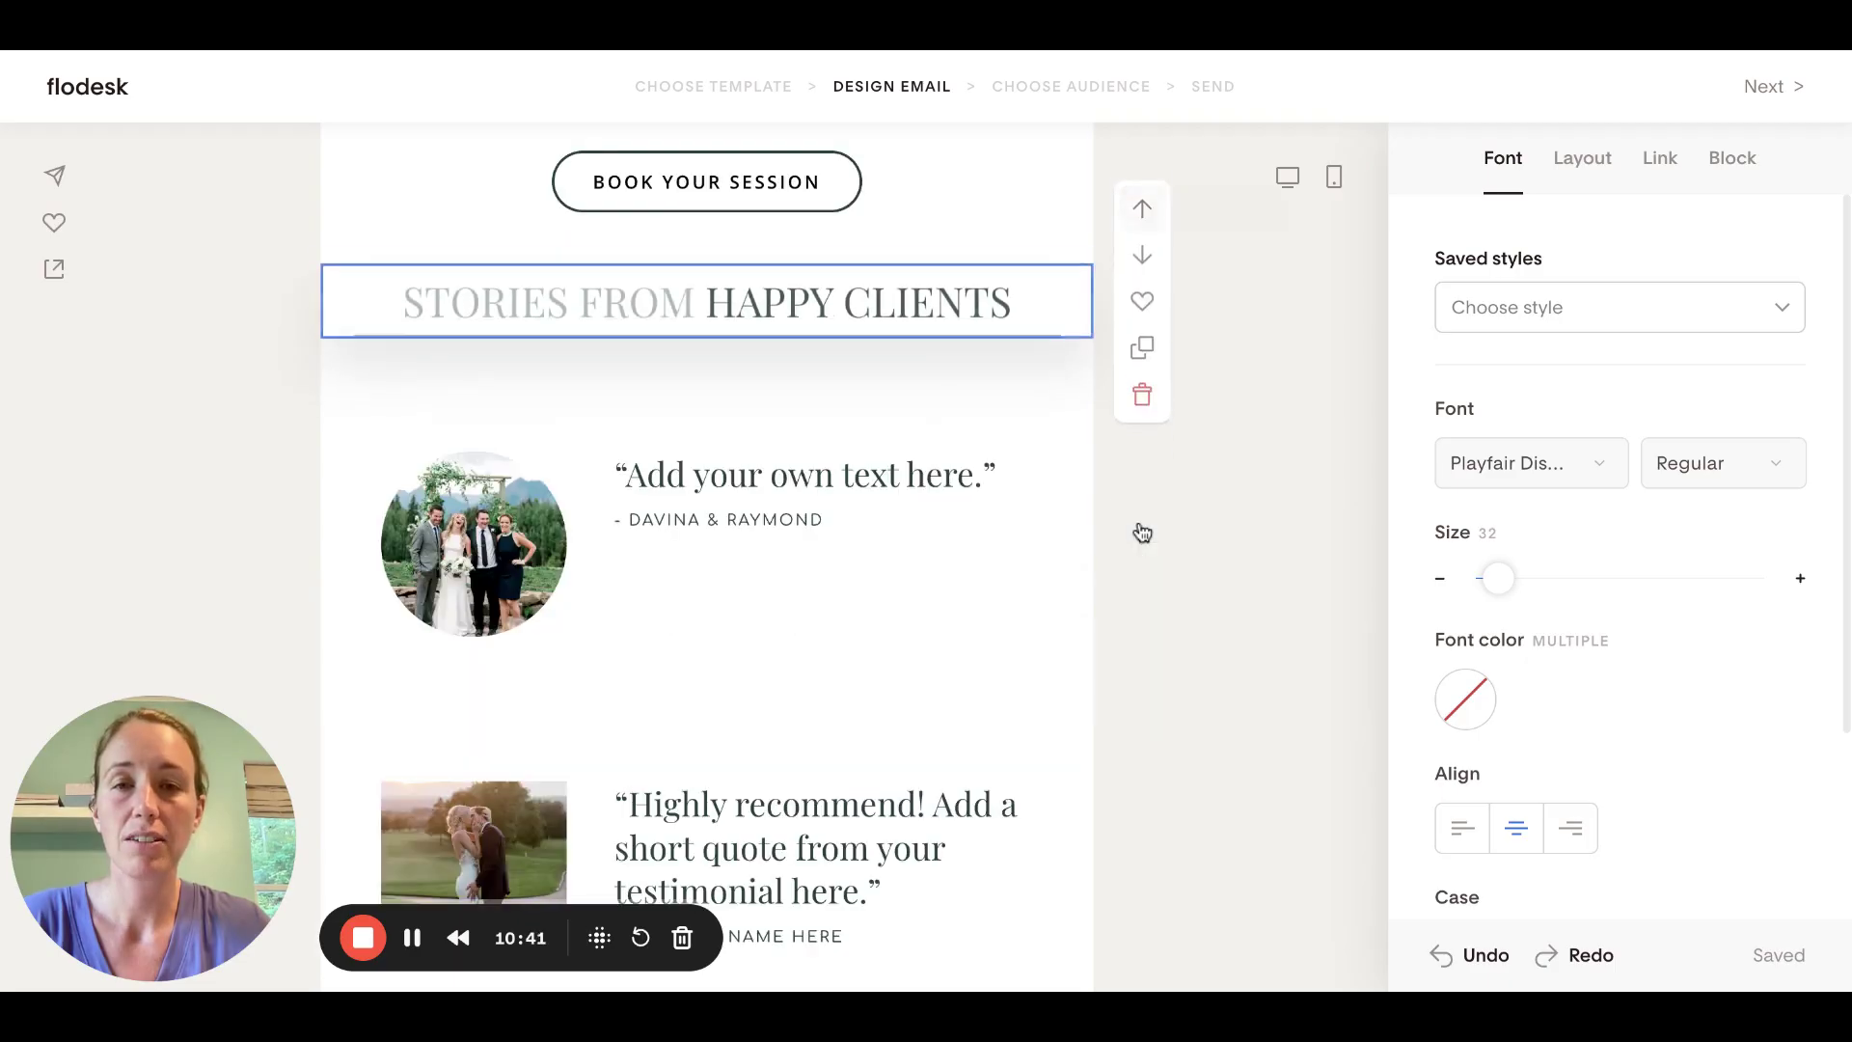
pyautogui.click(1142, 198)
pyautogui.scroll(3, 1126, 453)
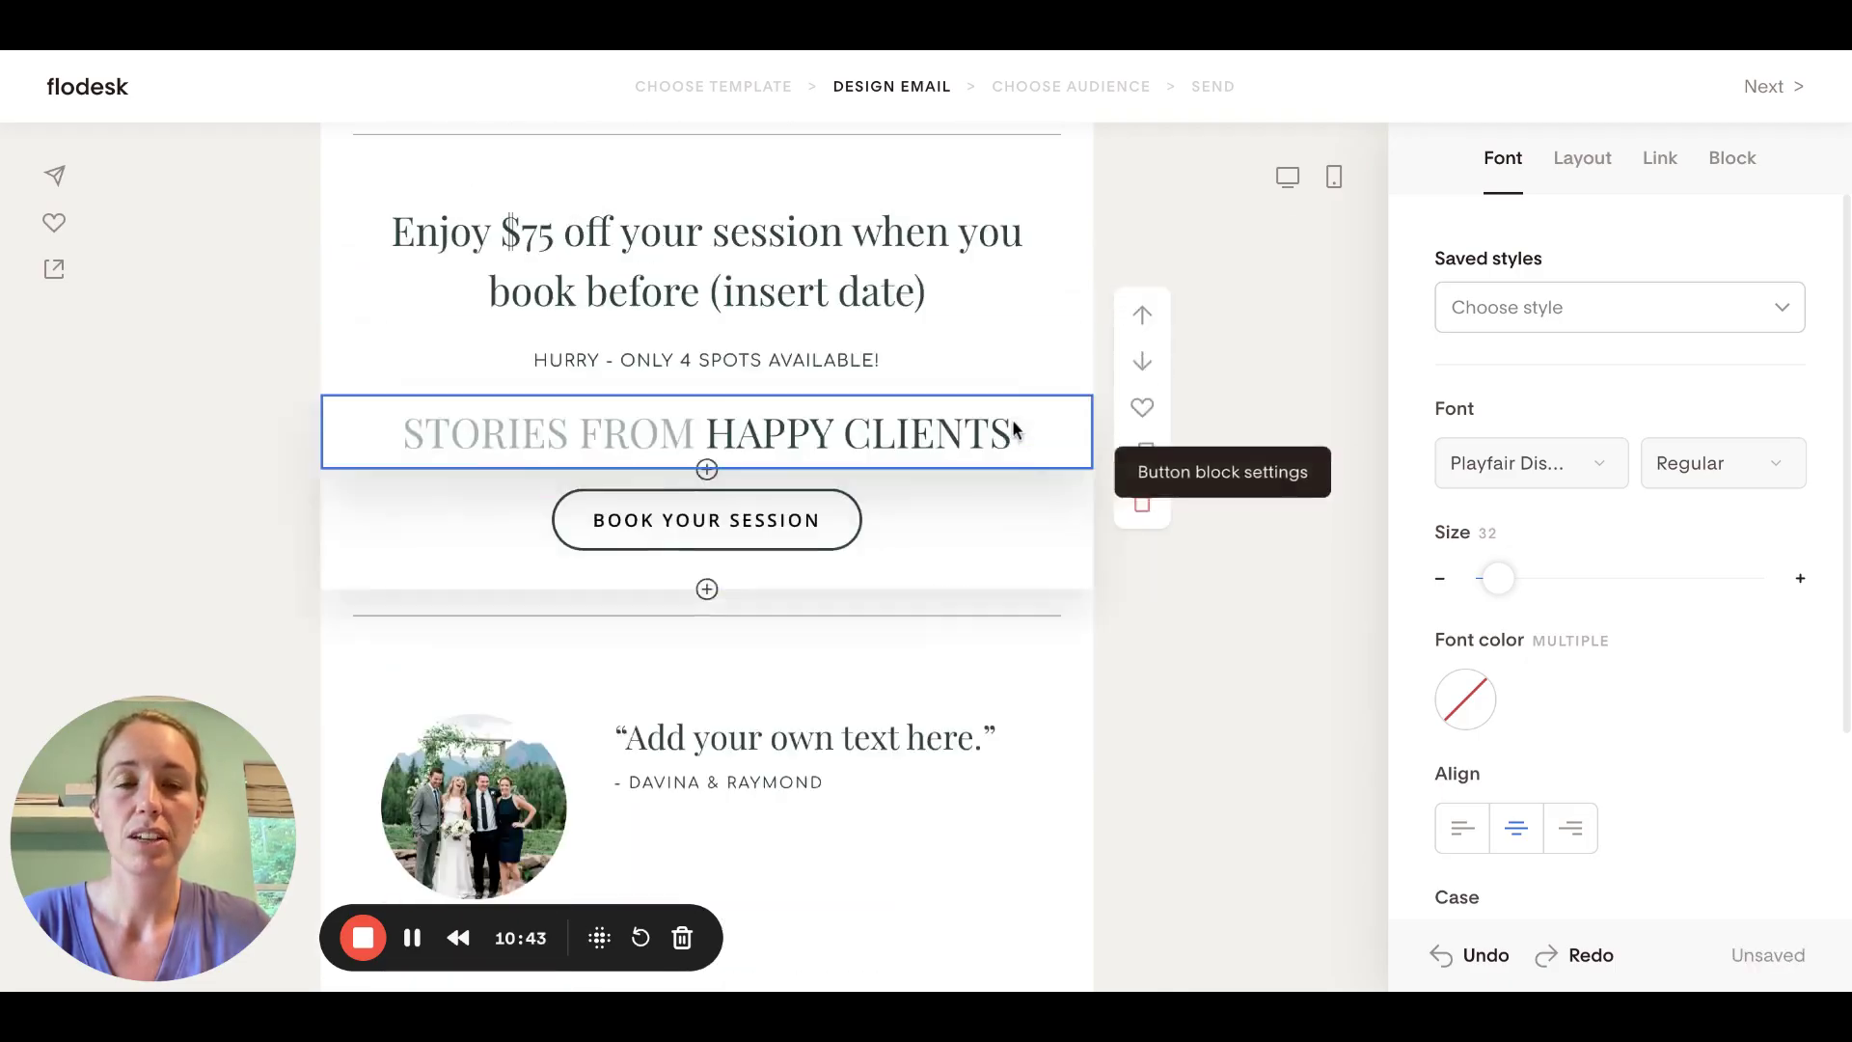
pyautogui.click(1140, 468)
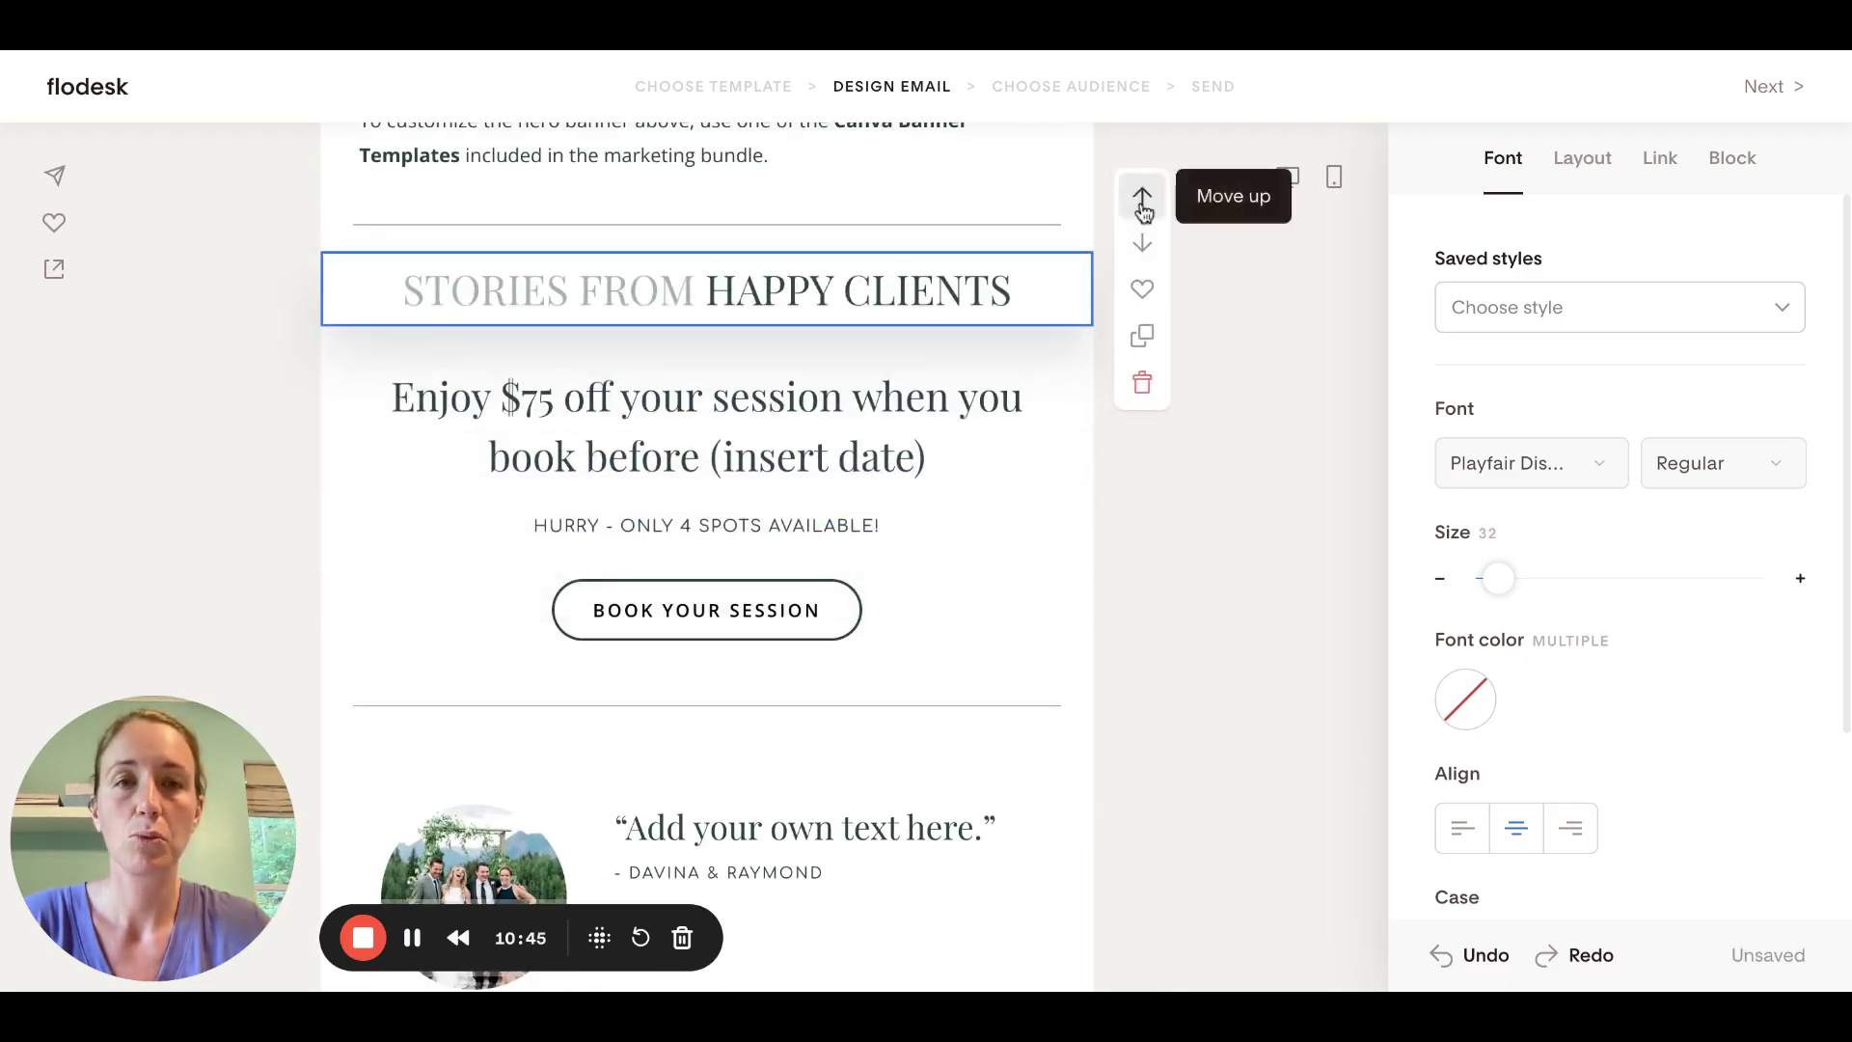
pyautogui.click(1142, 200)
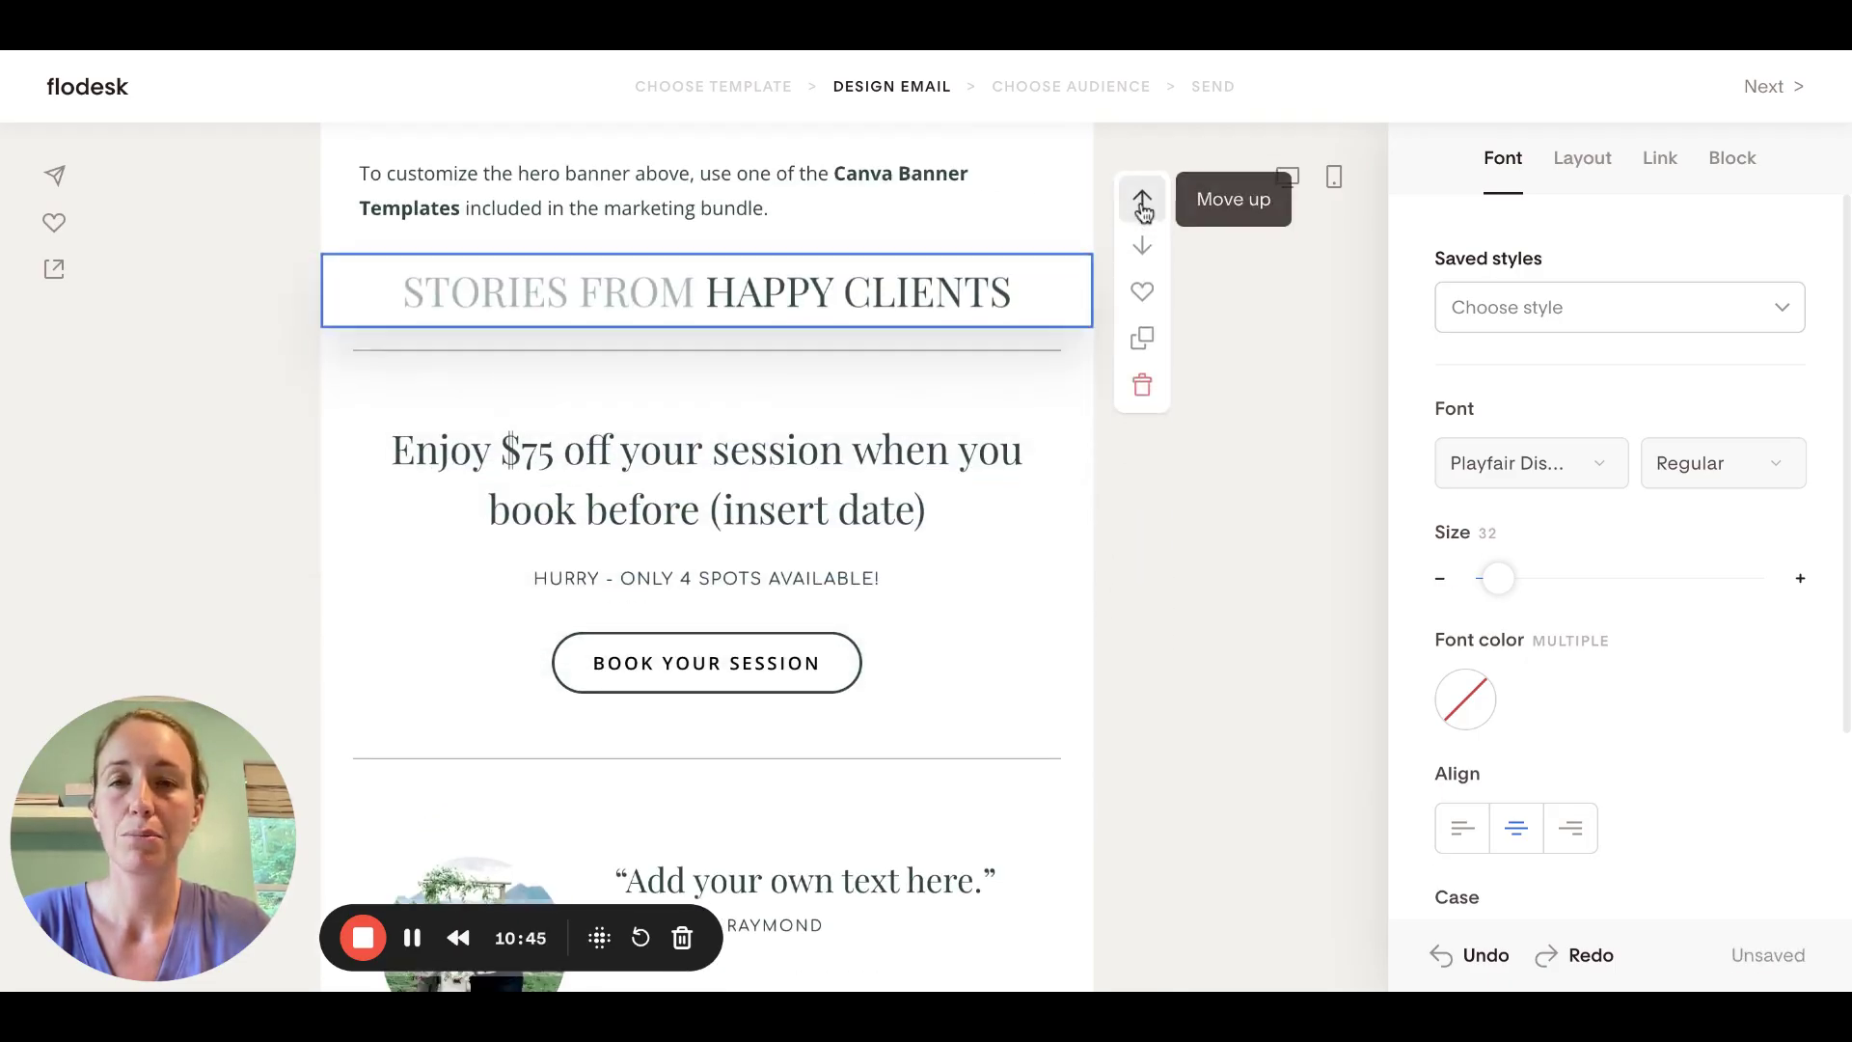
# Move the "Add your own text here." testimonial block up directly beneath the "Stories from Happy Clients" heading and deselect it
pyautogui.click(986, 799)
pyautogui.scroll(-1, 1013, 762)
pyautogui.click(1140, 734)
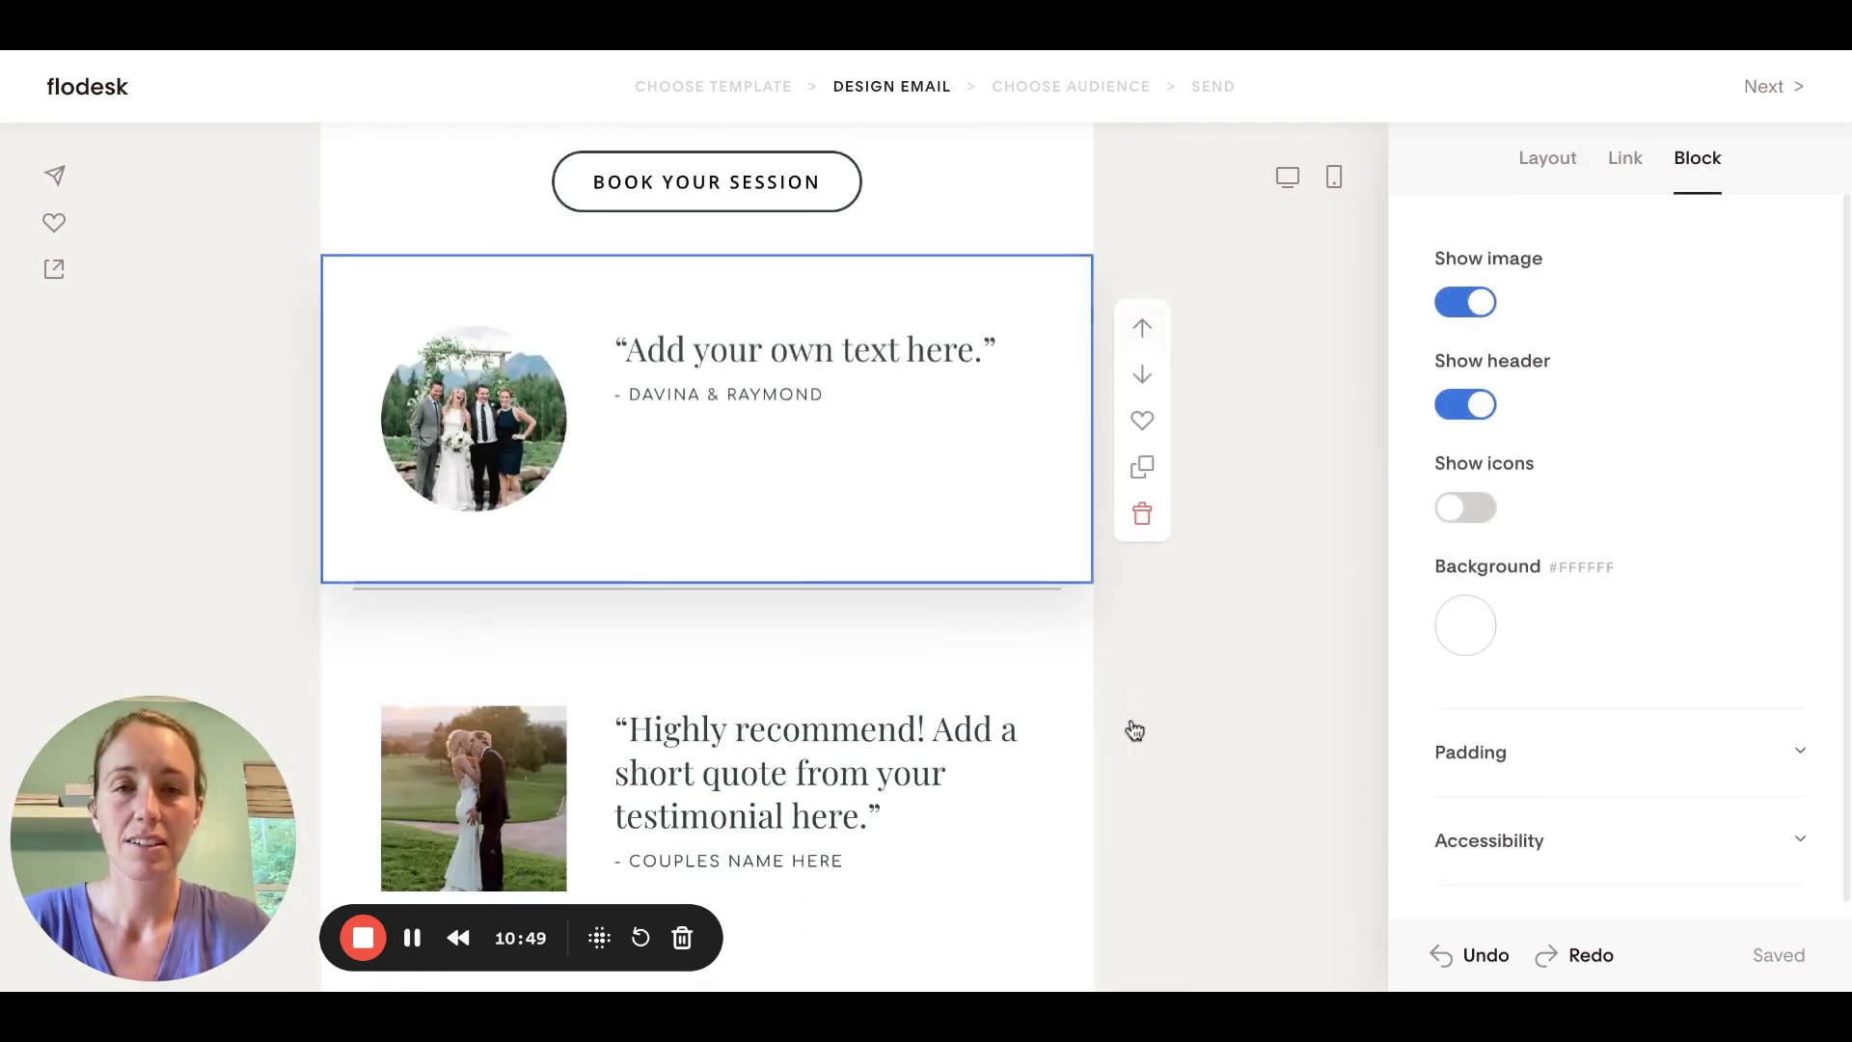
pyautogui.click(1150, 328)
pyautogui.click(1145, 324)
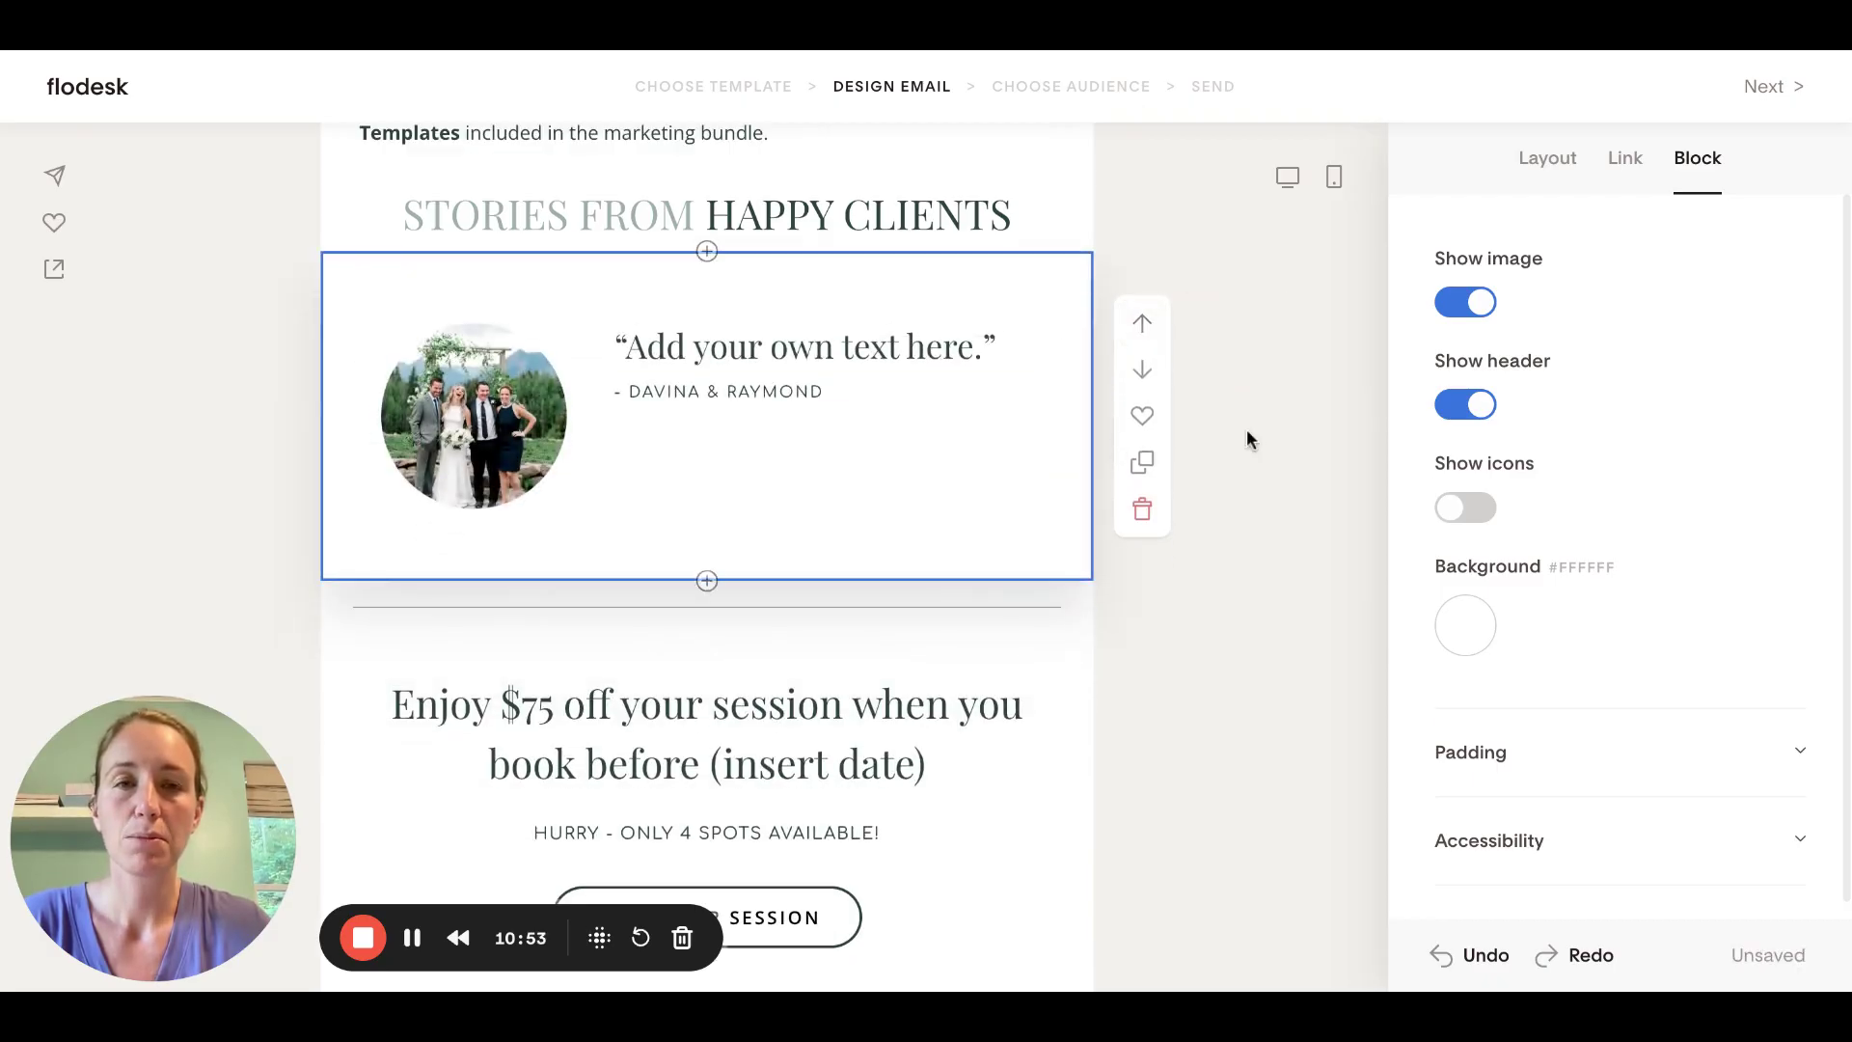
pyautogui.click(1250, 428)
pyautogui.scroll(1, 1251, 429)
pyautogui.scroll(2, 1246, 438)
pyautogui.scroll(-2, 1237, 448)
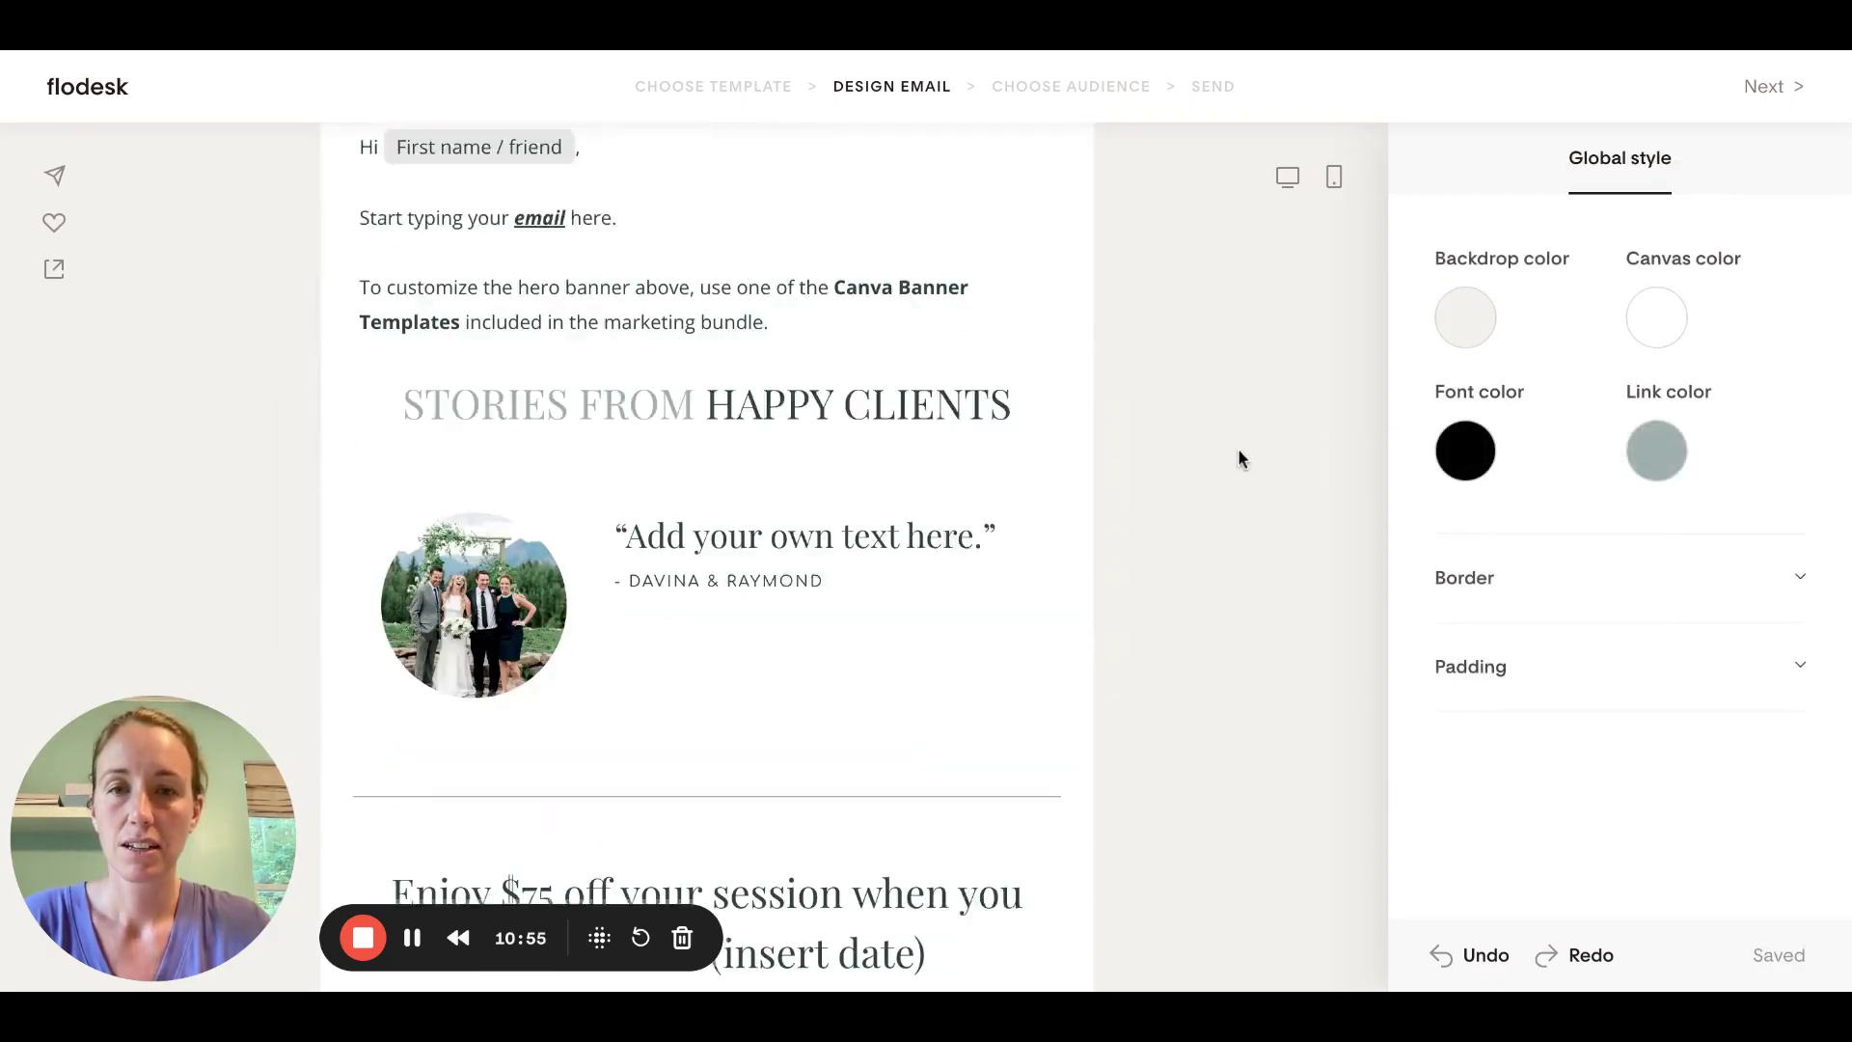
# Move the divider beneath the first testimonial up above the "Stories from Happy Clients" heading and deselect it
pyautogui.click(1003, 728)
pyautogui.click(1003, 739)
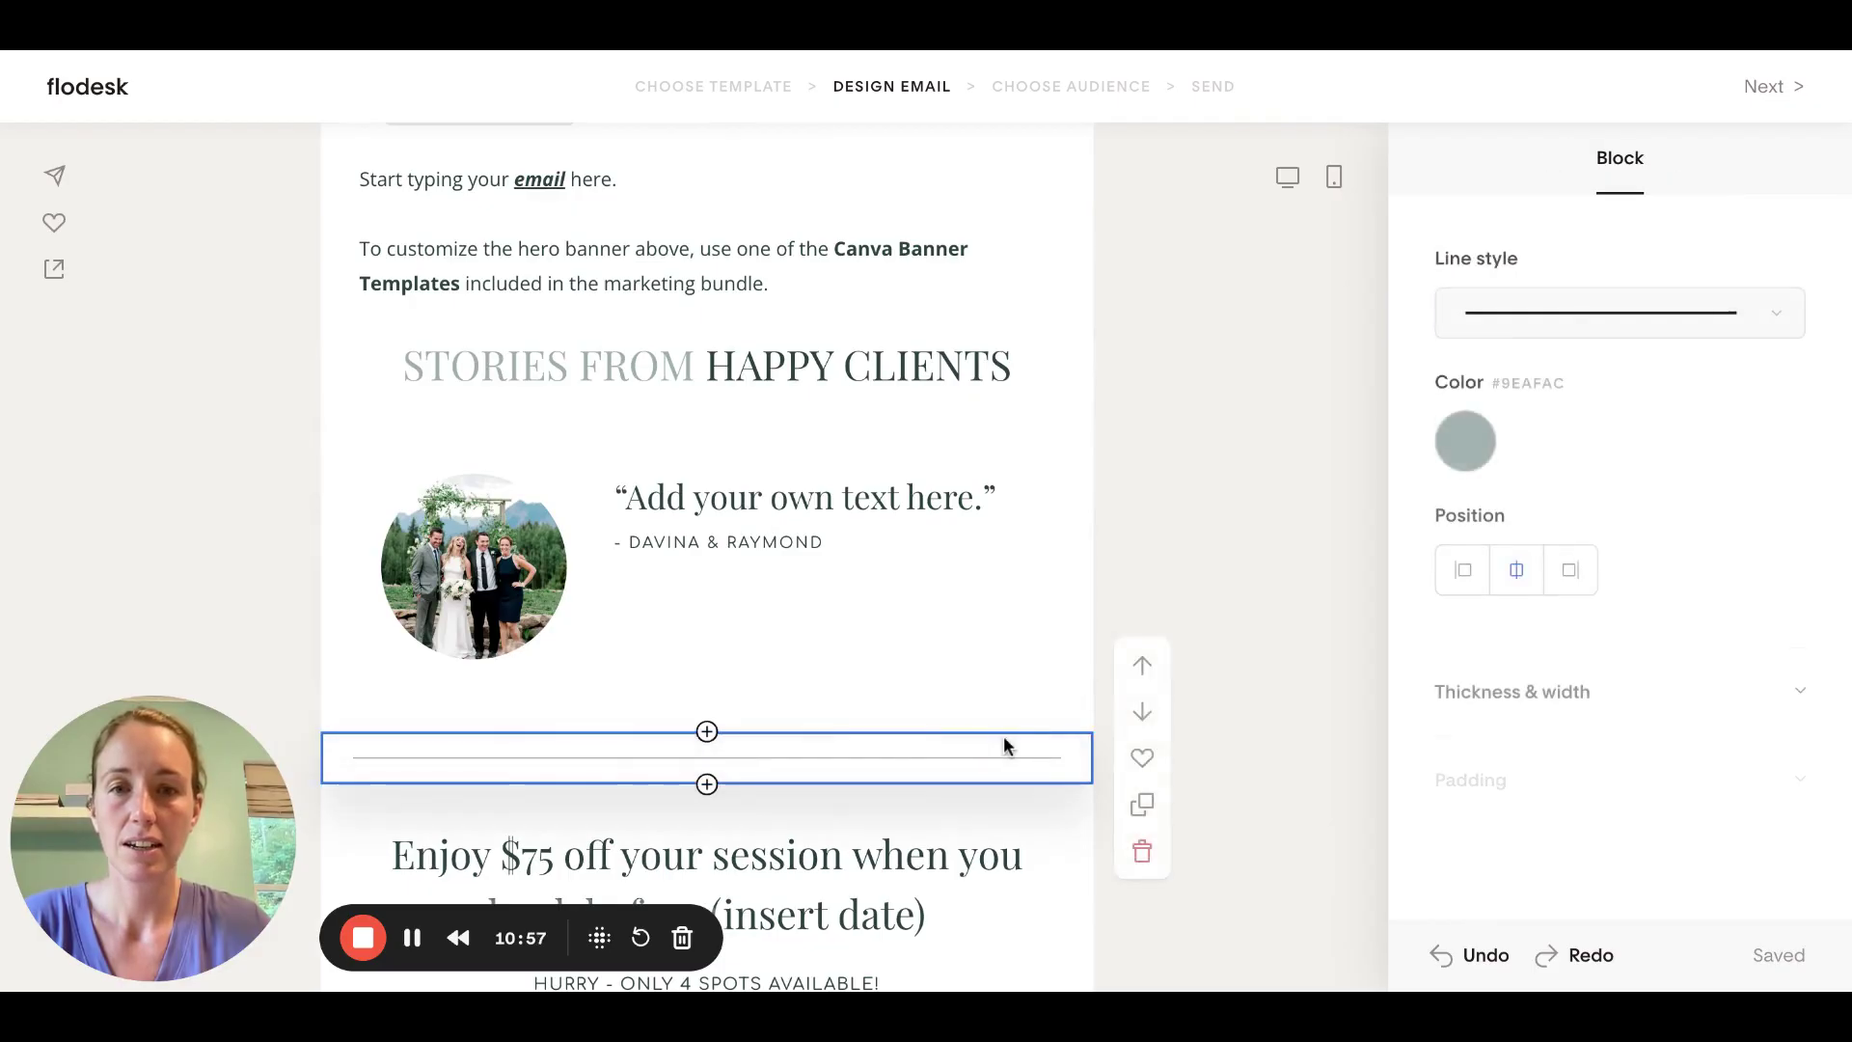
pyautogui.click(1143, 666)
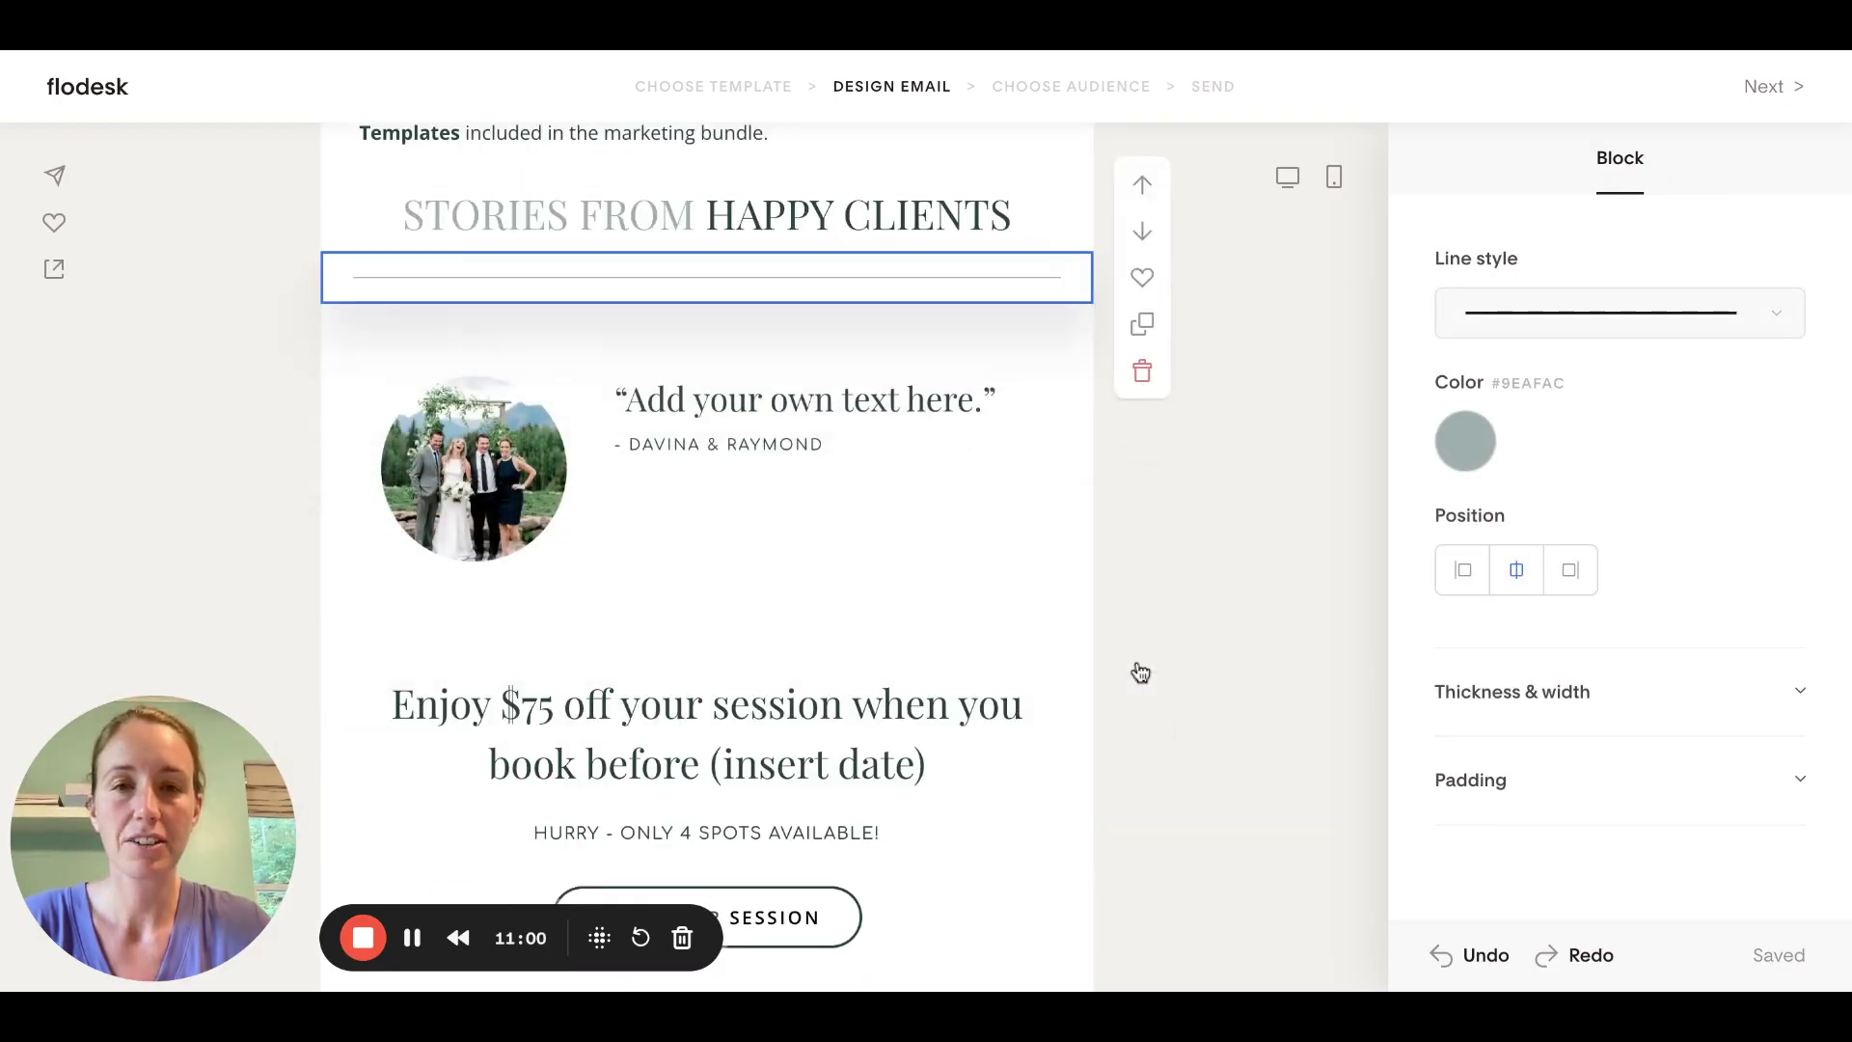
pyautogui.click(1152, 575)
pyautogui.scroll(-2, 1153, 576)
pyautogui.scroll(2, 1150, 576)
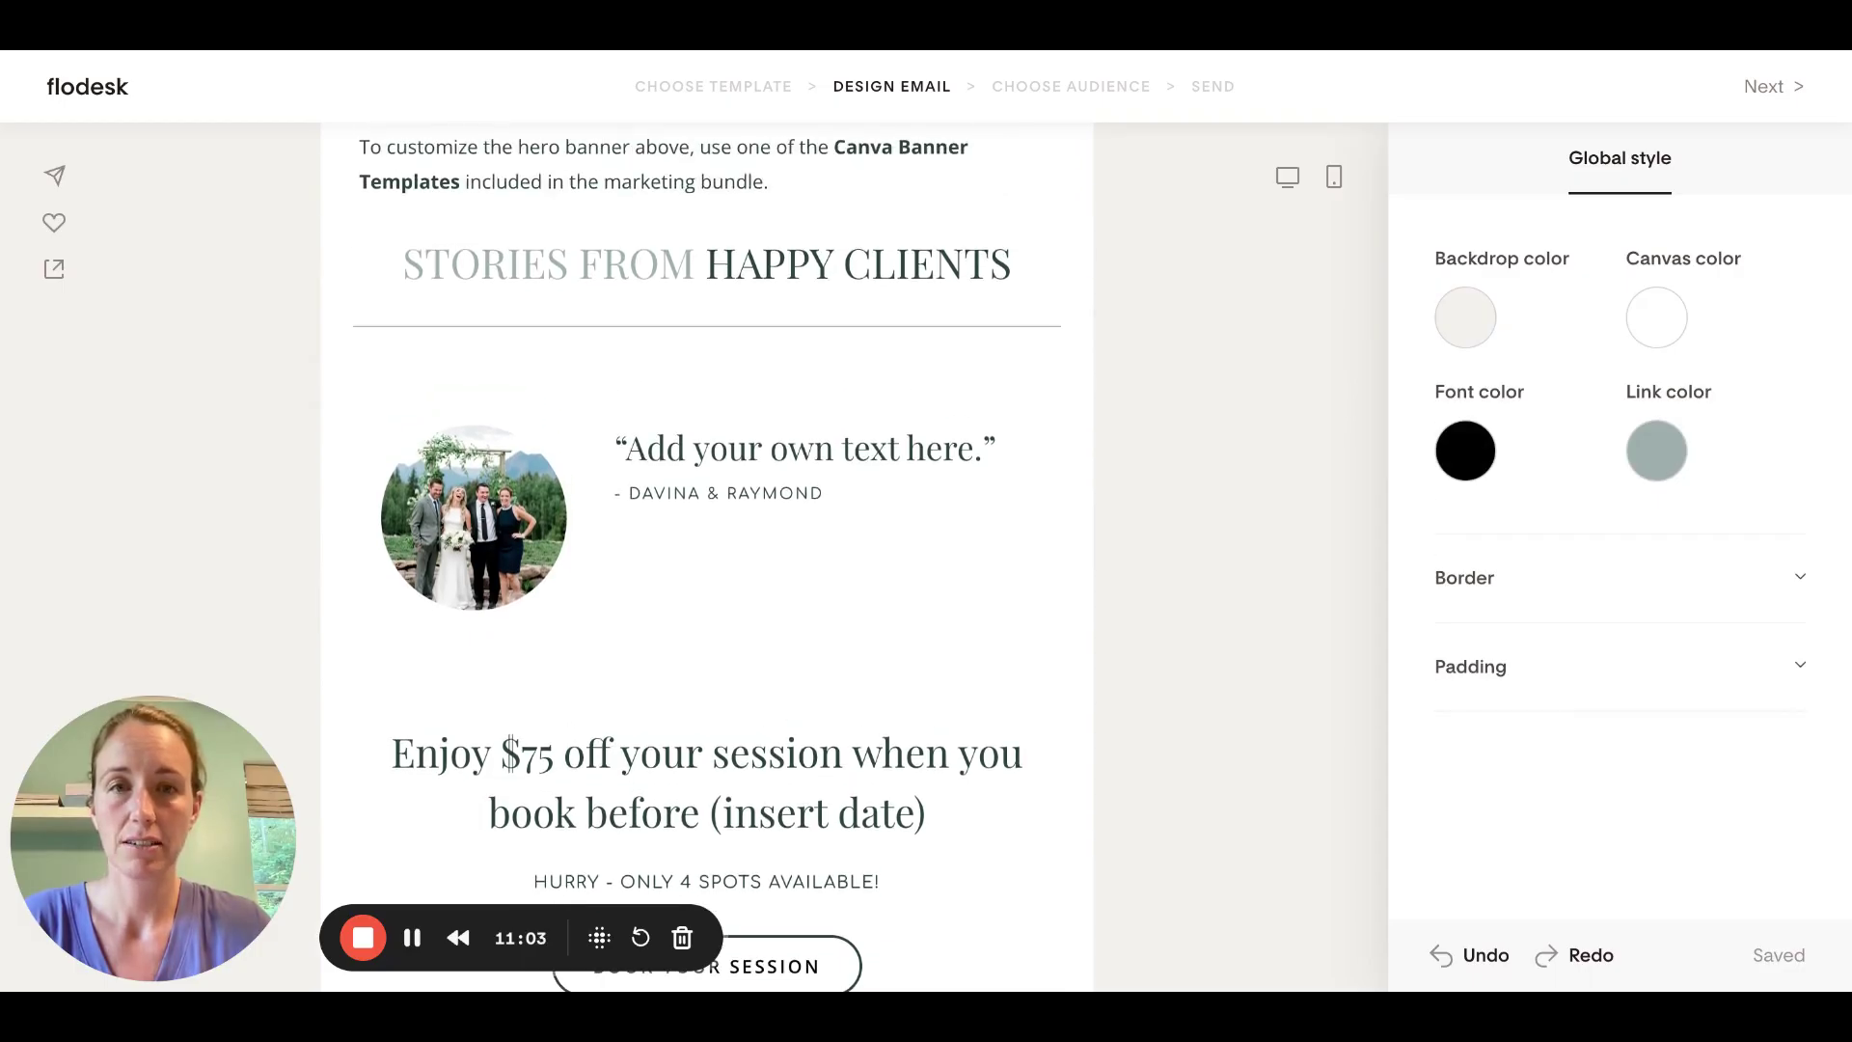
pyautogui.click(1044, 312)
pyautogui.click(1143, 234)
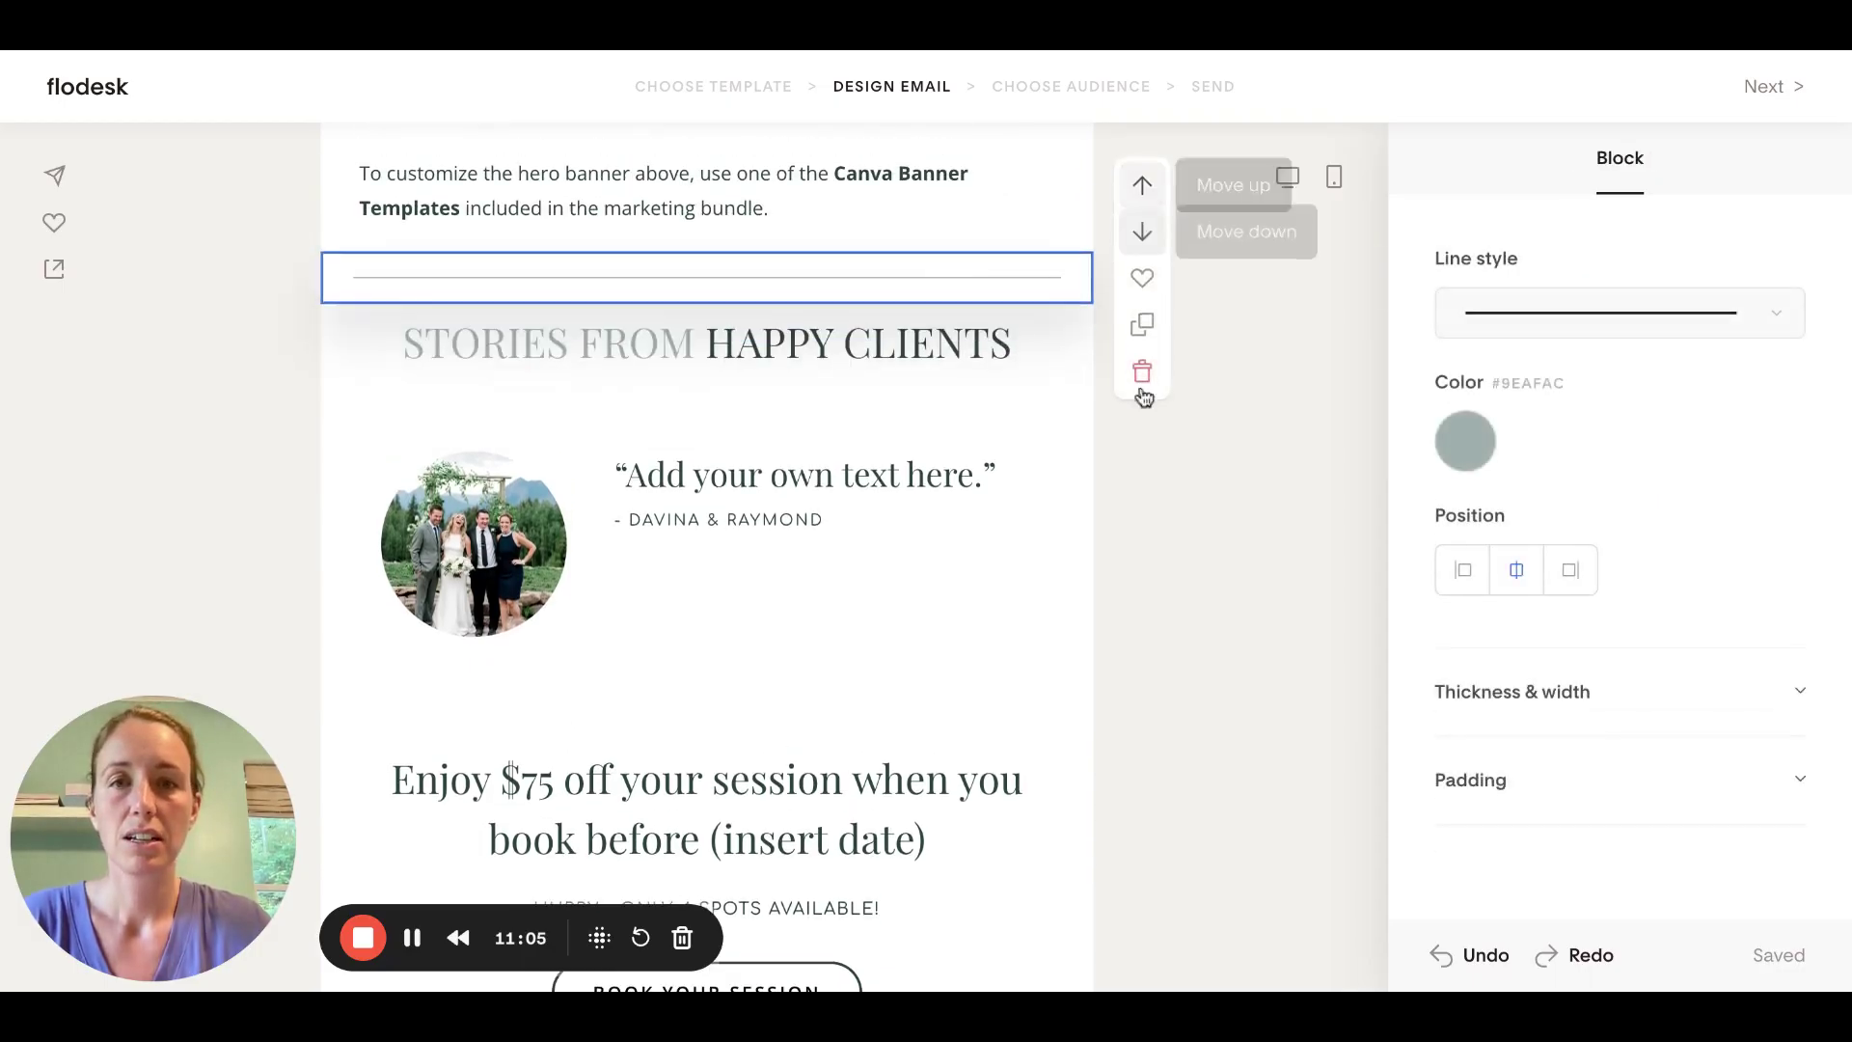
pyautogui.click(1140, 502)
pyautogui.scroll(2, 1140, 510)
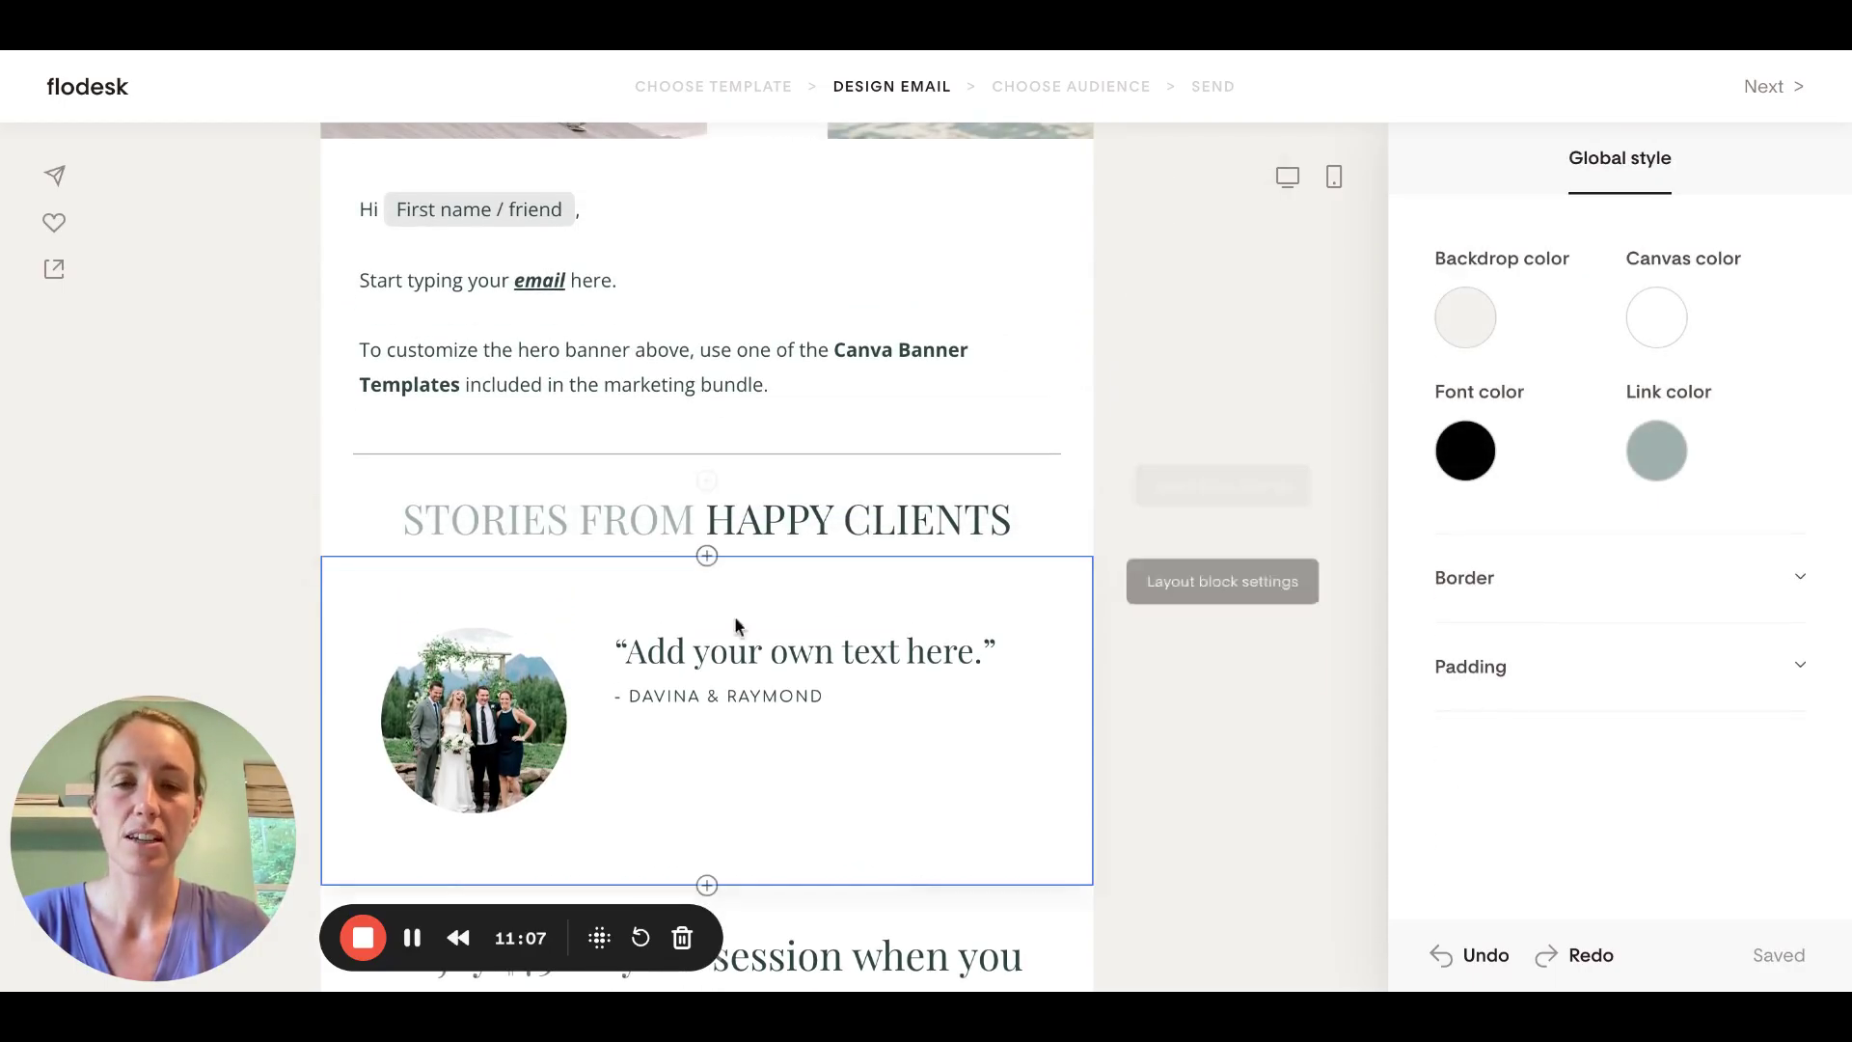
# Change the image shape in the "Exceeded our expectations!" testimonial to a circle
pyautogui.scroll(-3, 881, 731)
pyautogui.click(949, 604)
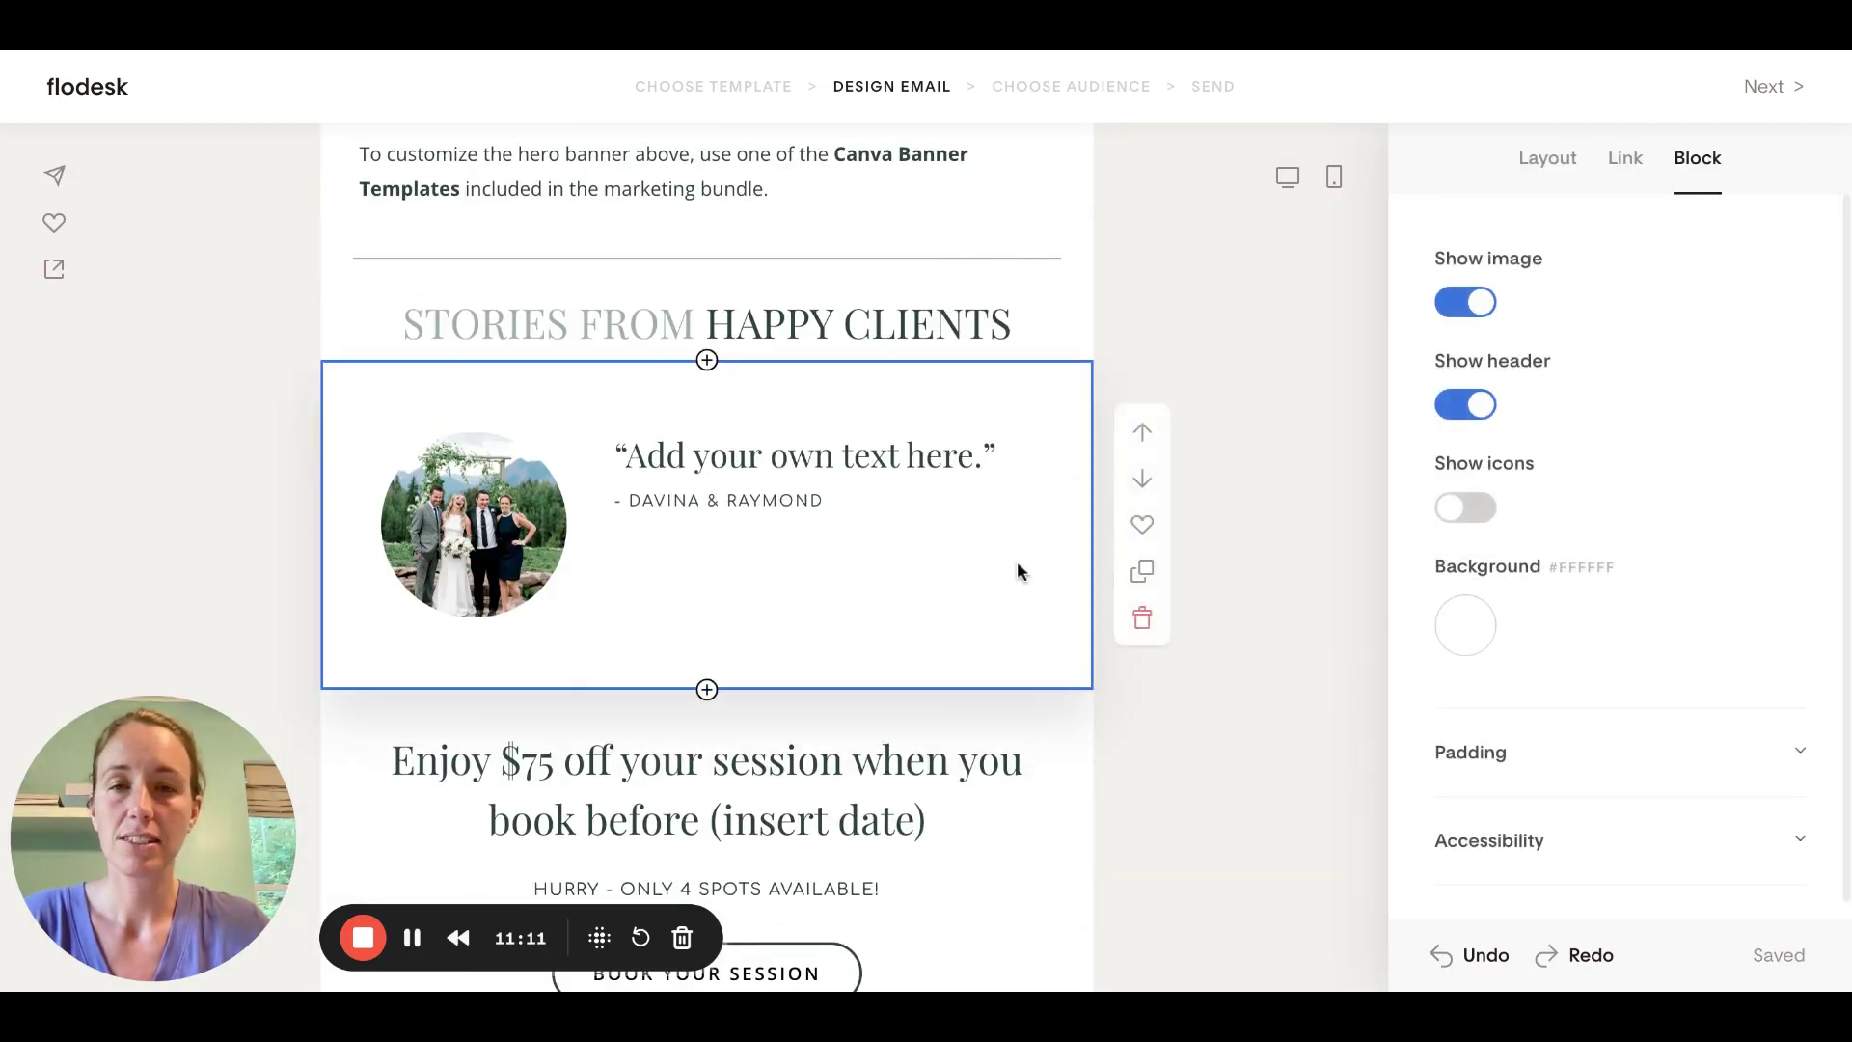
pyautogui.scroll(-10, 1018, 571)
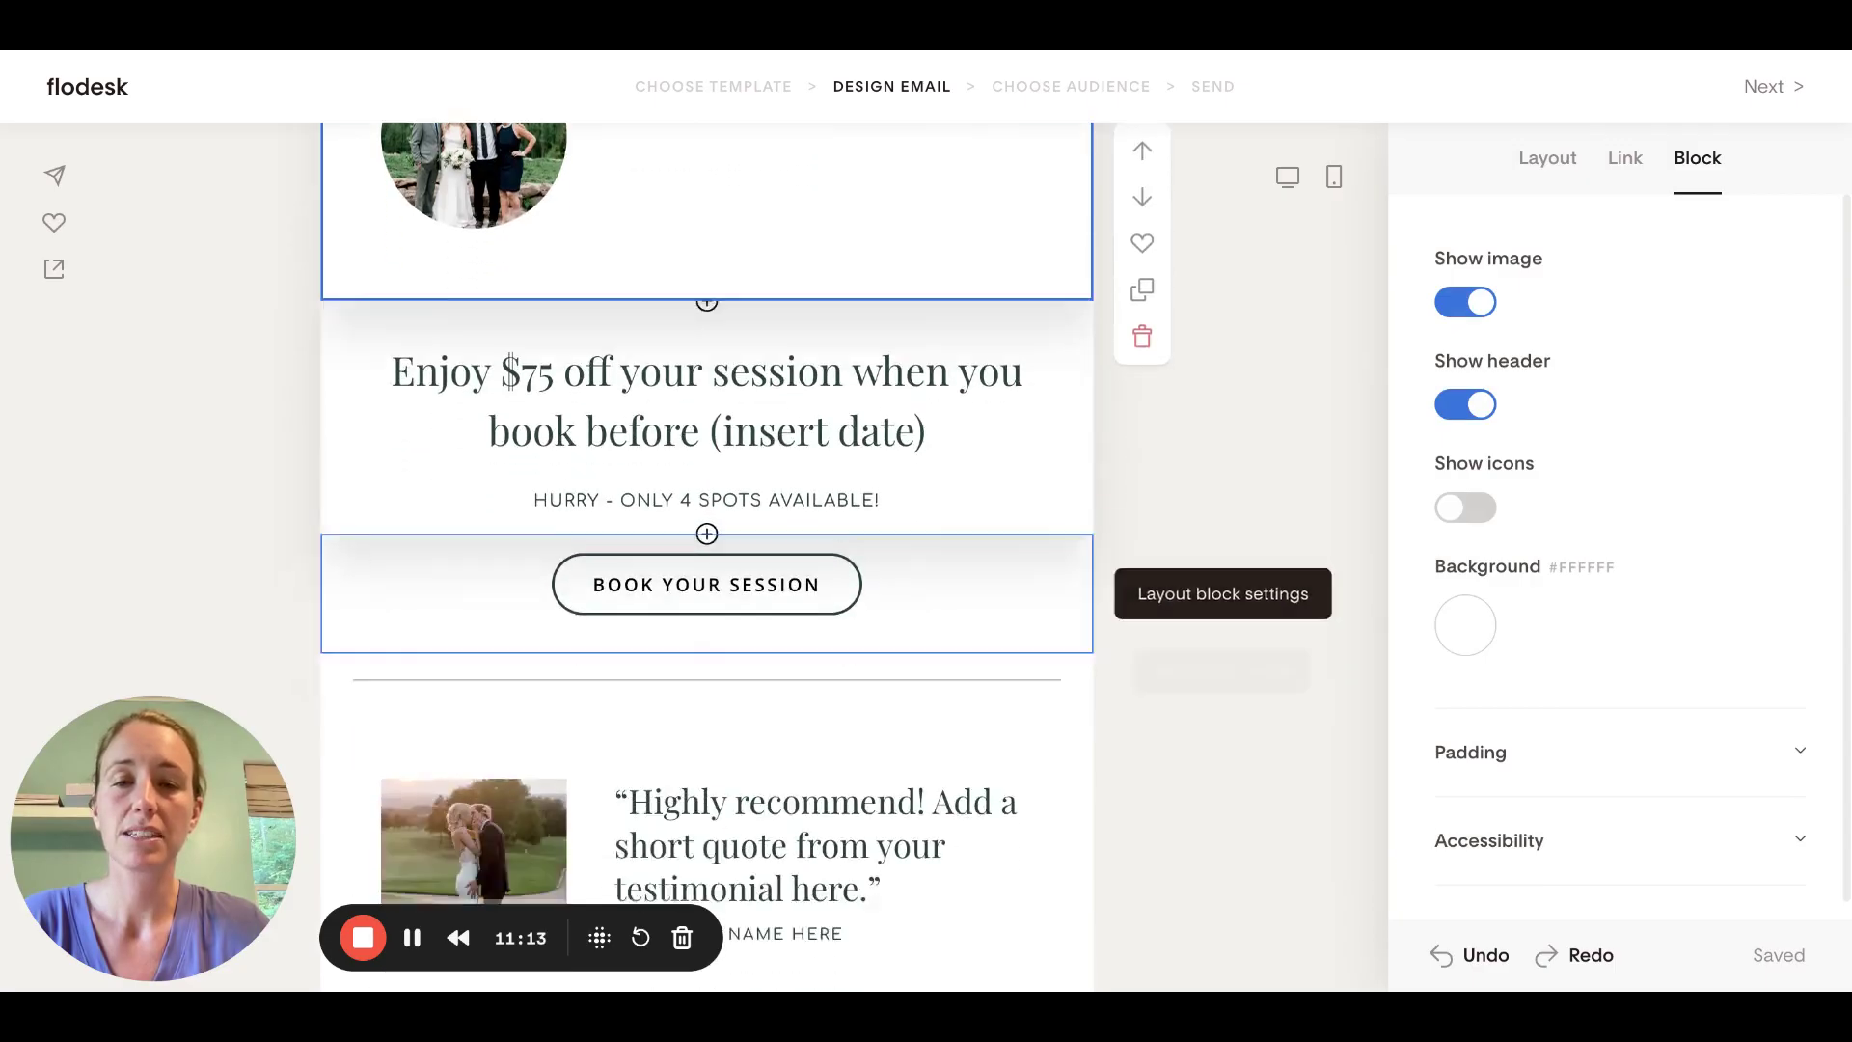
pyautogui.scroll(1, 1019, 571)
pyautogui.scroll(-1, 1018, 571)
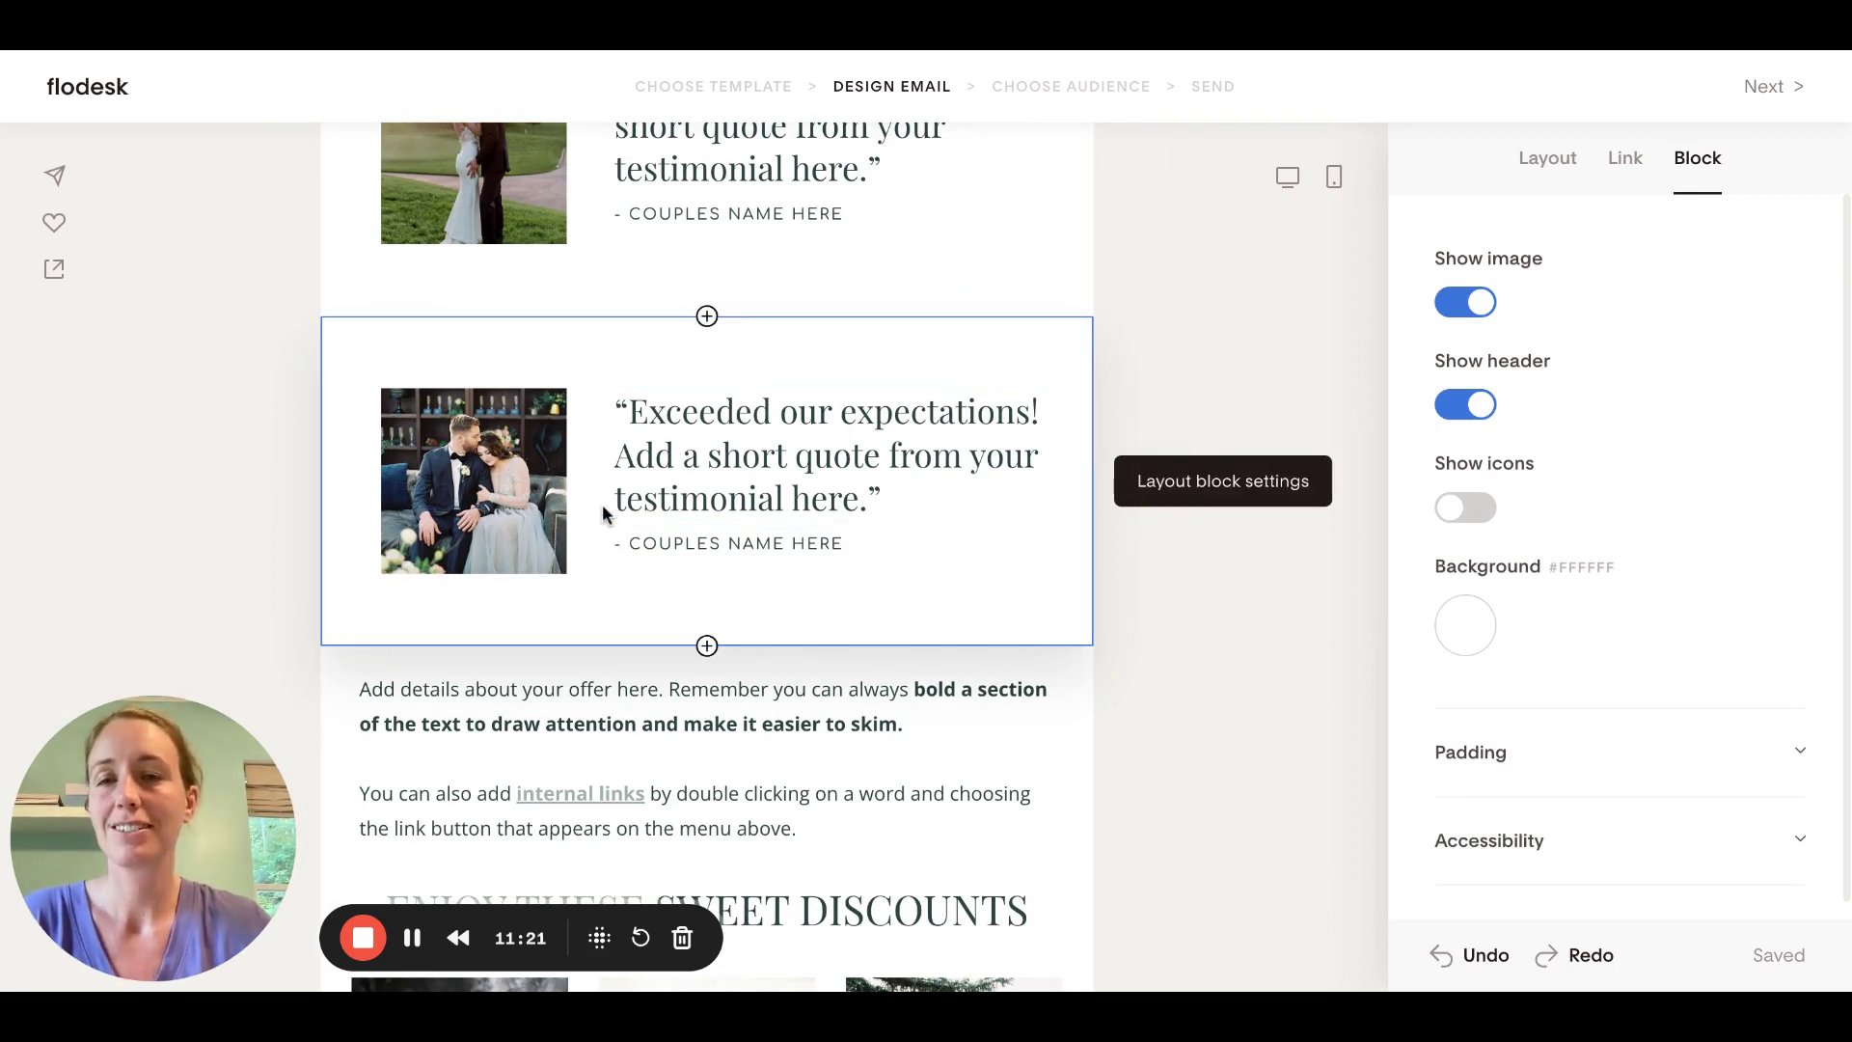
pyautogui.click(502, 502)
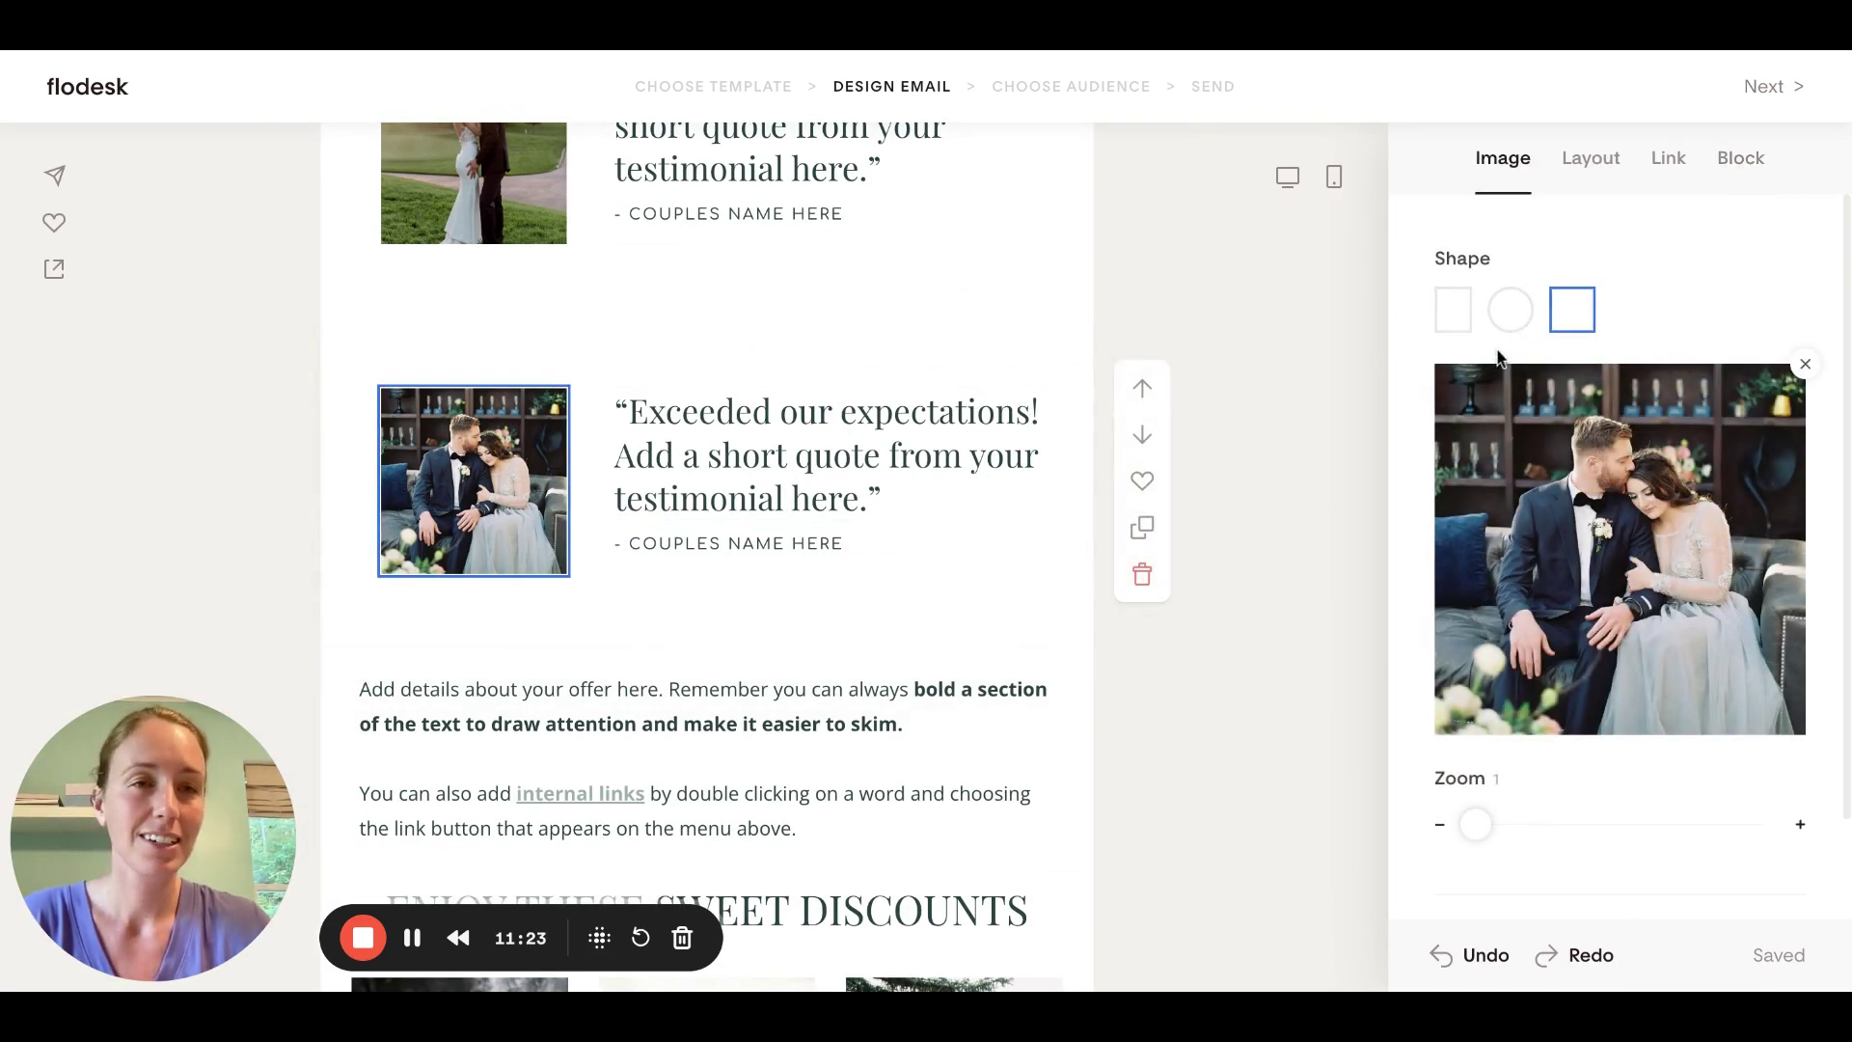
pyautogui.click(1510, 324)
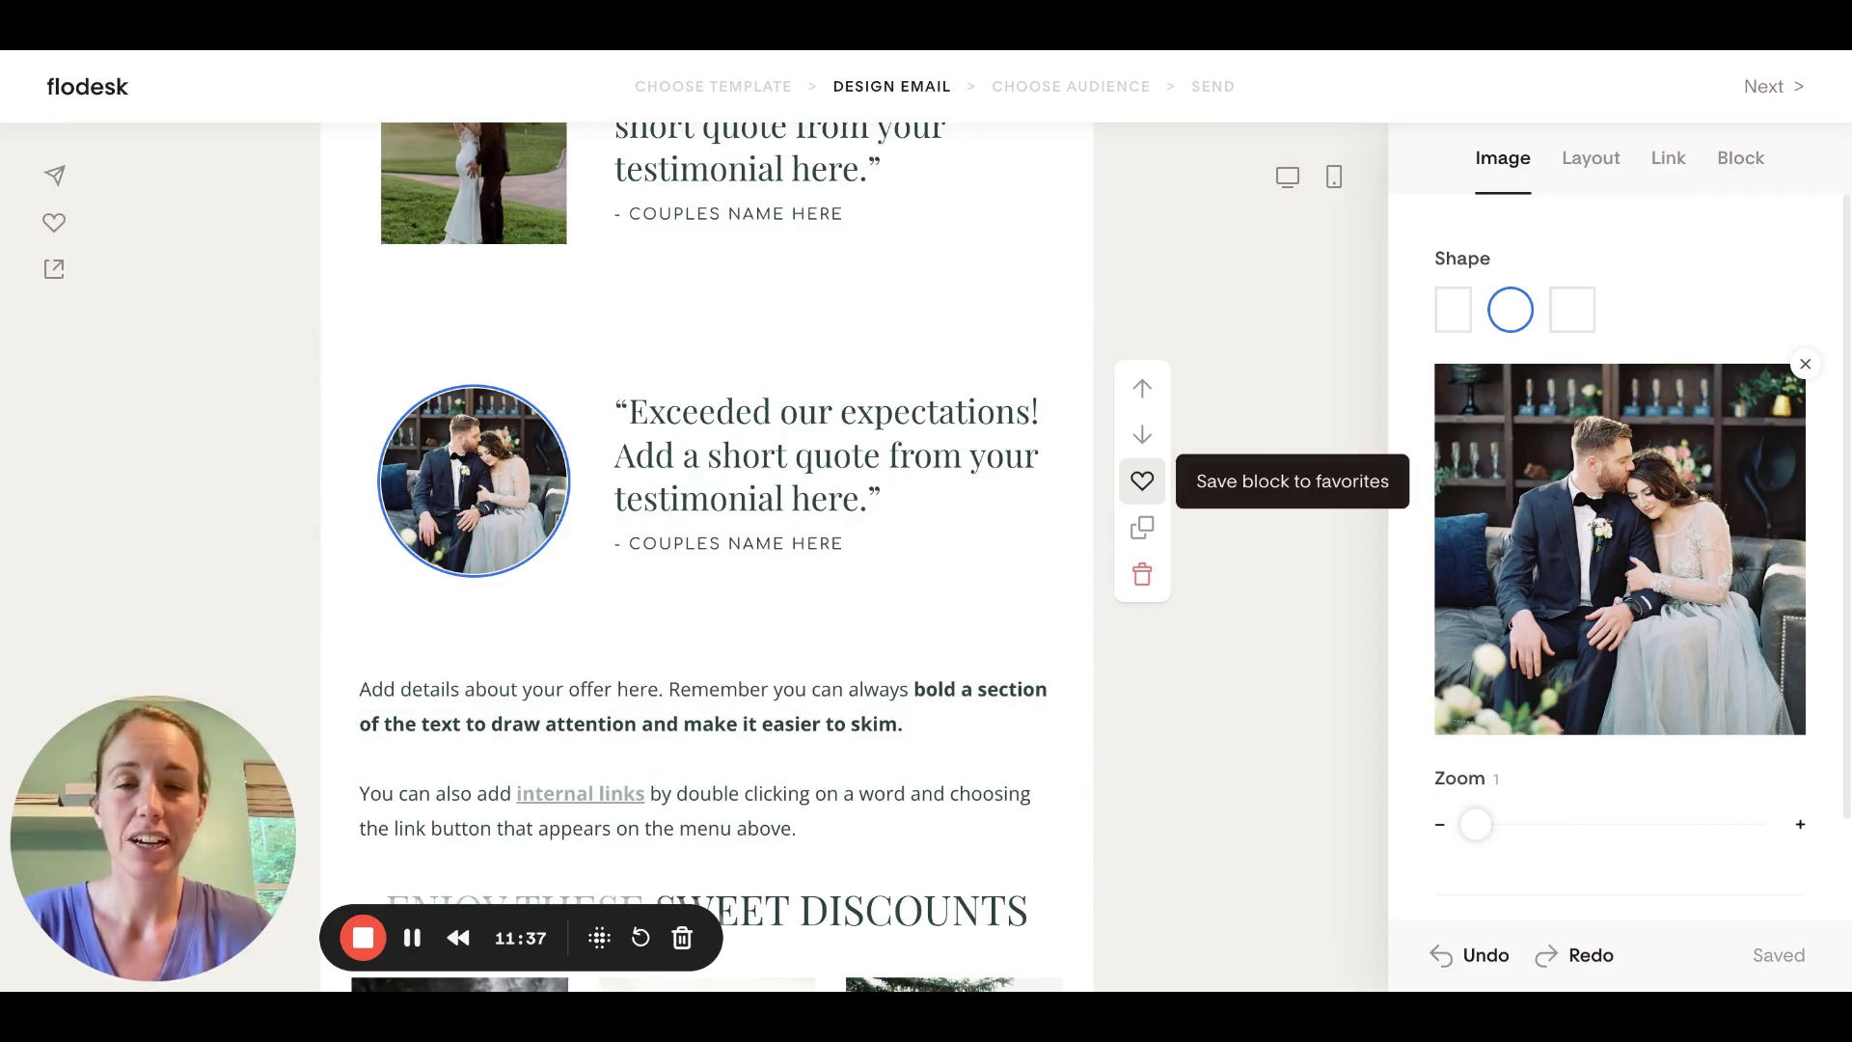
# Delete the "Highly recommend!" testimonial block below the booking button
pyautogui.scroll(4, 1005, 519)
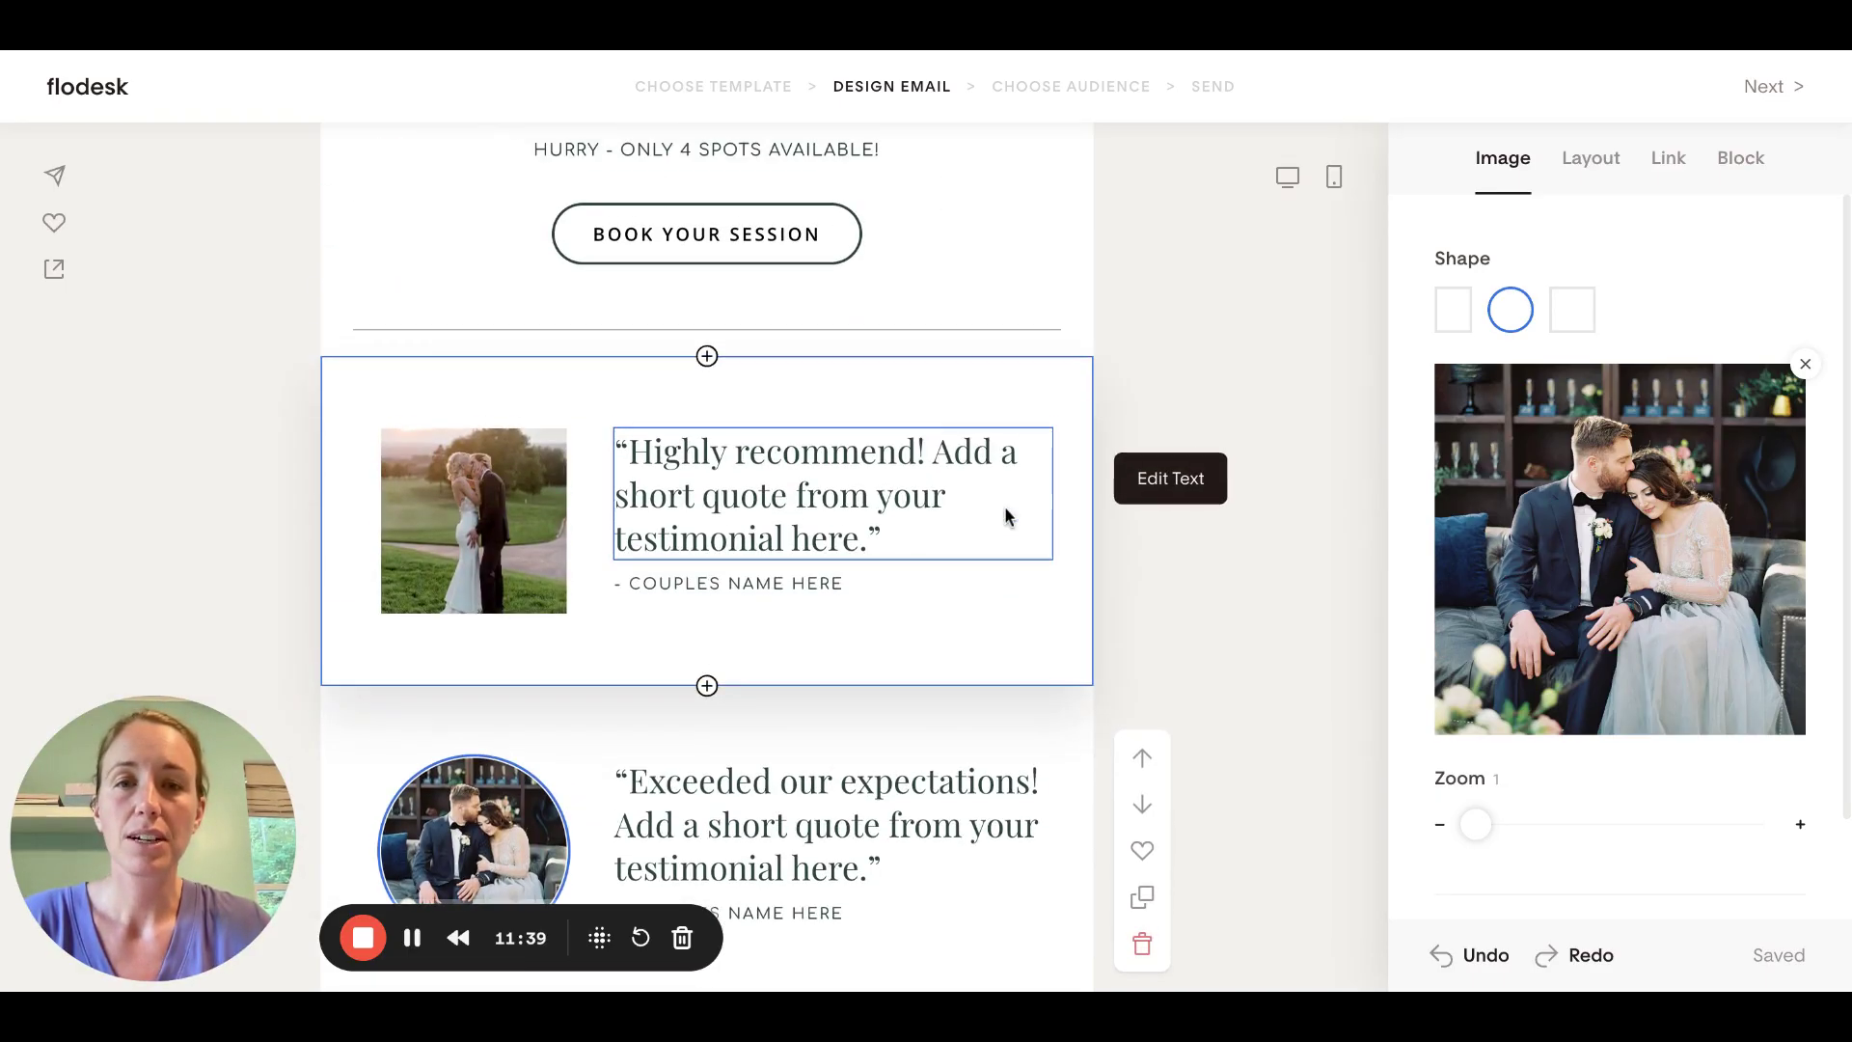
pyautogui.click(1042, 599)
pyautogui.click(1057, 637)
pyautogui.click(1143, 622)
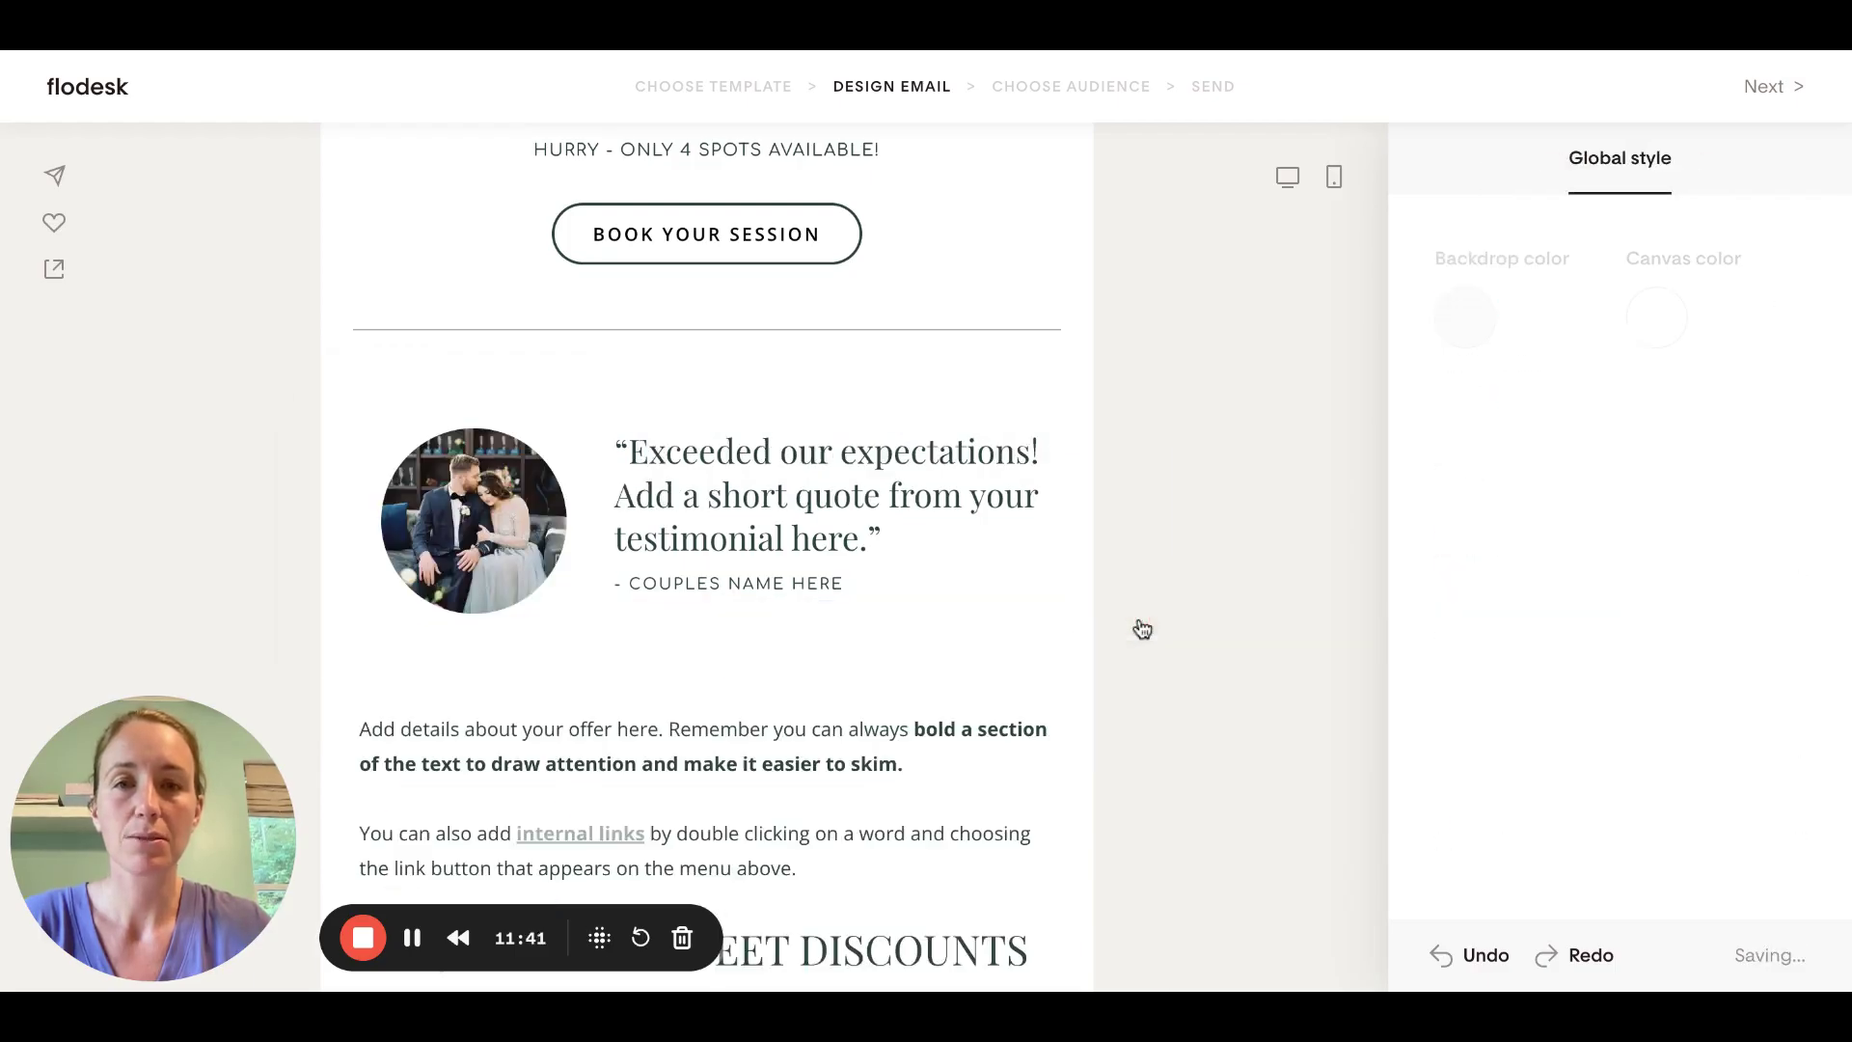
# Move the "Exceeded our expectations!" testimonial block up above the $75 offer, directly beneath the first testimonial
pyautogui.scroll(4, 1060, 550)
pyautogui.scroll(-2, 1059, 550)
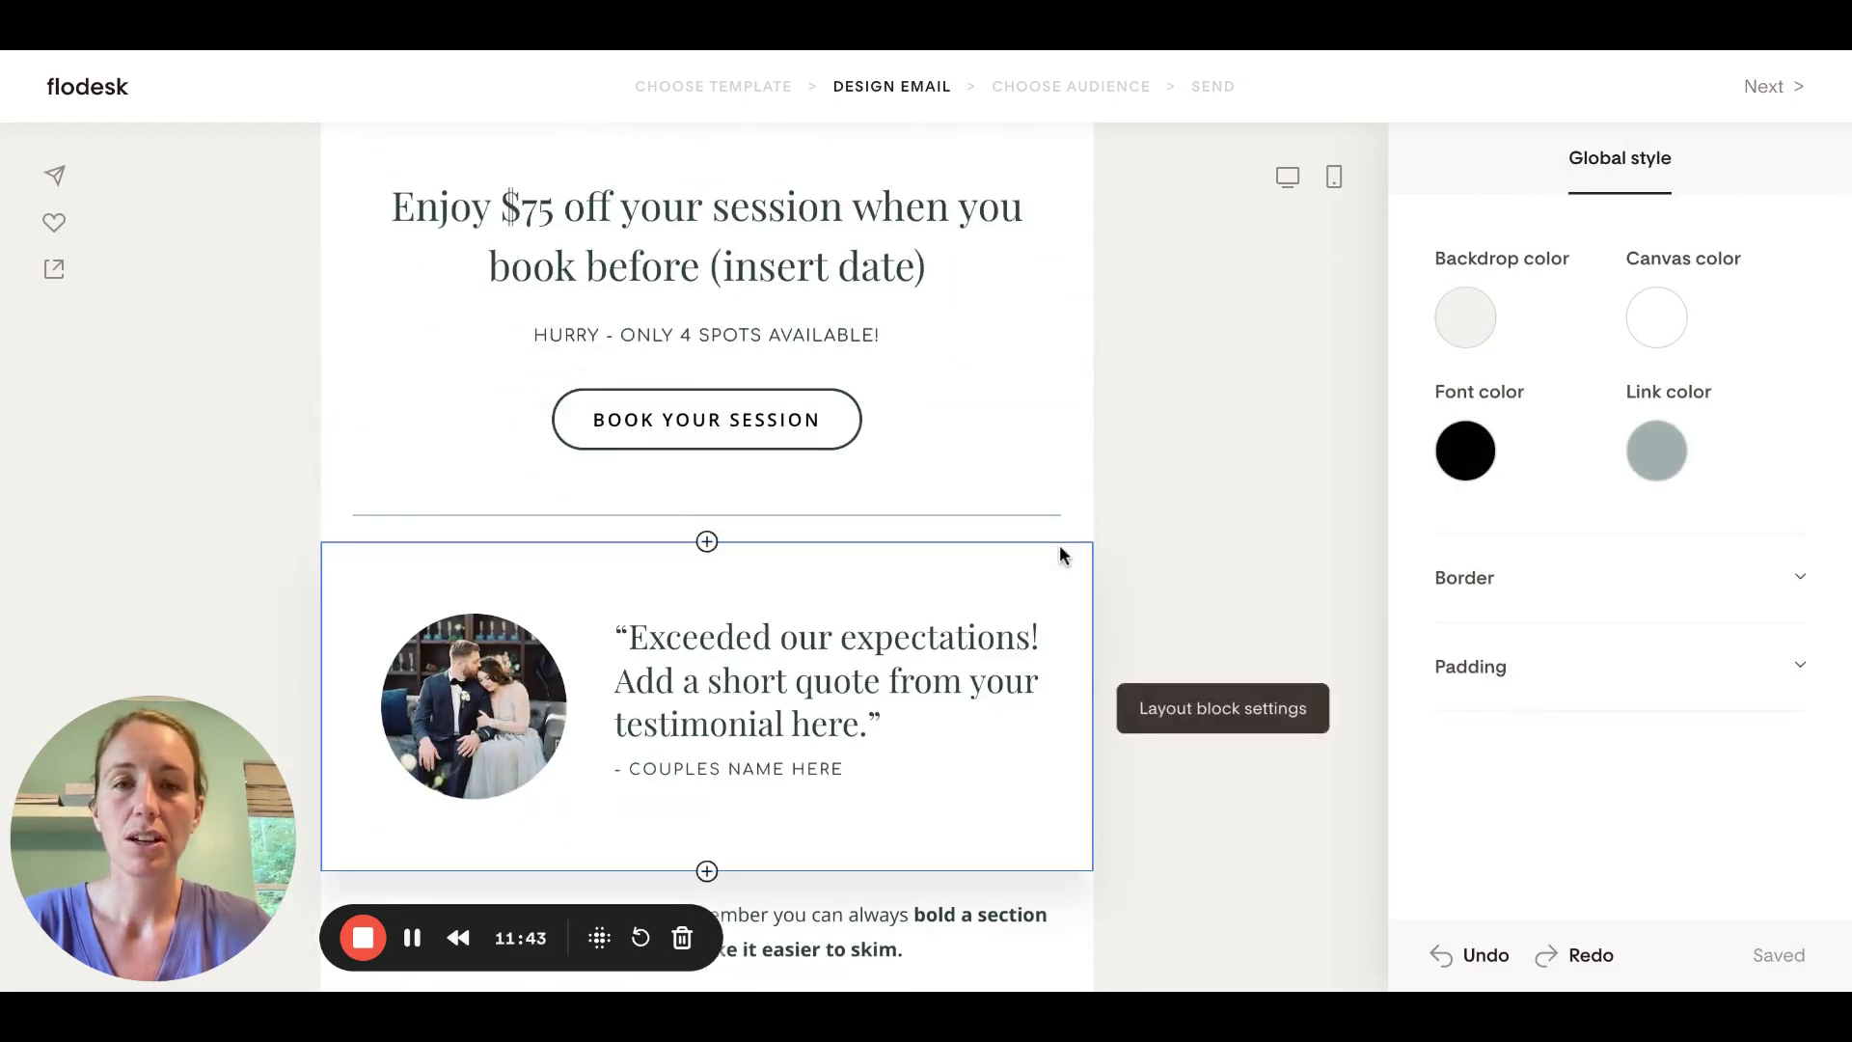
pyautogui.click(1059, 548)
pyautogui.scroll(-3, 1145, 607)
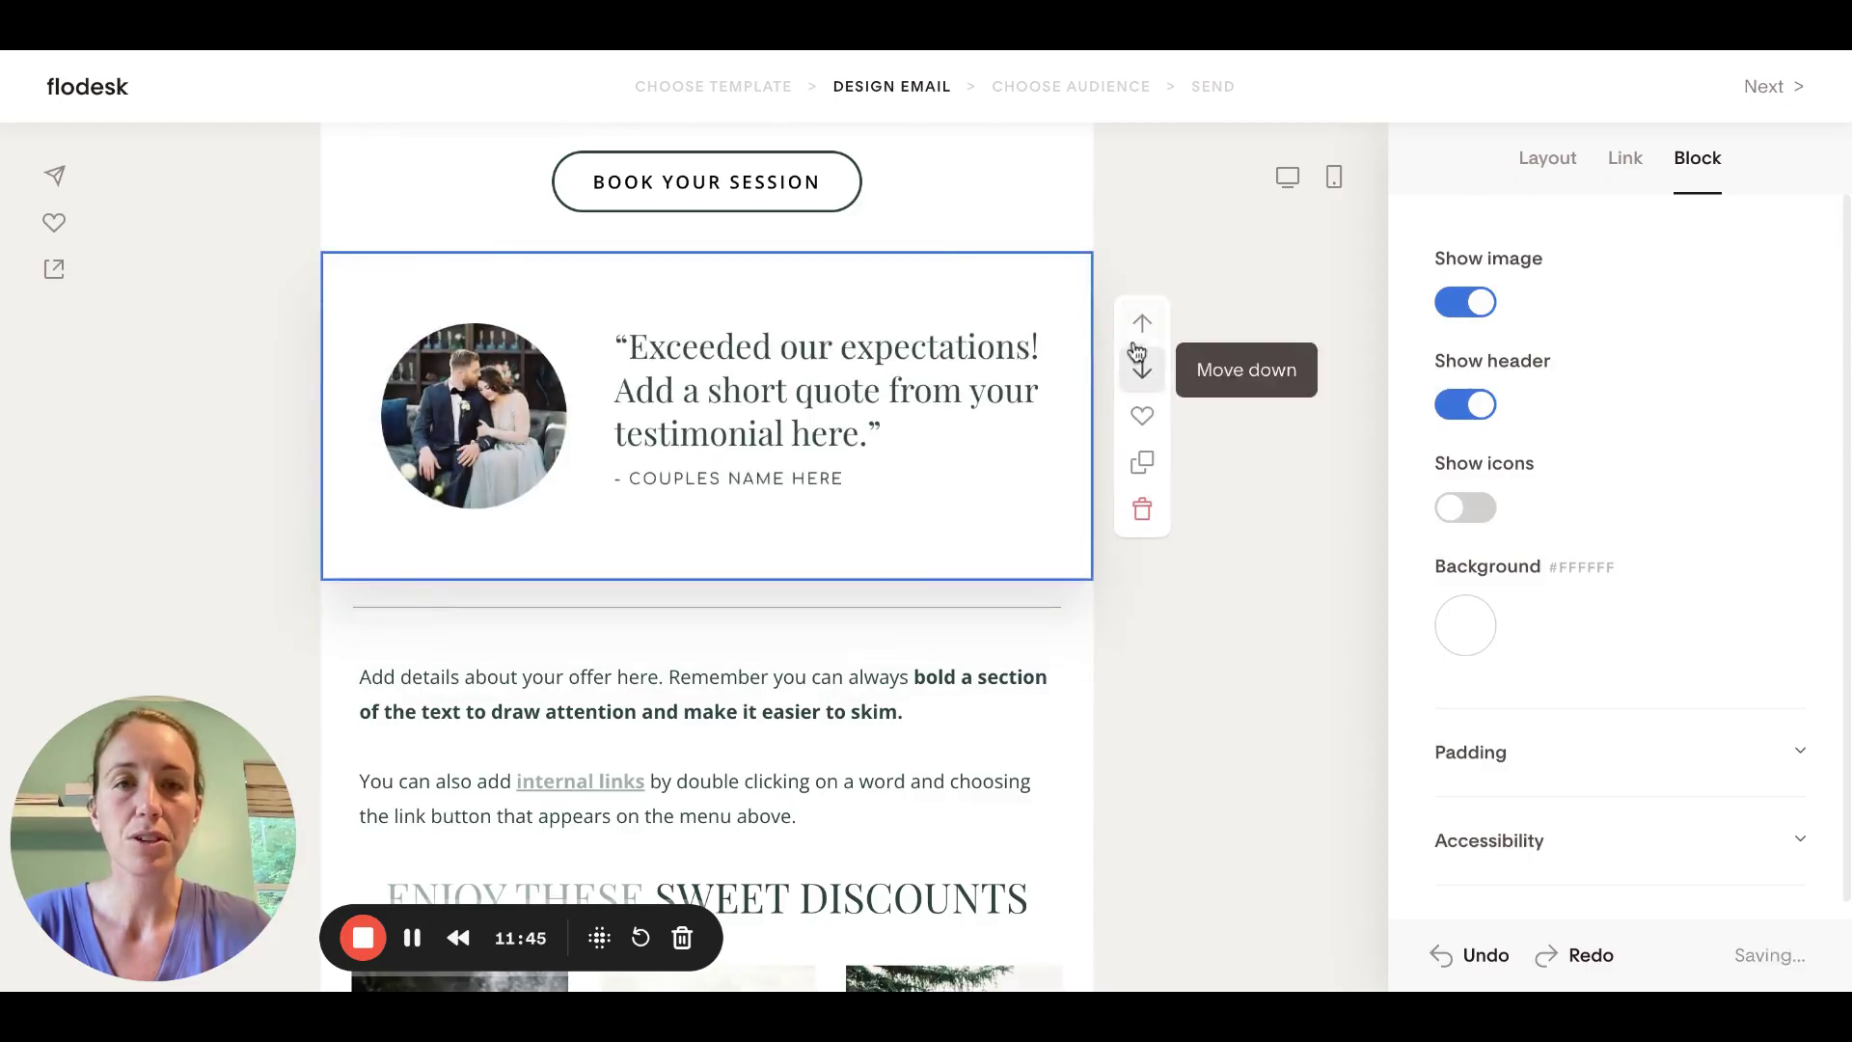
pyautogui.click(1142, 328)
pyautogui.click(1142, 328)
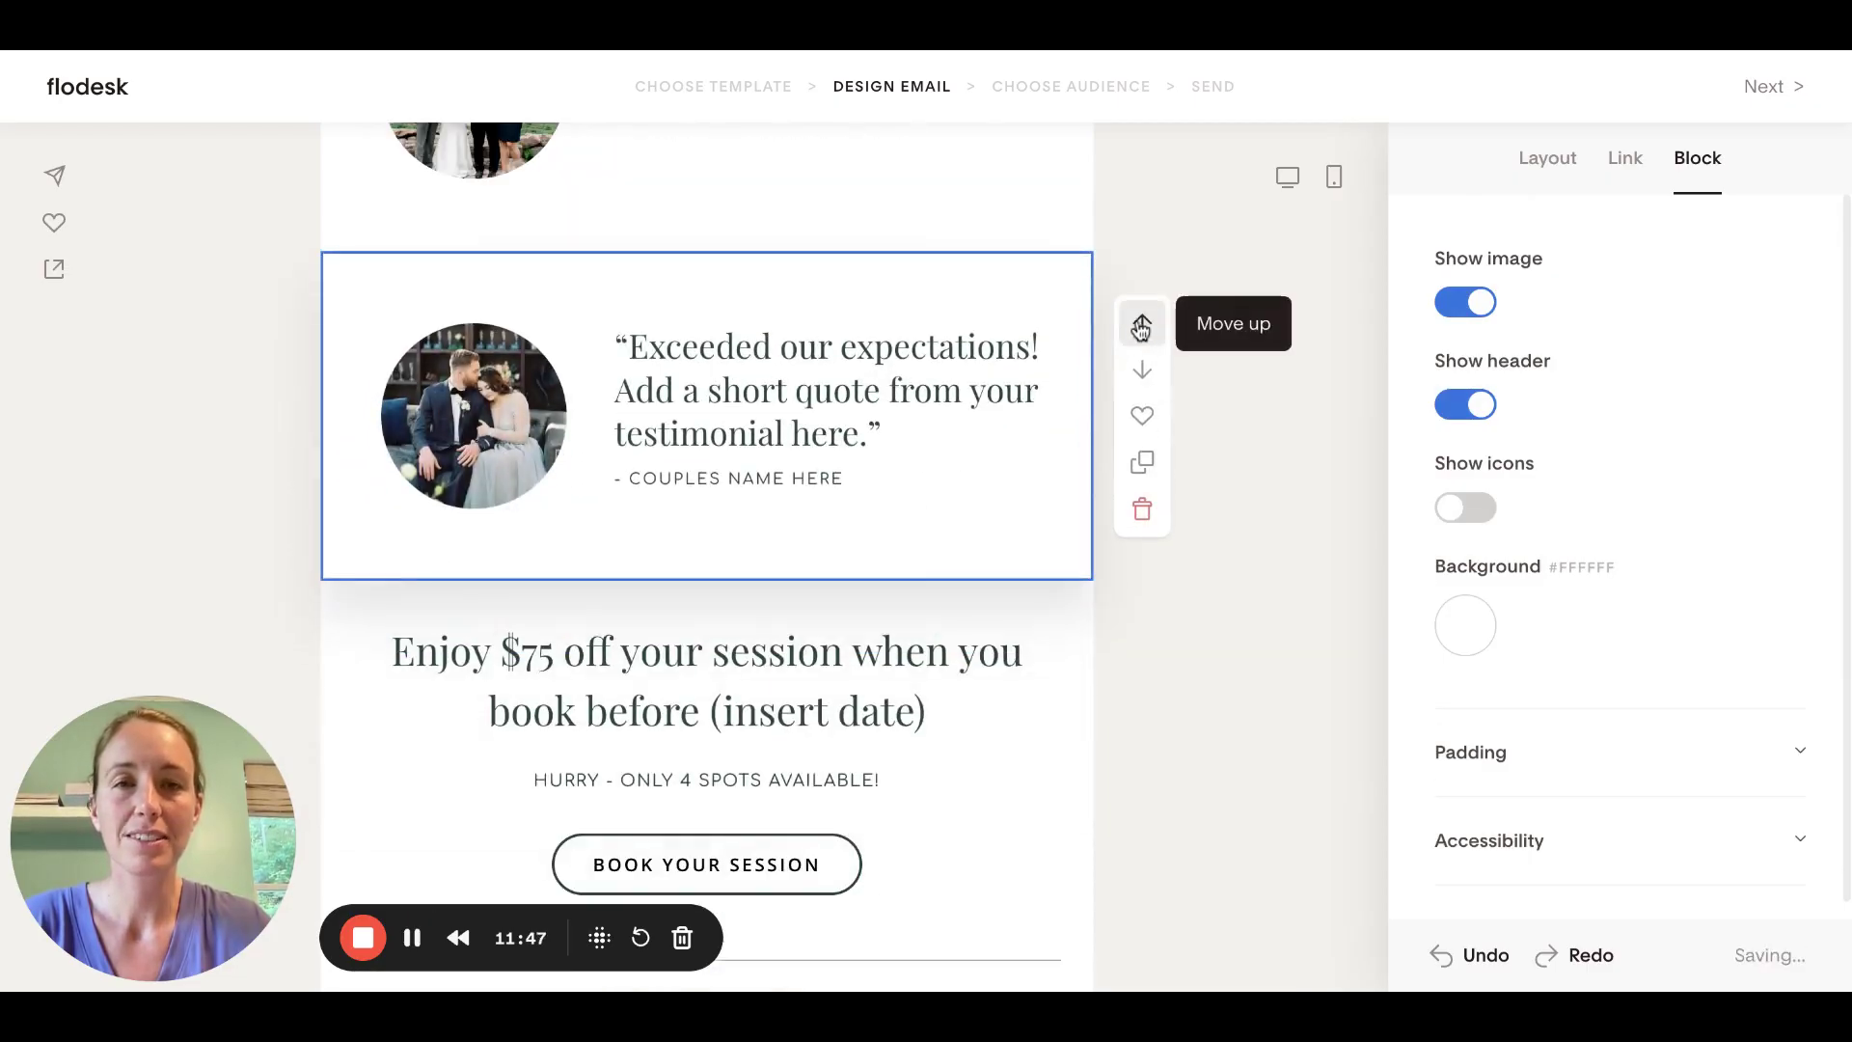
pyautogui.scroll(3, 1063, 309)
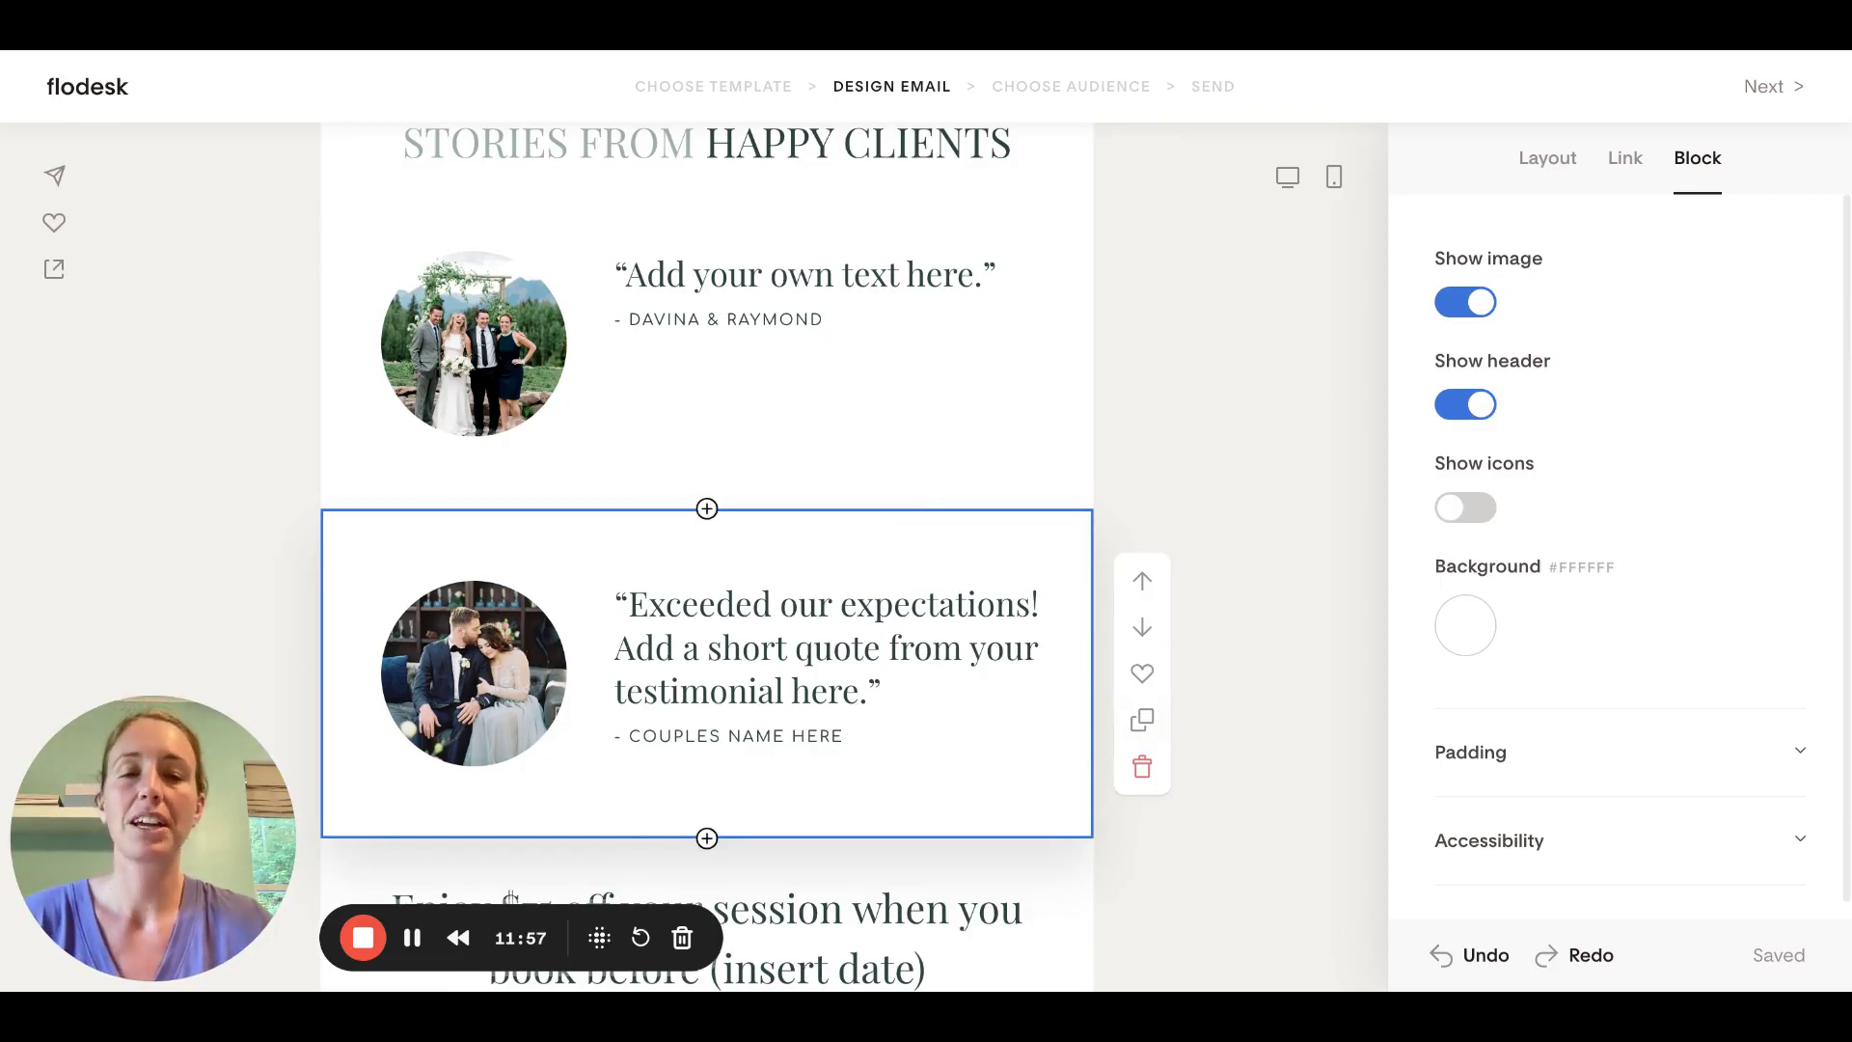
# Duplicate the "Exceeded our expectations!" testimonial block and delete the copy
pyautogui.scroll(-1, 896, 573)
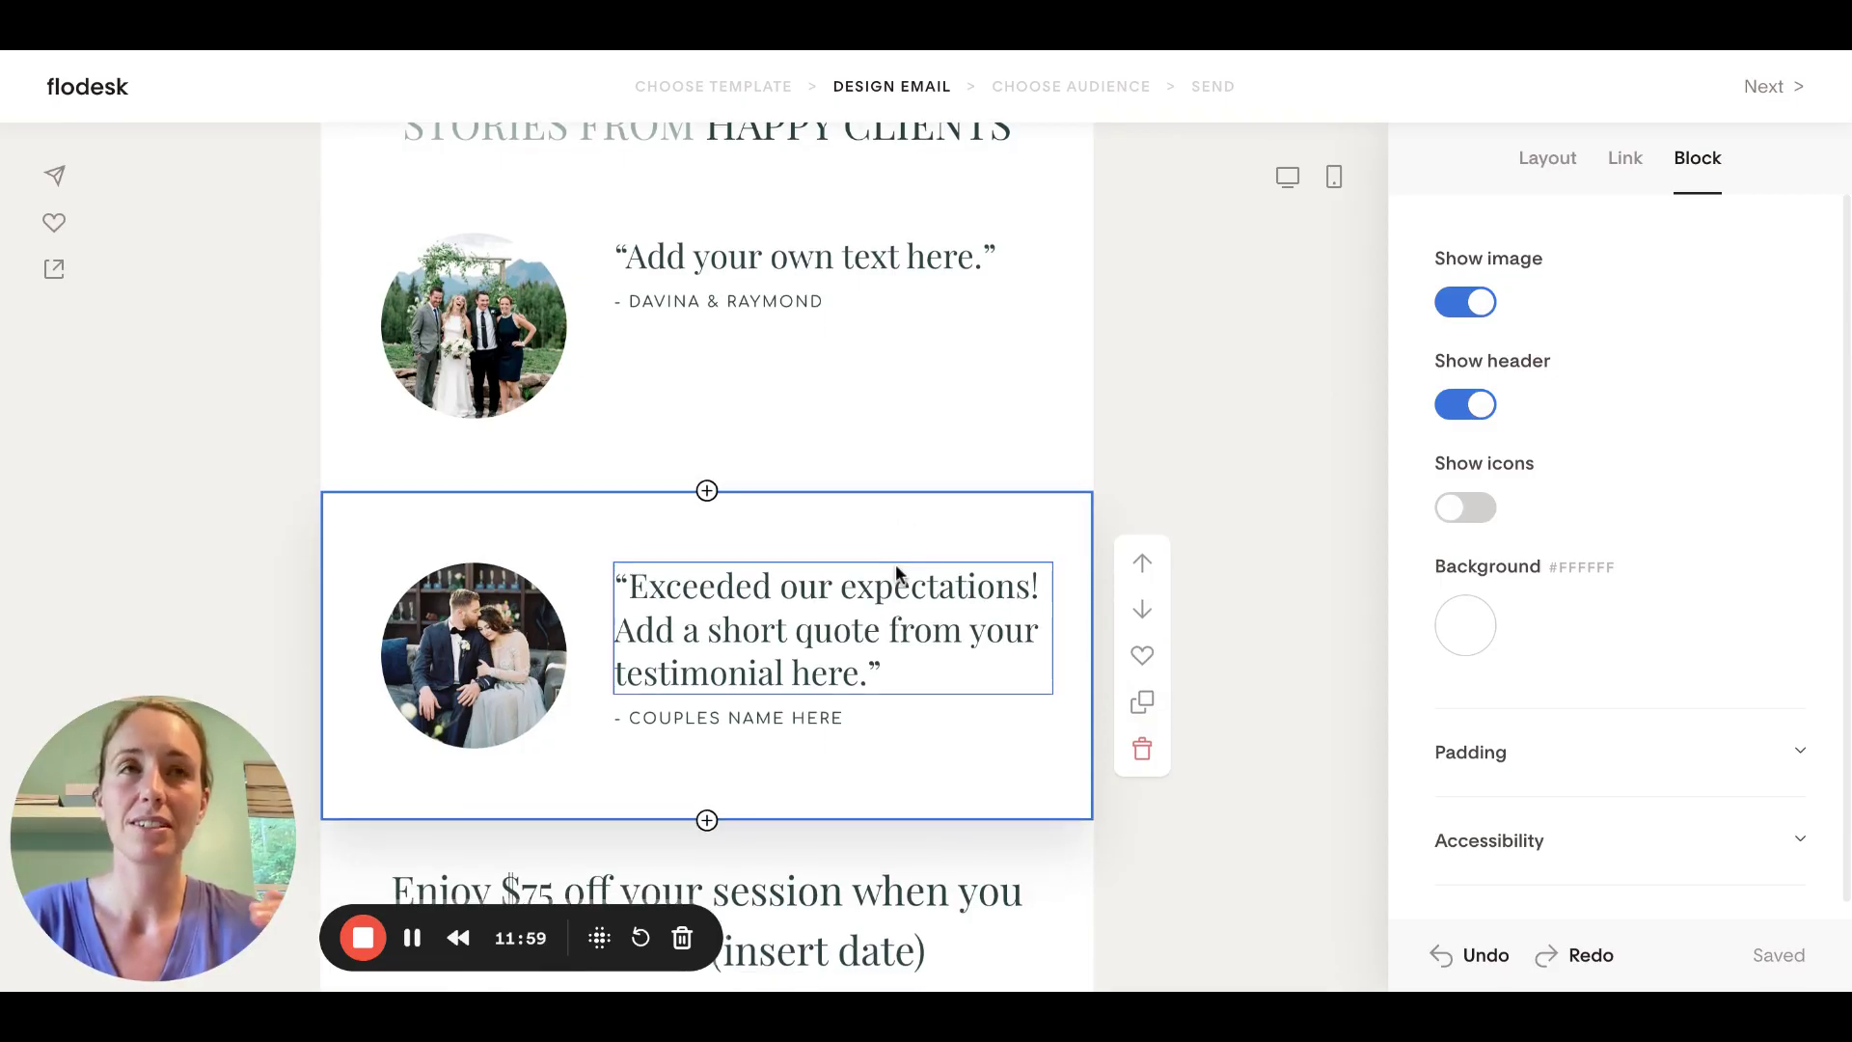
pyautogui.click(1139, 701)
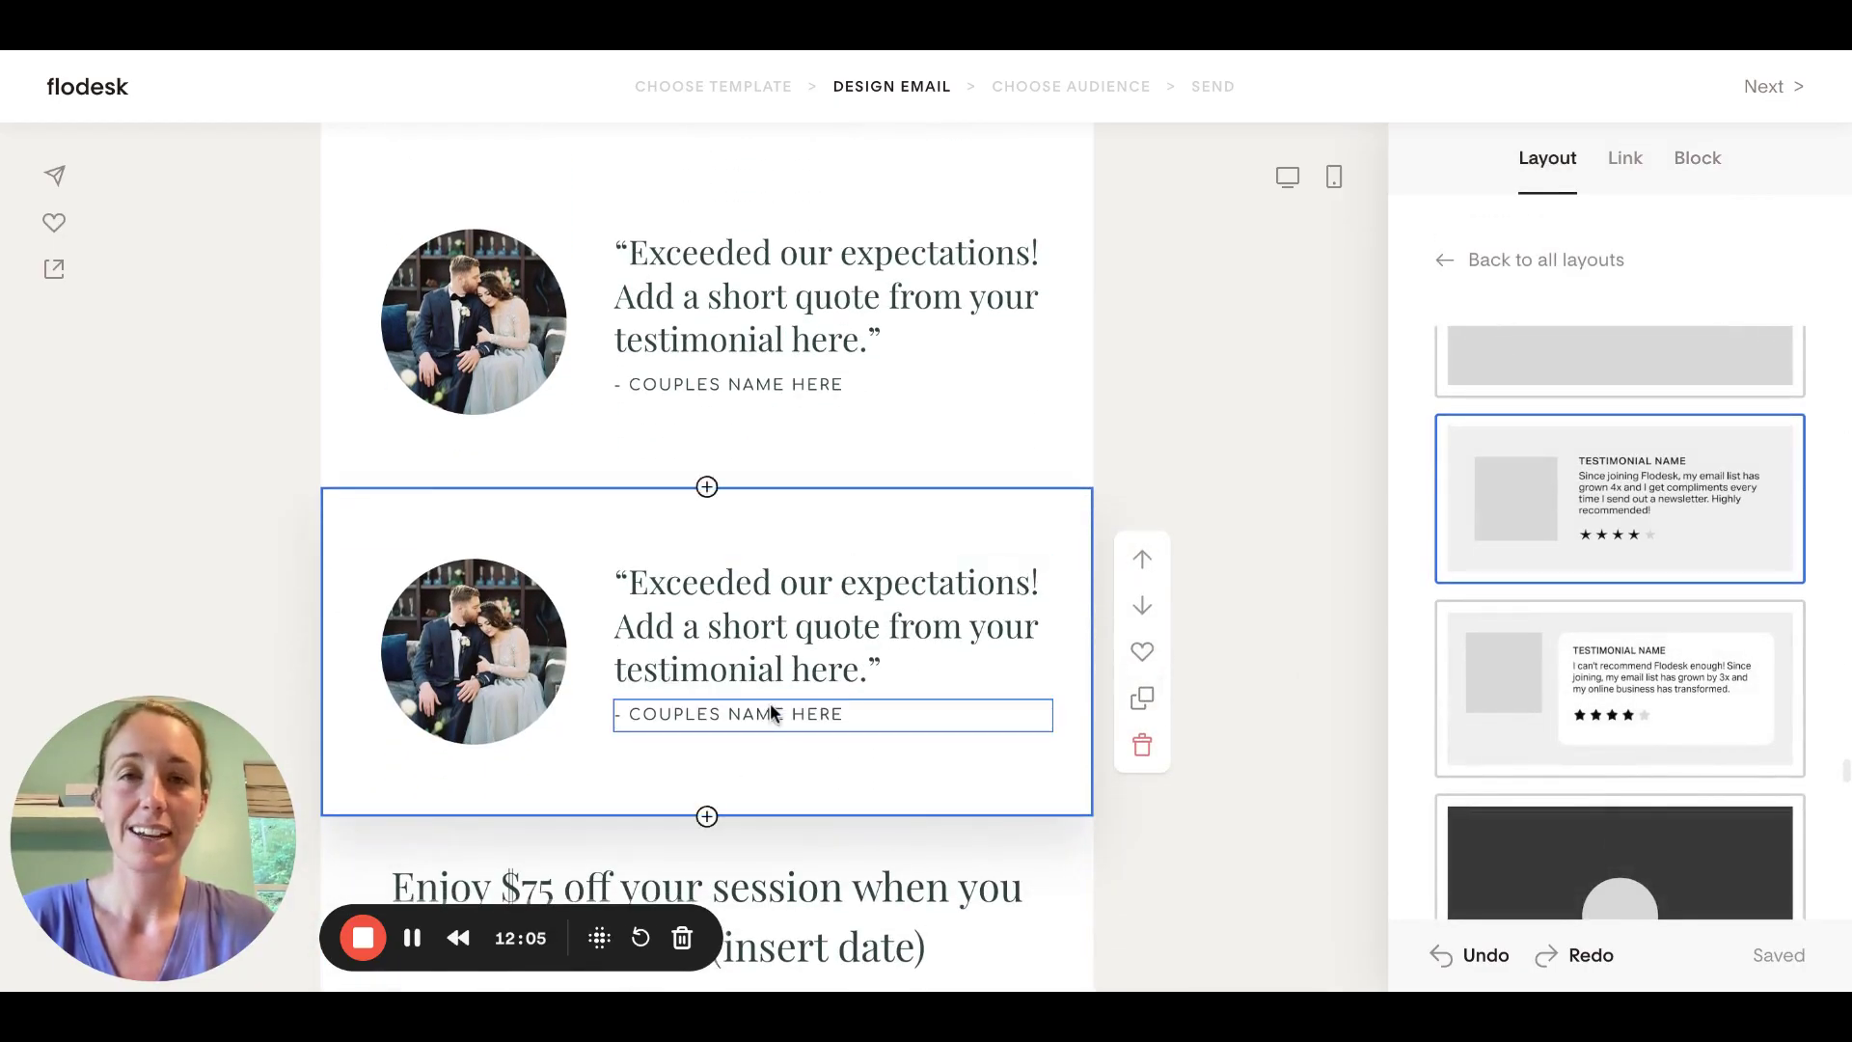
pyautogui.click(1140, 746)
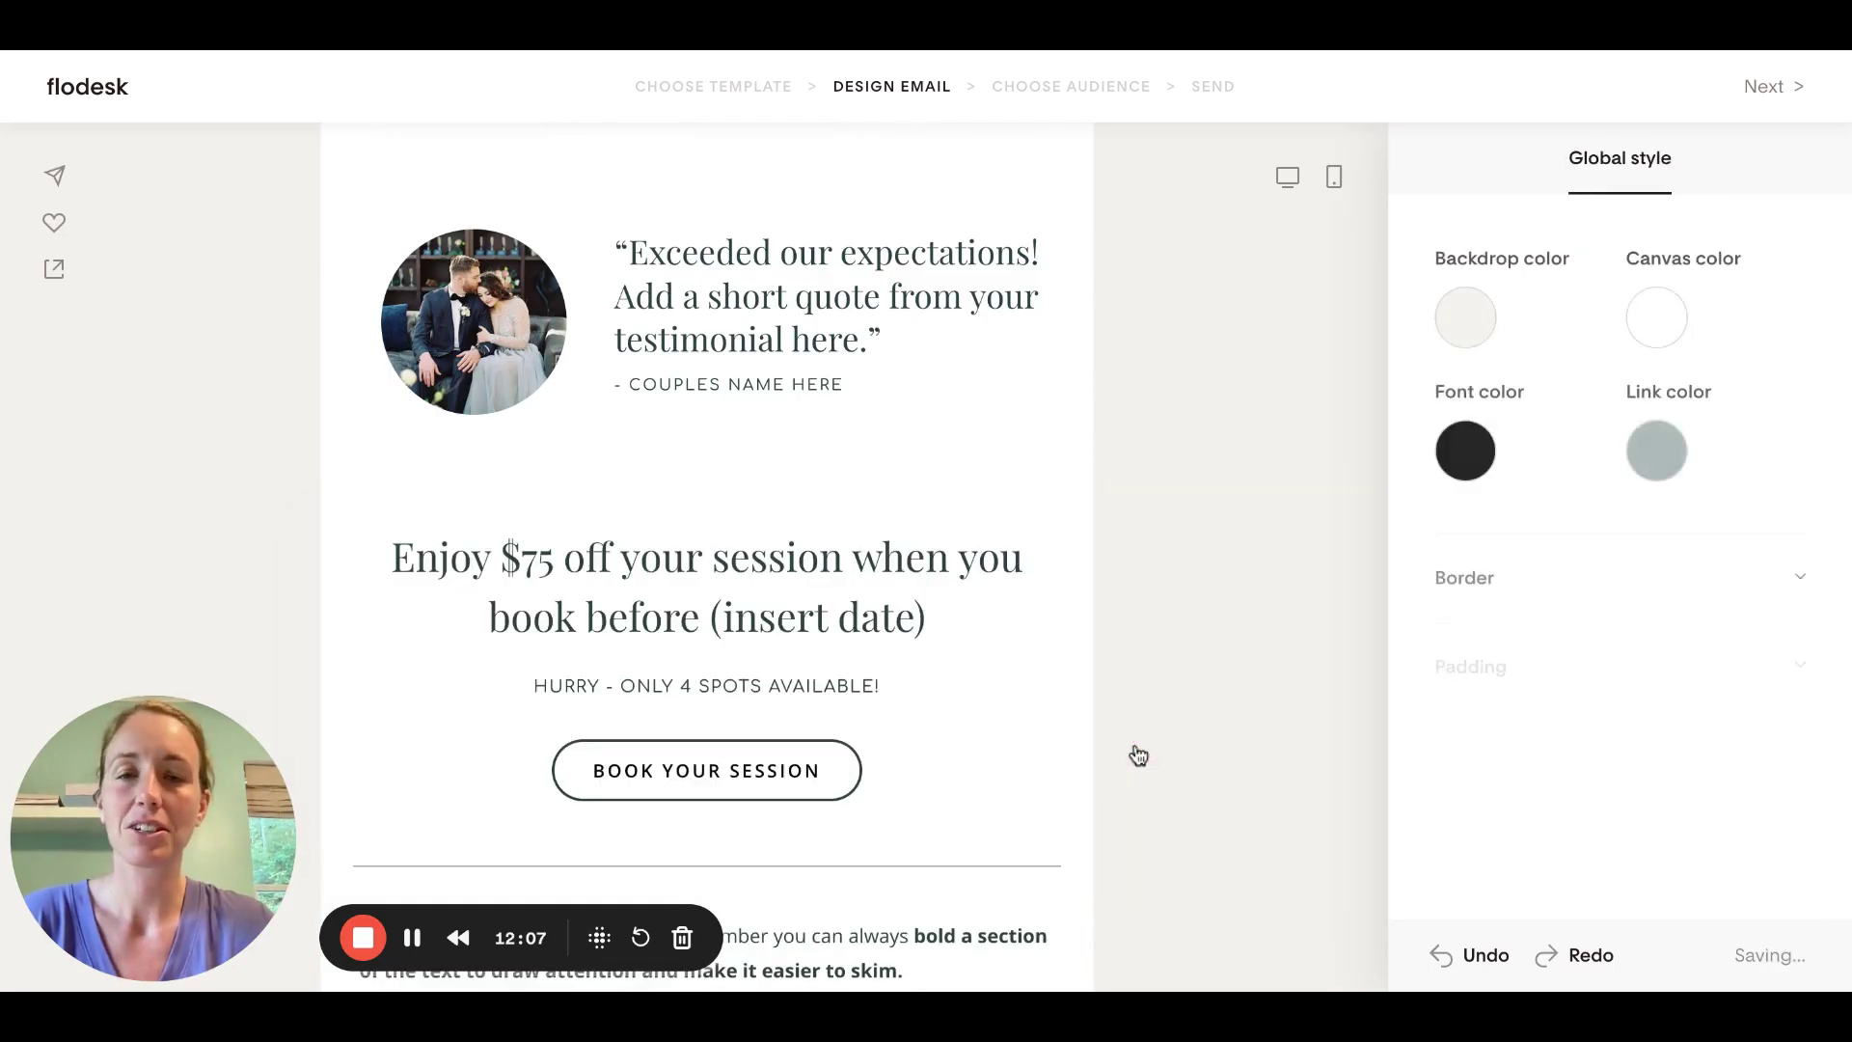
# Duplicate the "Question #2 goes here" text block in the "Your Questions Answered" section
pyautogui.scroll(-8, 1138, 756)
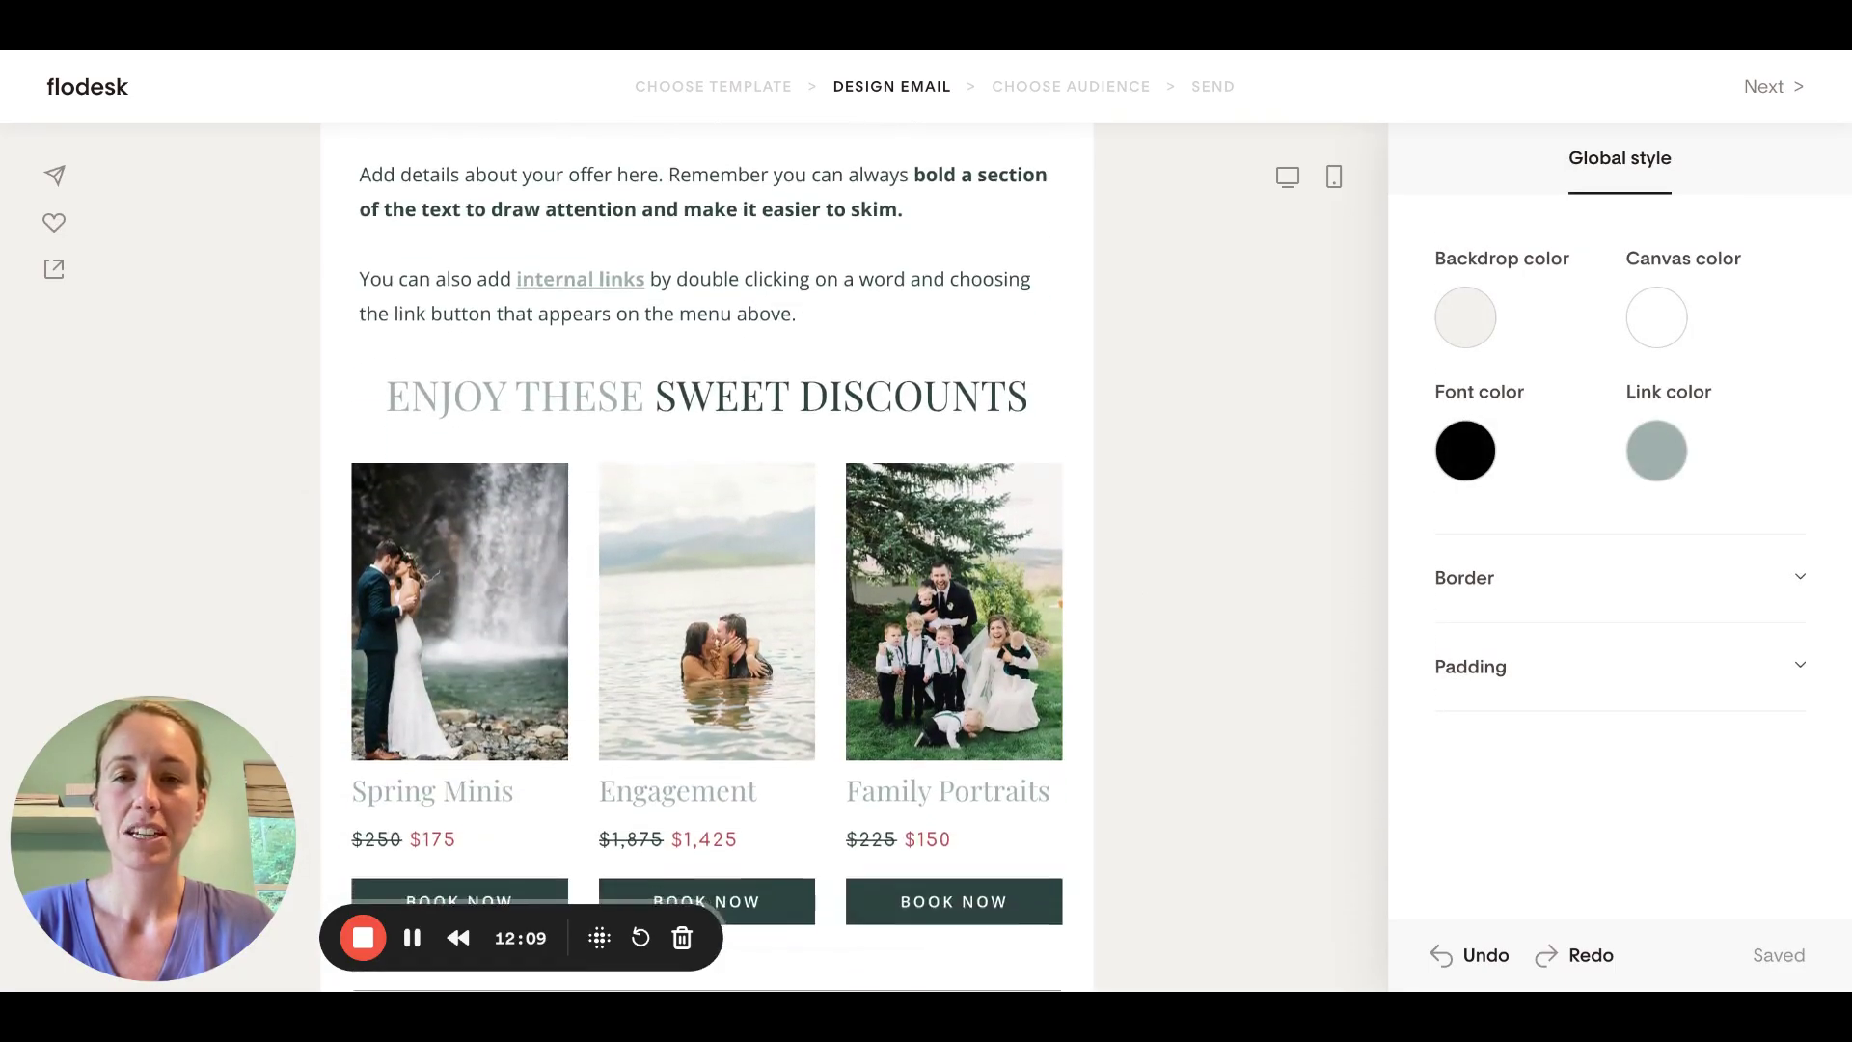
pyautogui.scroll(-9, 707, 556)
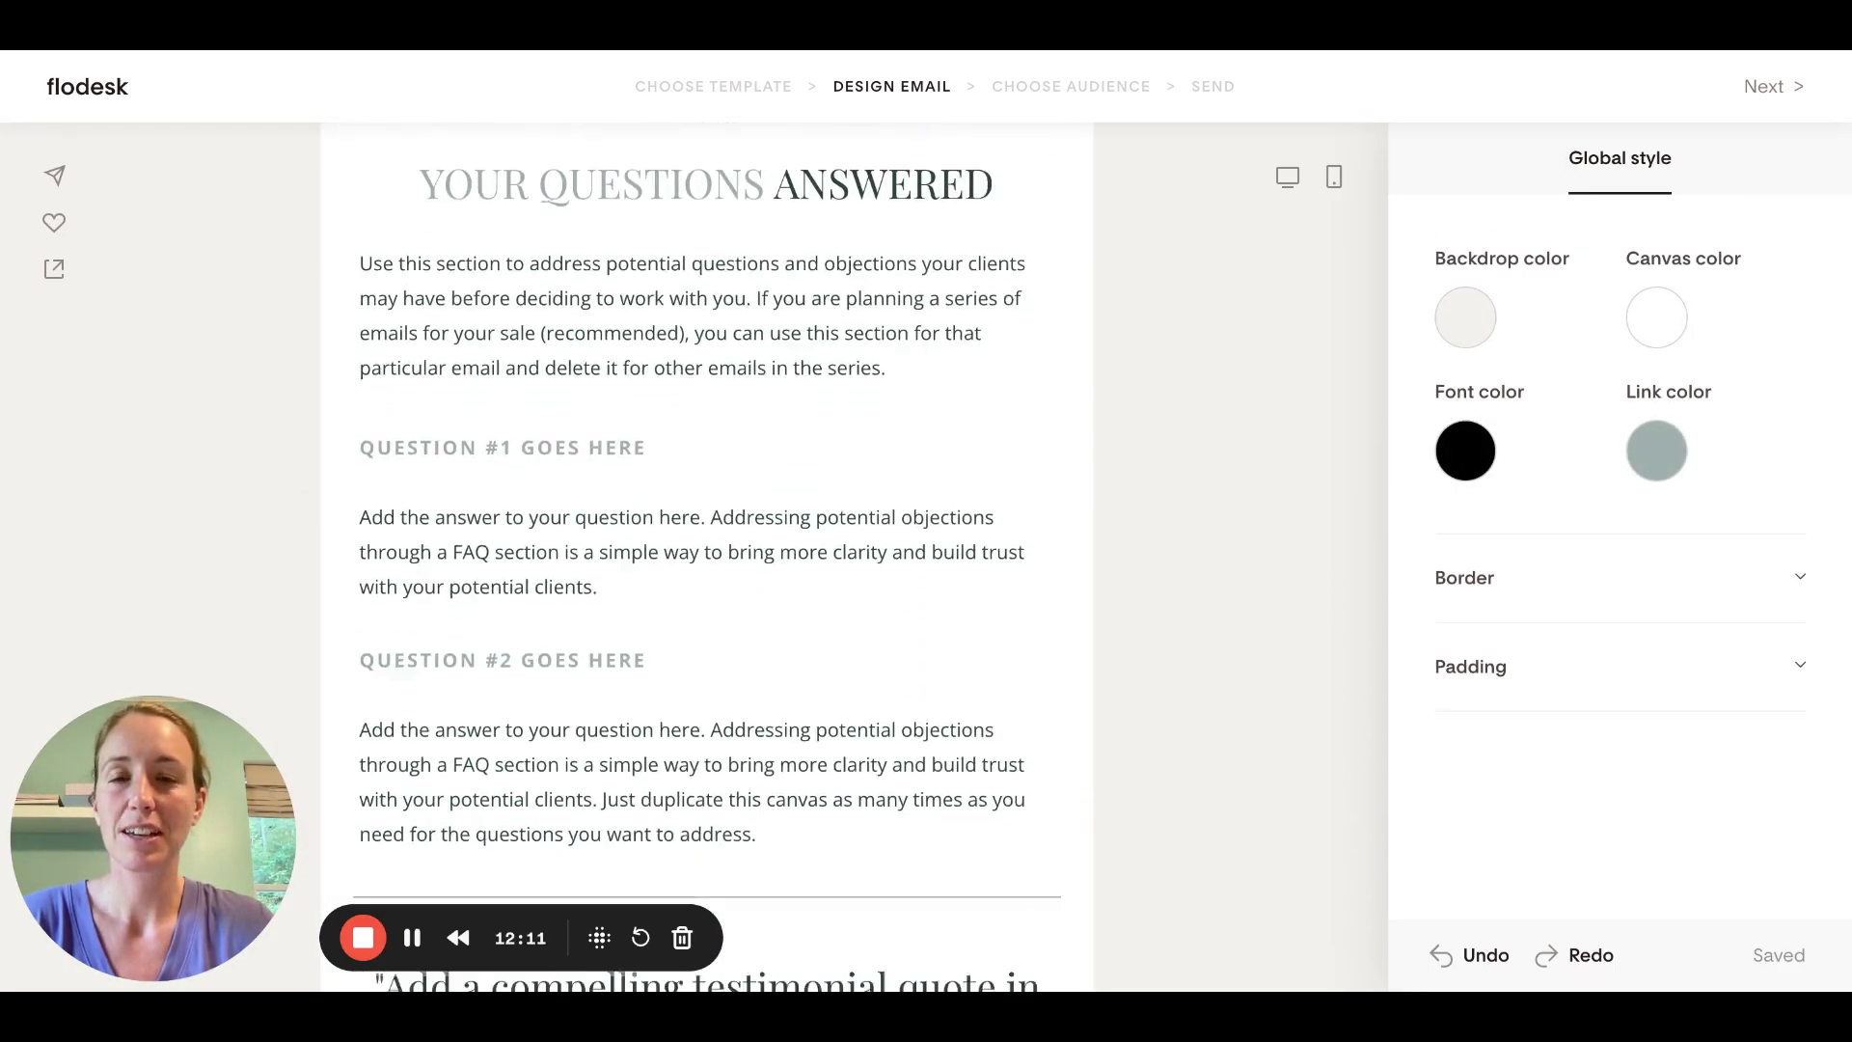
pyautogui.scroll(1, 707, 556)
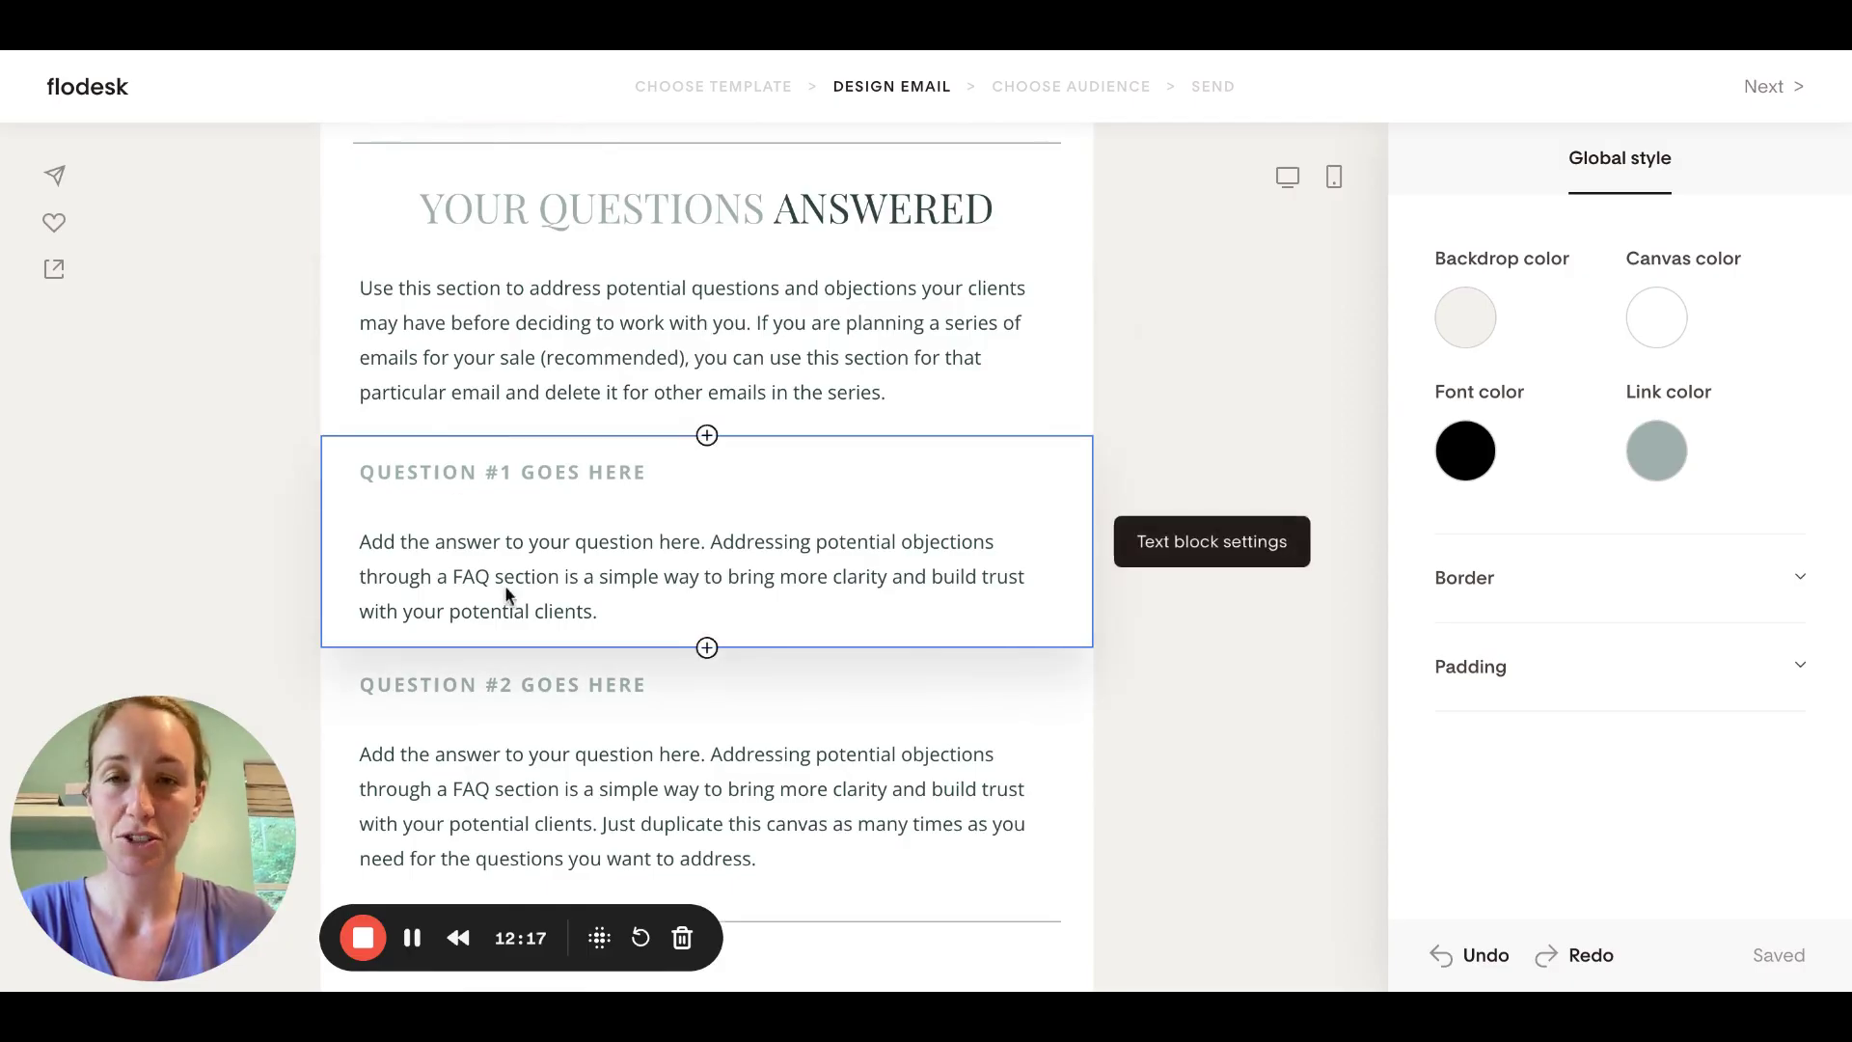
pyautogui.click(816, 696)
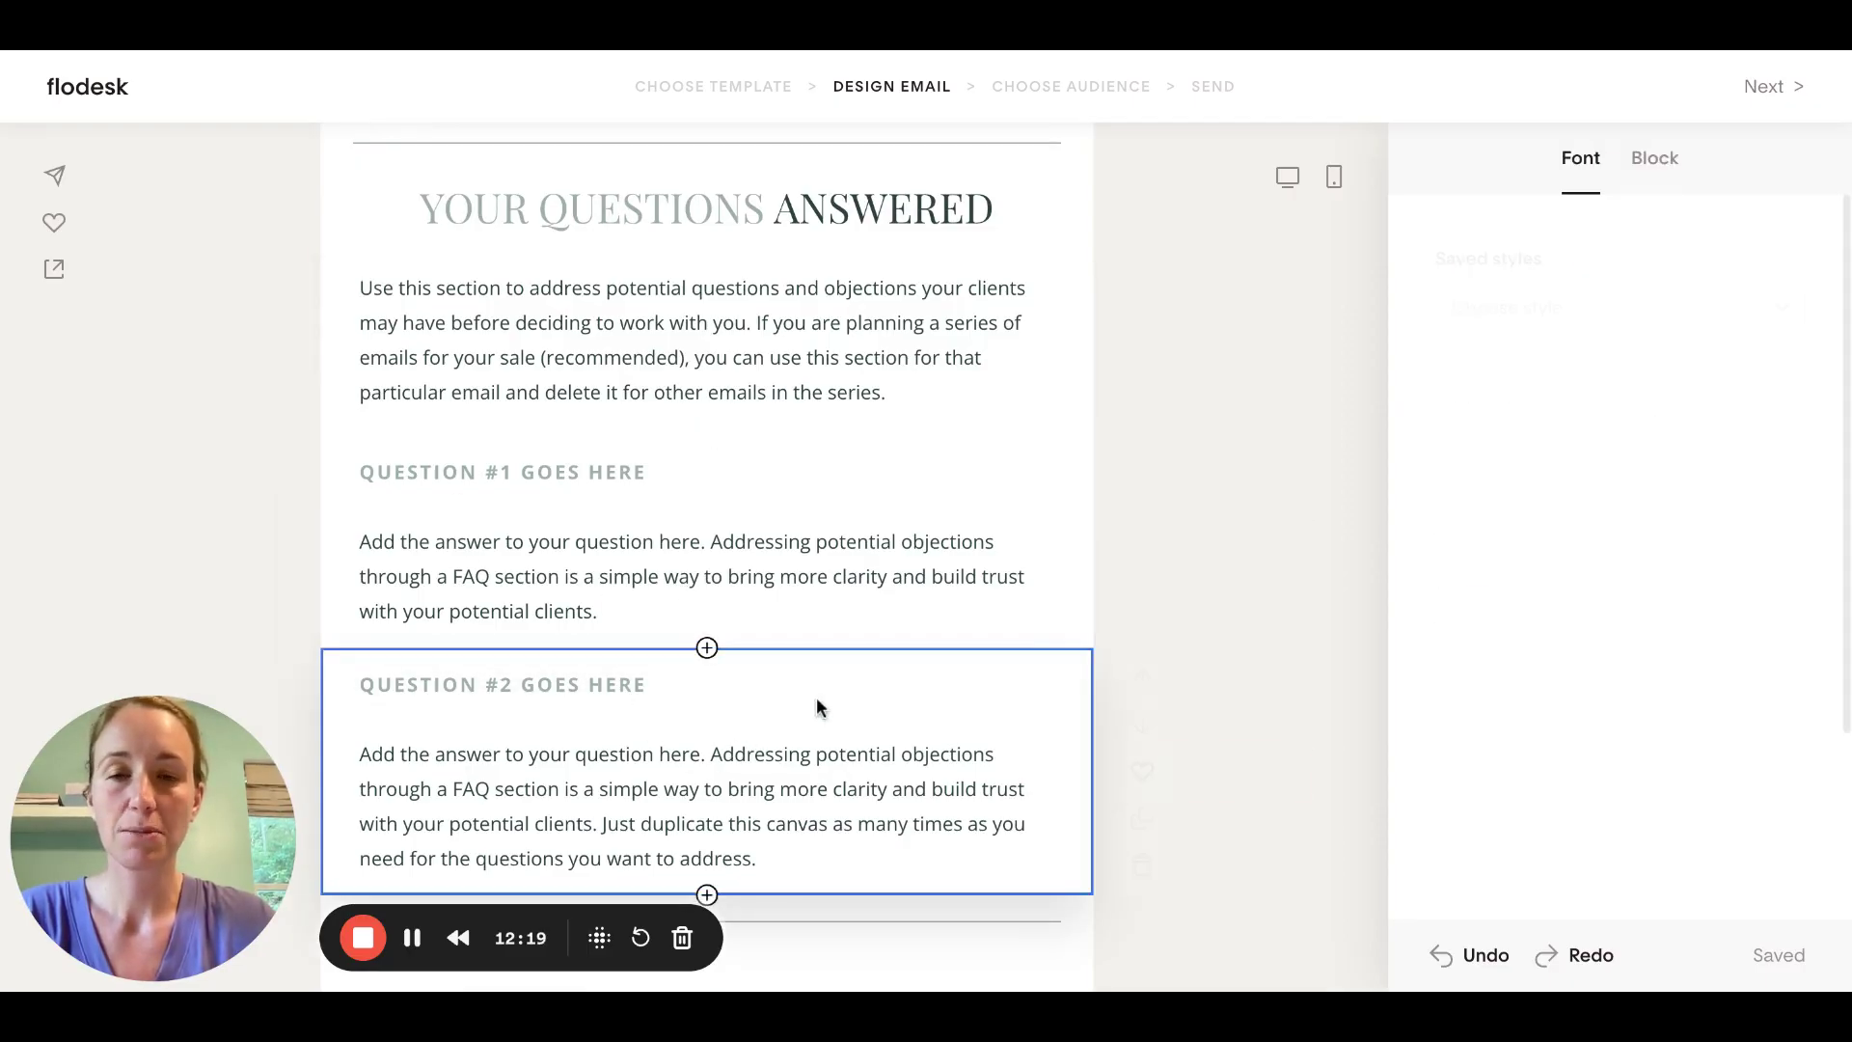
pyautogui.scroll(-1, 932, 704)
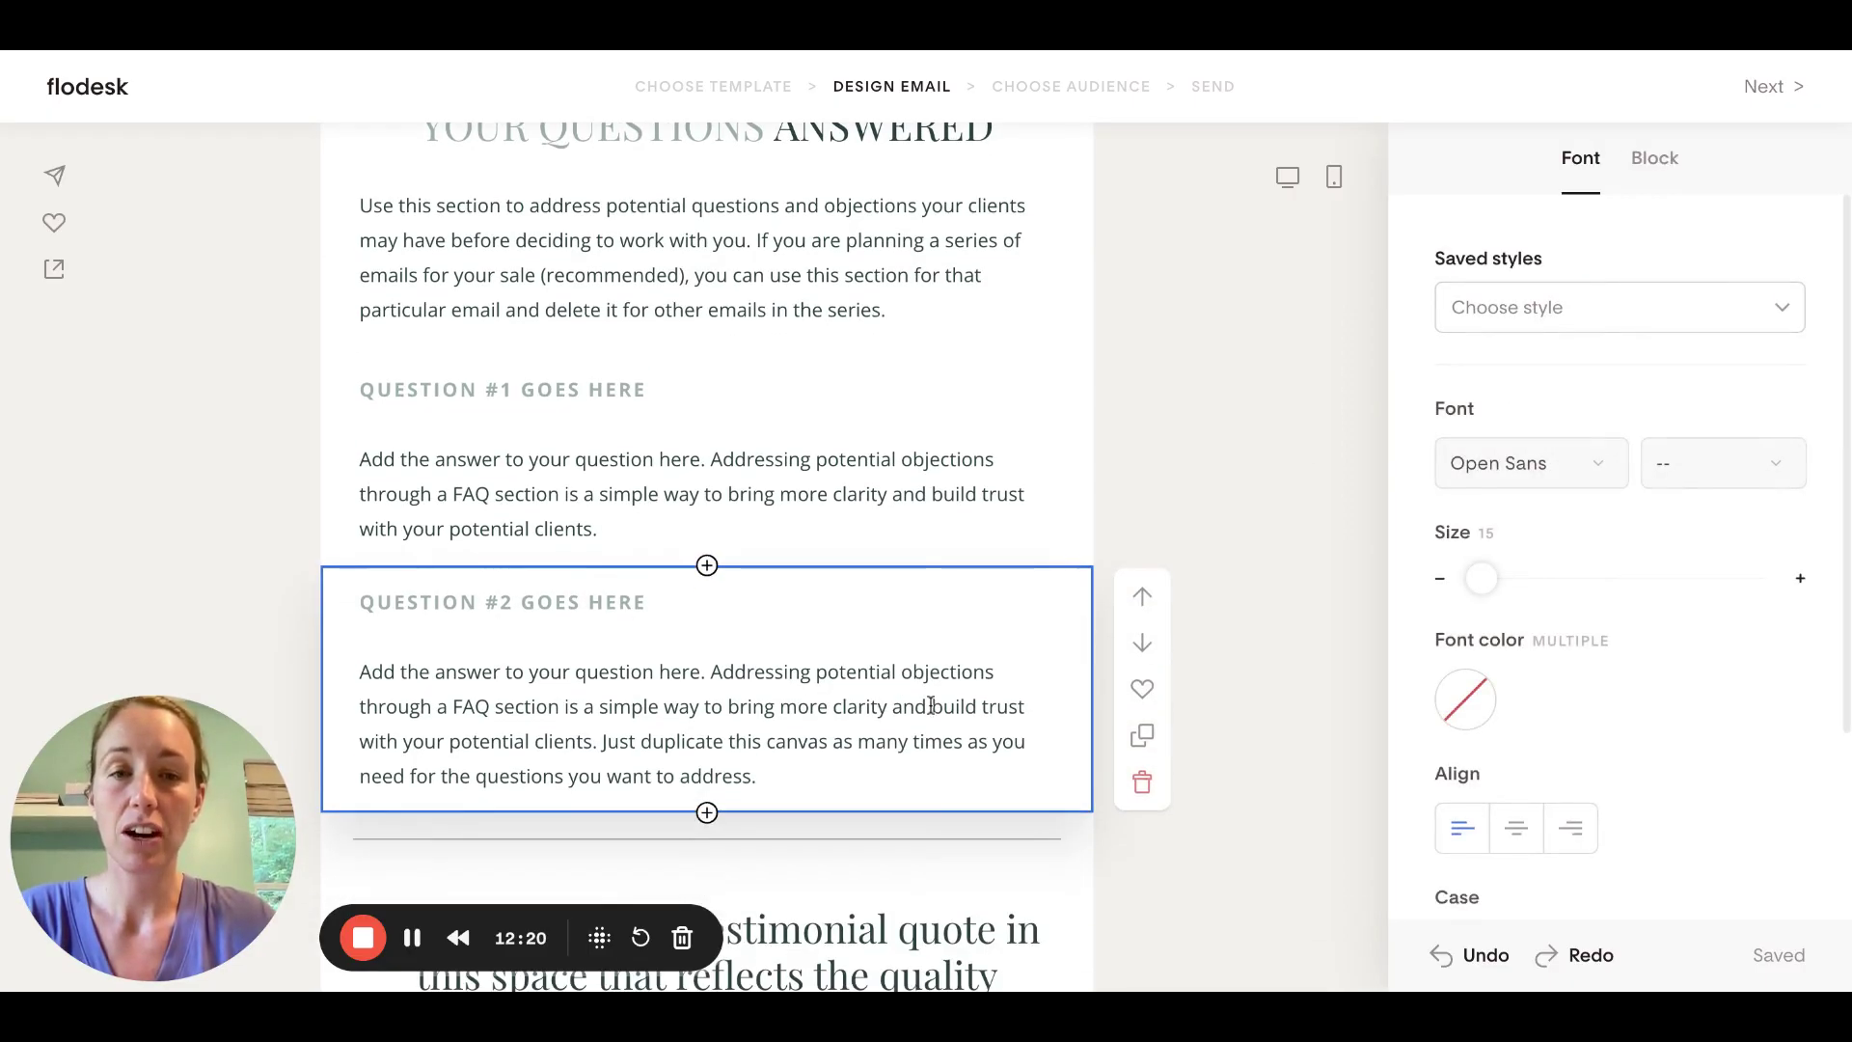
pyautogui.click(1142, 736)
pyautogui.scroll(-2, 932, 735)
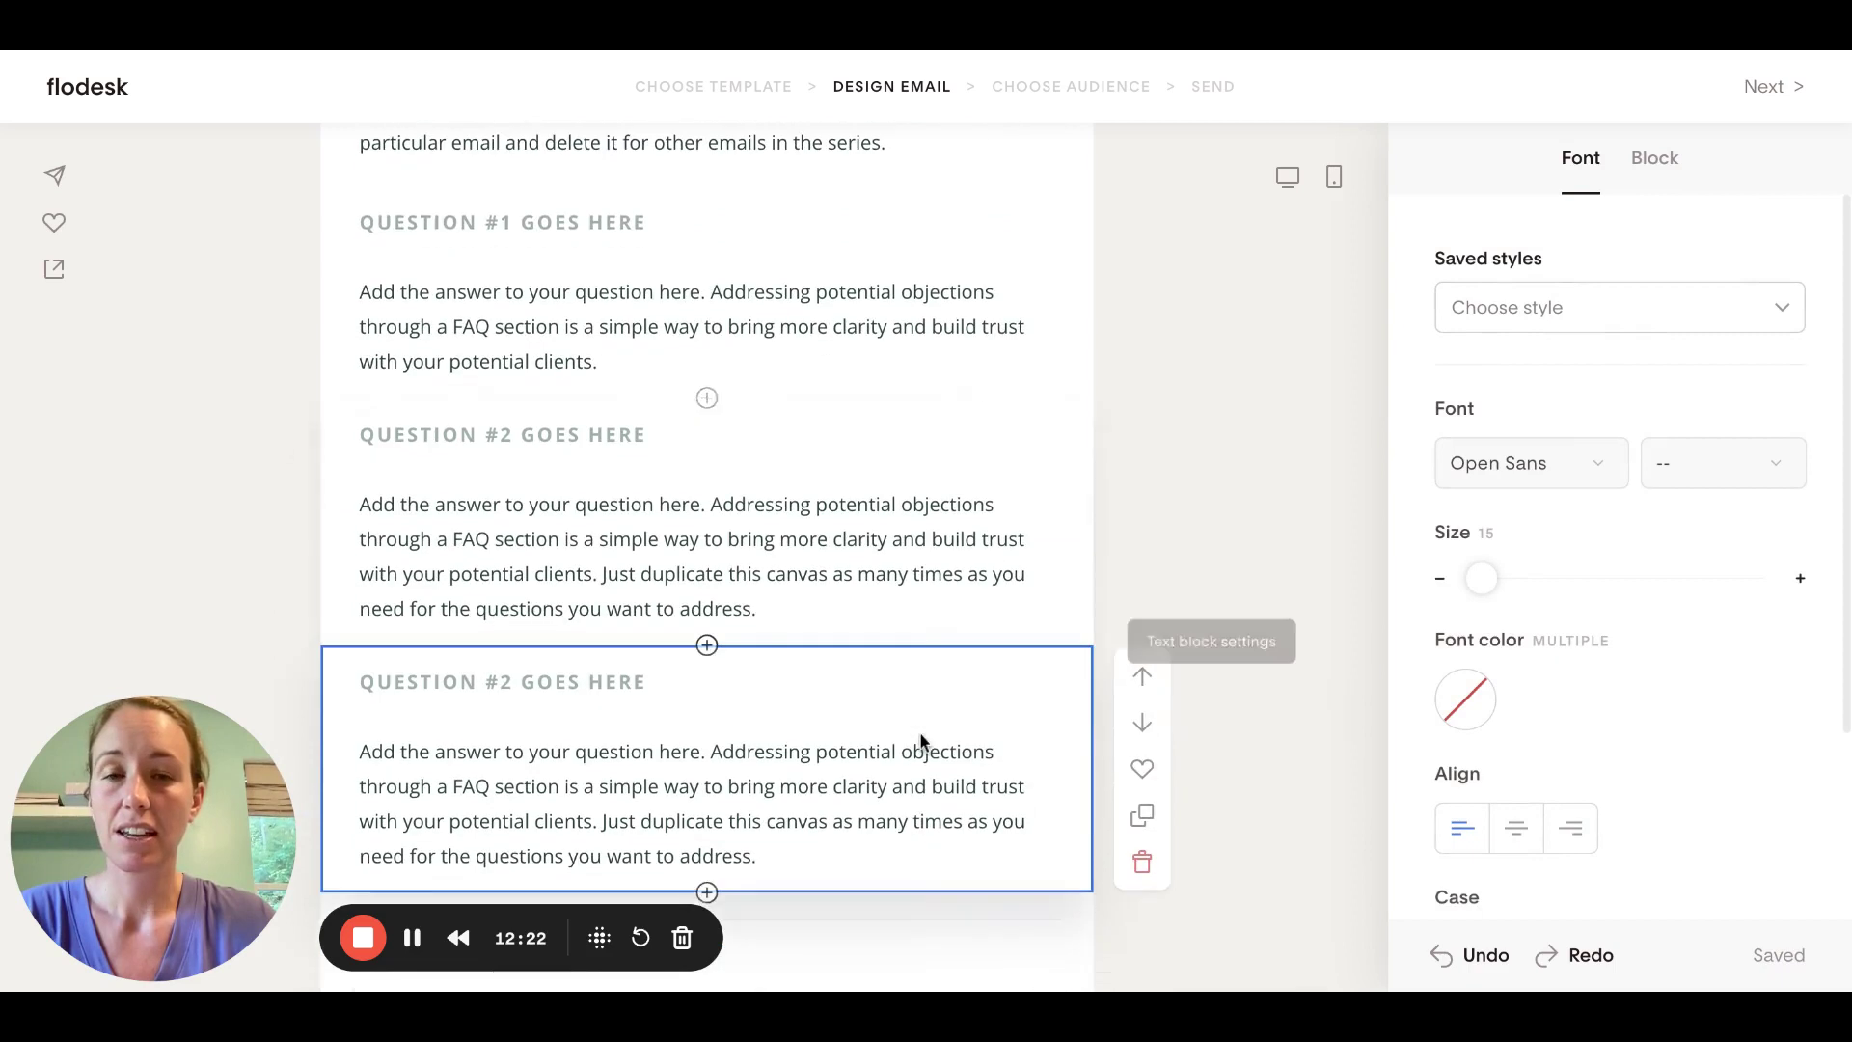
# Duplicate the "Question #2 goes here" block once more and retitle the middle one "EDIT TO INCLUDE MY QUESTION"
pyautogui.click(1143, 816)
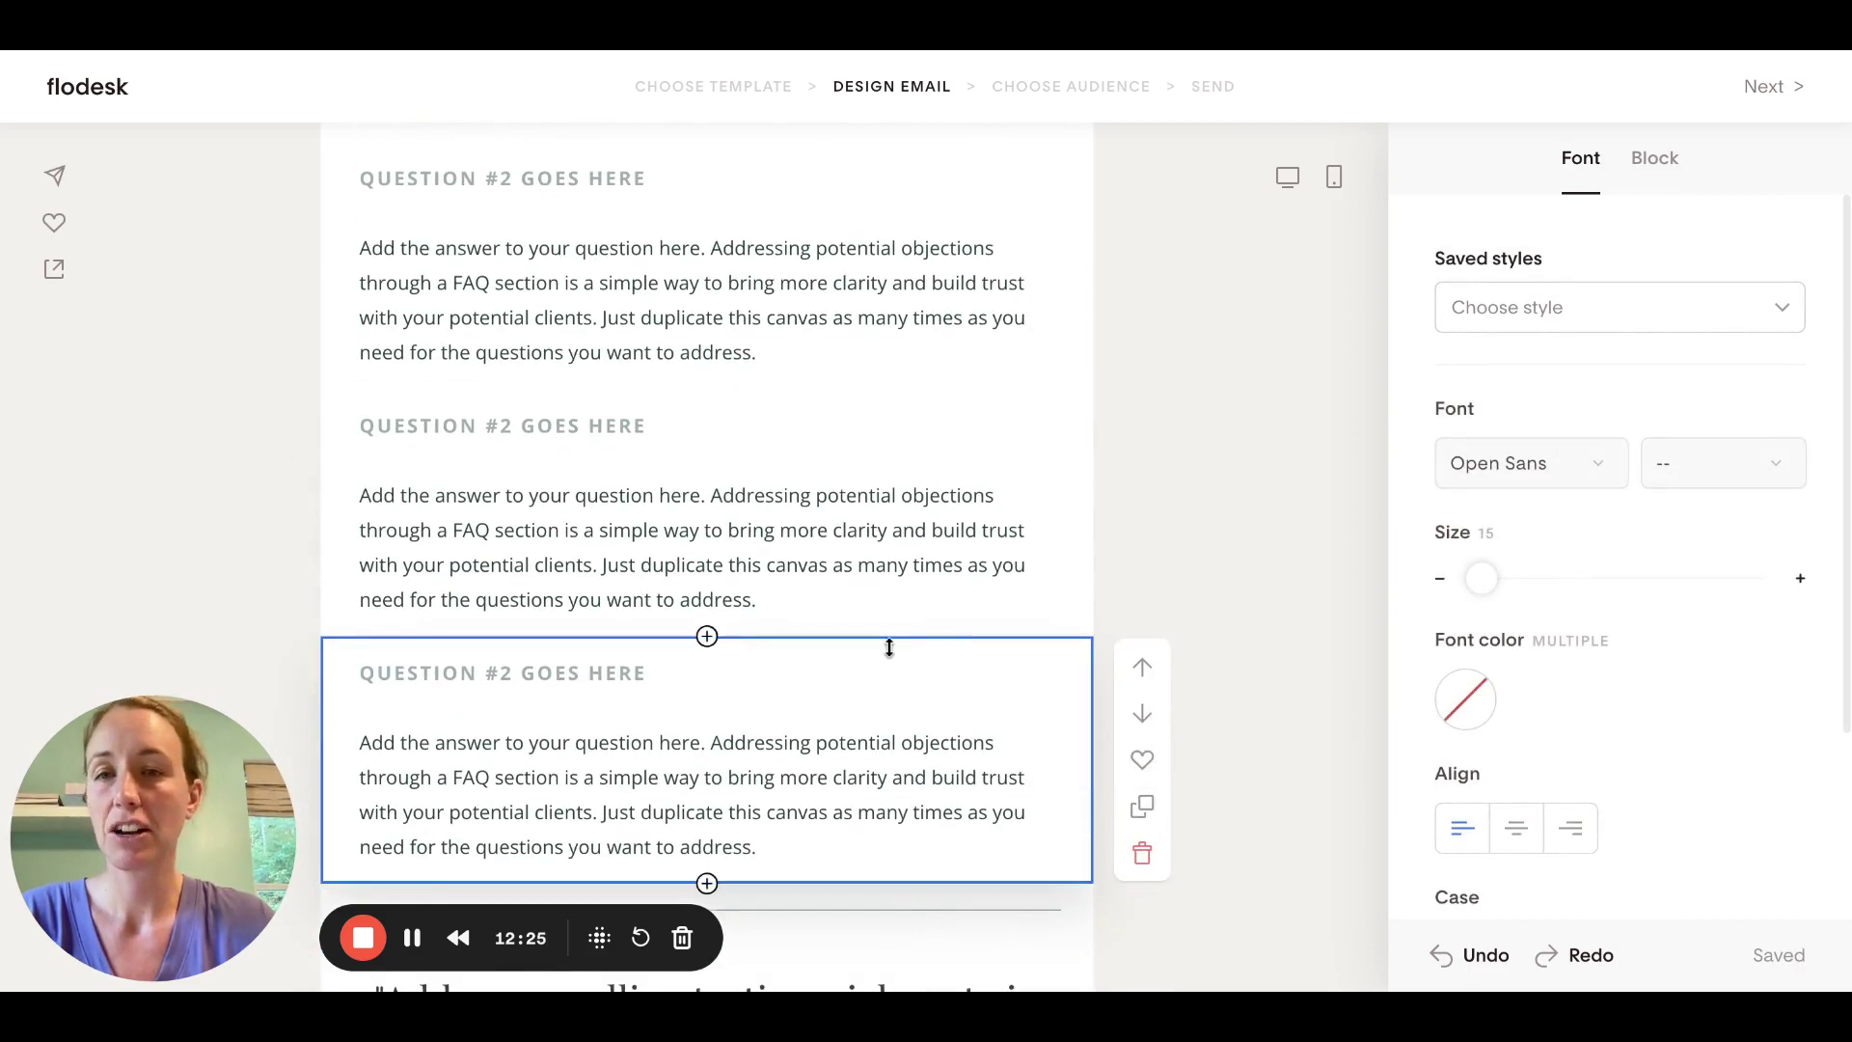
pyautogui.scroll(3, 888, 648)
pyautogui.click(646, 515)
pyautogui.doubleClick(622, 500)
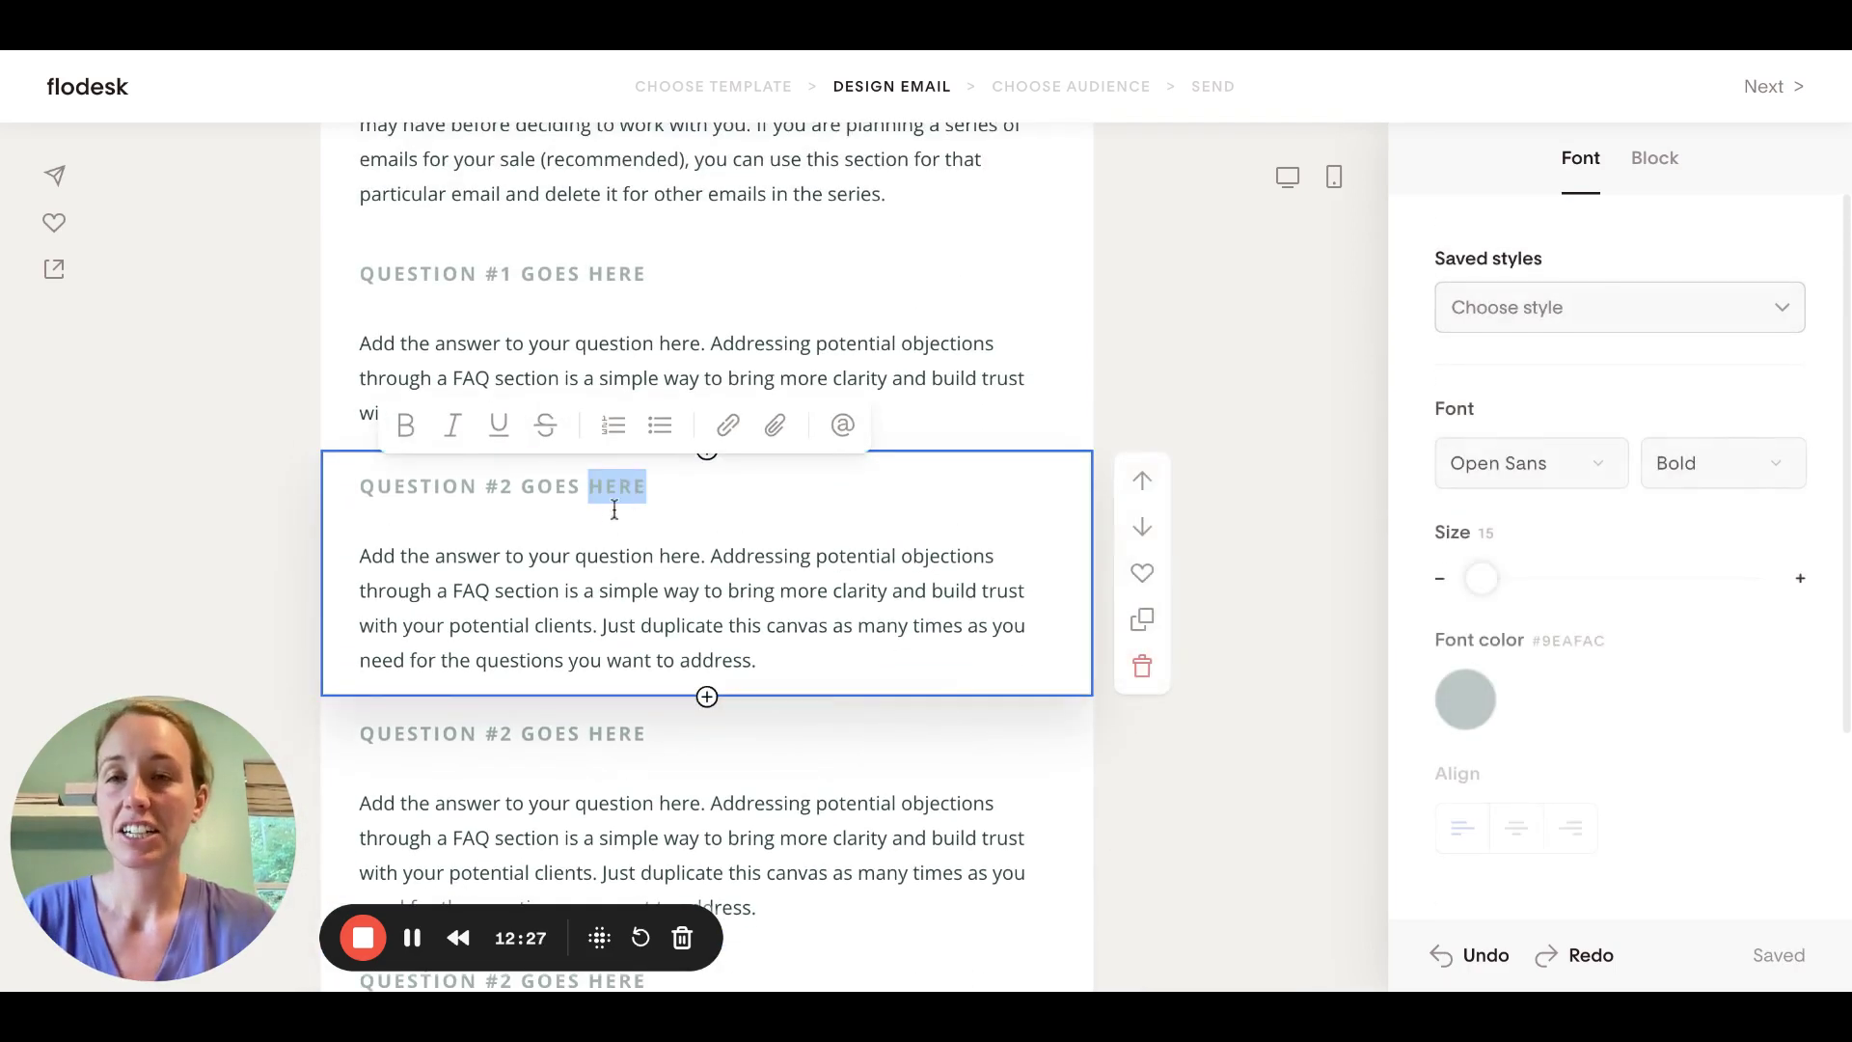
pyautogui.scroll(-2, 618, 540)
pyautogui.doubleClick(576, 571)
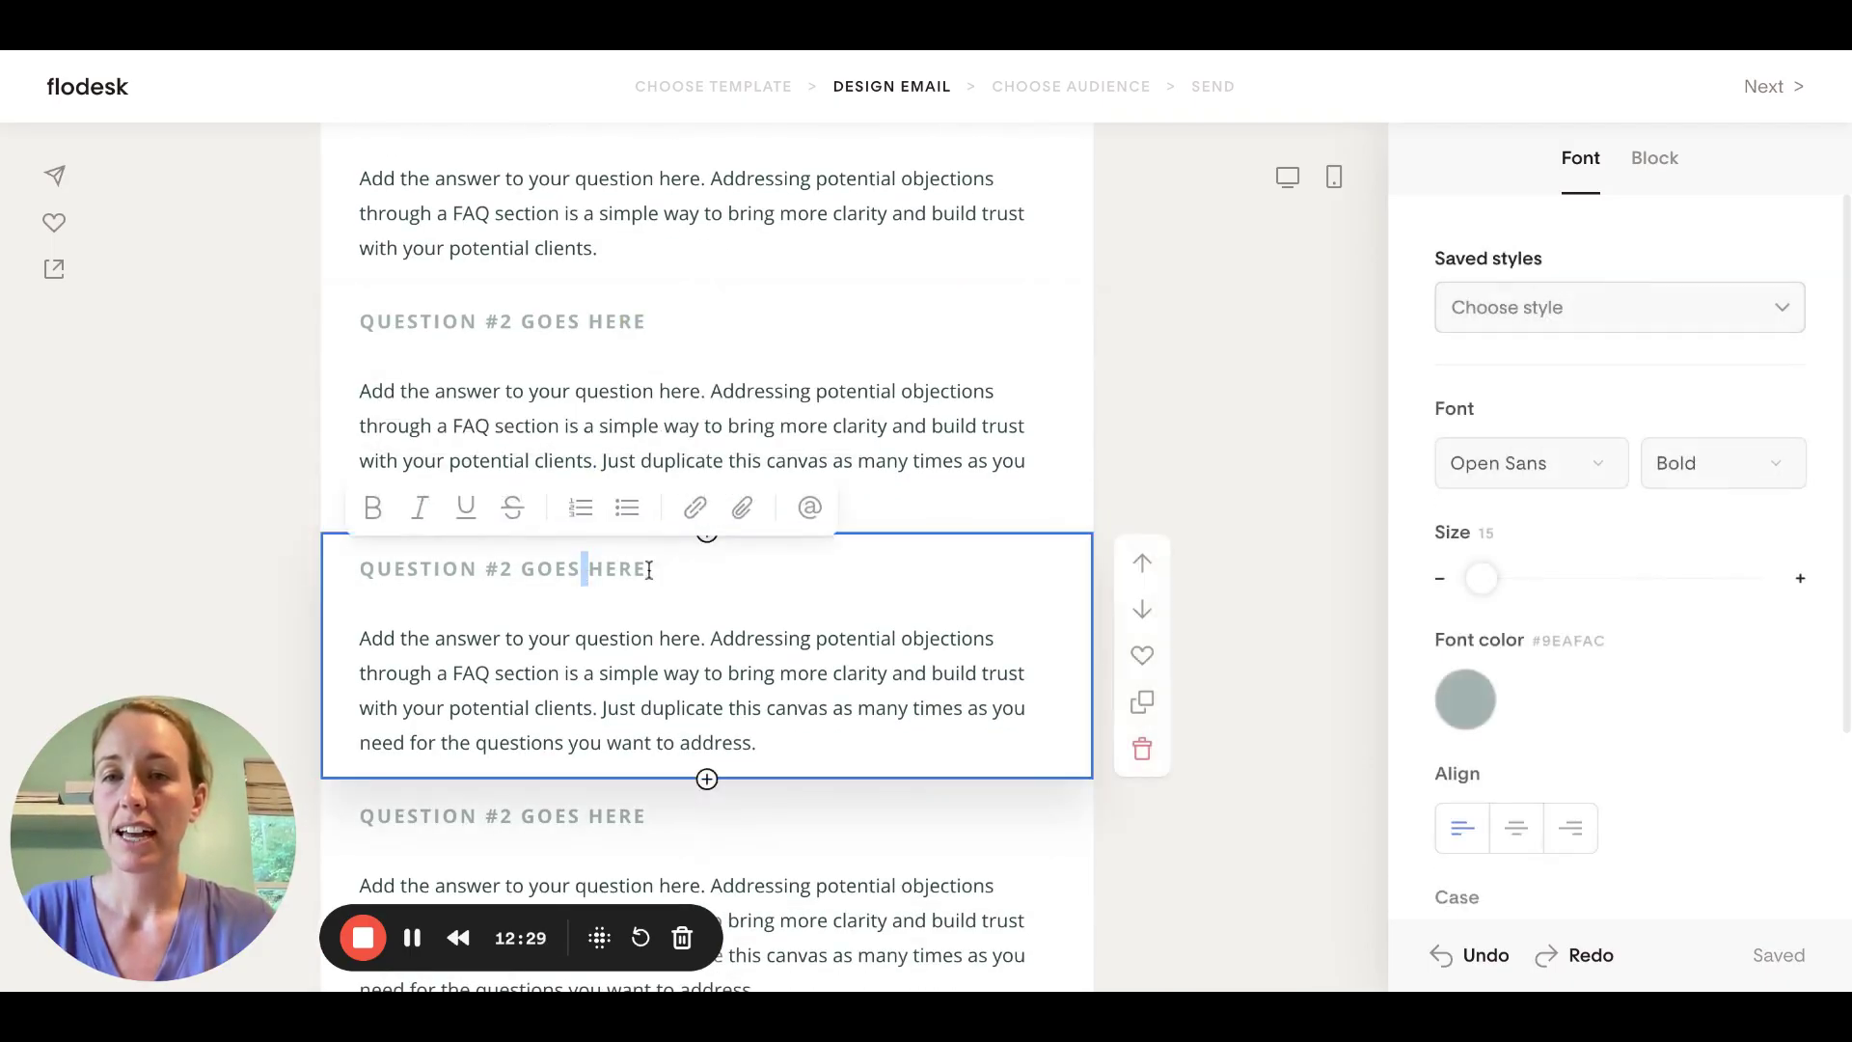
pyautogui.moveTo(649, 569); pyautogui.dragTo(357, 567)
pyautogui.write('ED')
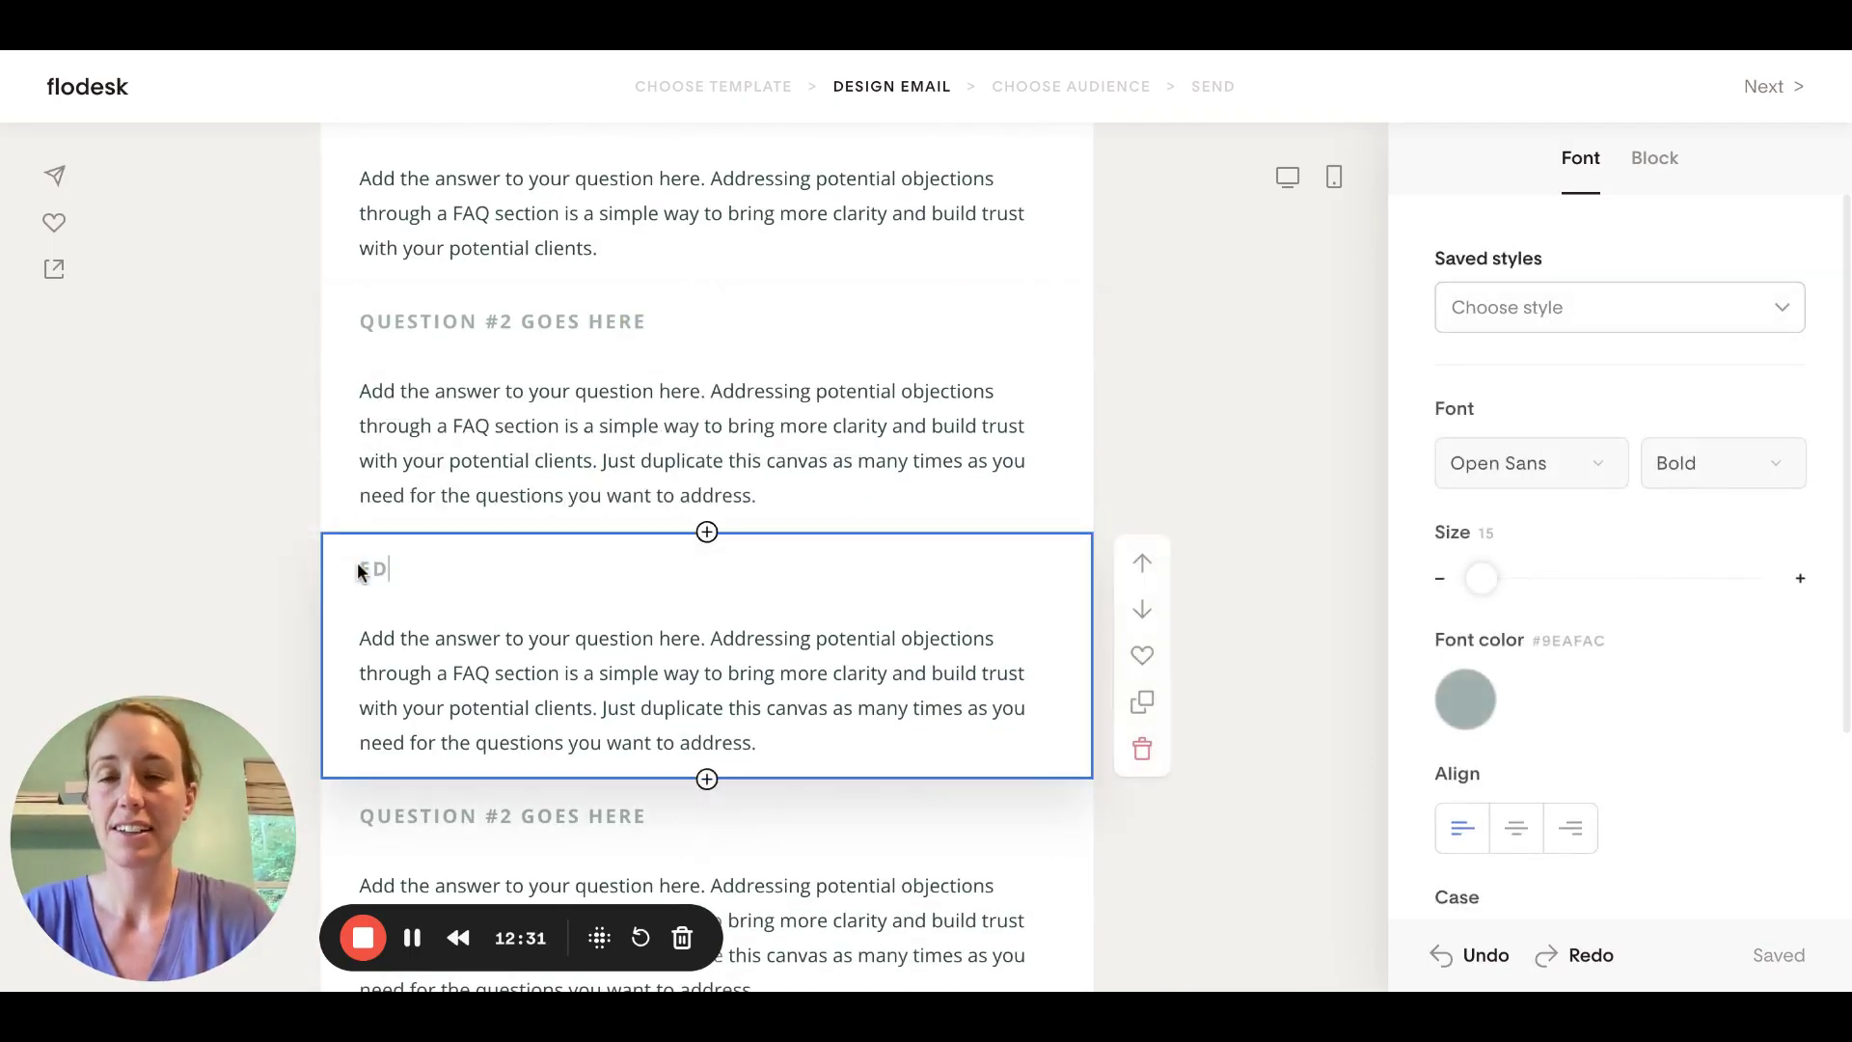
pyautogui.write('IT TO INCLUDE M')
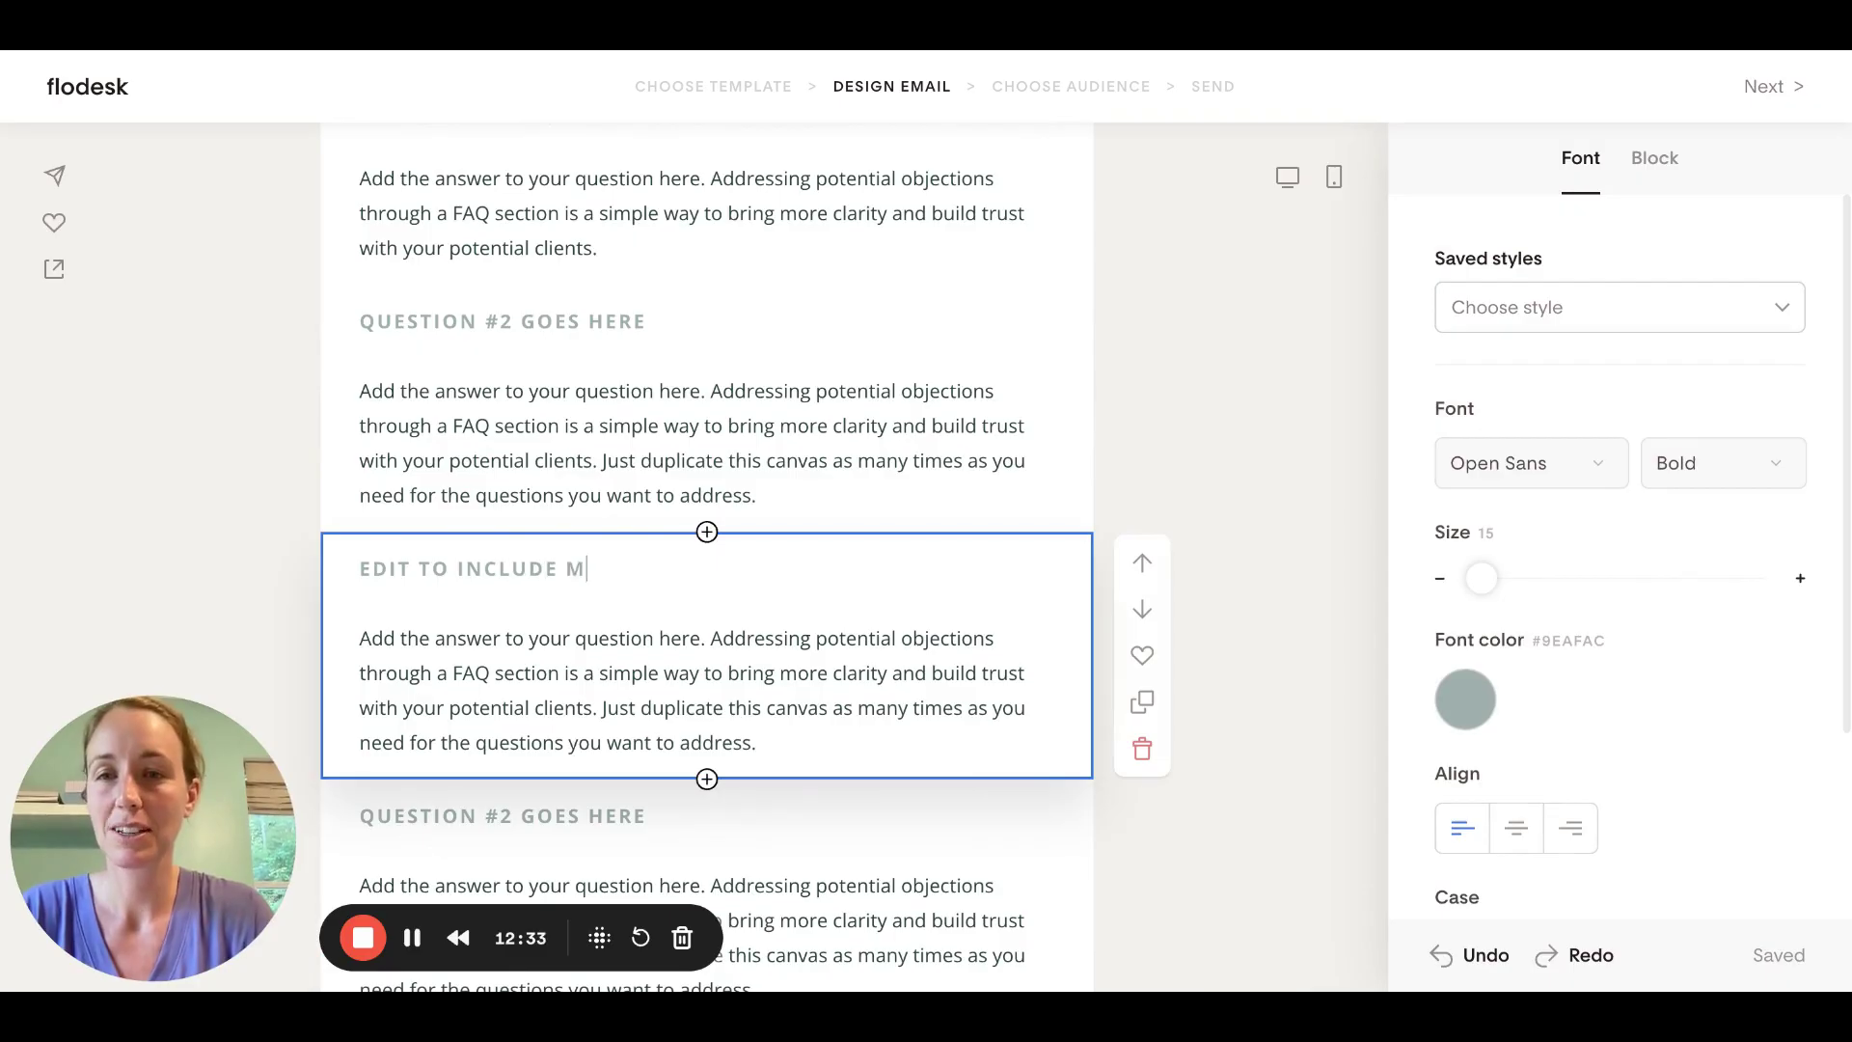
pyautogui.write('Y QUESTION')
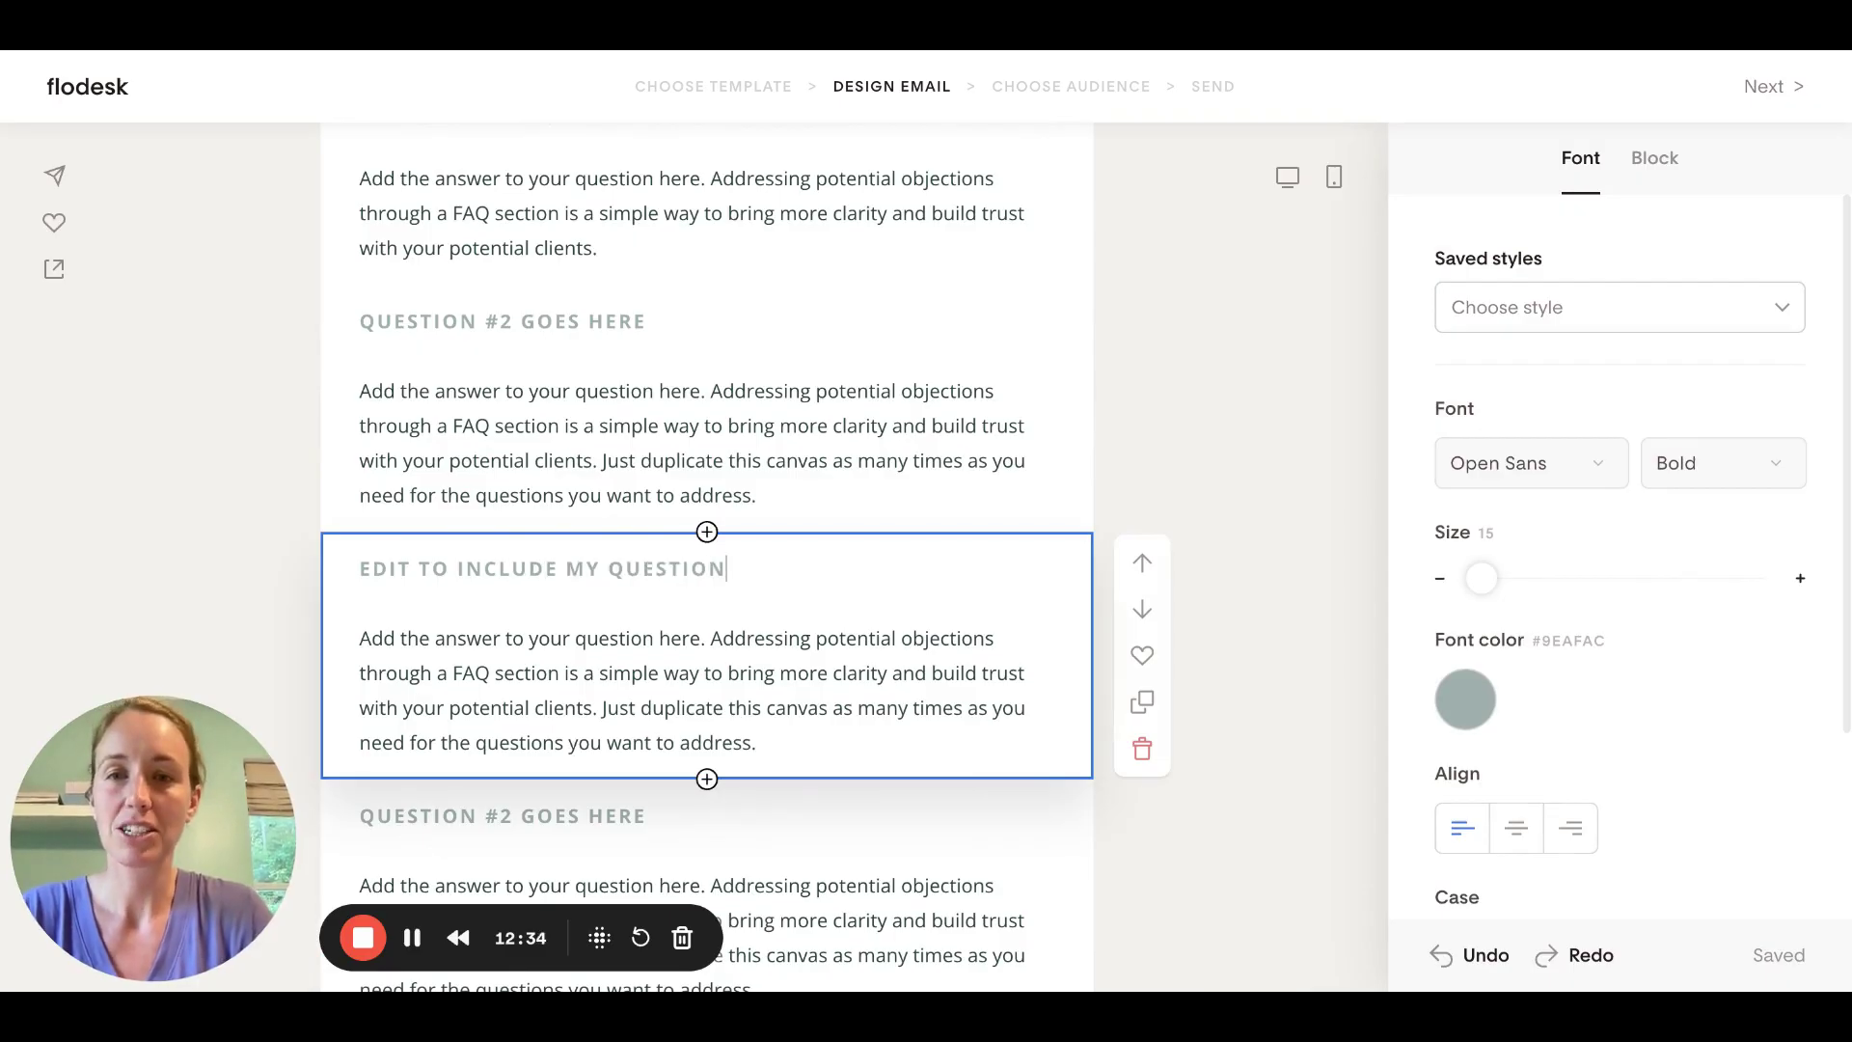
pyautogui.click(581, 645)
pyautogui.click(1139, 447)
# Delete the "Your Questions Answered" heading and the introductory paragraph beneath it
pyautogui.scroll(2, 1138, 446)
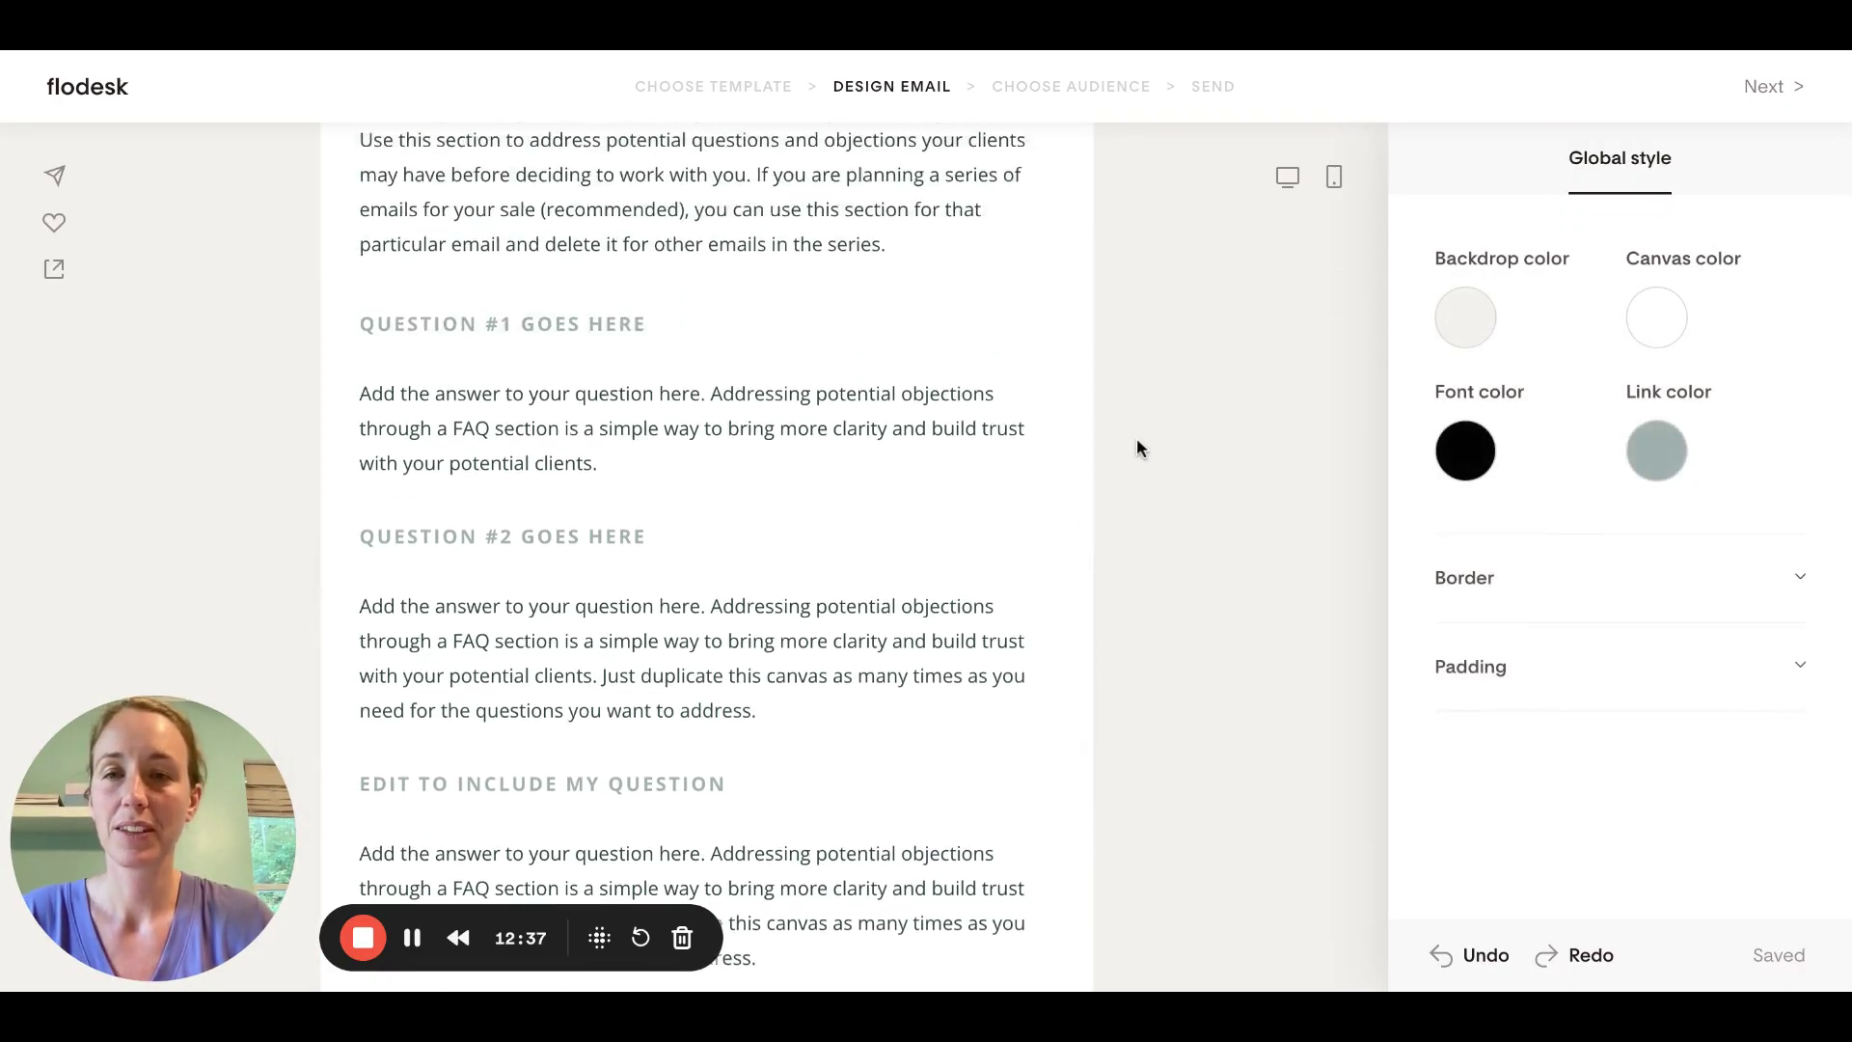
pyautogui.scroll(5, 1136, 447)
pyautogui.scroll(-4, 1137, 447)
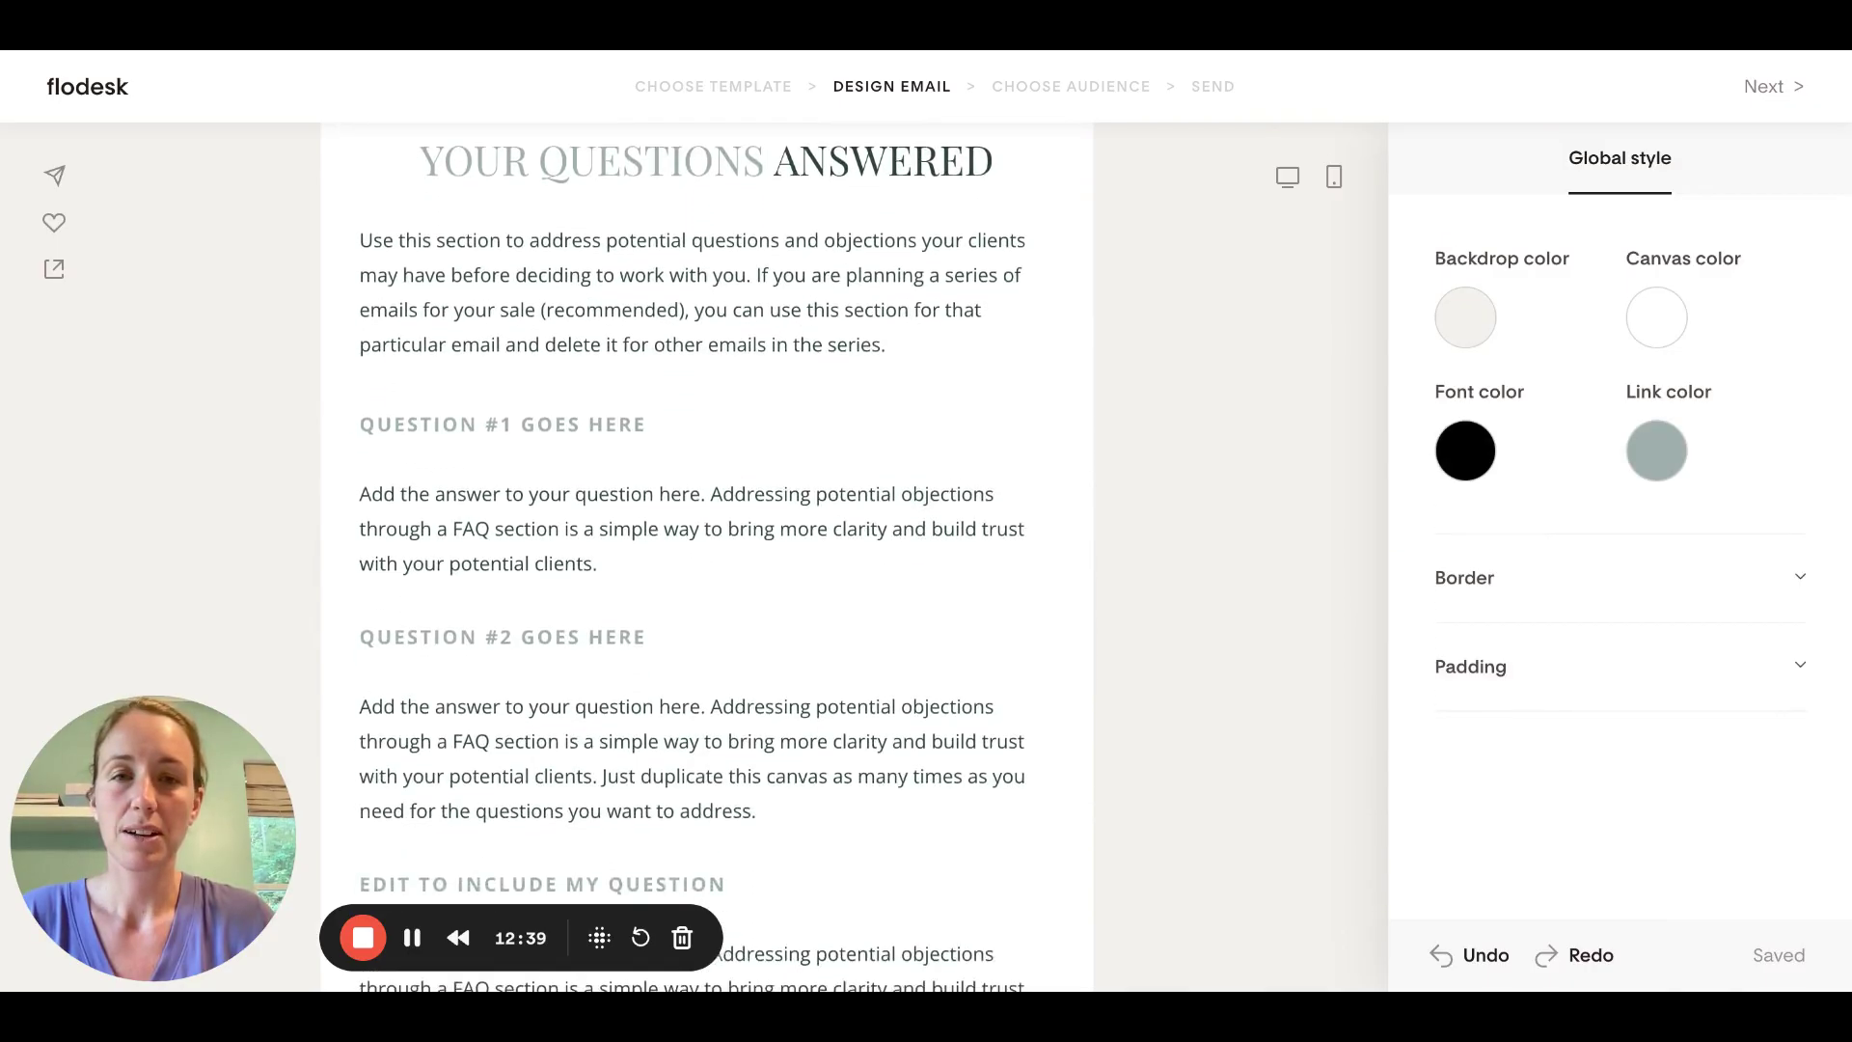
pyautogui.scroll(2, 707, 556)
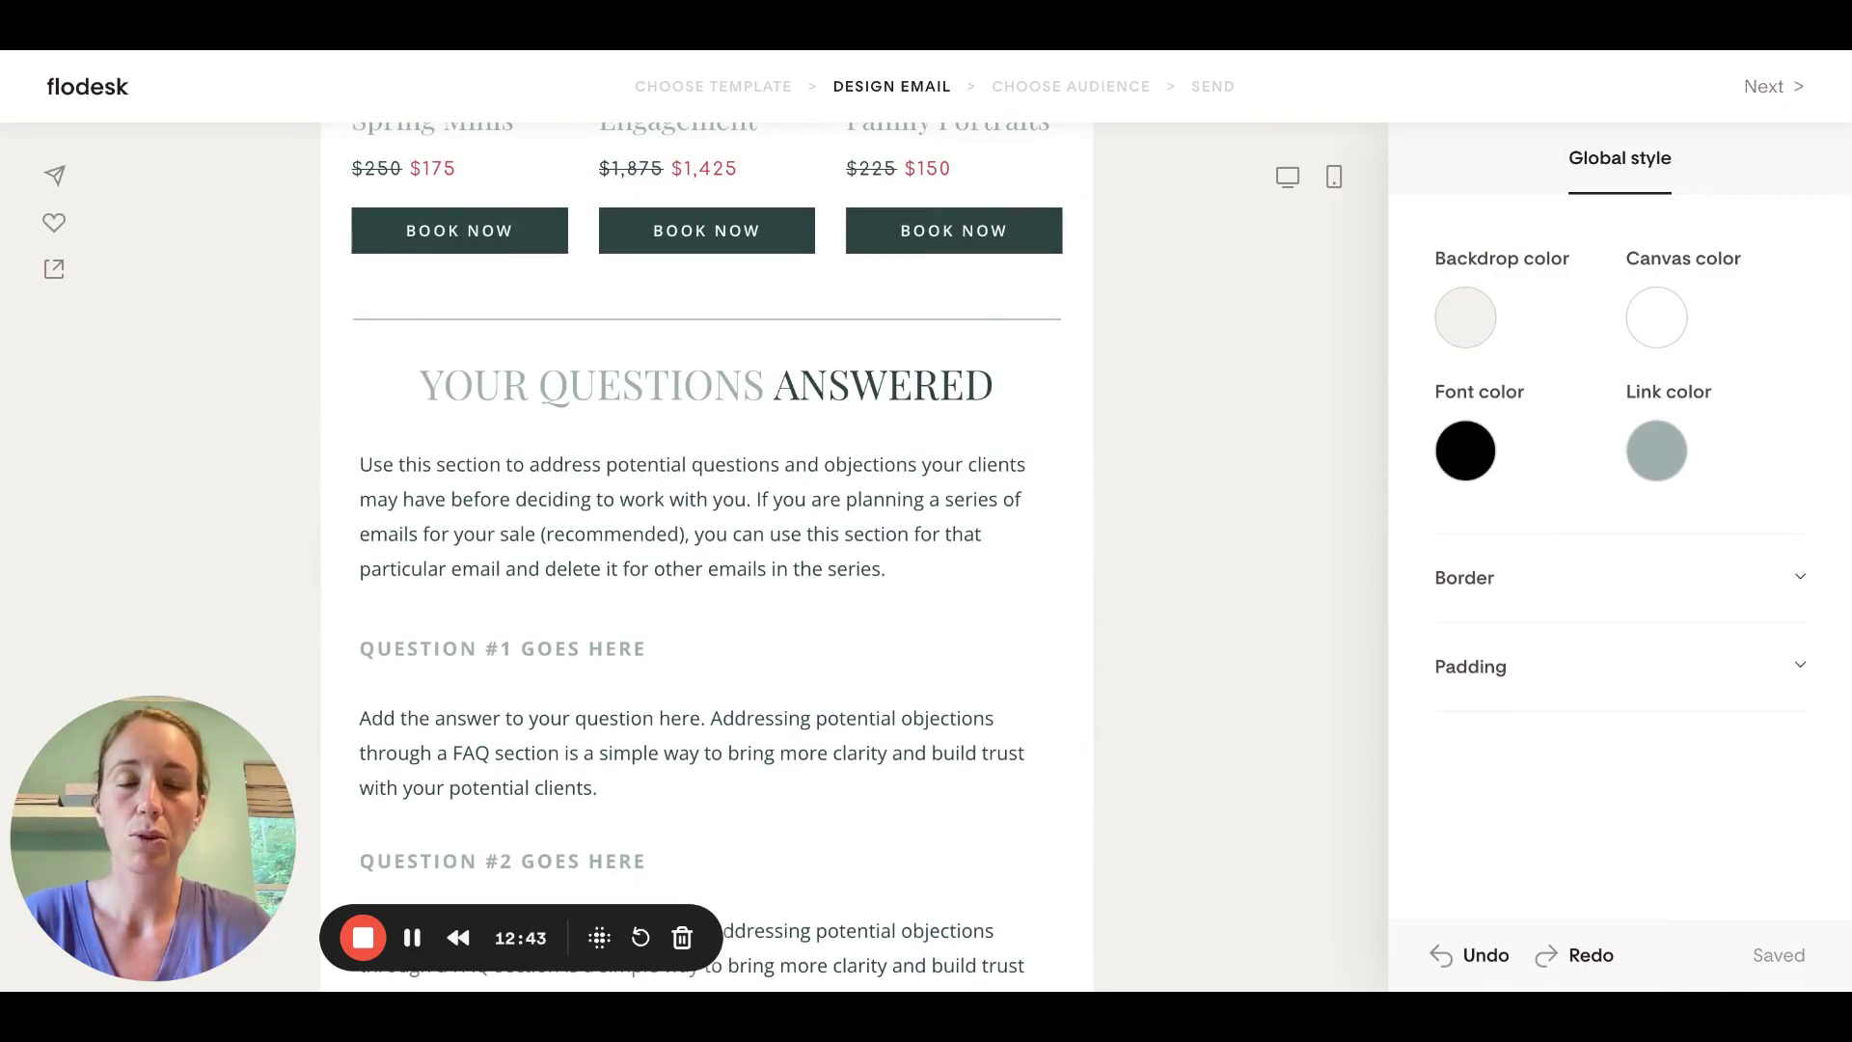
pyautogui.scroll(6, 707, 557)
pyautogui.scroll(-3, 707, 556)
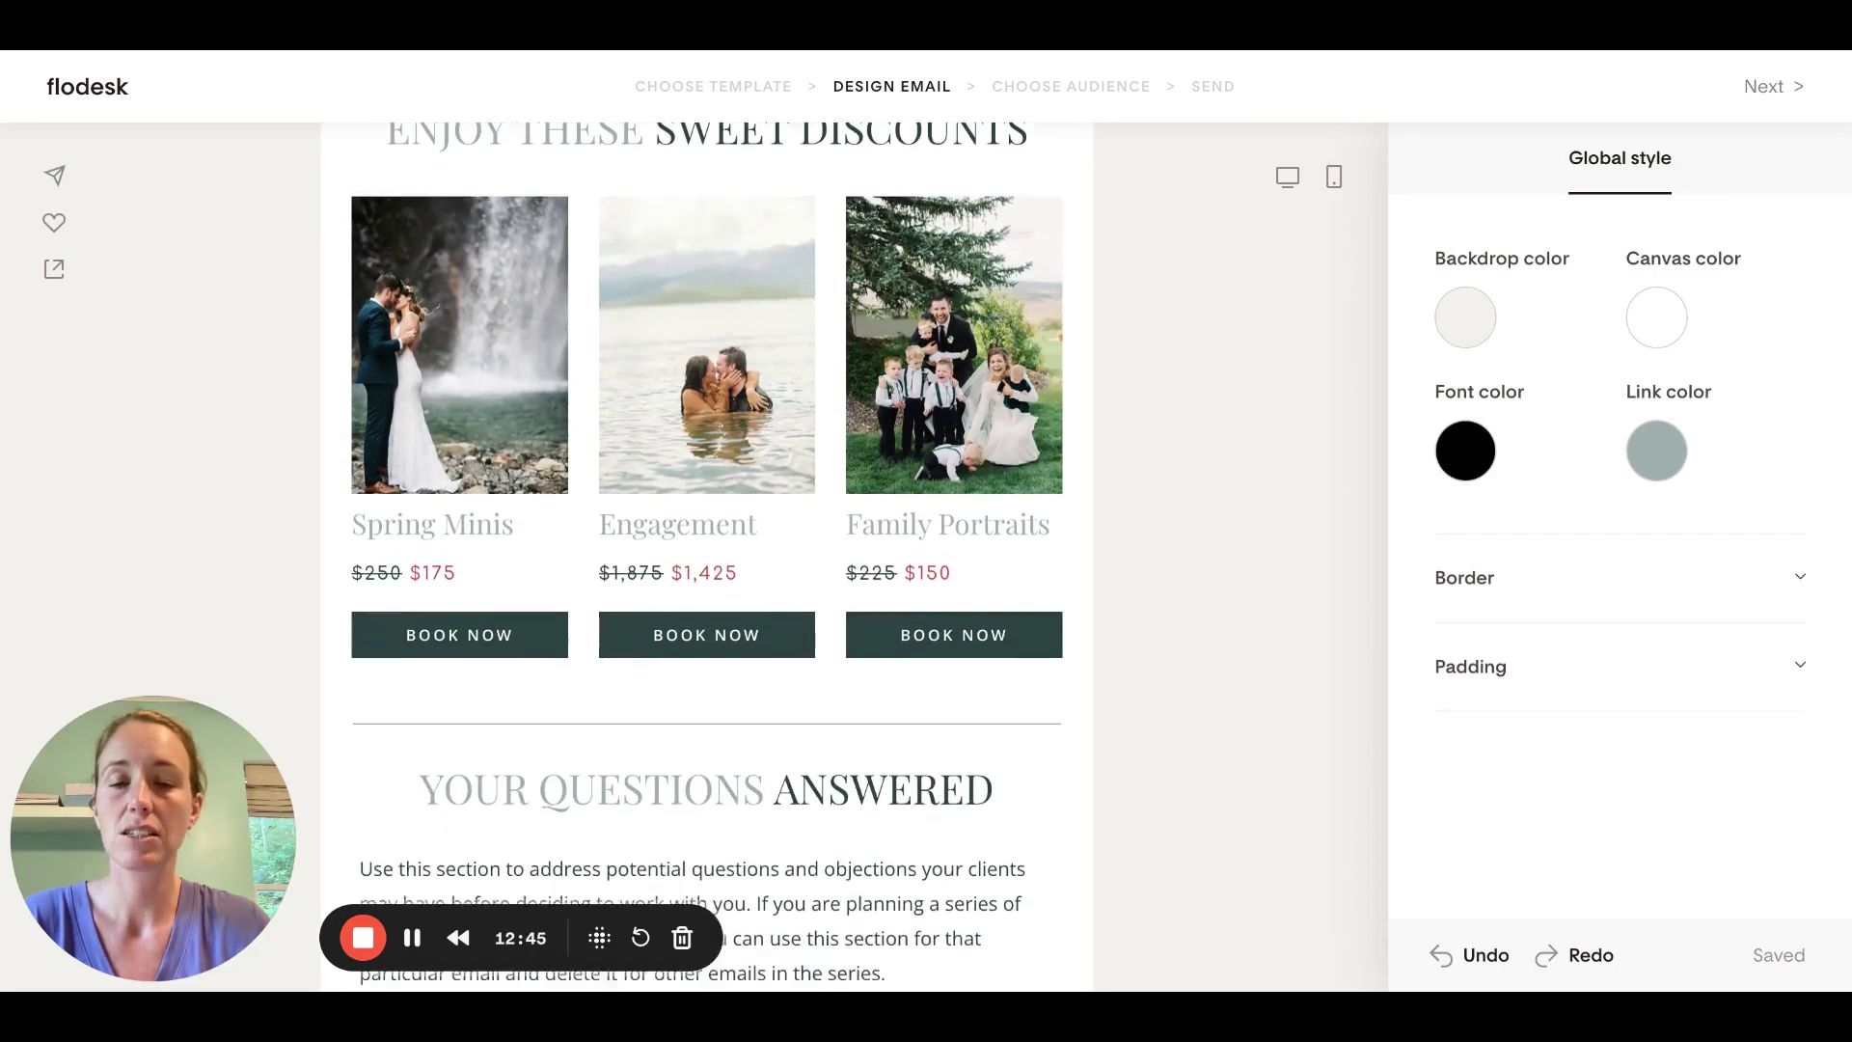
pyautogui.scroll(-5, 707, 556)
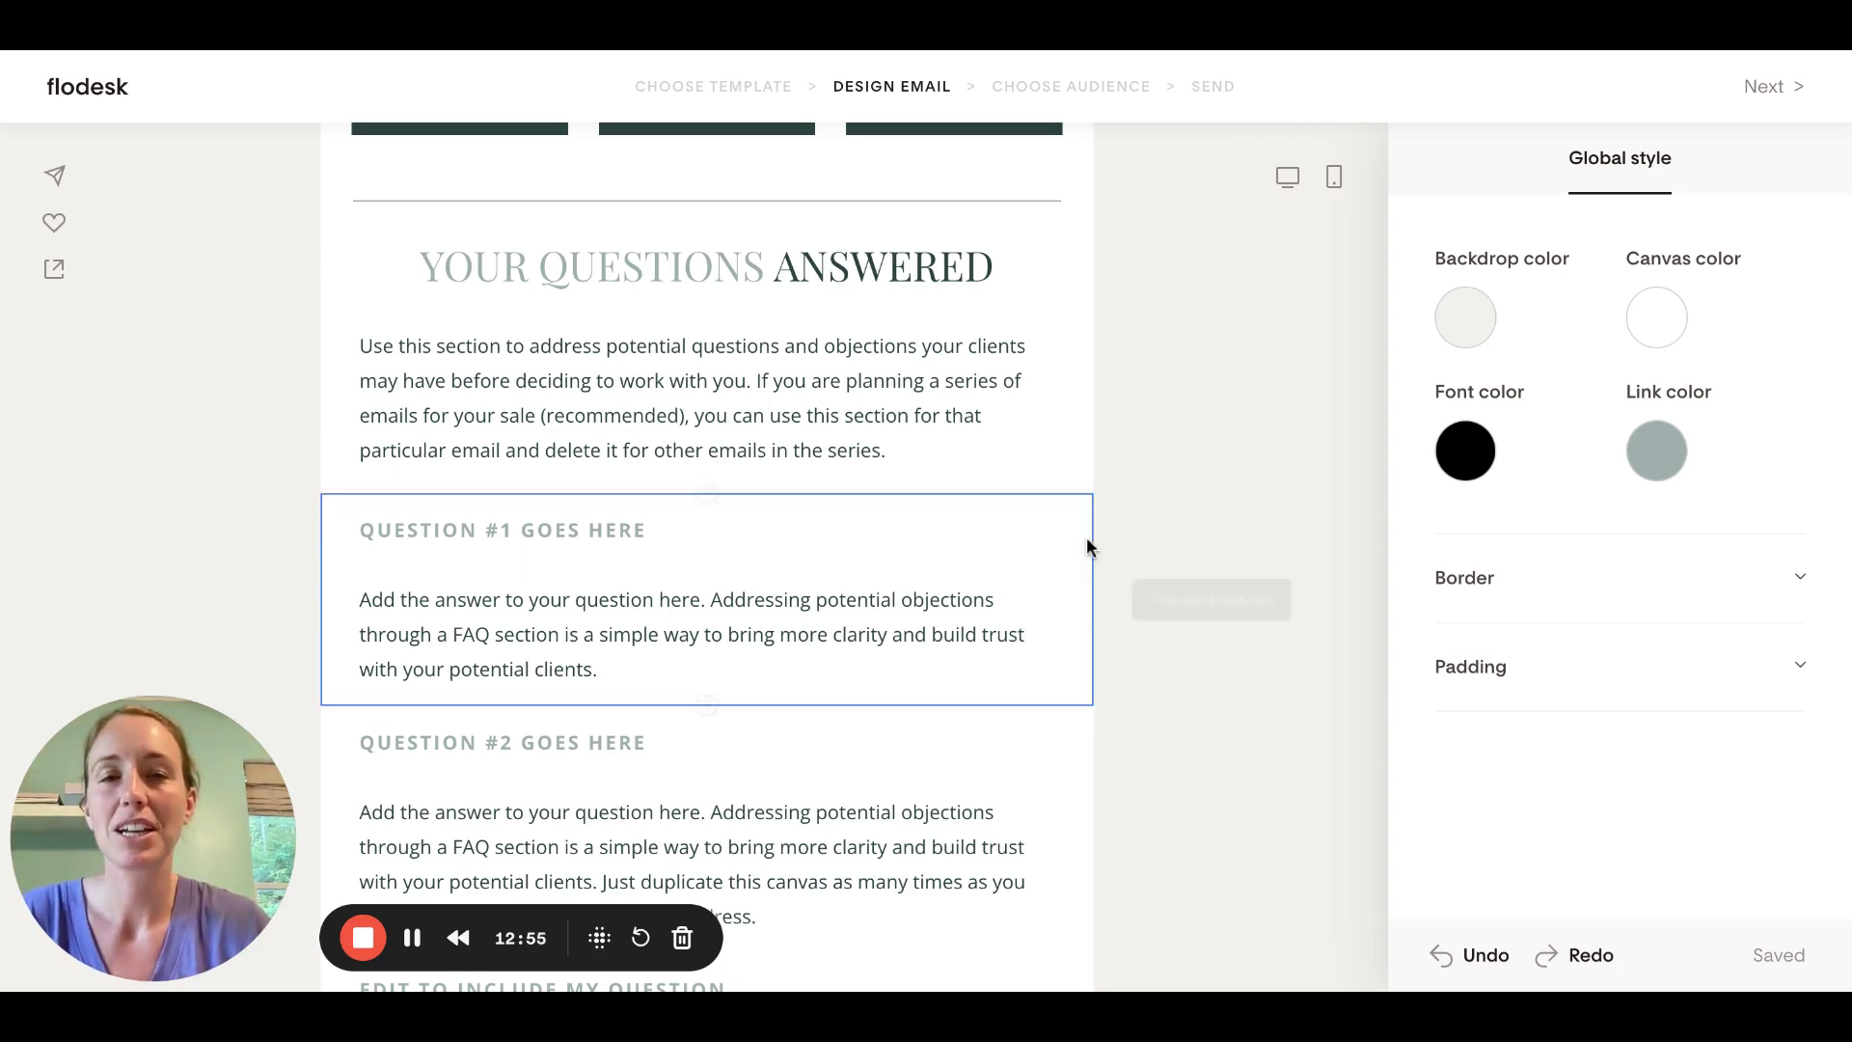
pyautogui.click(1067, 289)
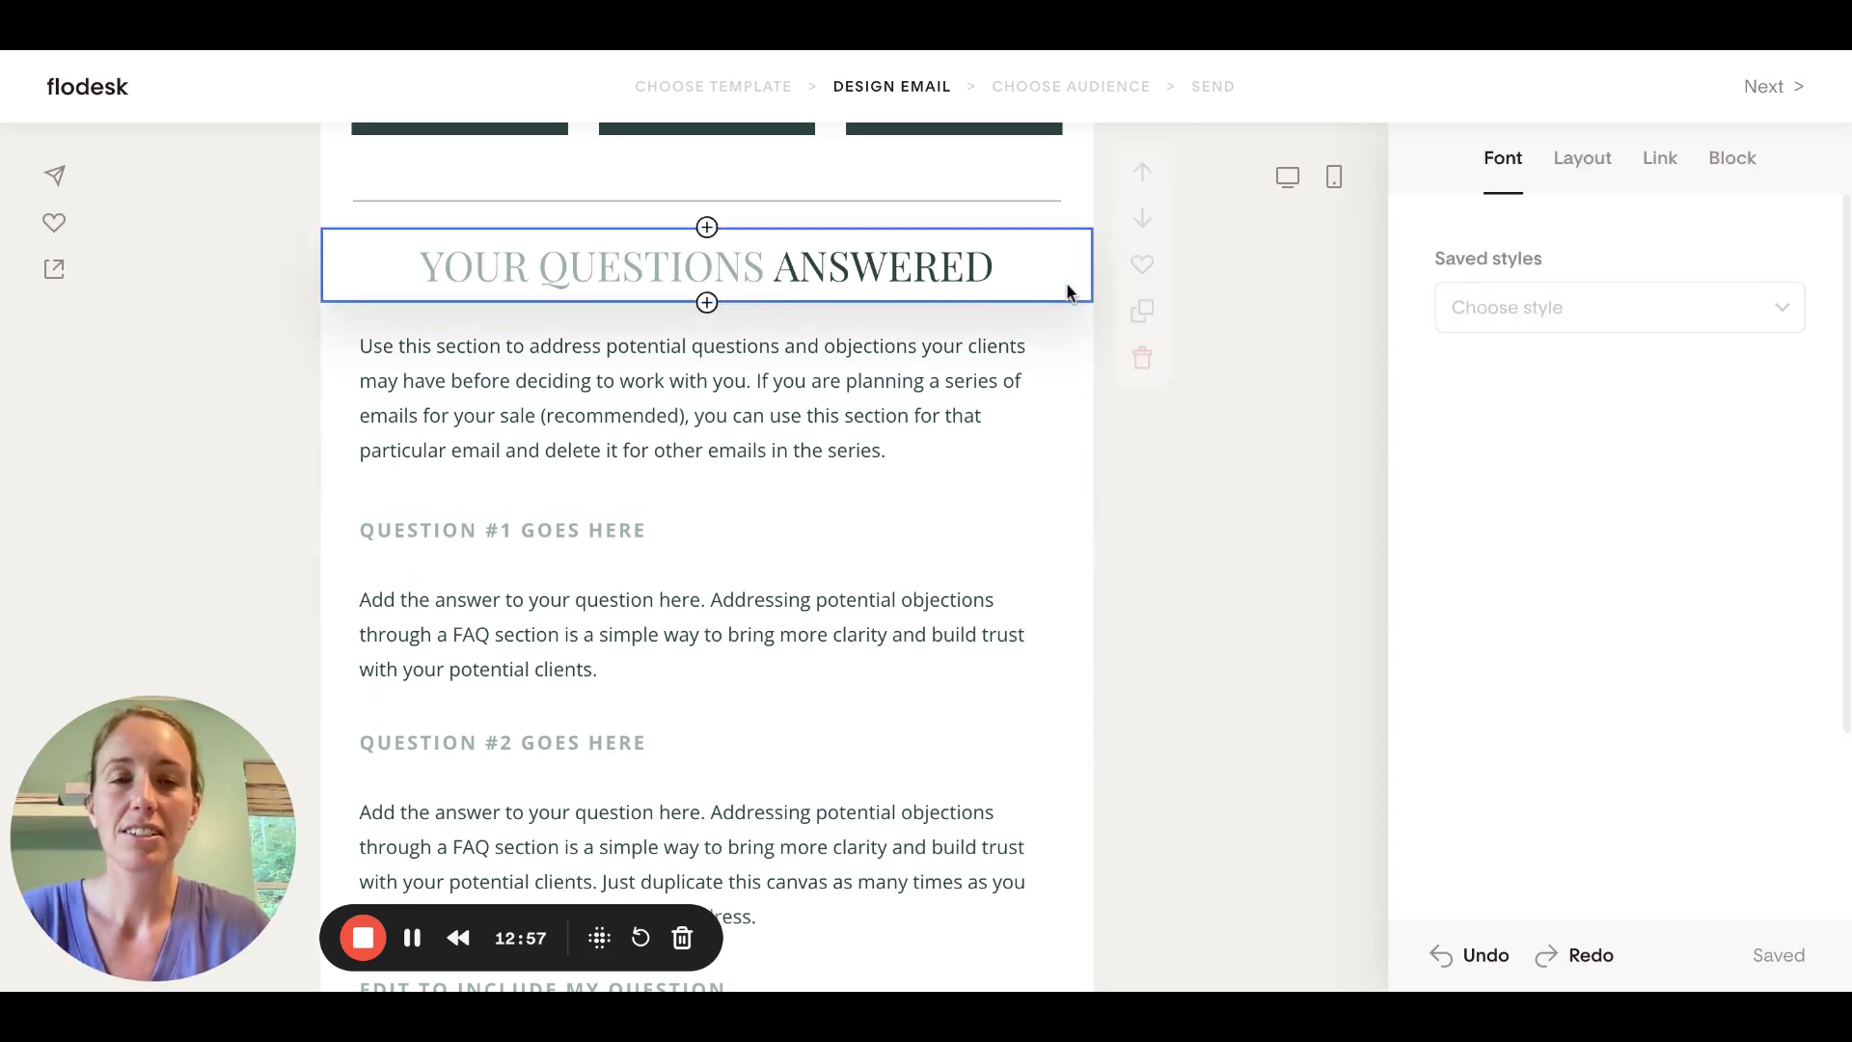
pyautogui.click(1142, 360)
pyautogui.click(1046, 319)
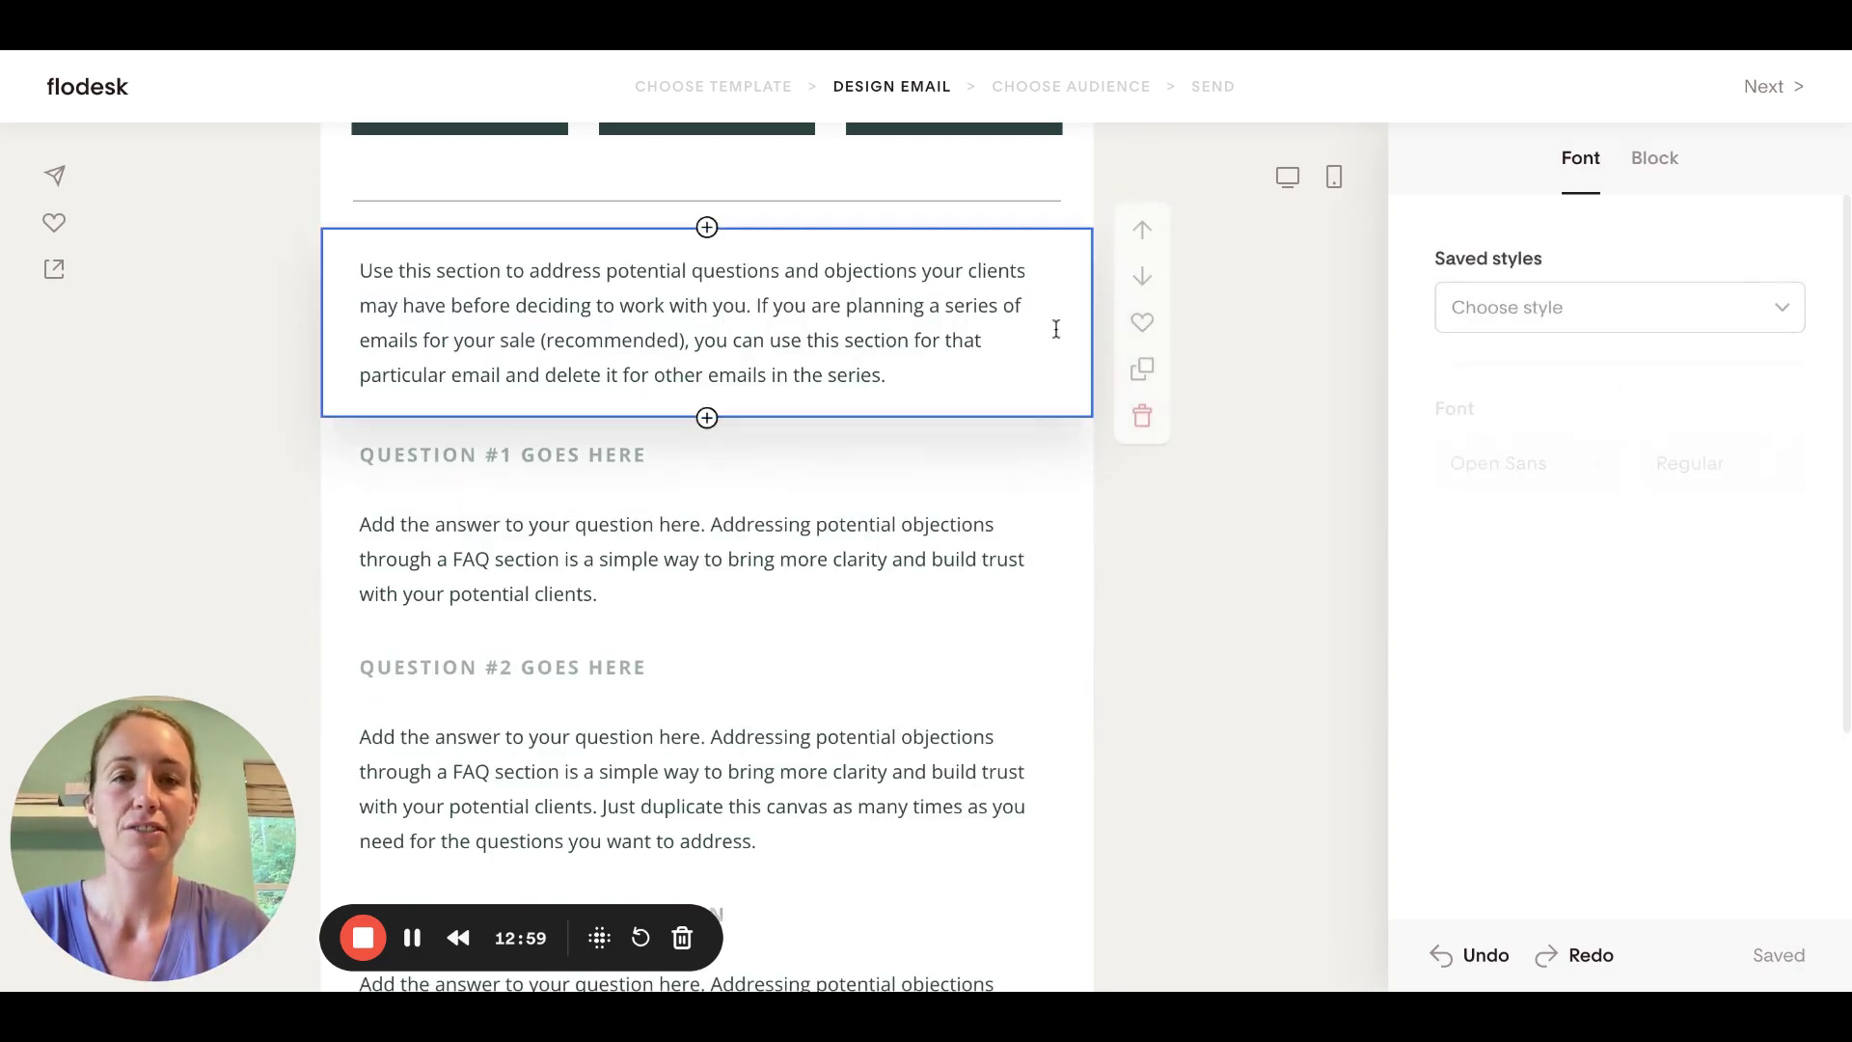
pyautogui.click(1141, 420)
# Delete all the remaining question-and-answer blocks and the extra divider line above the testimonial quote
pyautogui.click(1014, 305)
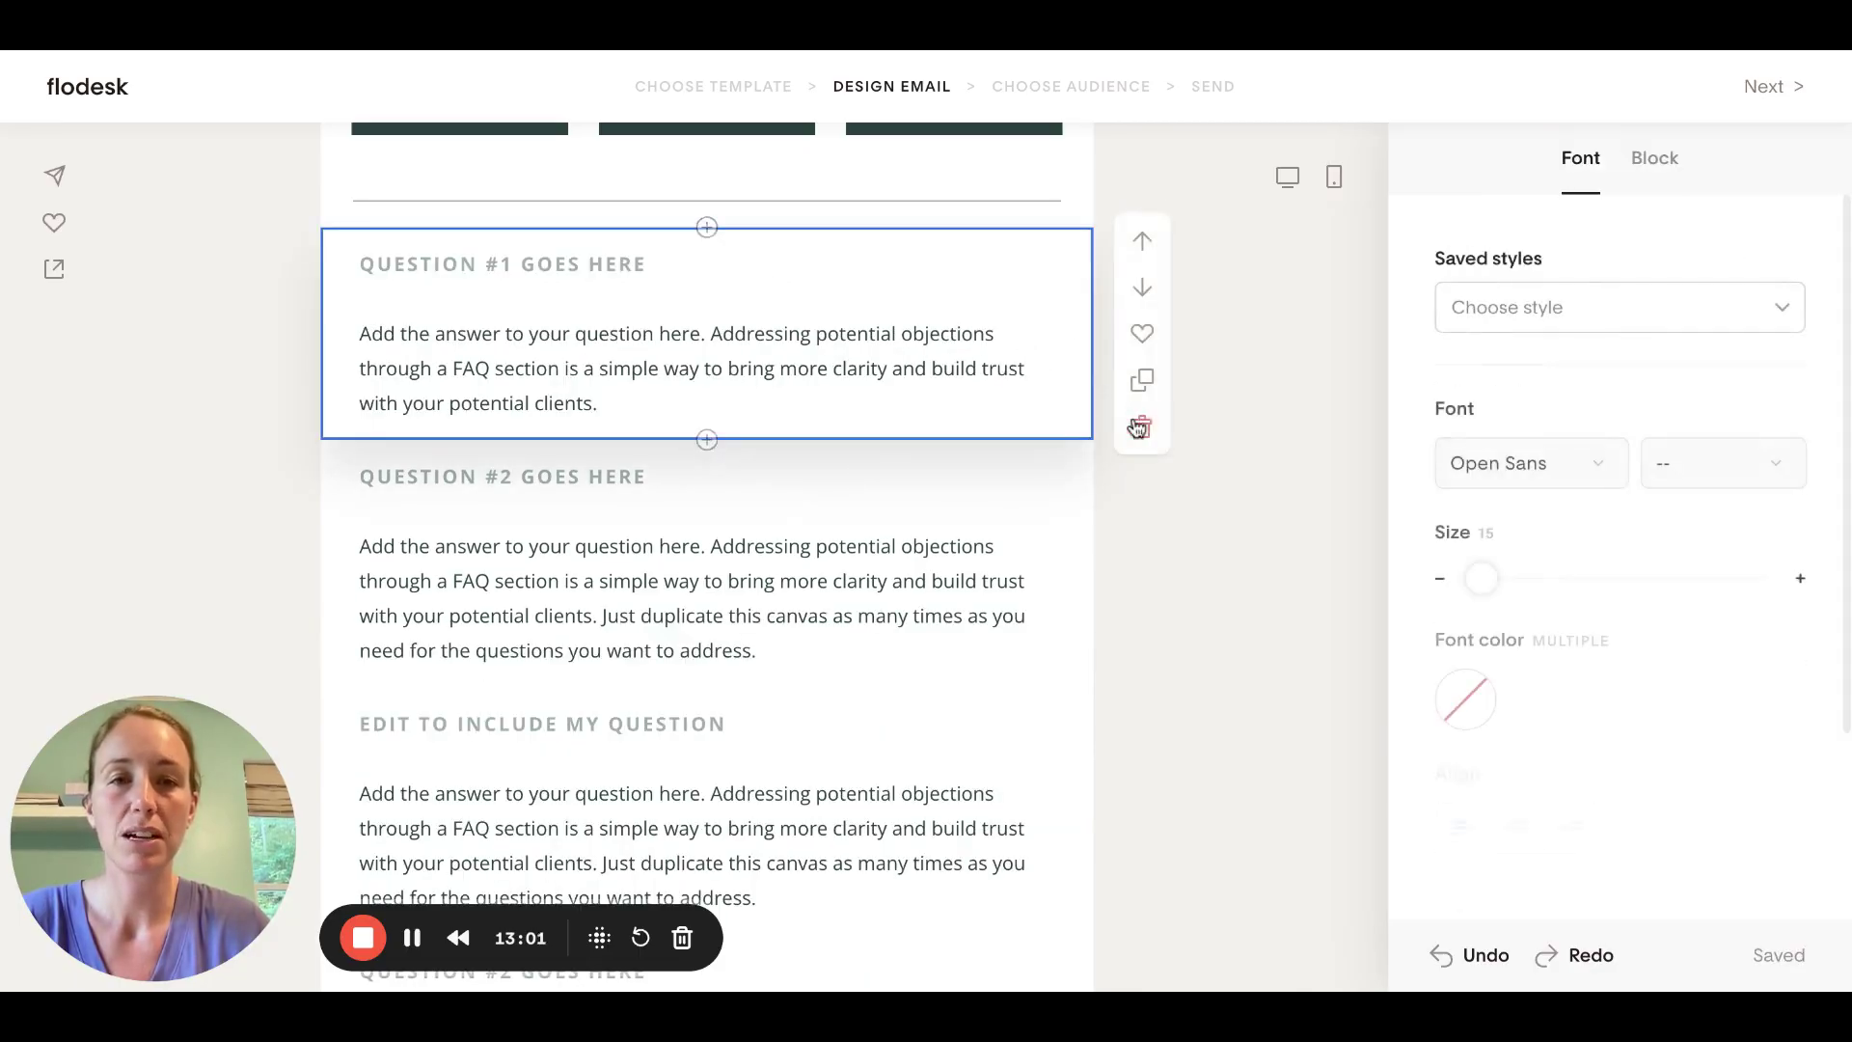
pyautogui.click(1141, 428)
pyautogui.click(1028, 345)
pyautogui.click(1143, 458)
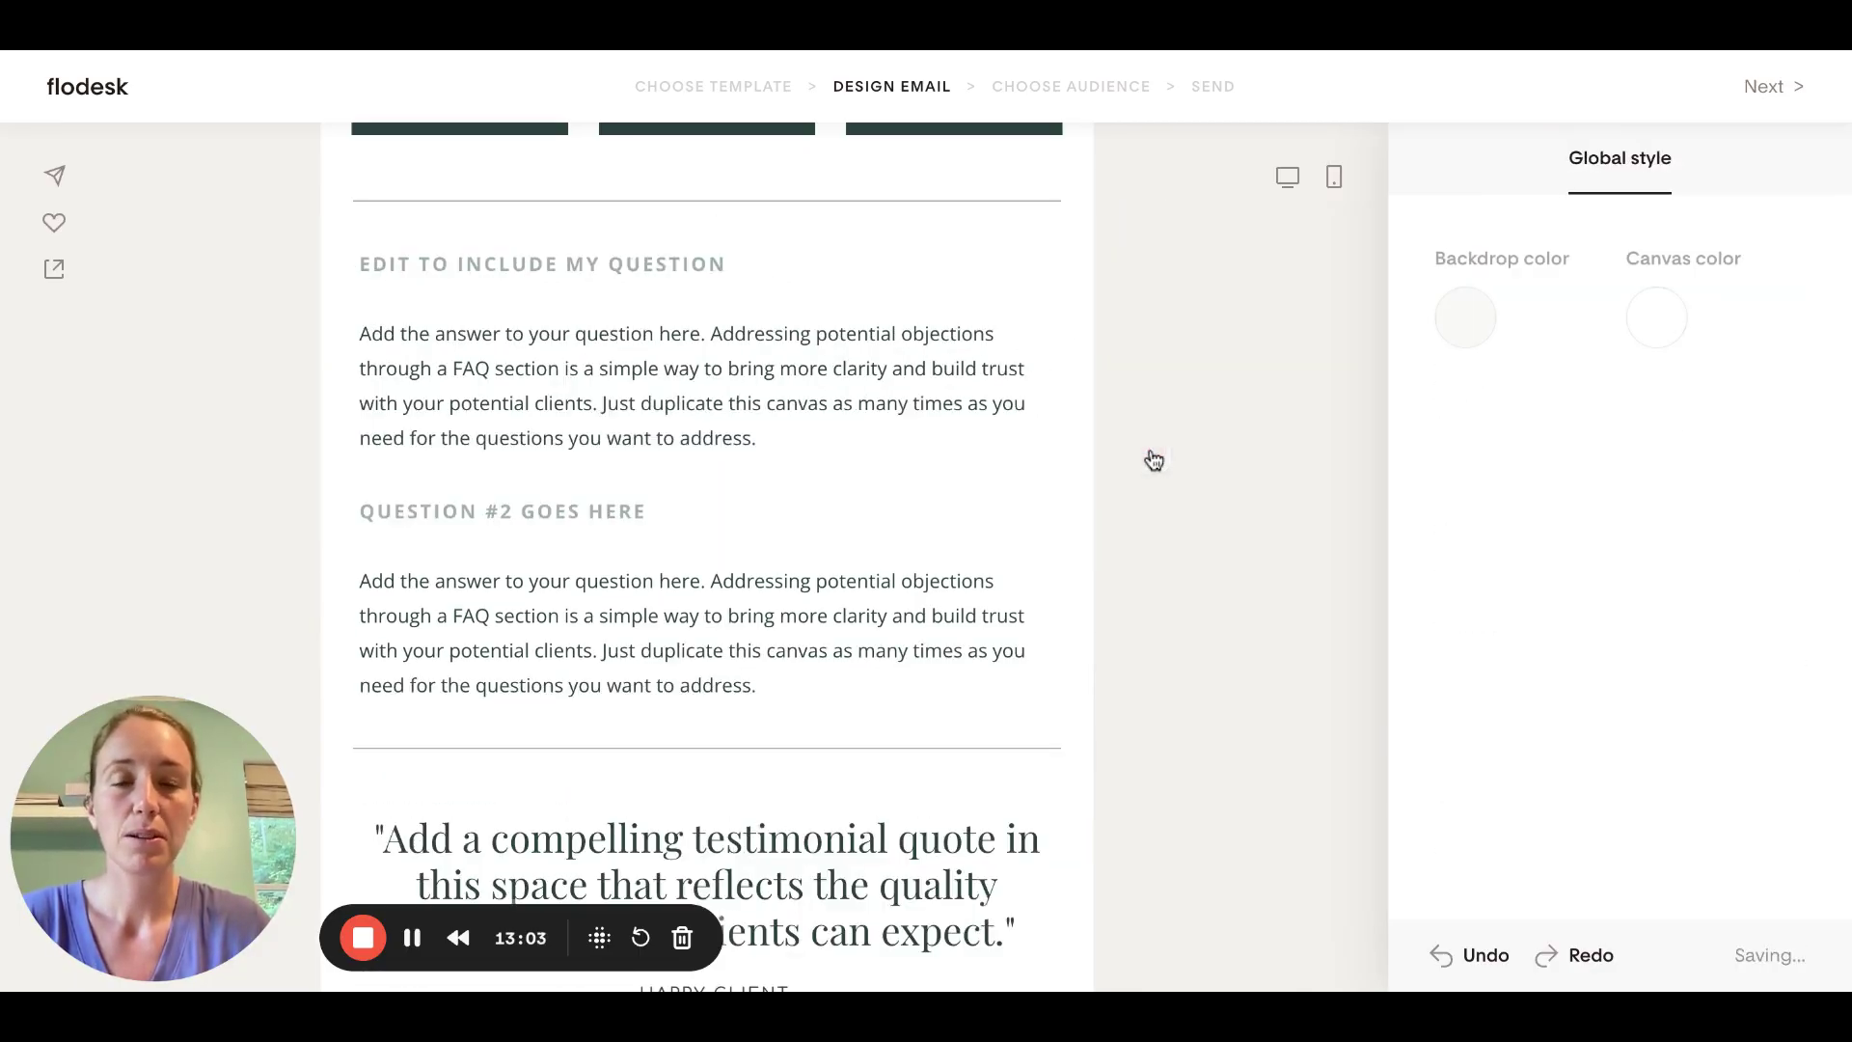
pyautogui.click(1051, 391)
pyautogui.click(1141, 448)
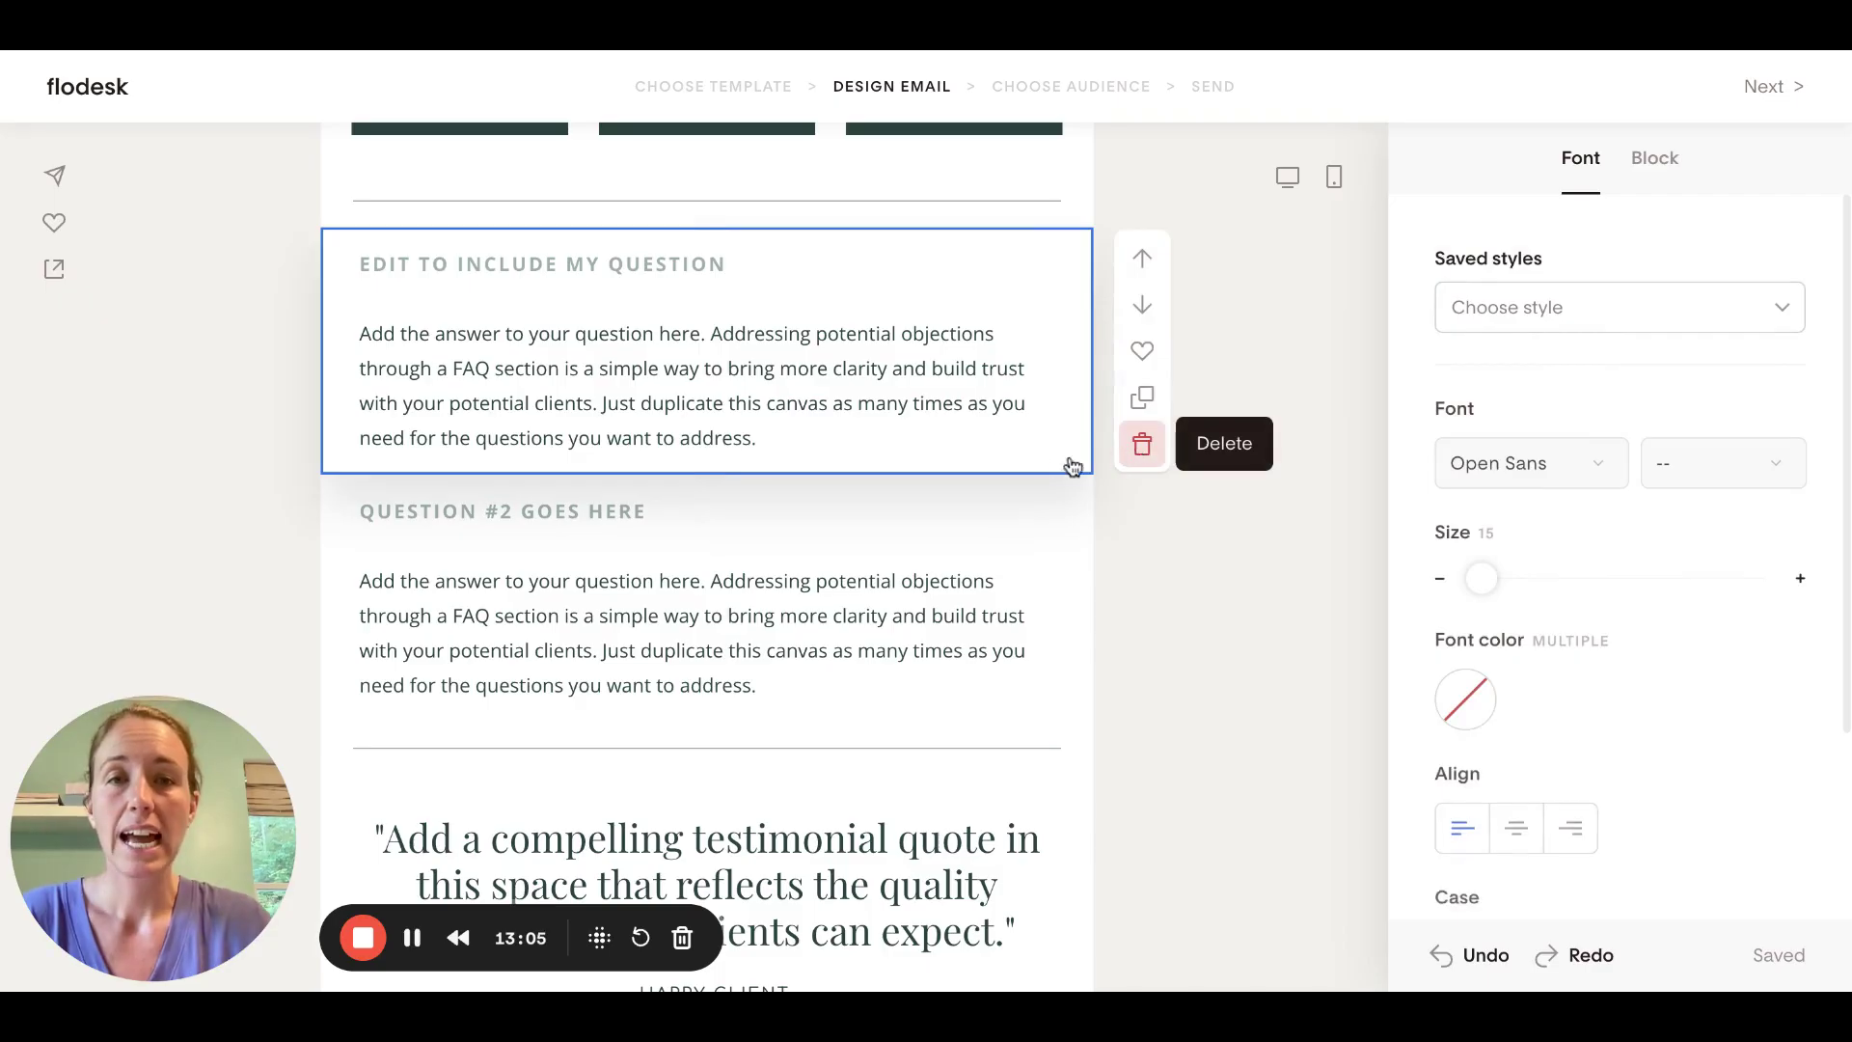
pyautogui.click(1060, 426)
pyautogui.click(1143, 452)
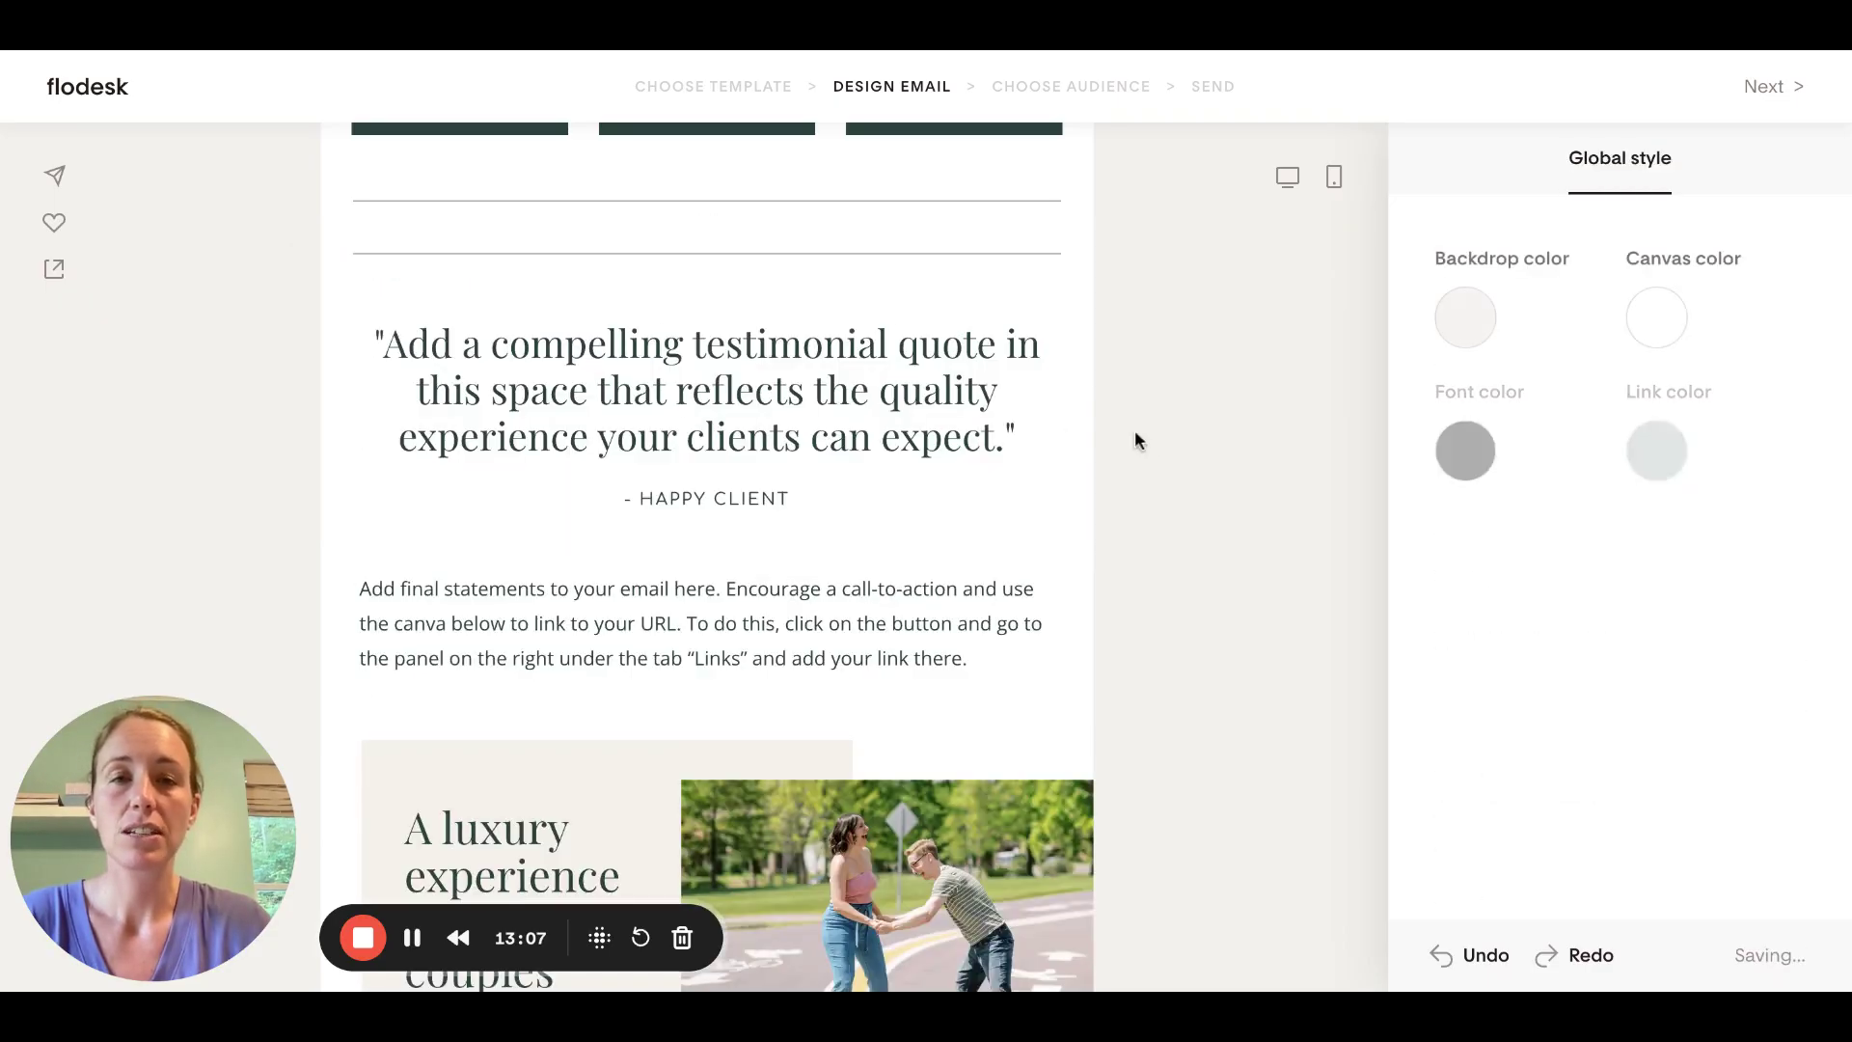
pyautogui.click(1056, 220)
pyautogui.click(1142, 338)
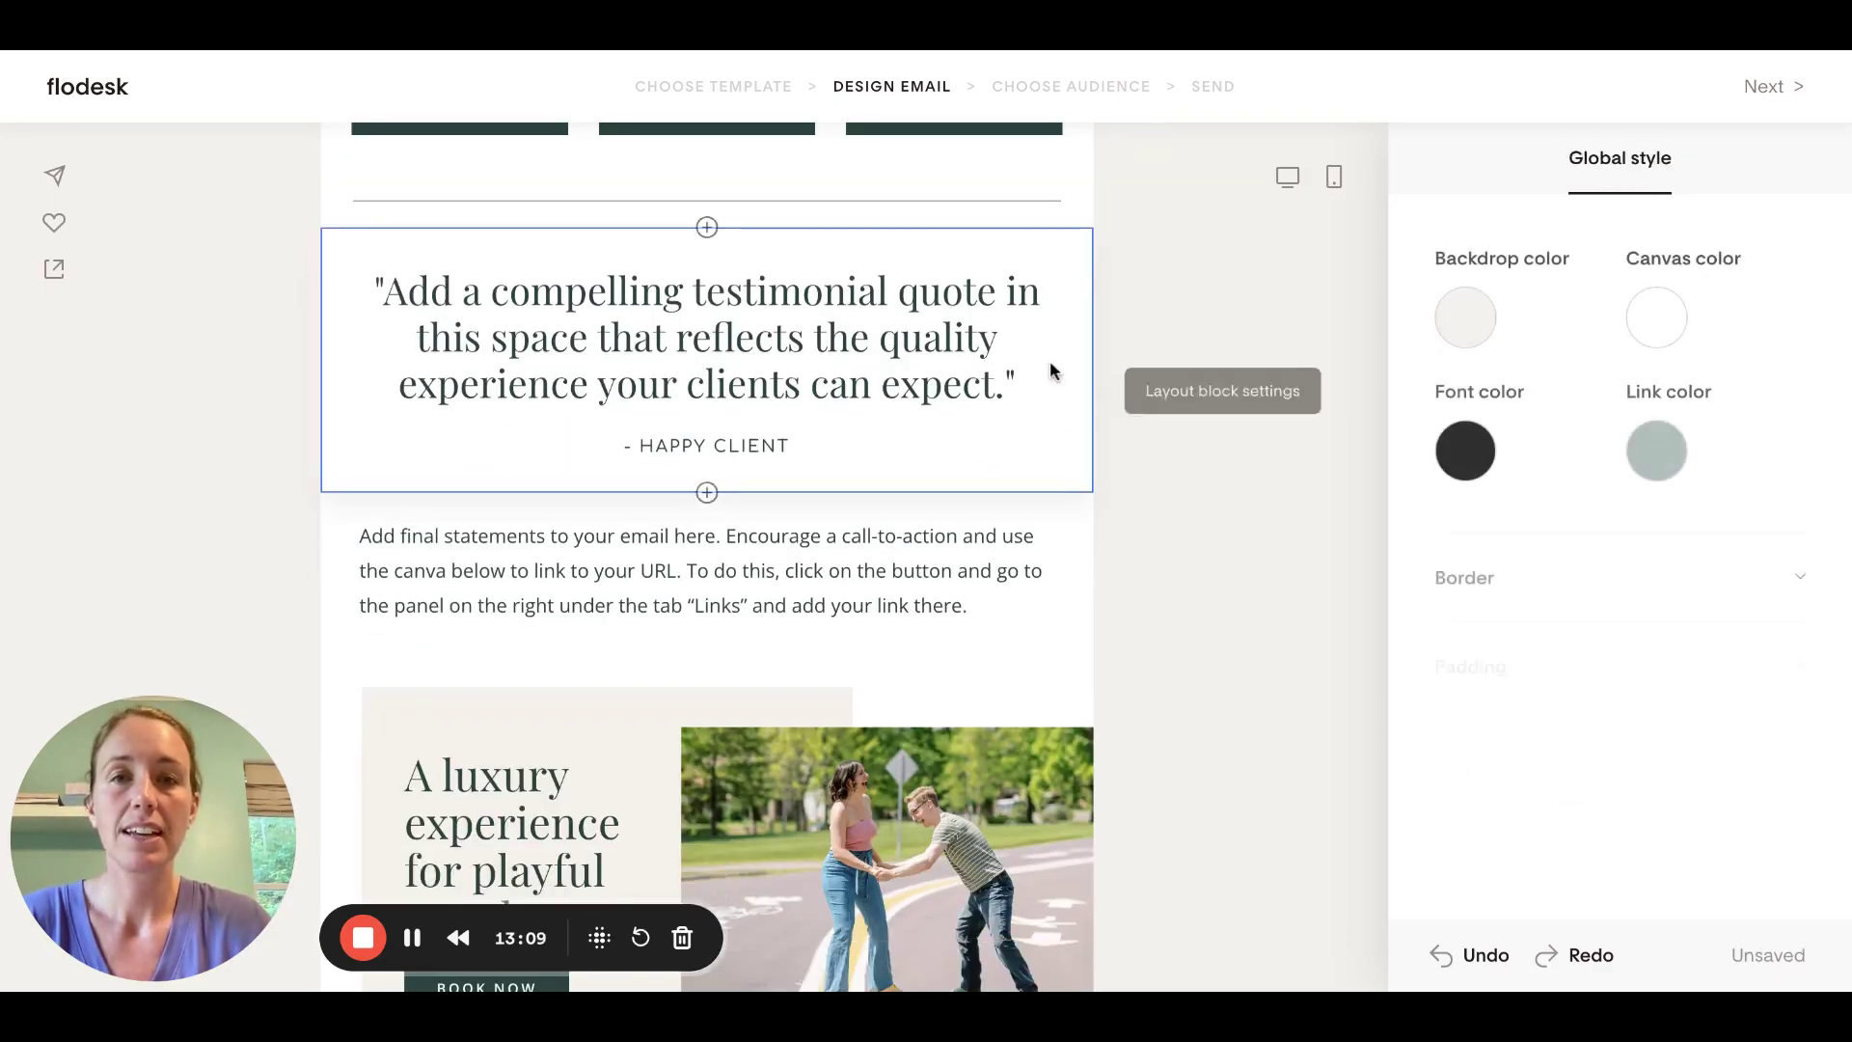
# Switch the product descriptions off and back on in the ecommerce block under "Enjoy These Sweet Discounts"
pyautogui.scroll(6, 1050, 361)
pyautogui.scroll(1, 1050, 361)
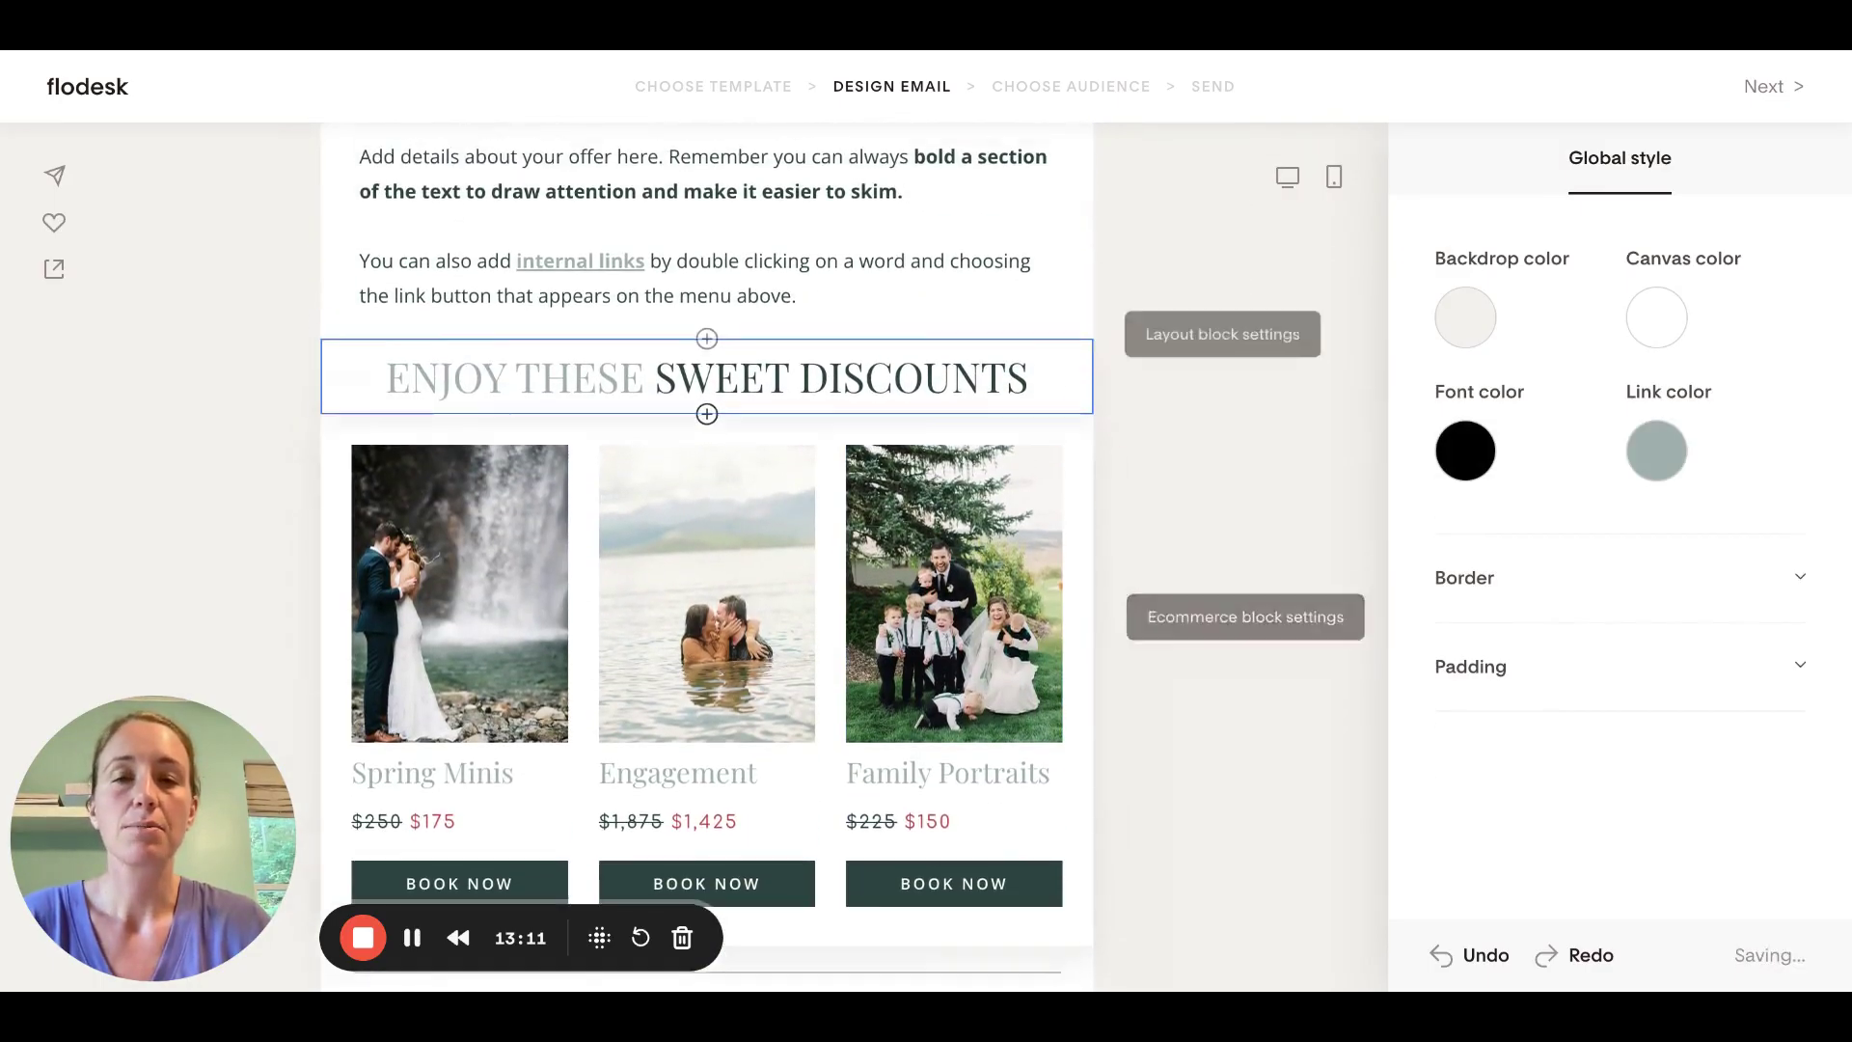
pyautogui.scroll(1, 1050, 361)
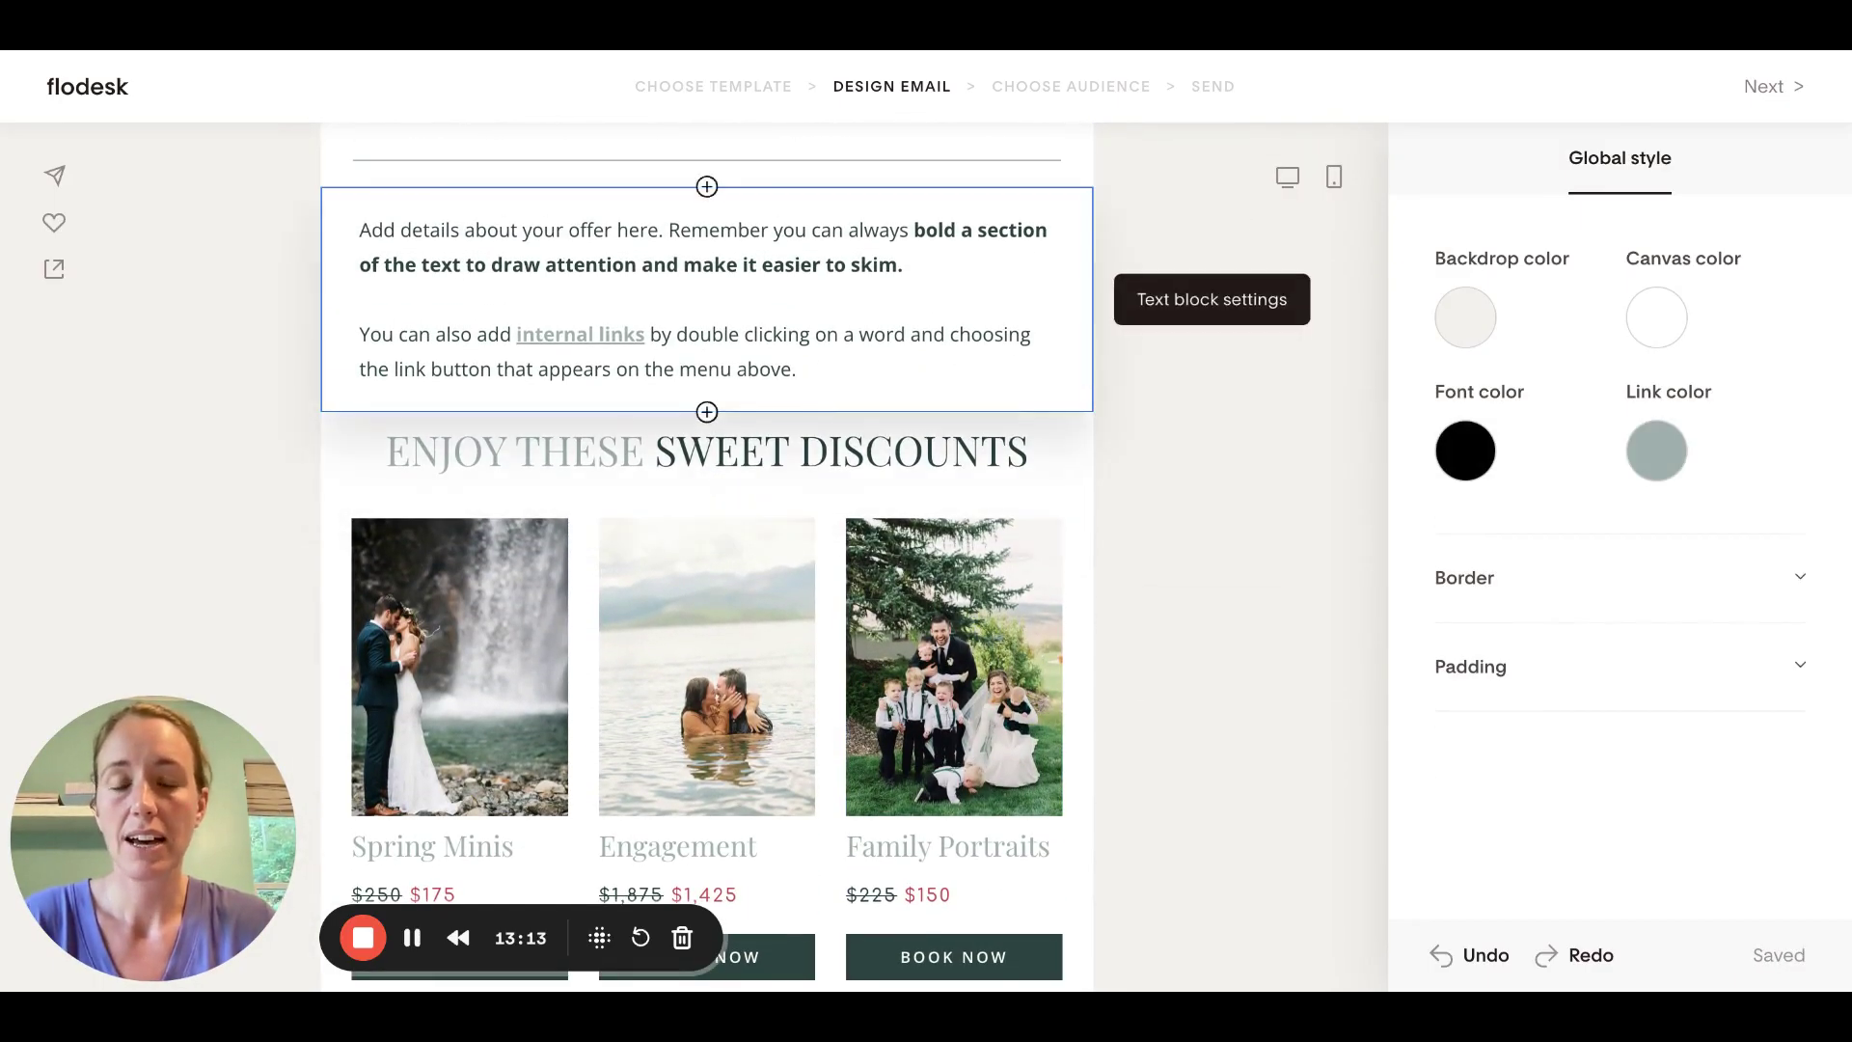
pyautogui.scroll(-3, 1050, 360)
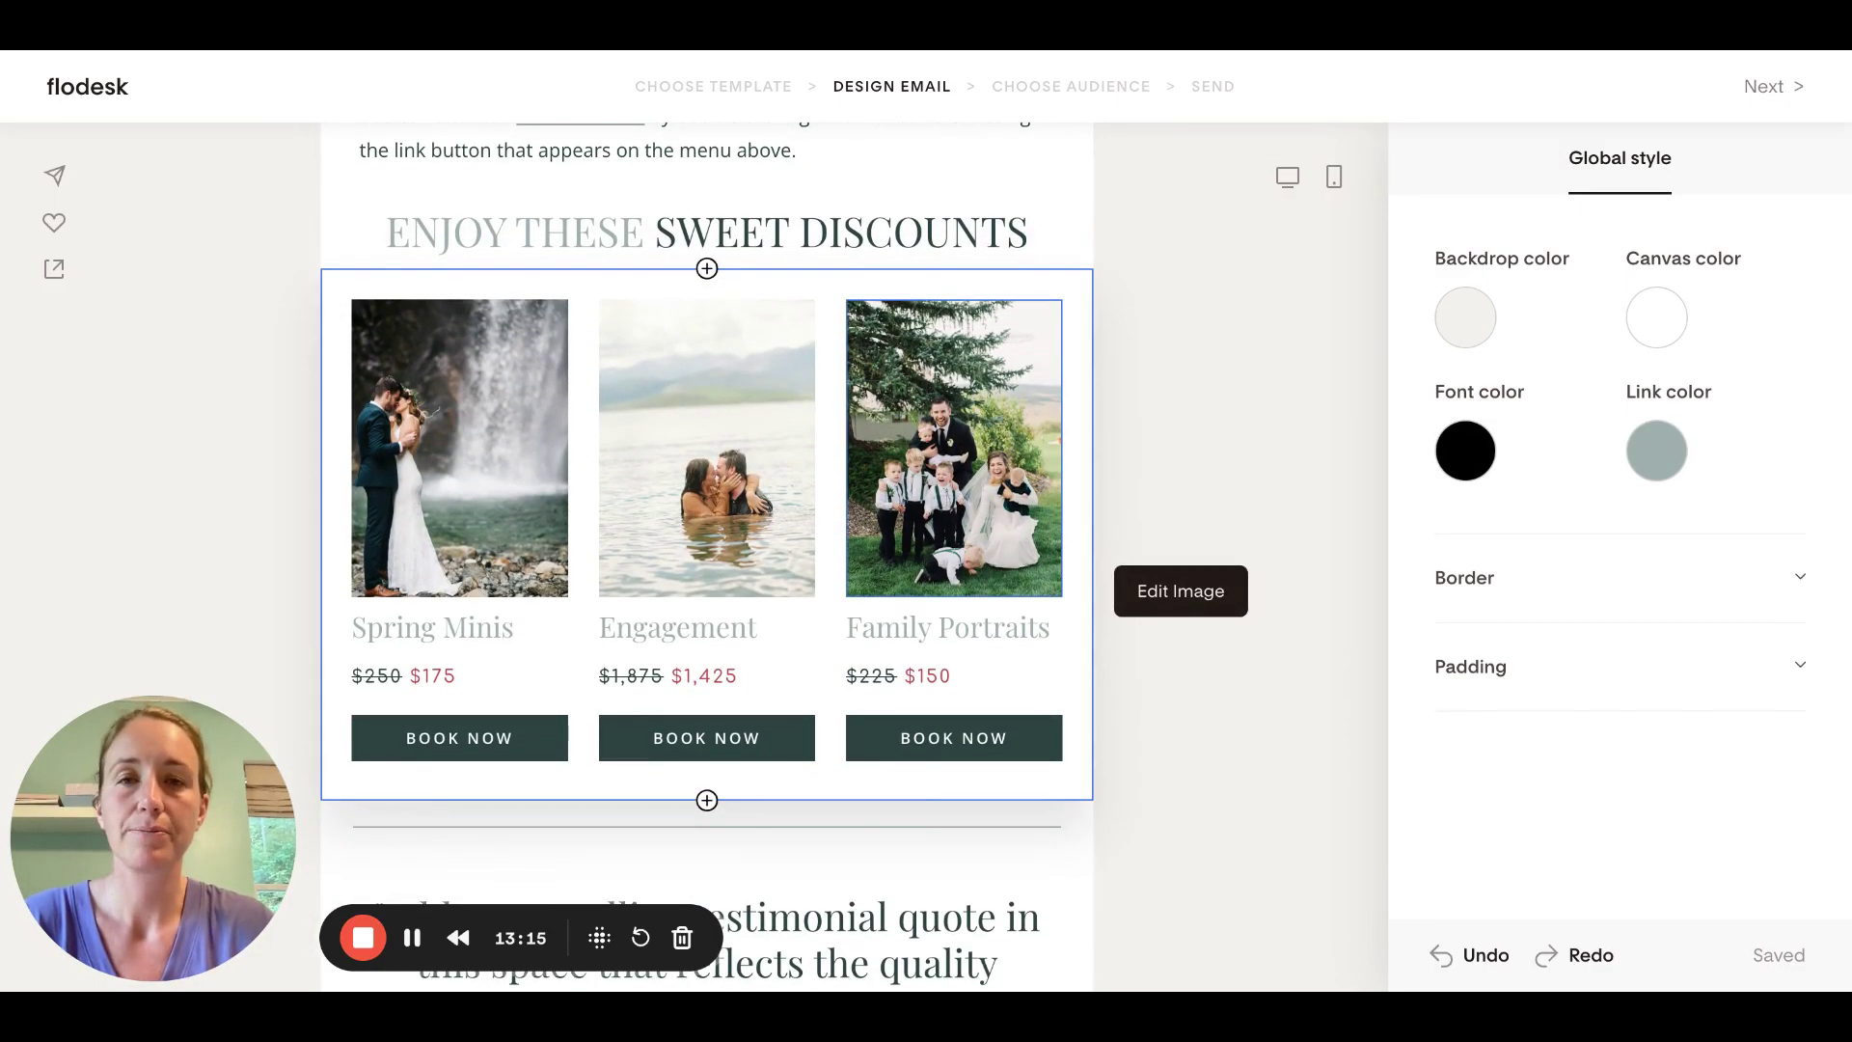
pyautogui.click(1081, 346)
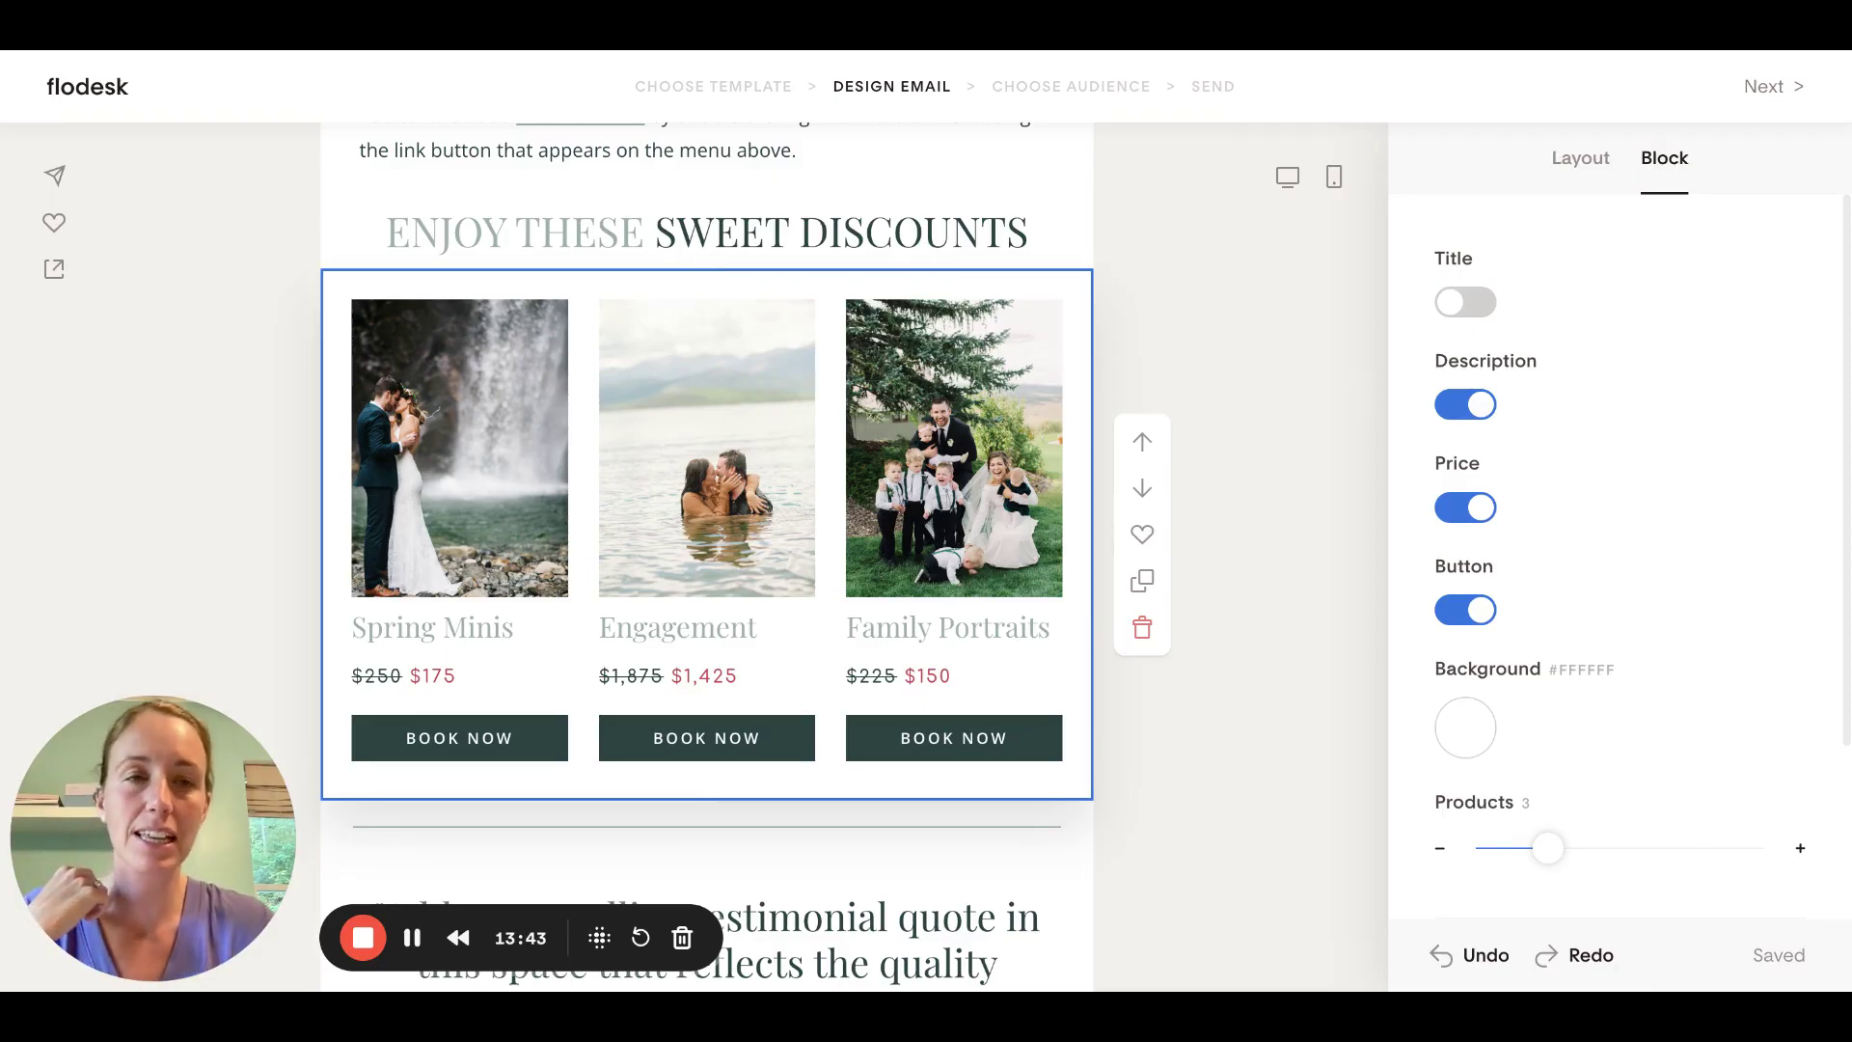
pyautogui.click(1485, 416)
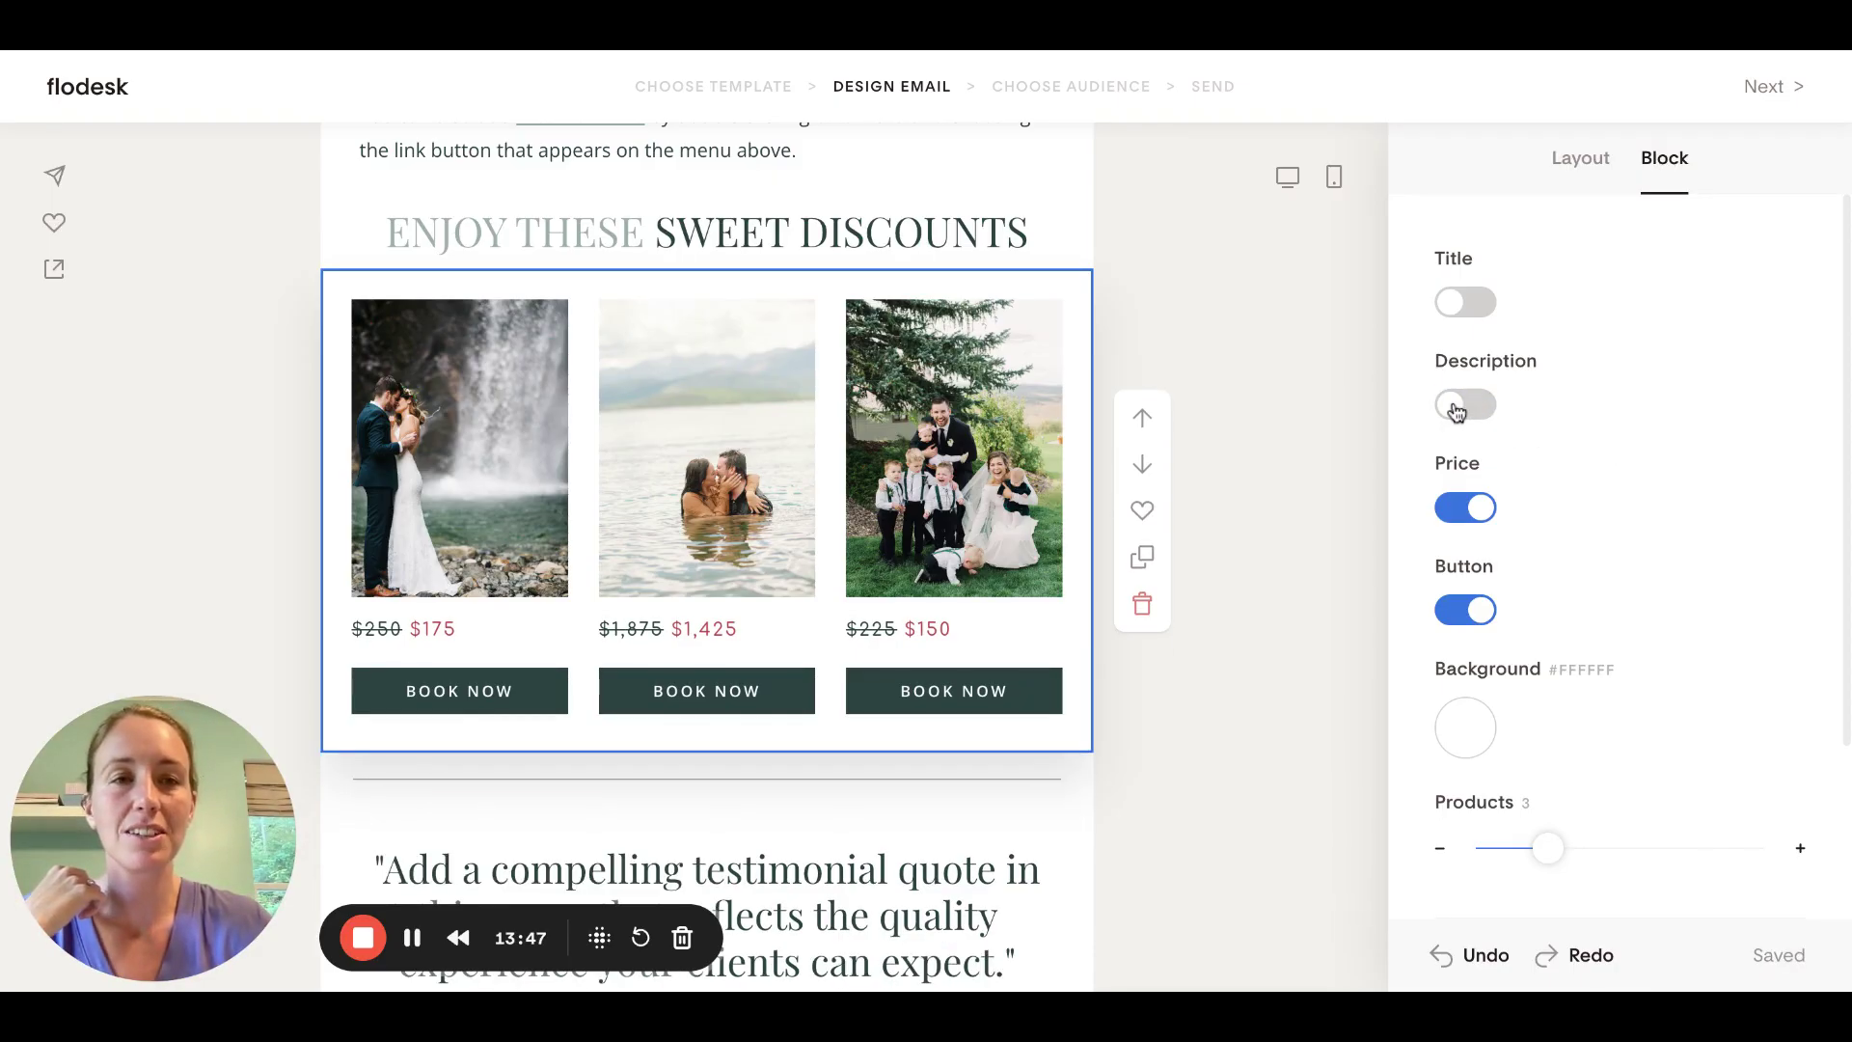
pyautogui.click(1456, 411)
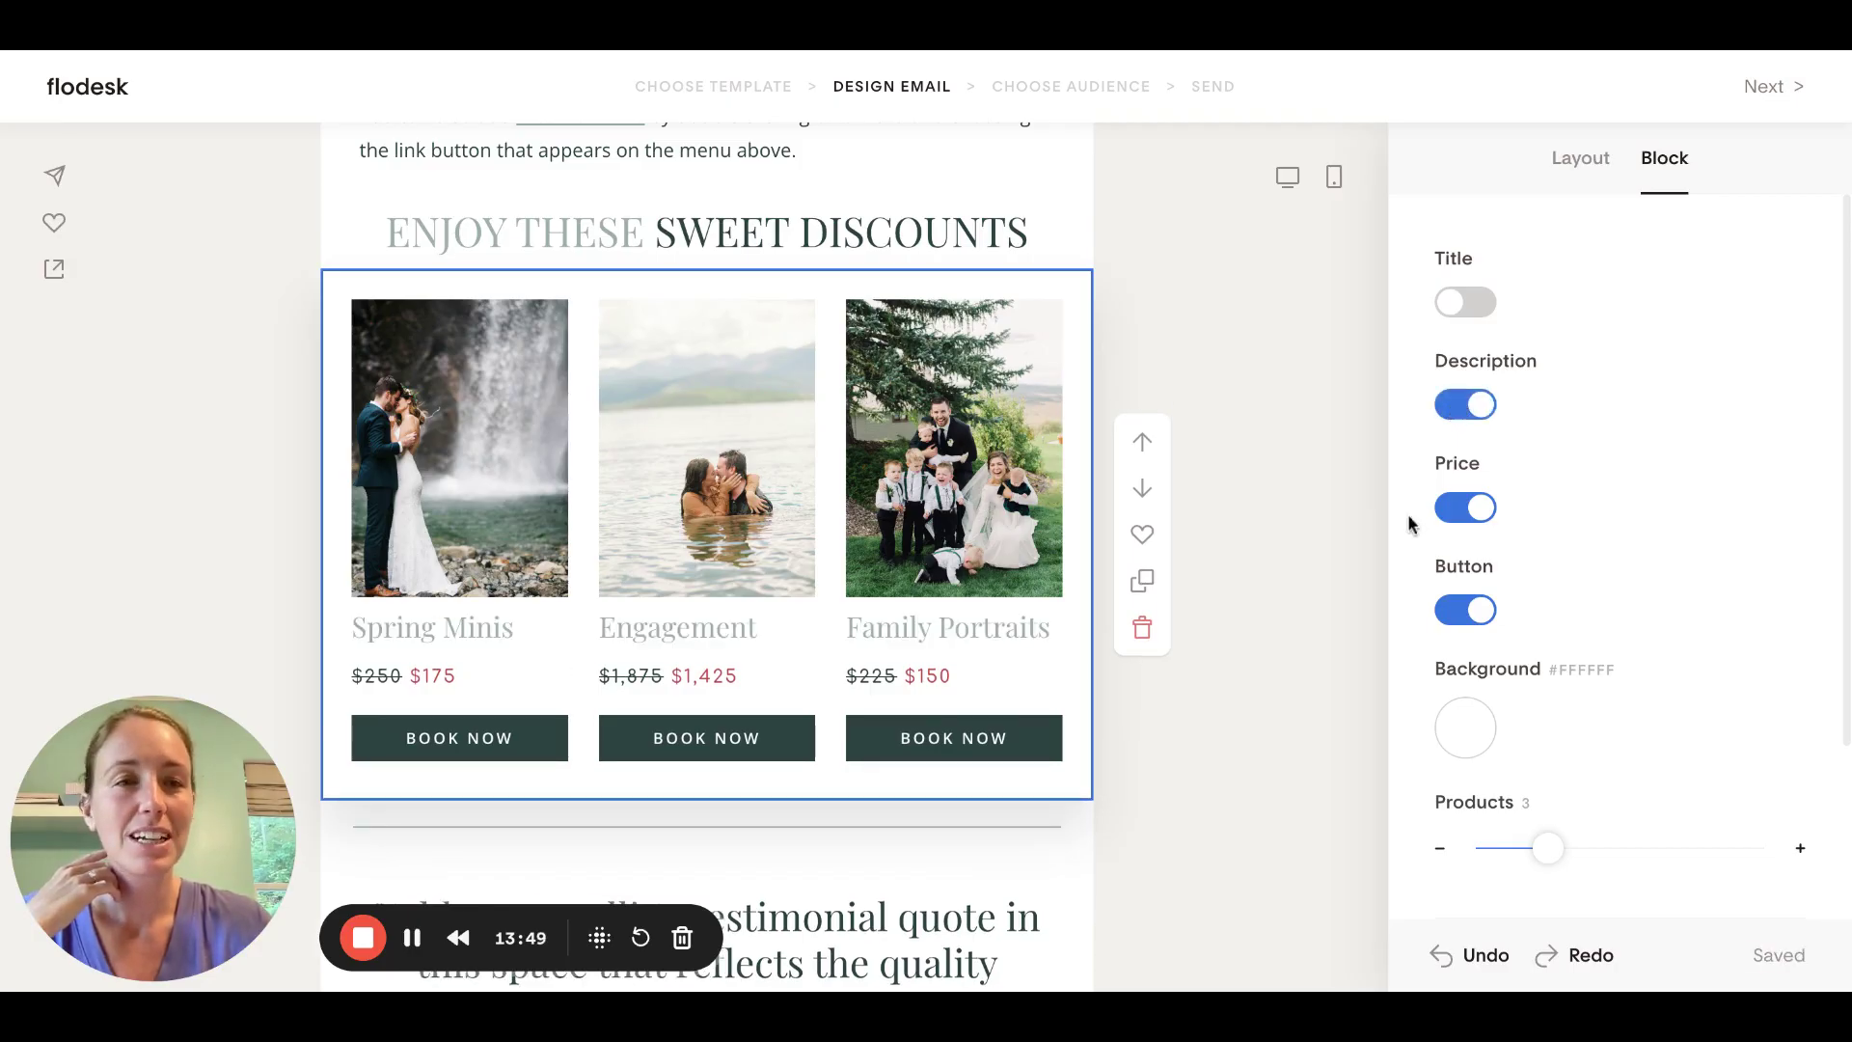
# Hide the prices and buttons in the ecommerce block and change its product images to the rounded arch shape
pyautogui.click(1476, 517)
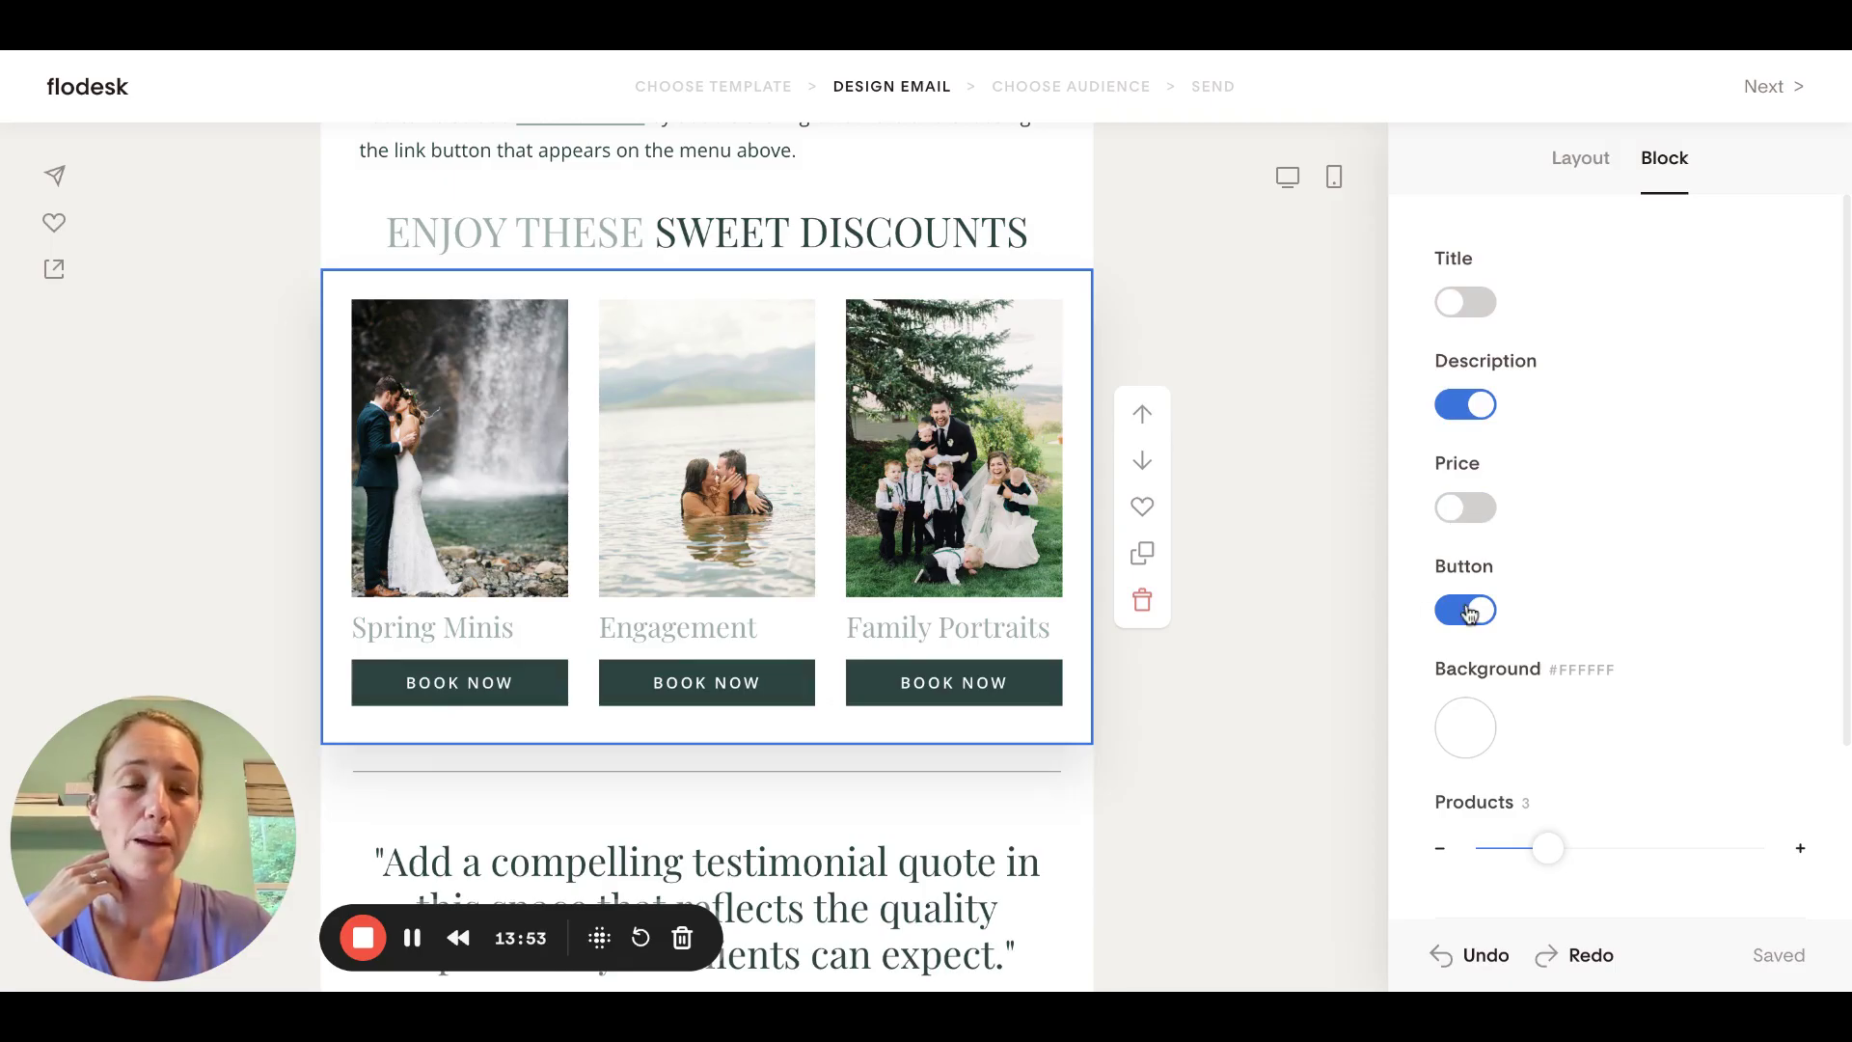
pyautogui.click(1481, 614)
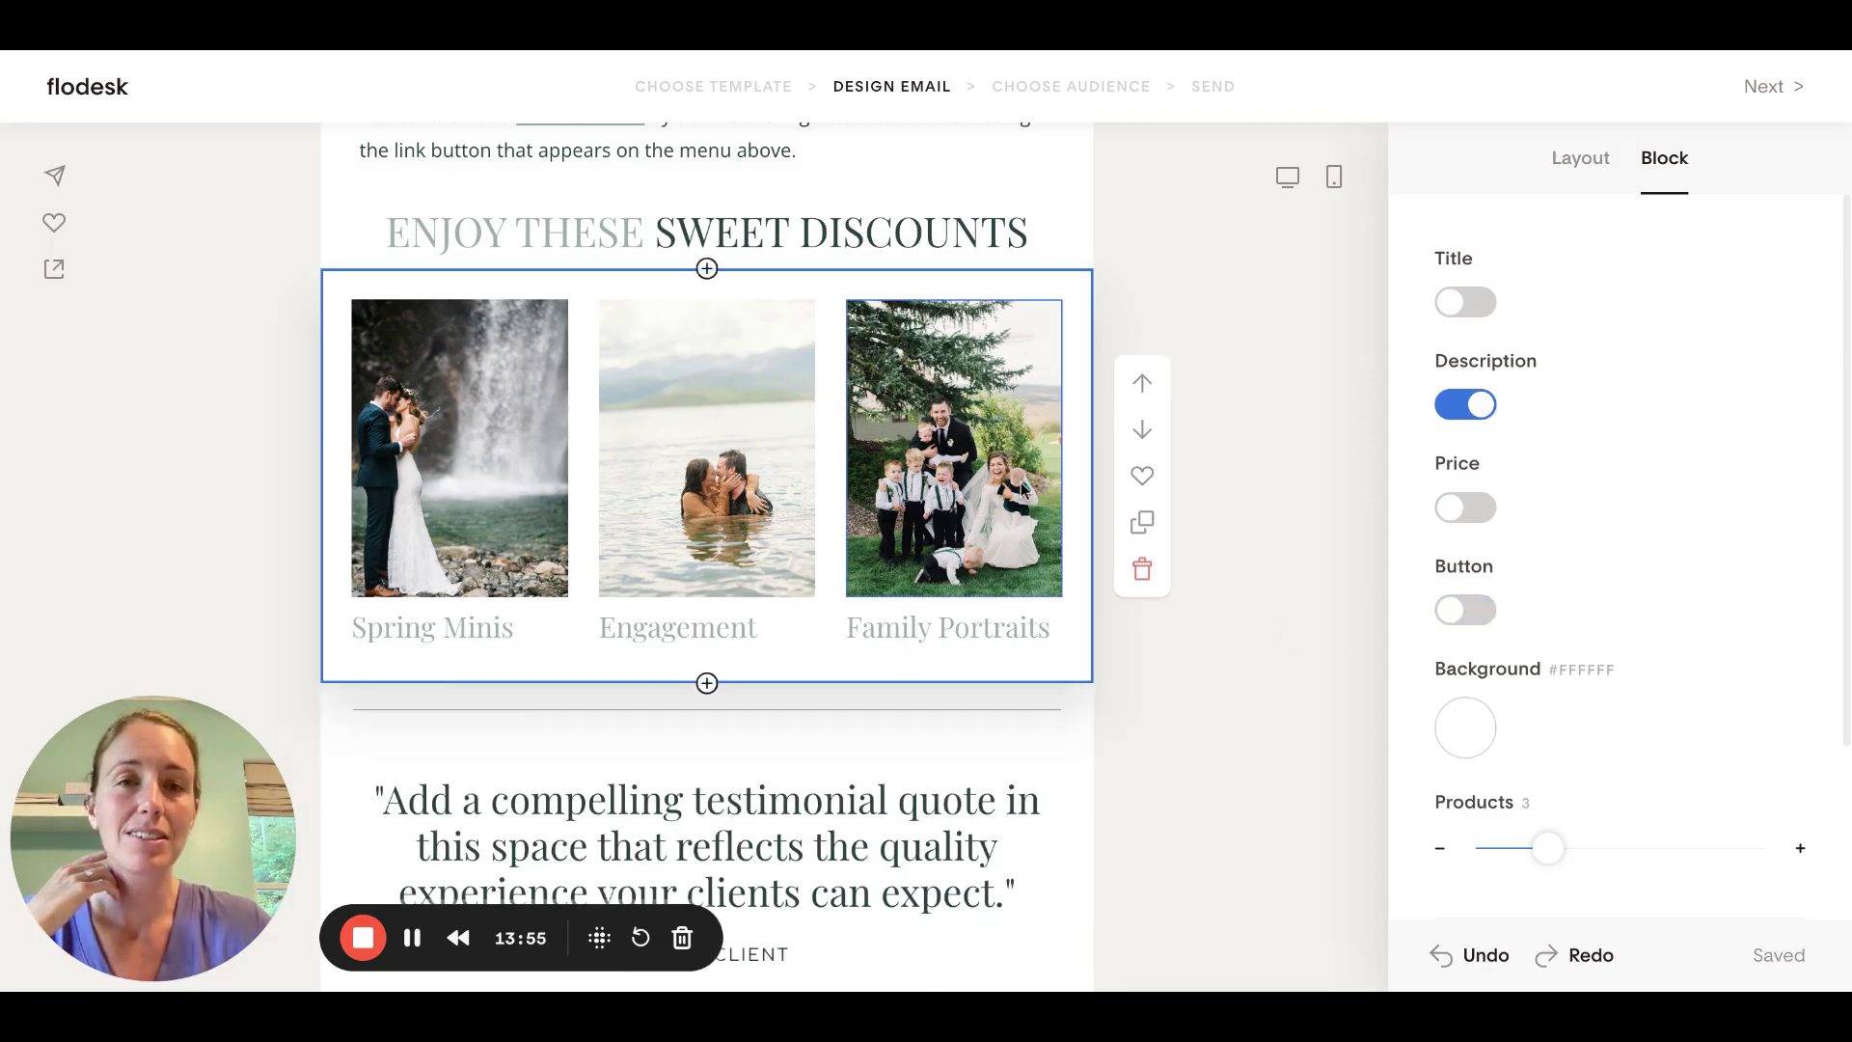
pyautogui.click(1025, 492)
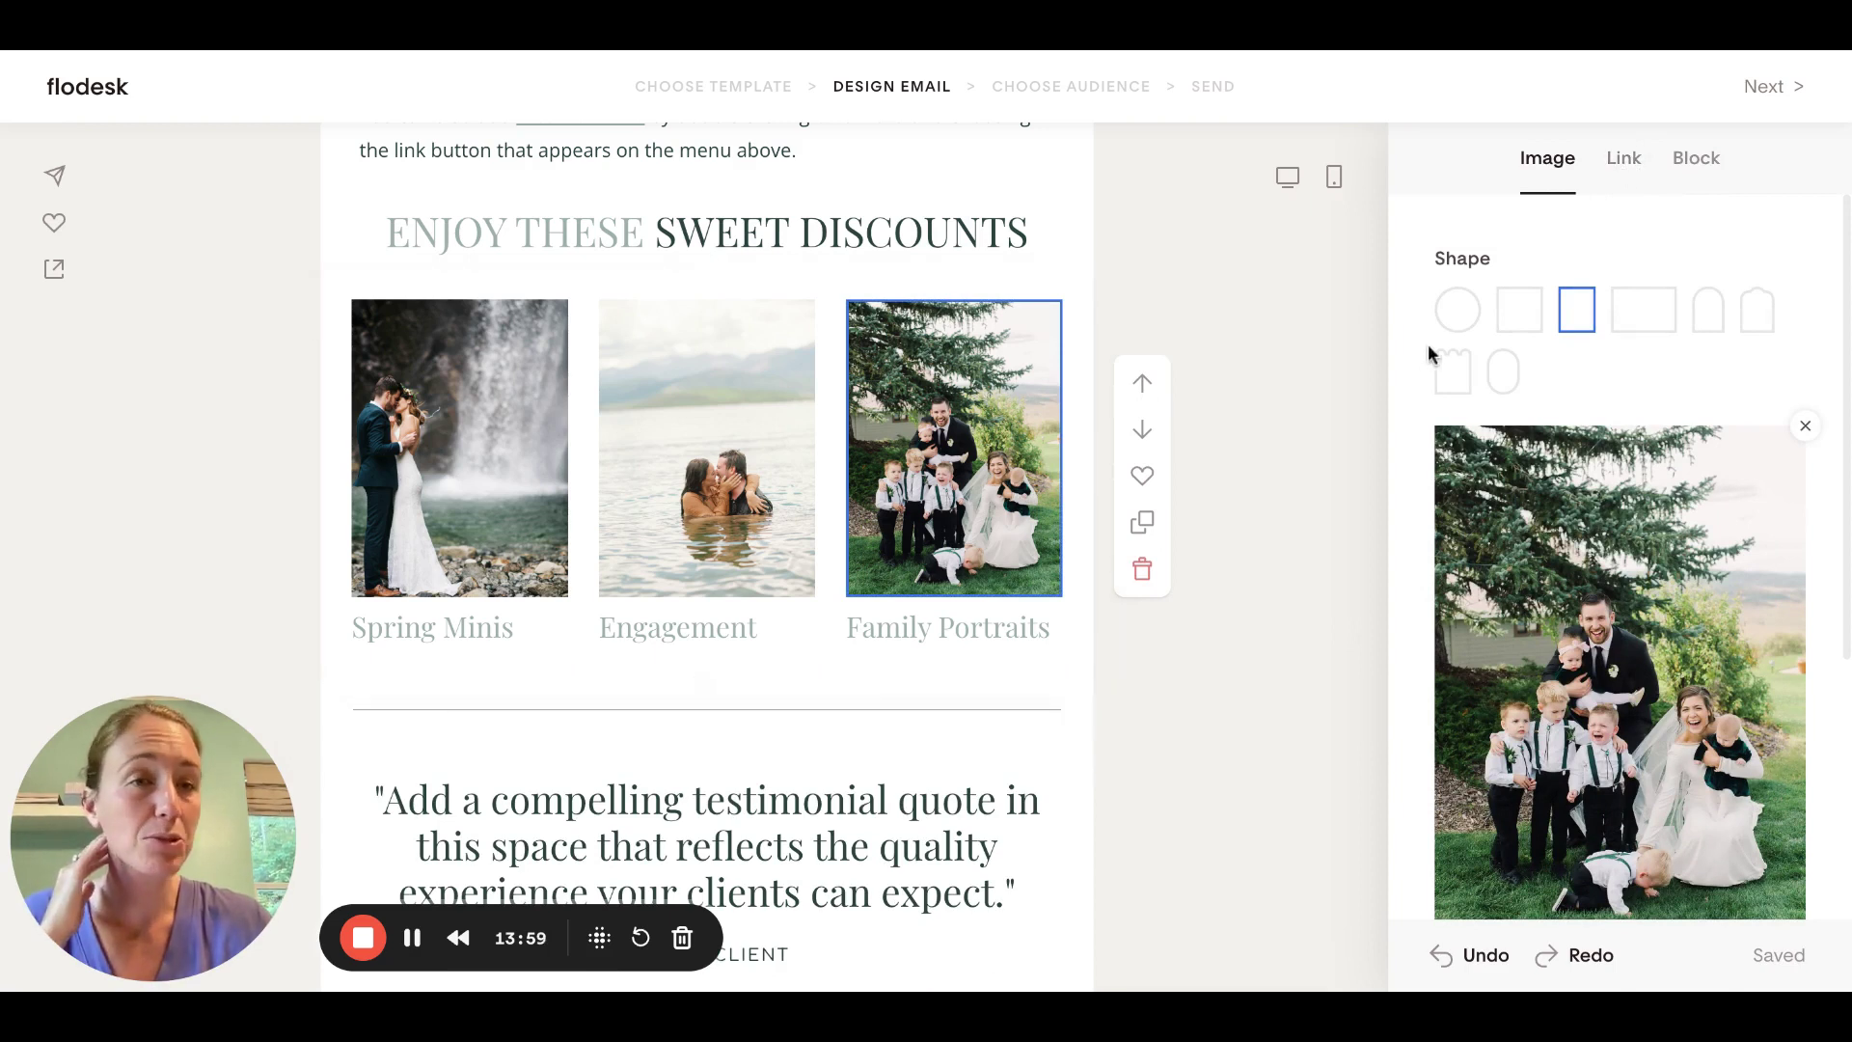
pyautogui.click(1710, 312)
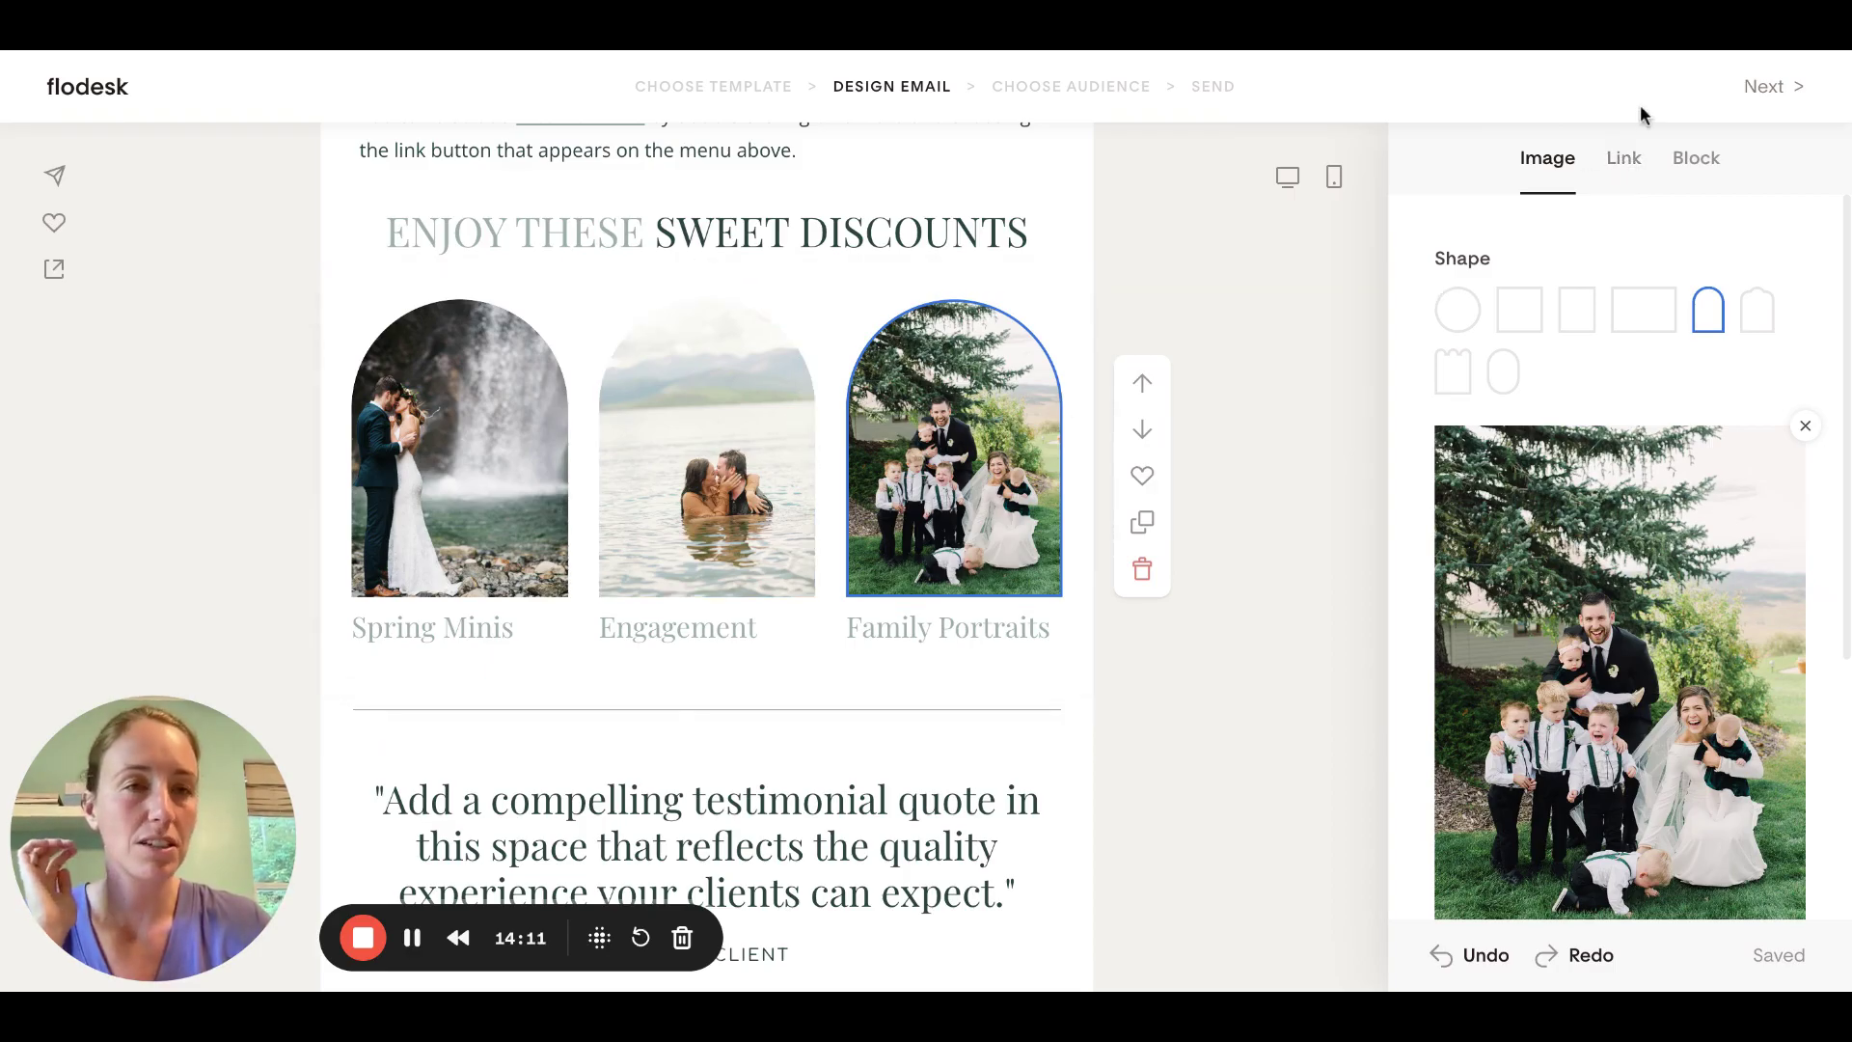
# Show the "Book Now" buttons again beneath the products in the ecommerce block
pyautogui.click(1044, 326)
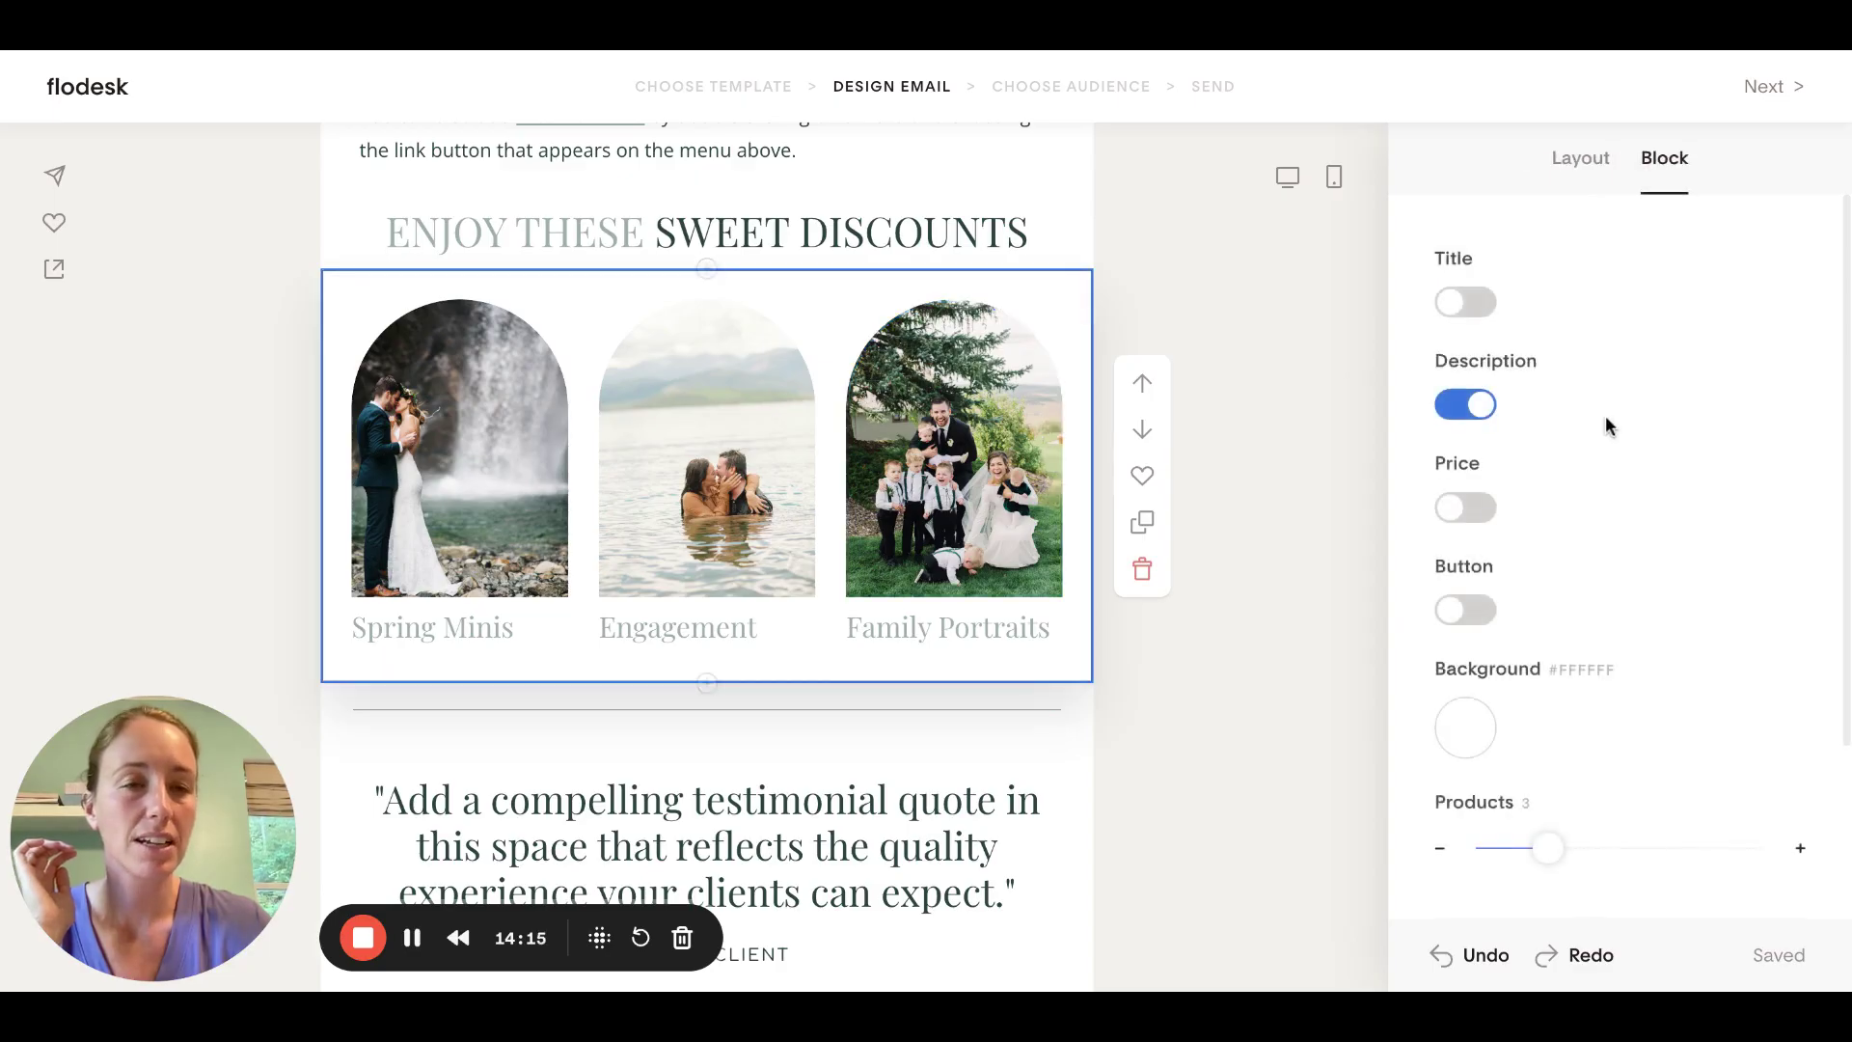
pyautogui.scroll(-3, 1607, 424)
pyautogui.scroll(2, 1608, 424)
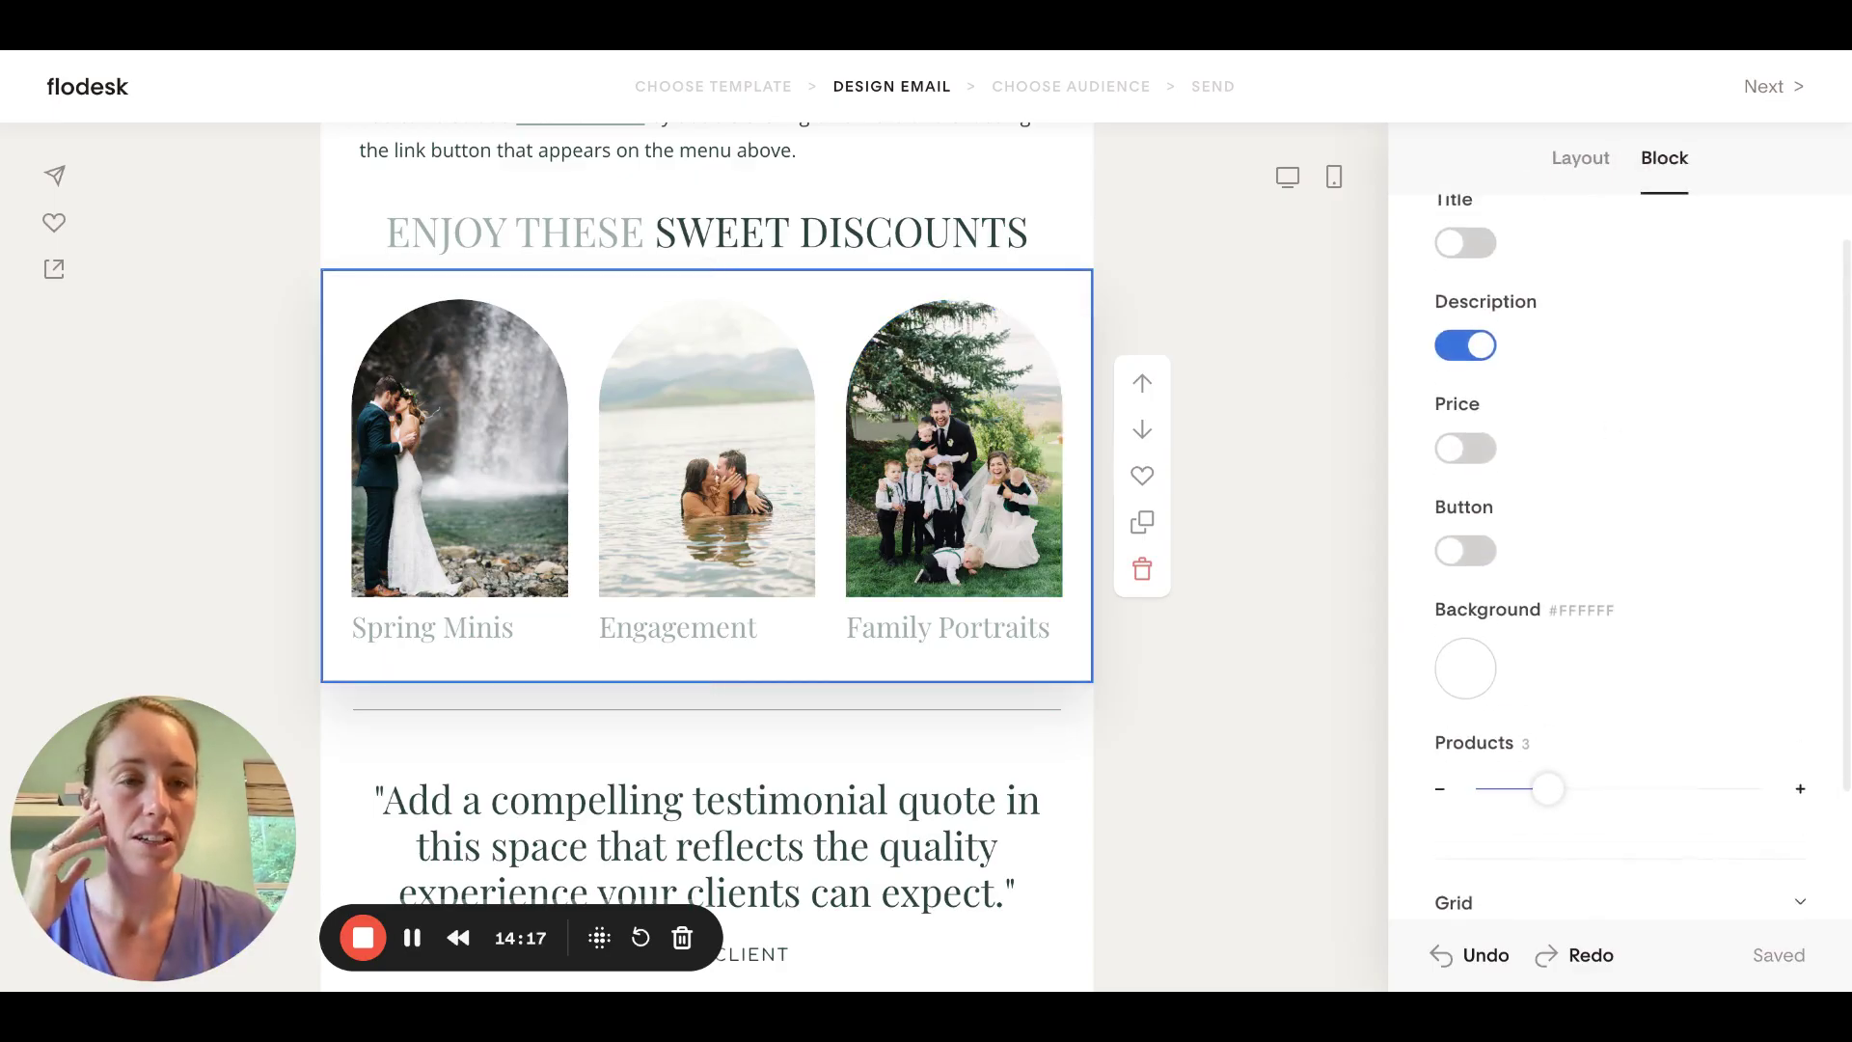
pyautogui.click(1457, 558)
# Try 2 and 3 products in the ecommerce block, set the count to 4, and open its grid options
pyautogui.scroll(-3, 1452, 574)
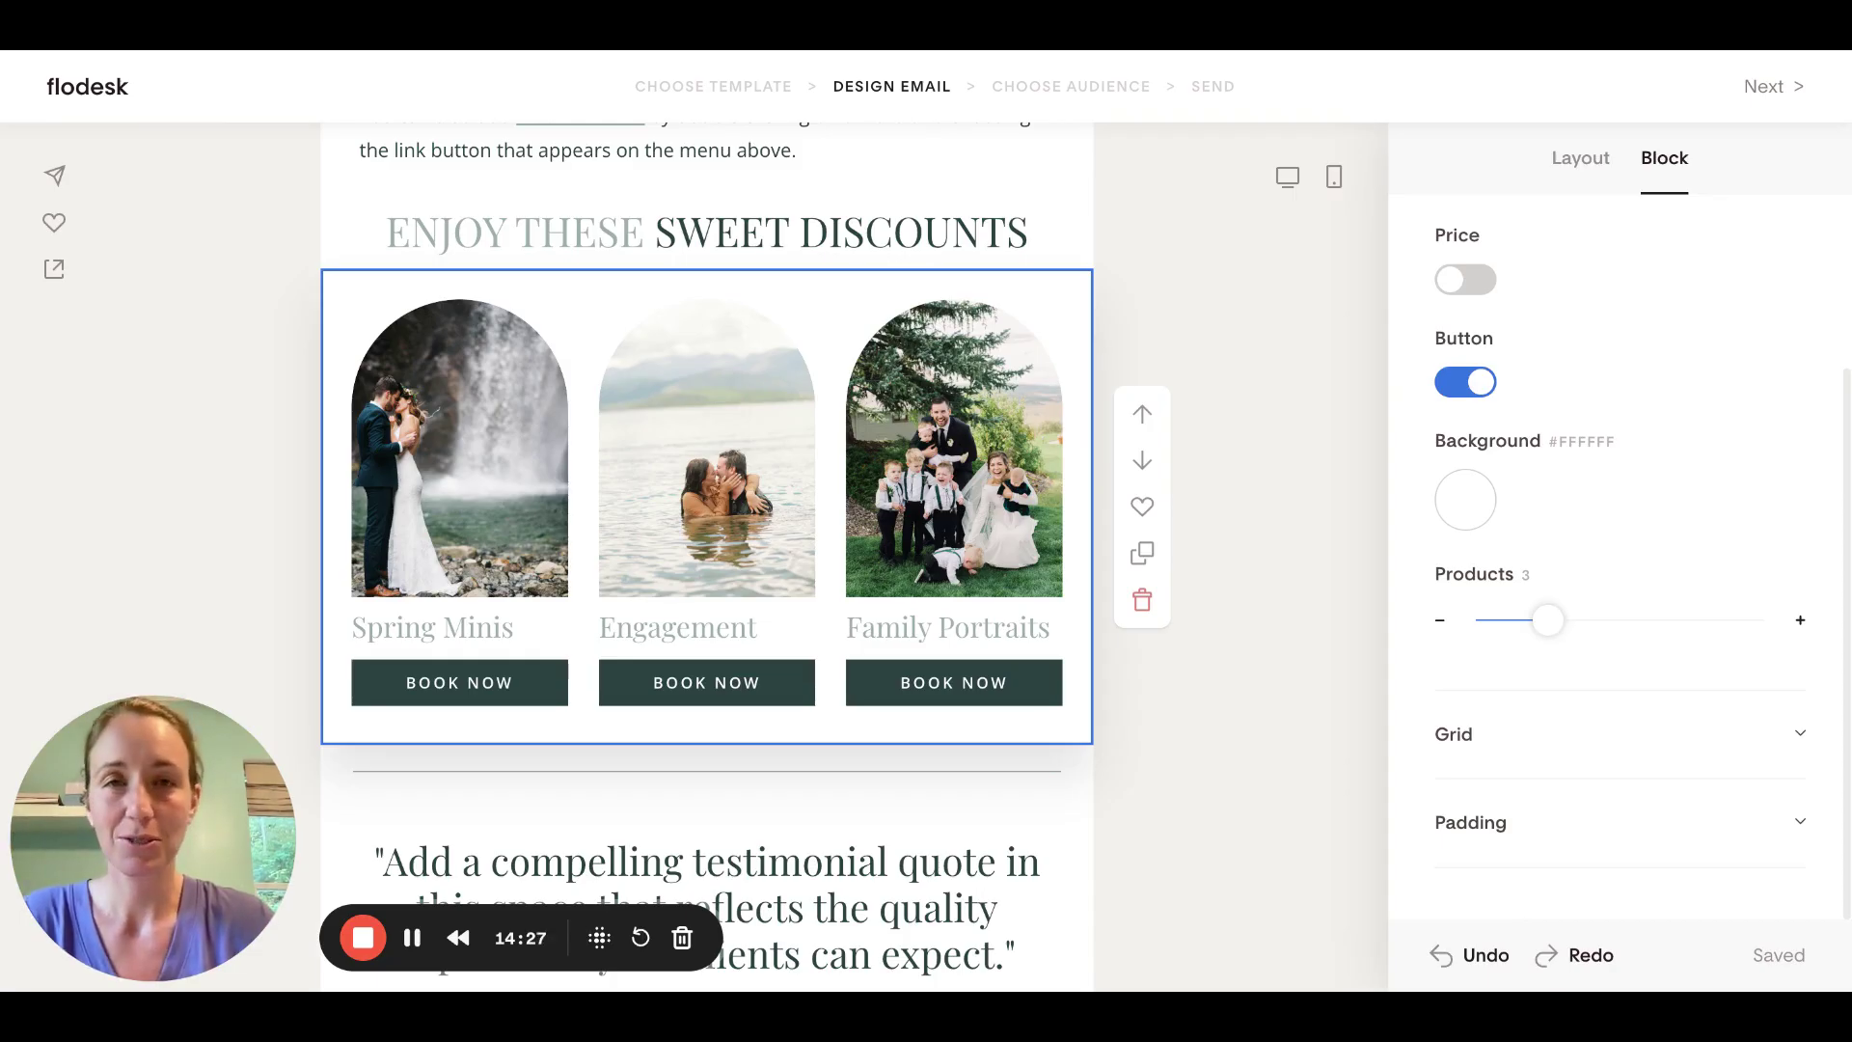
pyautogui.click(1440, 626)
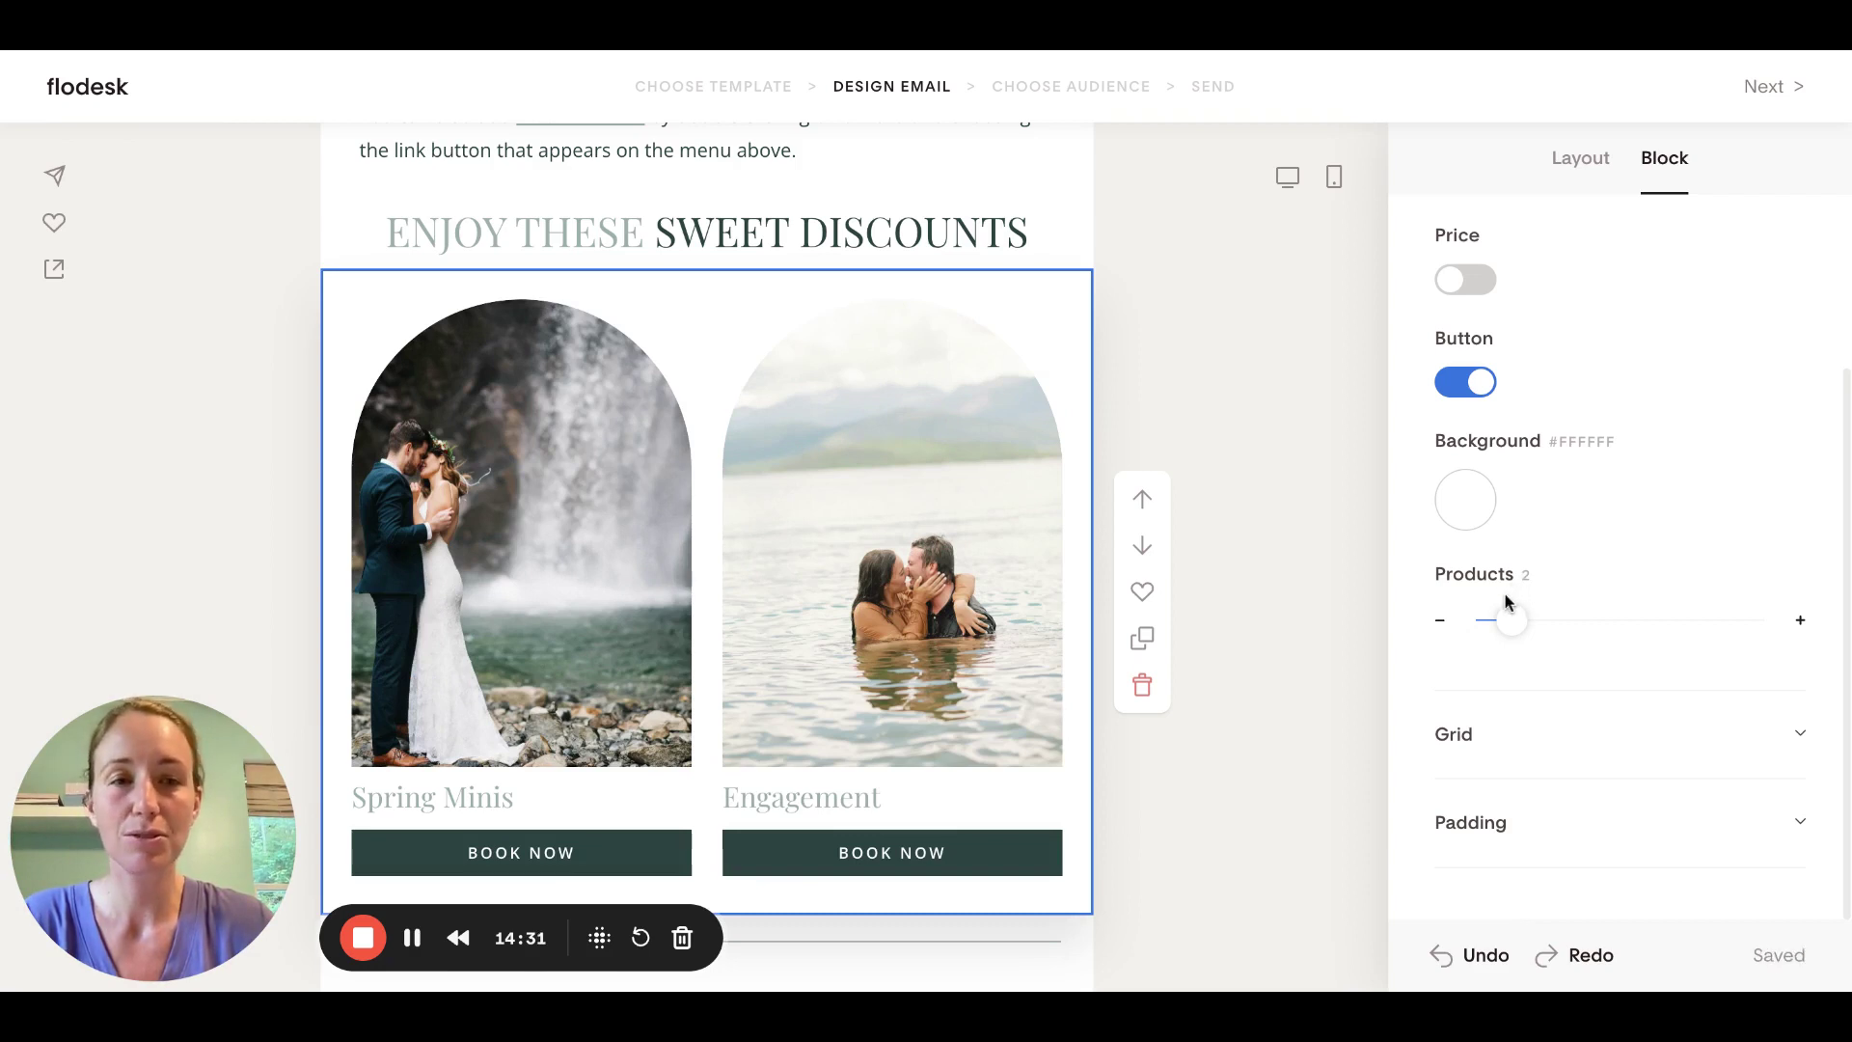
pyautogui.click(1805, 622)
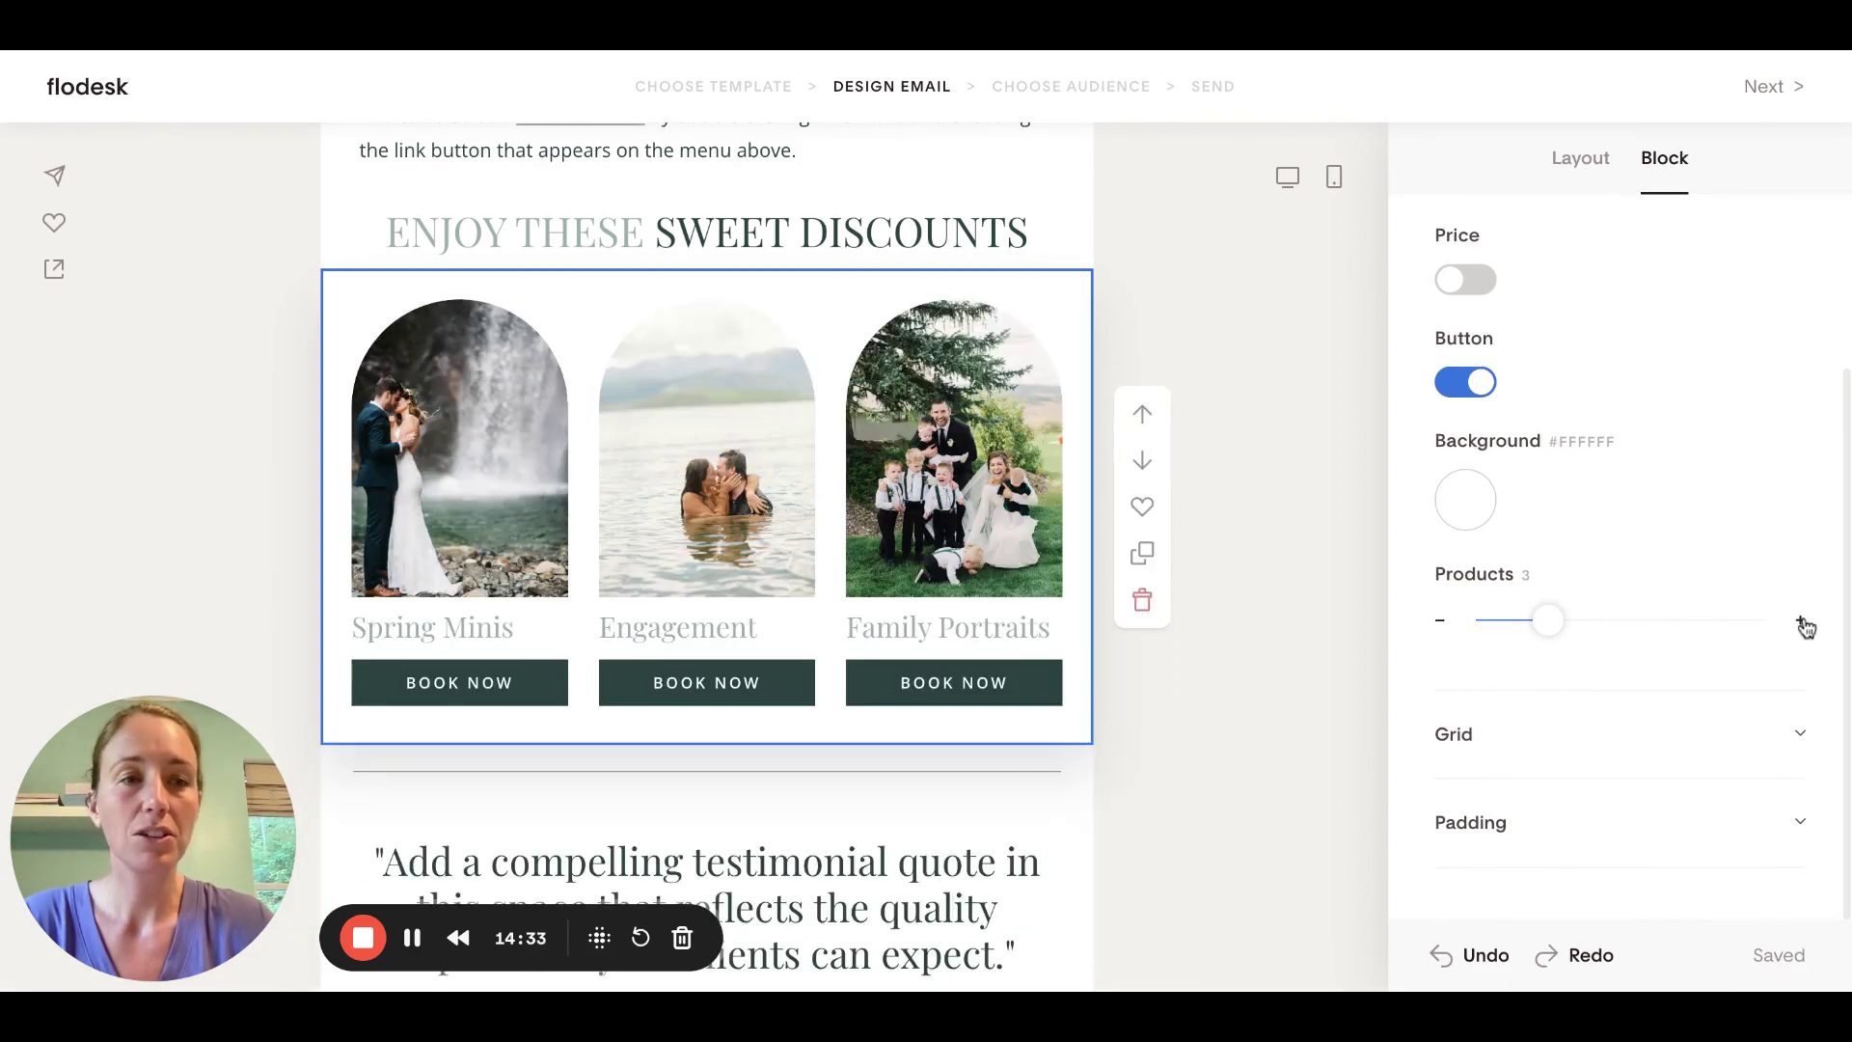
pyautogui.click(1805, 622)
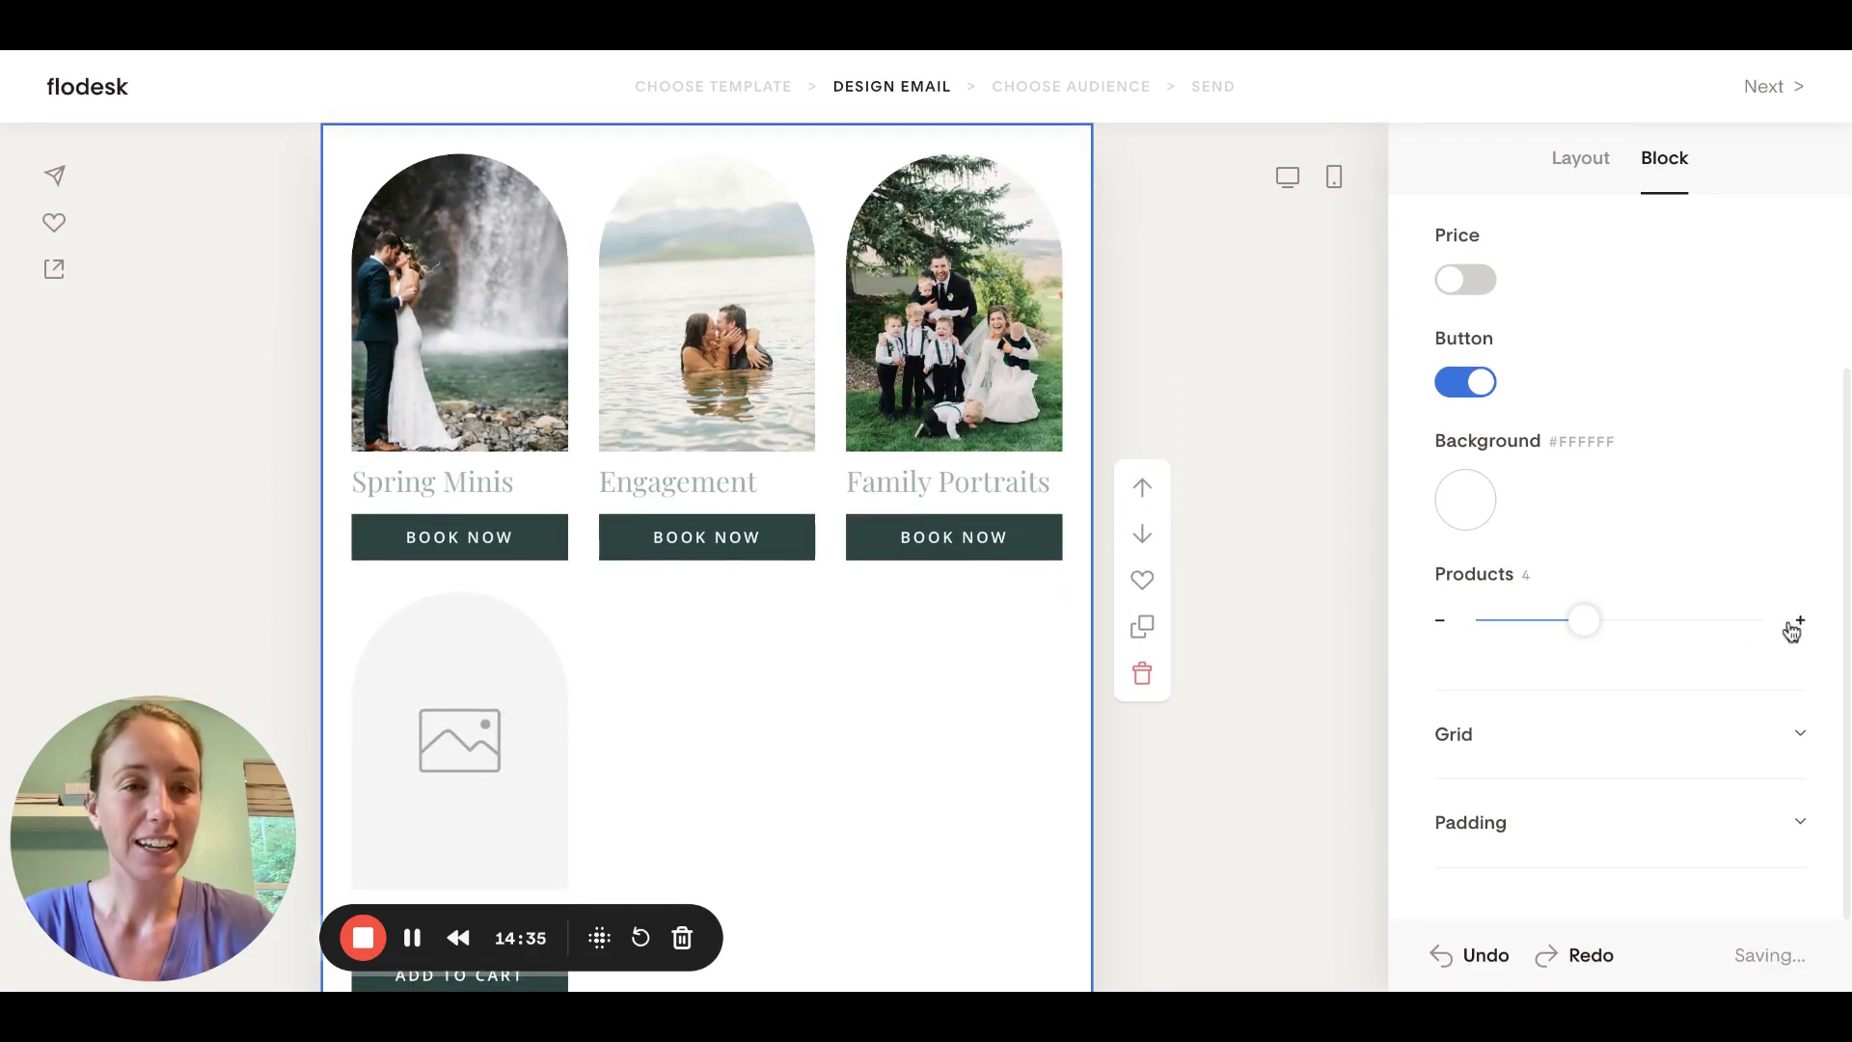
pyautogui.click(1503, 725)
pyautogui.scroll(-4, 1503, 725)
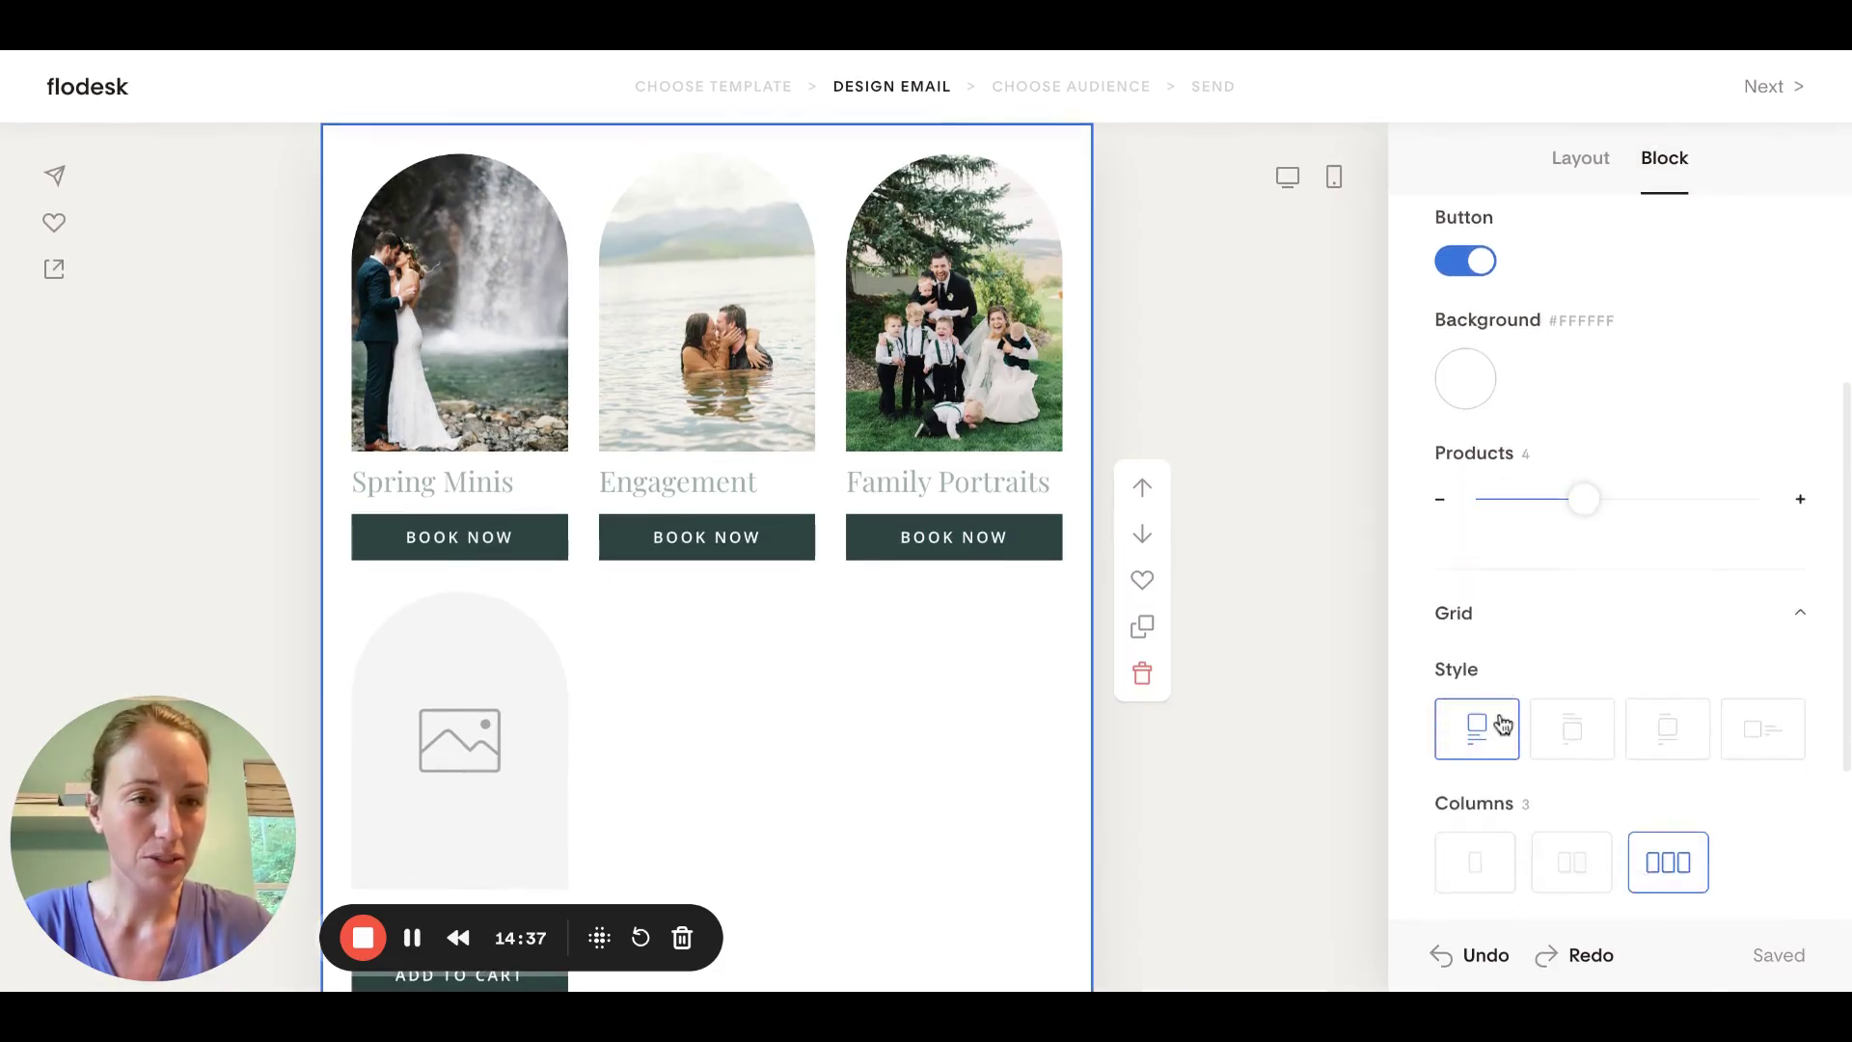
# Arrange the four products of the ecommerce block in a two-column grid and check the resulting rows
pyautogui.scroll(1, 1544, 723)
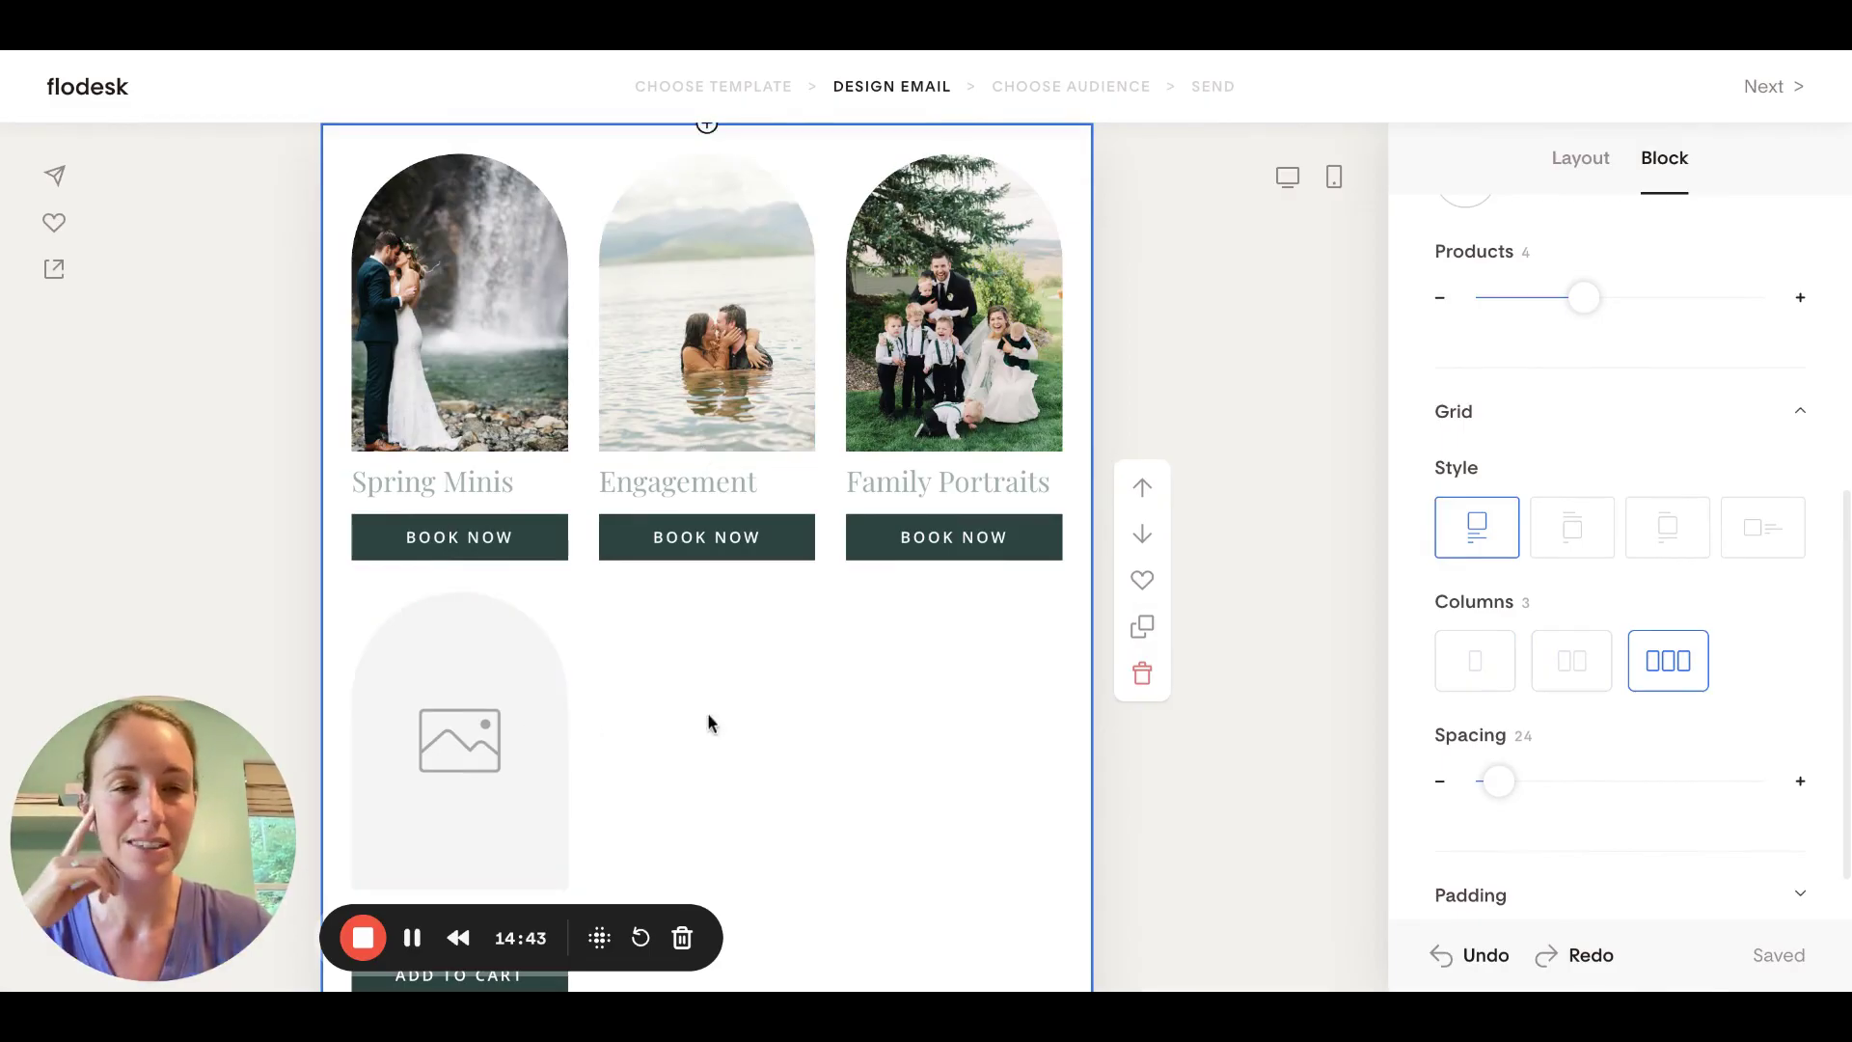
pyautogui.click(1568, 680)
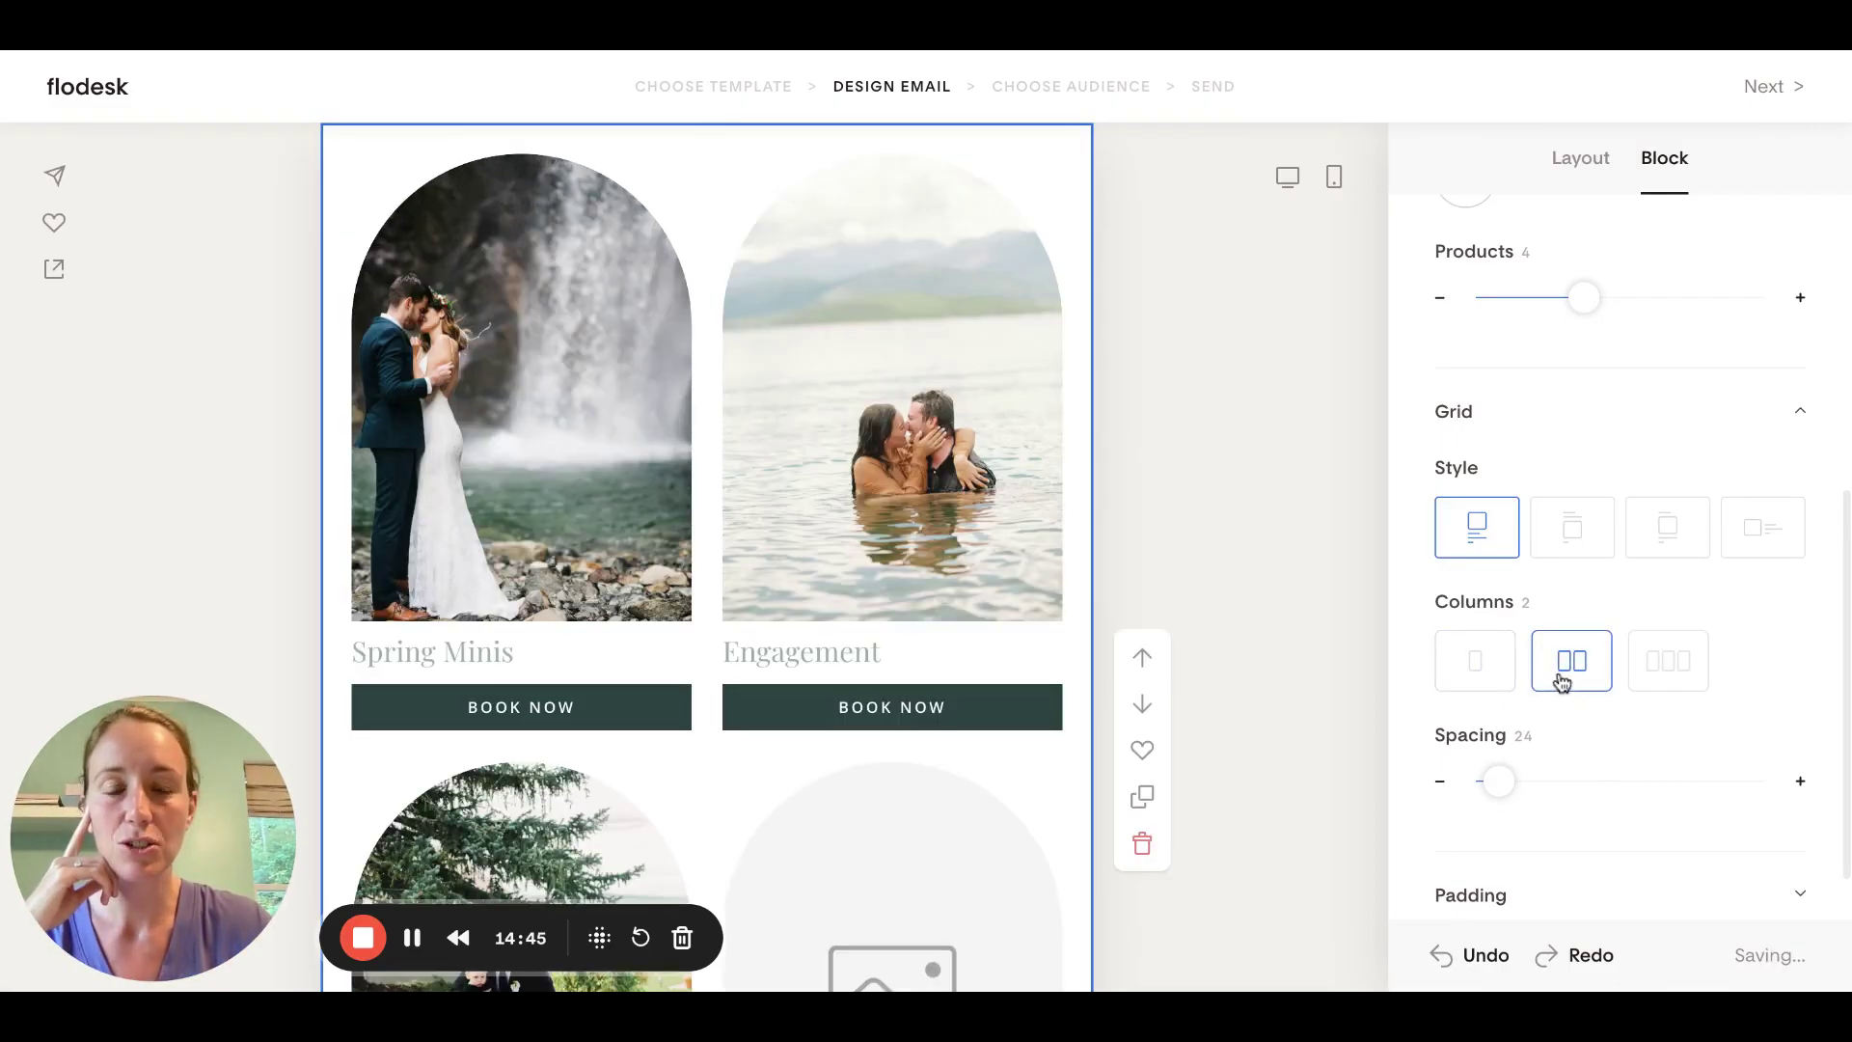
pyautogui.scroll(2, 1069, 464)
pyautogui.scroll(-6, 1069, 464)
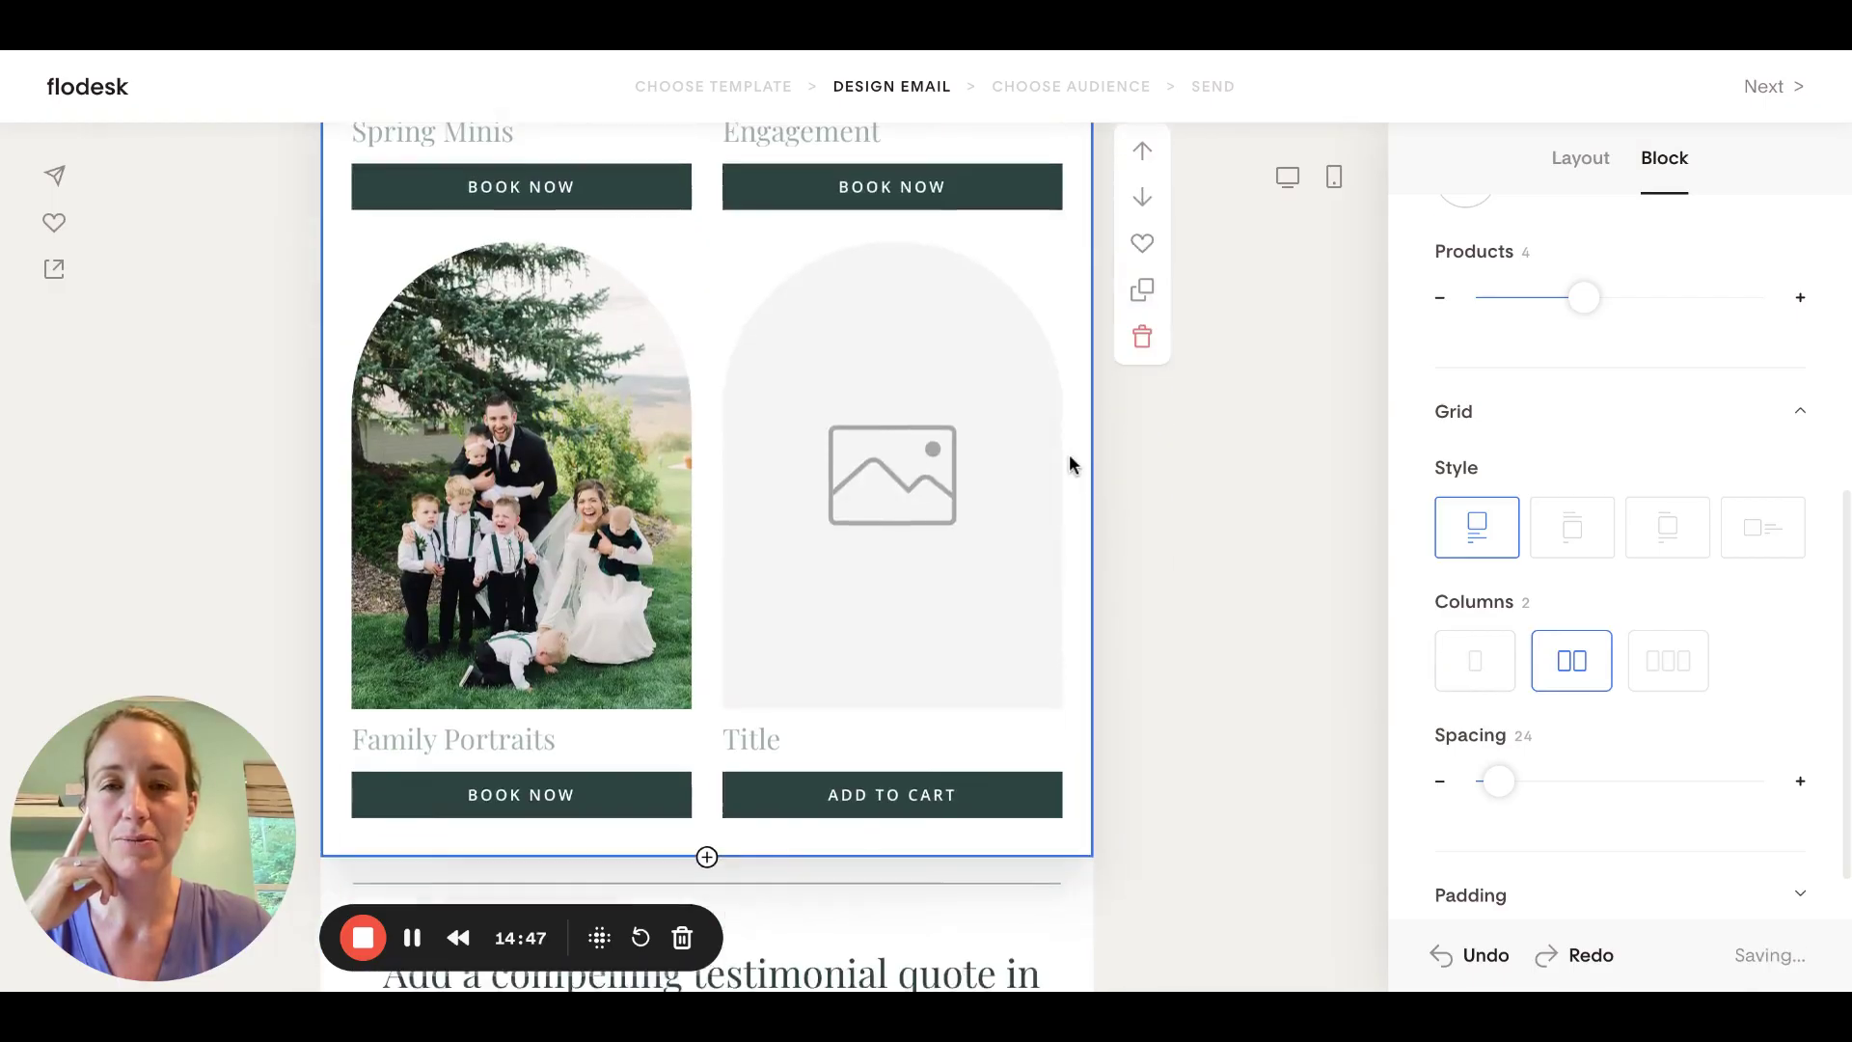
pyautogui.scroll(3, 710, 557)
pyautogui.scroll(-1, 708, 559)
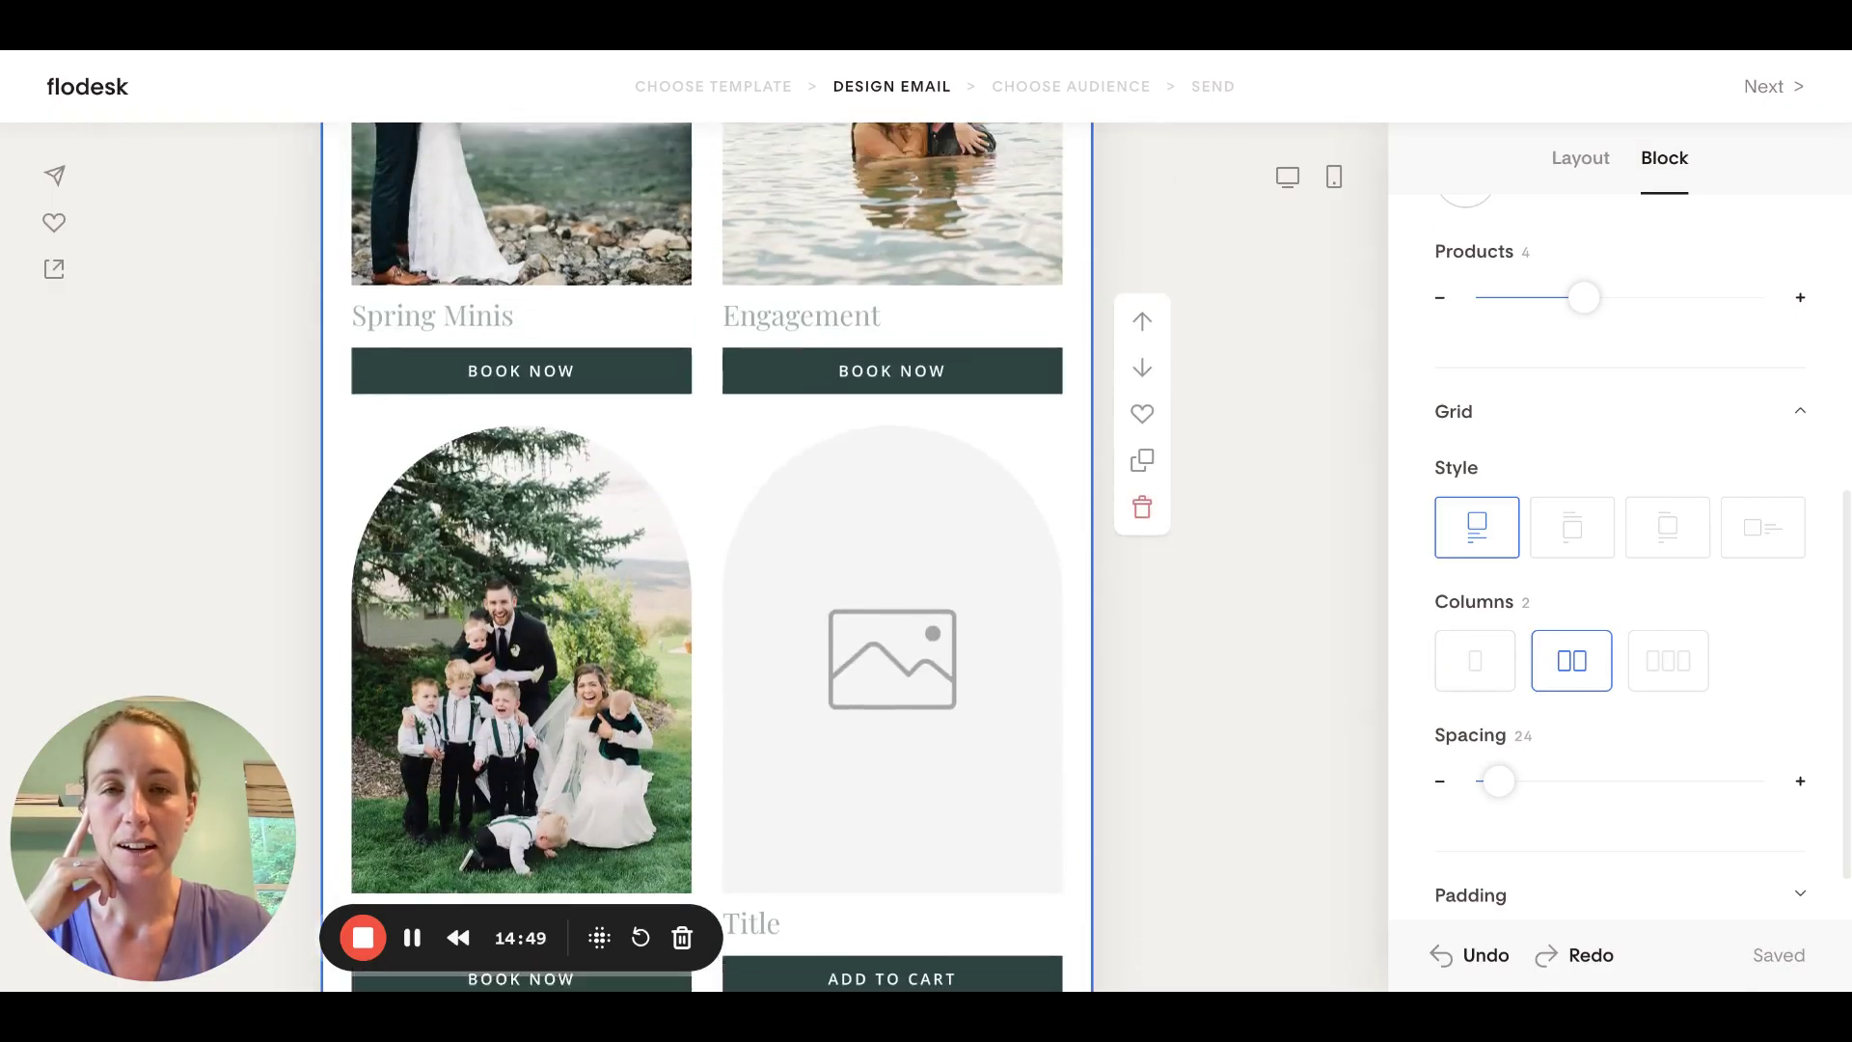
# Insert a new layout block between the offer details text and the "Enjoy These Sweet Discounts" heading
pyautogui.scroll(5, 708, 560)
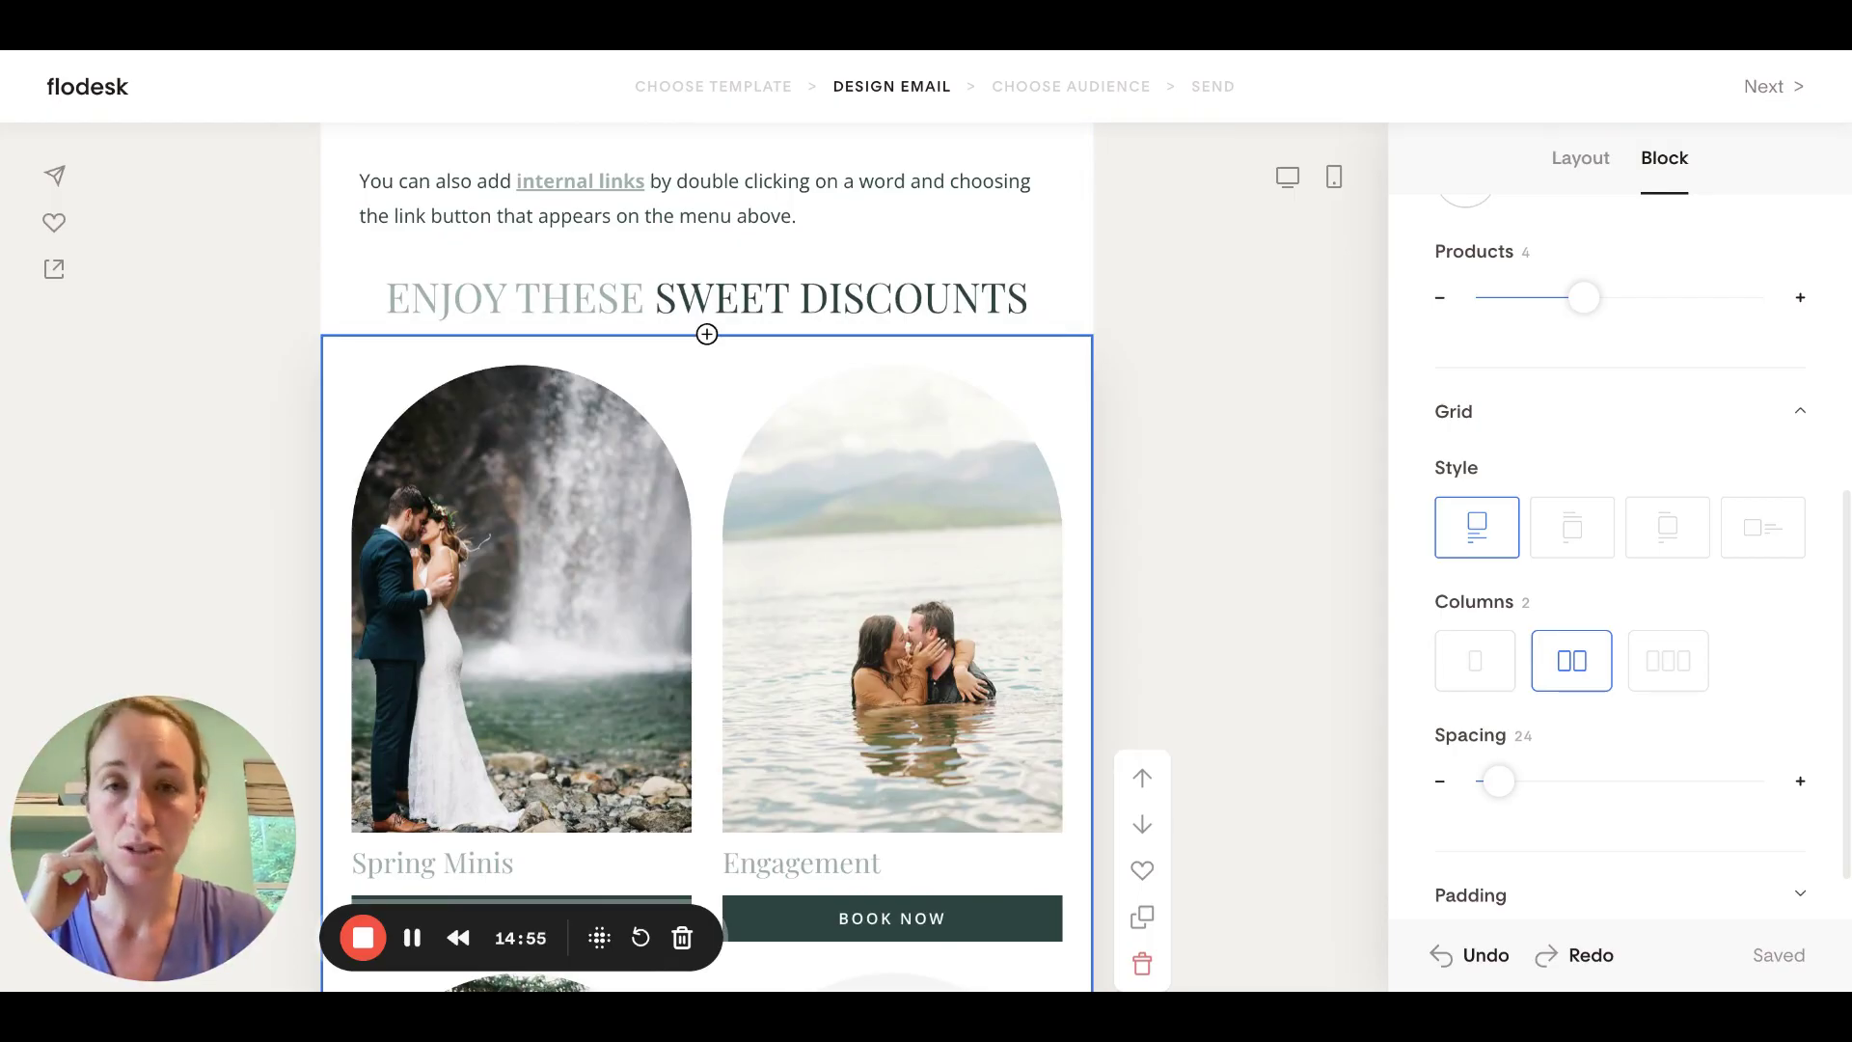
pyautogui.scroll(5, 707, 559)
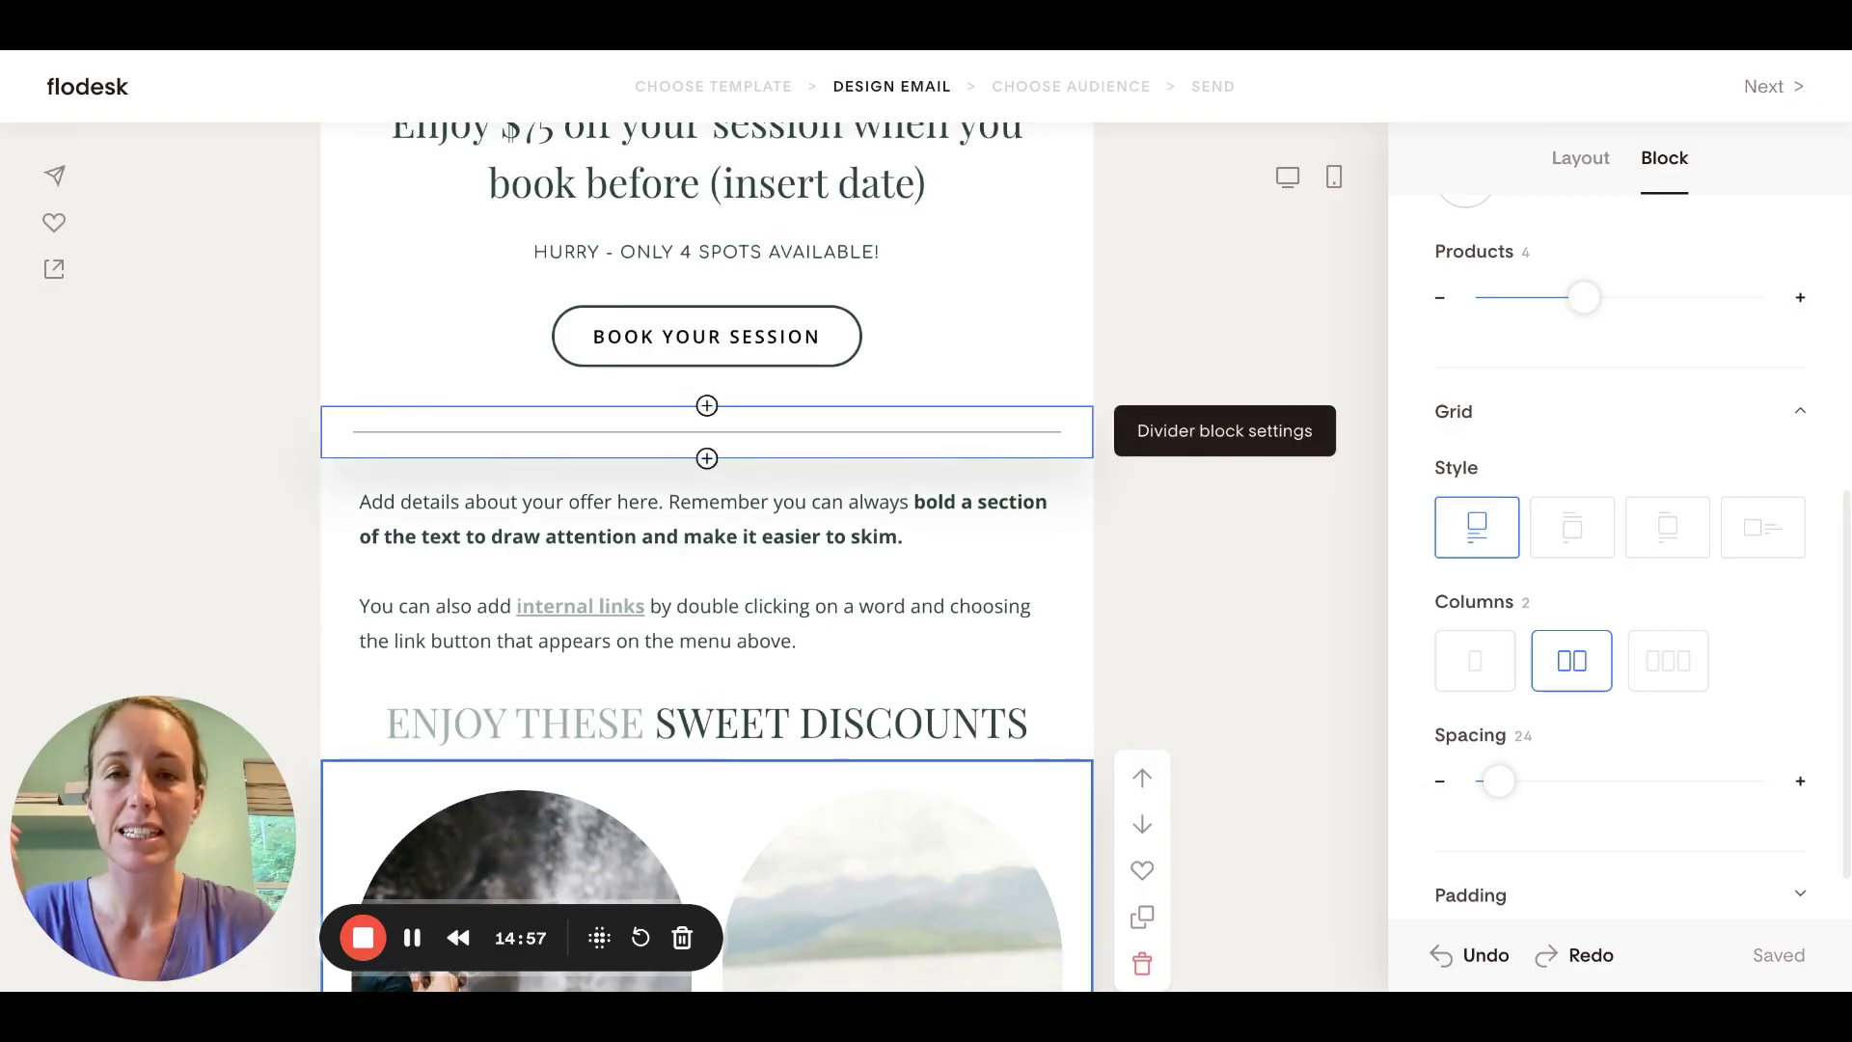
pyautogui.scroll(-3, 708, 482)
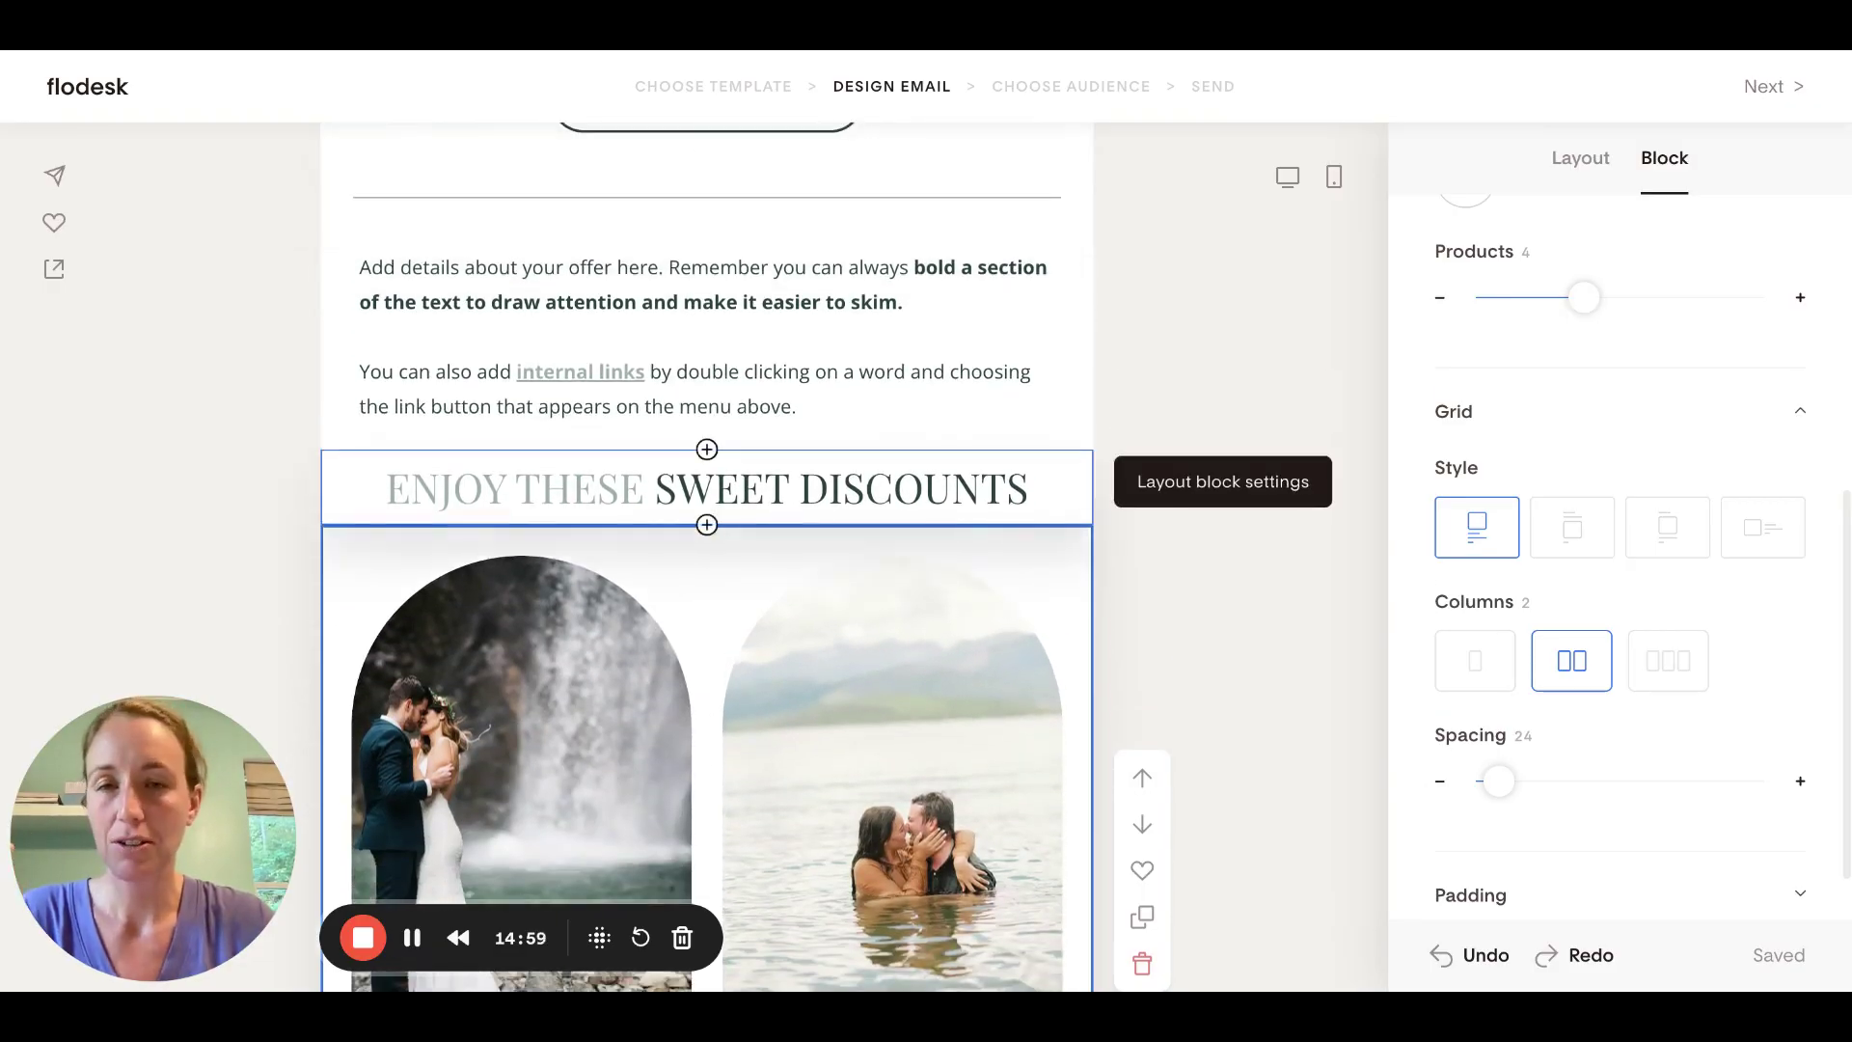
pyautogui.scroll(1, 708, 482)
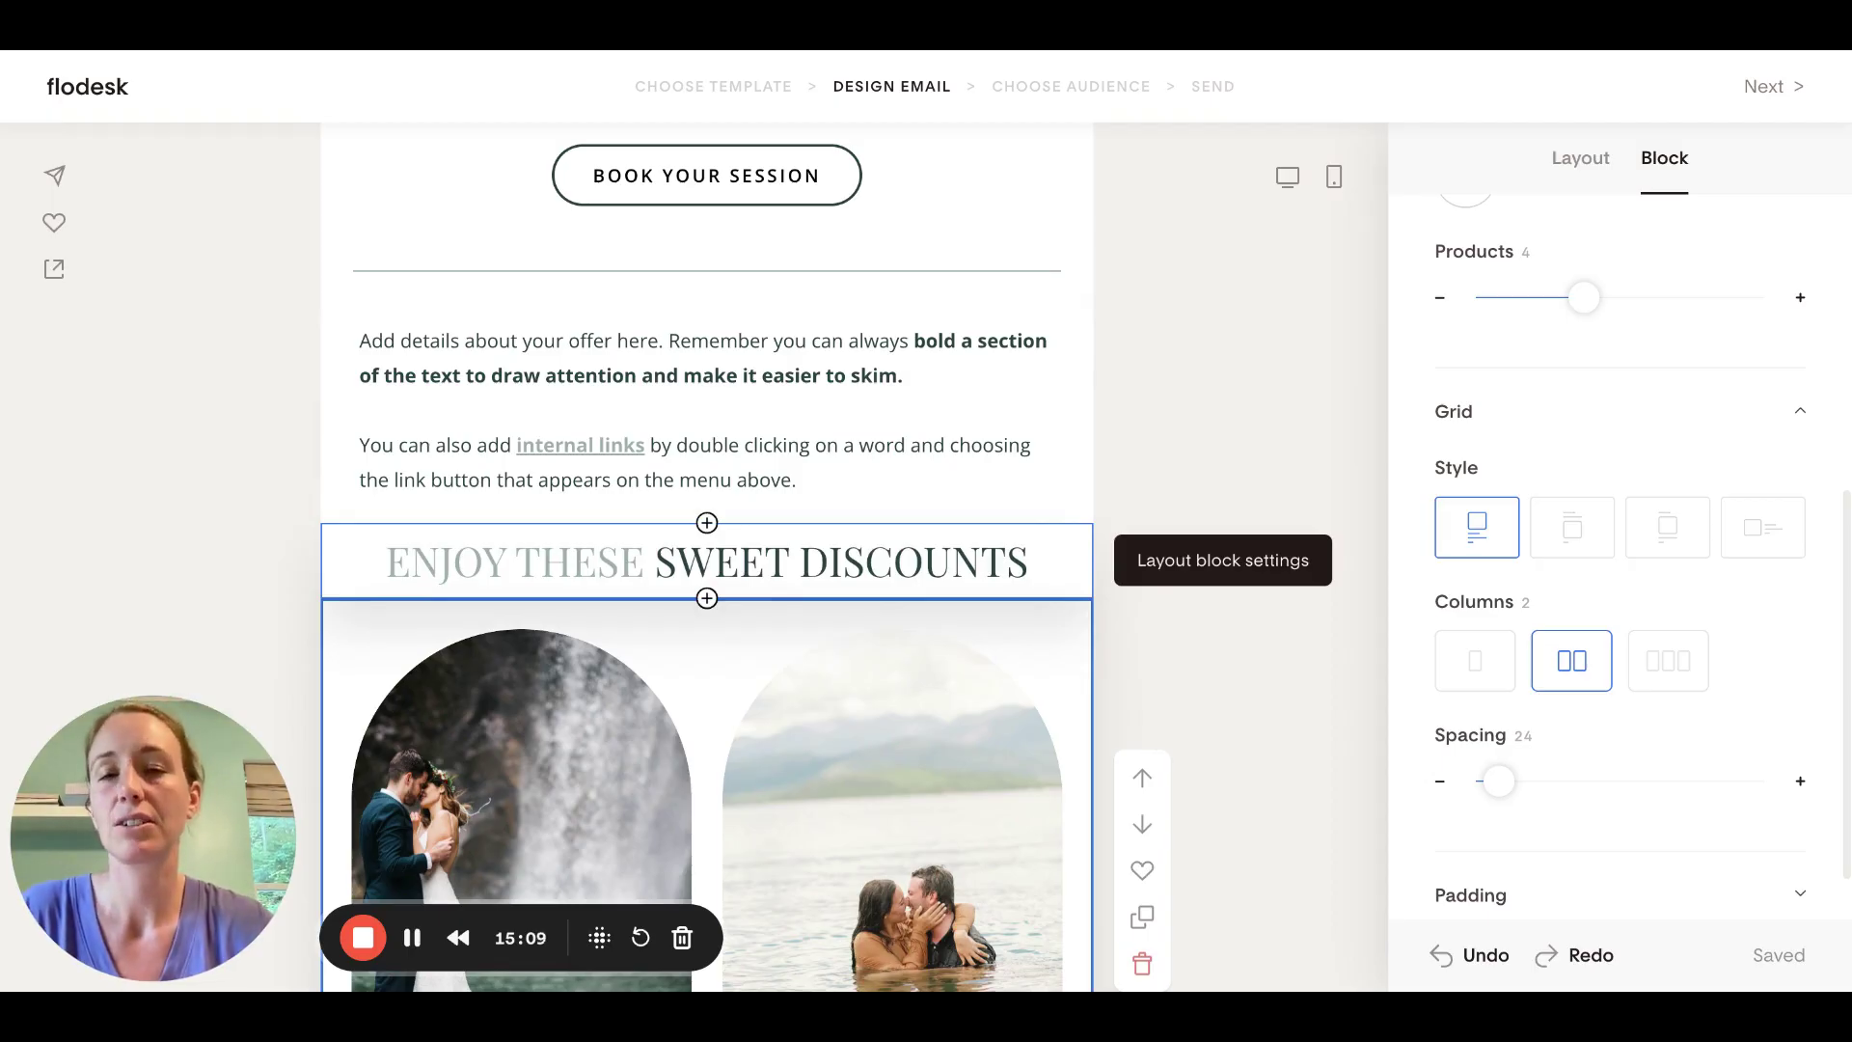
pyautogui.scroll(-2, 708, 532)
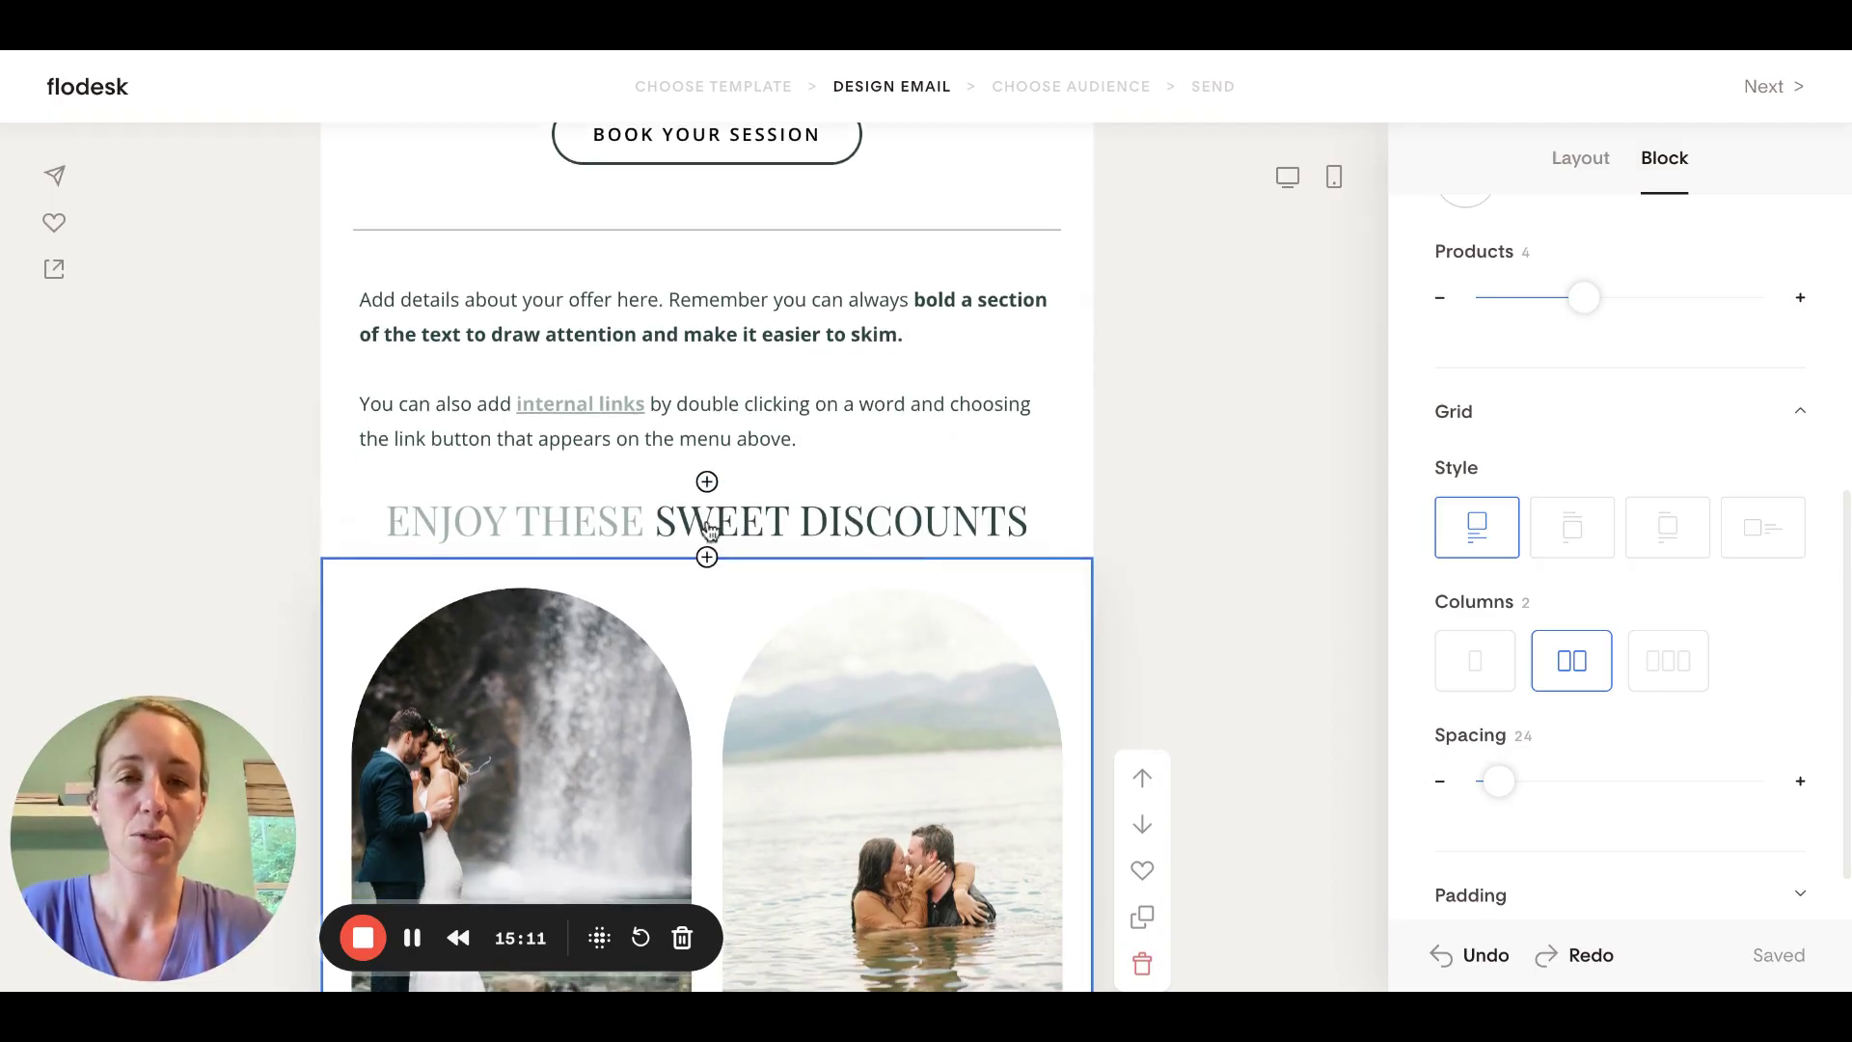
pyautogui.scroll(-3, 709, 529)
pyautogui.scroll(3, 710, 483)
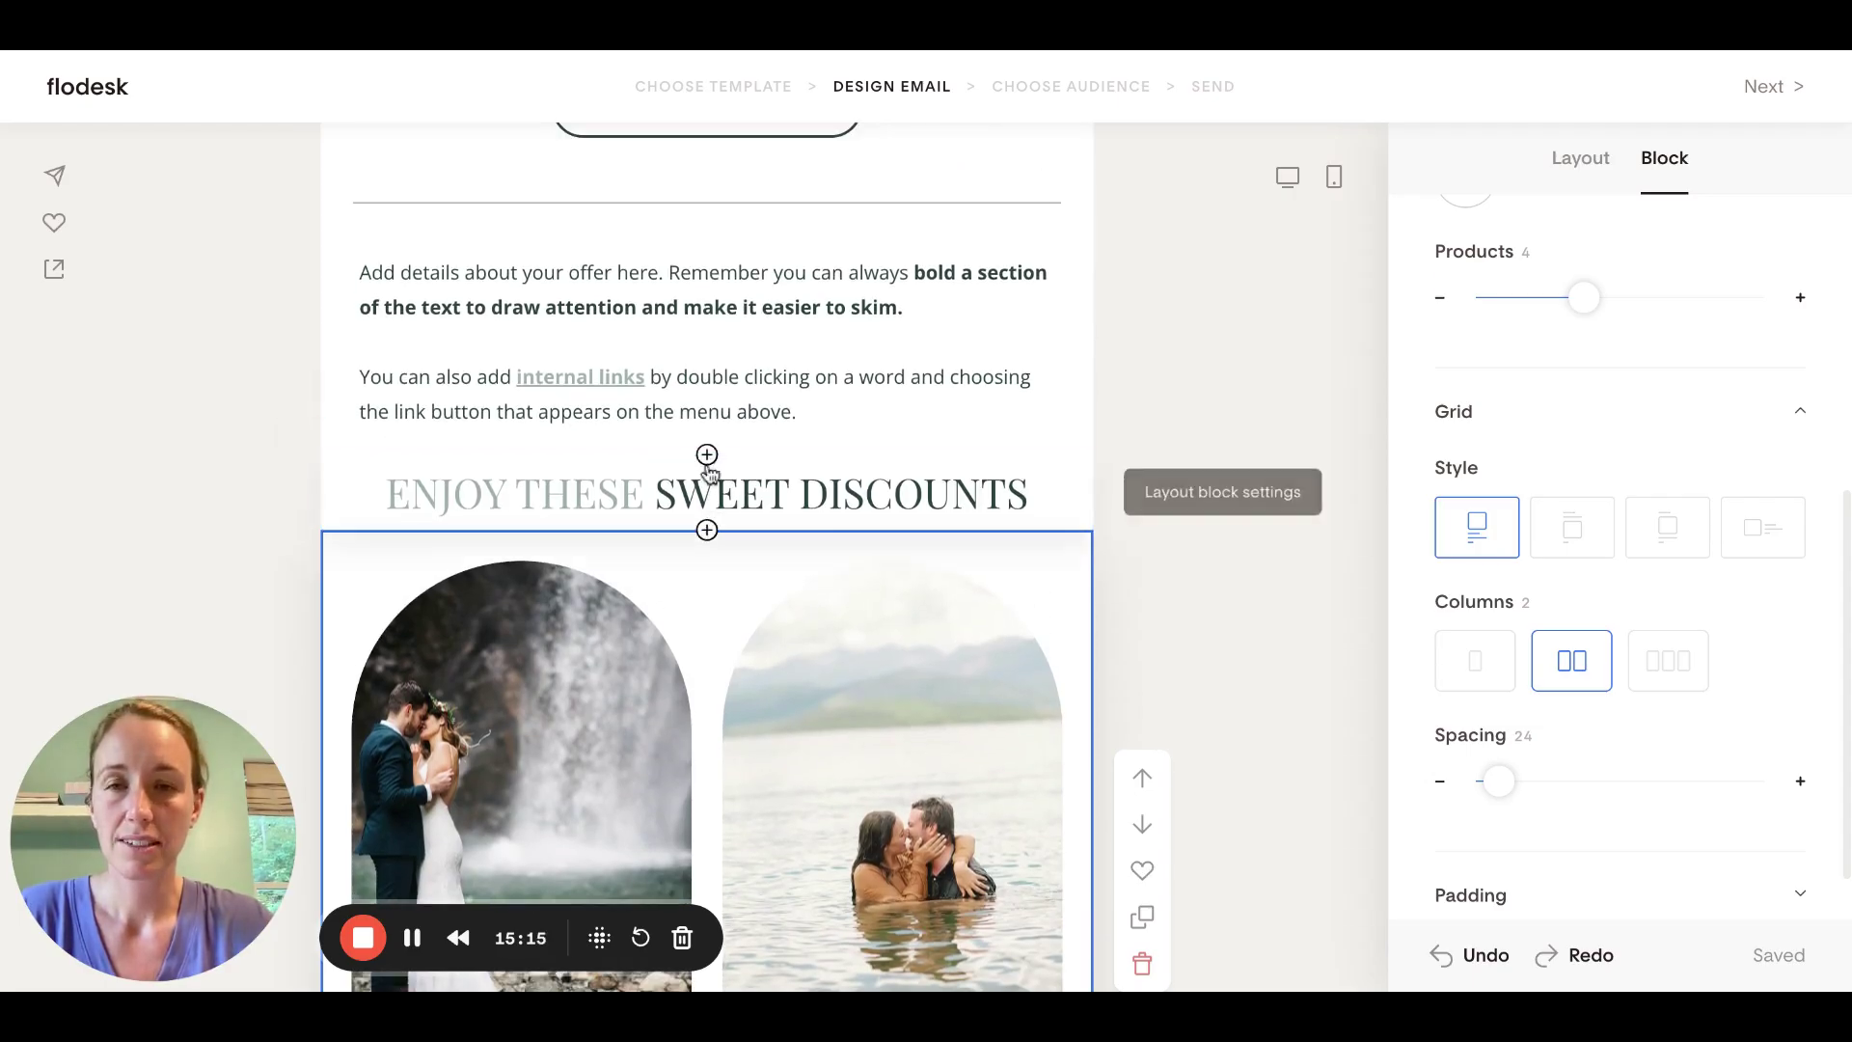
pyautogui.click(707, 454)
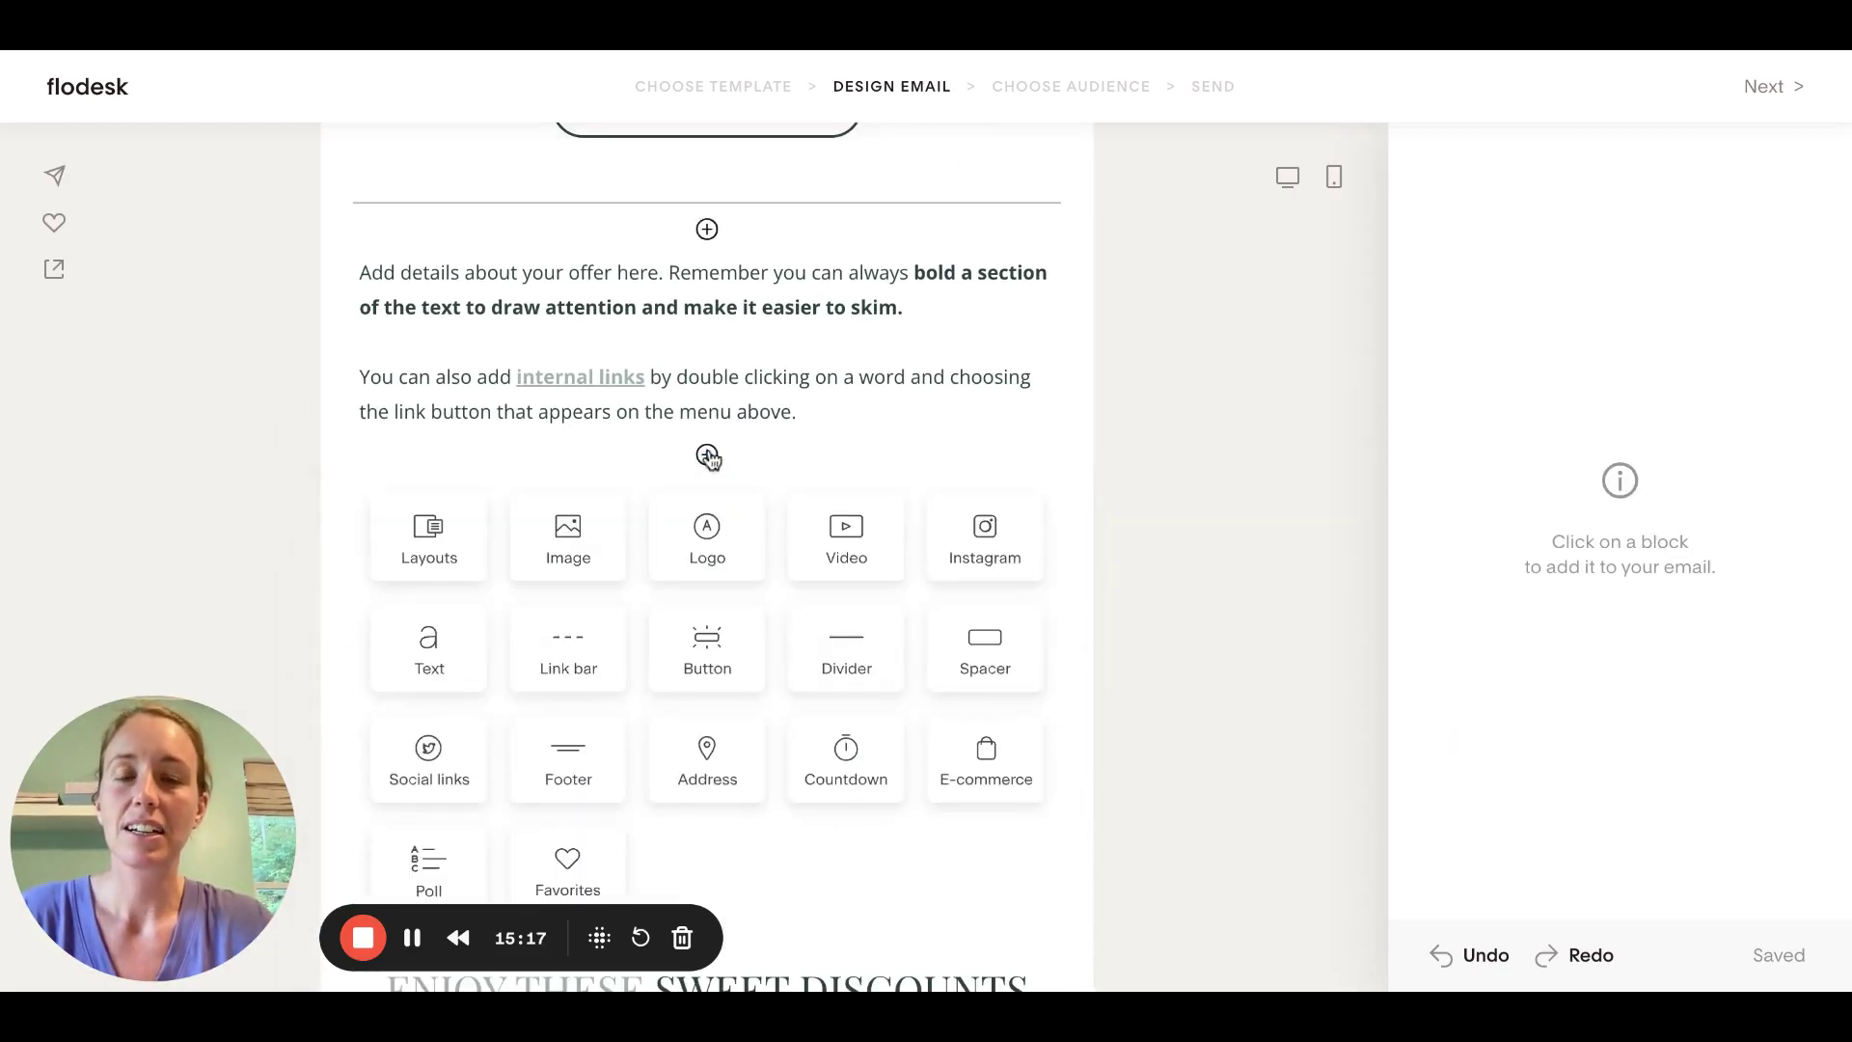
pyautogui.scroll(-3, 785, 467)
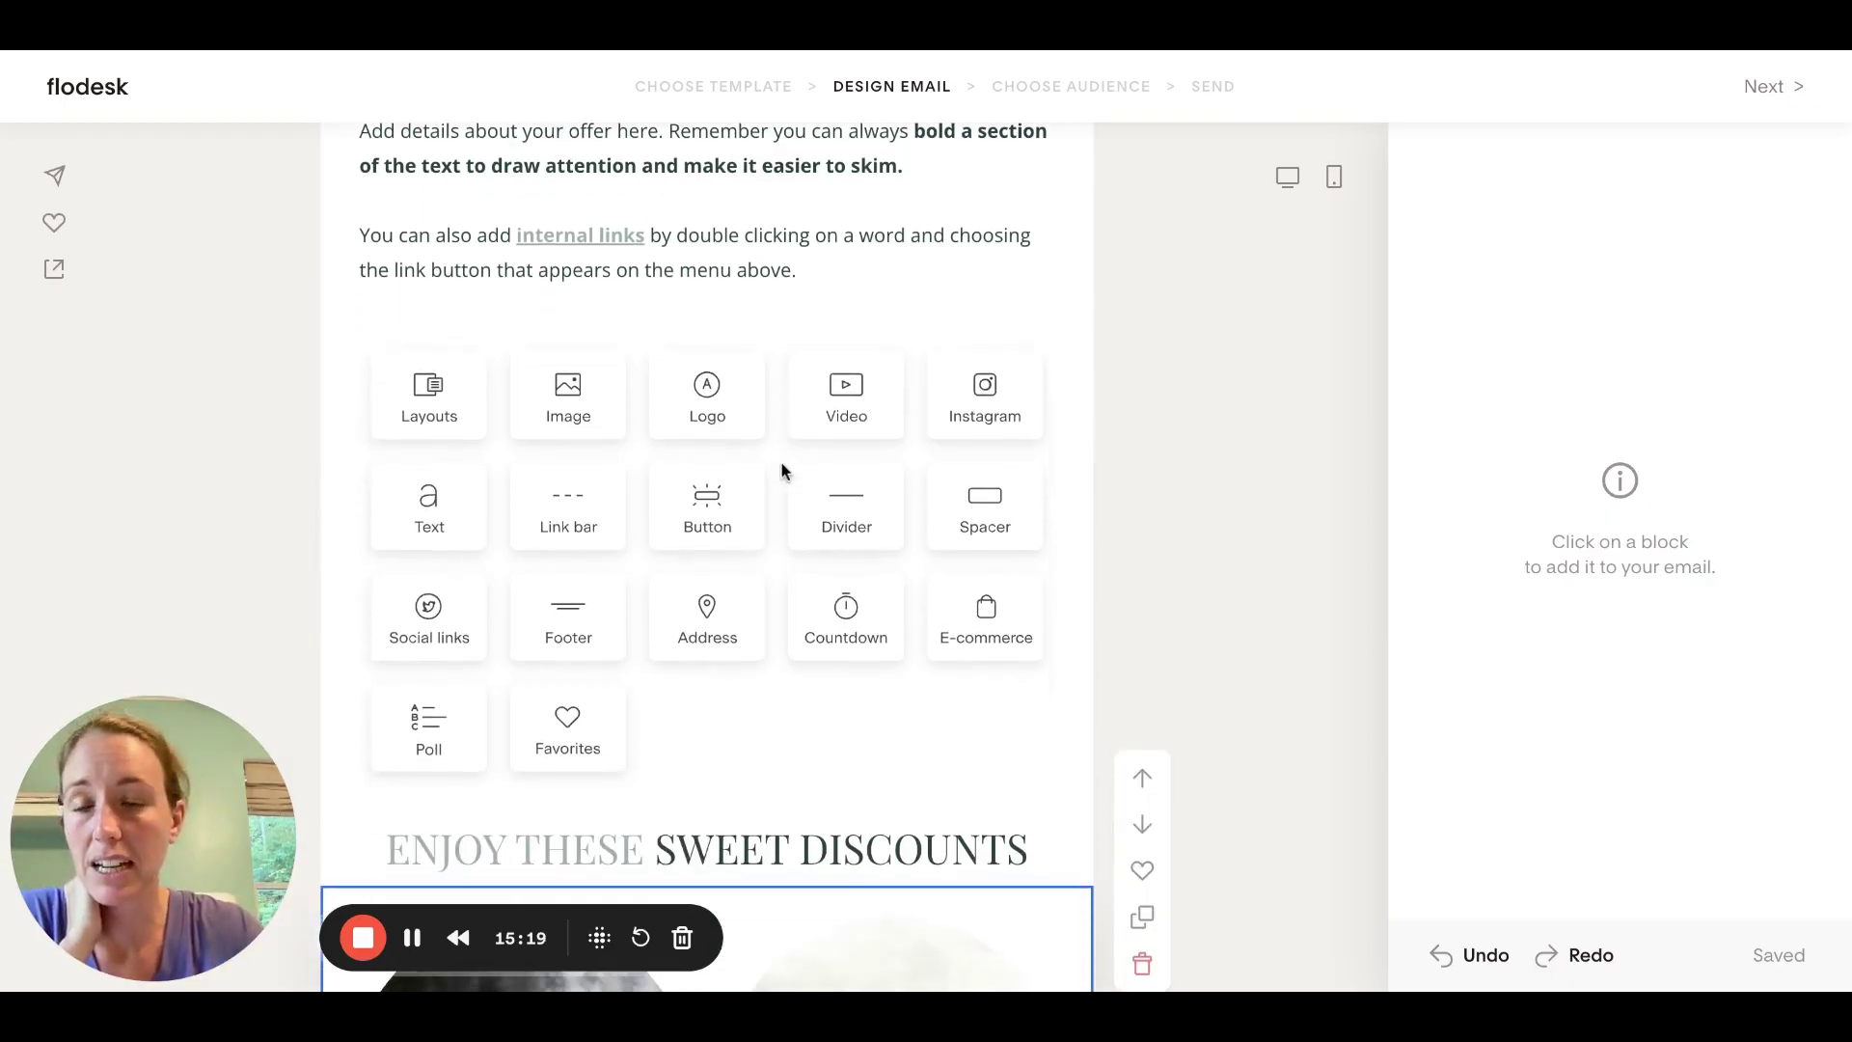
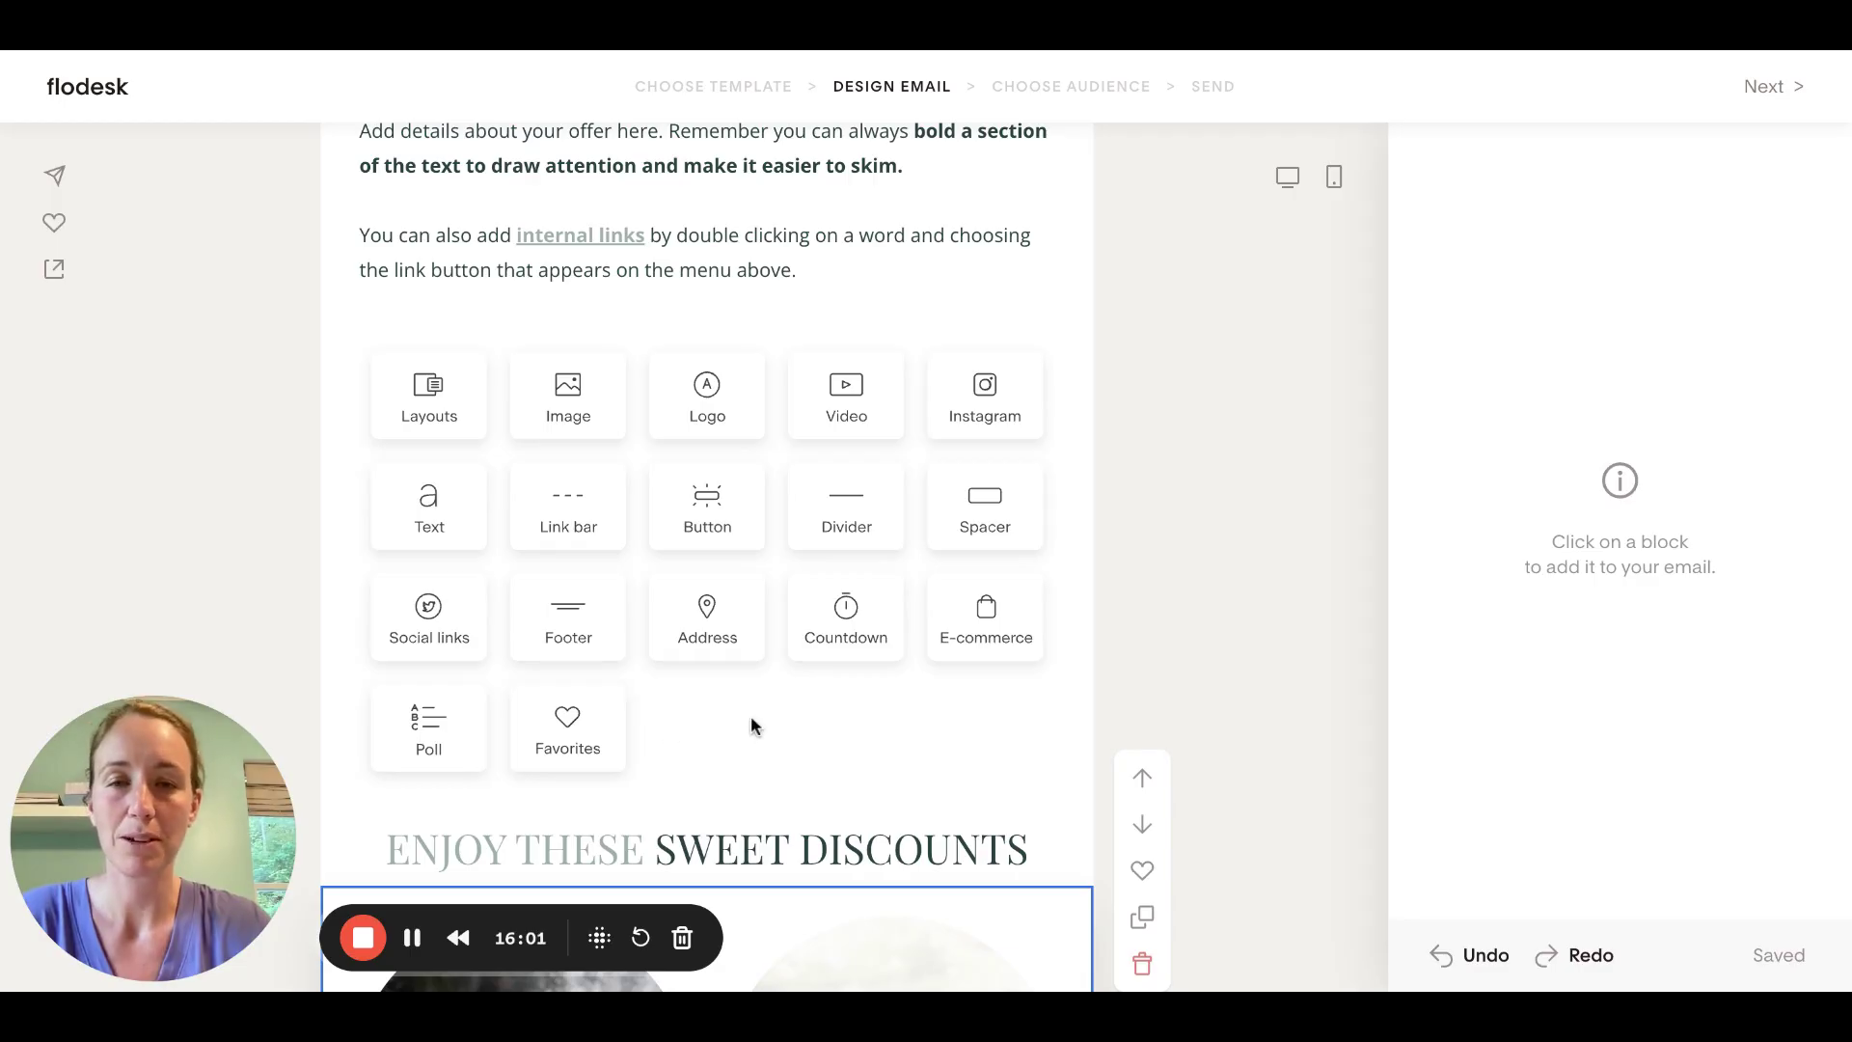
pyautogui.click(431, 415)
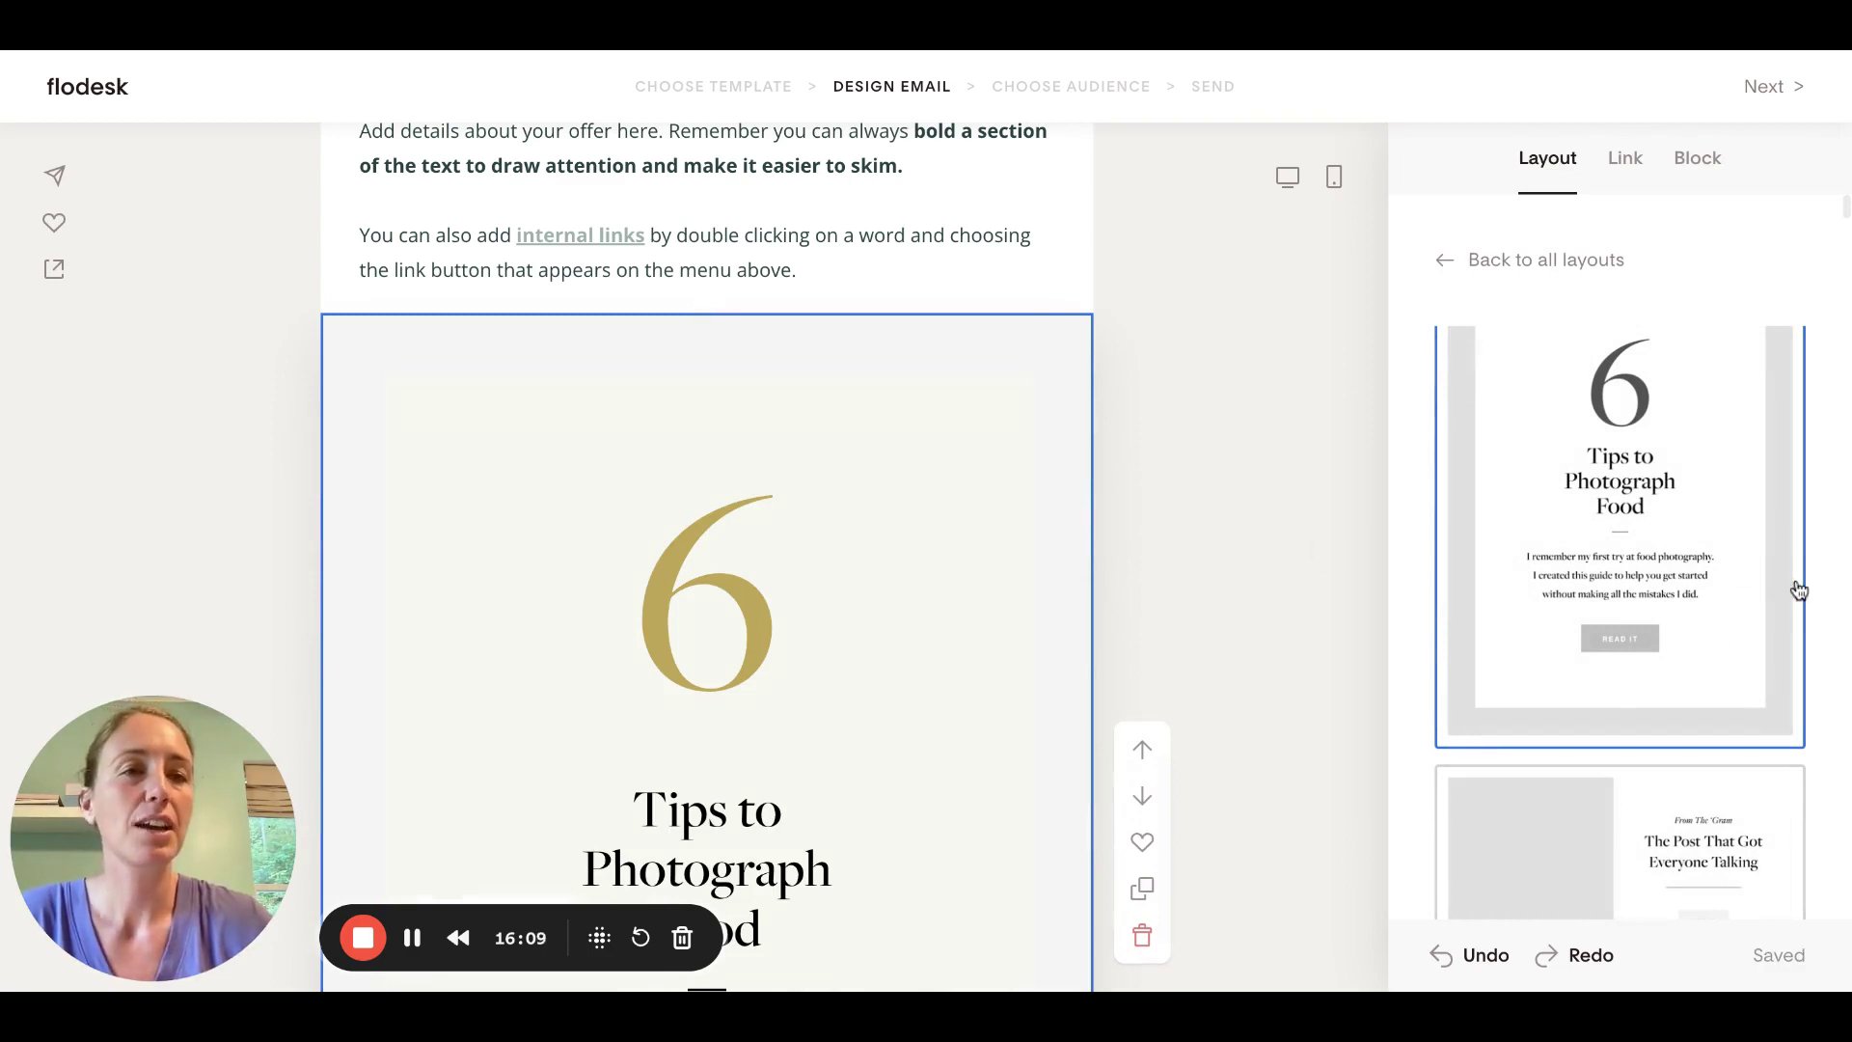
# Try the "The Post That Got Everyone Talking" layout for the new block
pyautogui.scroll(-1, 1689, 622)
pyautogui.scroll(-3, 1688, 622)
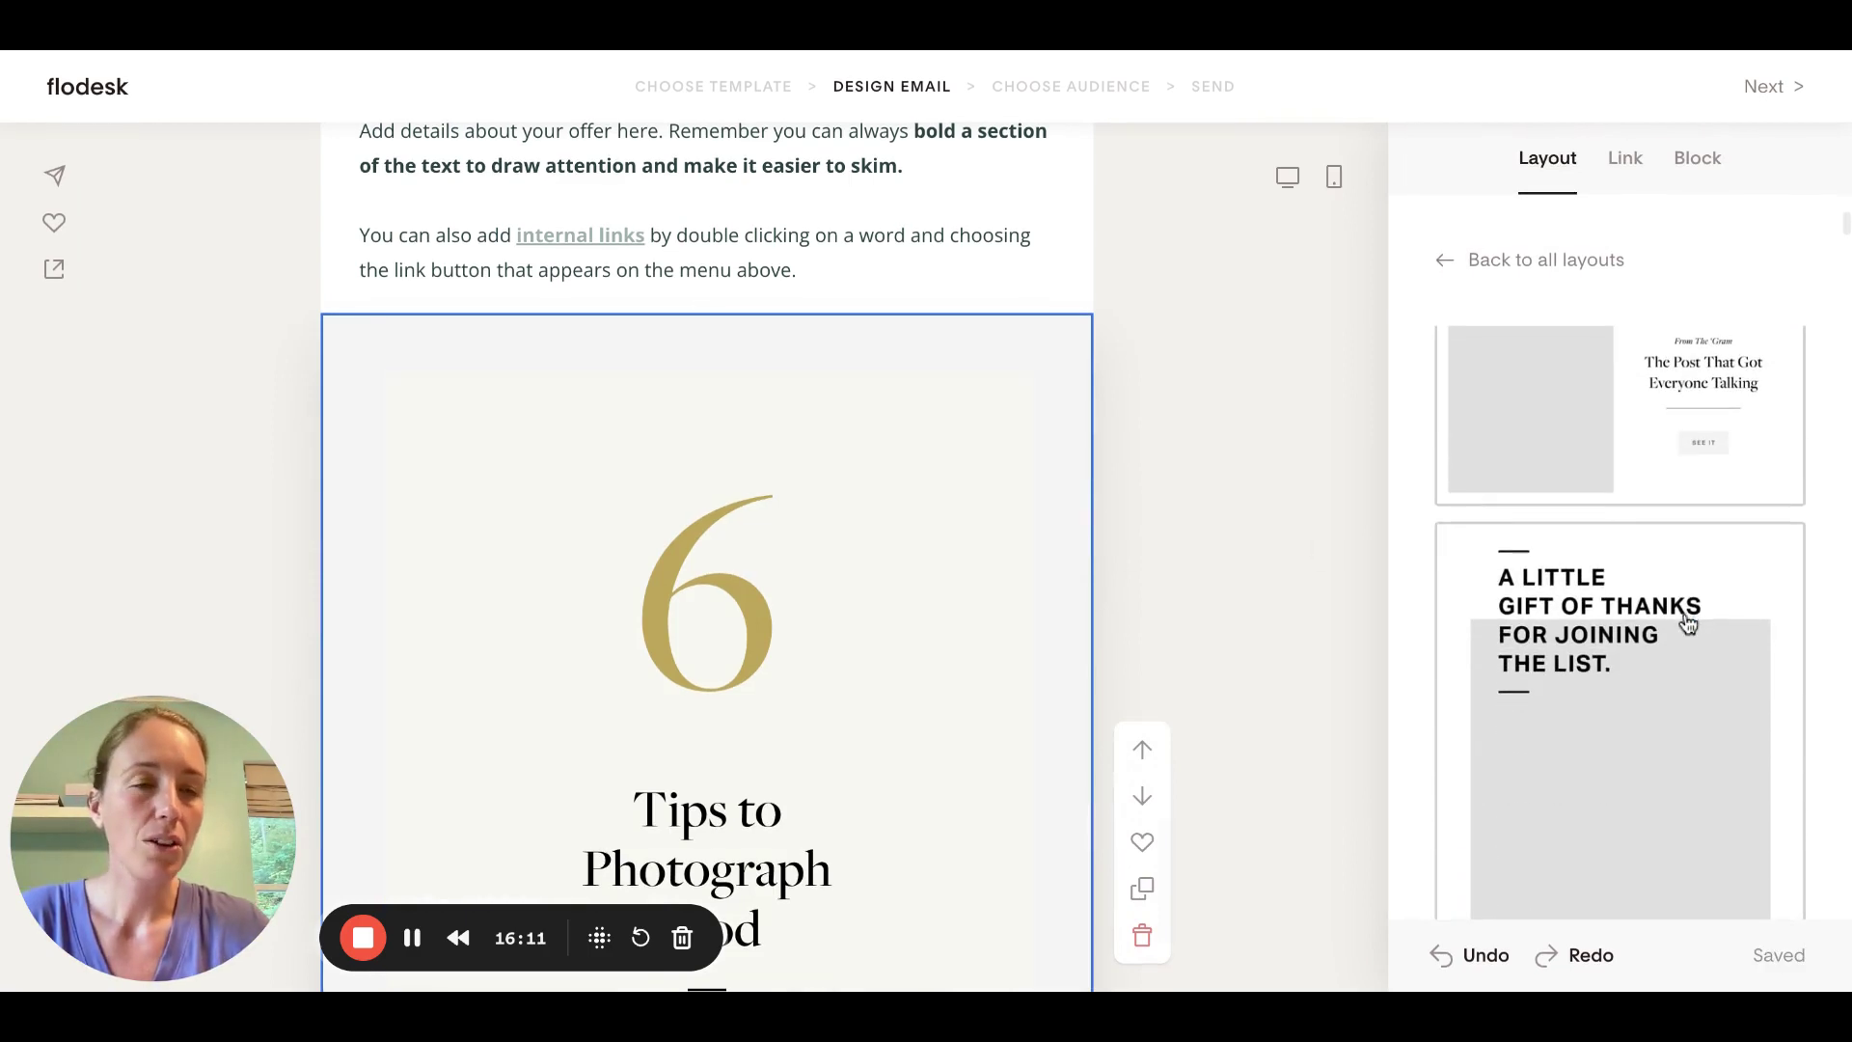
pyautogui.scroll(1, 1659, 576)
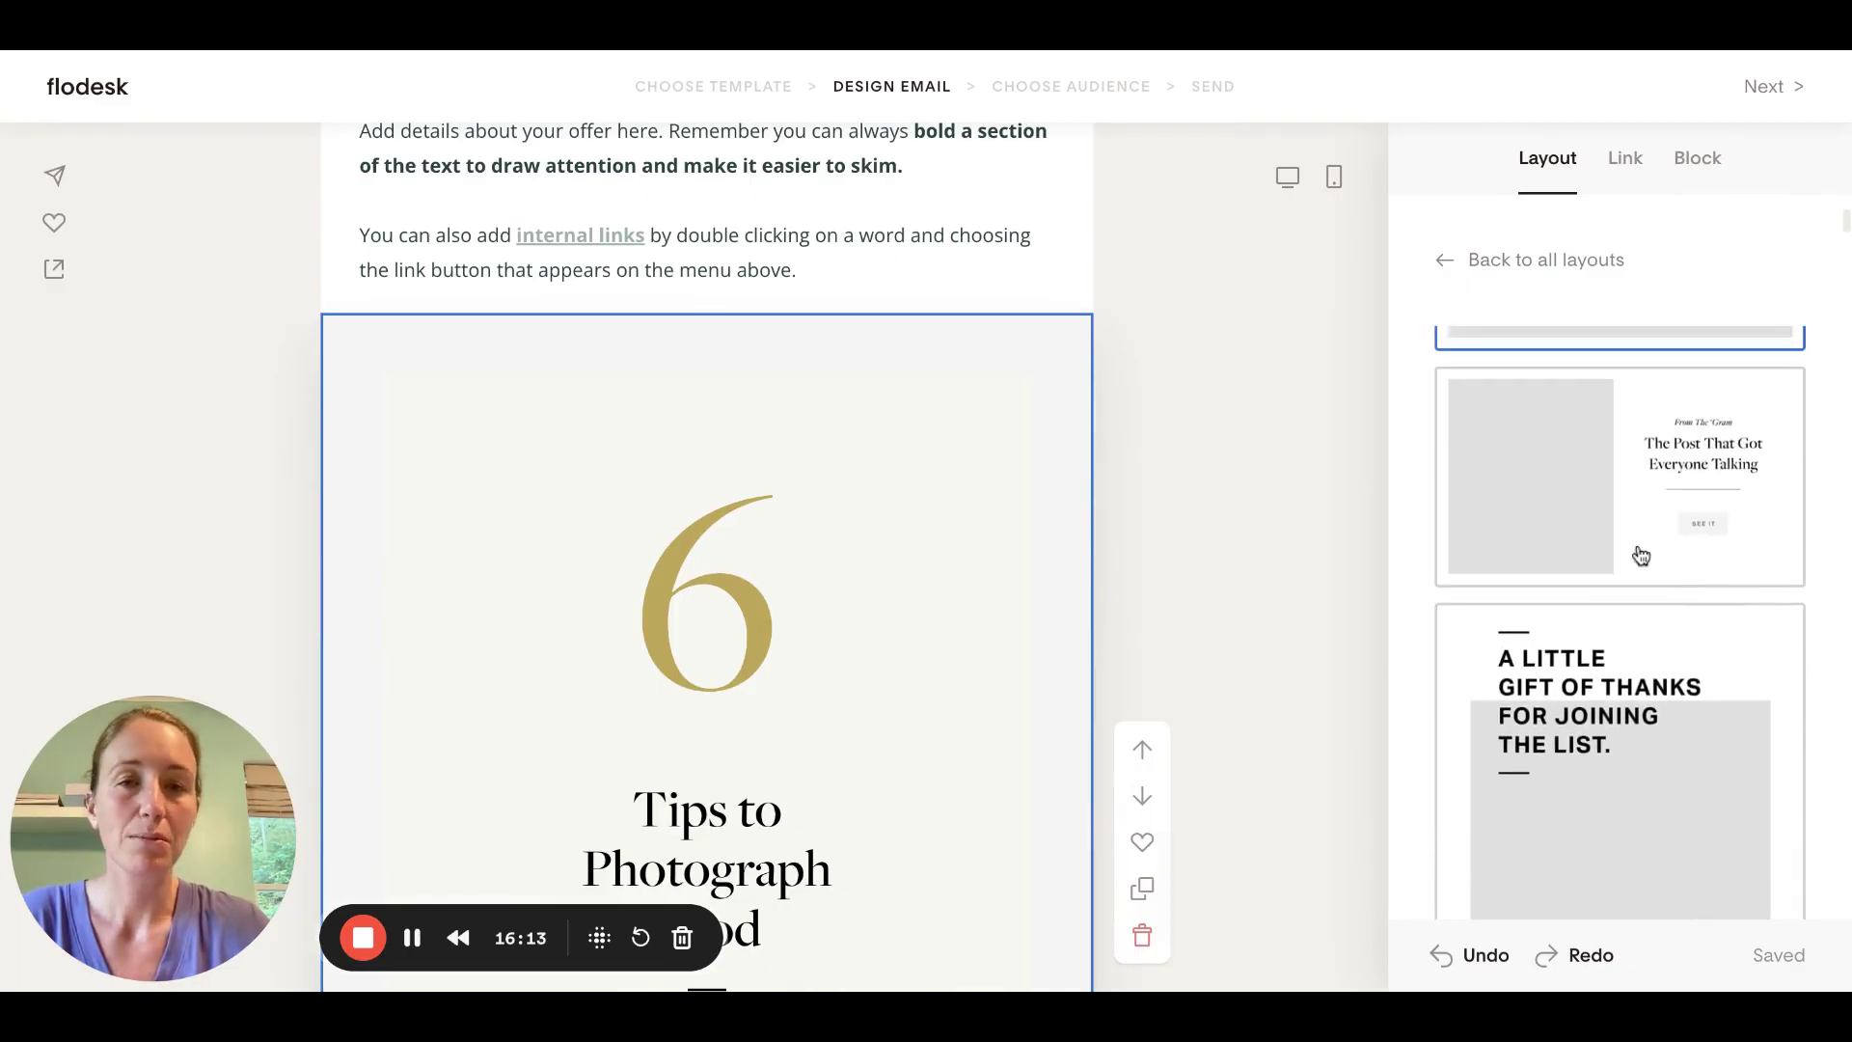
pyautogui.click(1642, 556)
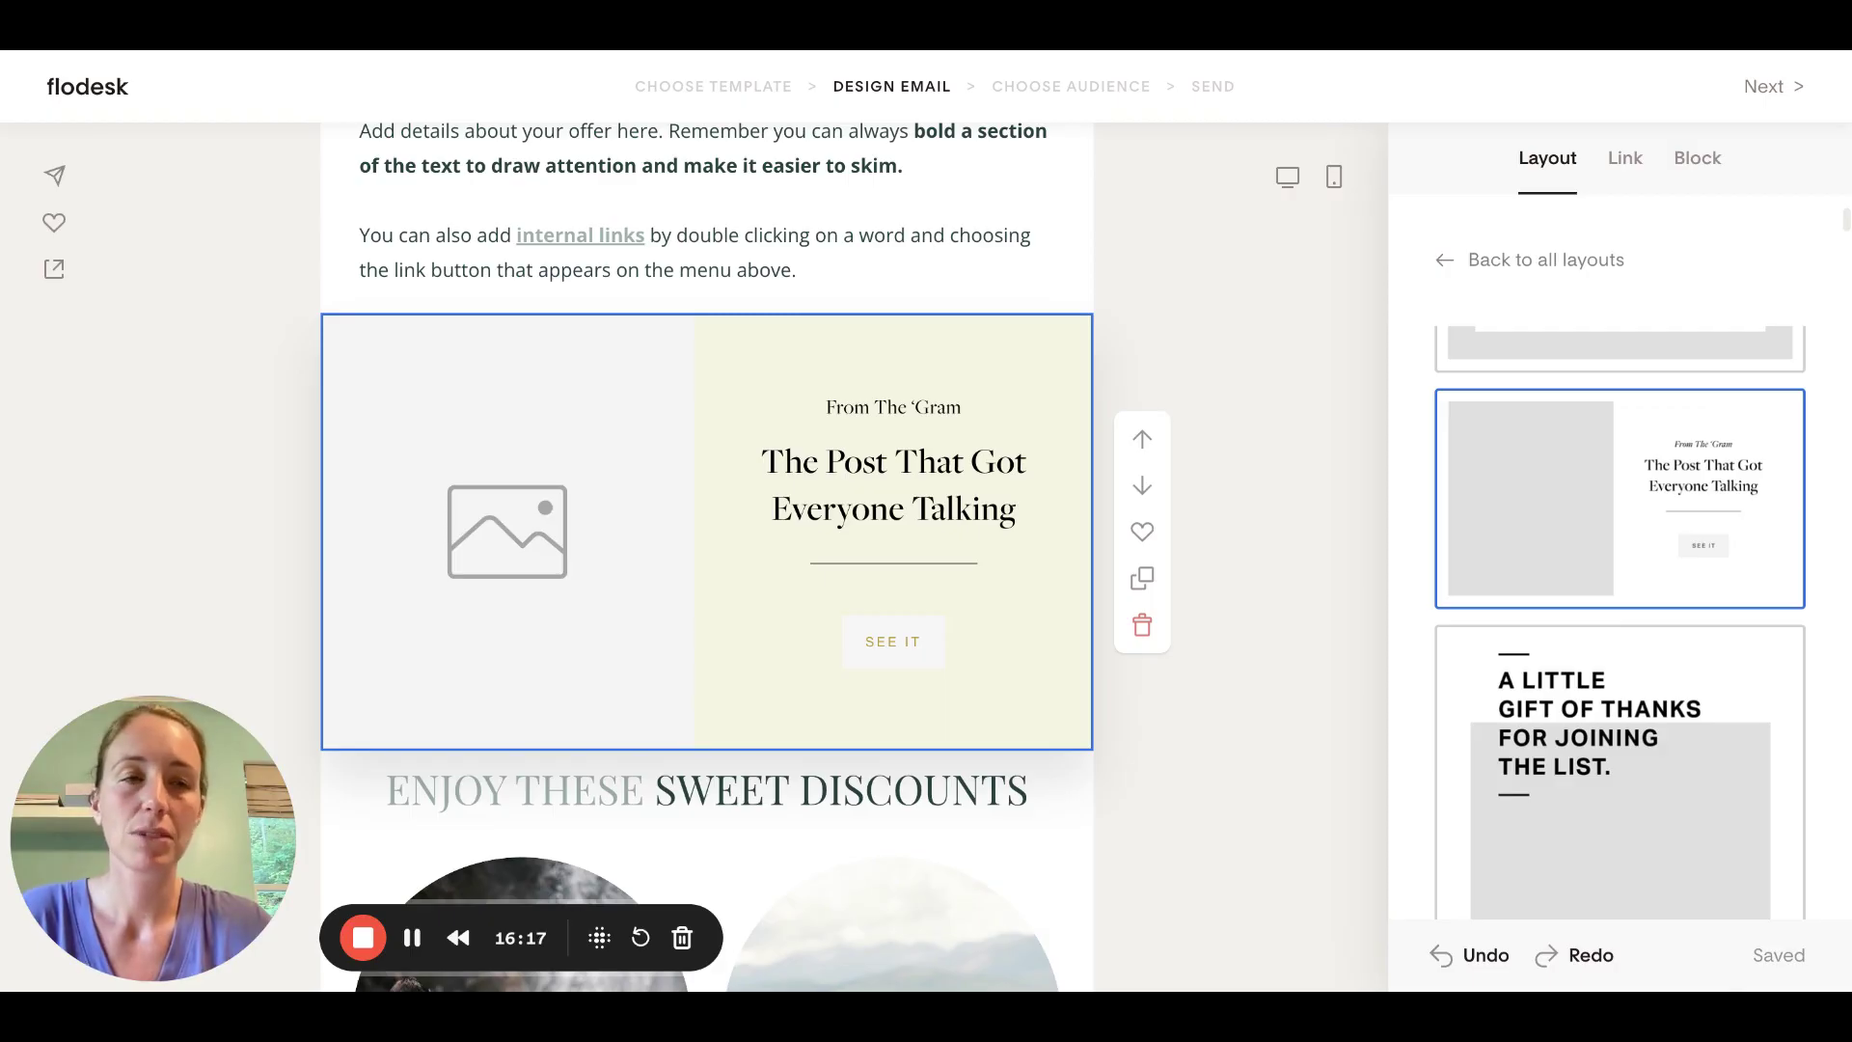
# Try the "Click here for my creamy butternut squash soup" layout for the new block
pyautogui.scroll(-6, 1565, 753)
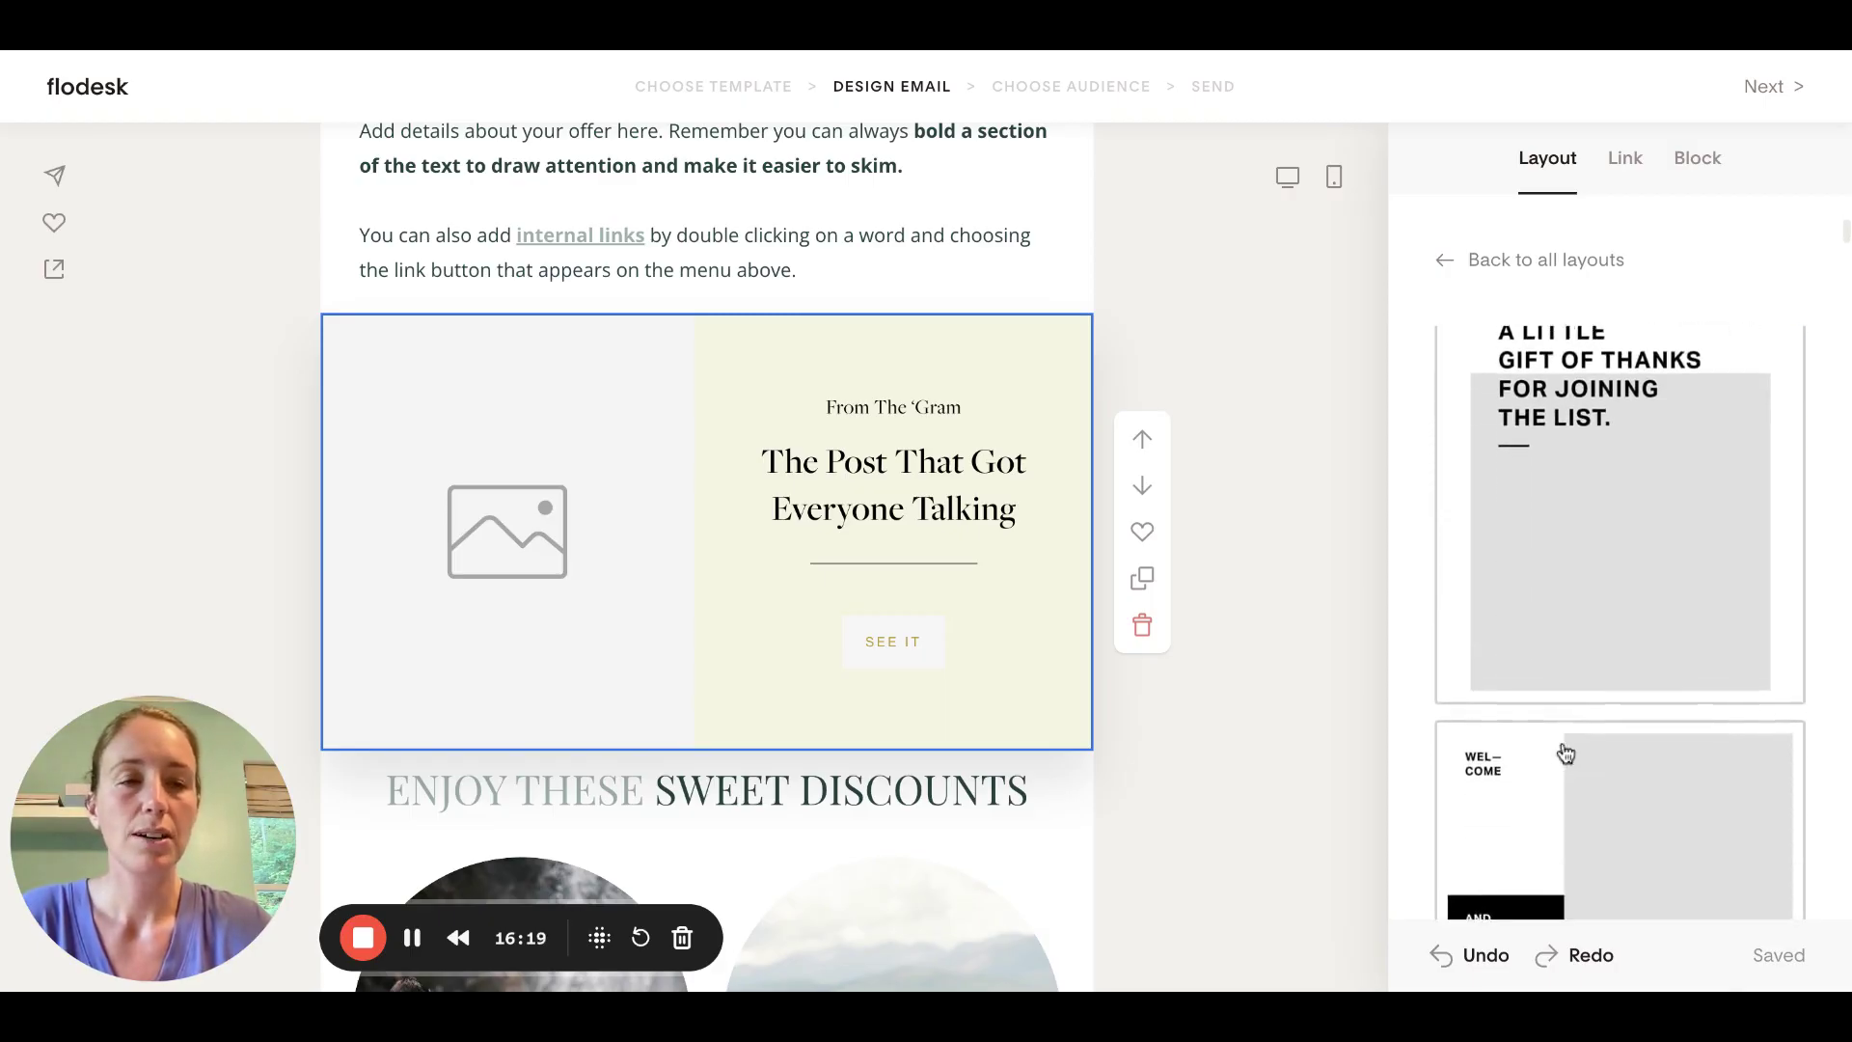
pyautogui.scroll(-2, 1621, 628)
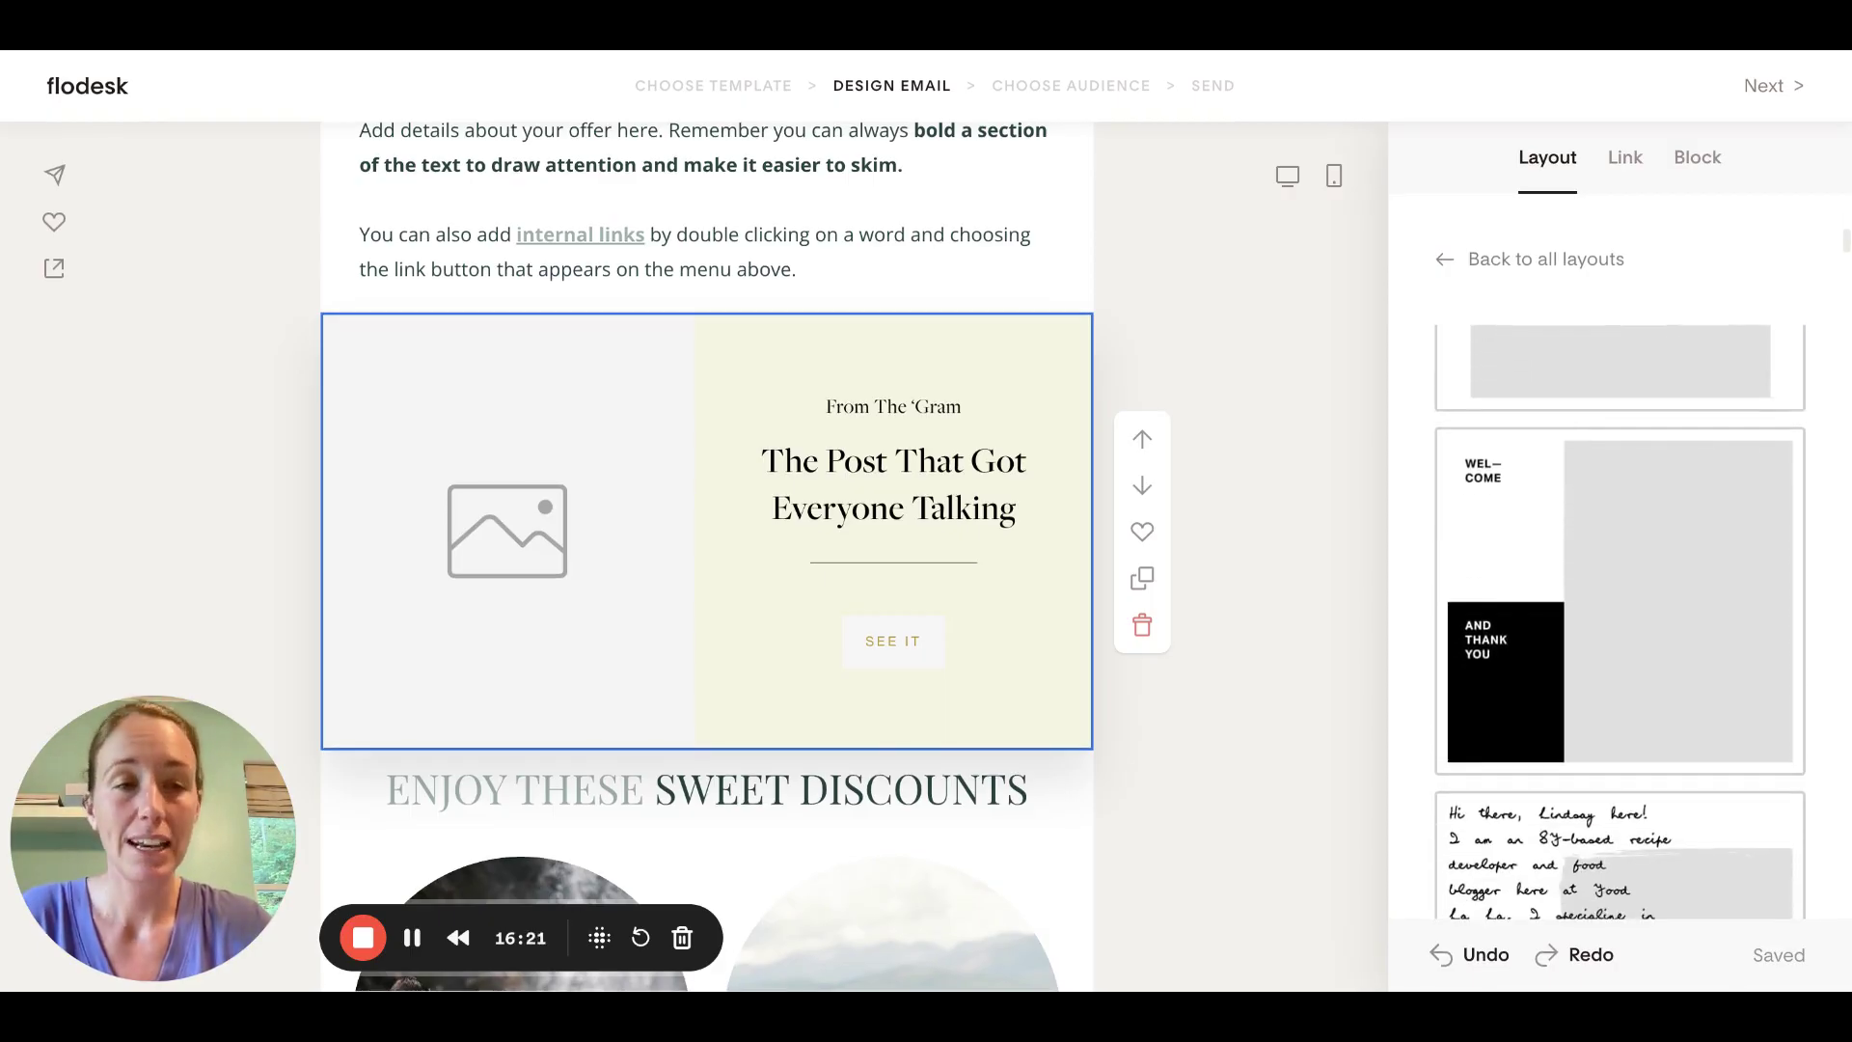
pyautogui.scroll(-8, 1619, 619)
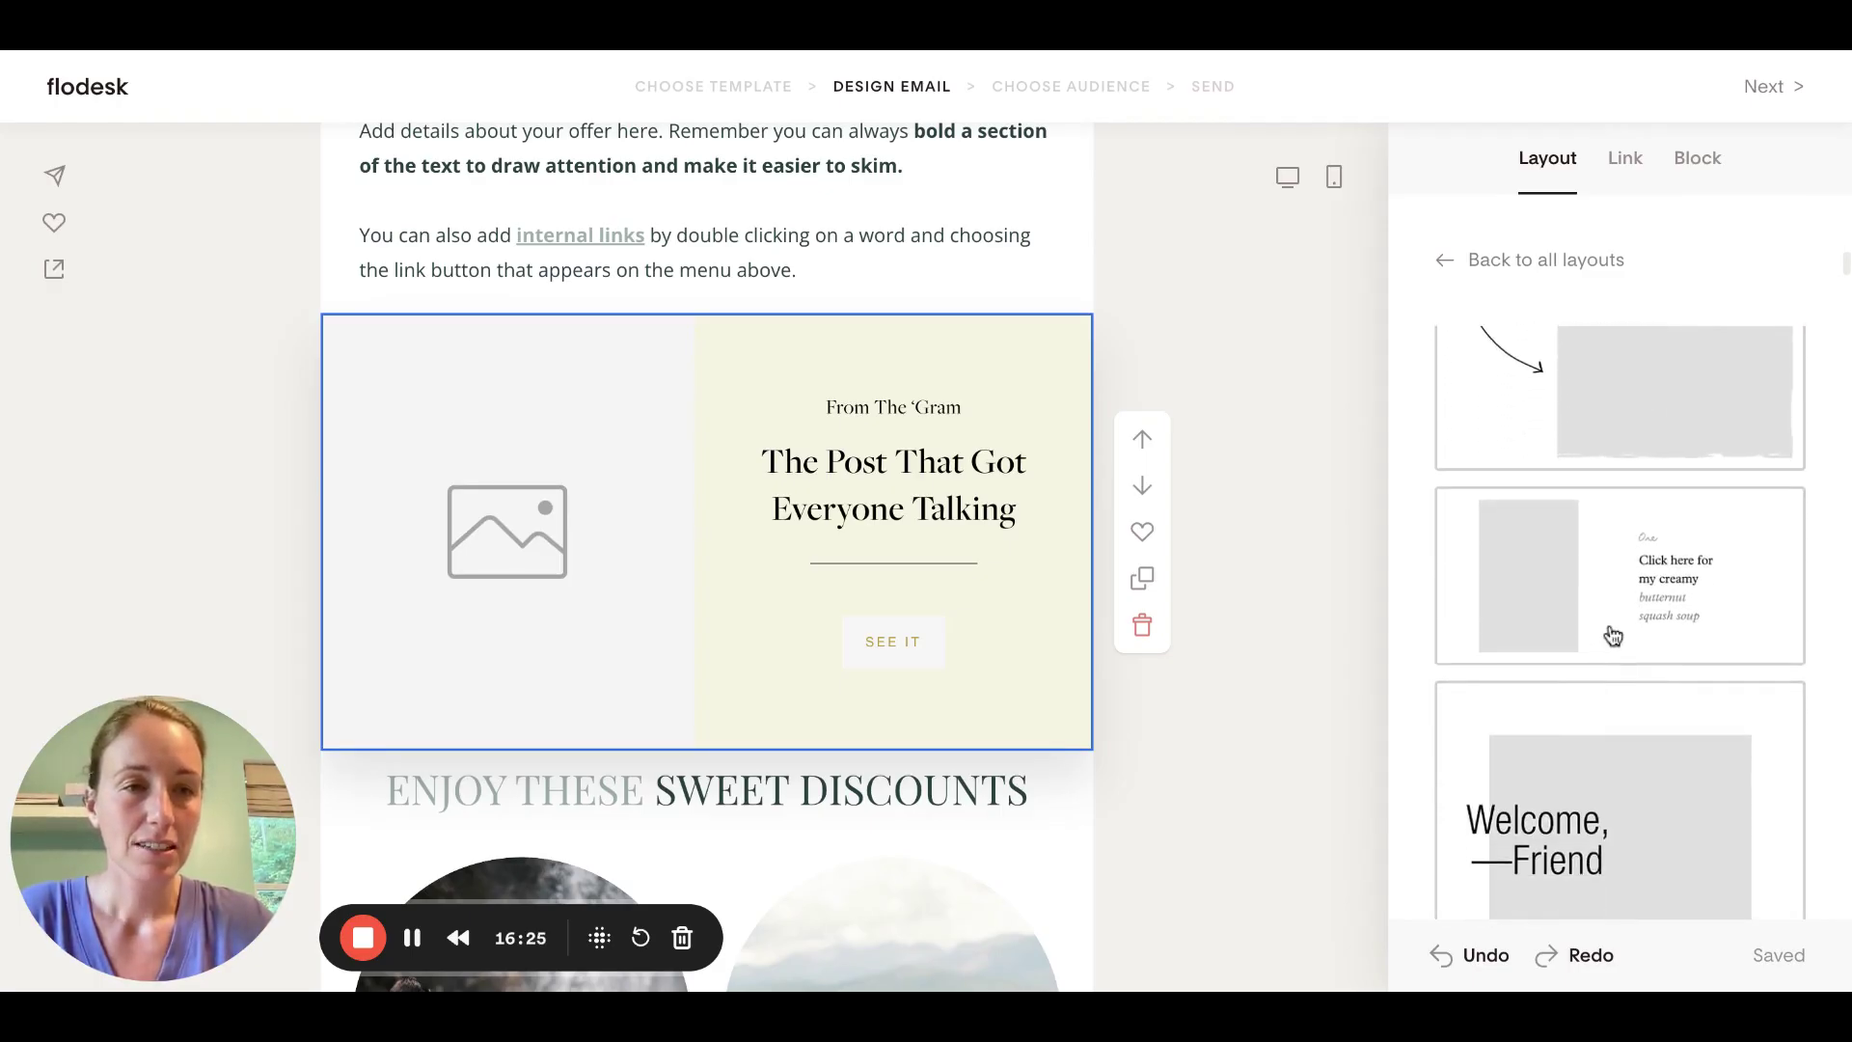
pyautogui.click(1612, 632)
# Try the "Words cannot express how grateful I am" layout for the new block
pyautogui.scroll(-3, 1613, 635)
pyautogui.scroll(-6, 1613, 634)
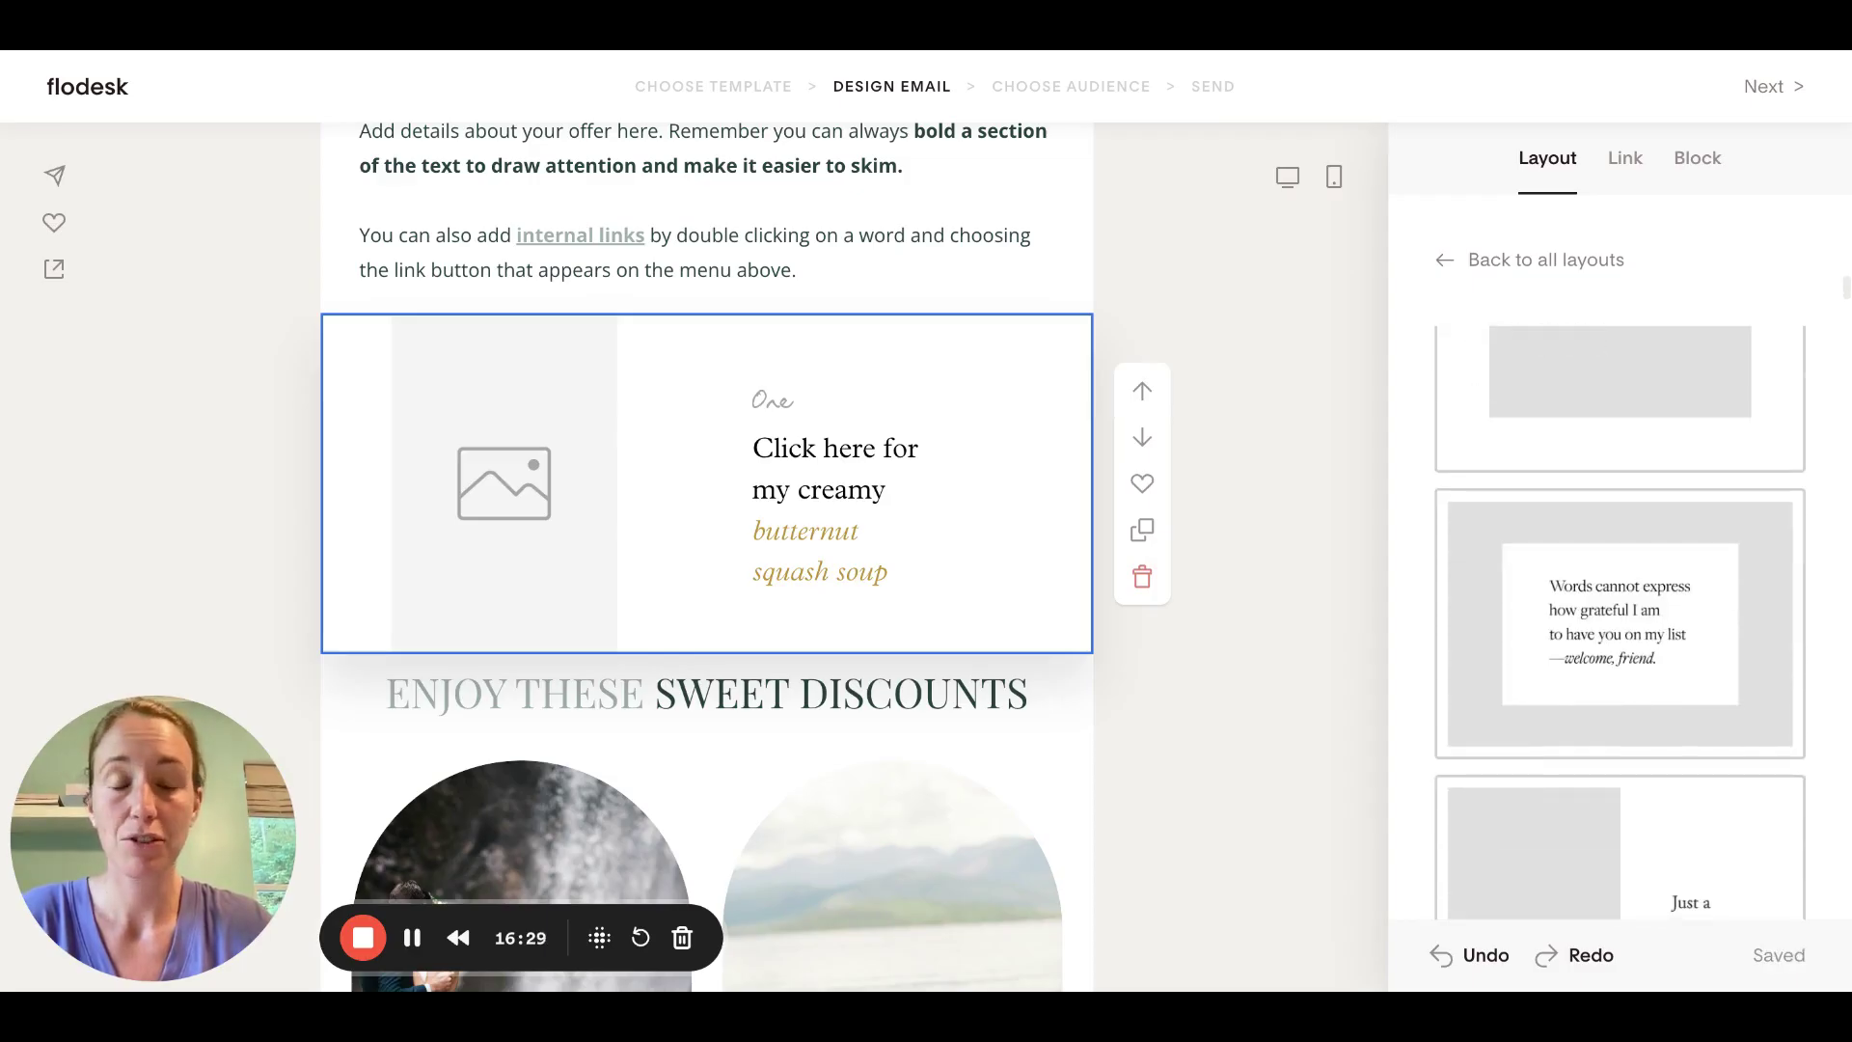
pyautogui.scroll(-2, 1641, 546)
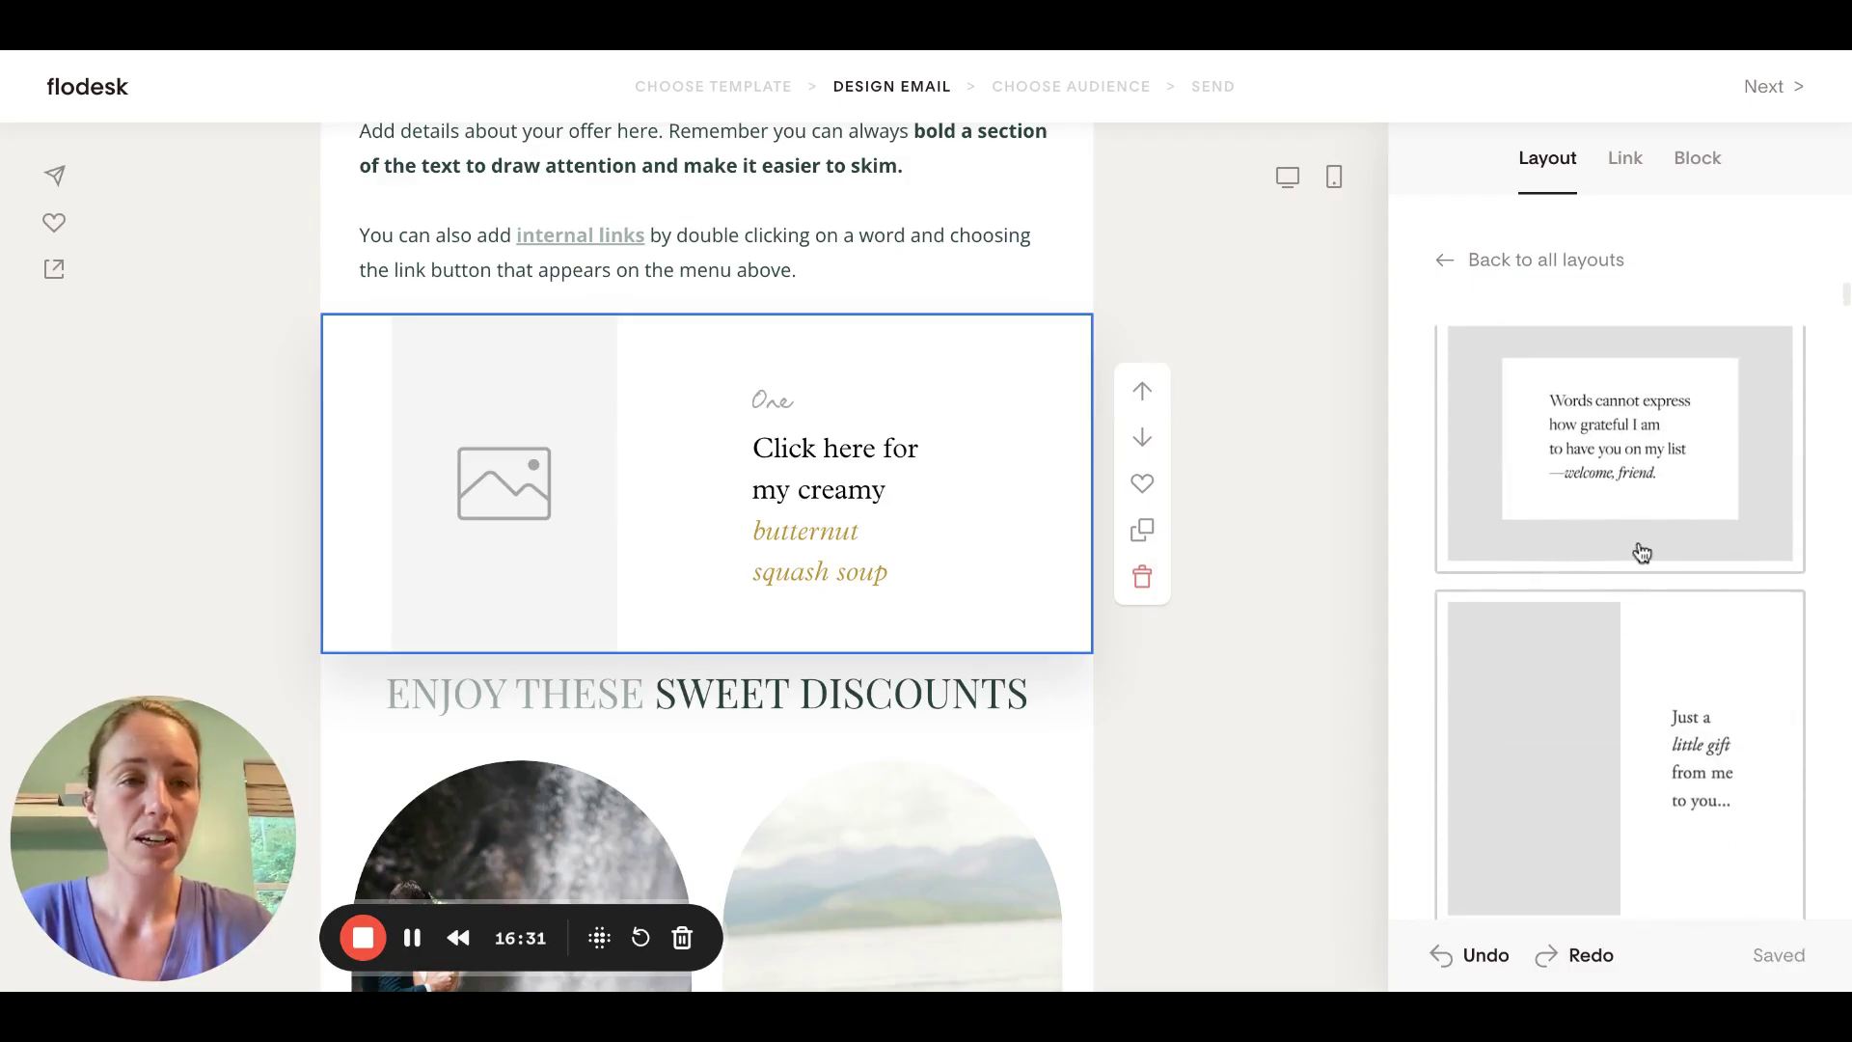
pyautogui.click(1643, 547)
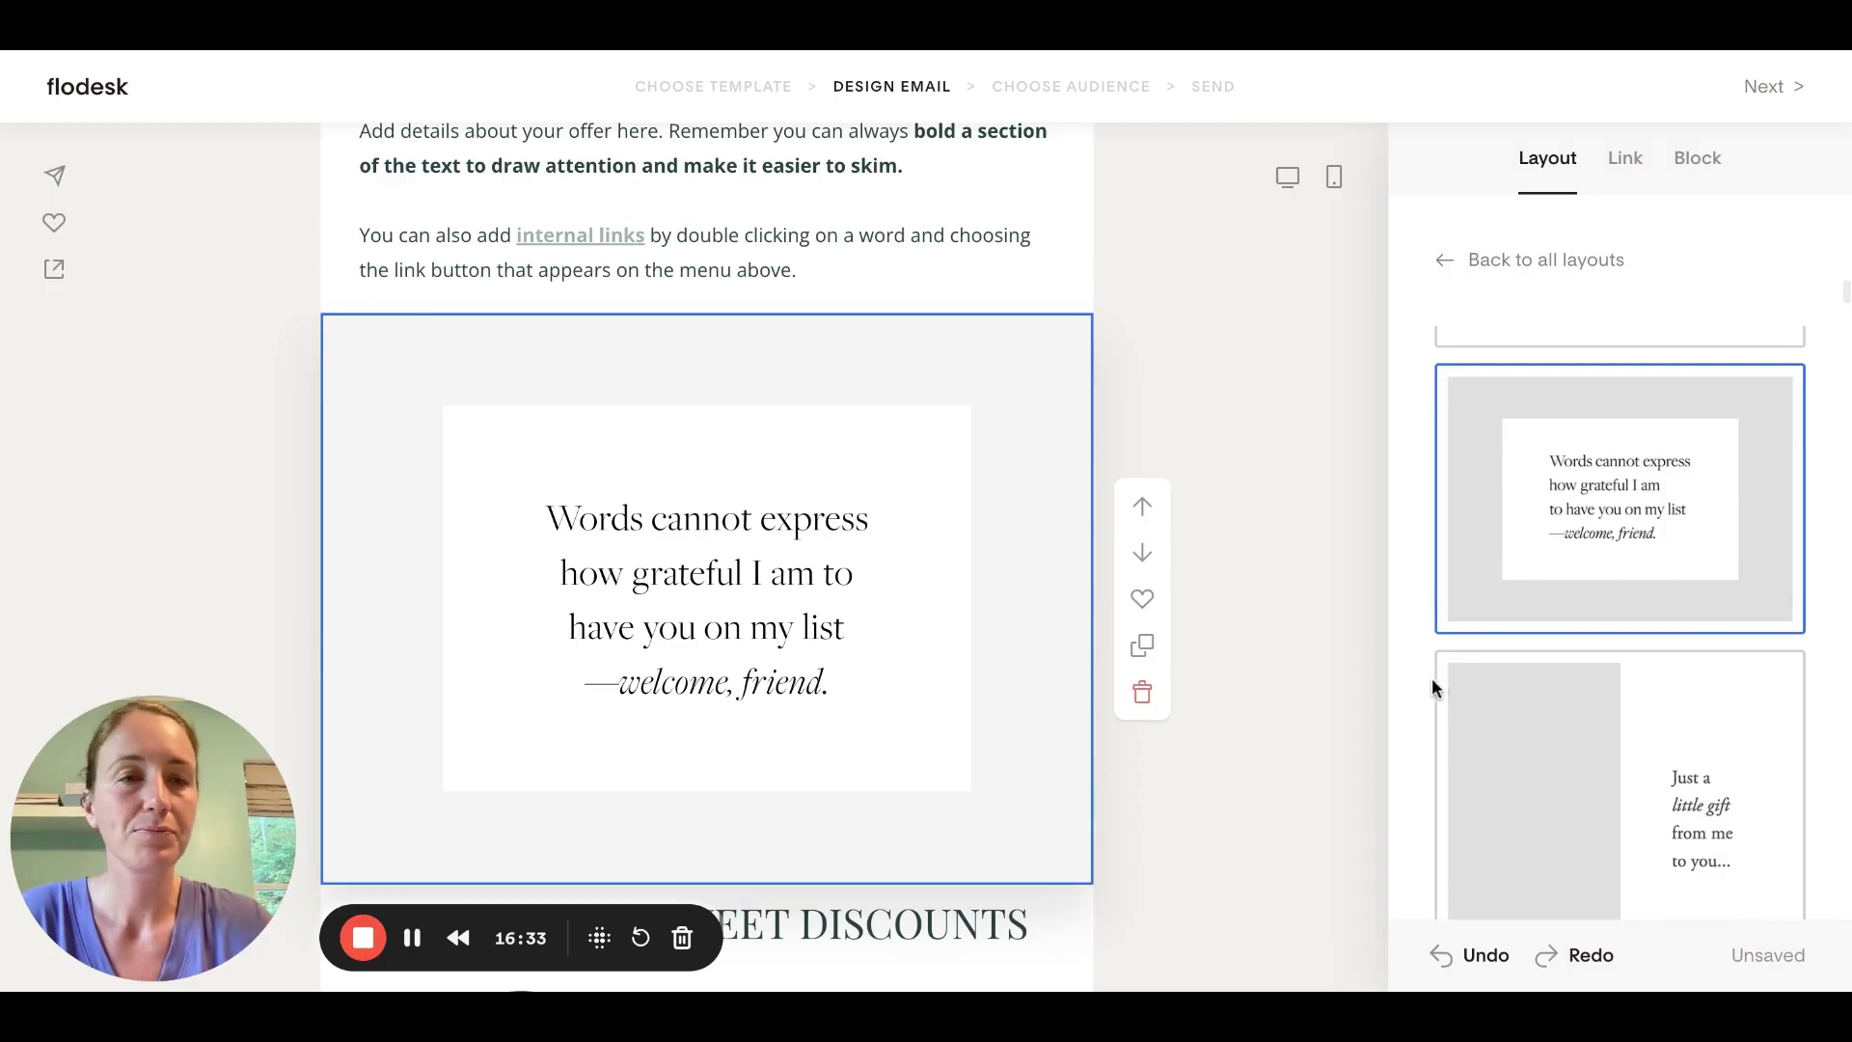
# Try the "Get my top 10 favorite business hacks for this year" layout for the block, and replace it with "The Backpack" layout
pyautogui.scroll(-3, 1528, 677)
pyautogui.scroll(-4, 1528, 679)
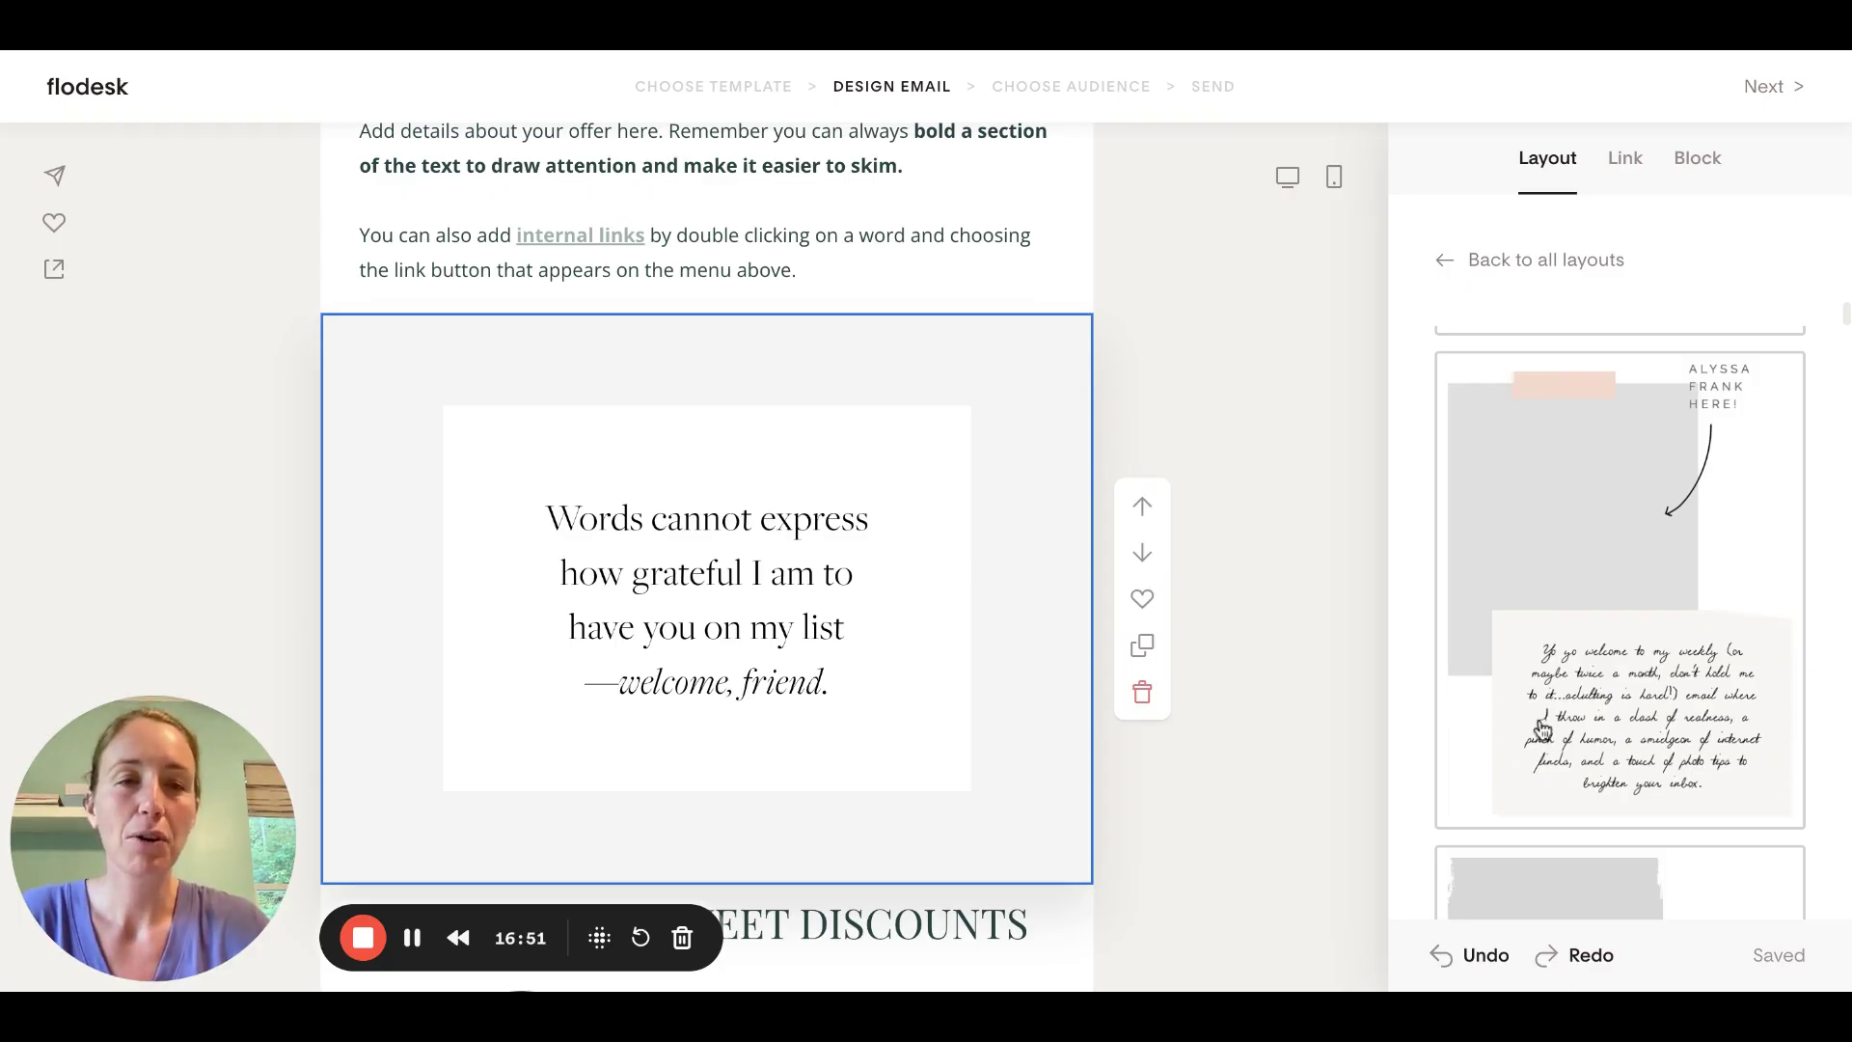
pyautogui.scroll(-5, 1542, 730)
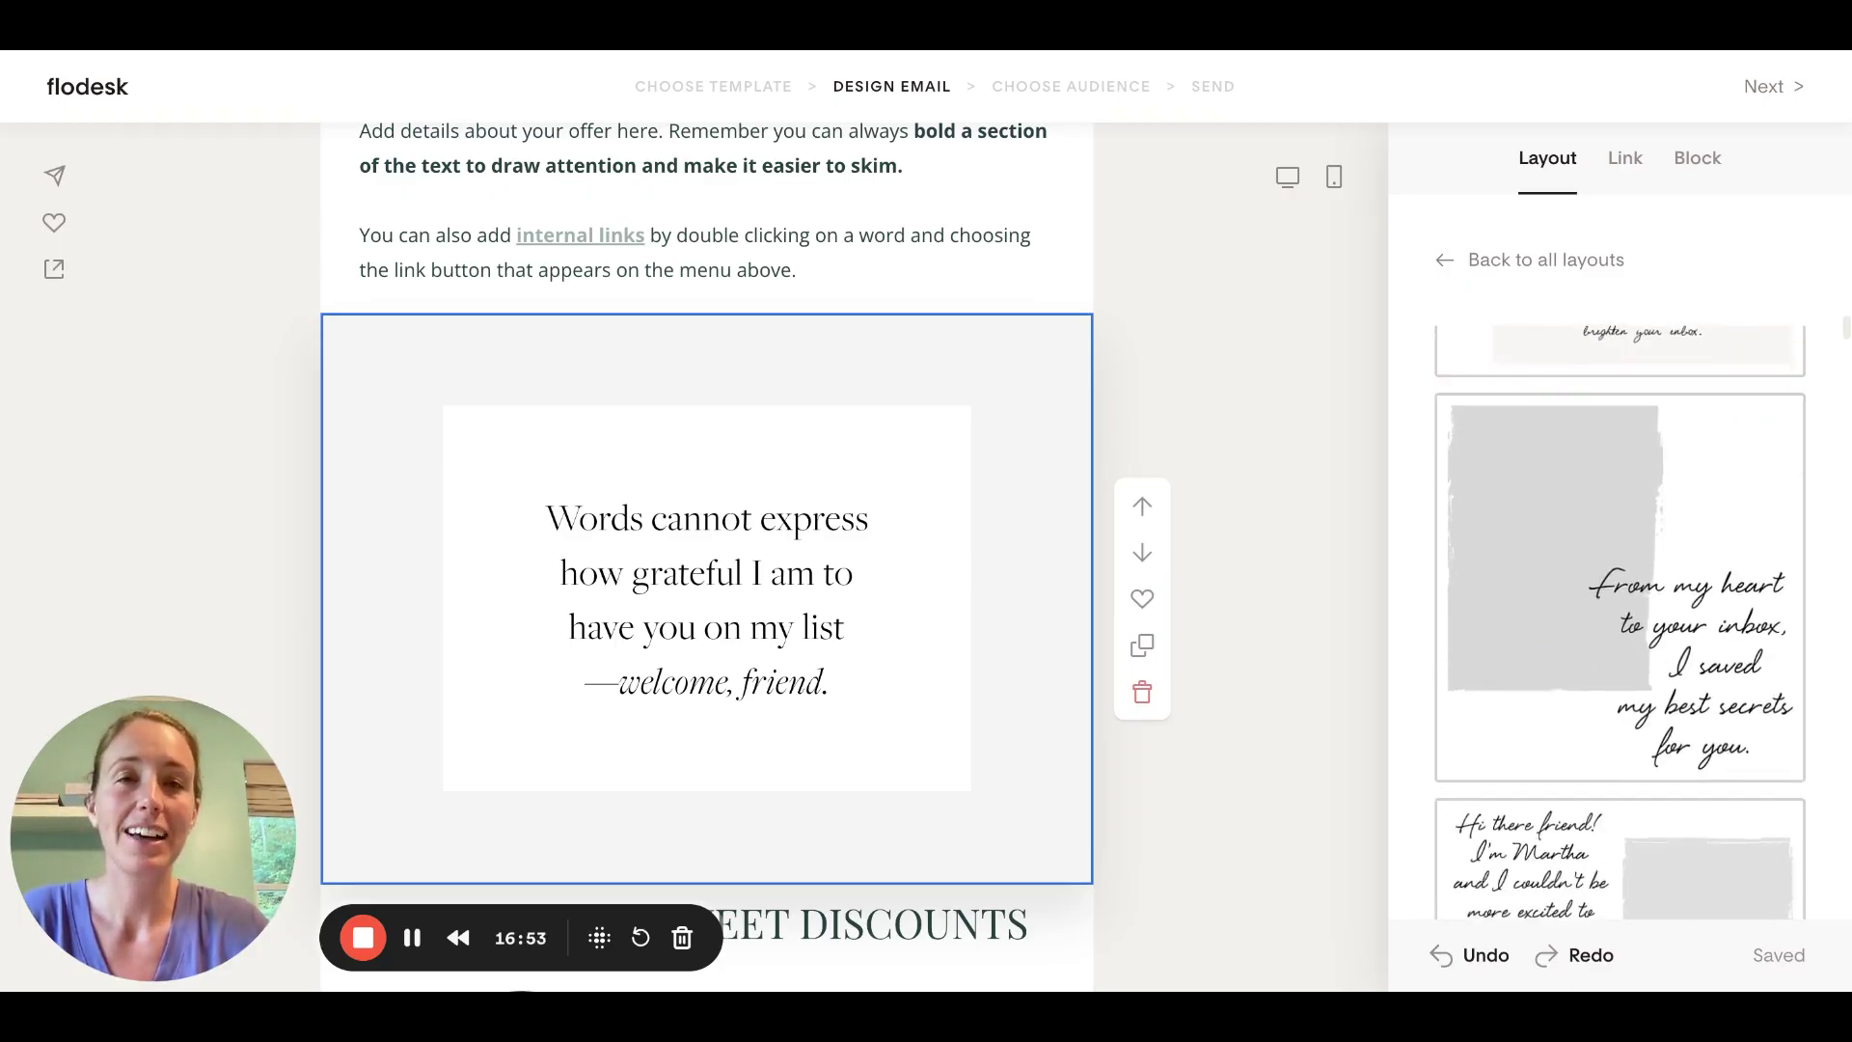
pyautogui.scroll(-8, 1620, 622)
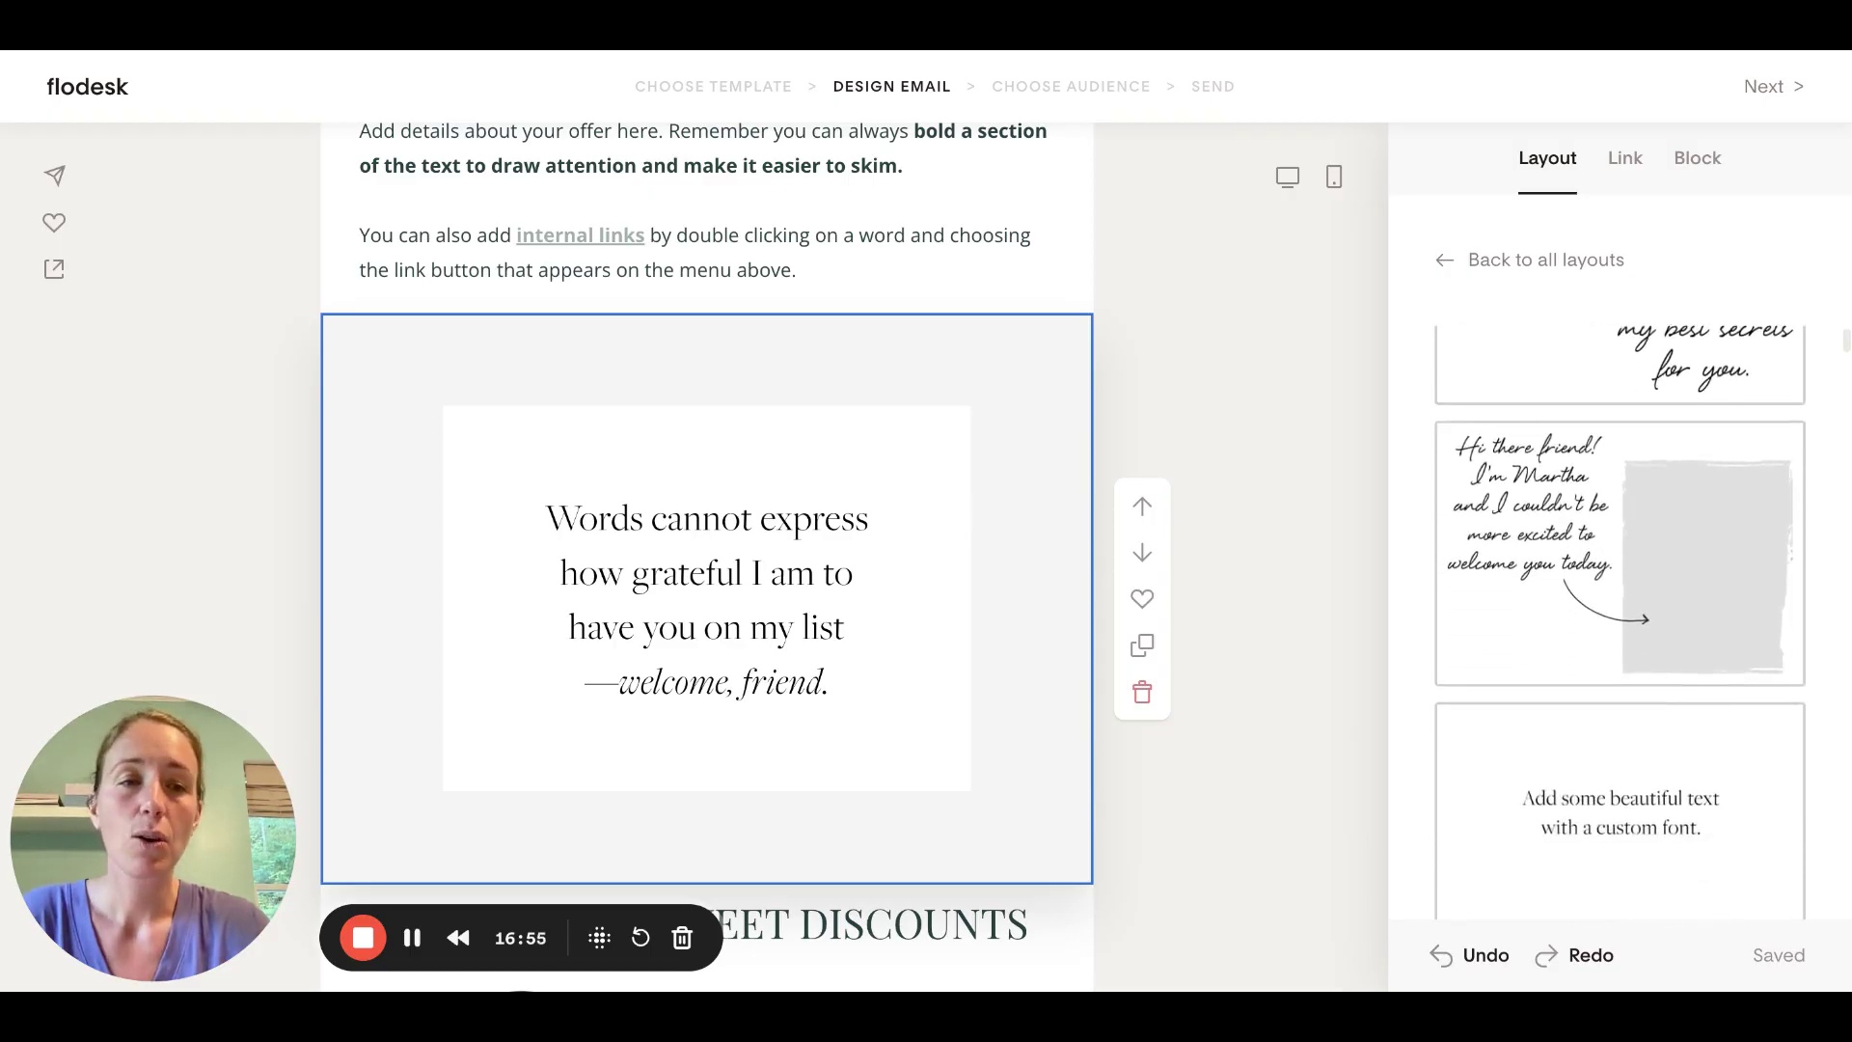
pyautogui.scroll(-1, 1620, 622)
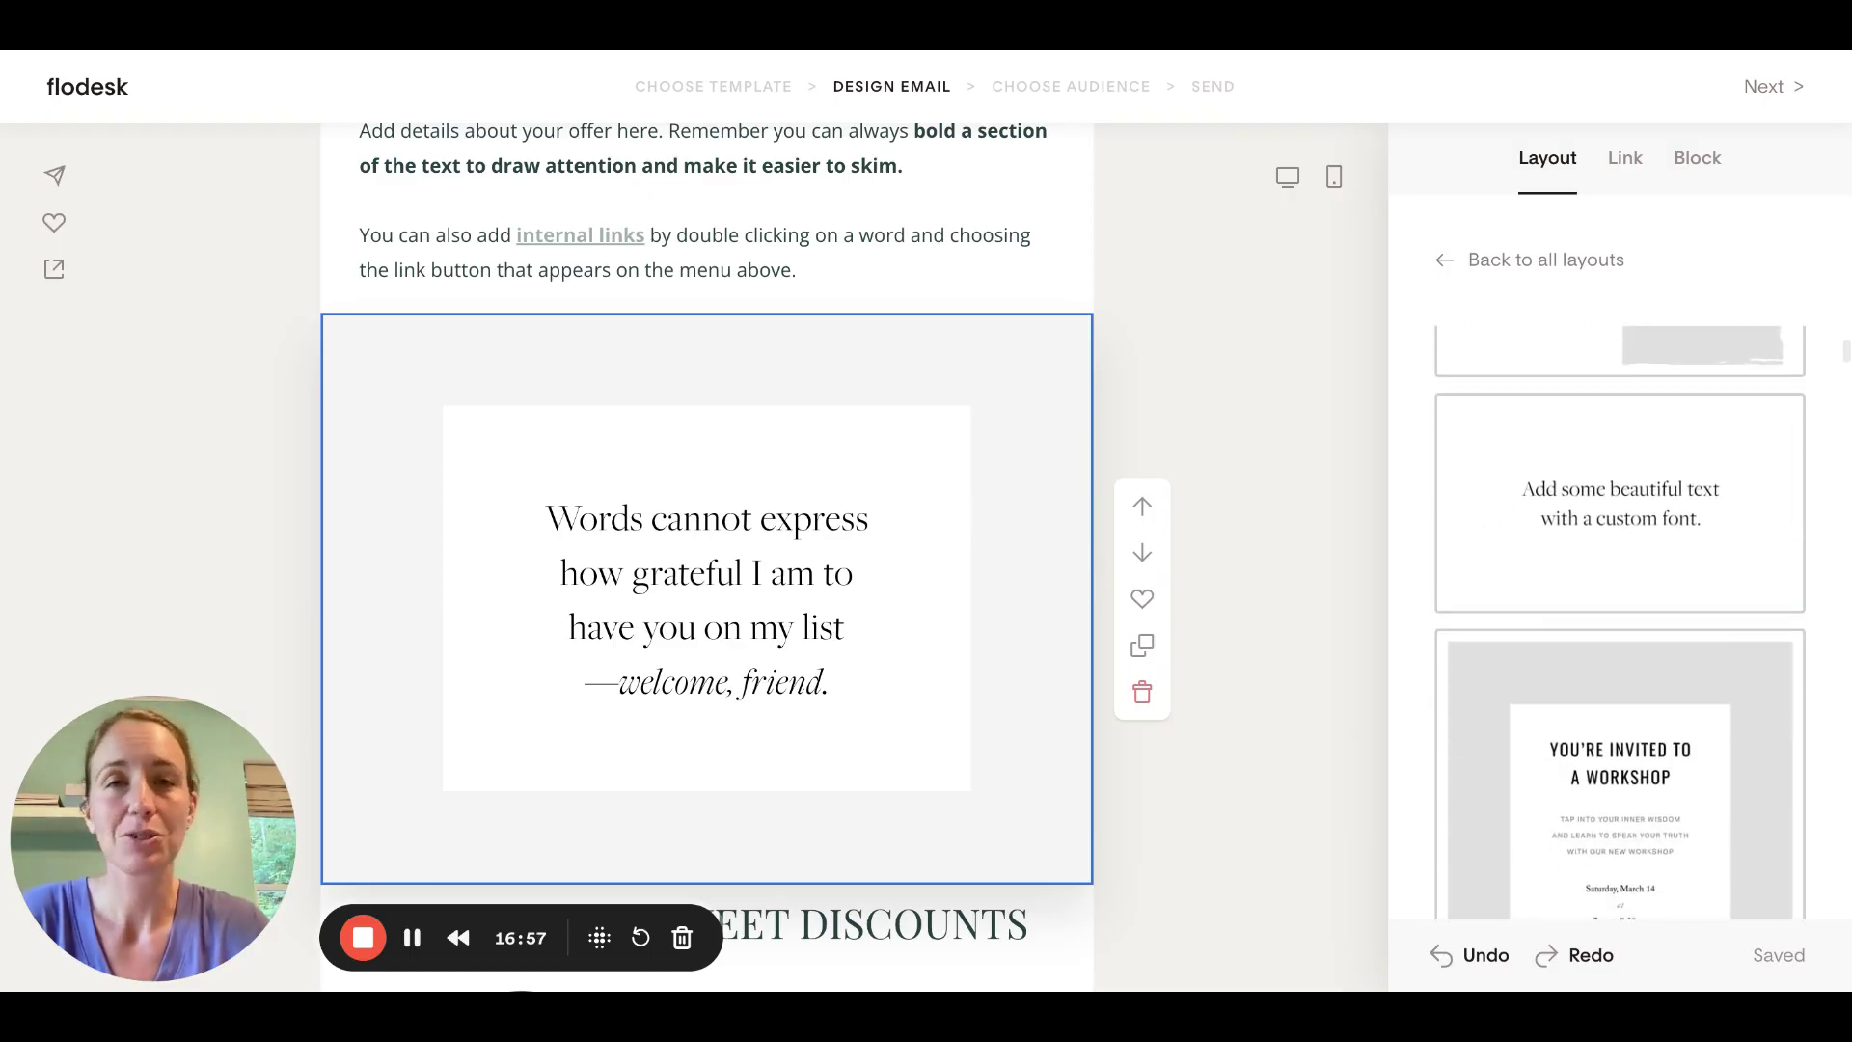
pyautogui.scroll(-5, 1619, 623)
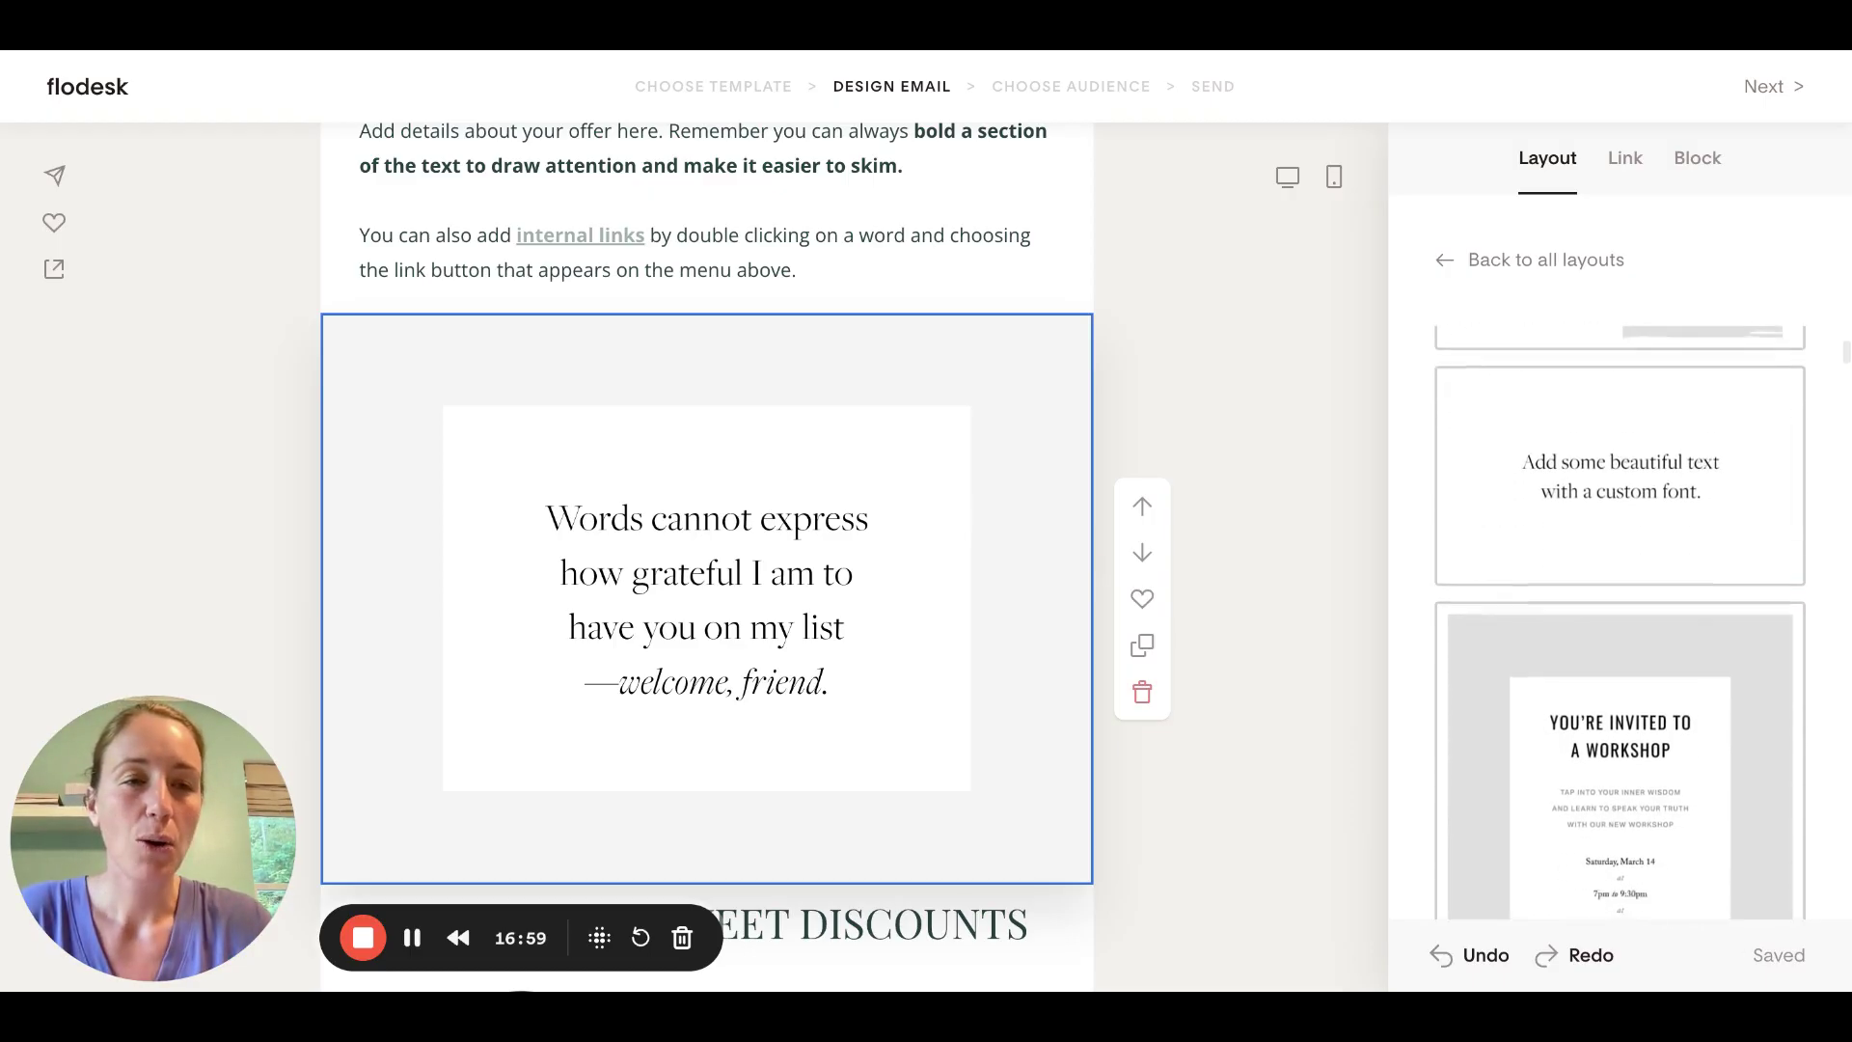
pyautogui.scroll(-4, 1620, 622)
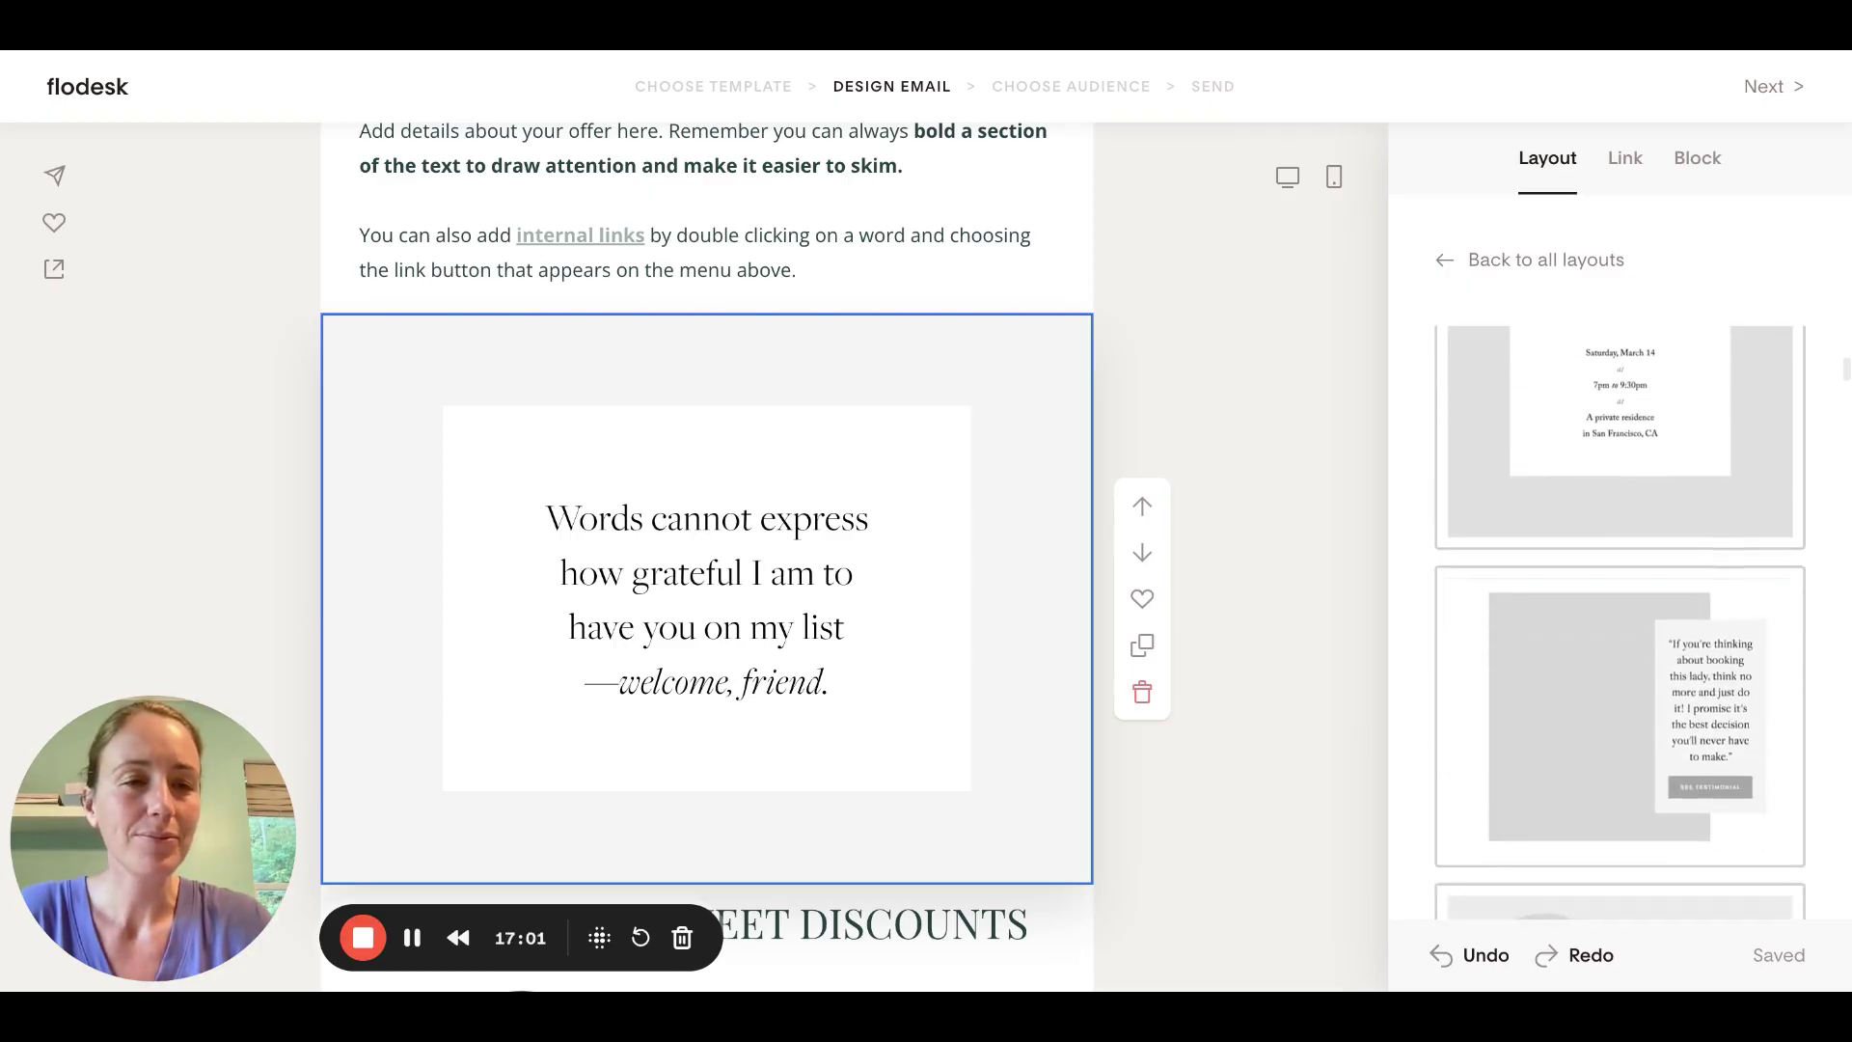
pyautogui.scroll(-6, 1619, 572)
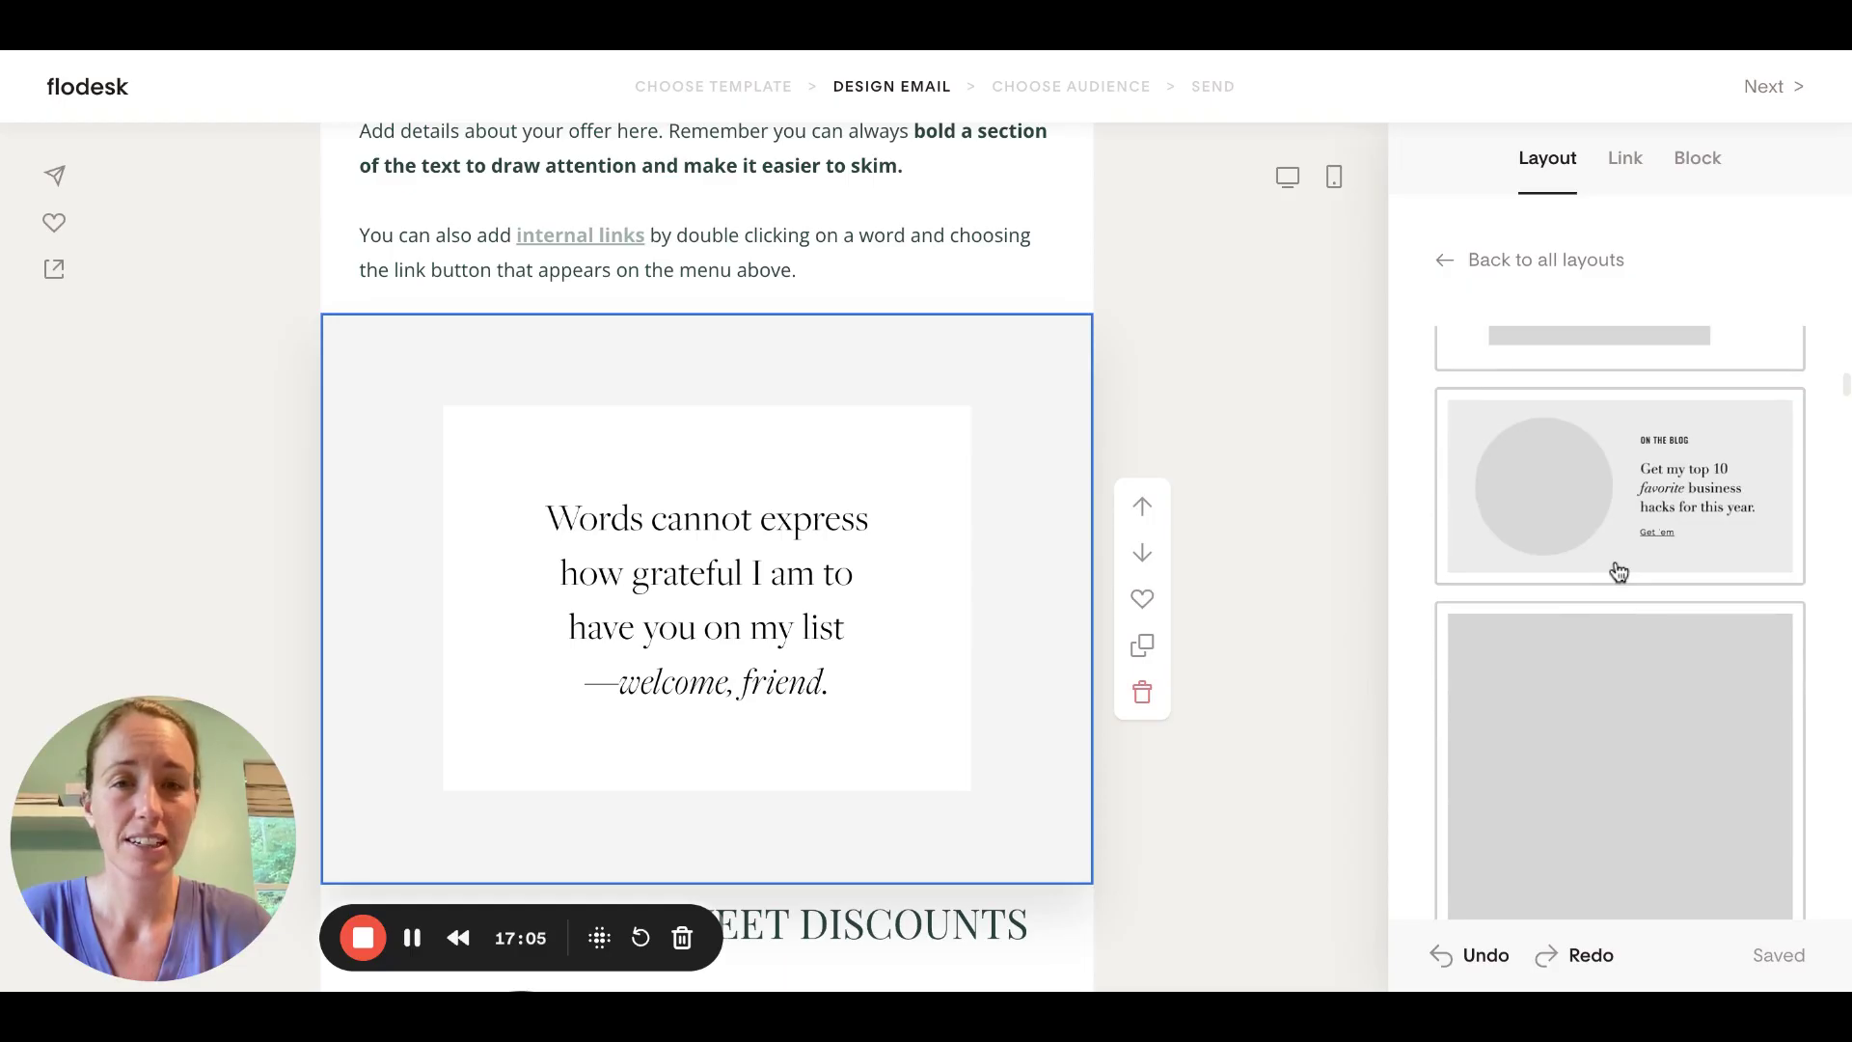
pyautogui.click(1619, 573)
pyautogui.scroll(-5, 1546, 632)
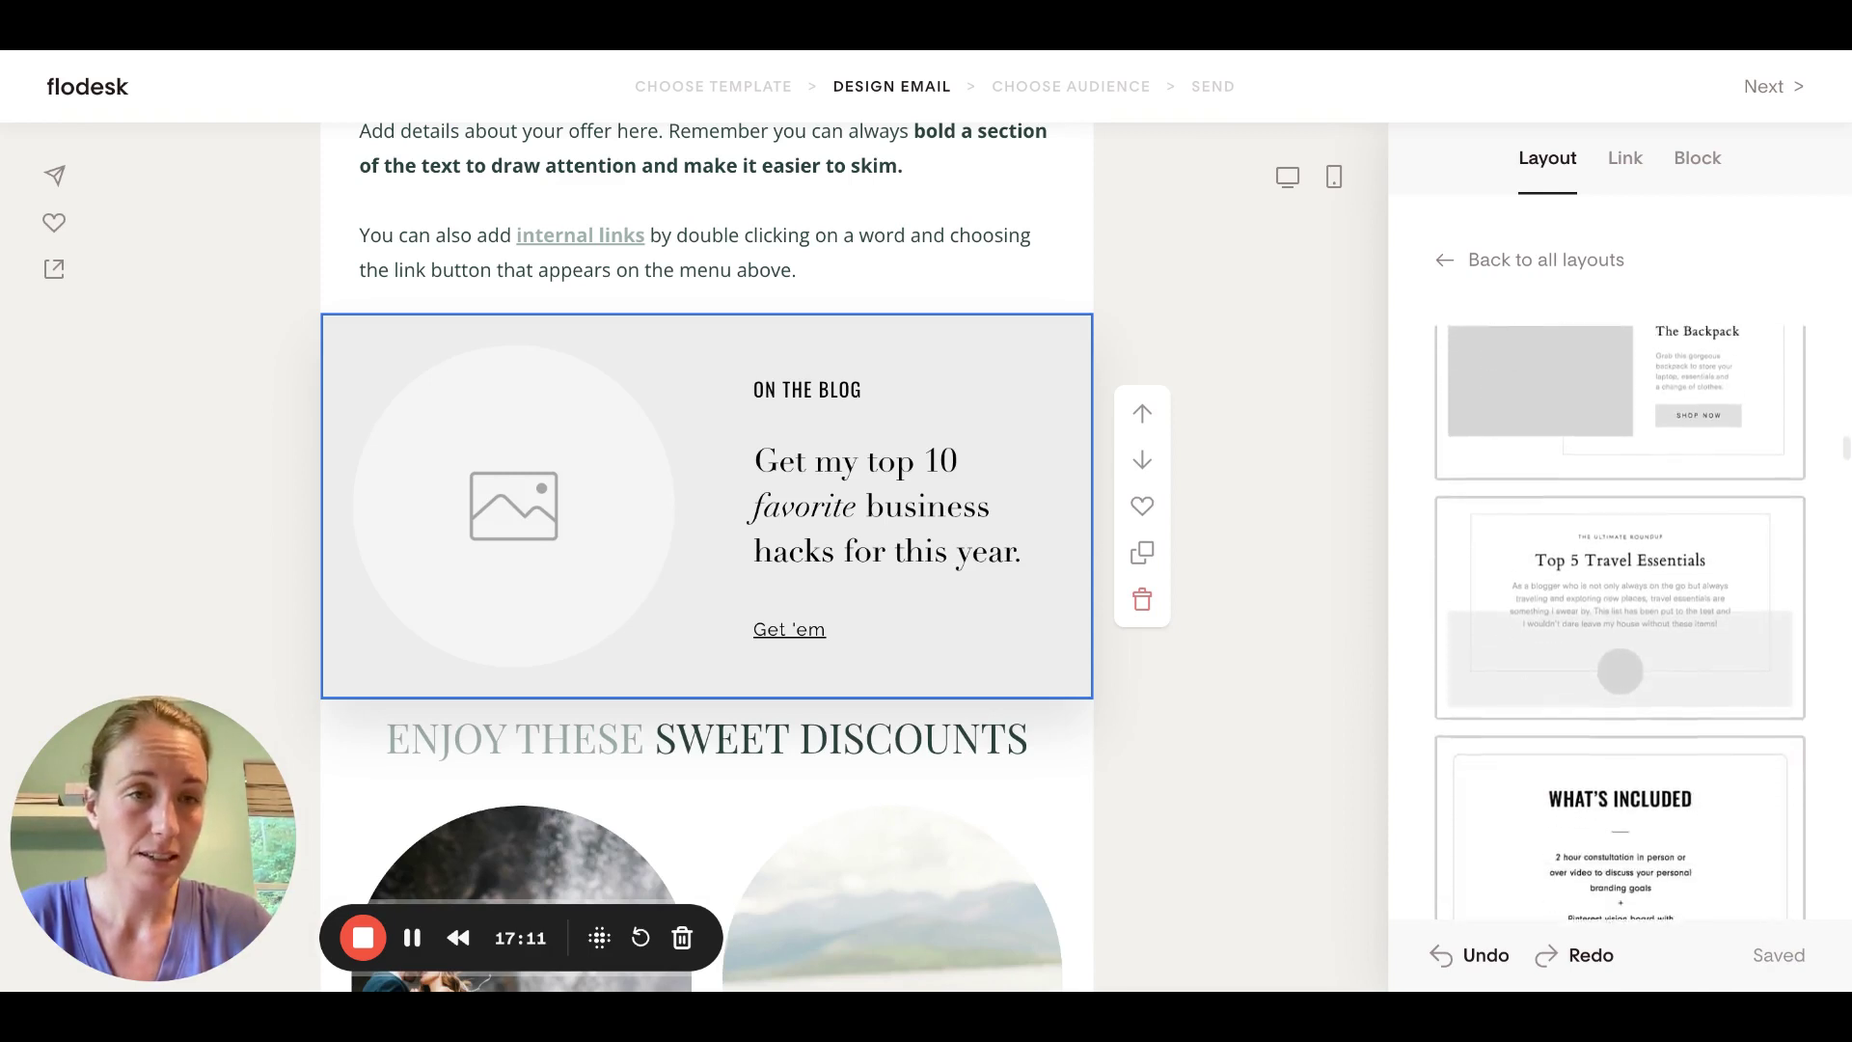
pyautogui.click(1539, 531)
# Look through the remaining block layouts, and delete the "The Backpack" block above the "Enjoy These Sweet Discounts" heading
pyautogui.scroll(-2, 1539, 531)
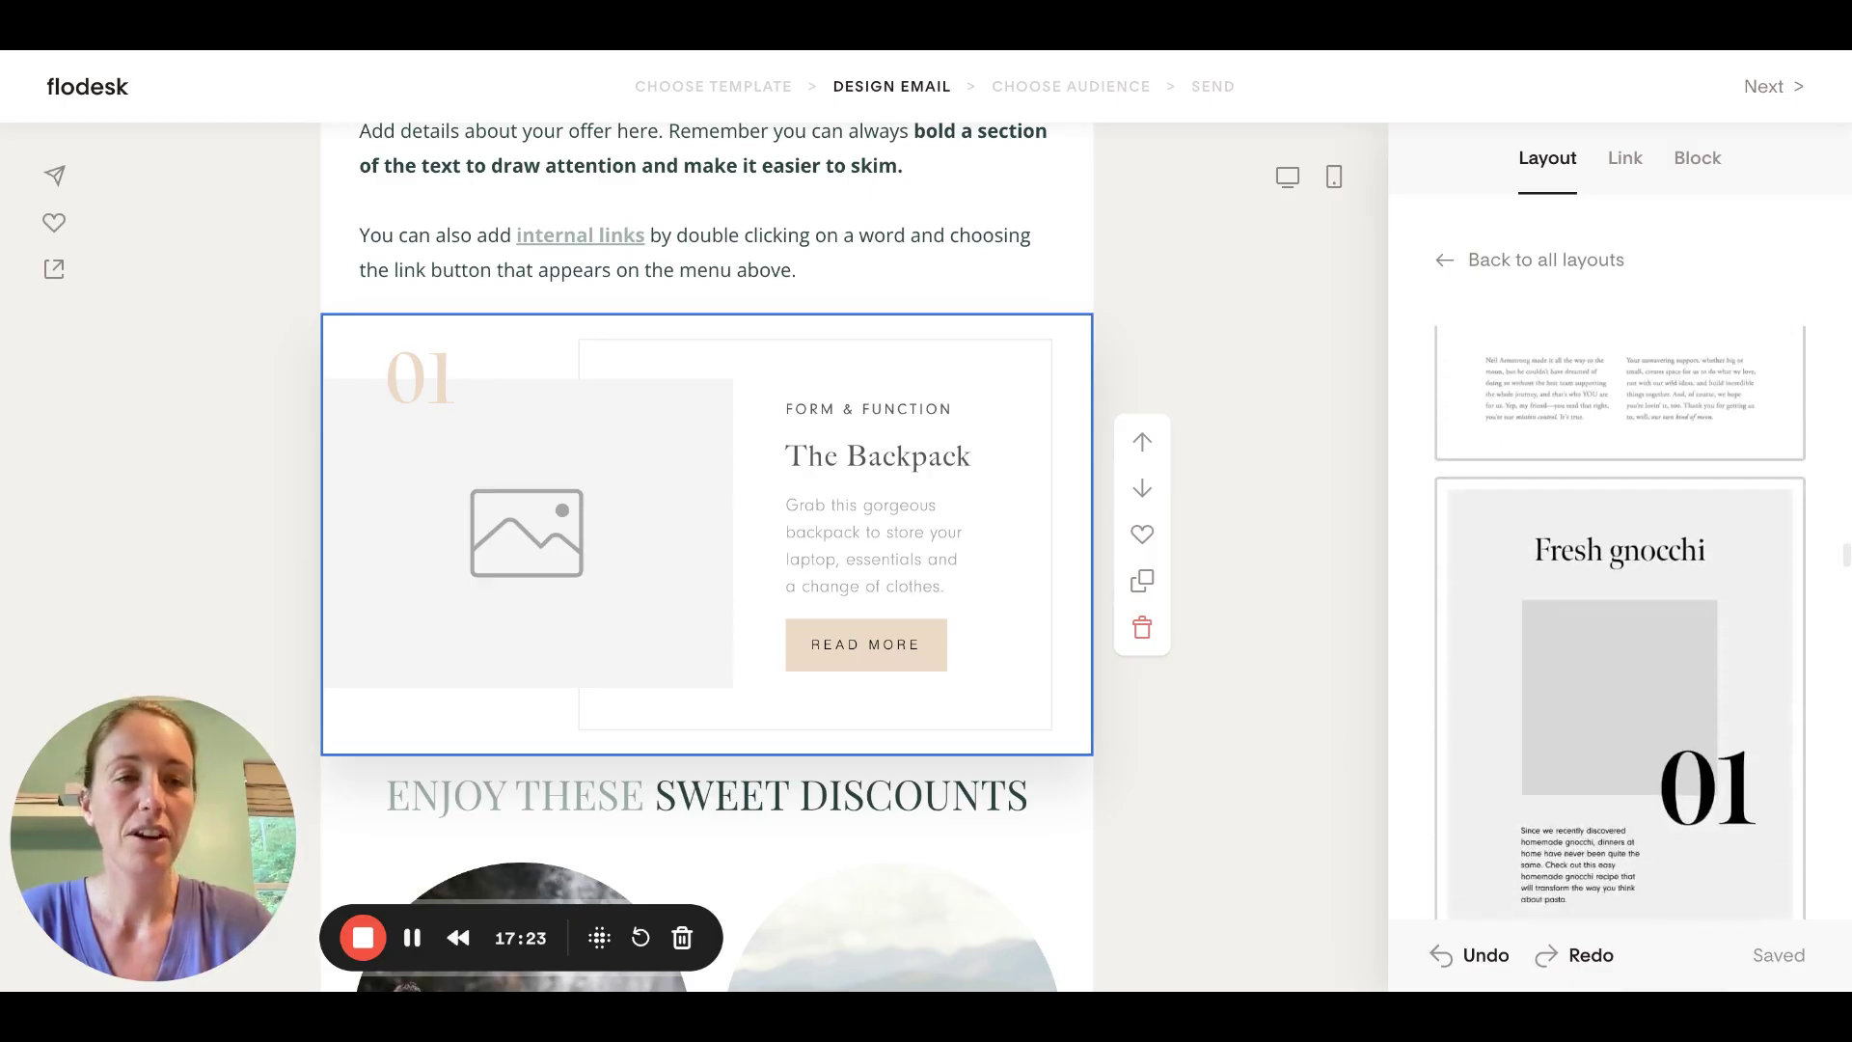
pyautogui.scroll(-2, 1620, 618)
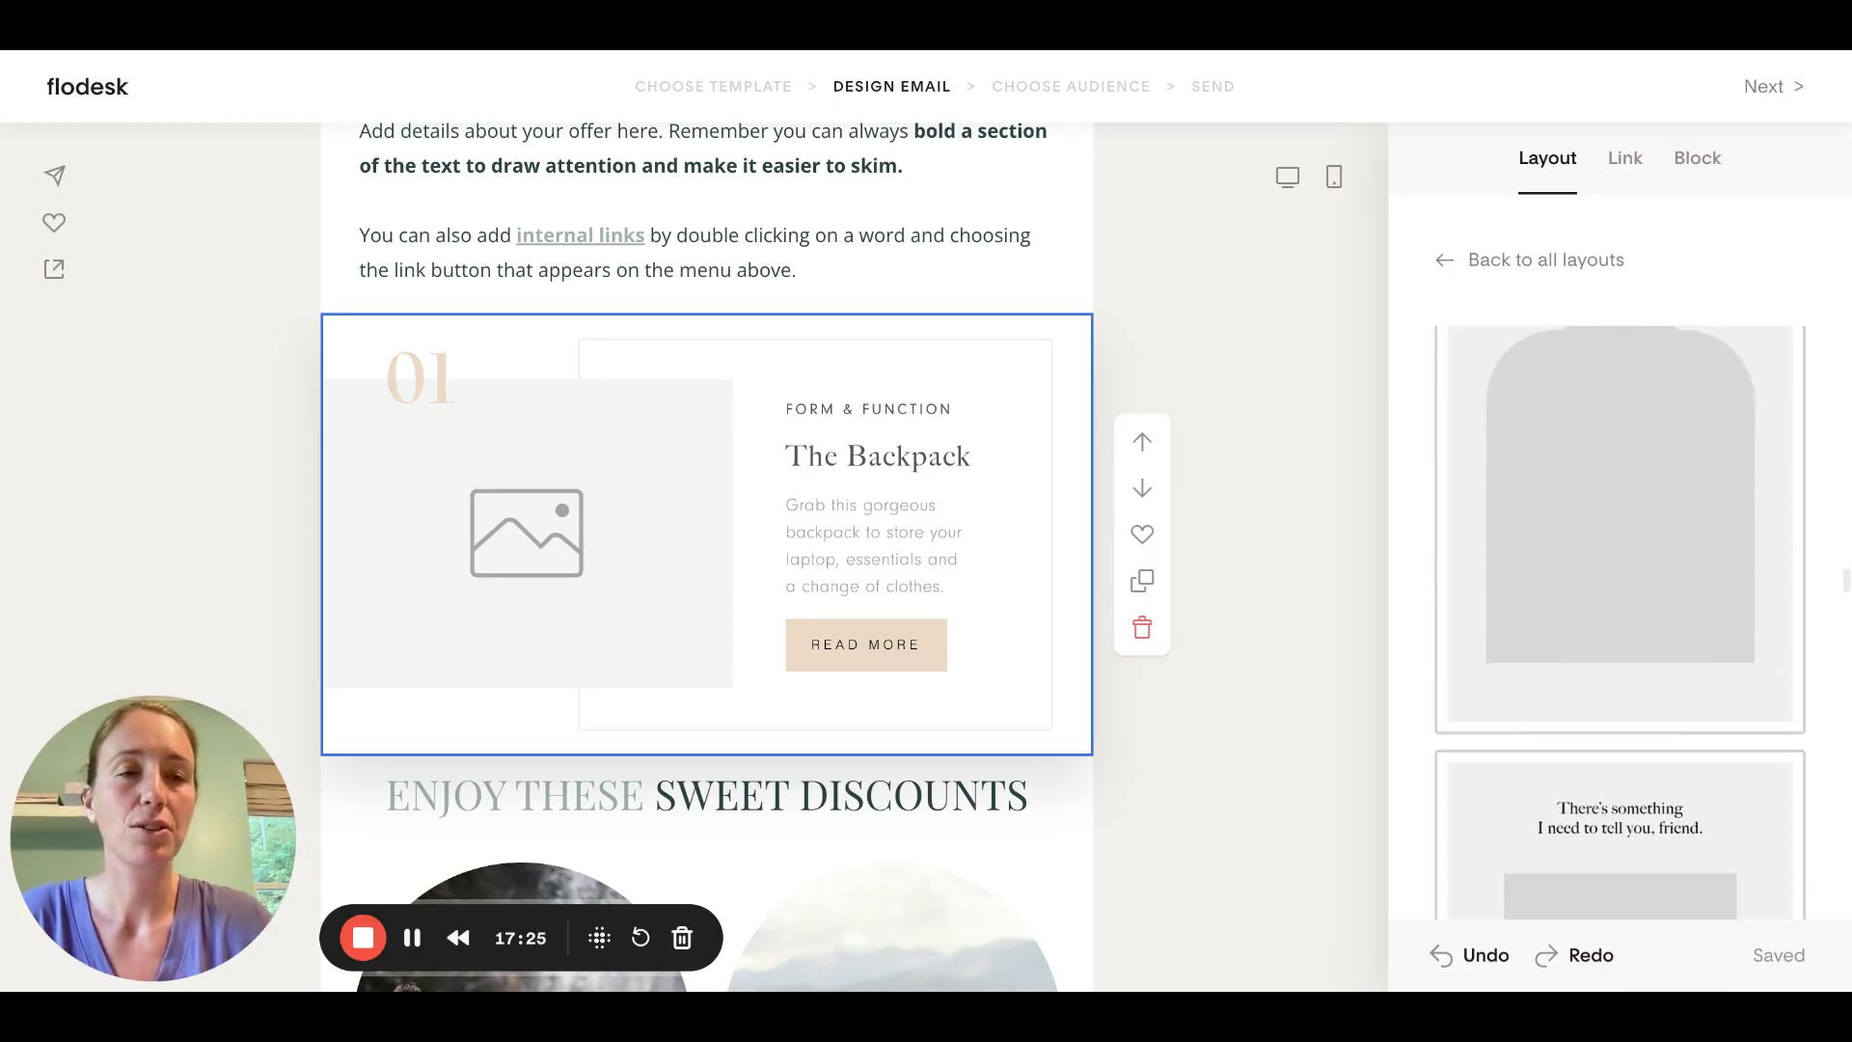
pyautogui.scroll(-1, 1621, 617)
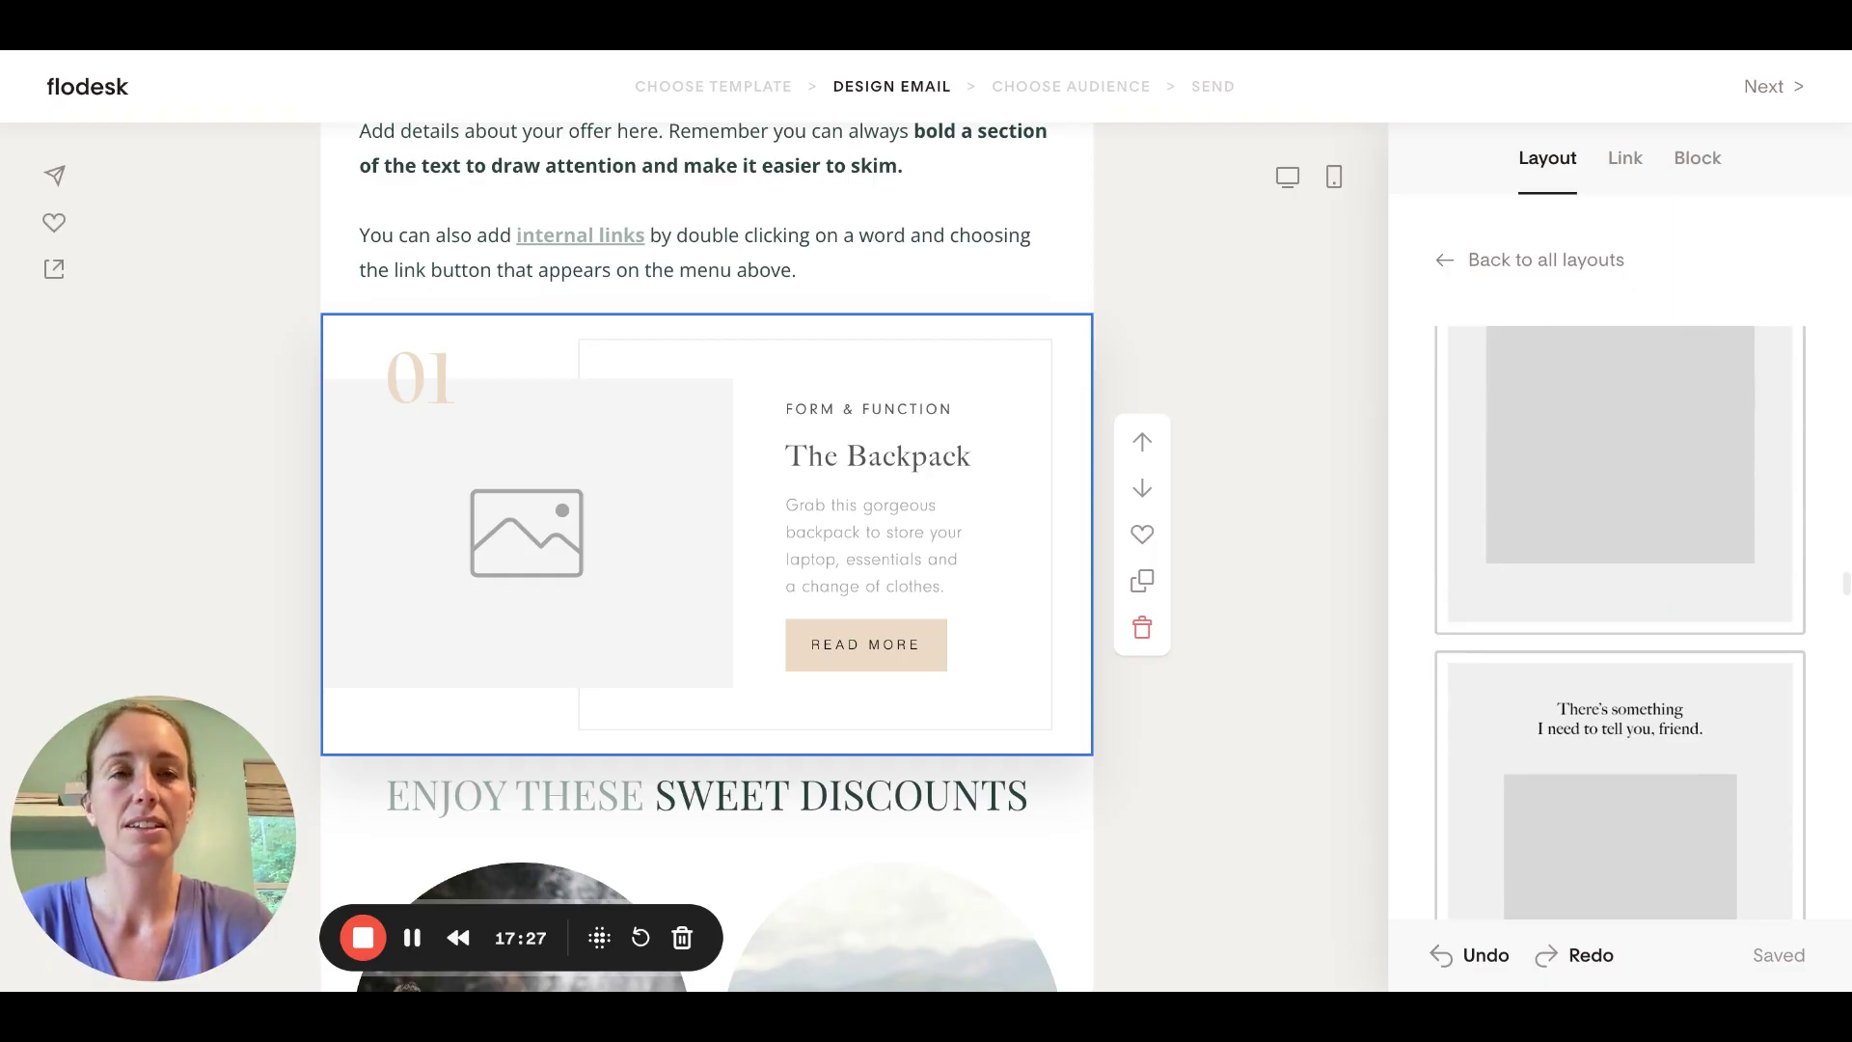
pyautogui.scroll(-6, 1620, 618)
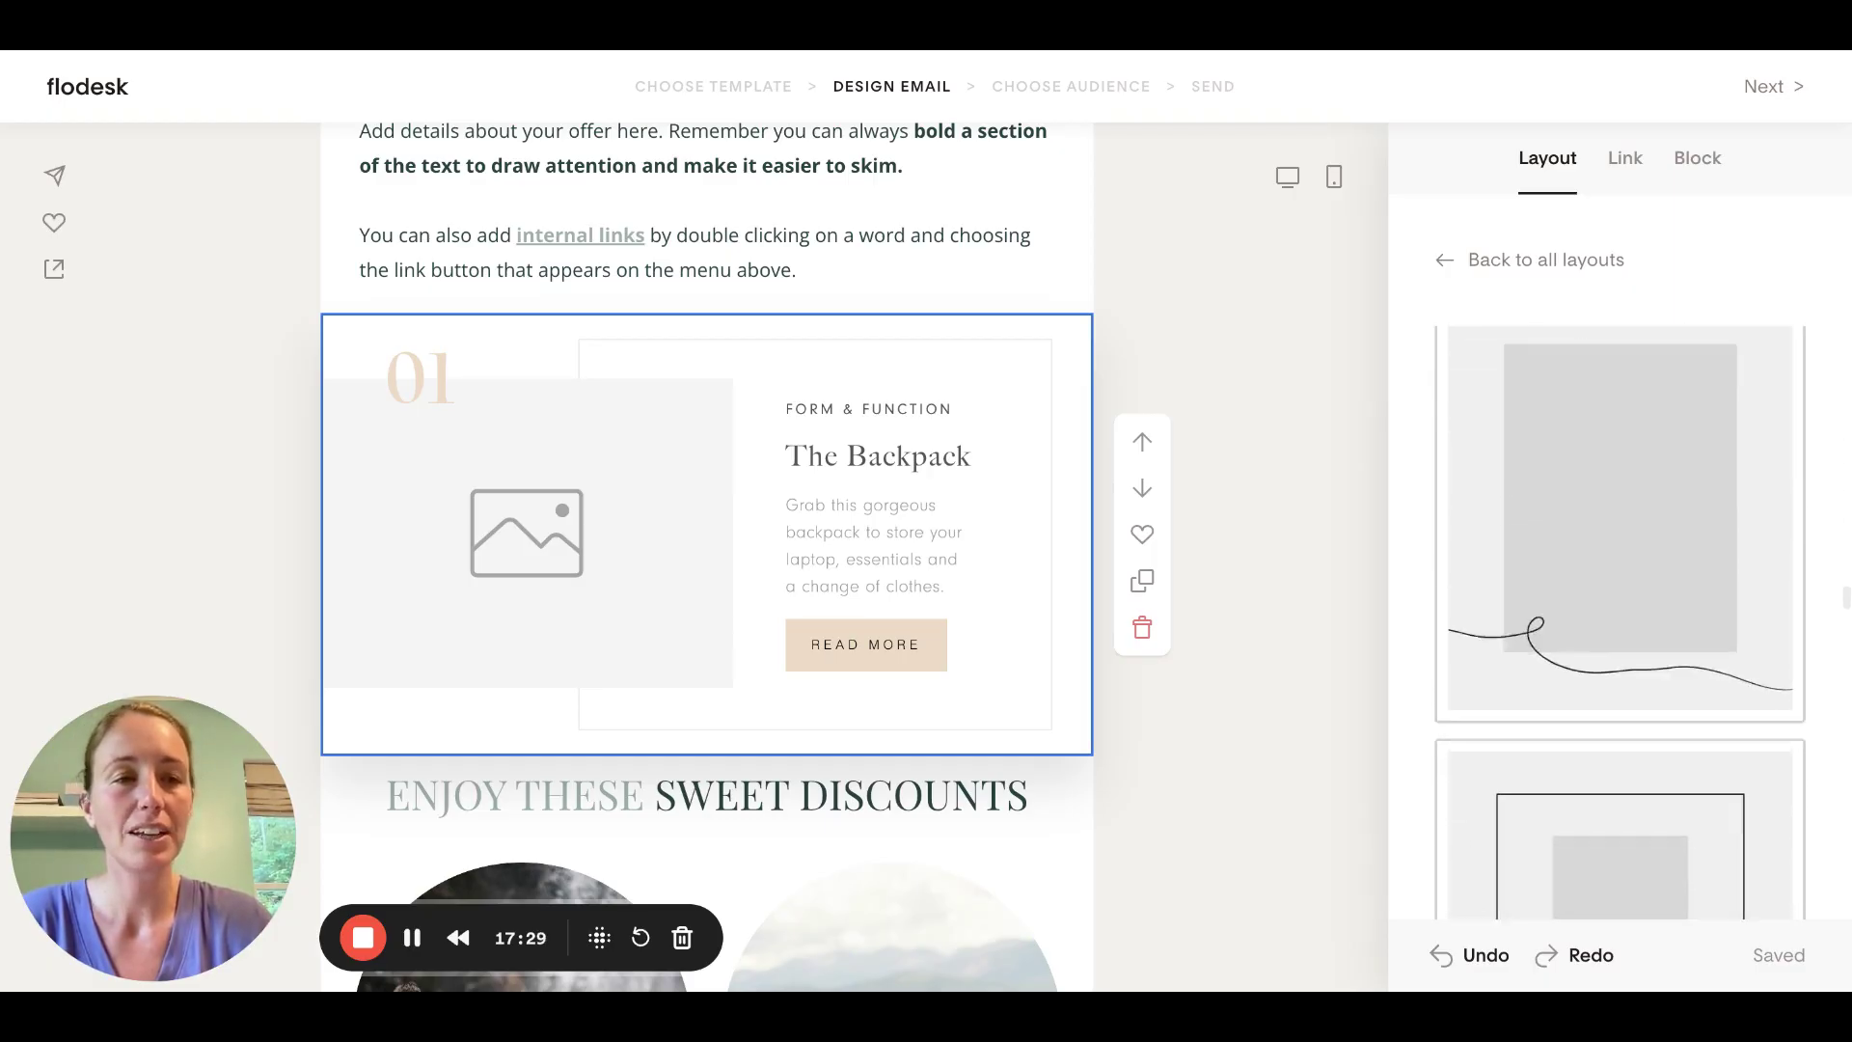
pyautogui.scroll(-5, 1620, 618)
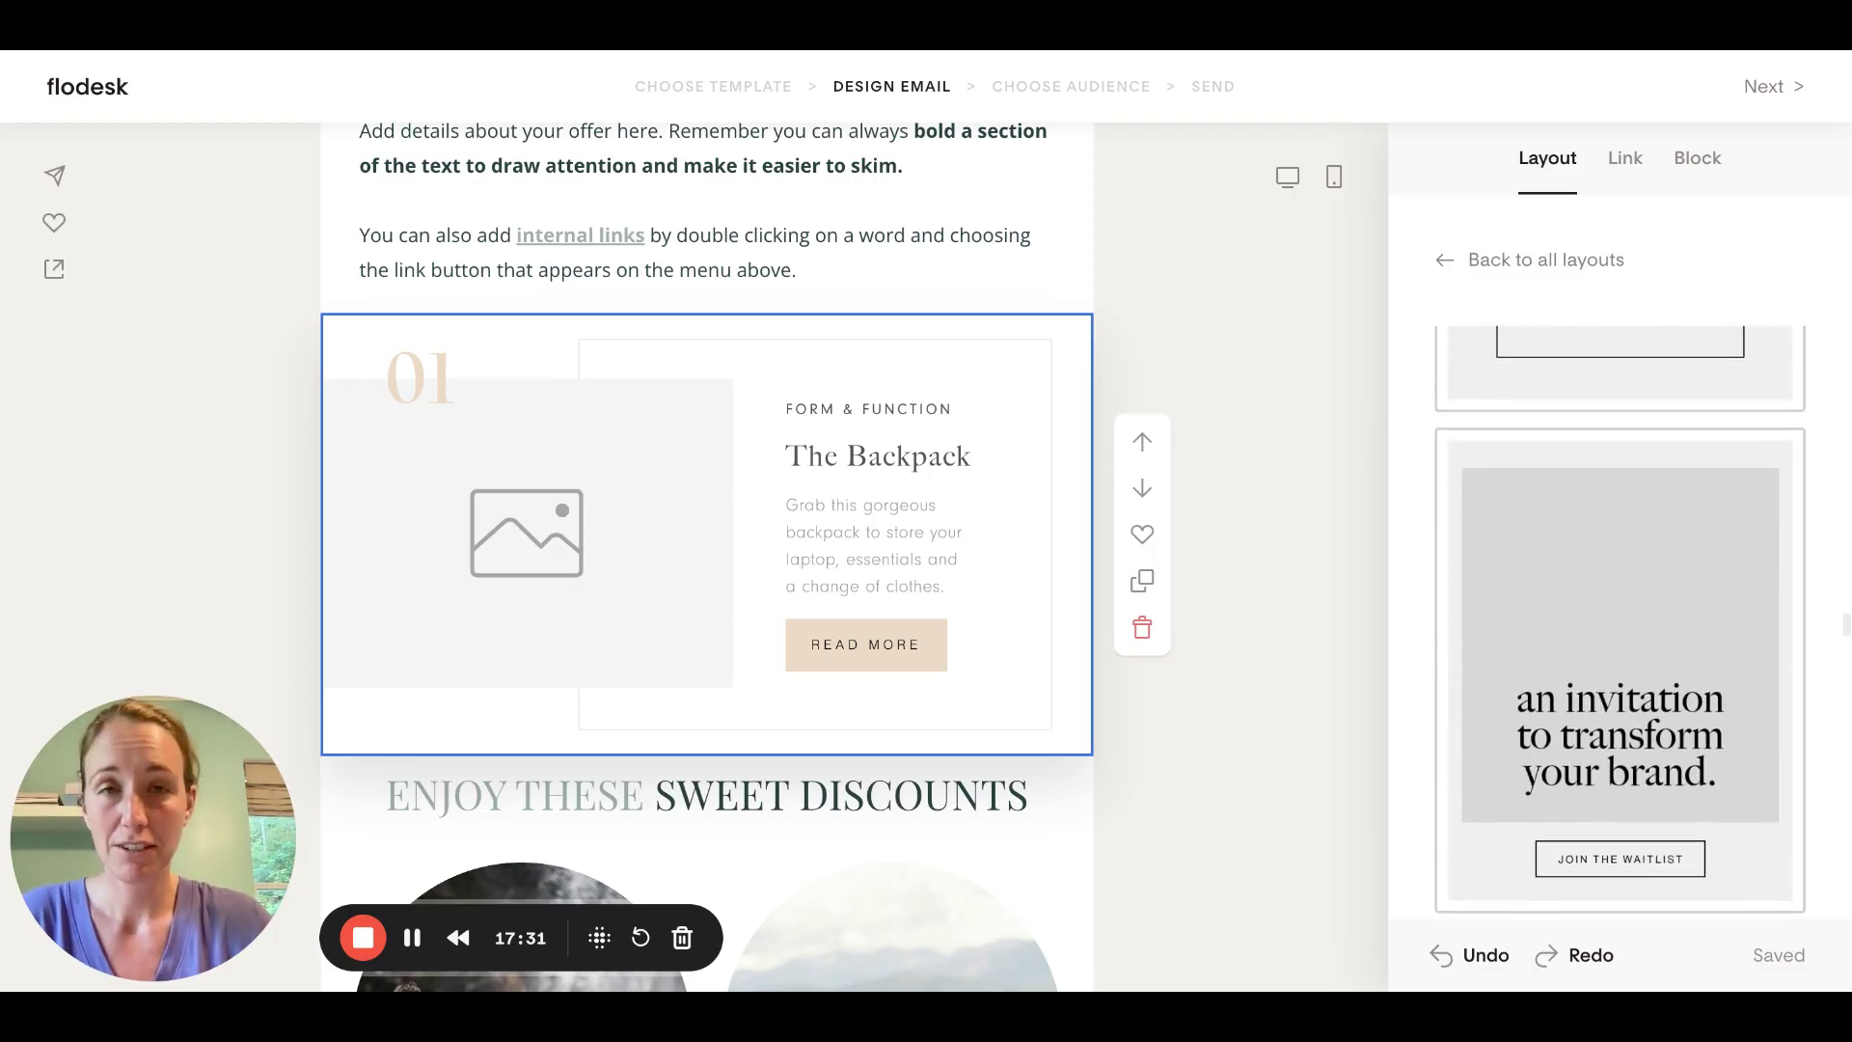
pyautogui.scroll(-6, 1620, 617)
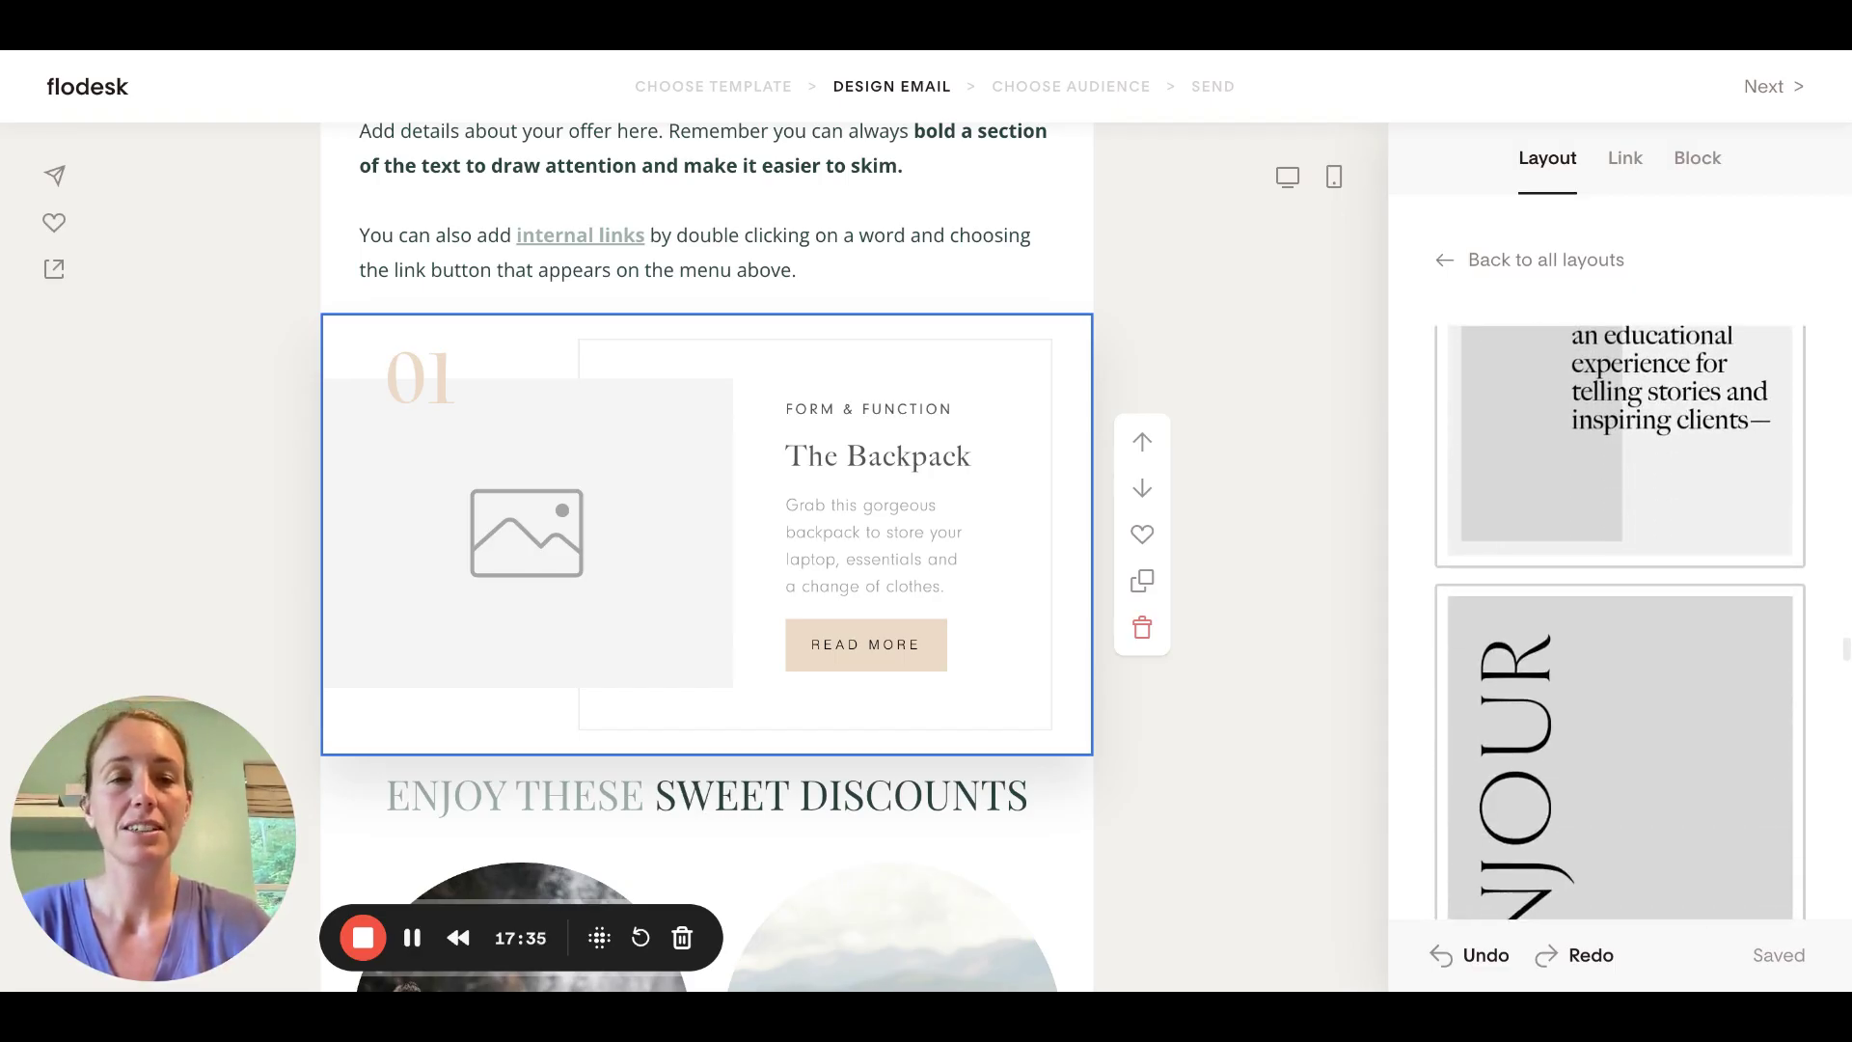
pyautogui.click(1142, 628)
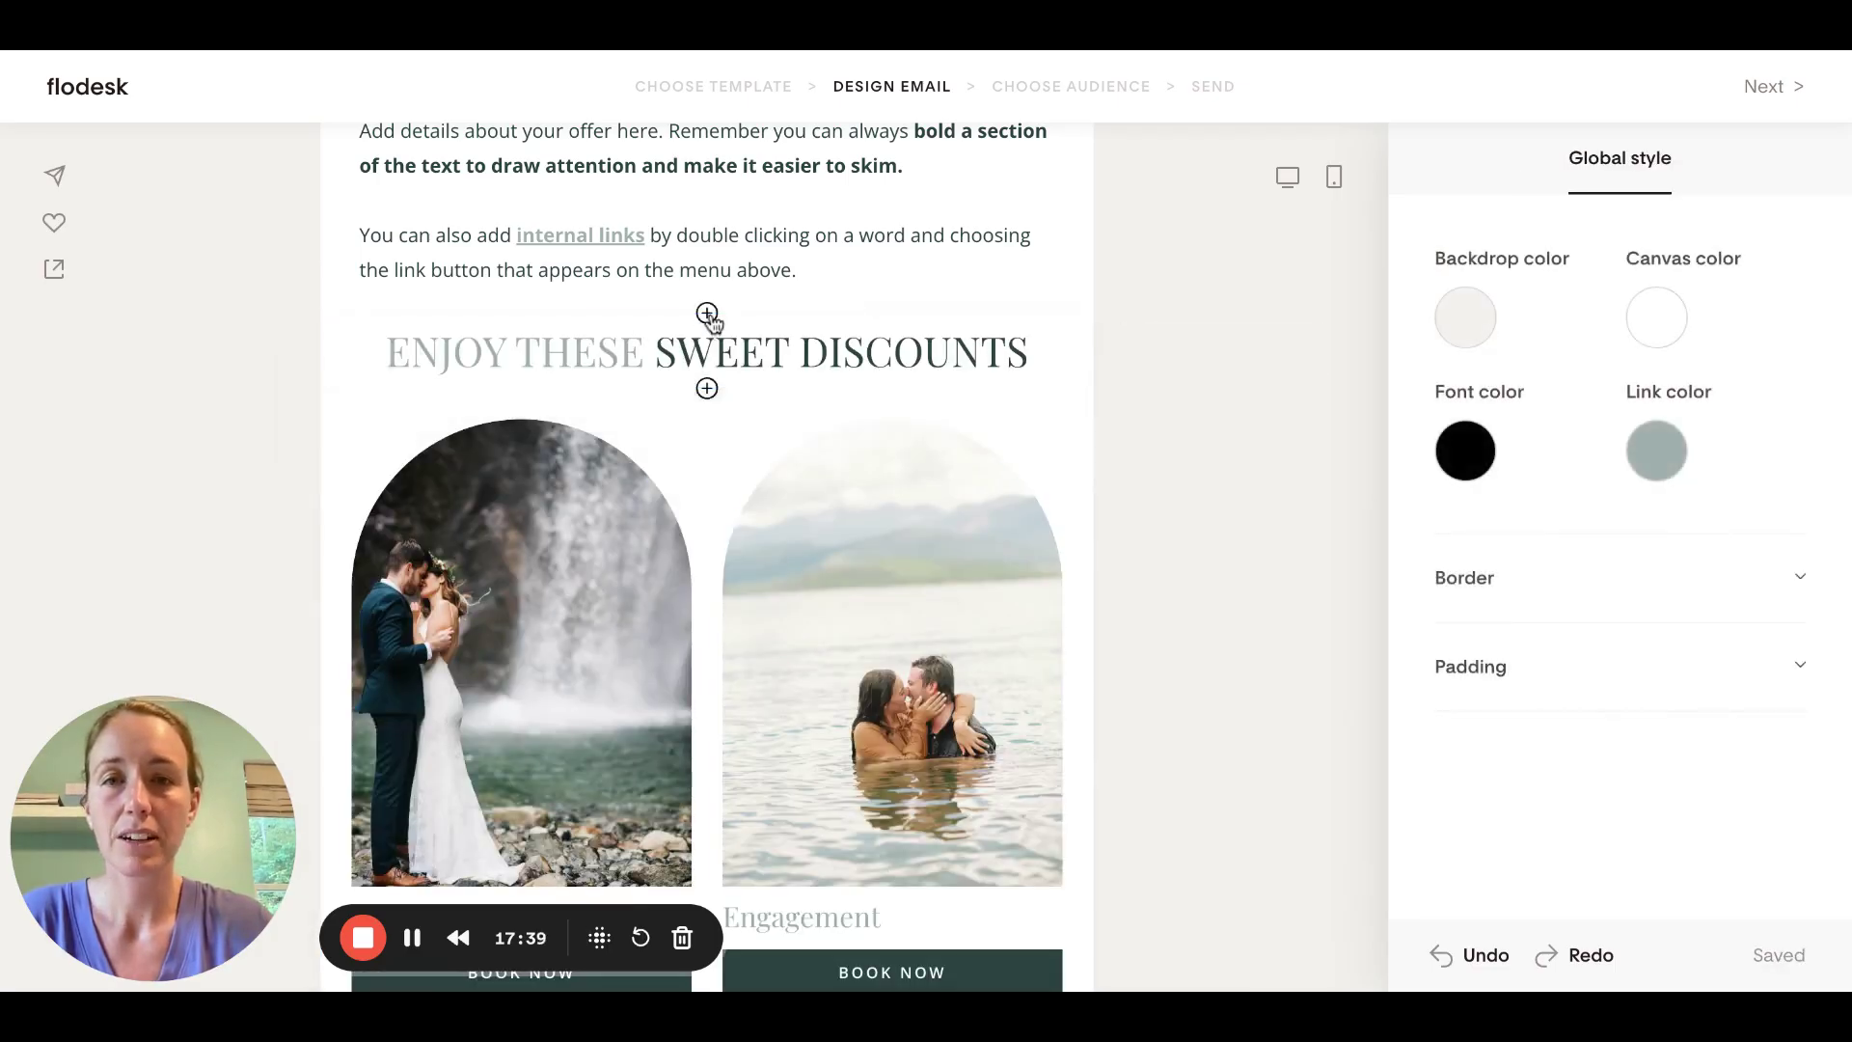
# Insert an E-commerce block above the "Enjoy These Sweet Discounts" heading and look through its product layouts
pyautogui.click(710, 321)
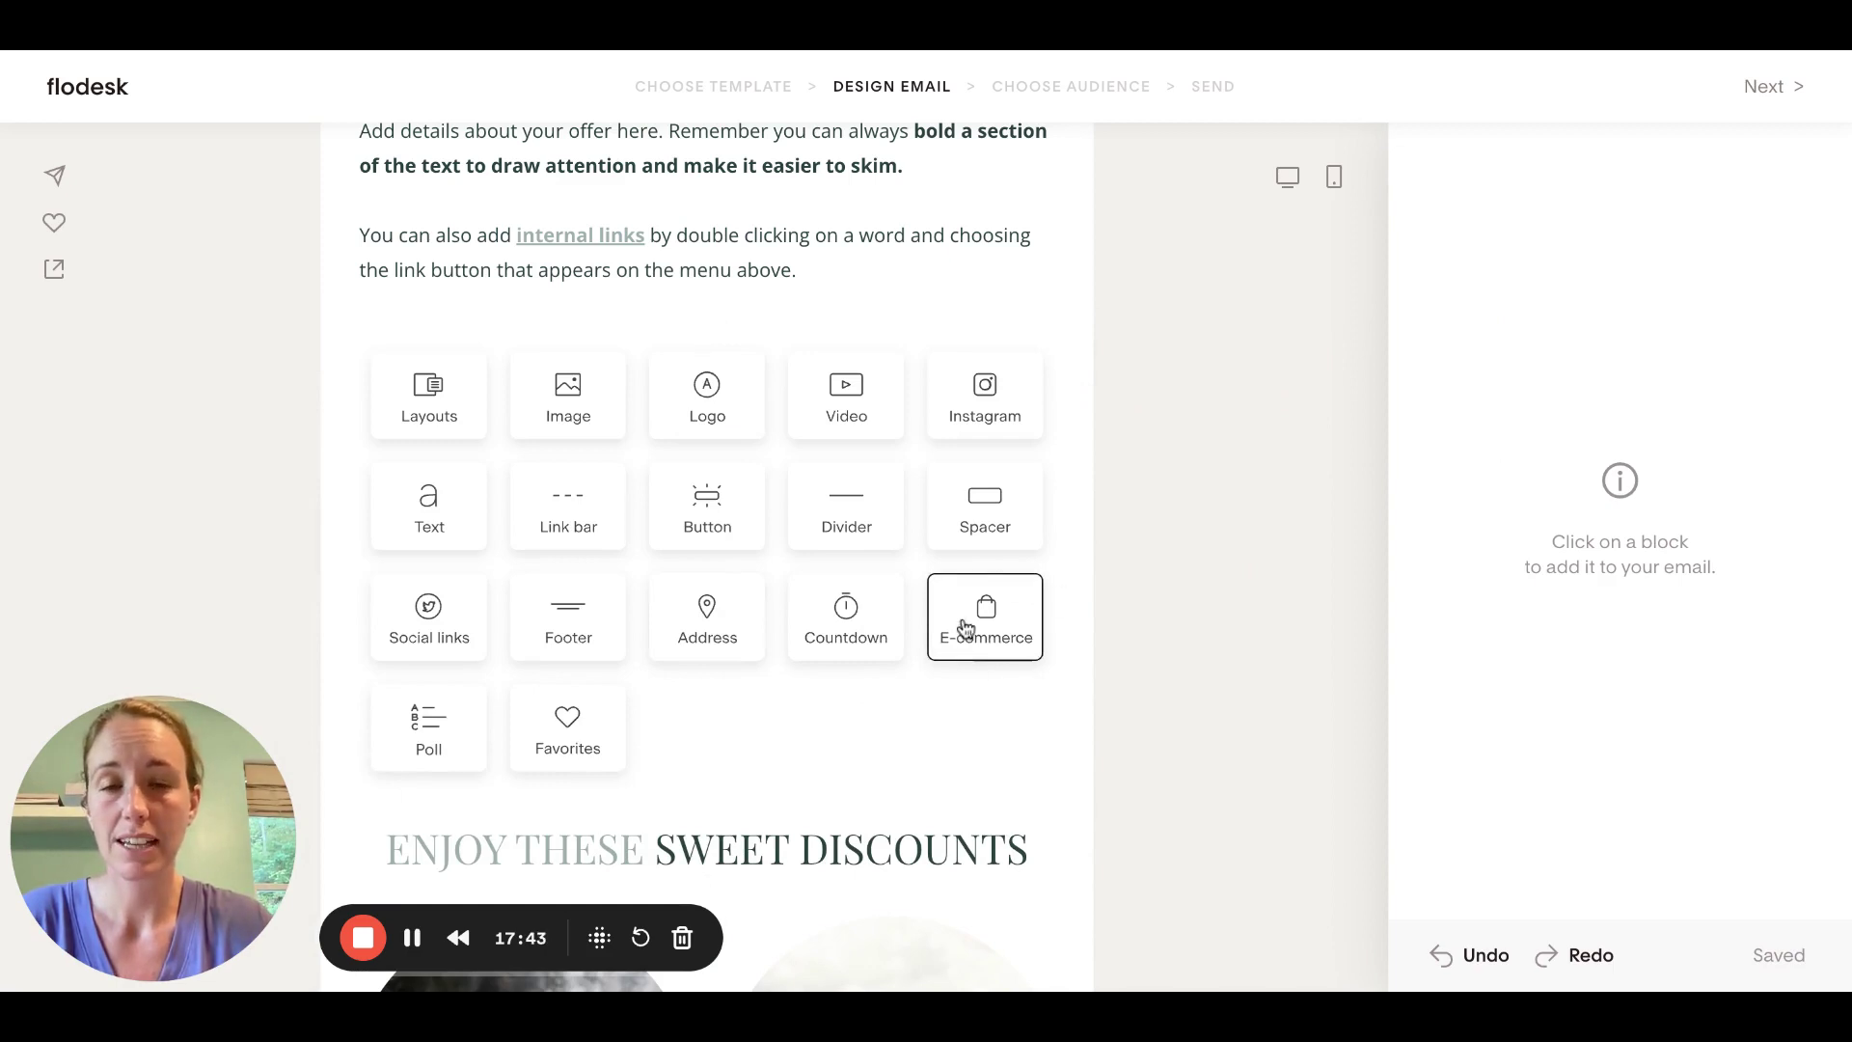
pyautogui.click(1013, 631)
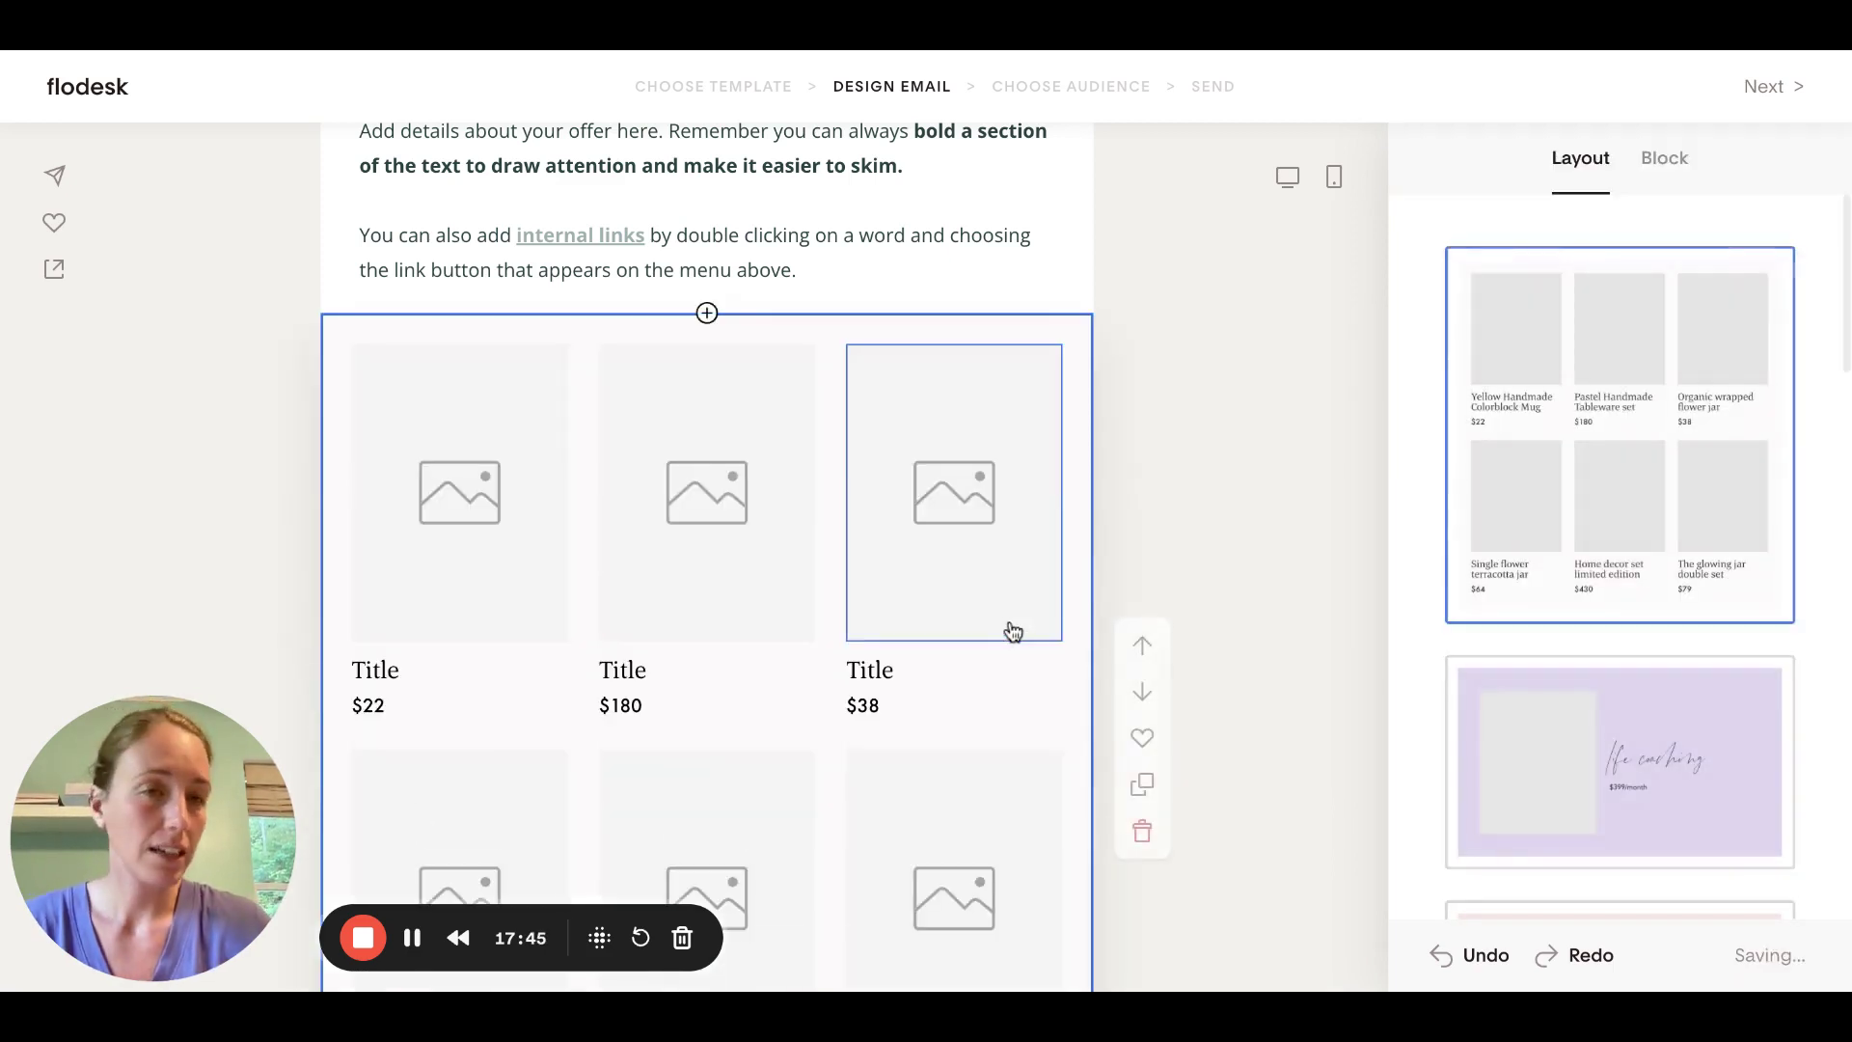
pyautogui.scroll(-3, 1536, 623)
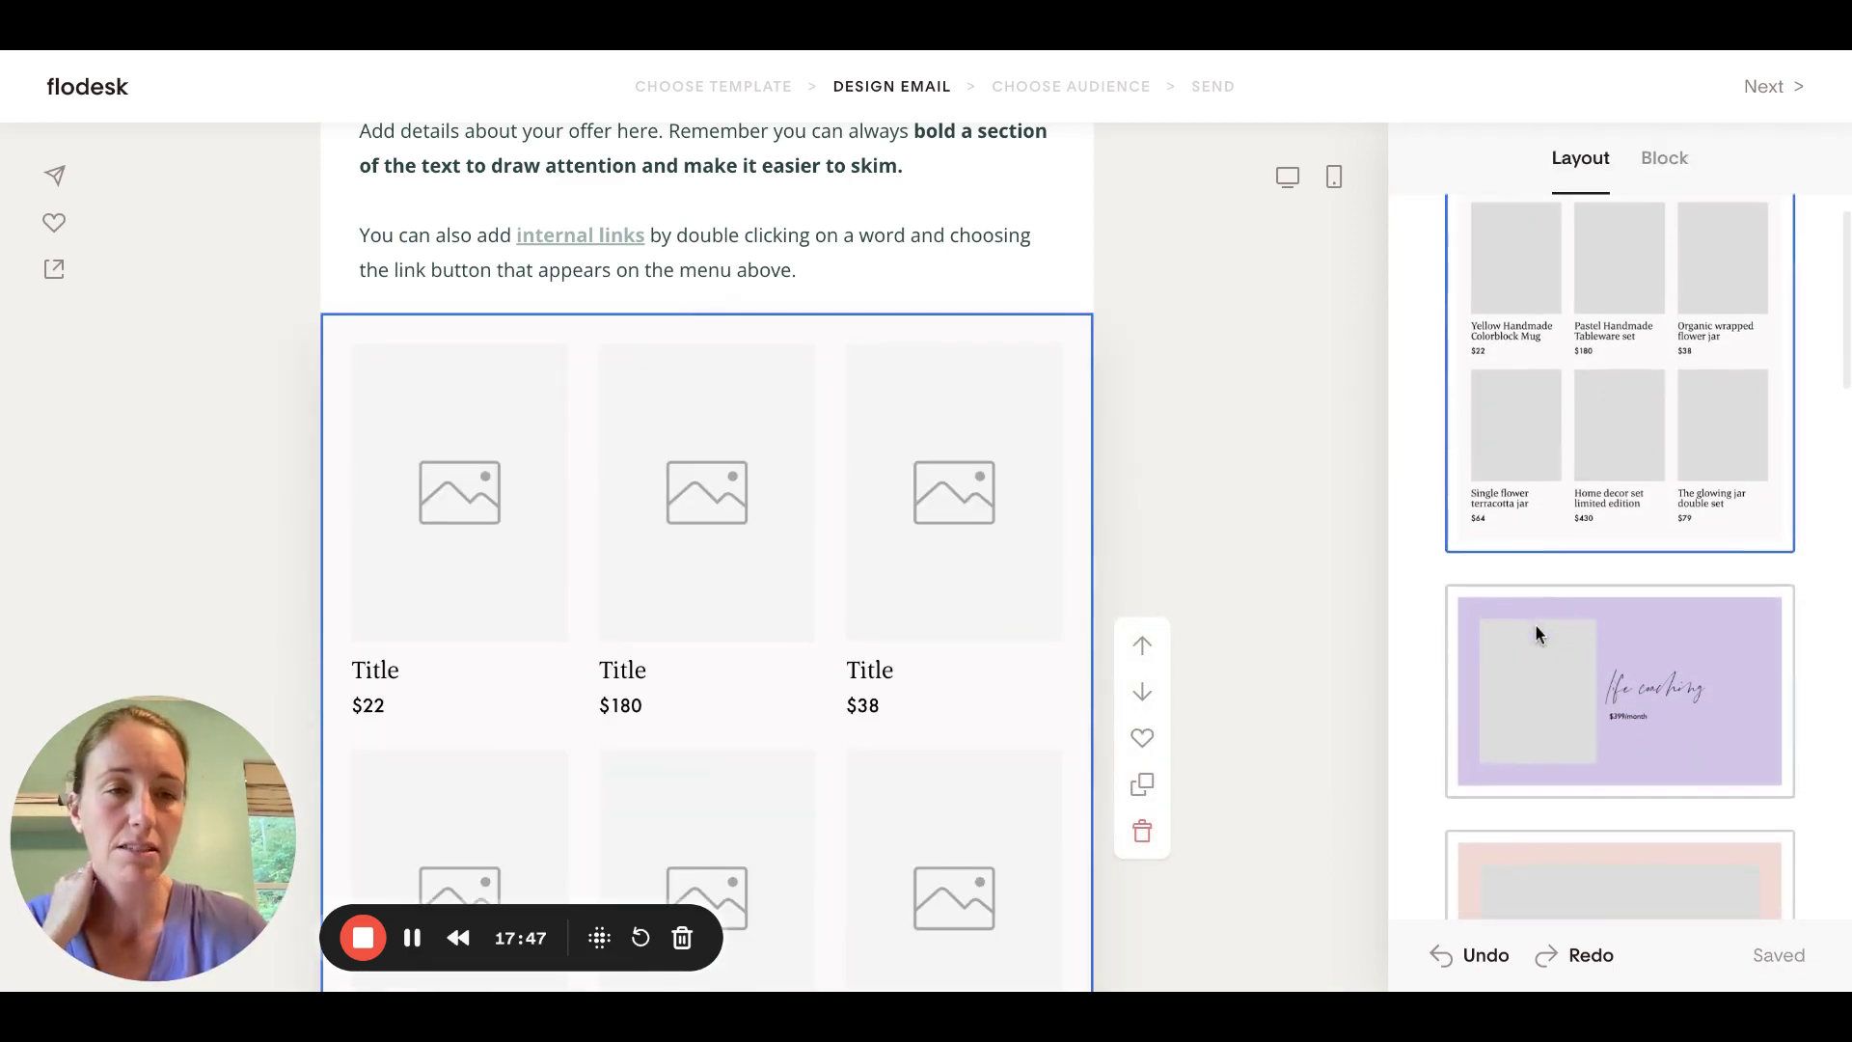
pyautogui.scroll(-7, 1536, 623)
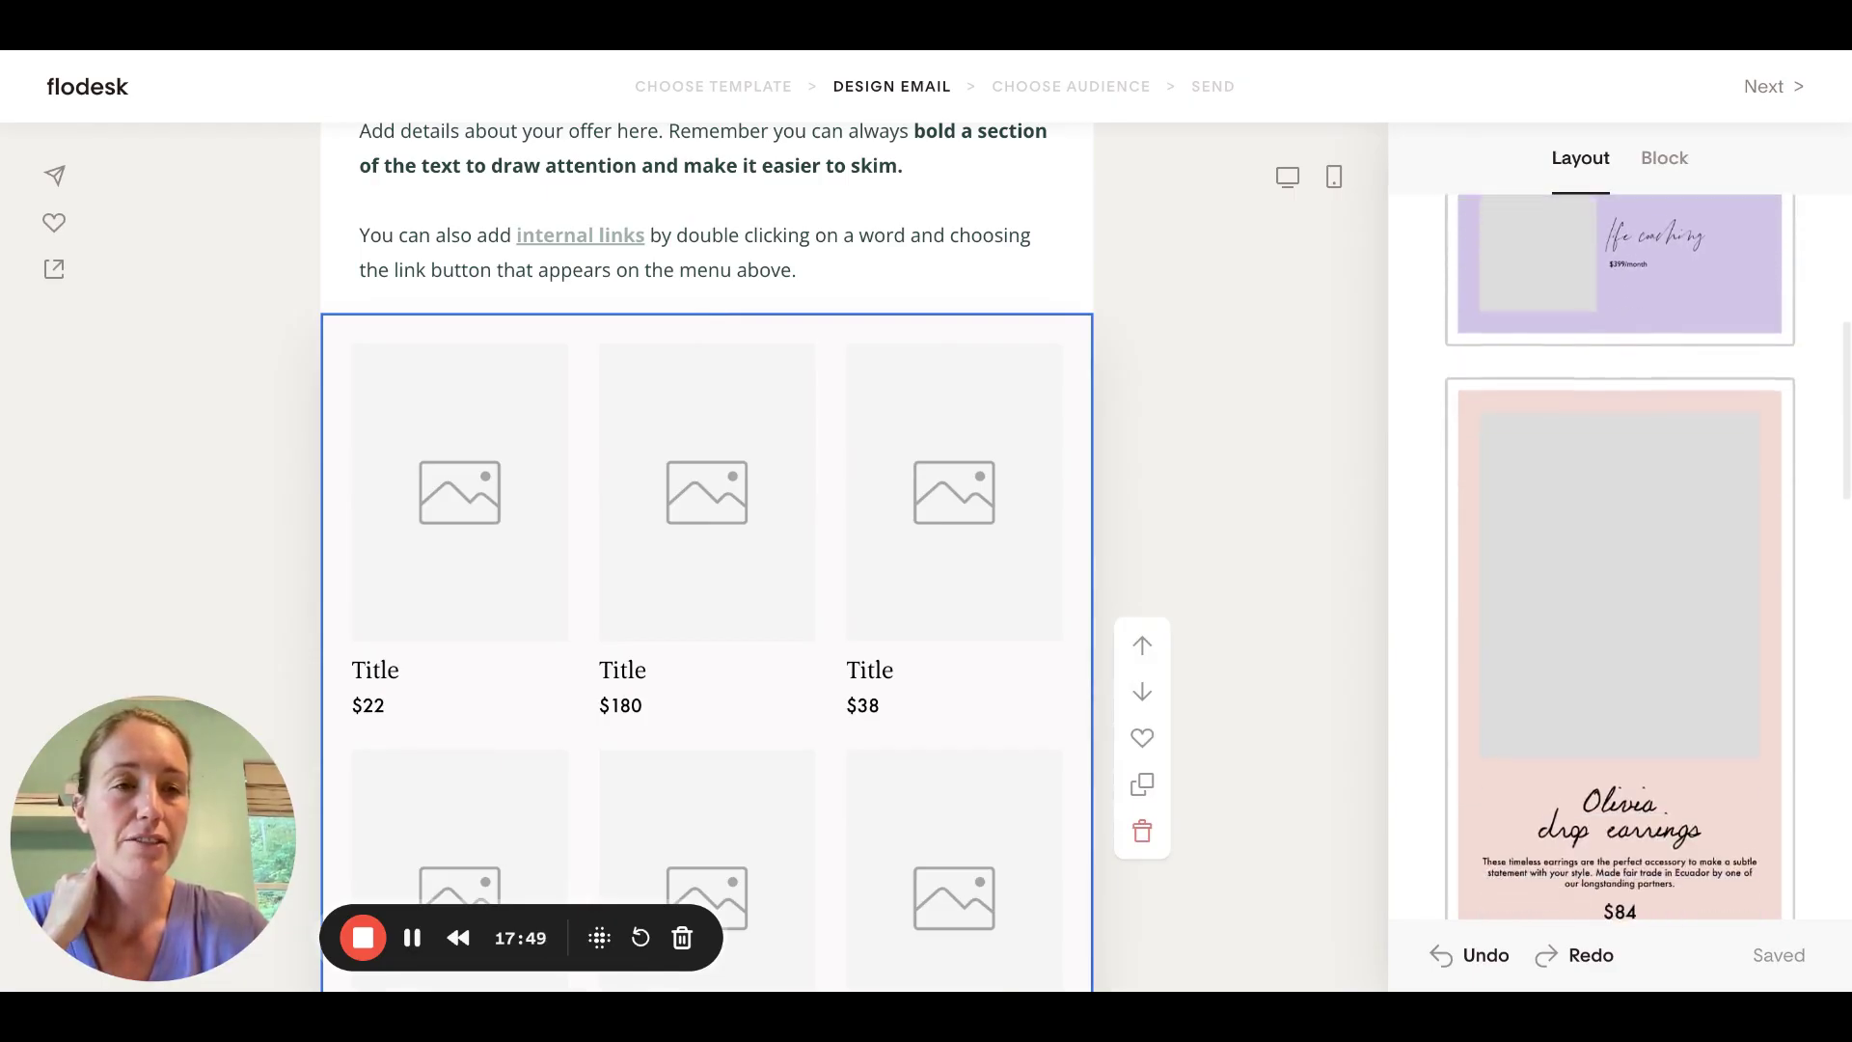
pyautogui.scroll(-7, 1621, 560)
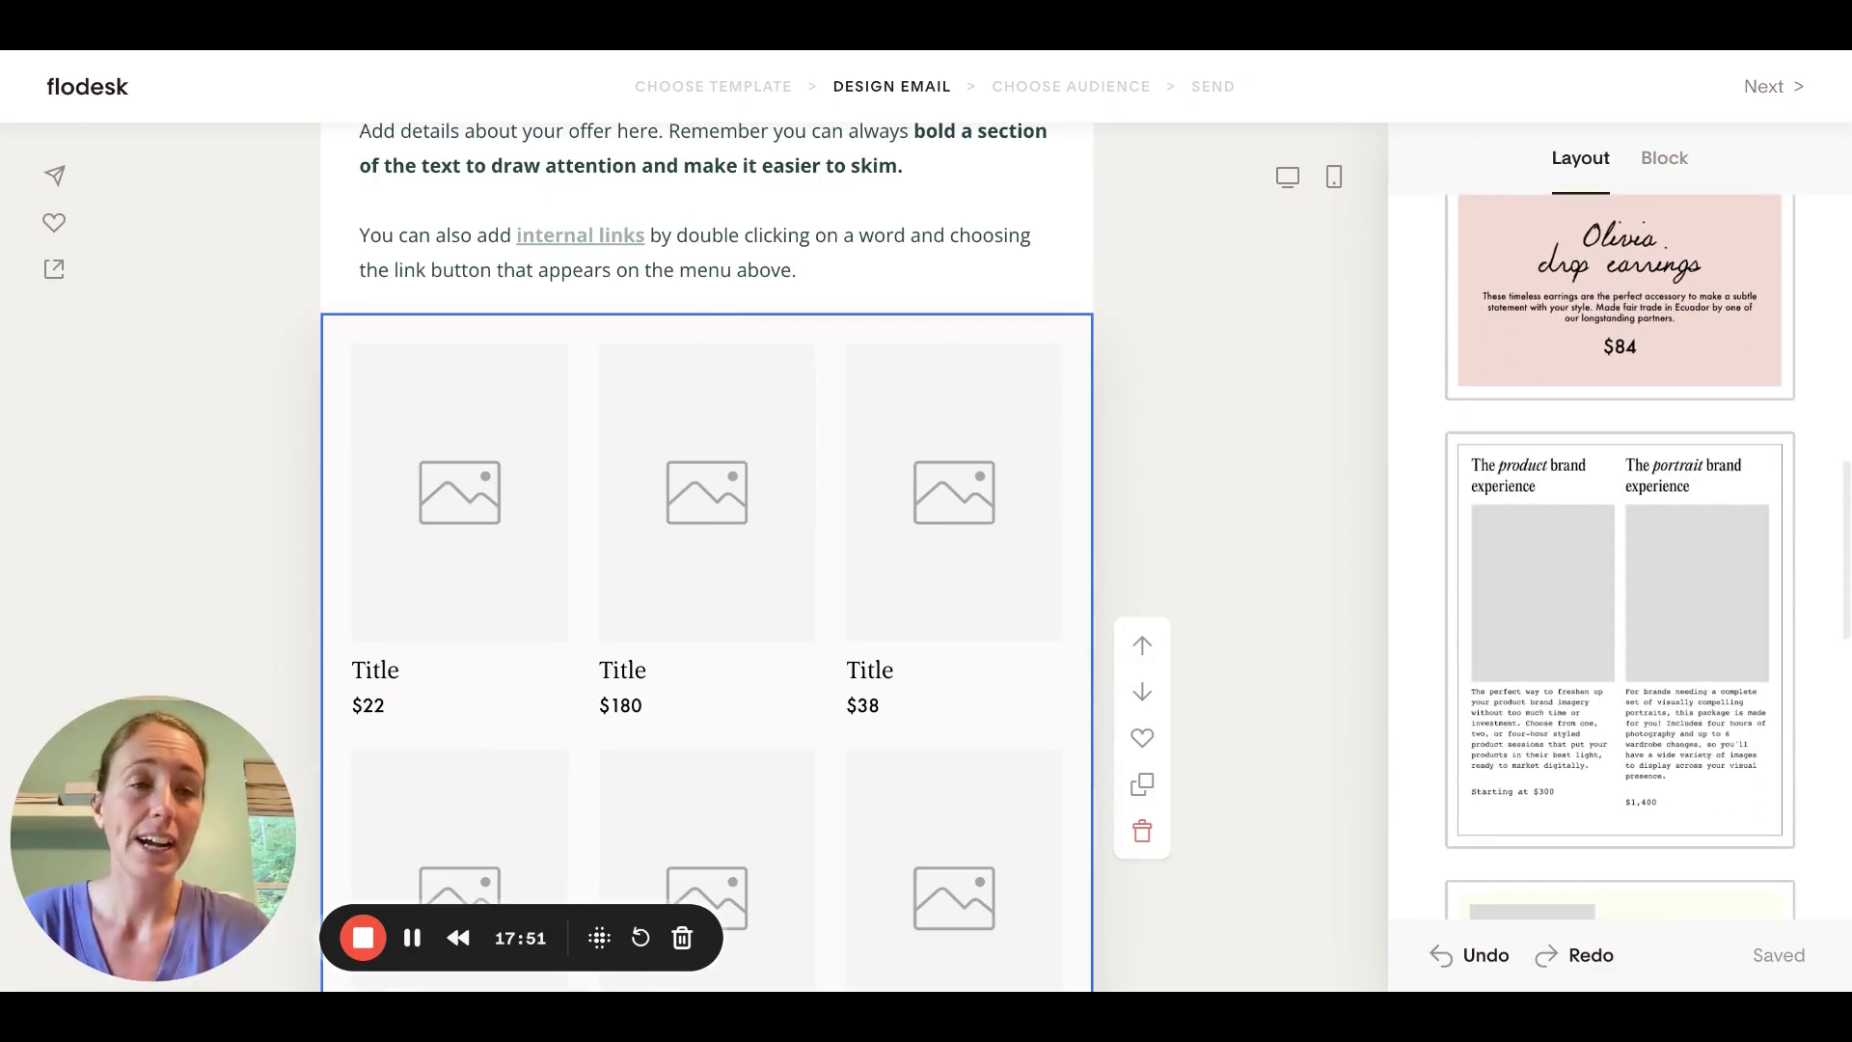
pyautogui.scroll(-5, 1563, 583)
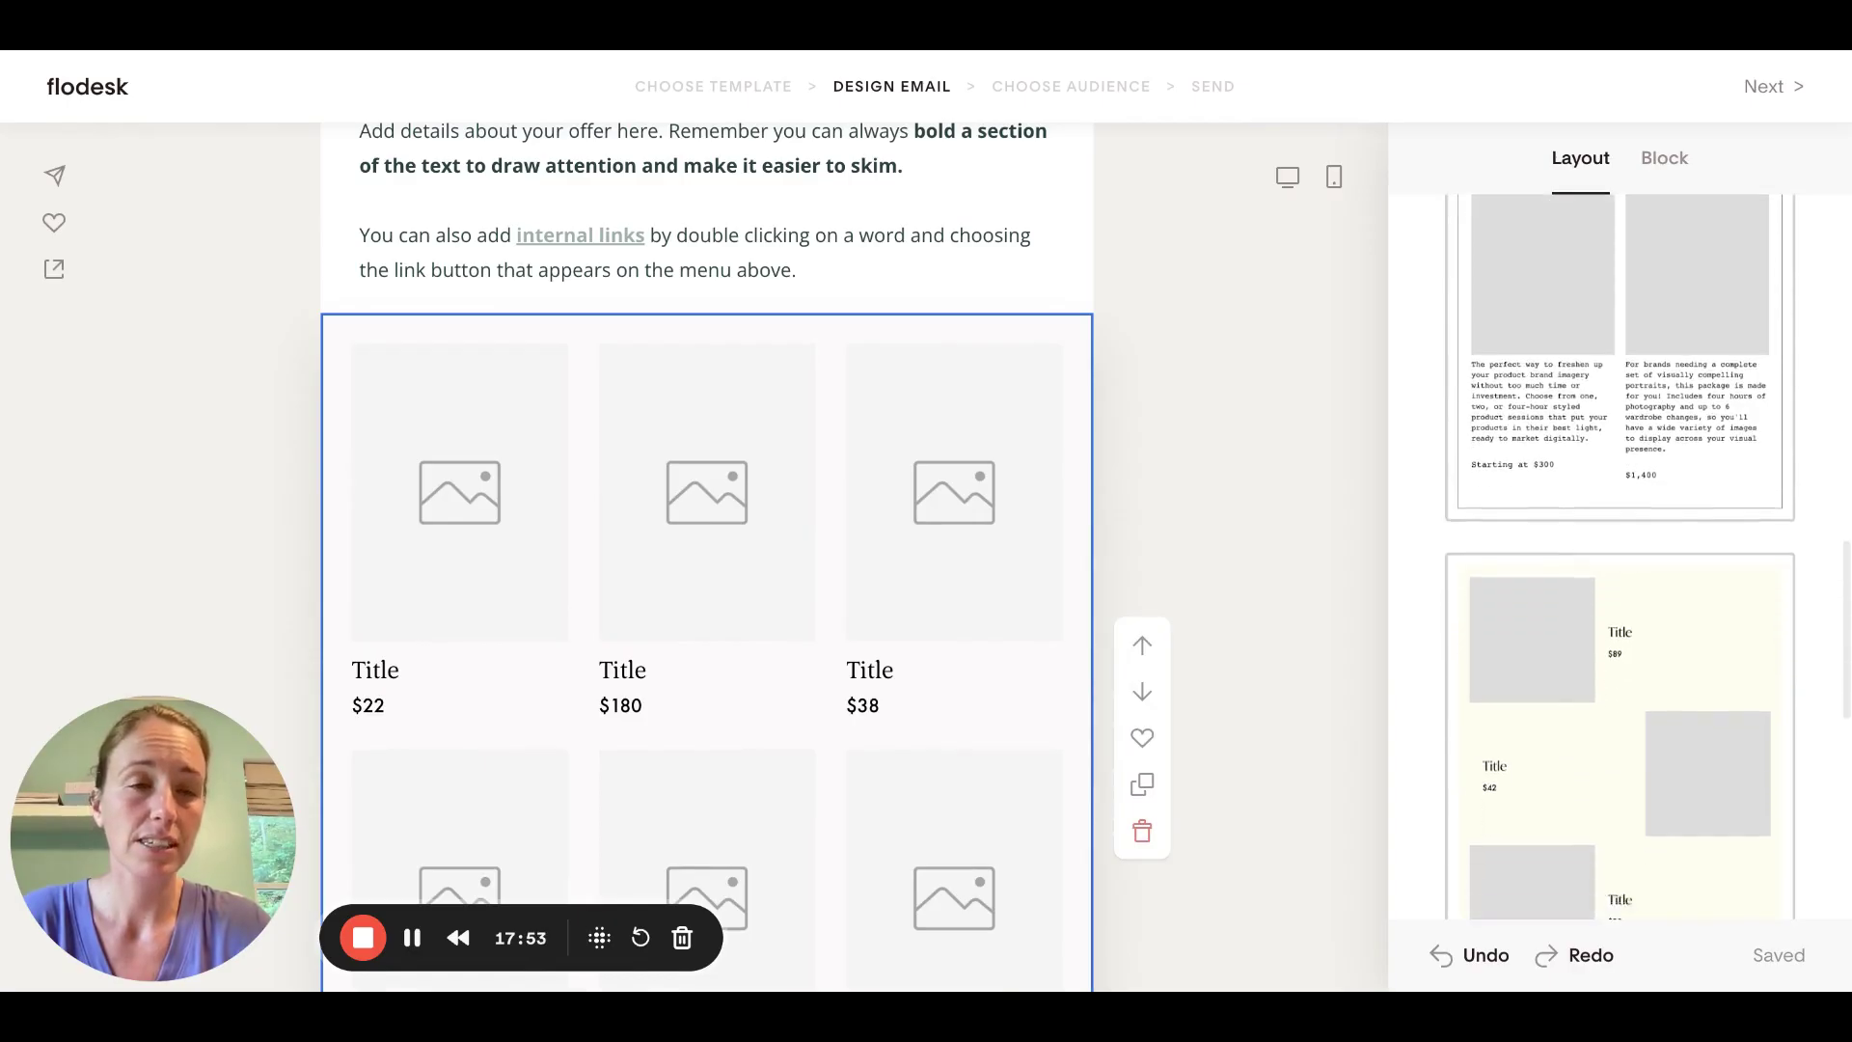
# Try the pale yellow layout with alternating images and titles on the E-commerce block, and delete the block after reviewing it
pyautogui.click(1563, 583)
pyautogui.scroll(-5, 1563, 583)
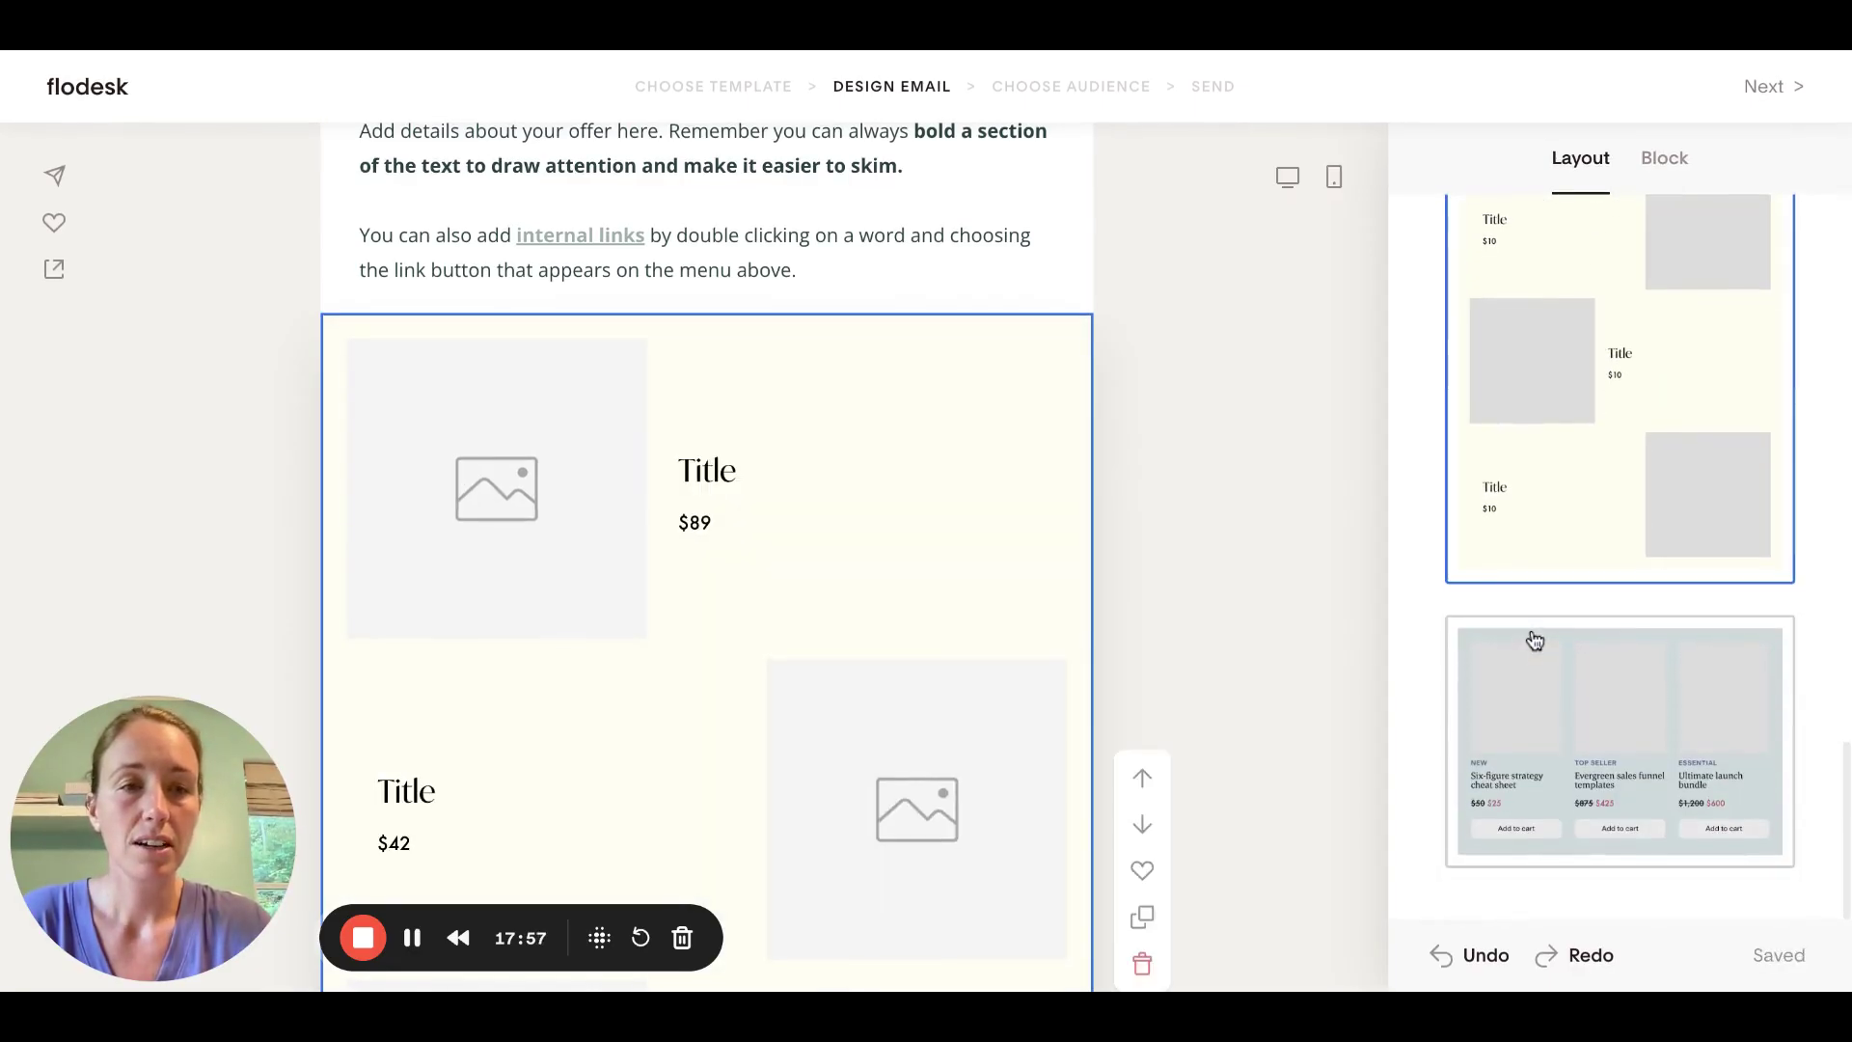
pyautogui.scroll(-5, 973, 627)
pyautogui.scroll(-10, 973, 627)
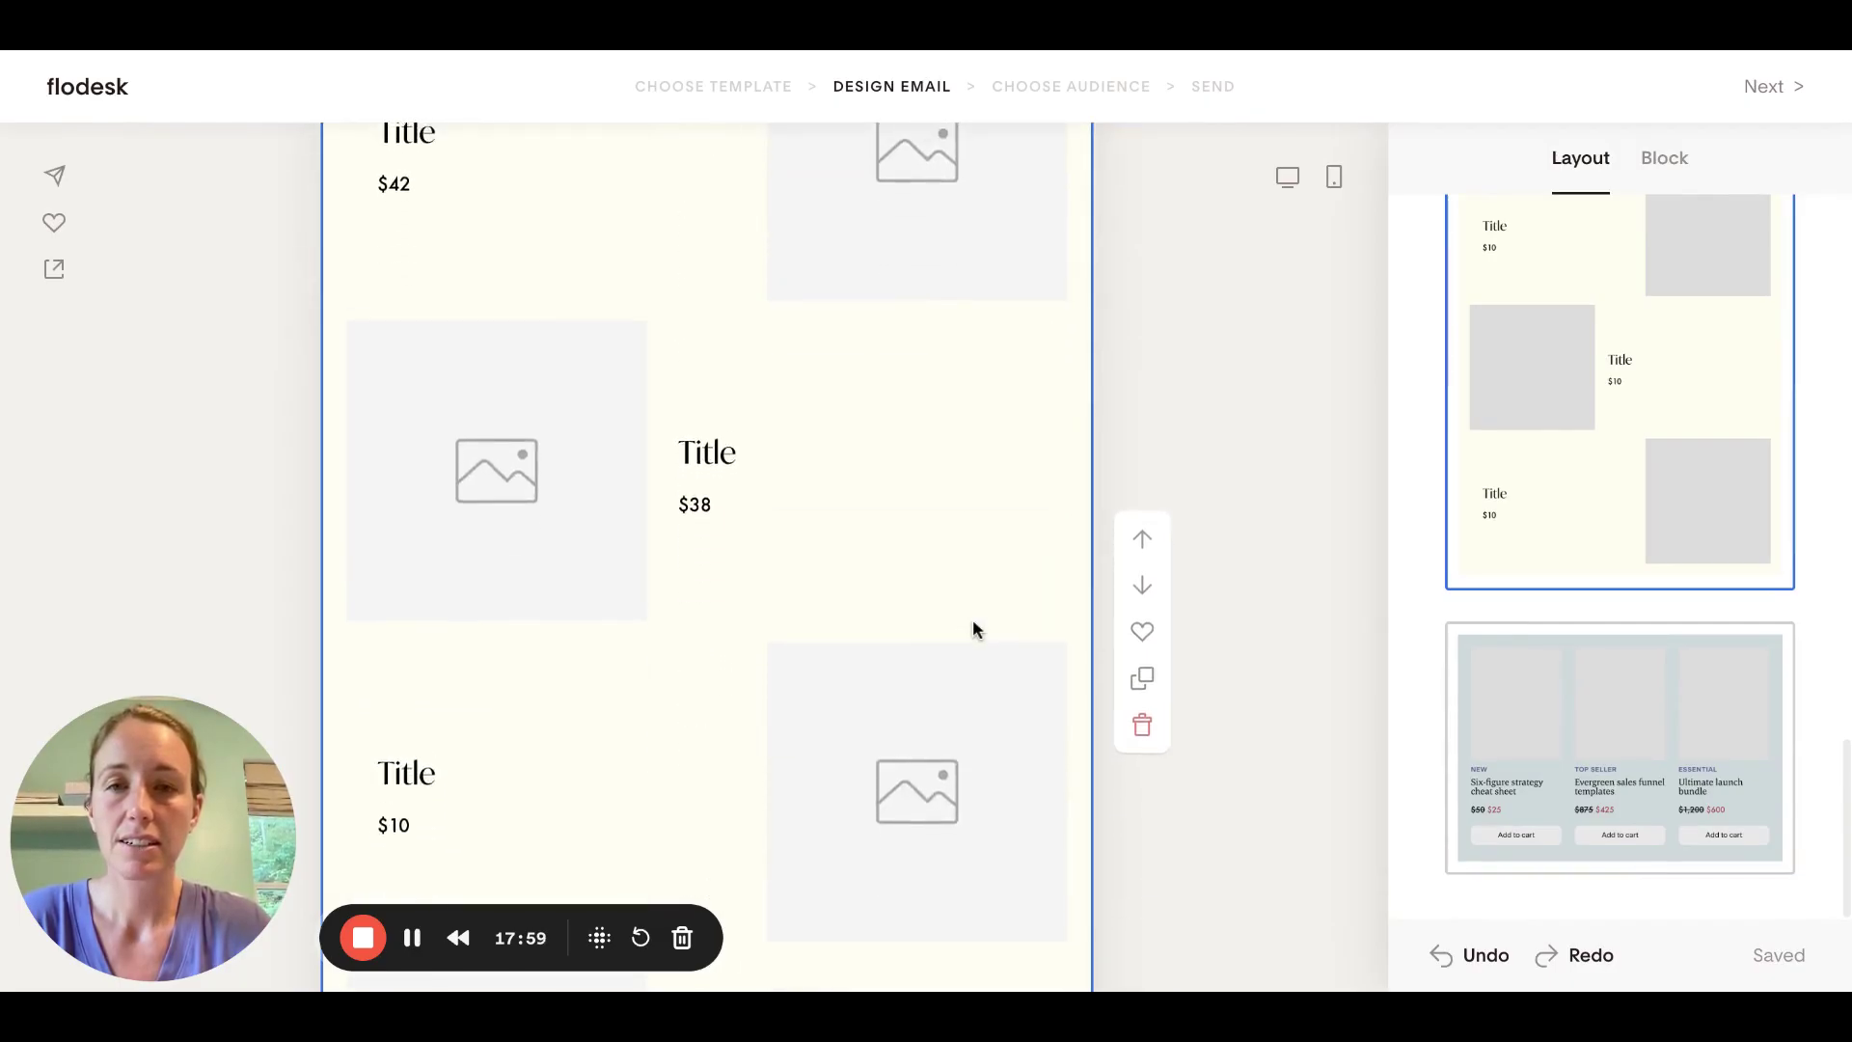
pyautogui.scroll(5, 868, 675)
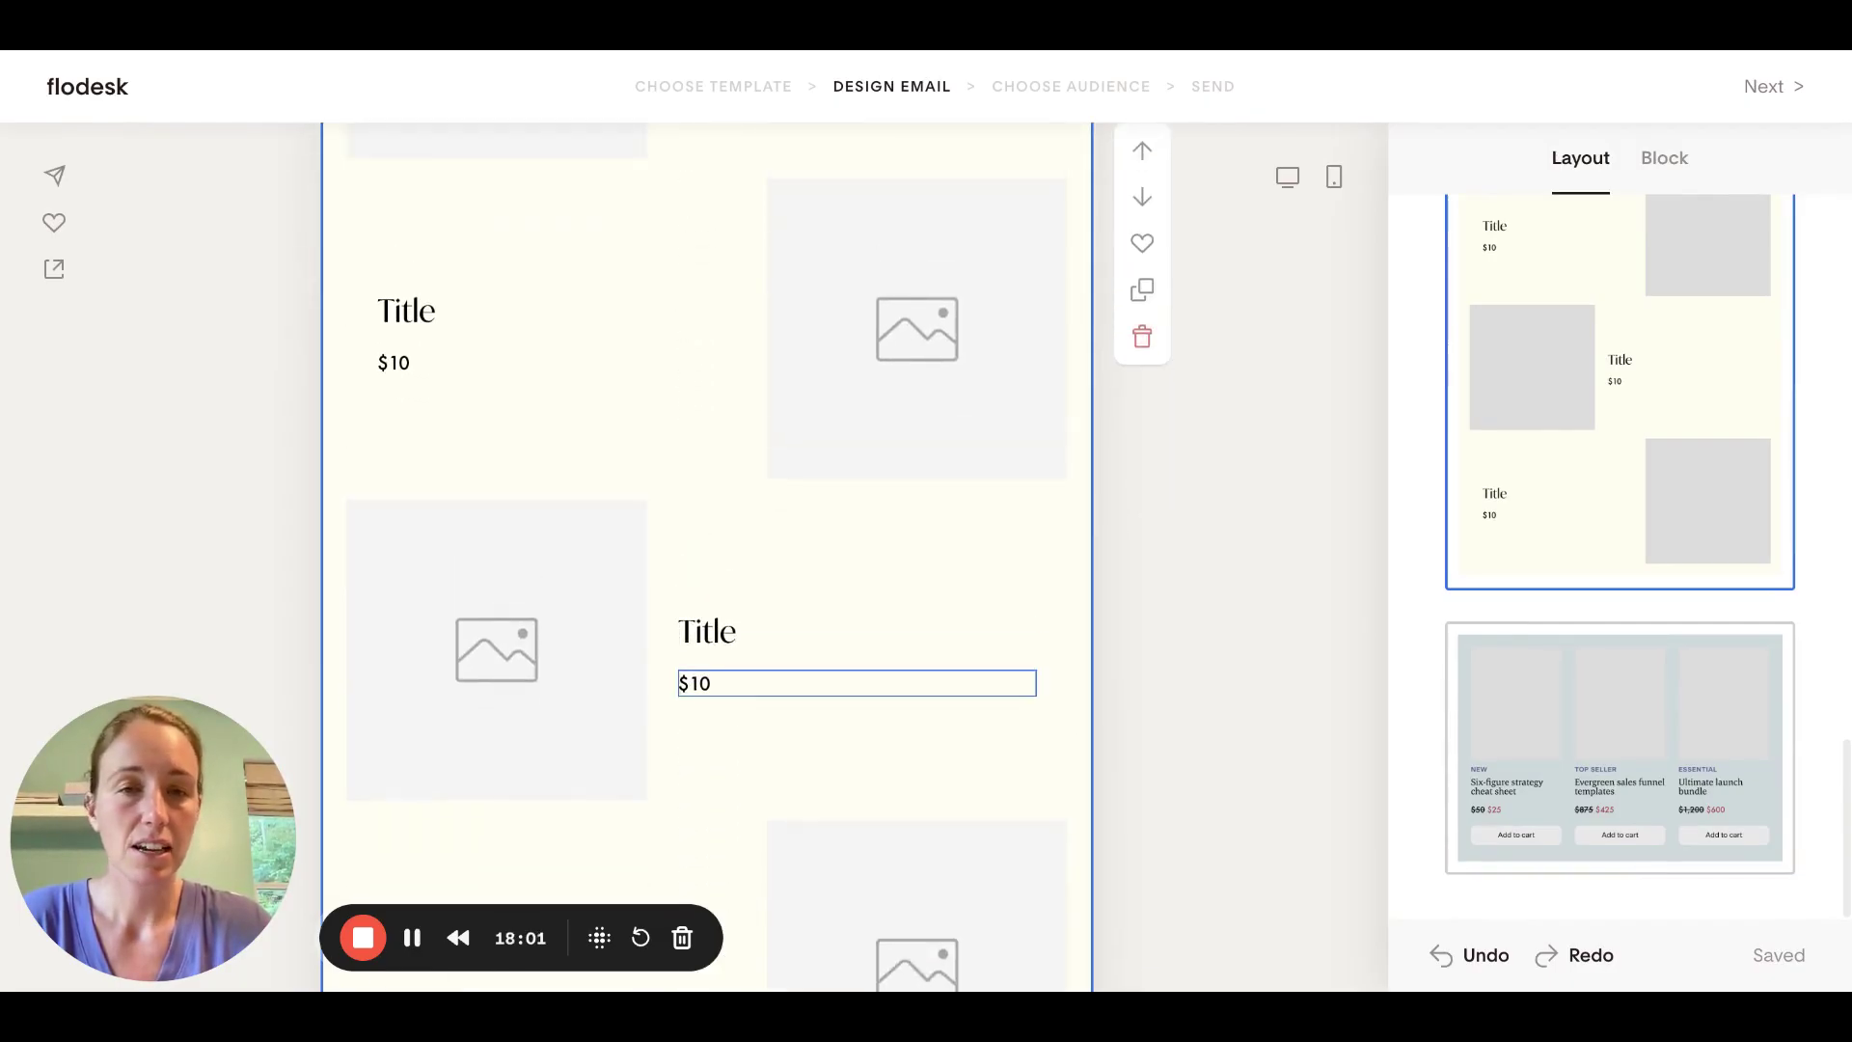
pyautogui.scroll(-2, 1262, 575)
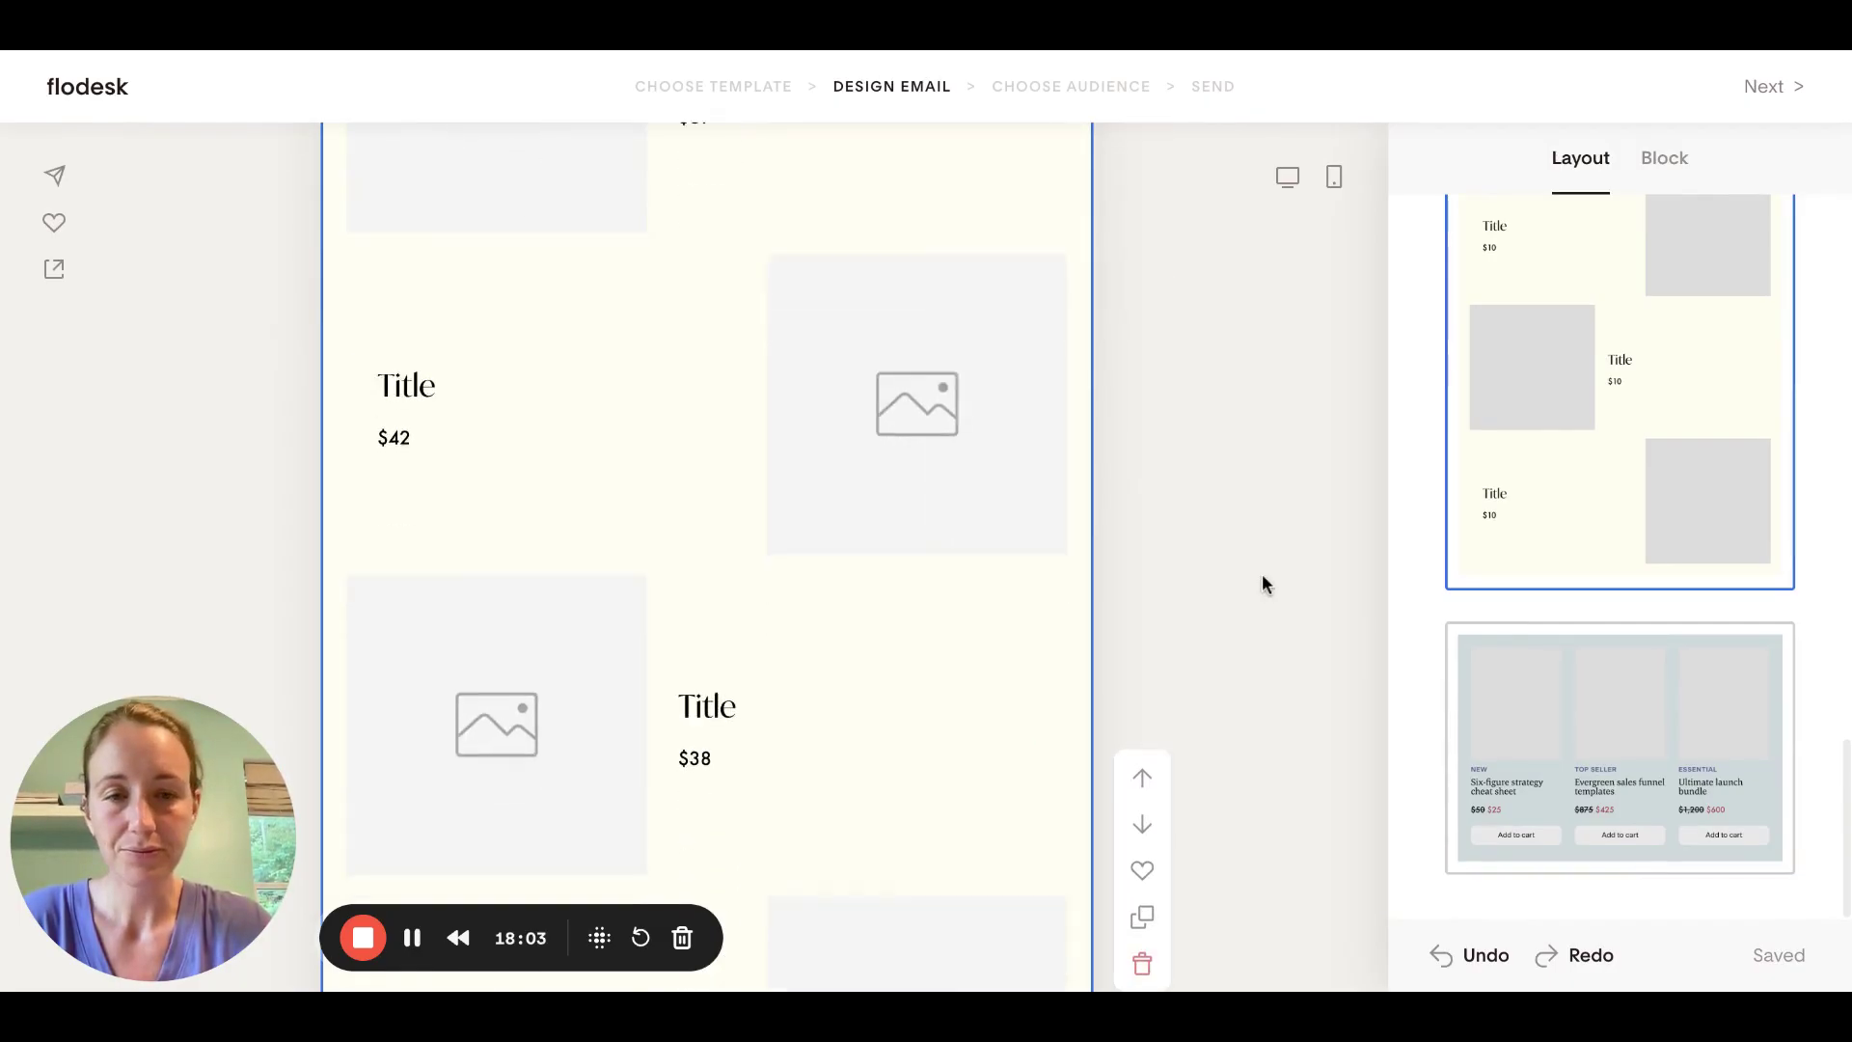
pyautogui.click(1145, 878)
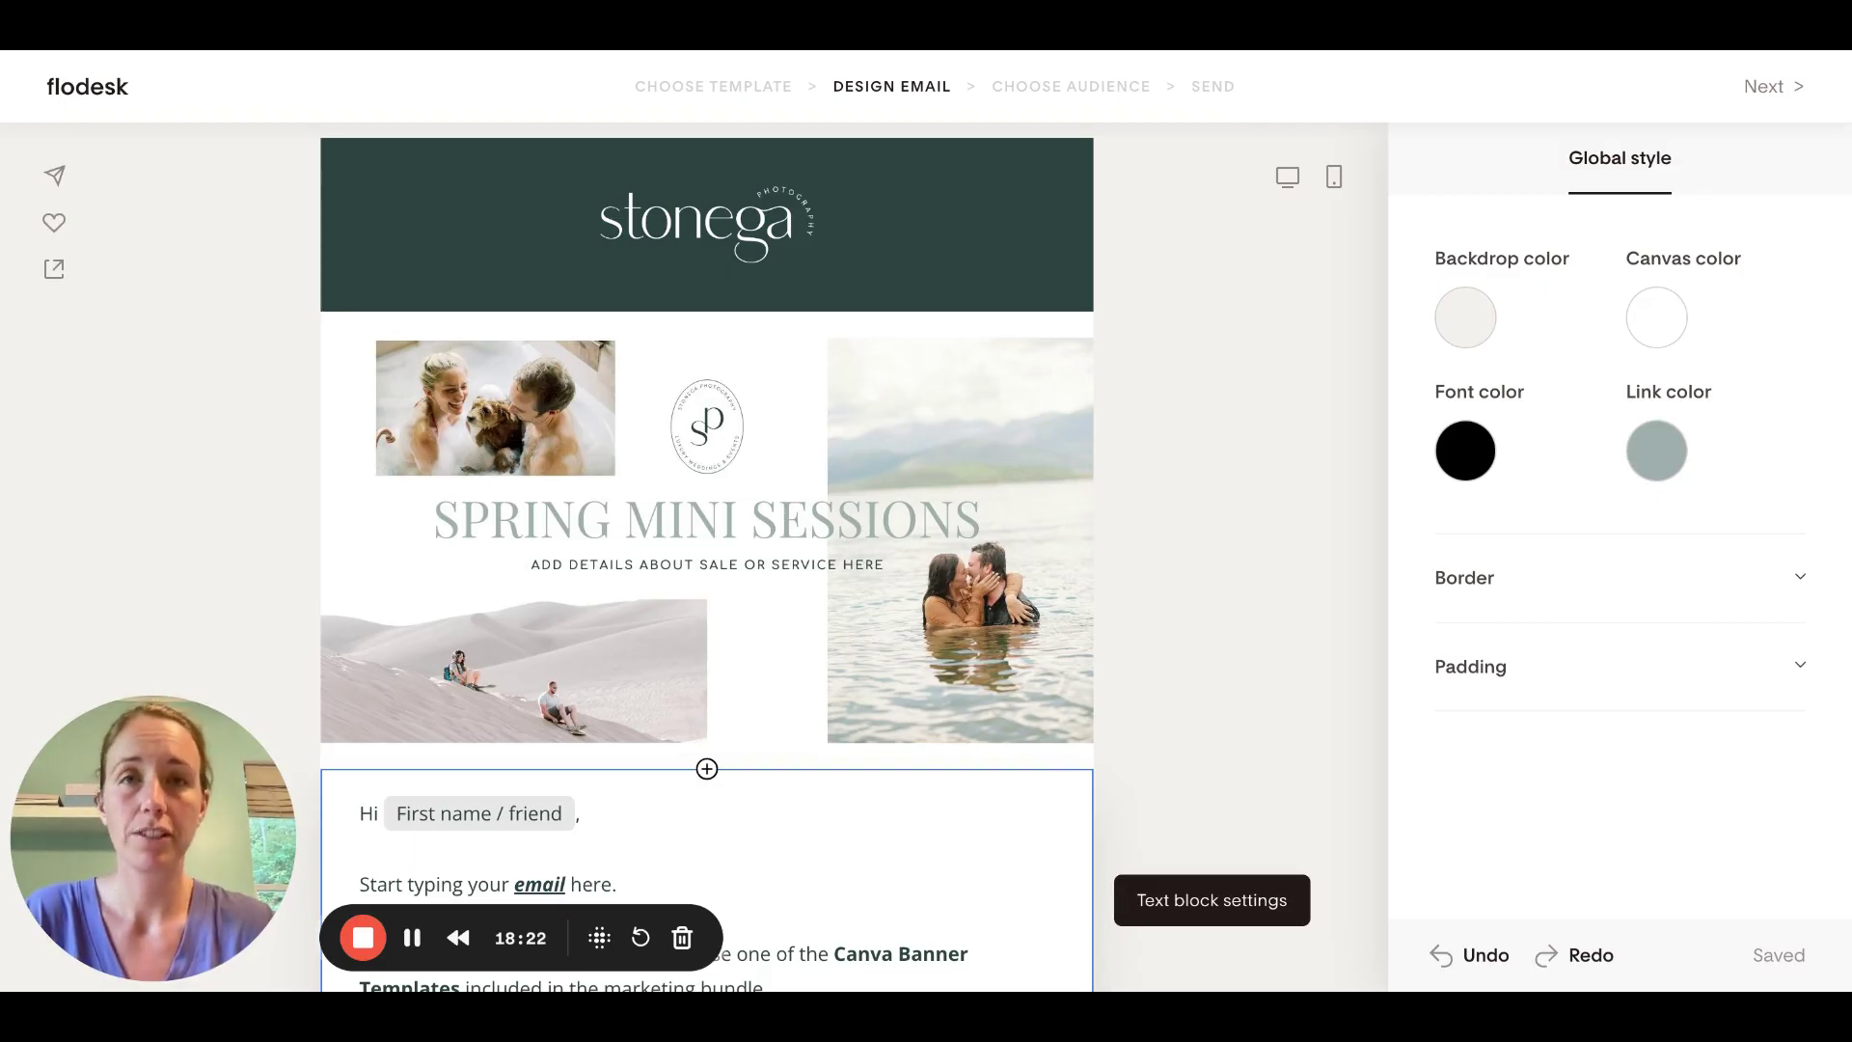
# Open the image settings of the "Spring Mini Sessions" hero banner and review the banner with the intro text below it
pyautogui.scroll(-1, 841, 841)
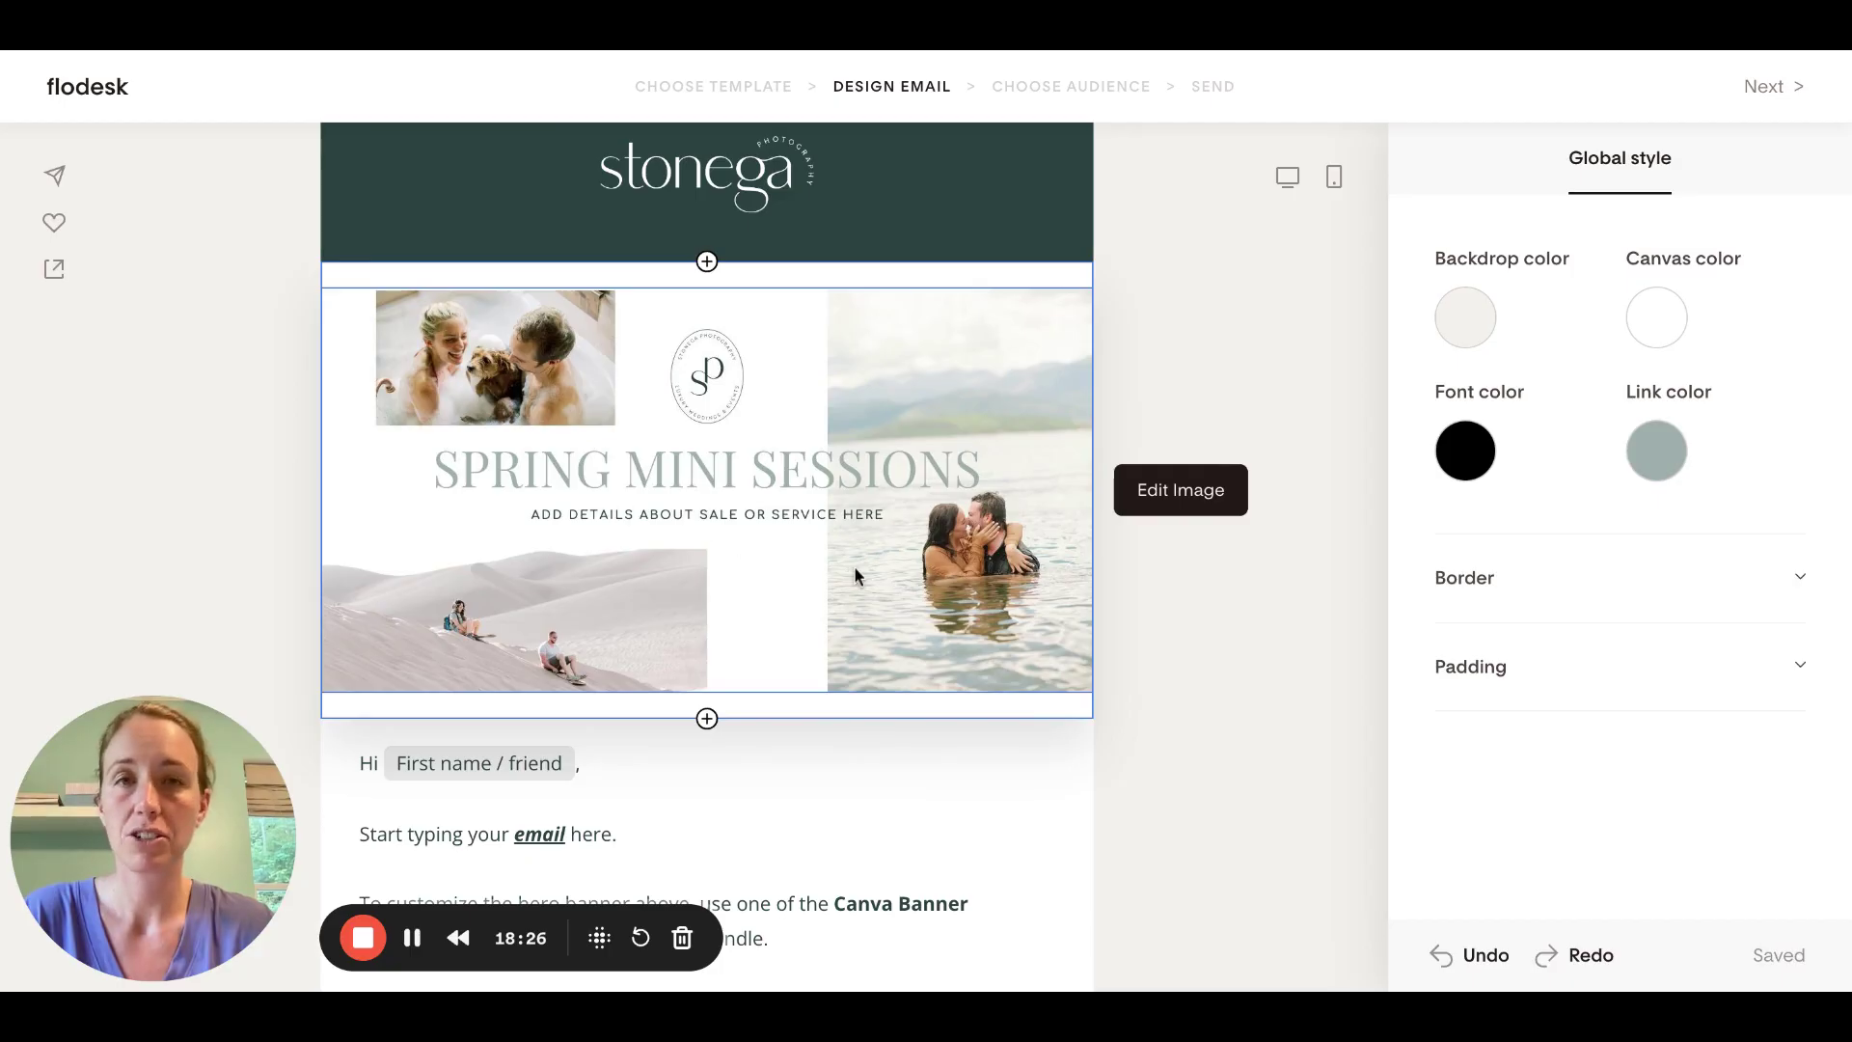
pyautogui.click(992, 522)
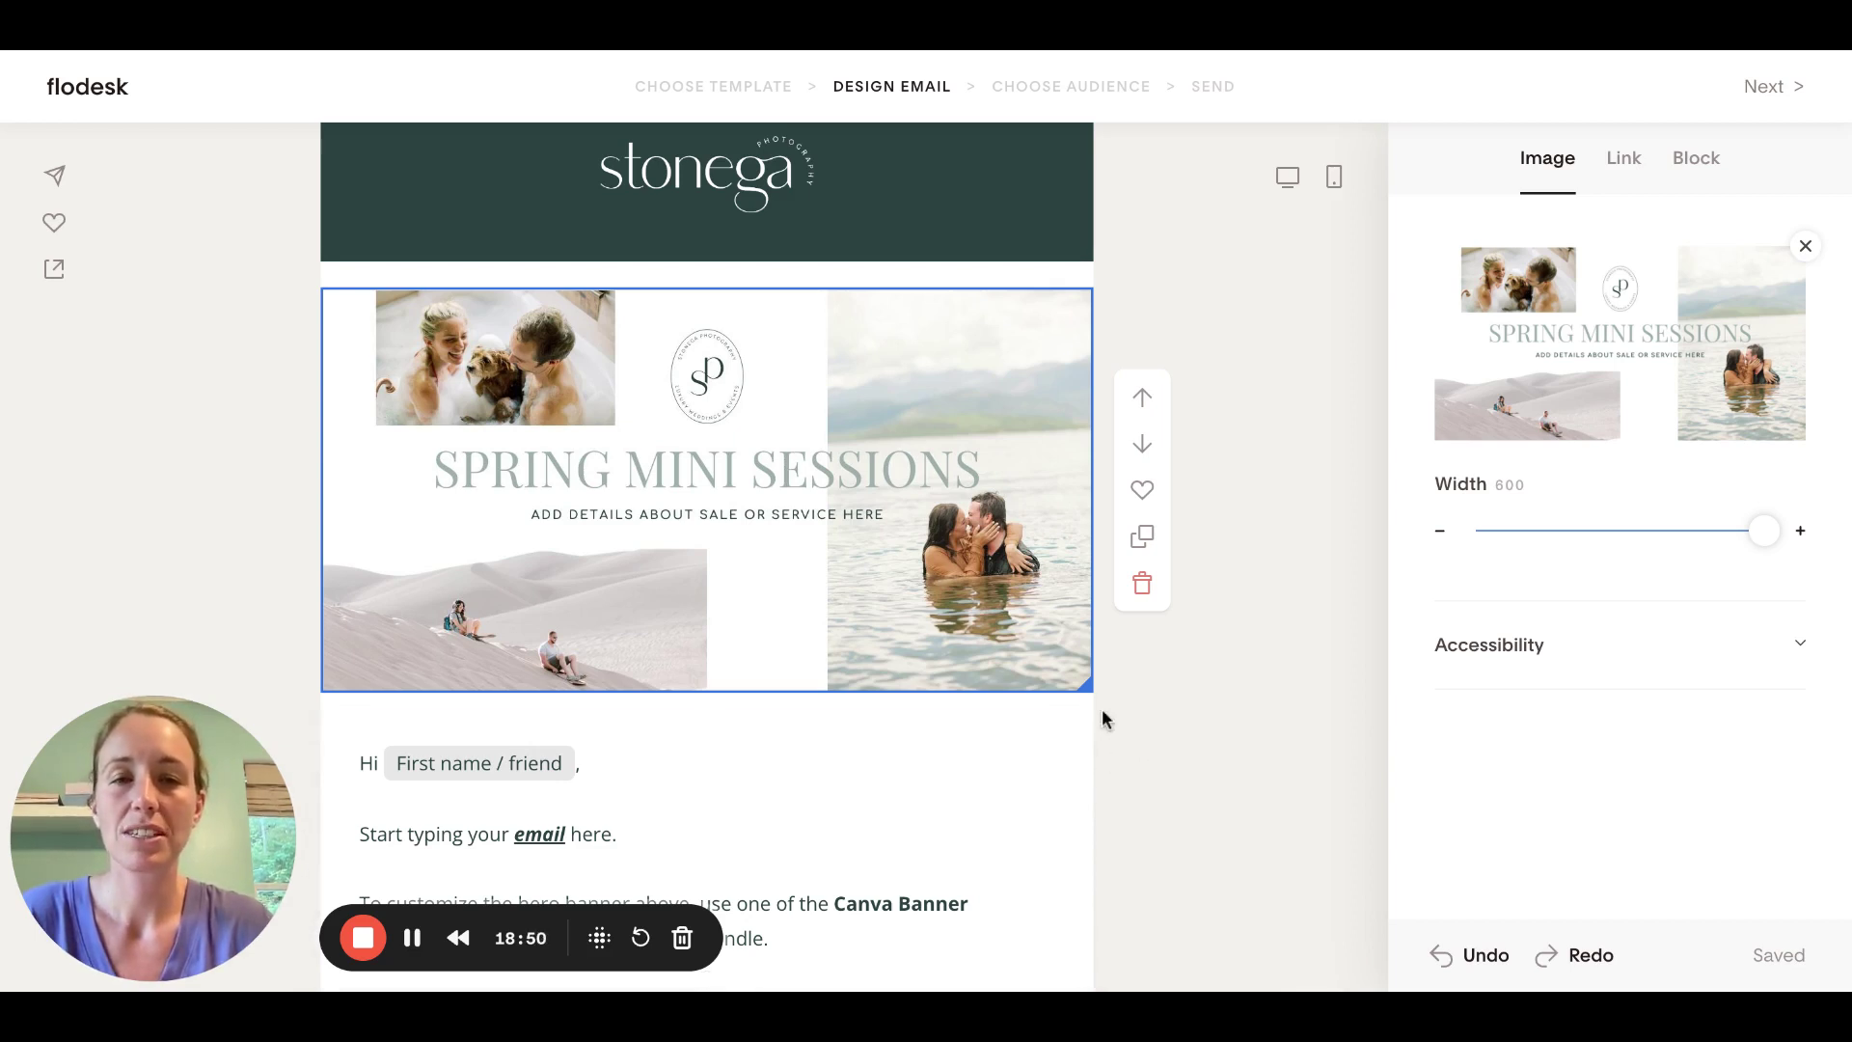
pyautogui.scroll(-2, 996, 652)
pyautogui.scroll(3, 996, 653)
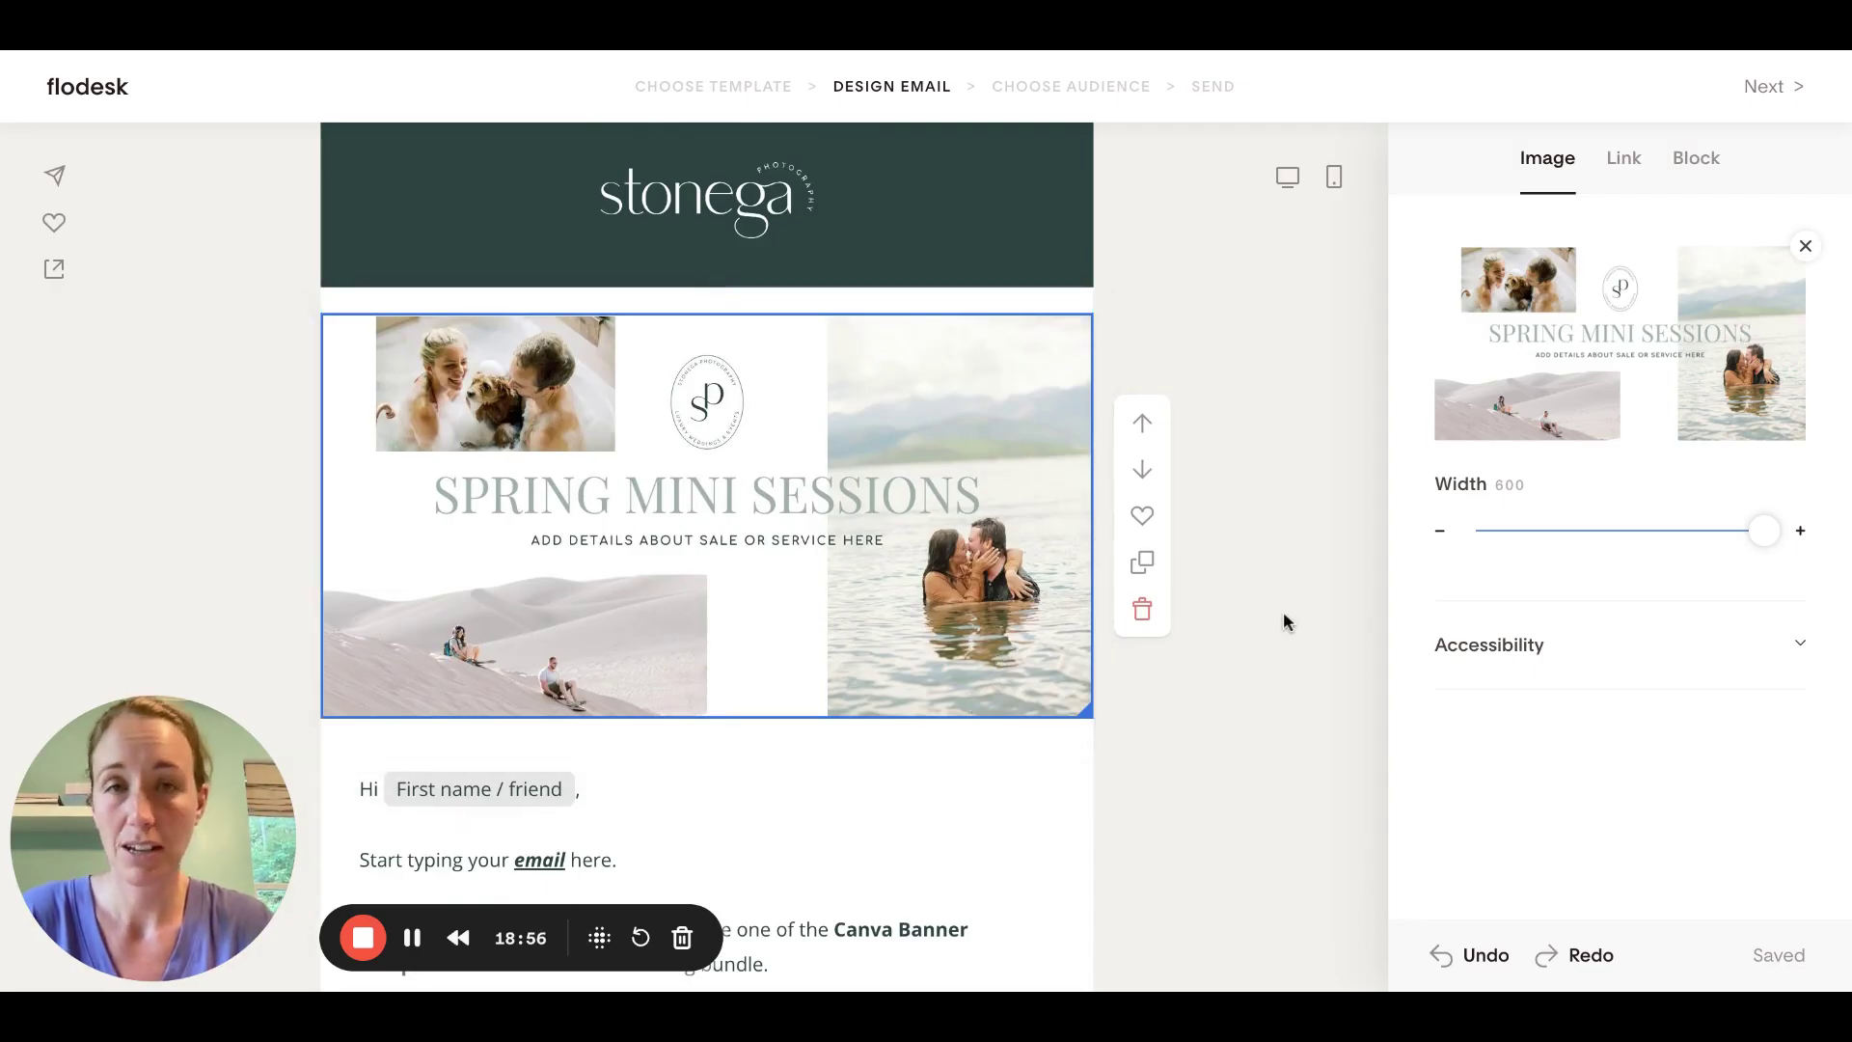
pyautogui.scroll(-3, 1282, 614)
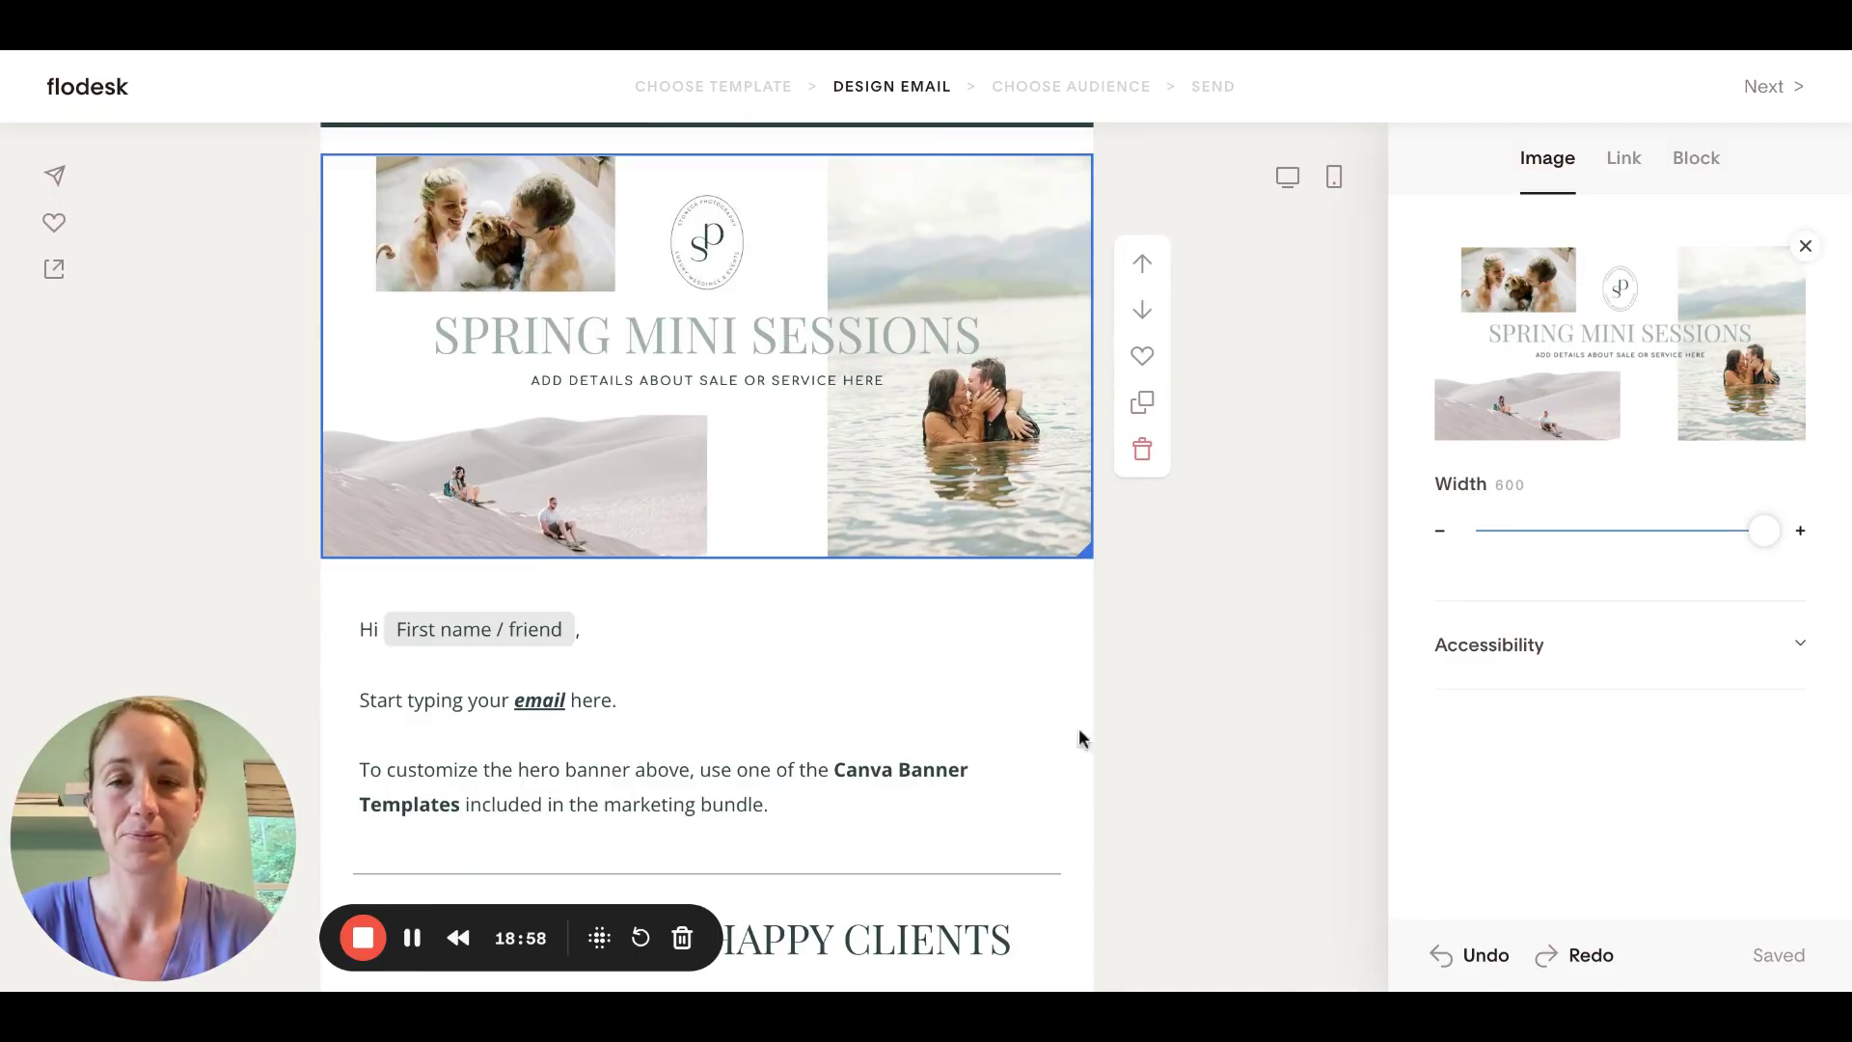
pyautogui.scroll(3, 1125, 868)
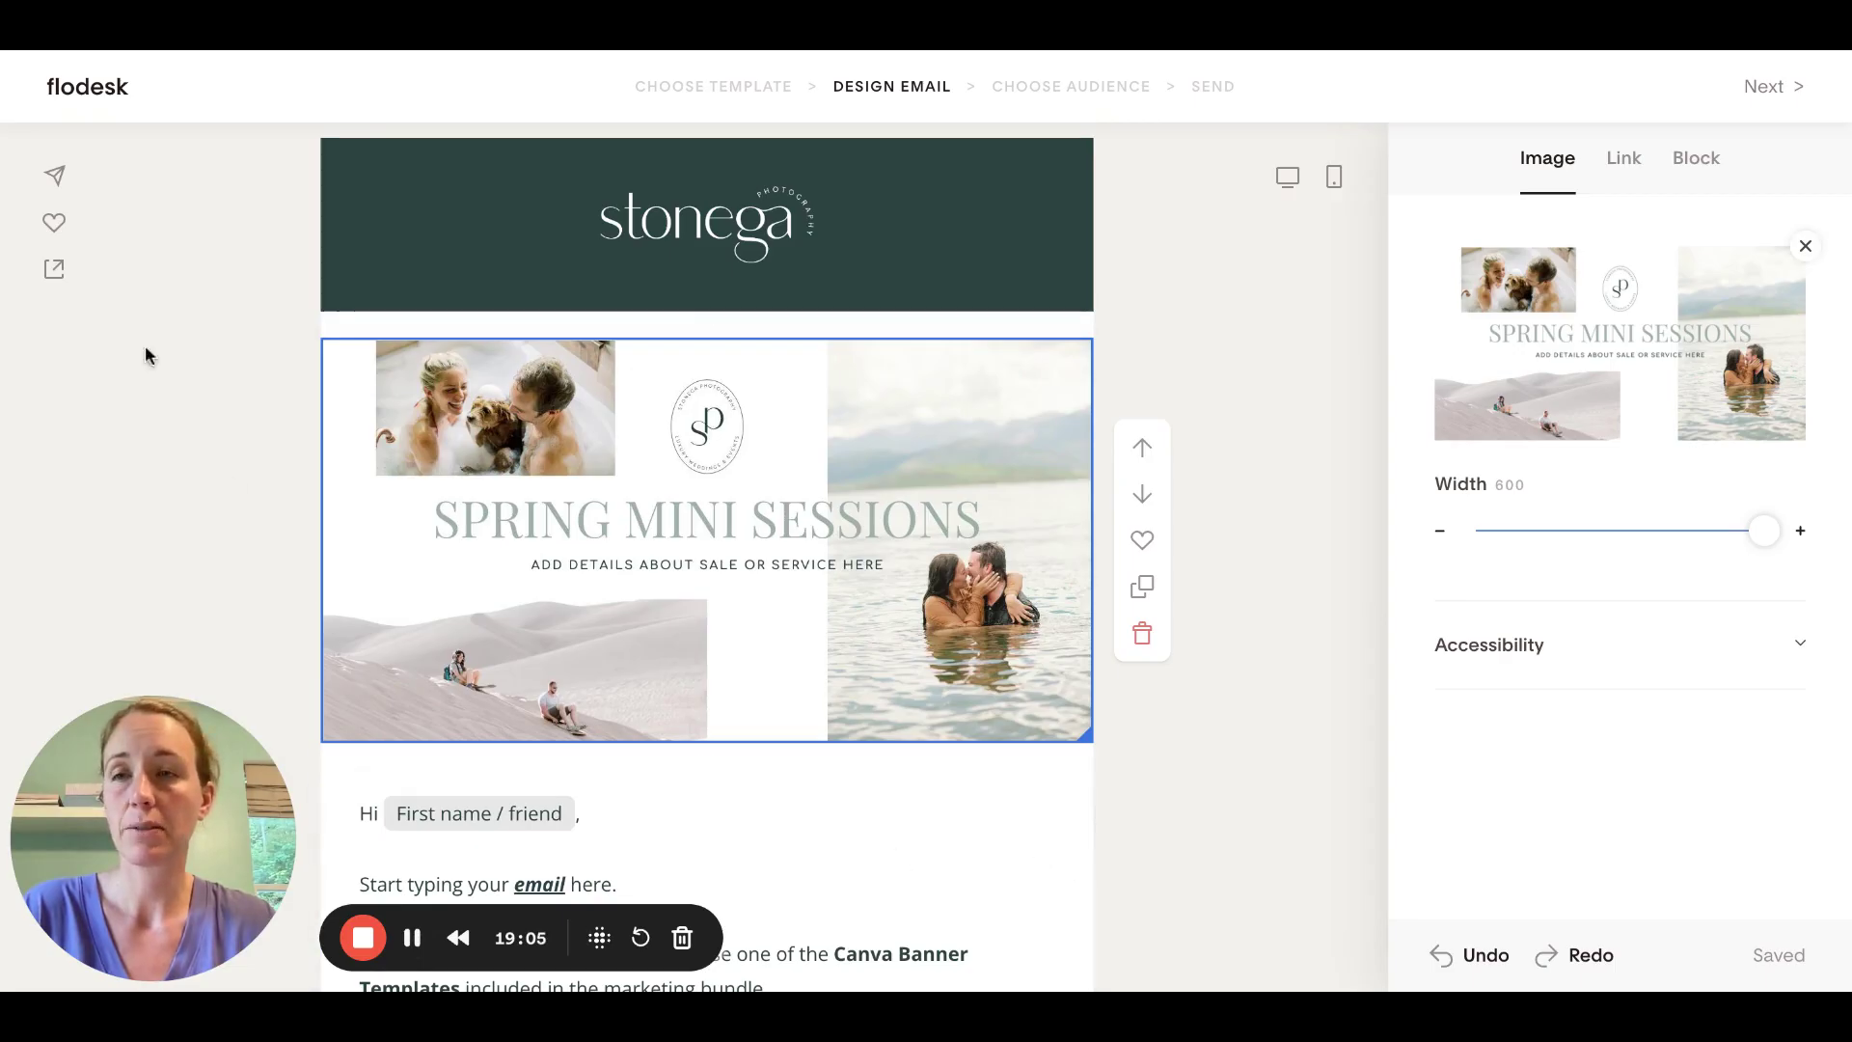
# Open the test email form, examine its subject and recipients fields, and close it without sending
pyautogui.click(56, 178)
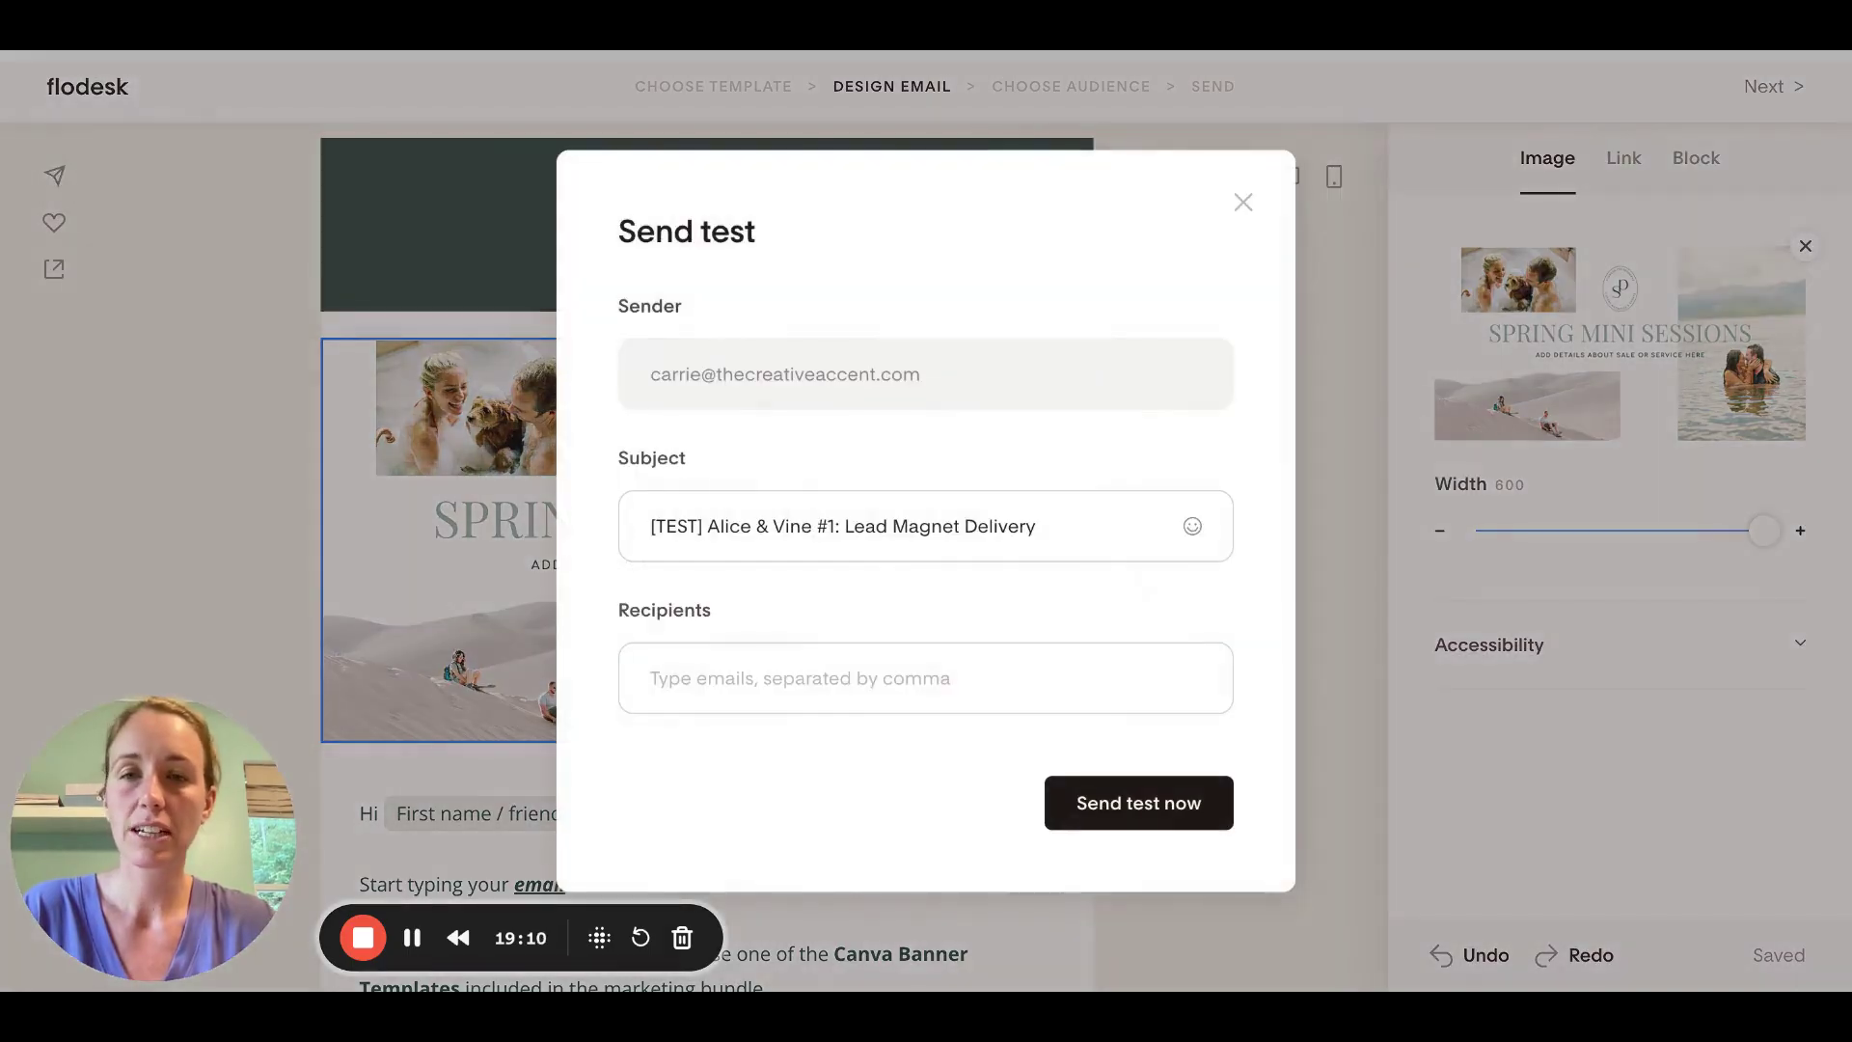
pyautogui.click(759, 494)
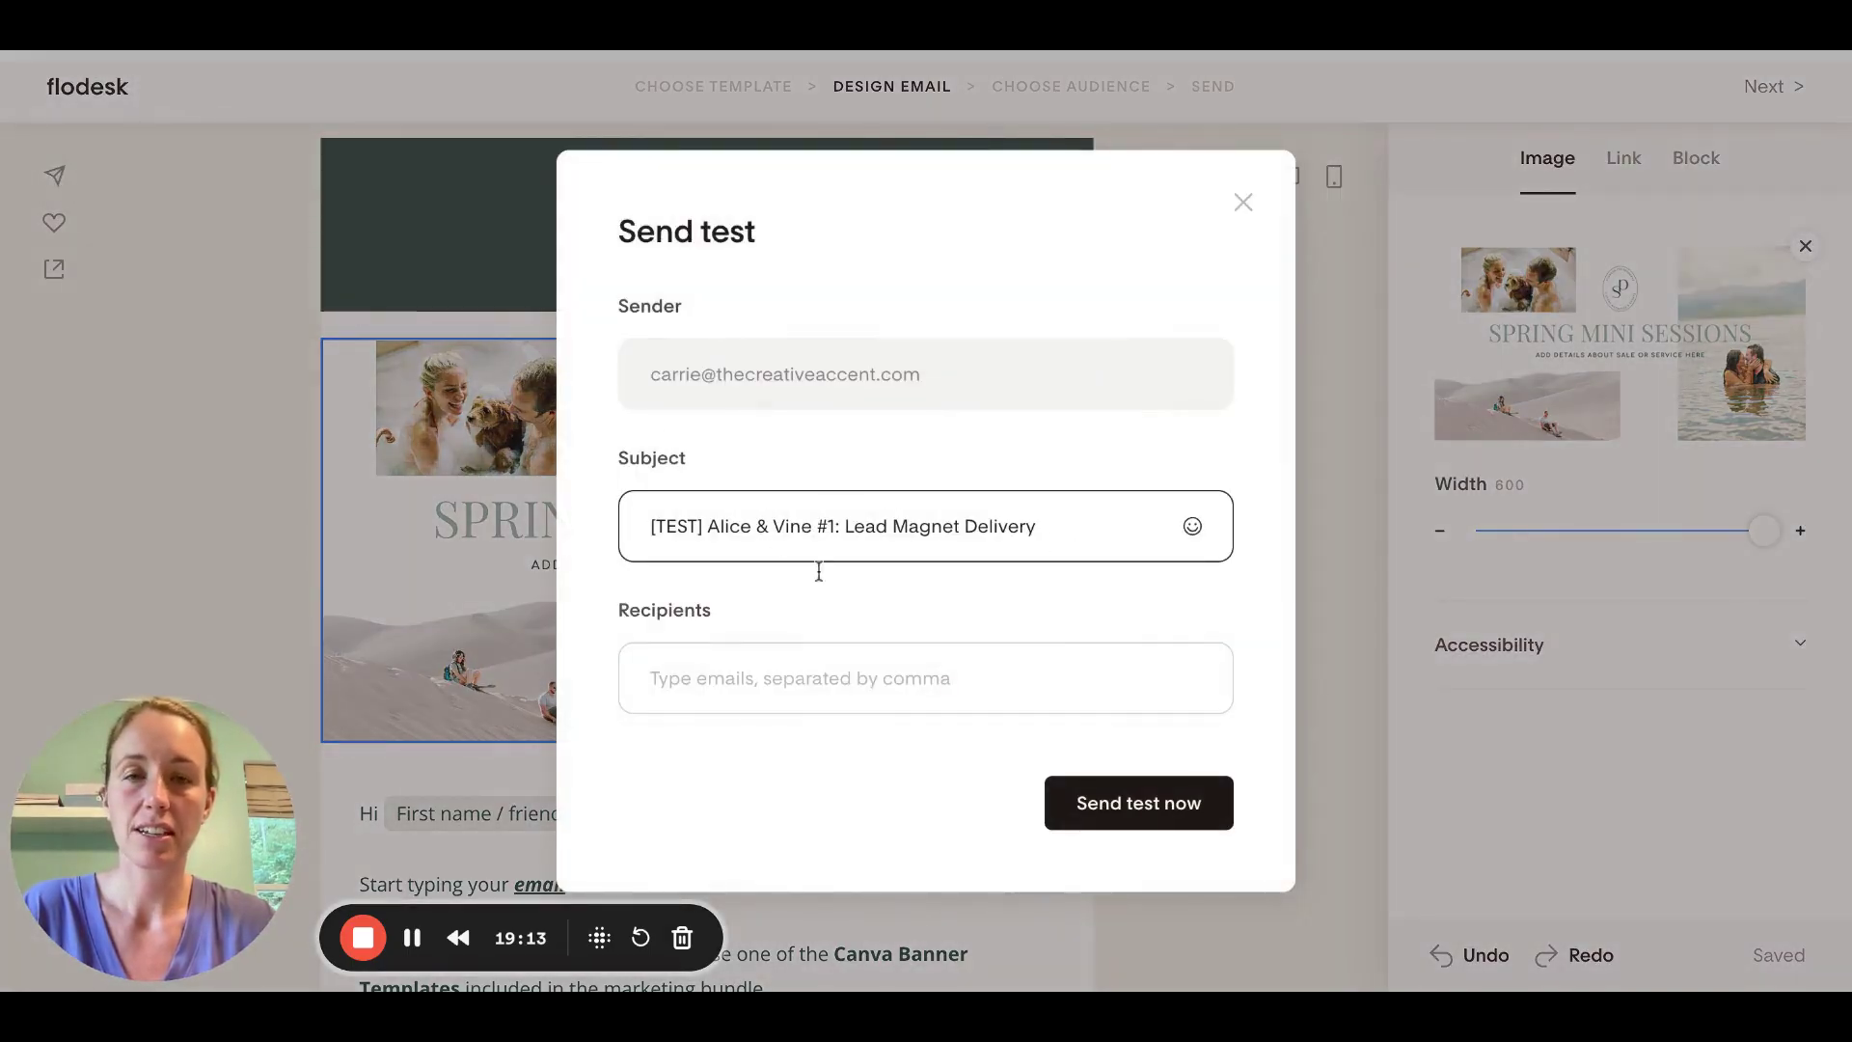
pyautogui.click(785, 671)
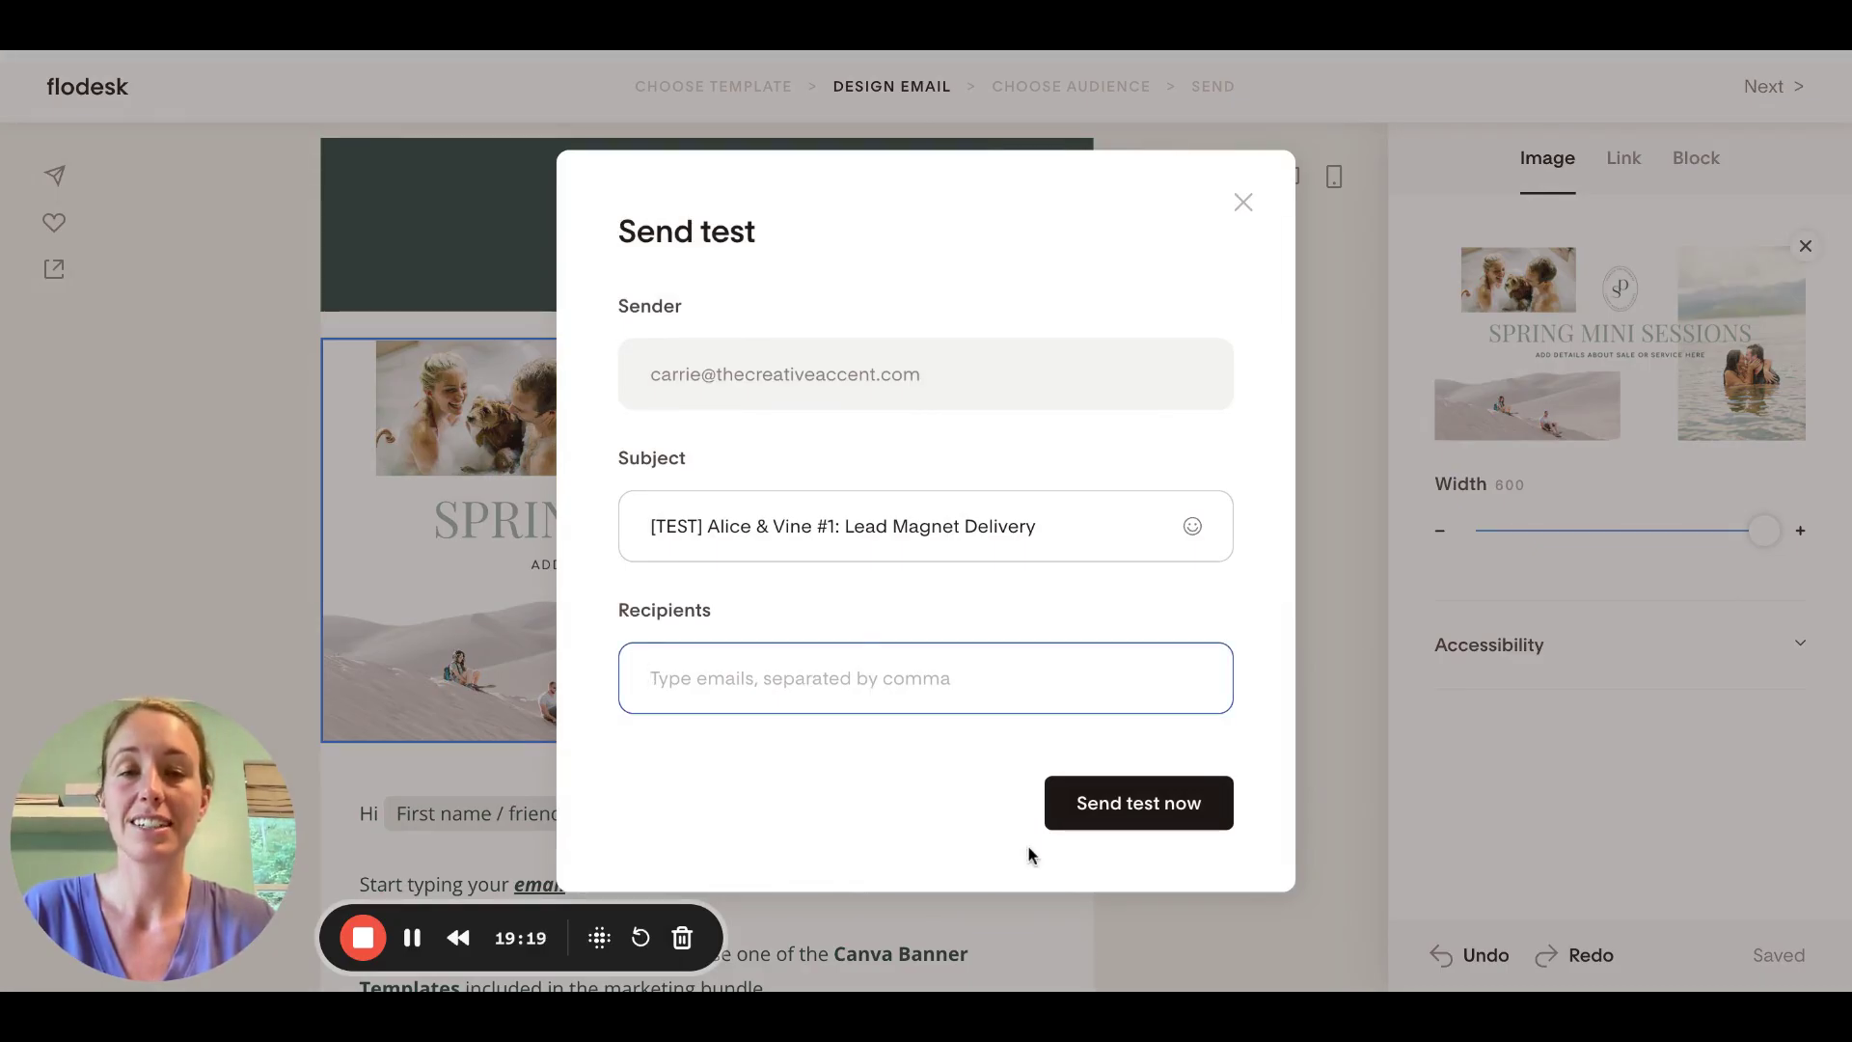
pyautogui.click(1244, 203)
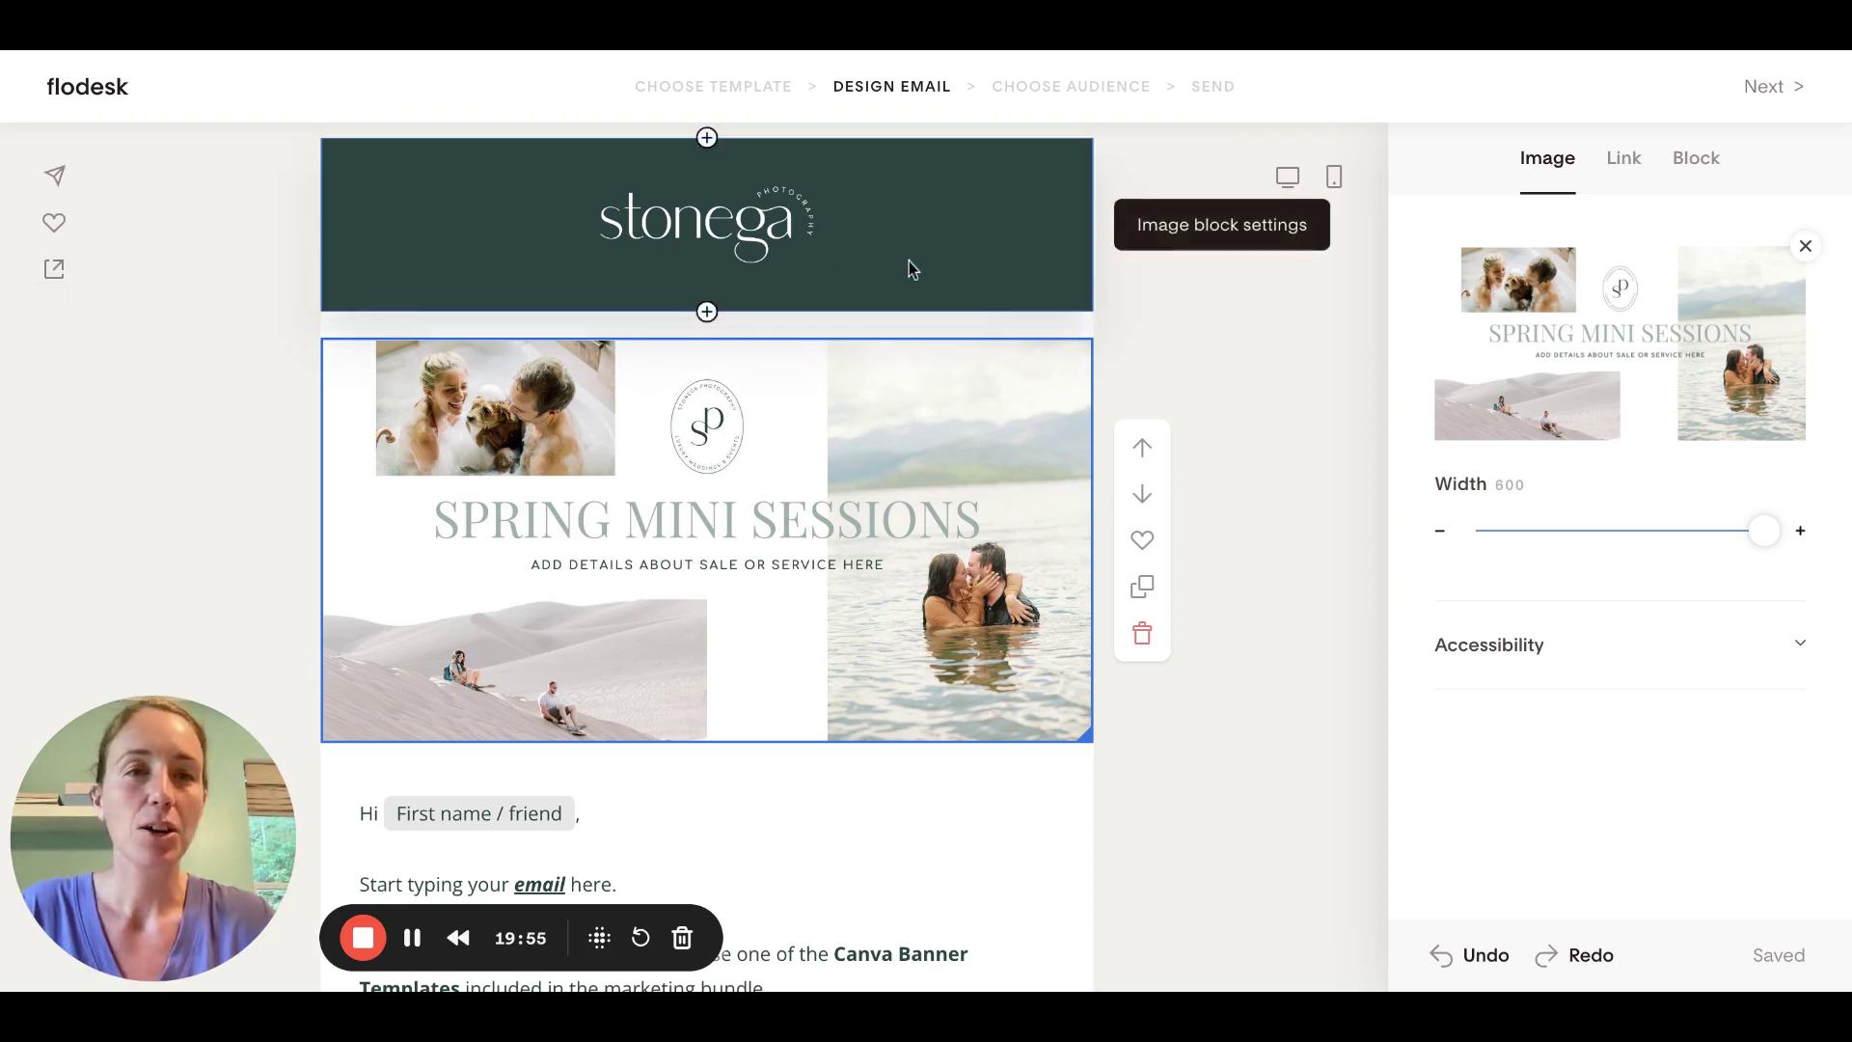
# Preview the email in the mobile view, switch to the desktop view, and return to editing
pyautogui.click(1334, 177)
pyautogui.scroll(-5, 1003, 521)
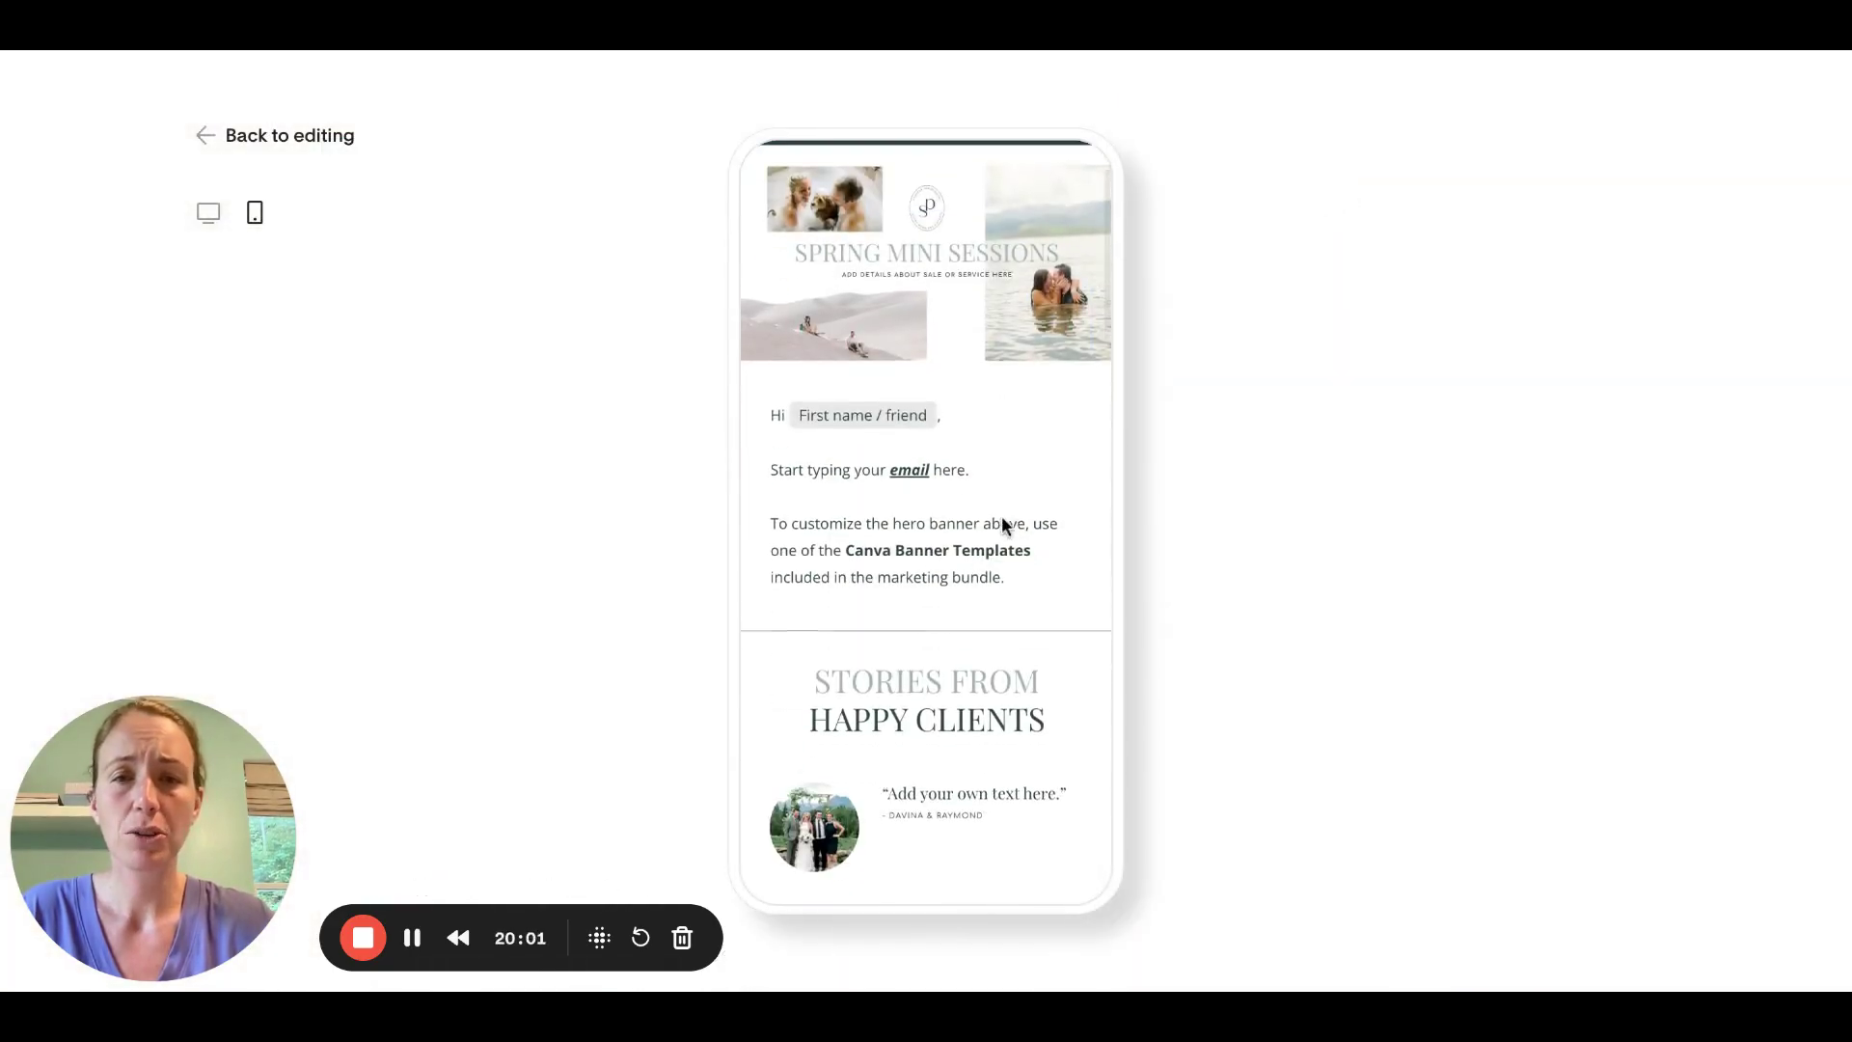
pyautogui.scroll(-2, 1002, 521)
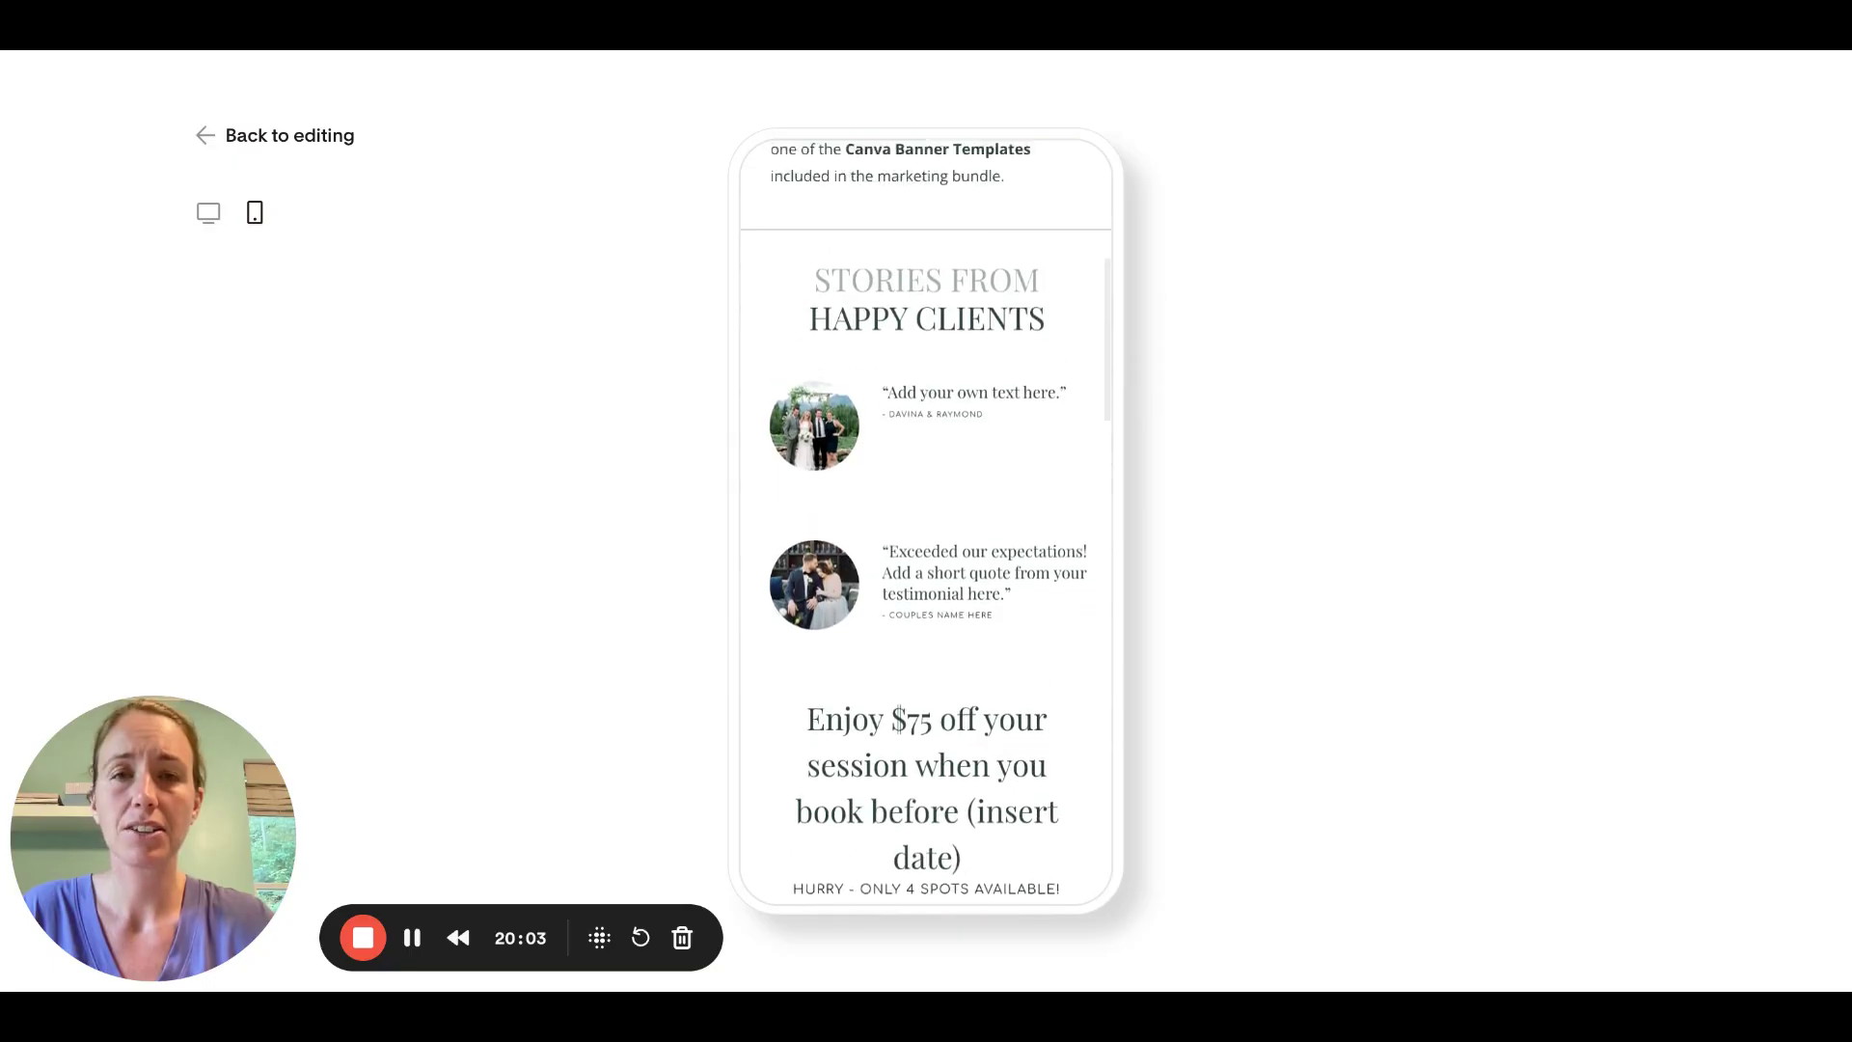
pyautogui.scroll(7, 1001, 521)
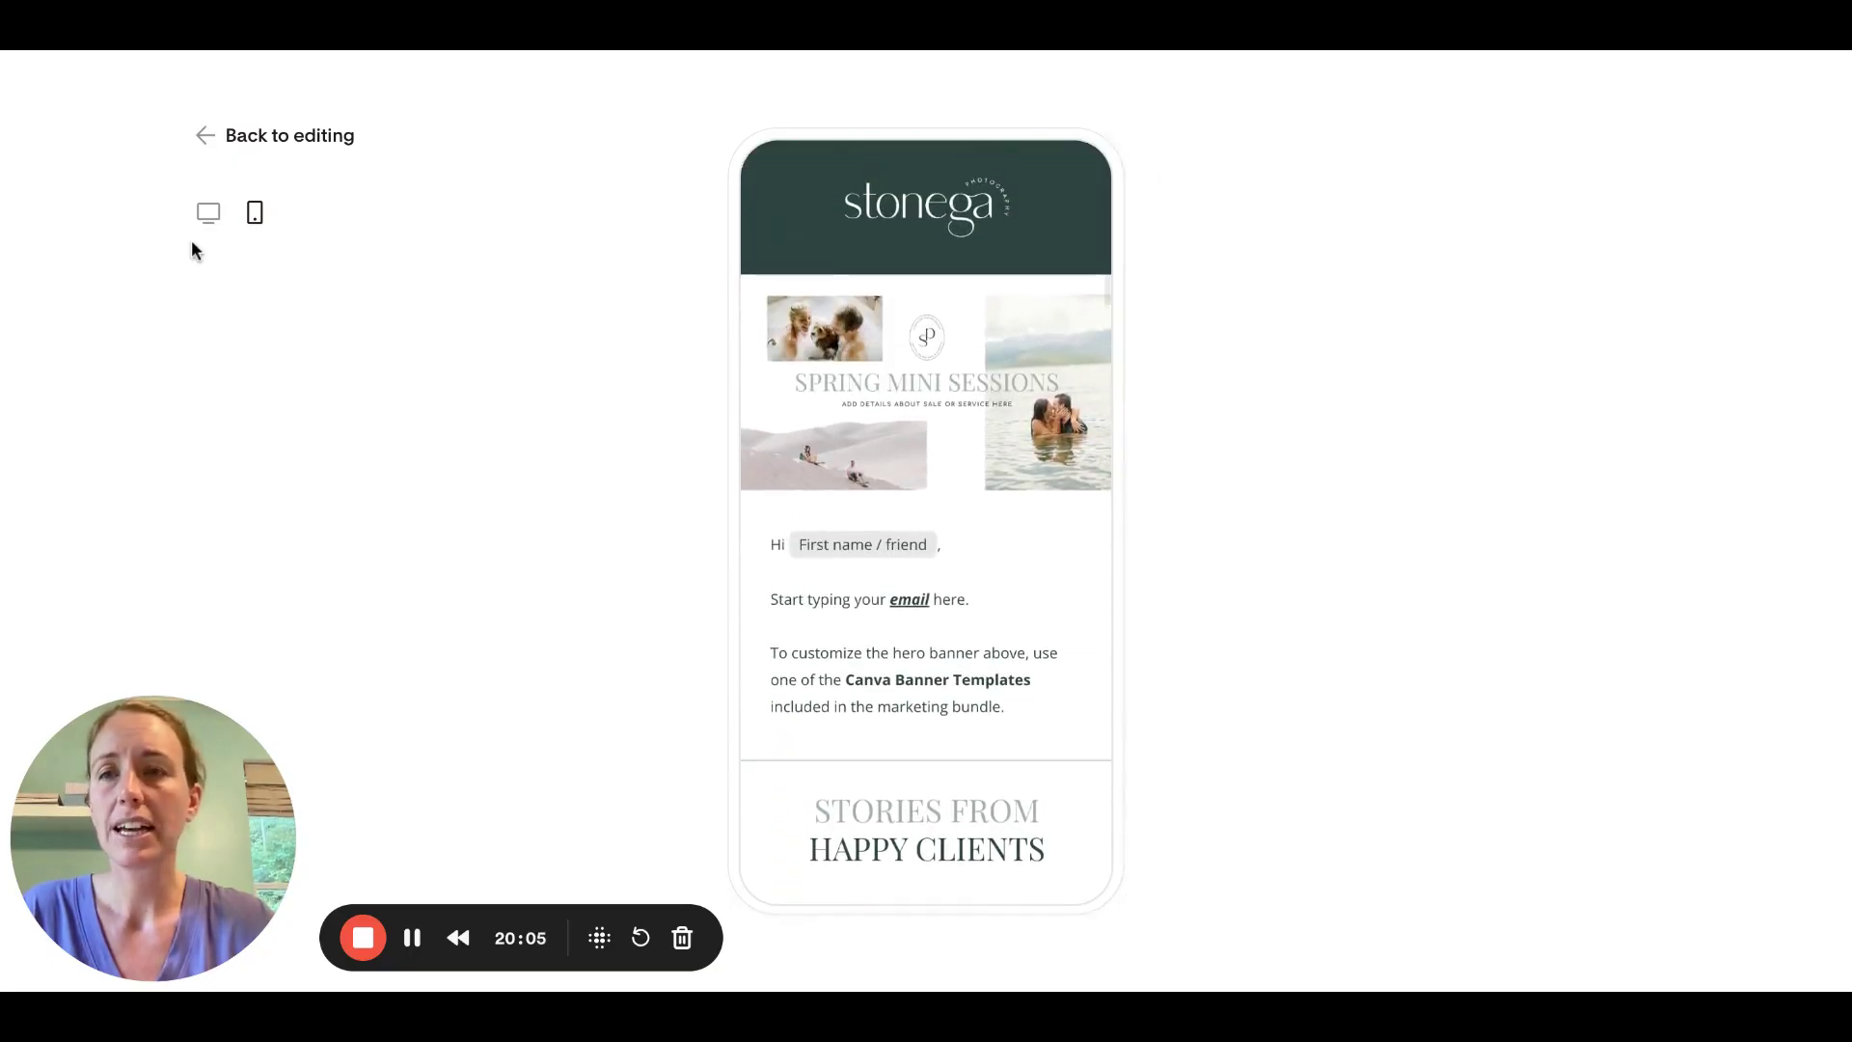
pyautogui.click(210, 221)
pyautogui.click(258, 135)
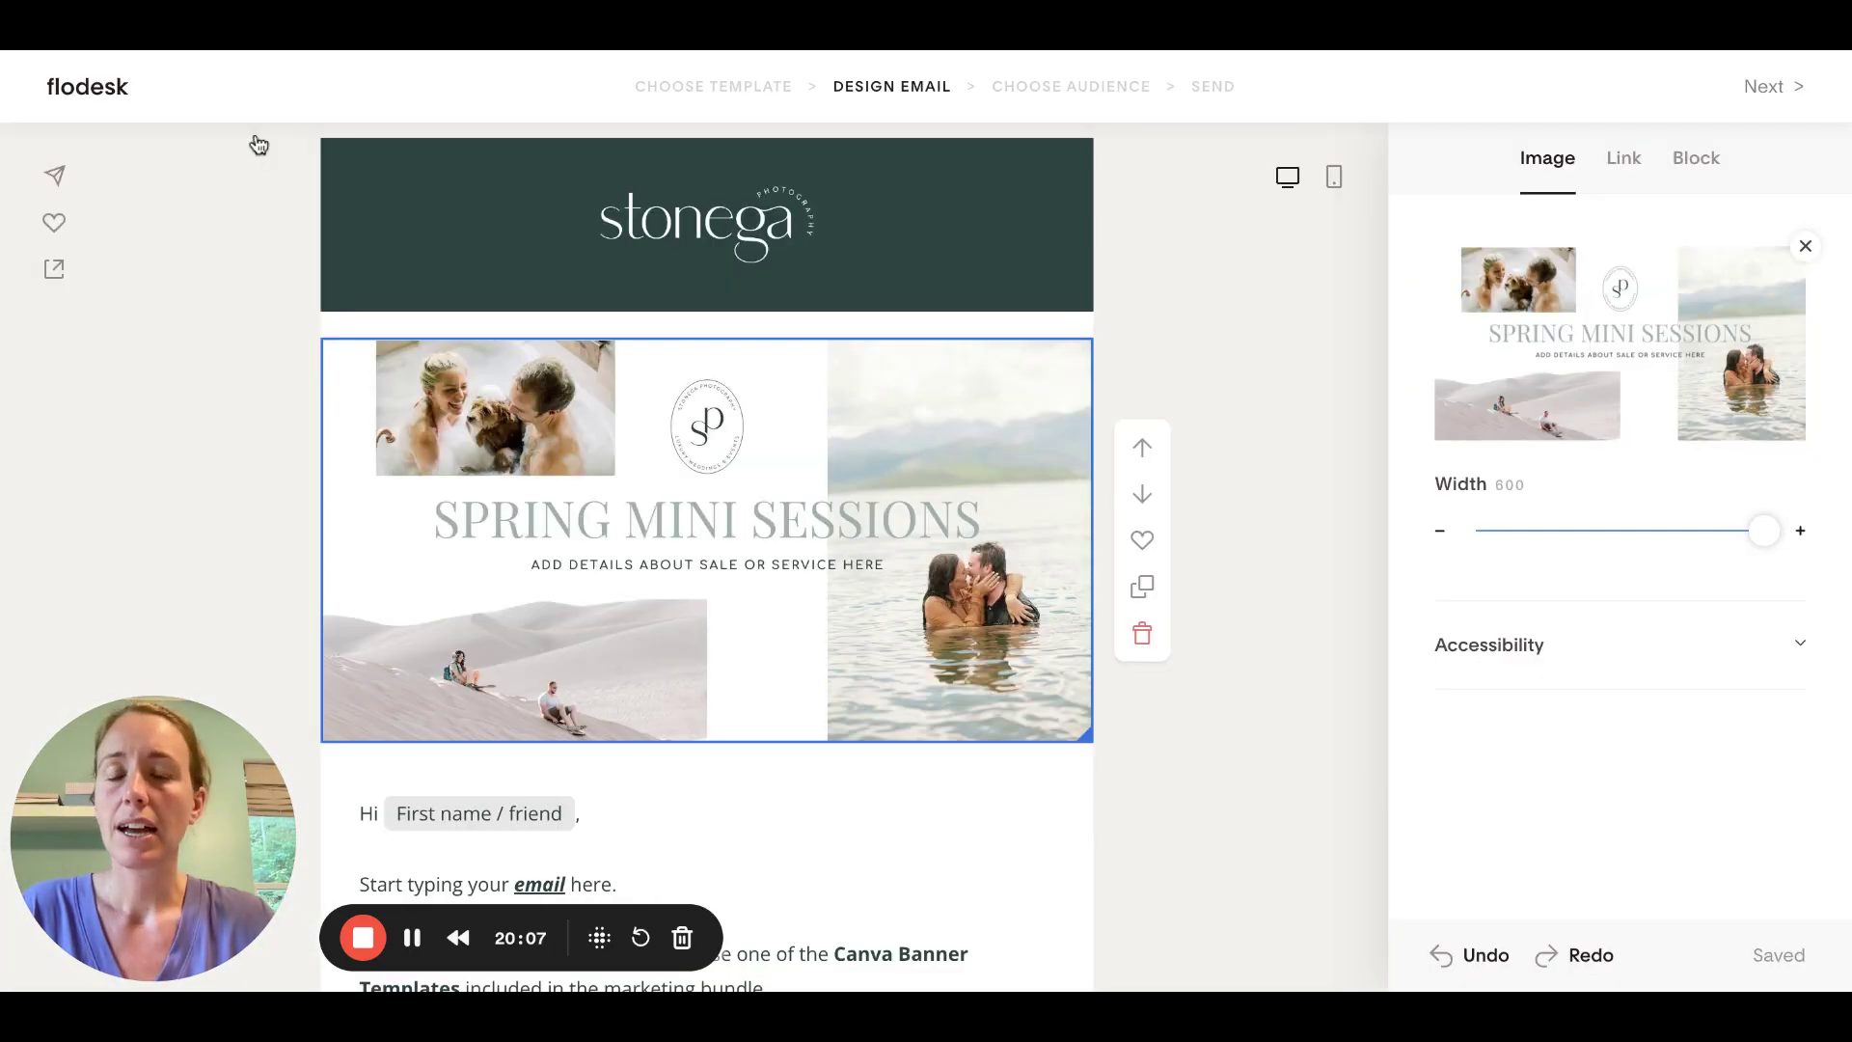
# Proceed to the audience stage, review the sender name and address, and continue to the subject line
pyautogui.click(1757, 104)
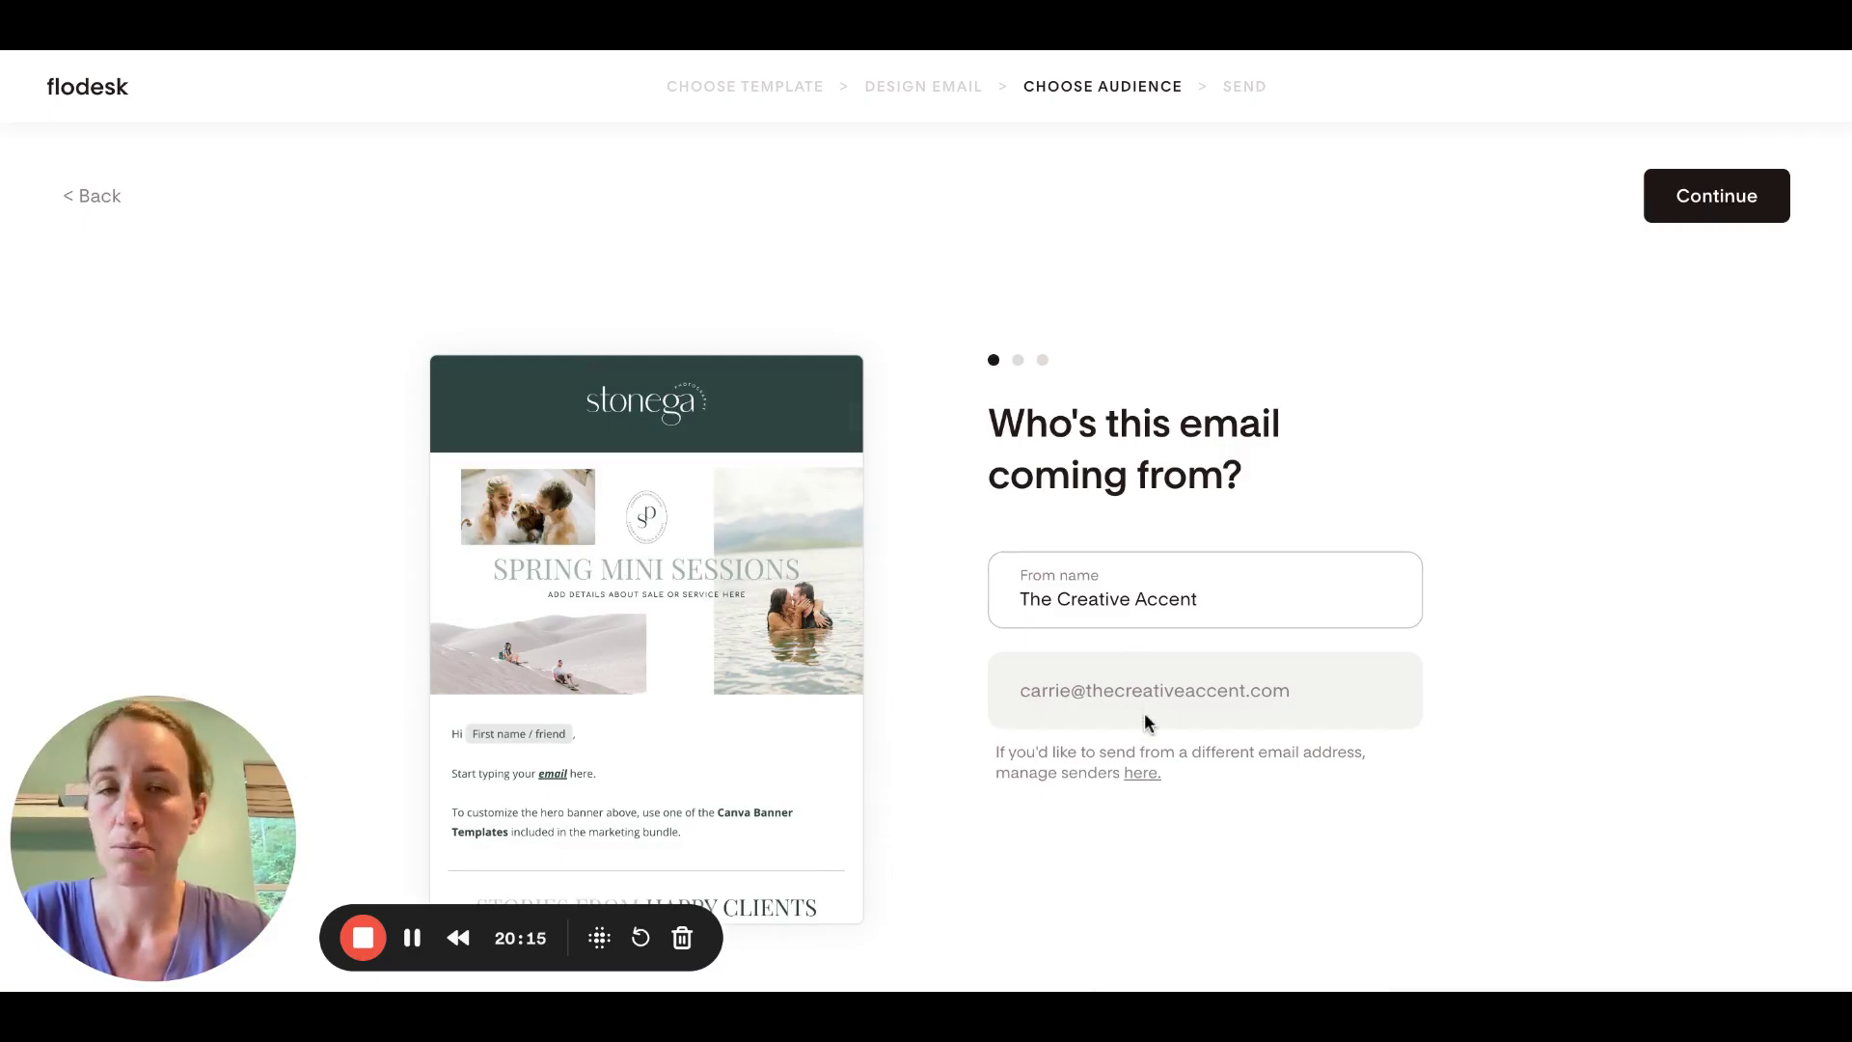
pyautogui.scroll(-1, 1148, 721)
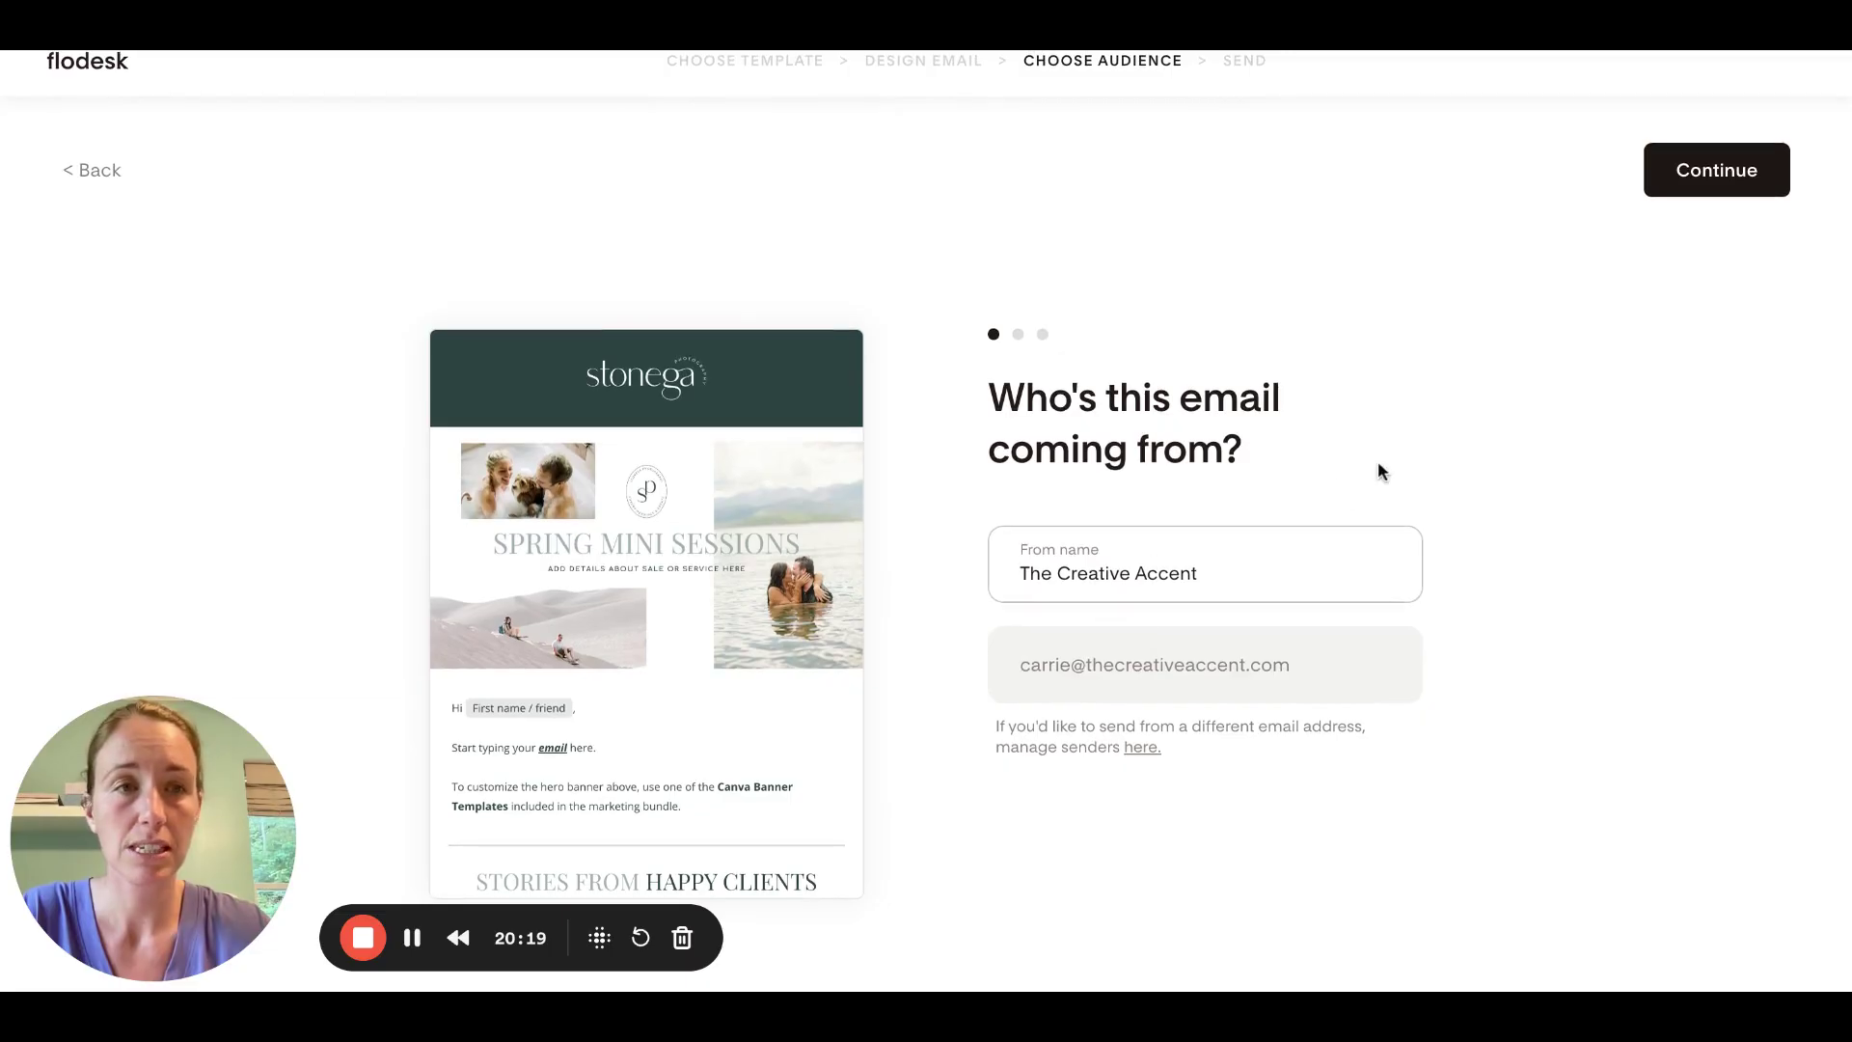
pyautogui.click(1718, 162)
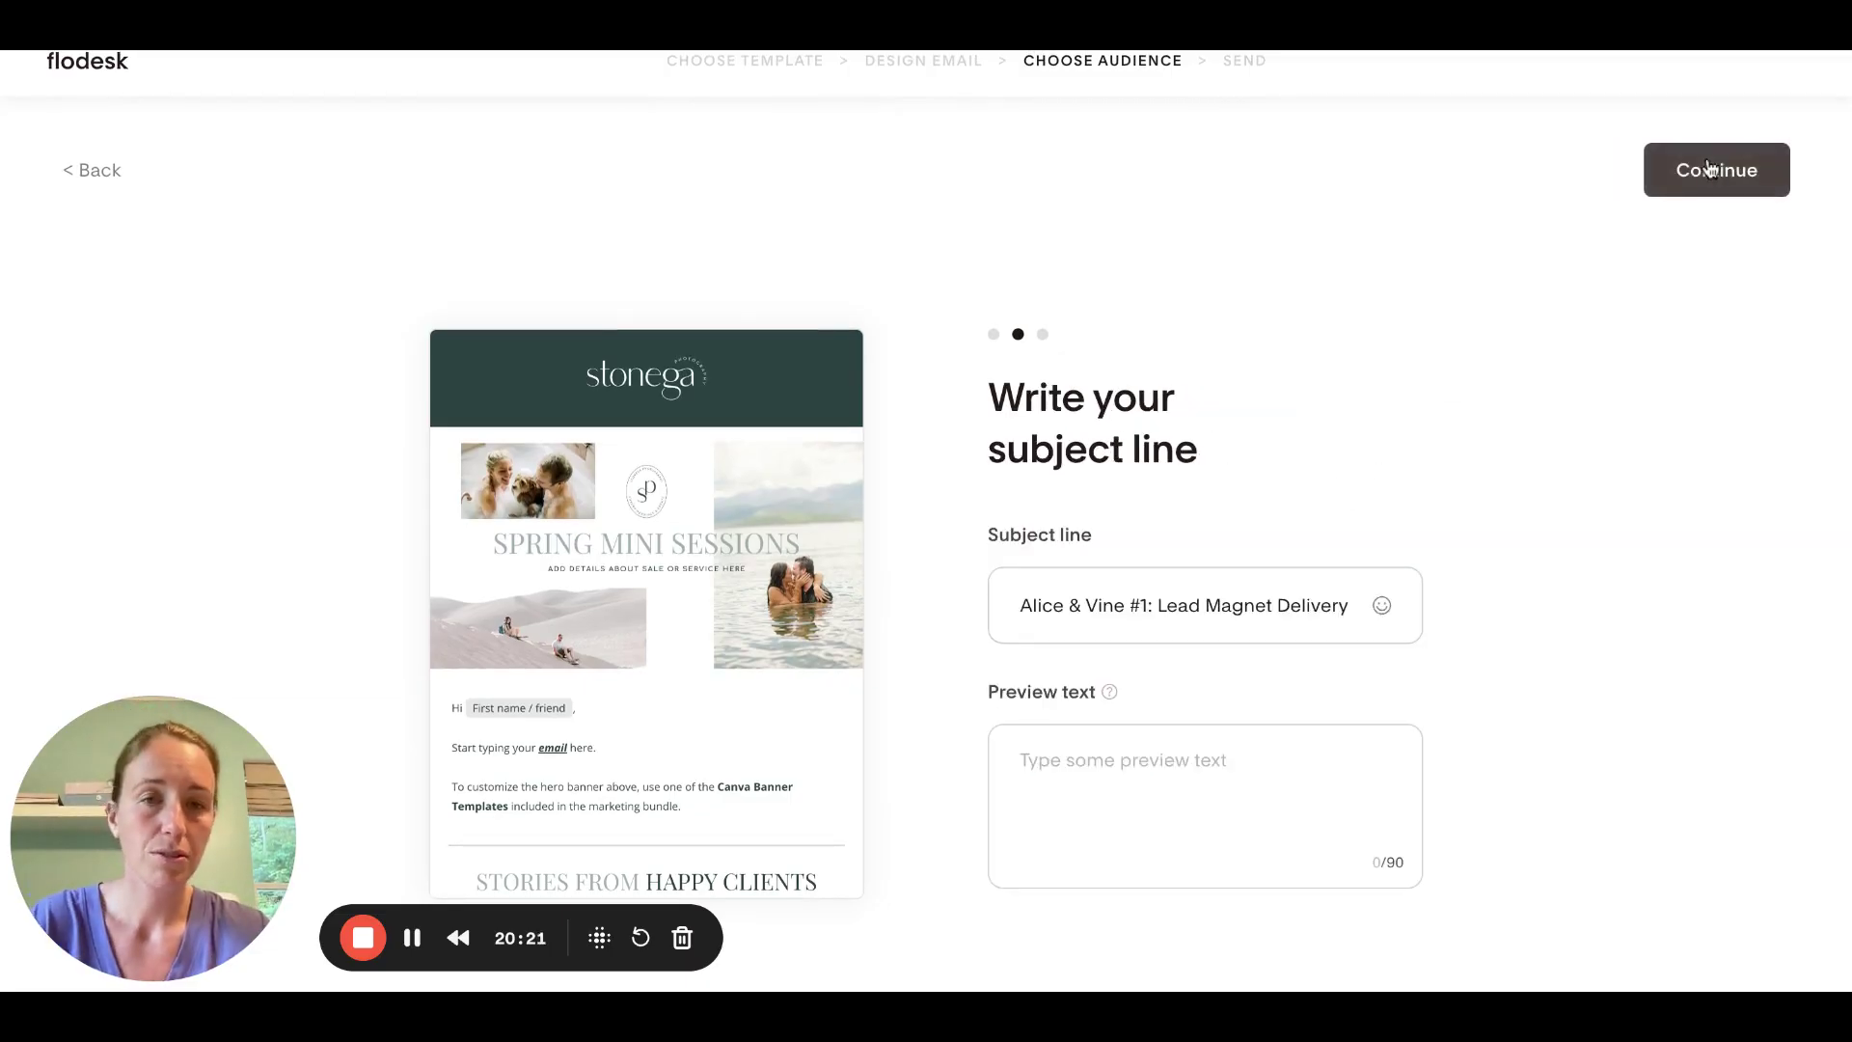
# Replace the subject line with "New subject here" plus a grinning face emoji, leave the preview text empty, and continue to the recipients
pyautogui.click(1144, 606)
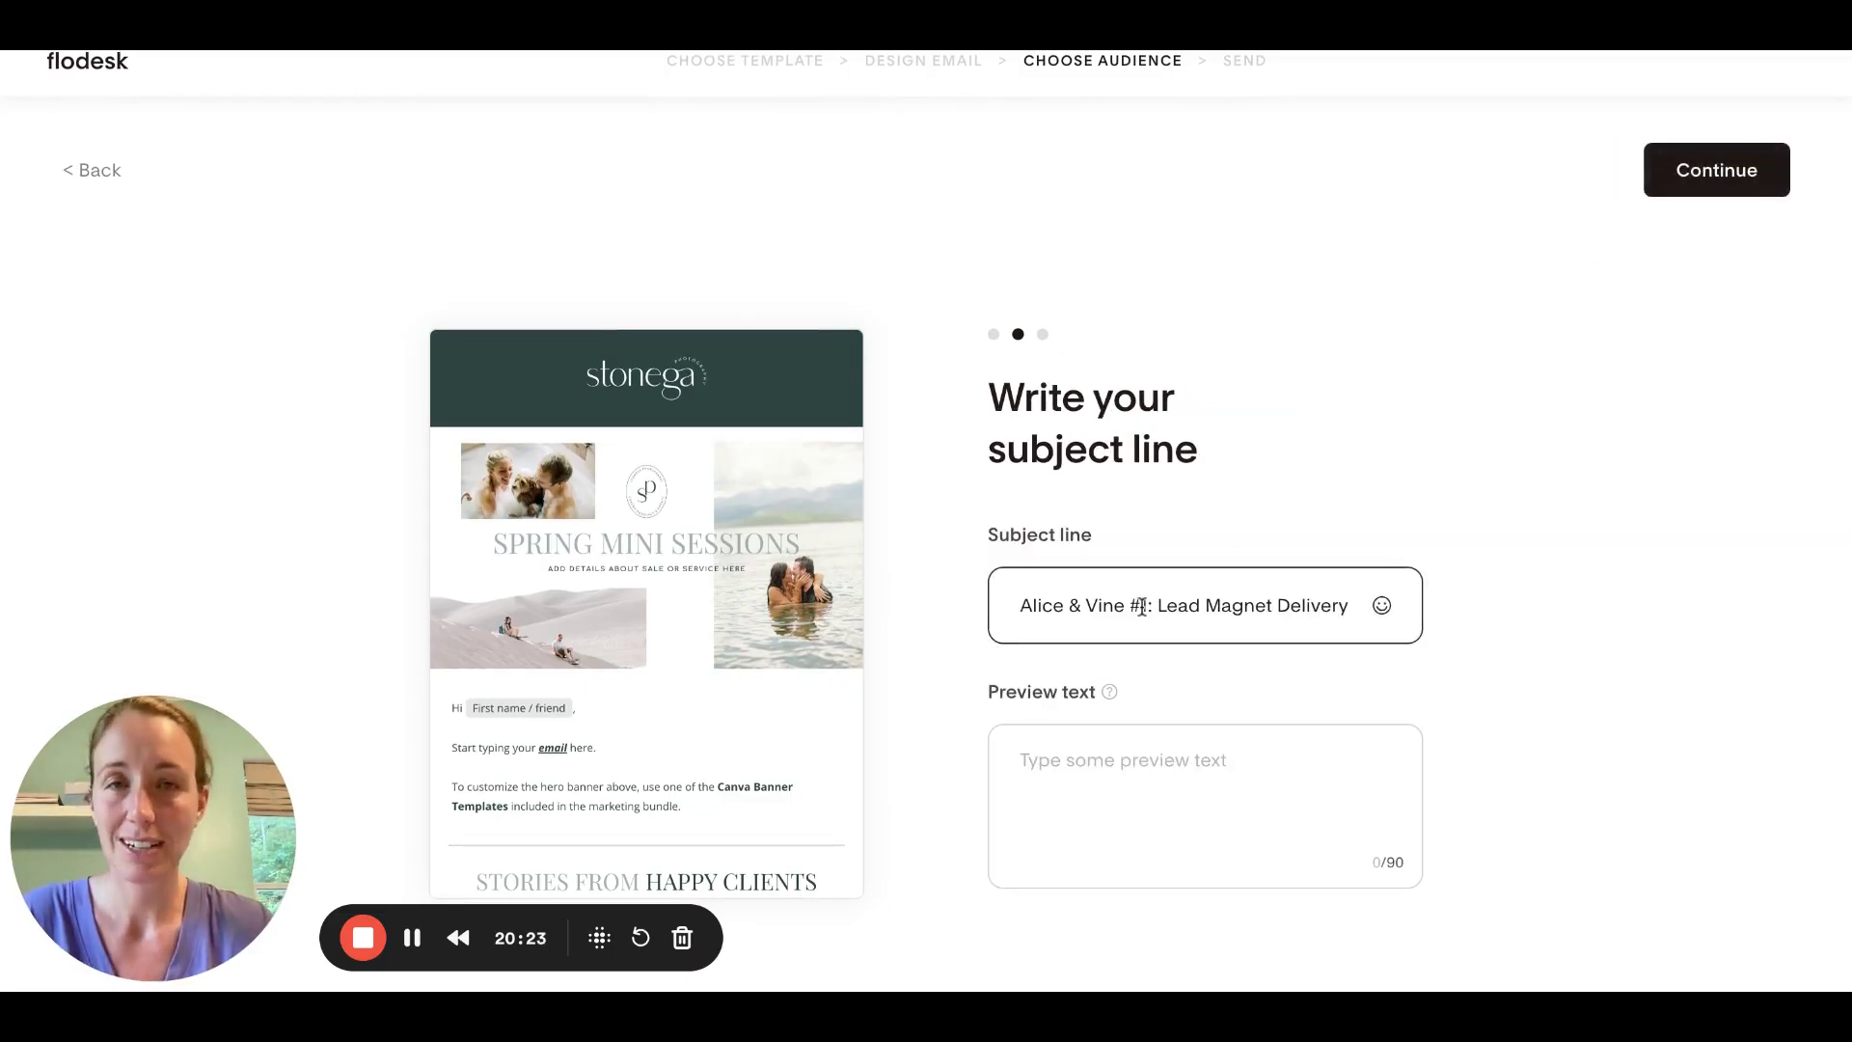
pyautogui.tripleClick(1141, 606)
pyautogui.write('Ne')
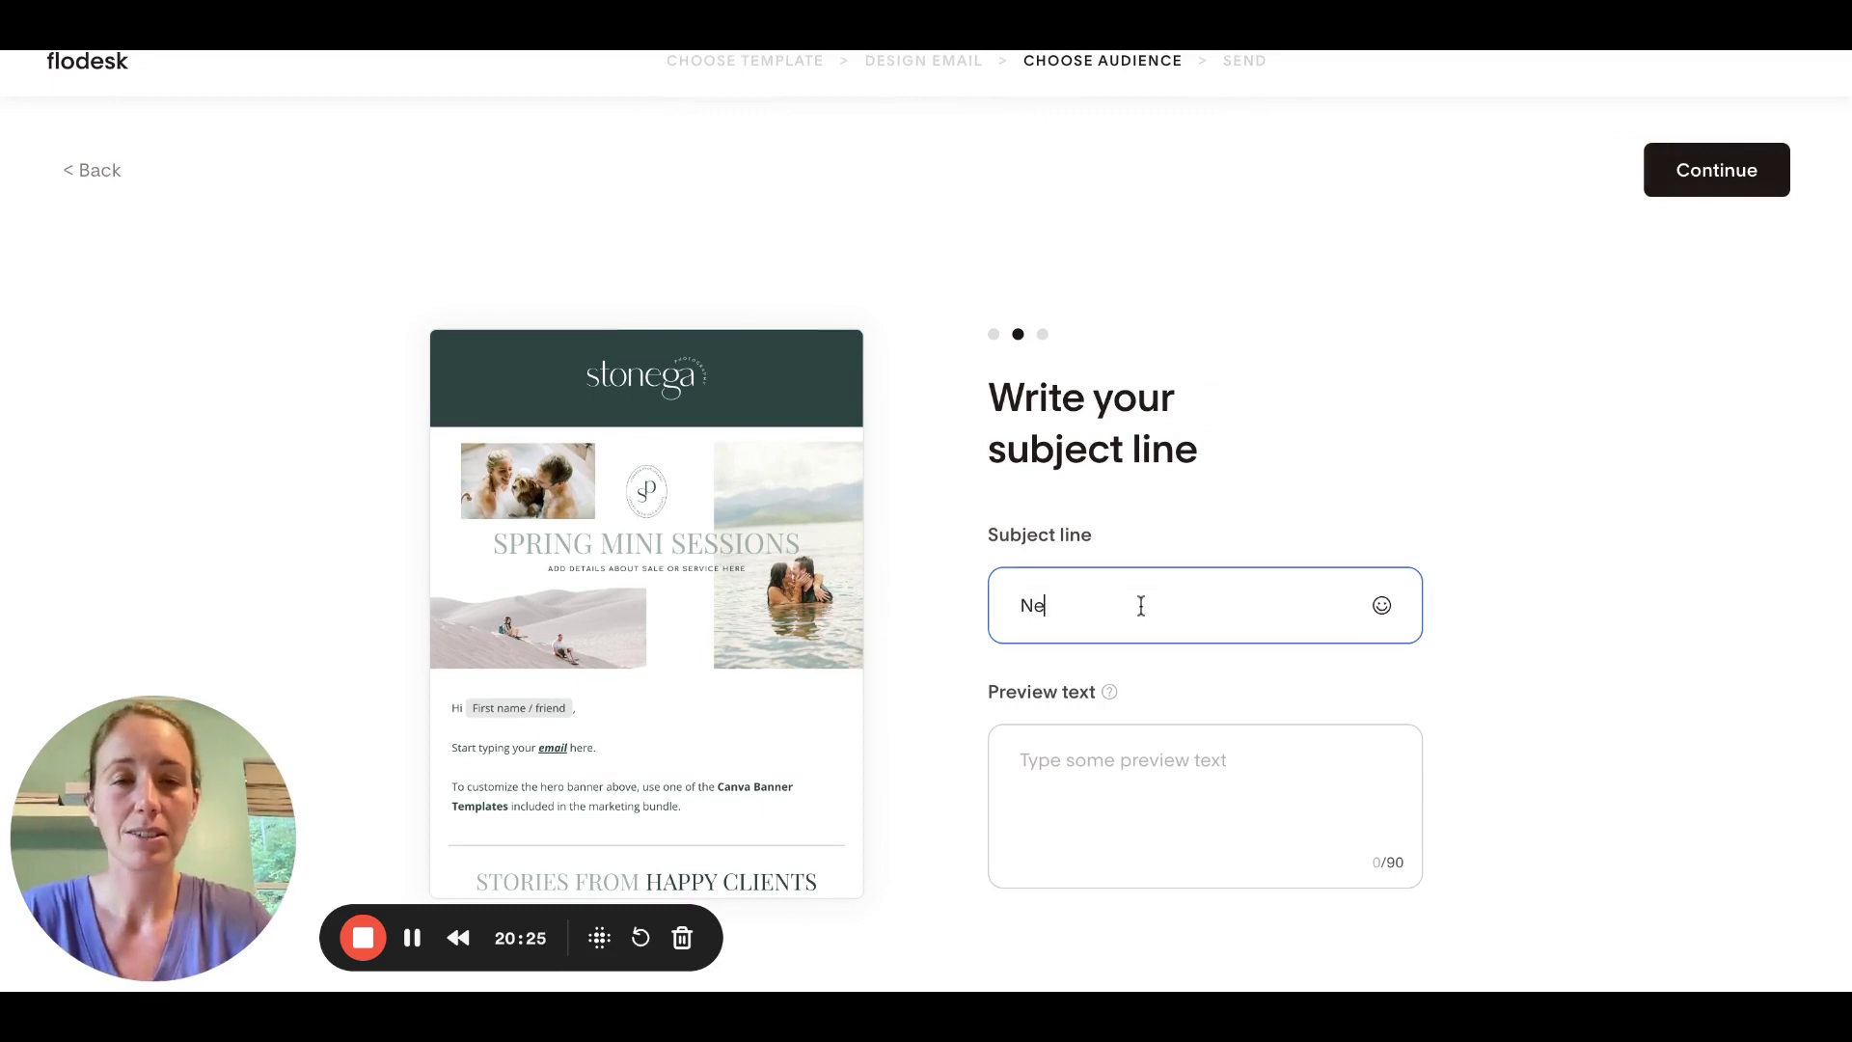
pyautogui.write('w subject here')
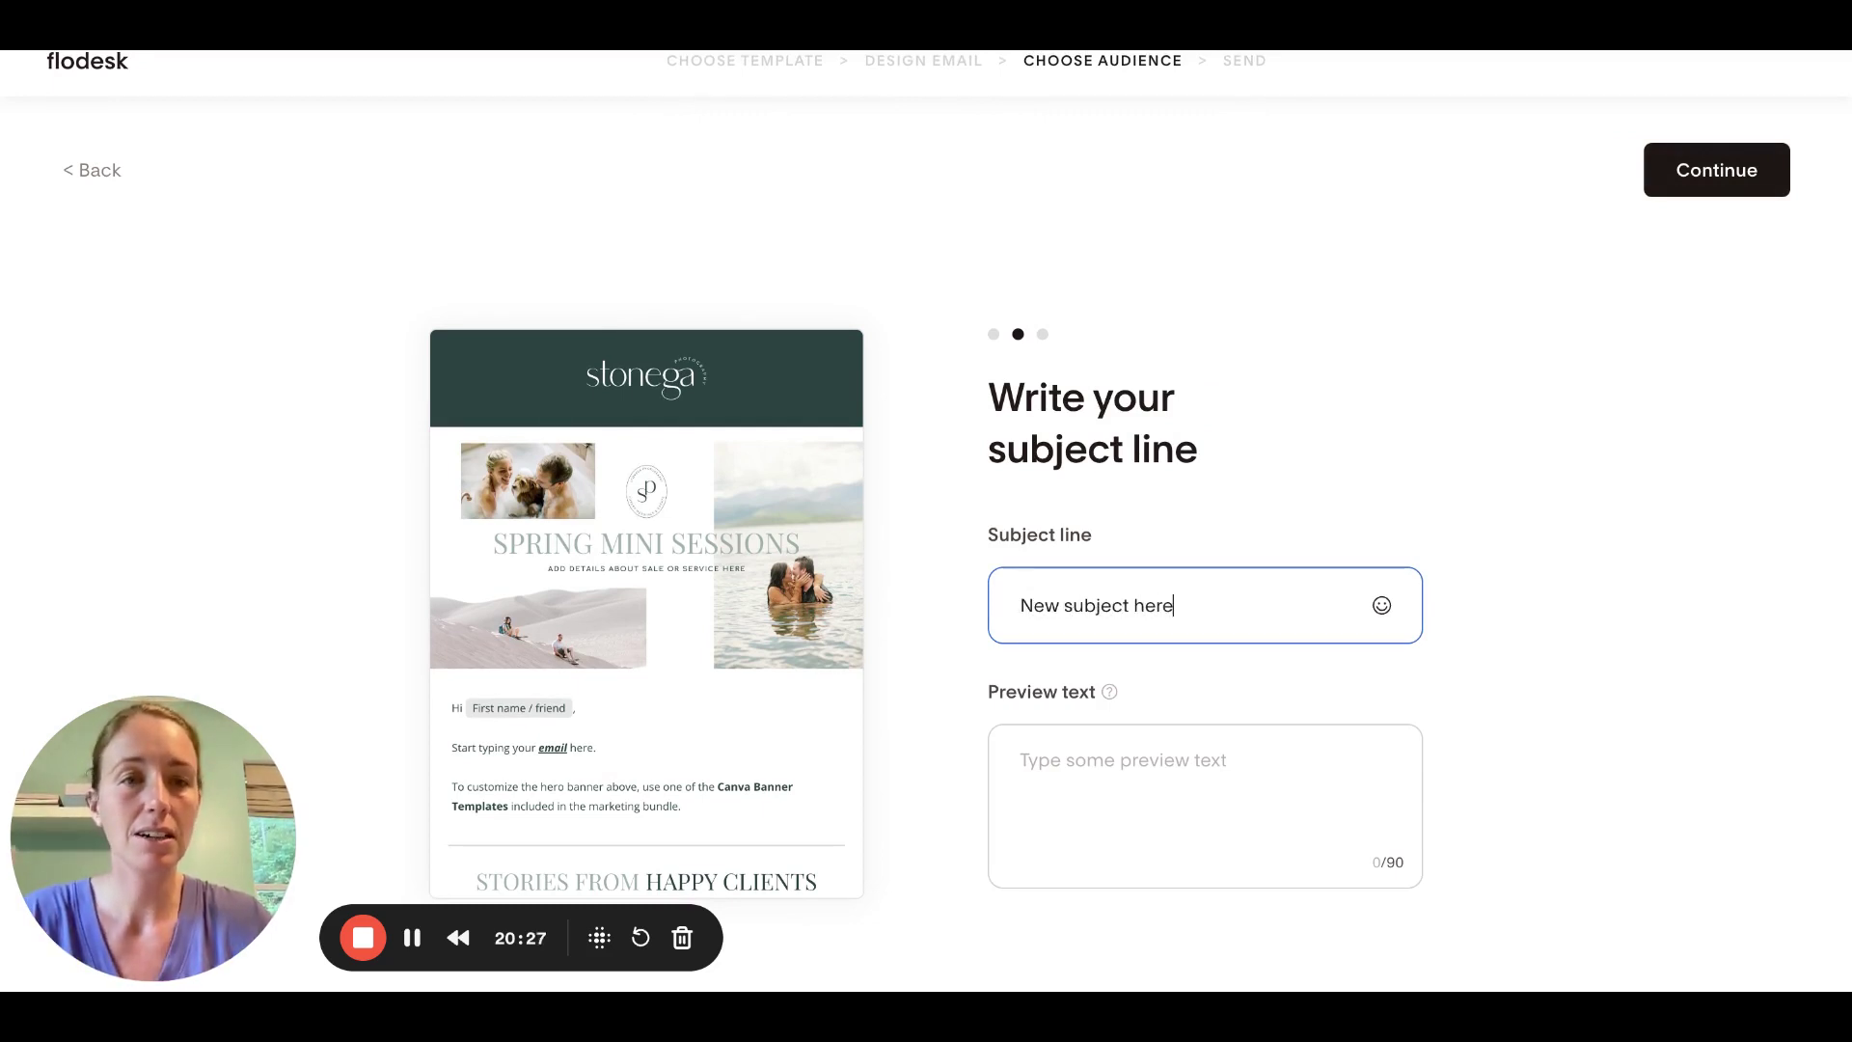
pyautogui.click(1382, 607)
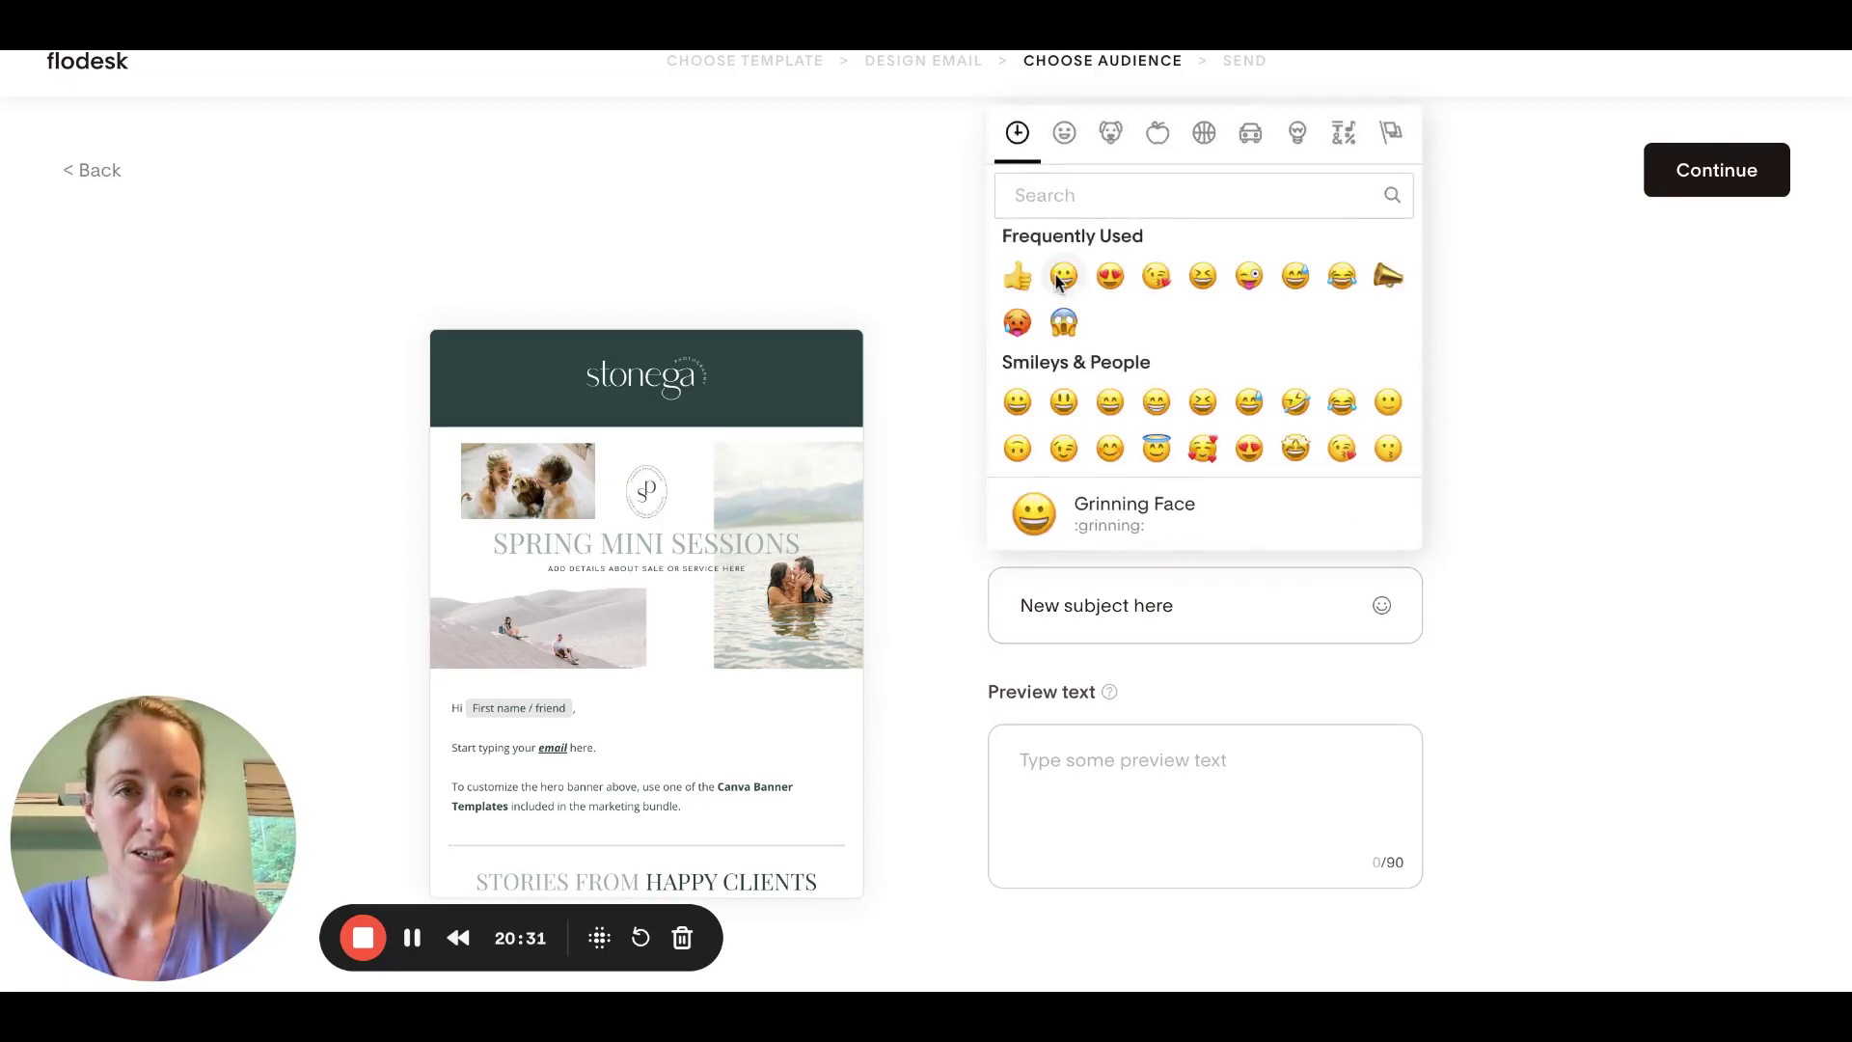
pyautogui.click(1015, 401)
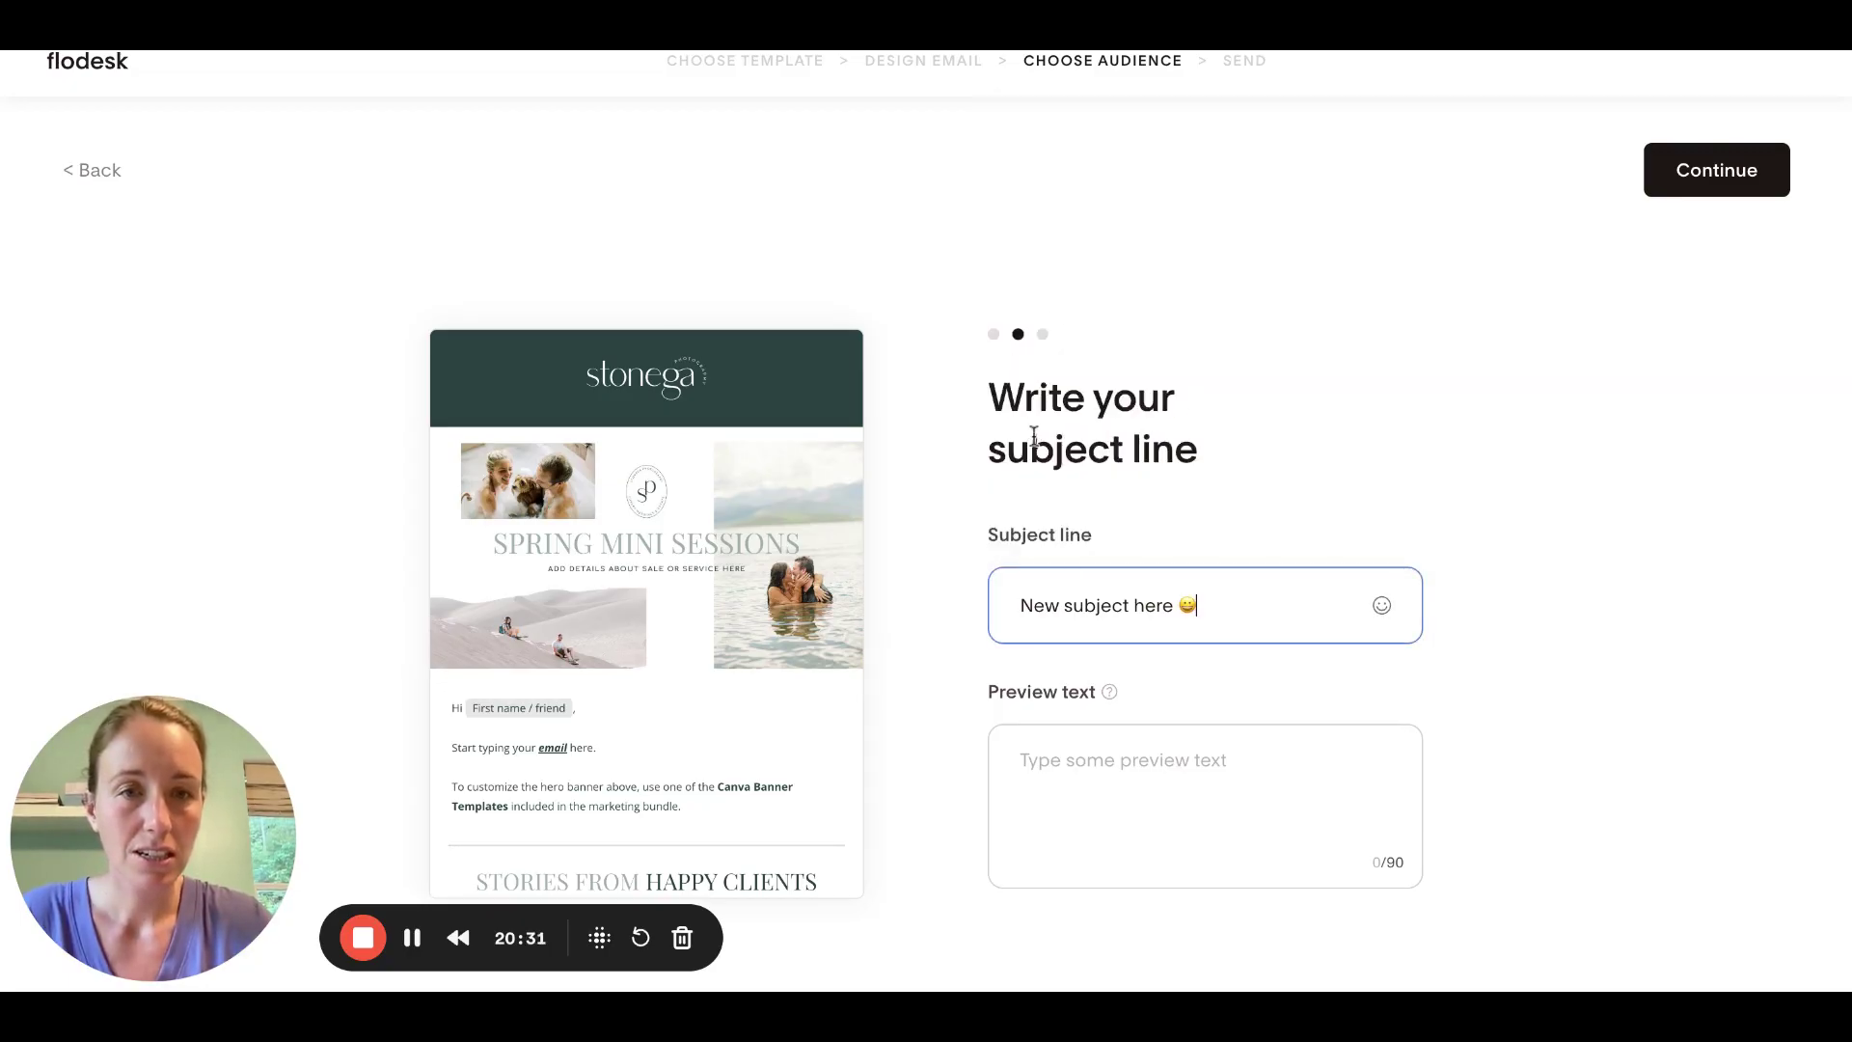
pyautogui.click(1112, 775)
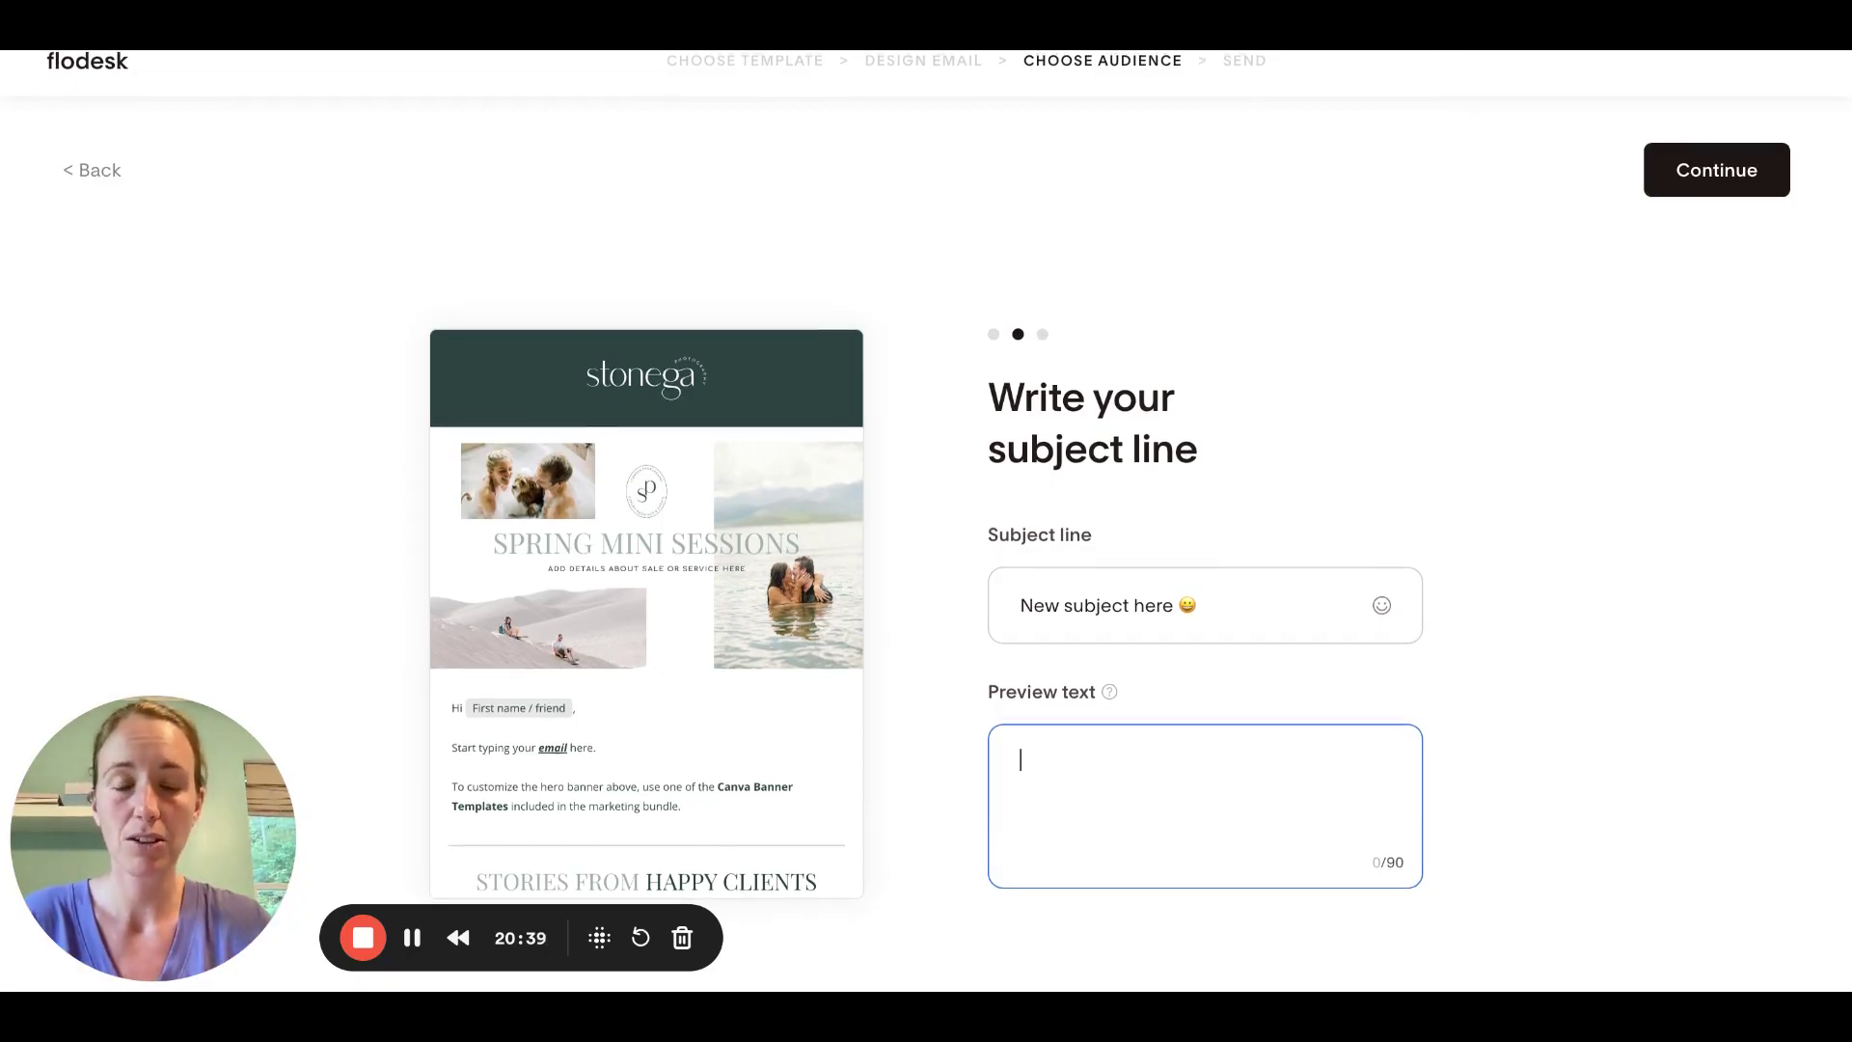
pyautogui.click(1677, 180)
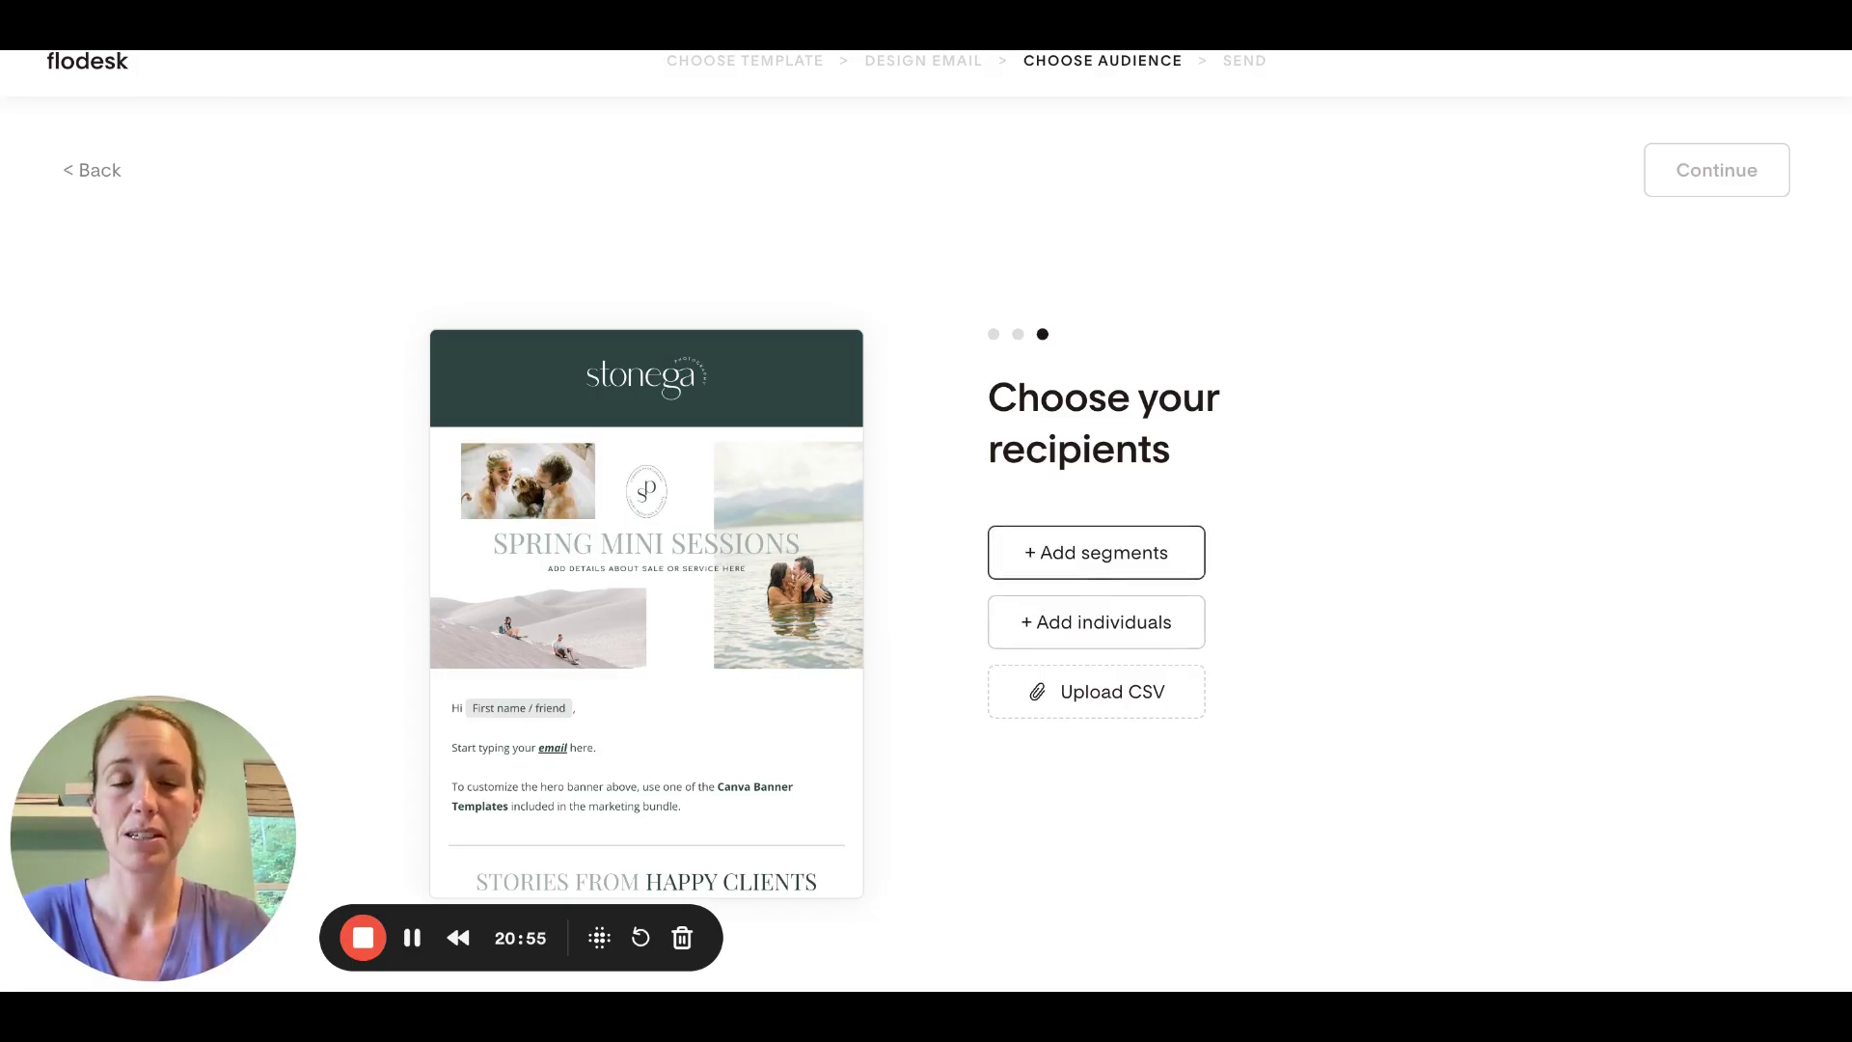
# Examine the segments available to include or exclude as recipients, and close the segment selection without choosing any
pyautogui.click(1097, 552)
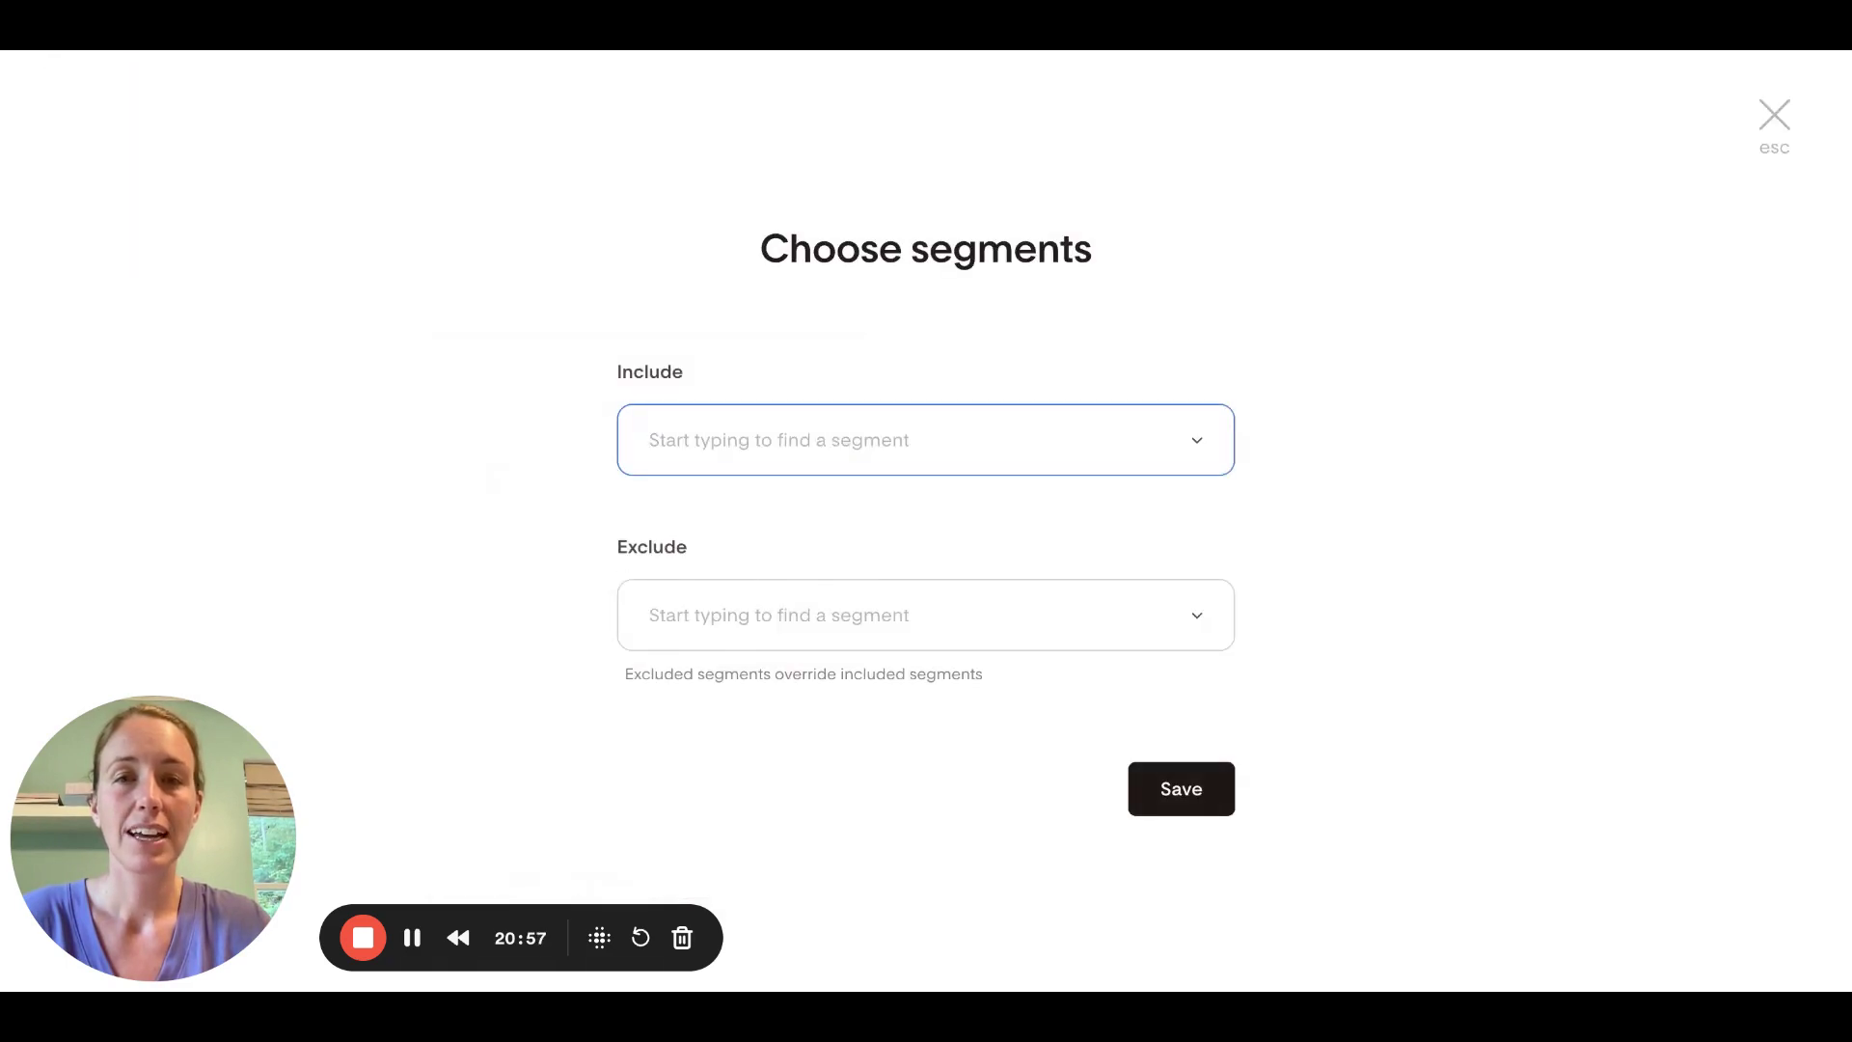
pyautogui.click(800, 436)
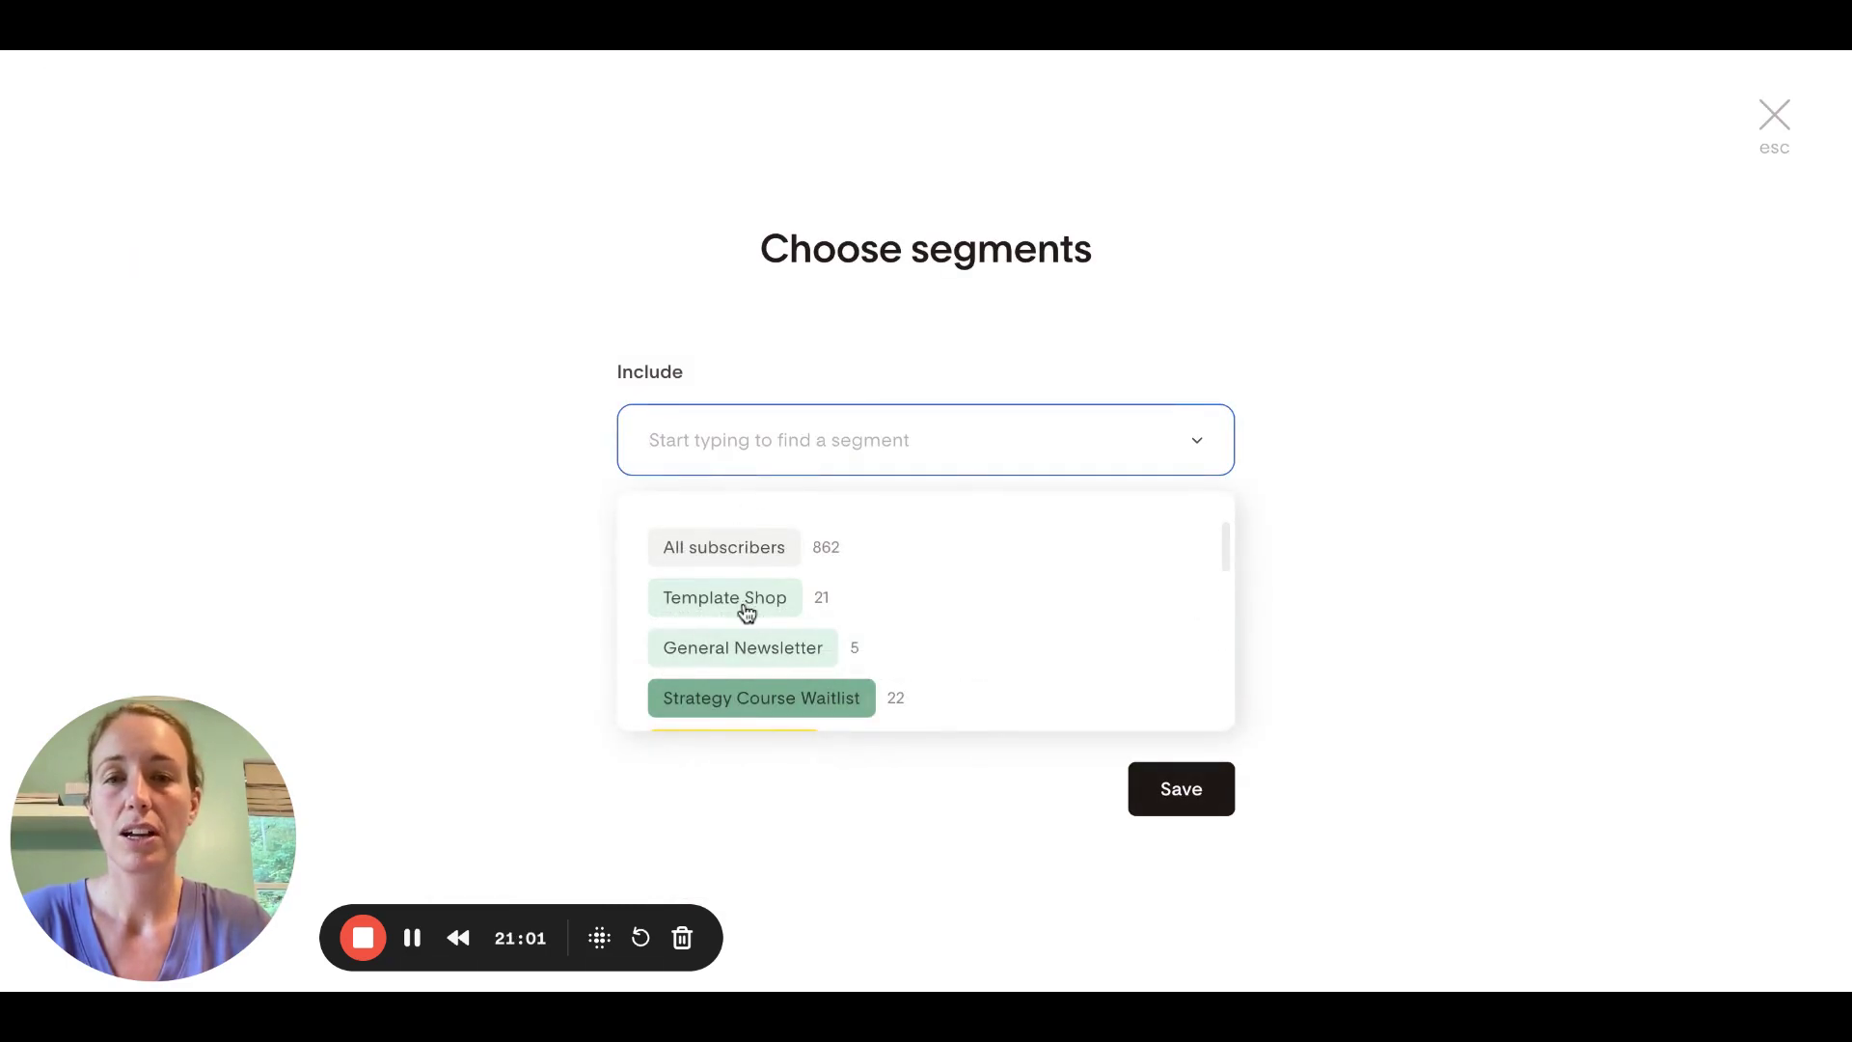
pyautogui.scroll(-1, 921, 617)
pyautogui.scroll(1, 921, 617)
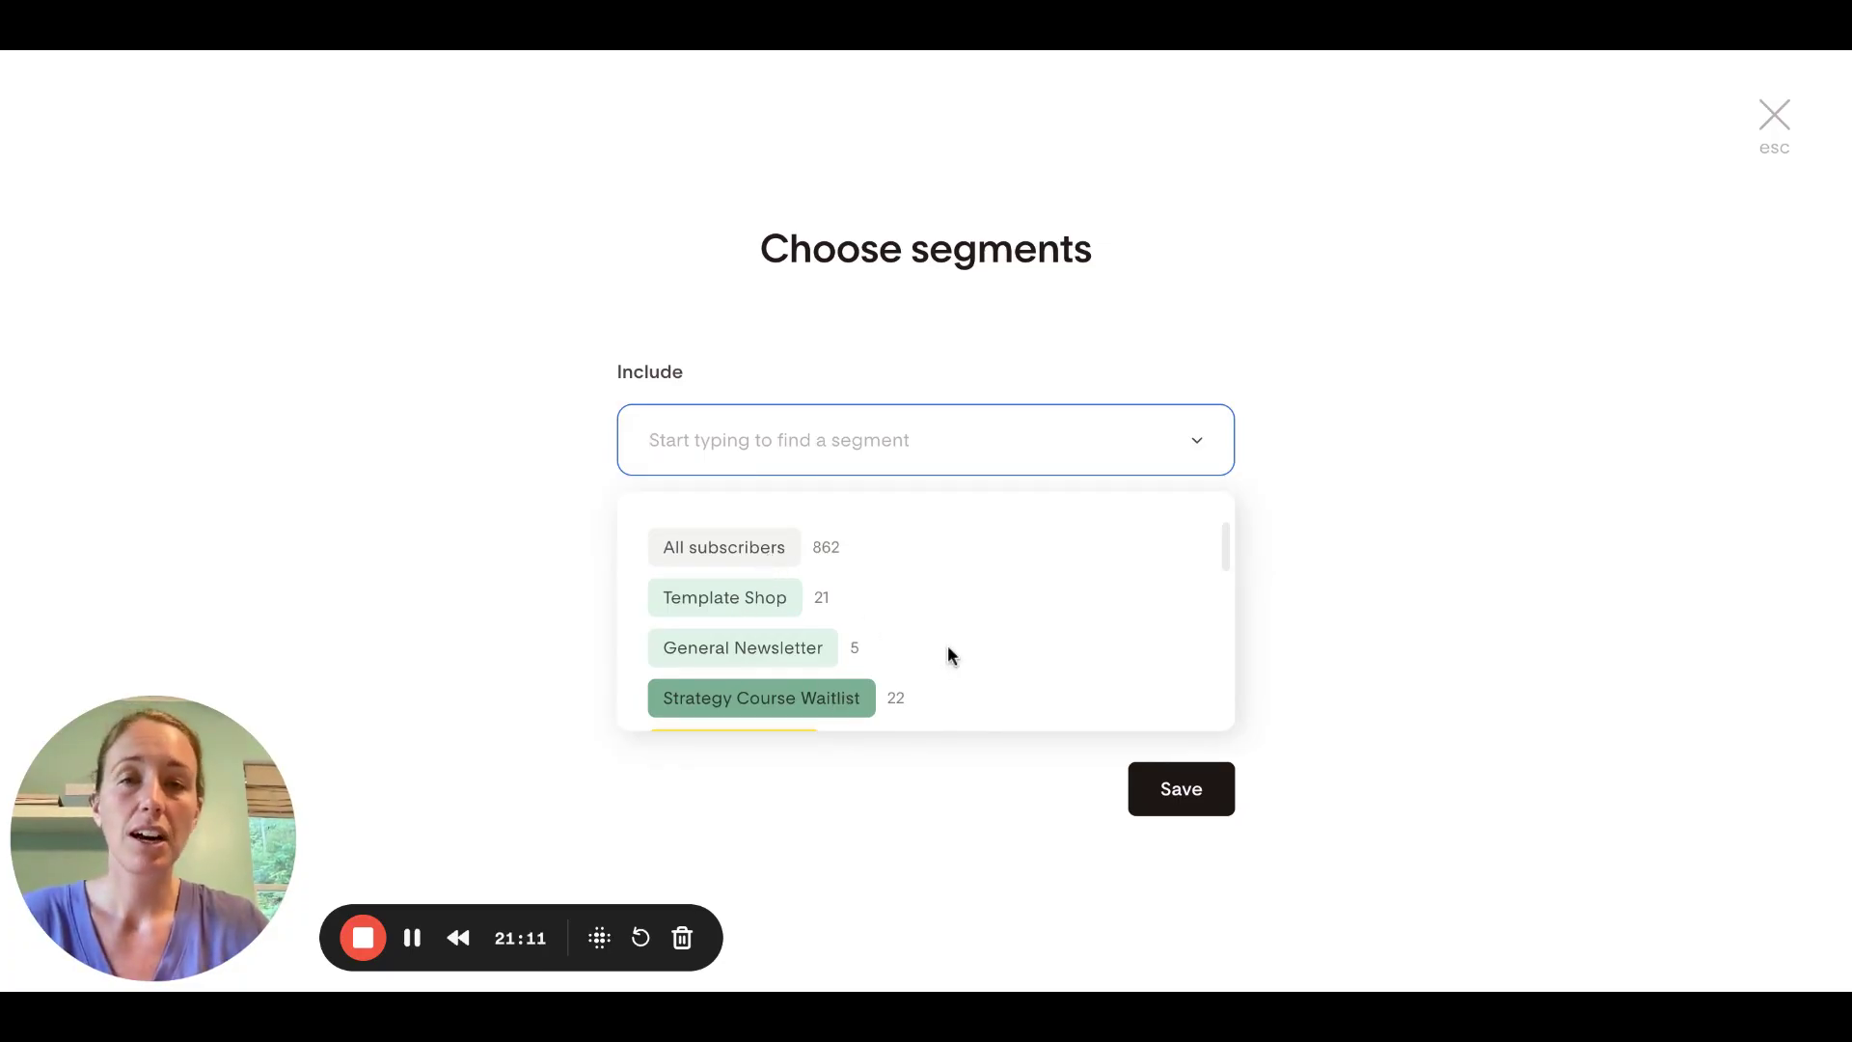
pyautogui.click(1337, 457)
pyautogui.click(818, 615)
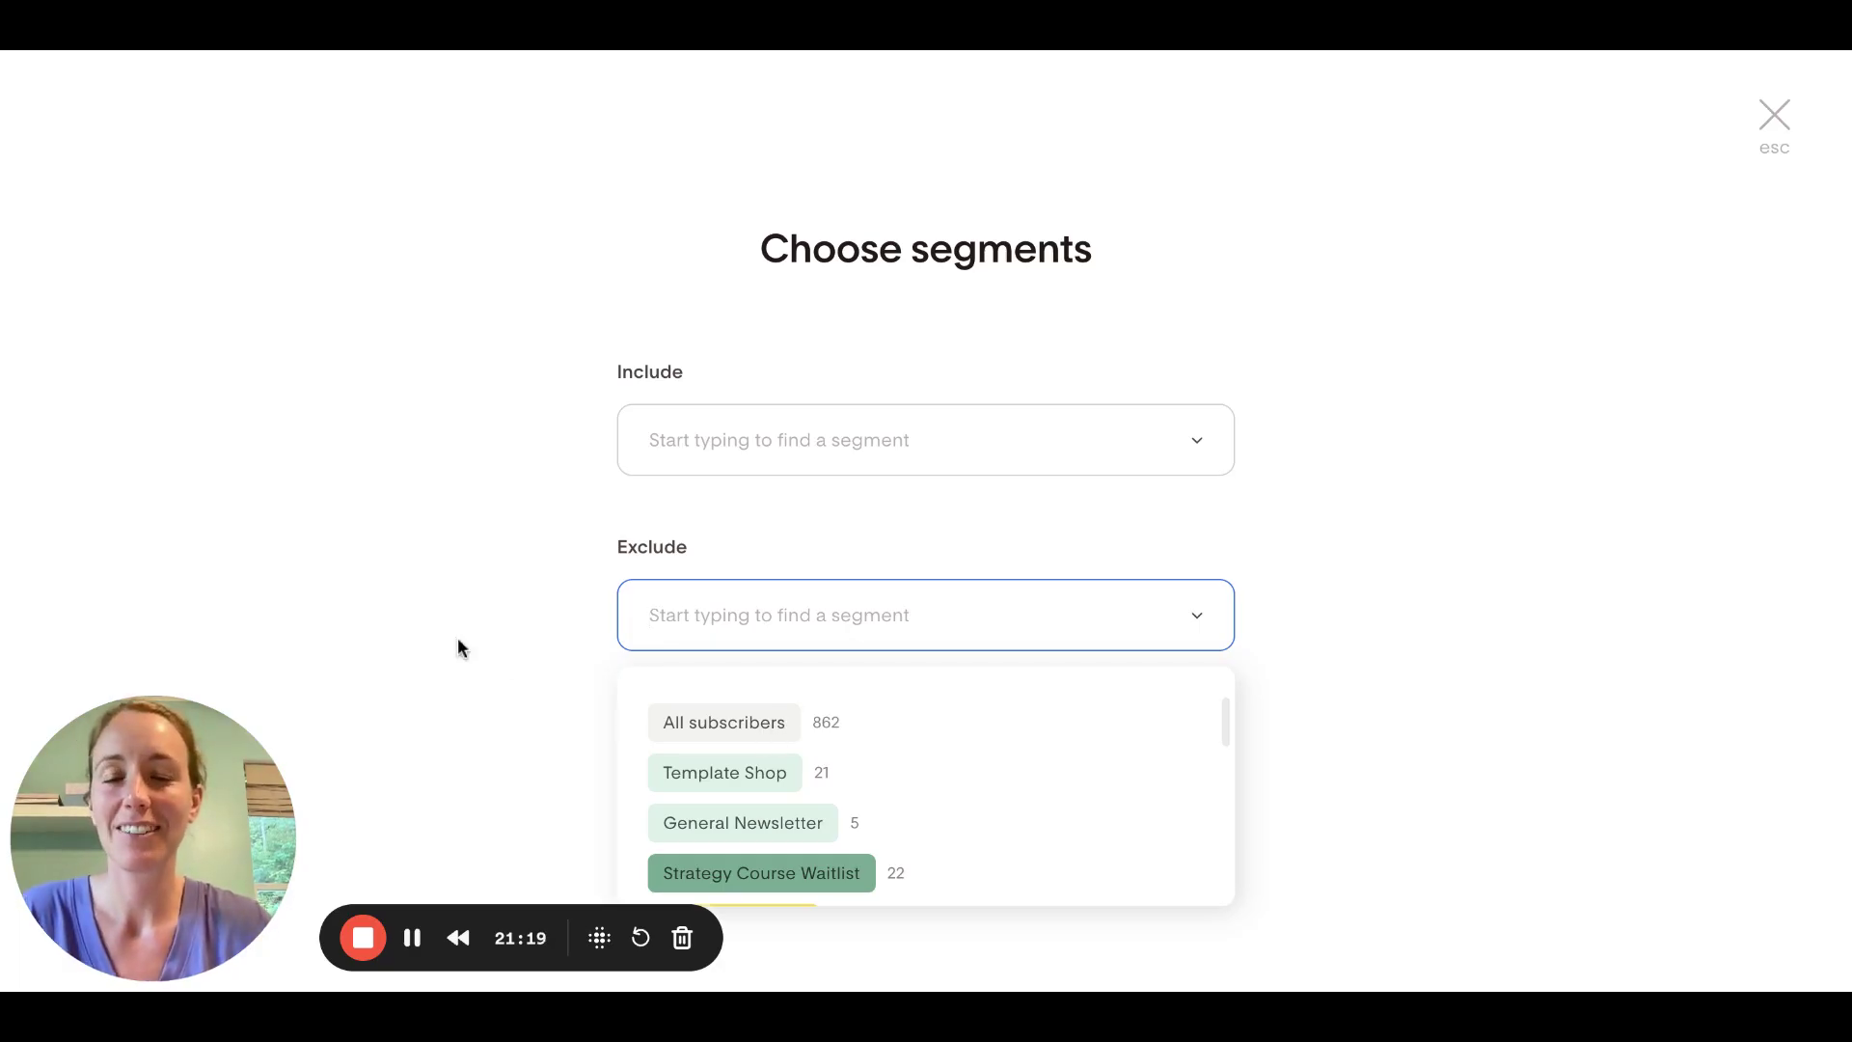
pyautogui.click(513, 661)
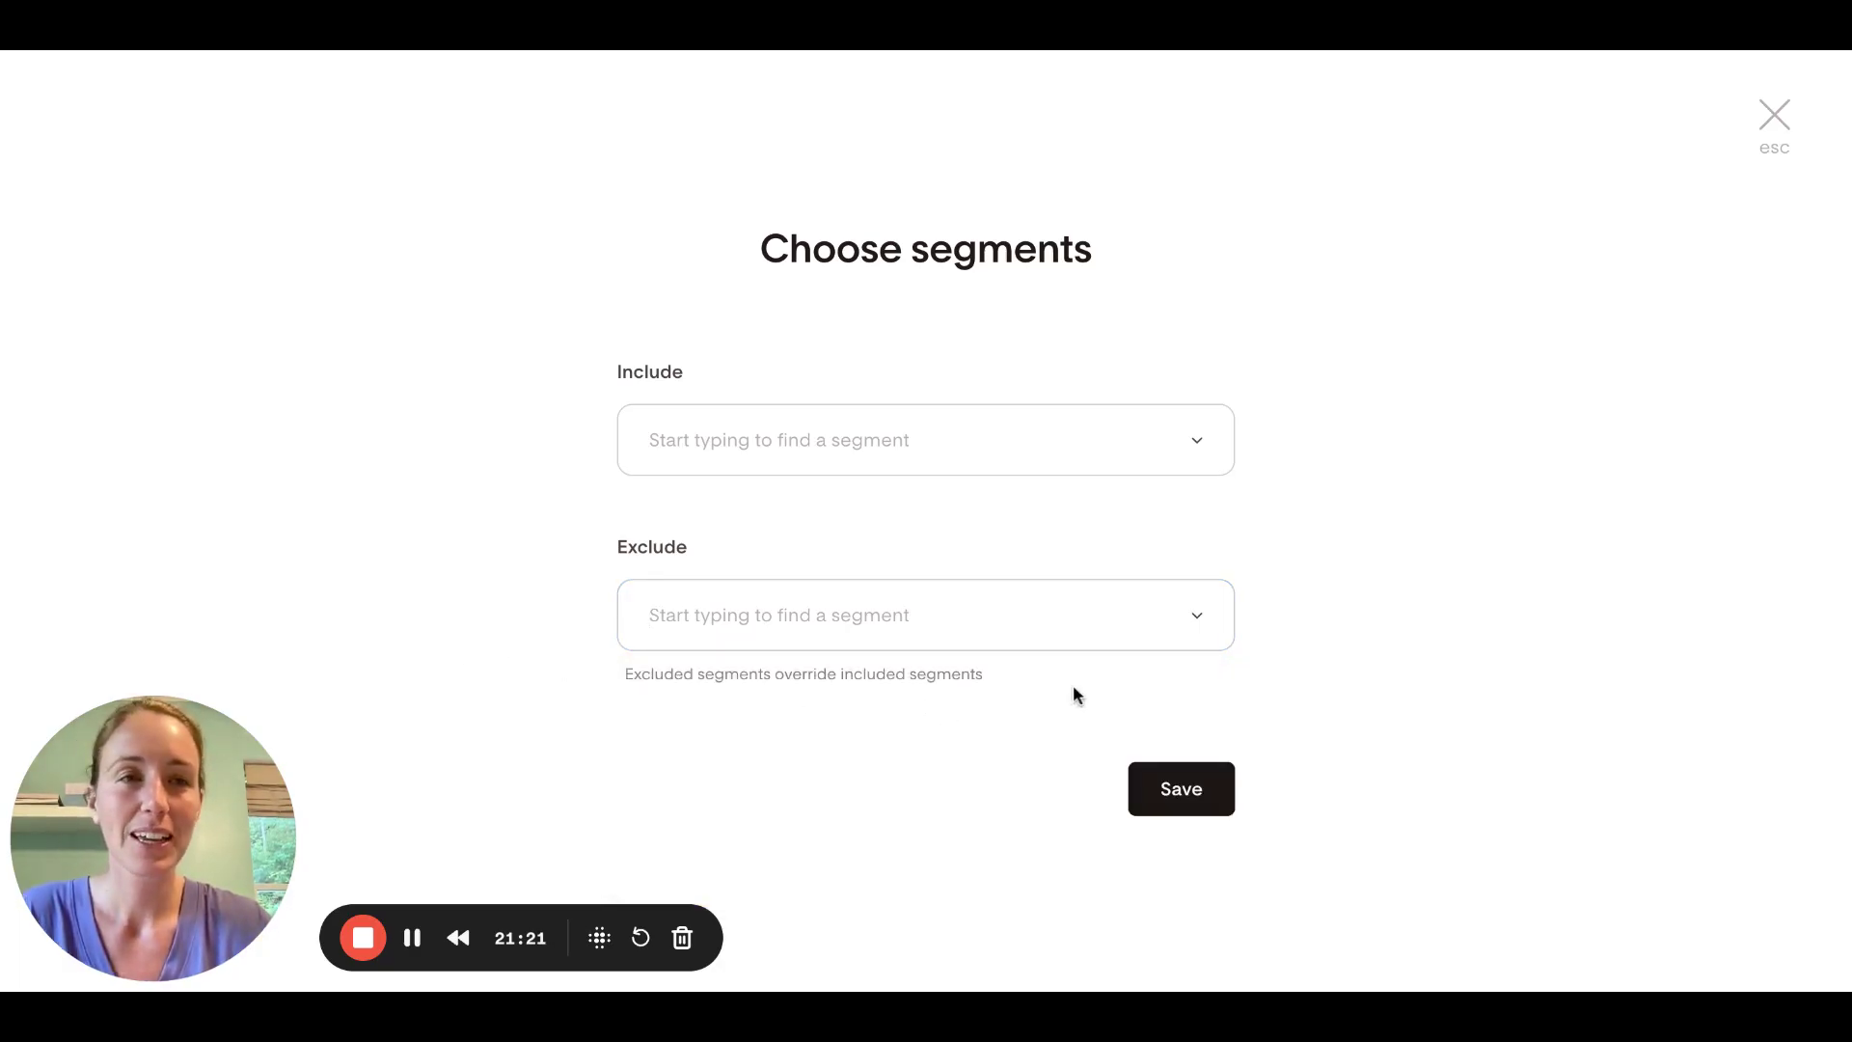
pyautogui.click(1772, 135)
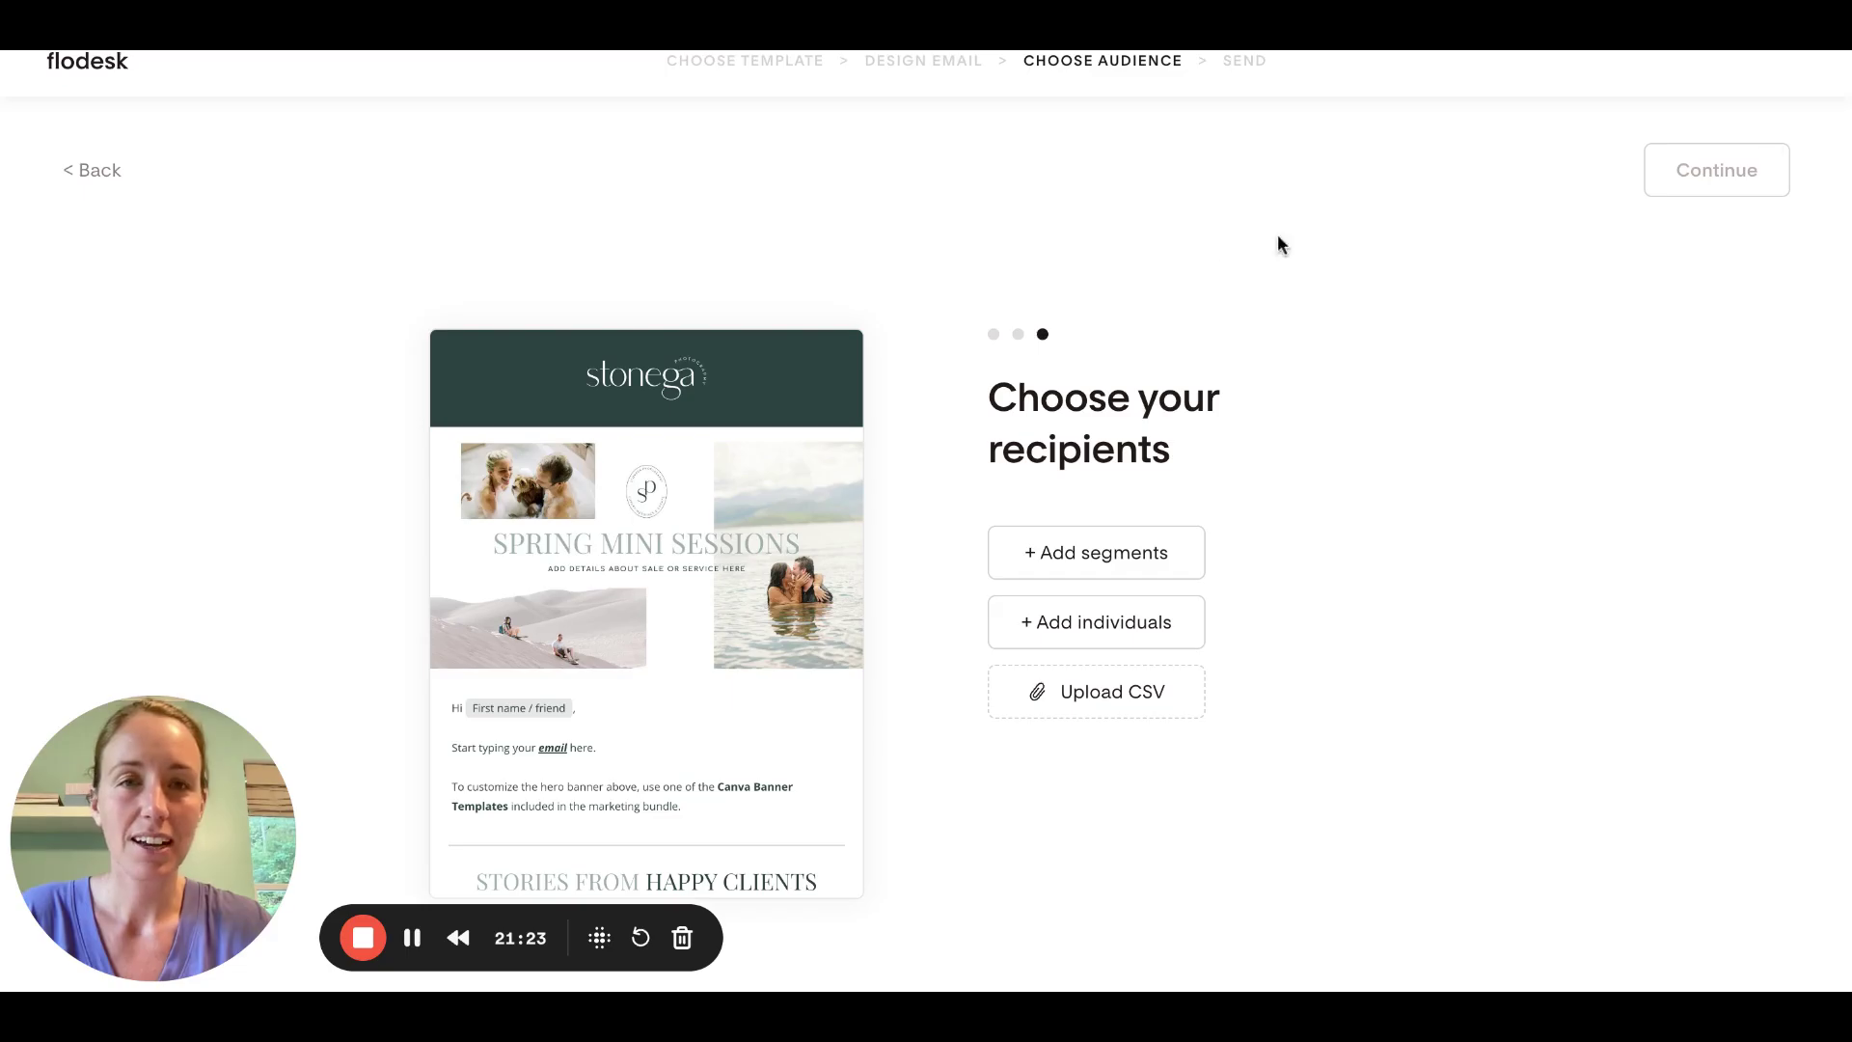
pyautogui.scroll(1, 1146, 285)
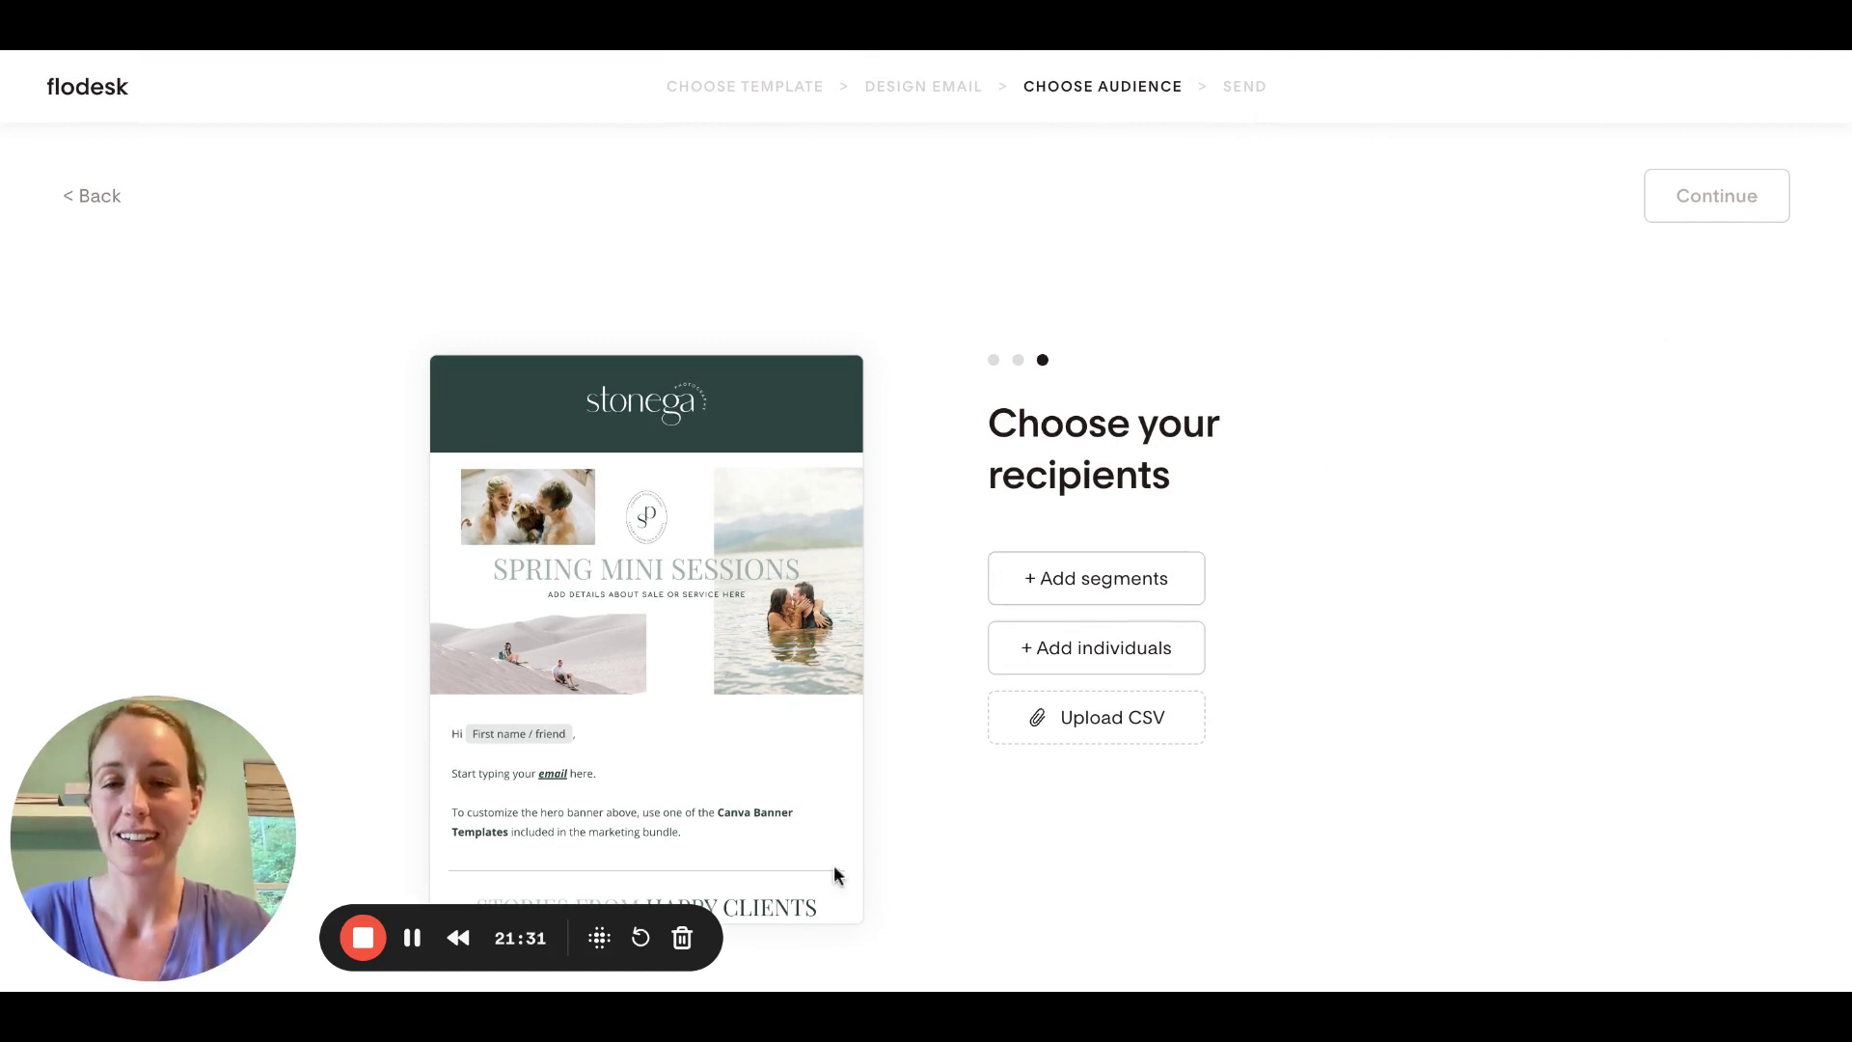
pyautogui.click(412, 938)
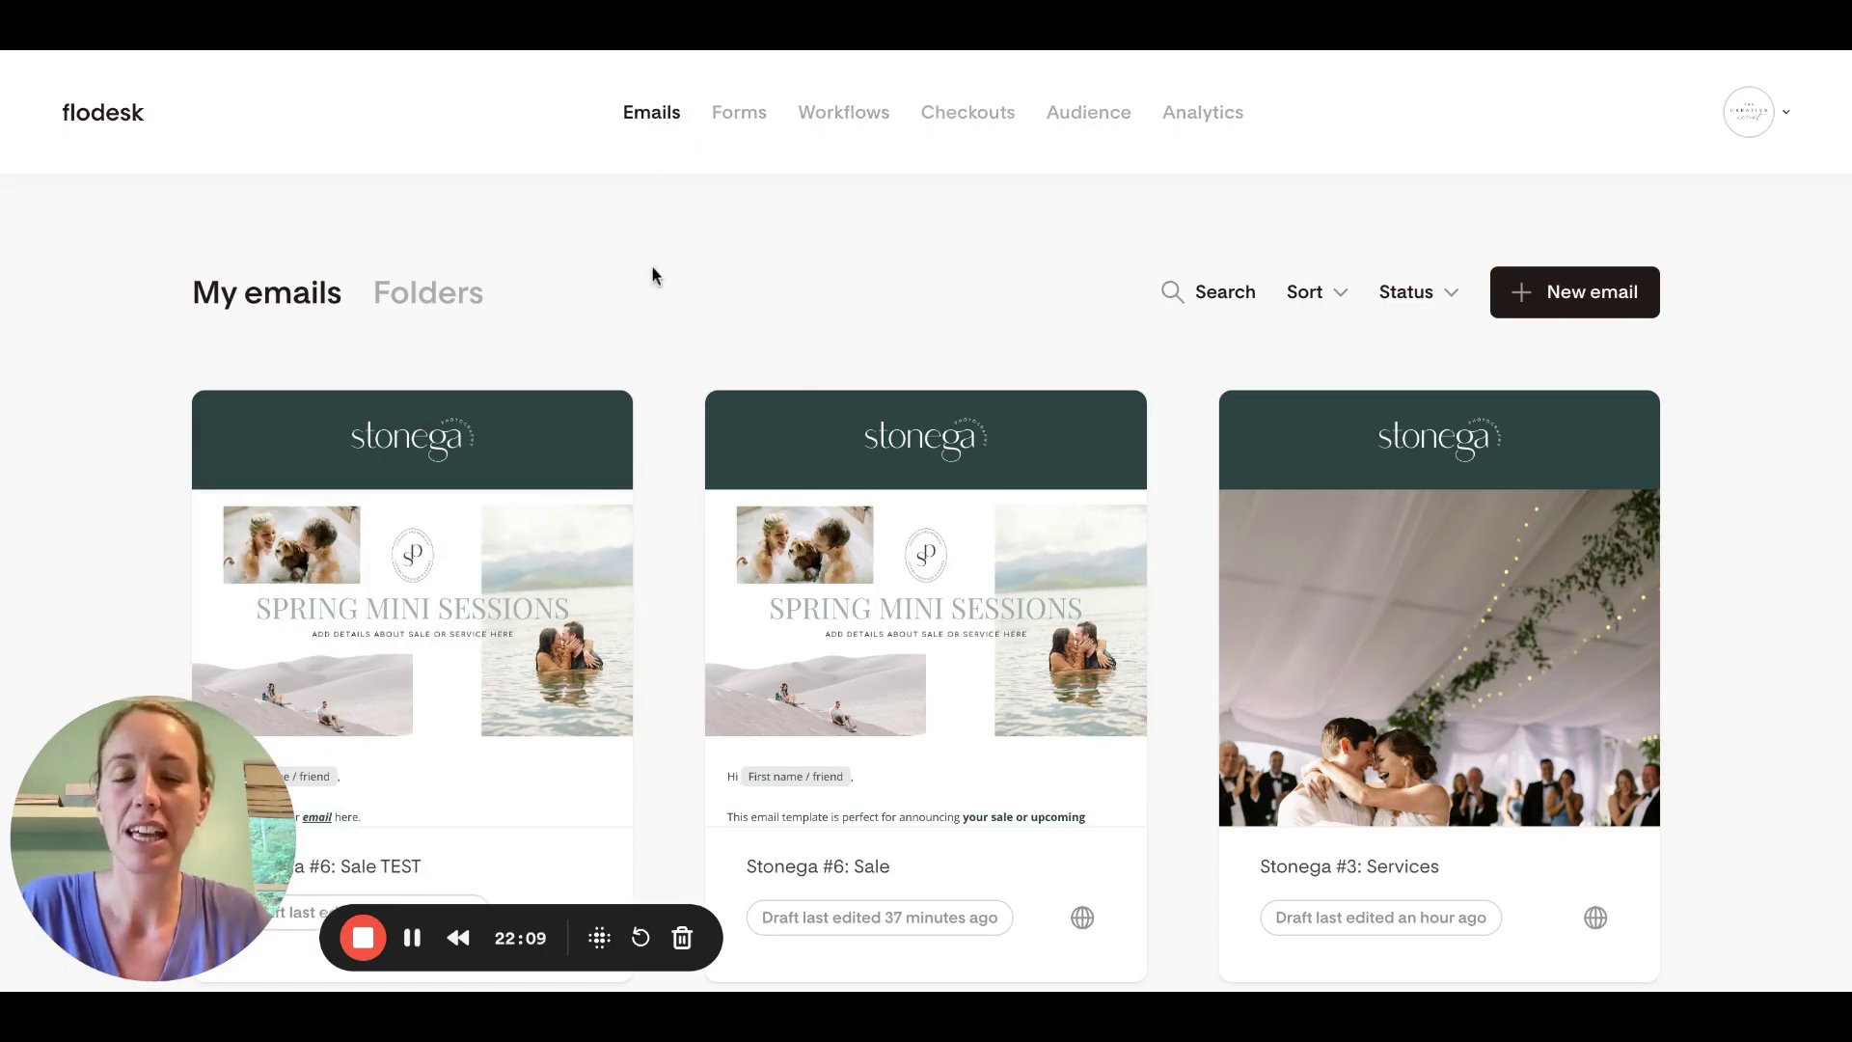
# Look over the saved Stonega email drafts and open the email folders
pyautogui.scroll(-1, 671, 403)
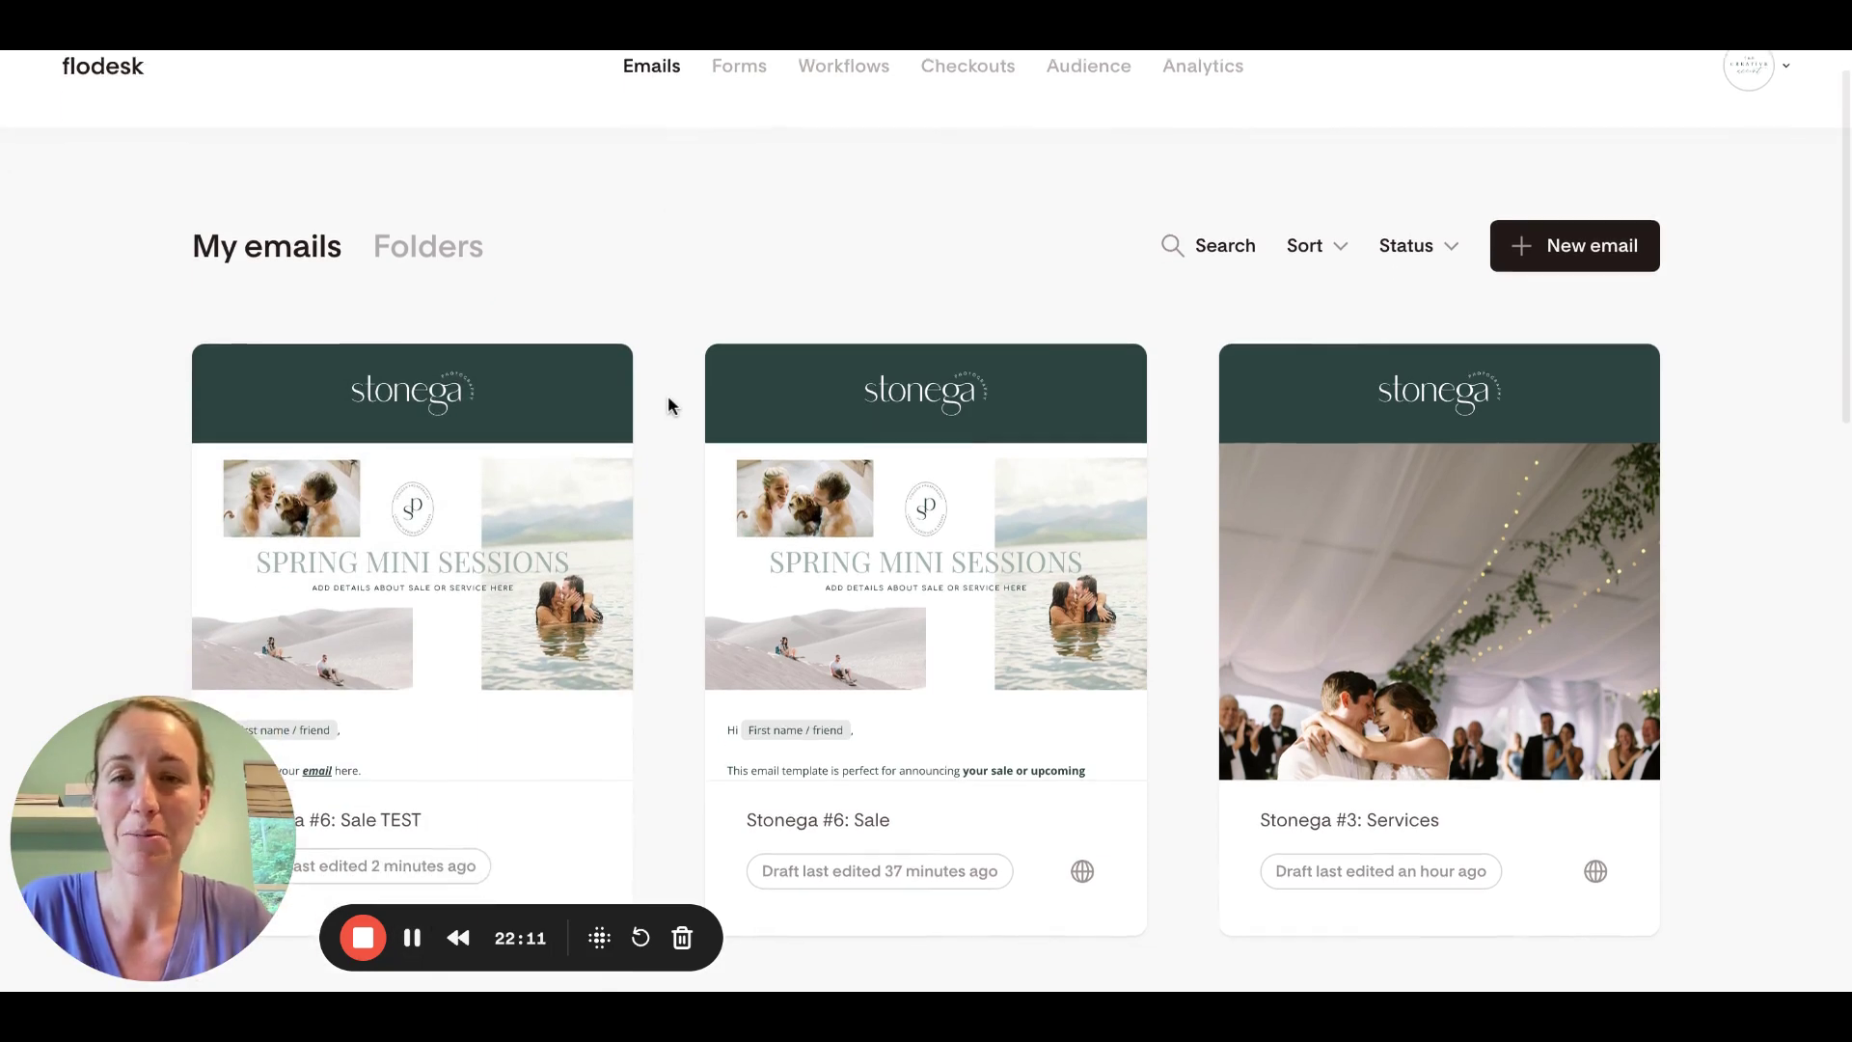
pyautogui.moveTo(695, 424)
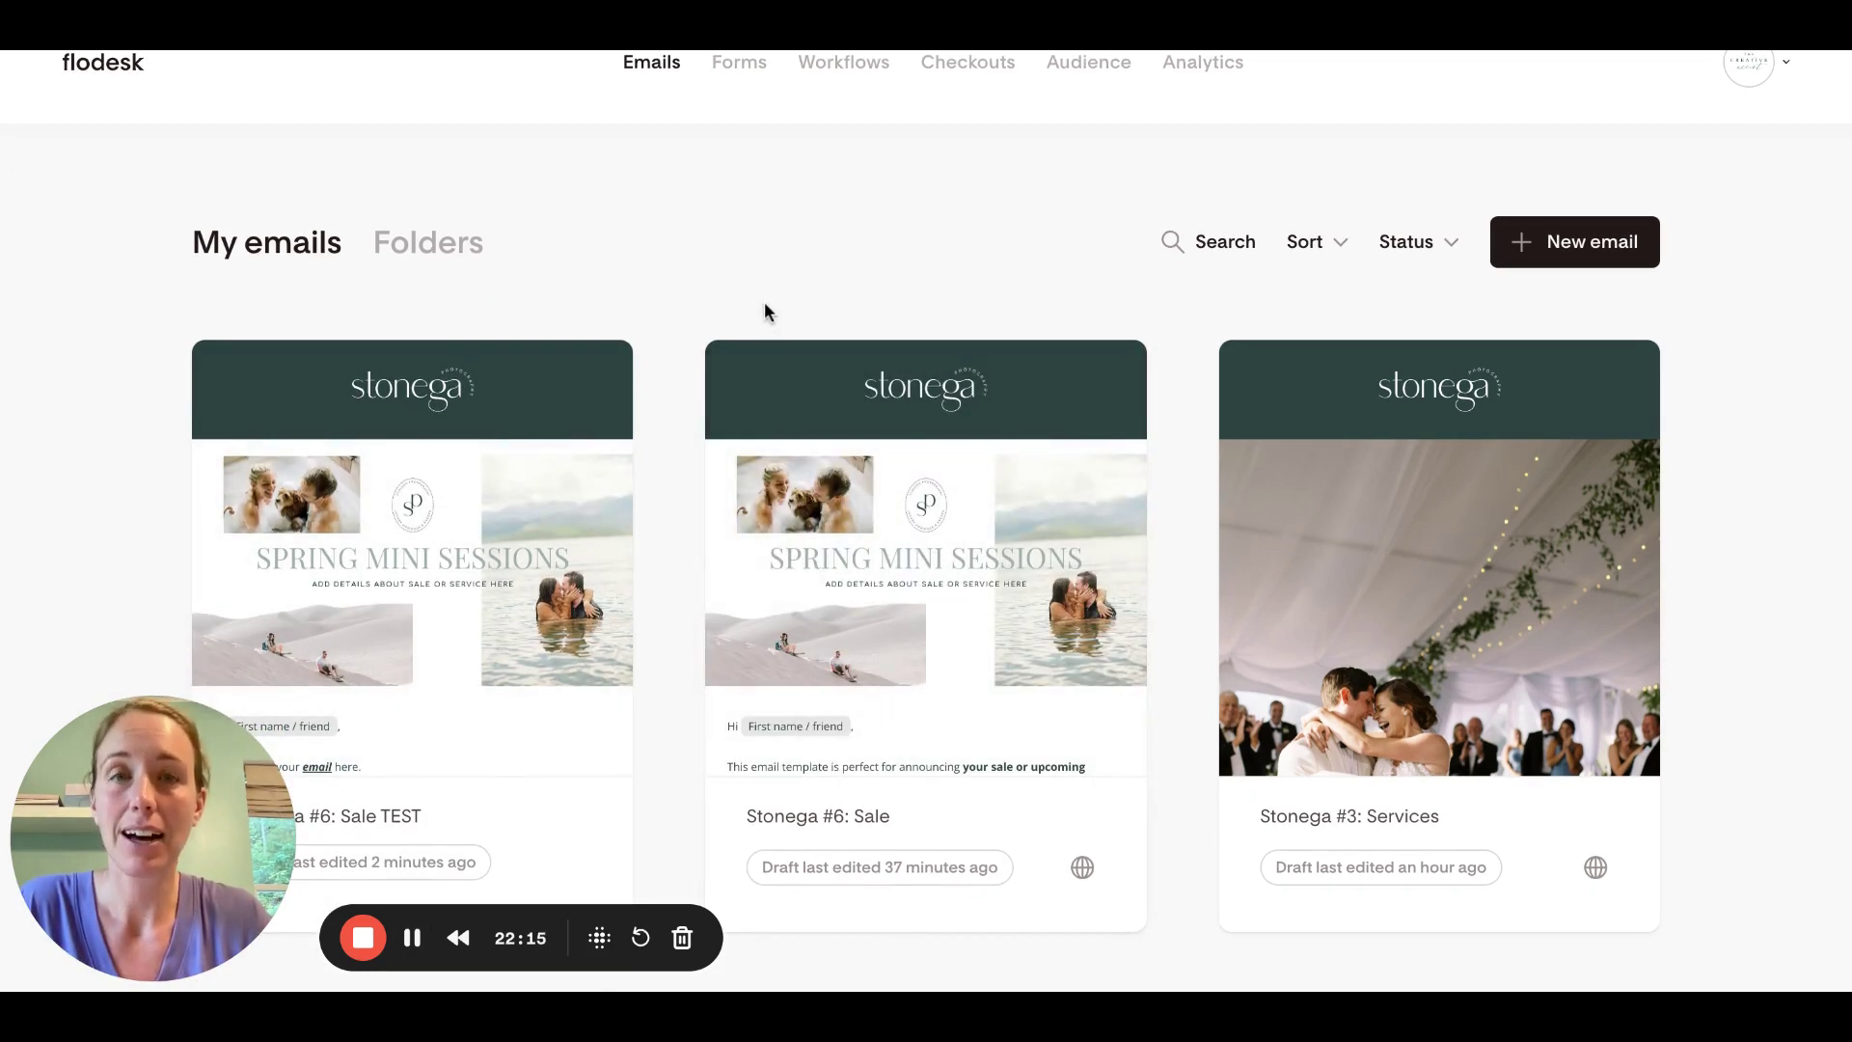
pyautogui.click(410, 243)
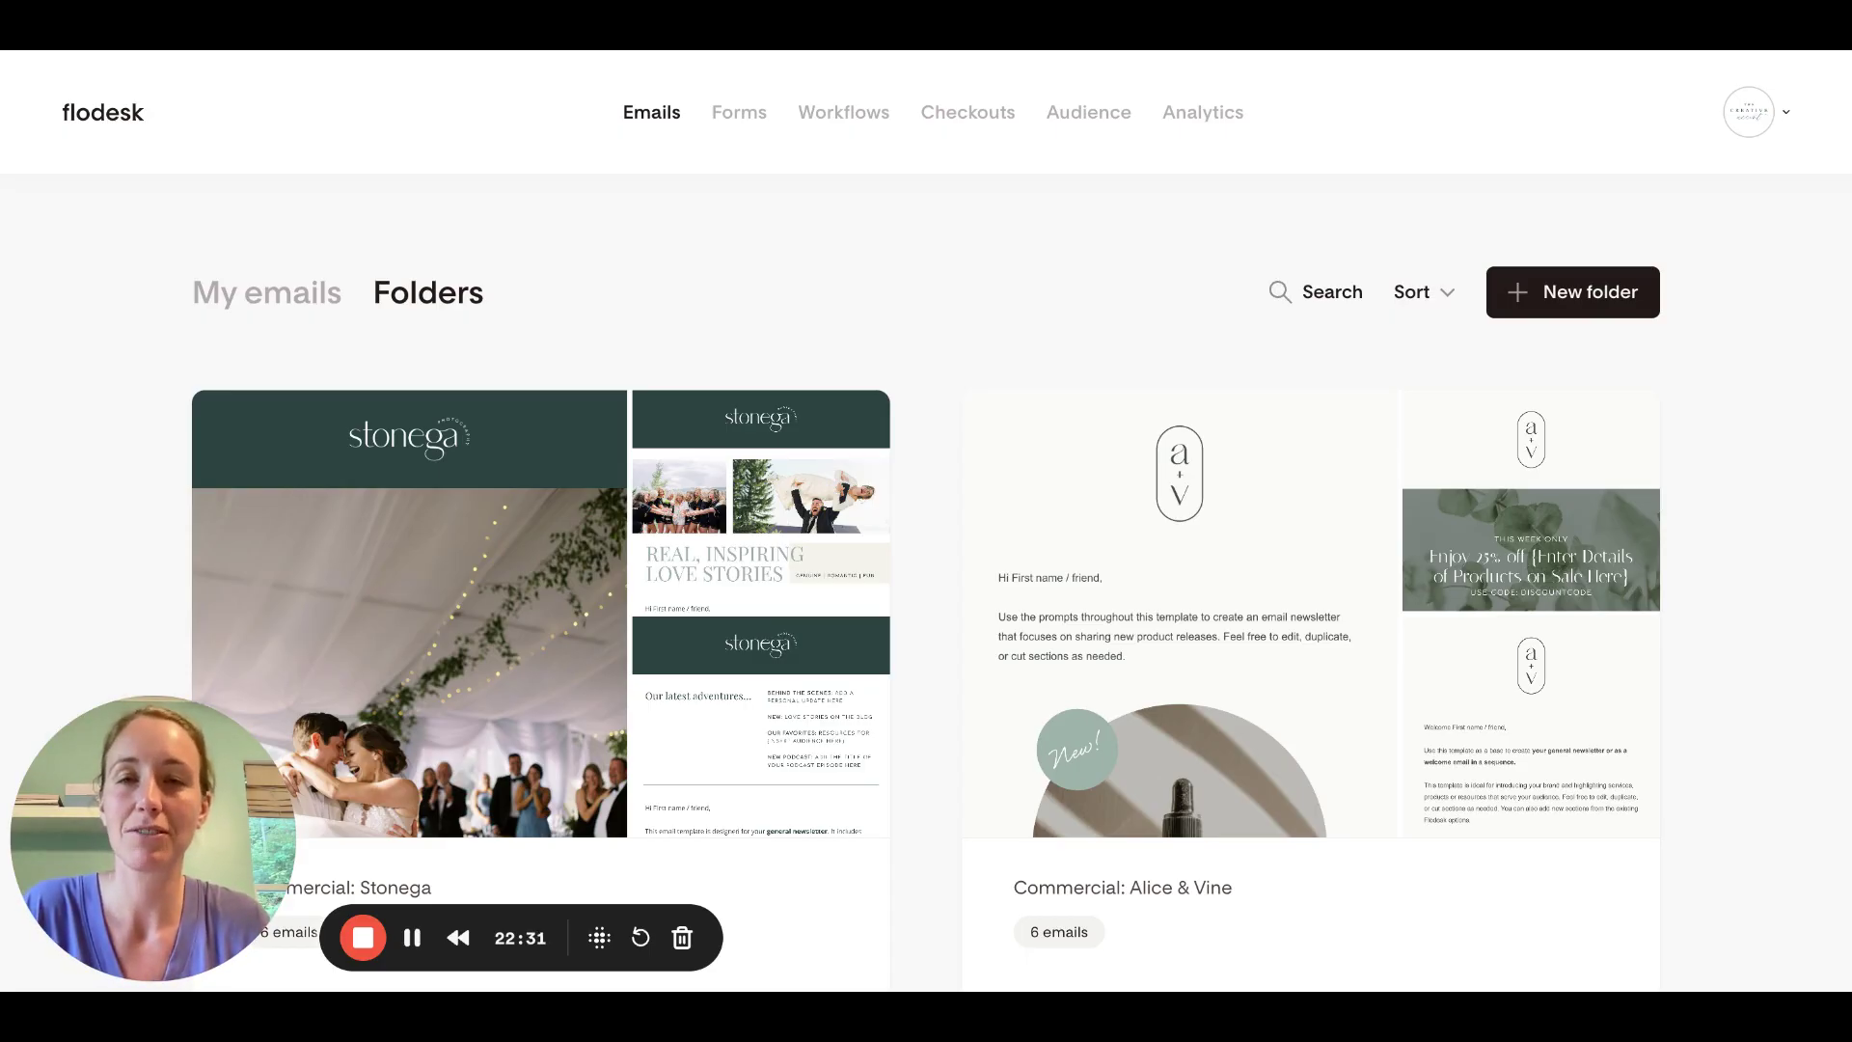
# View the account's forms, workflows and checkouts pages one after another
pyautogui.click(733, 120)
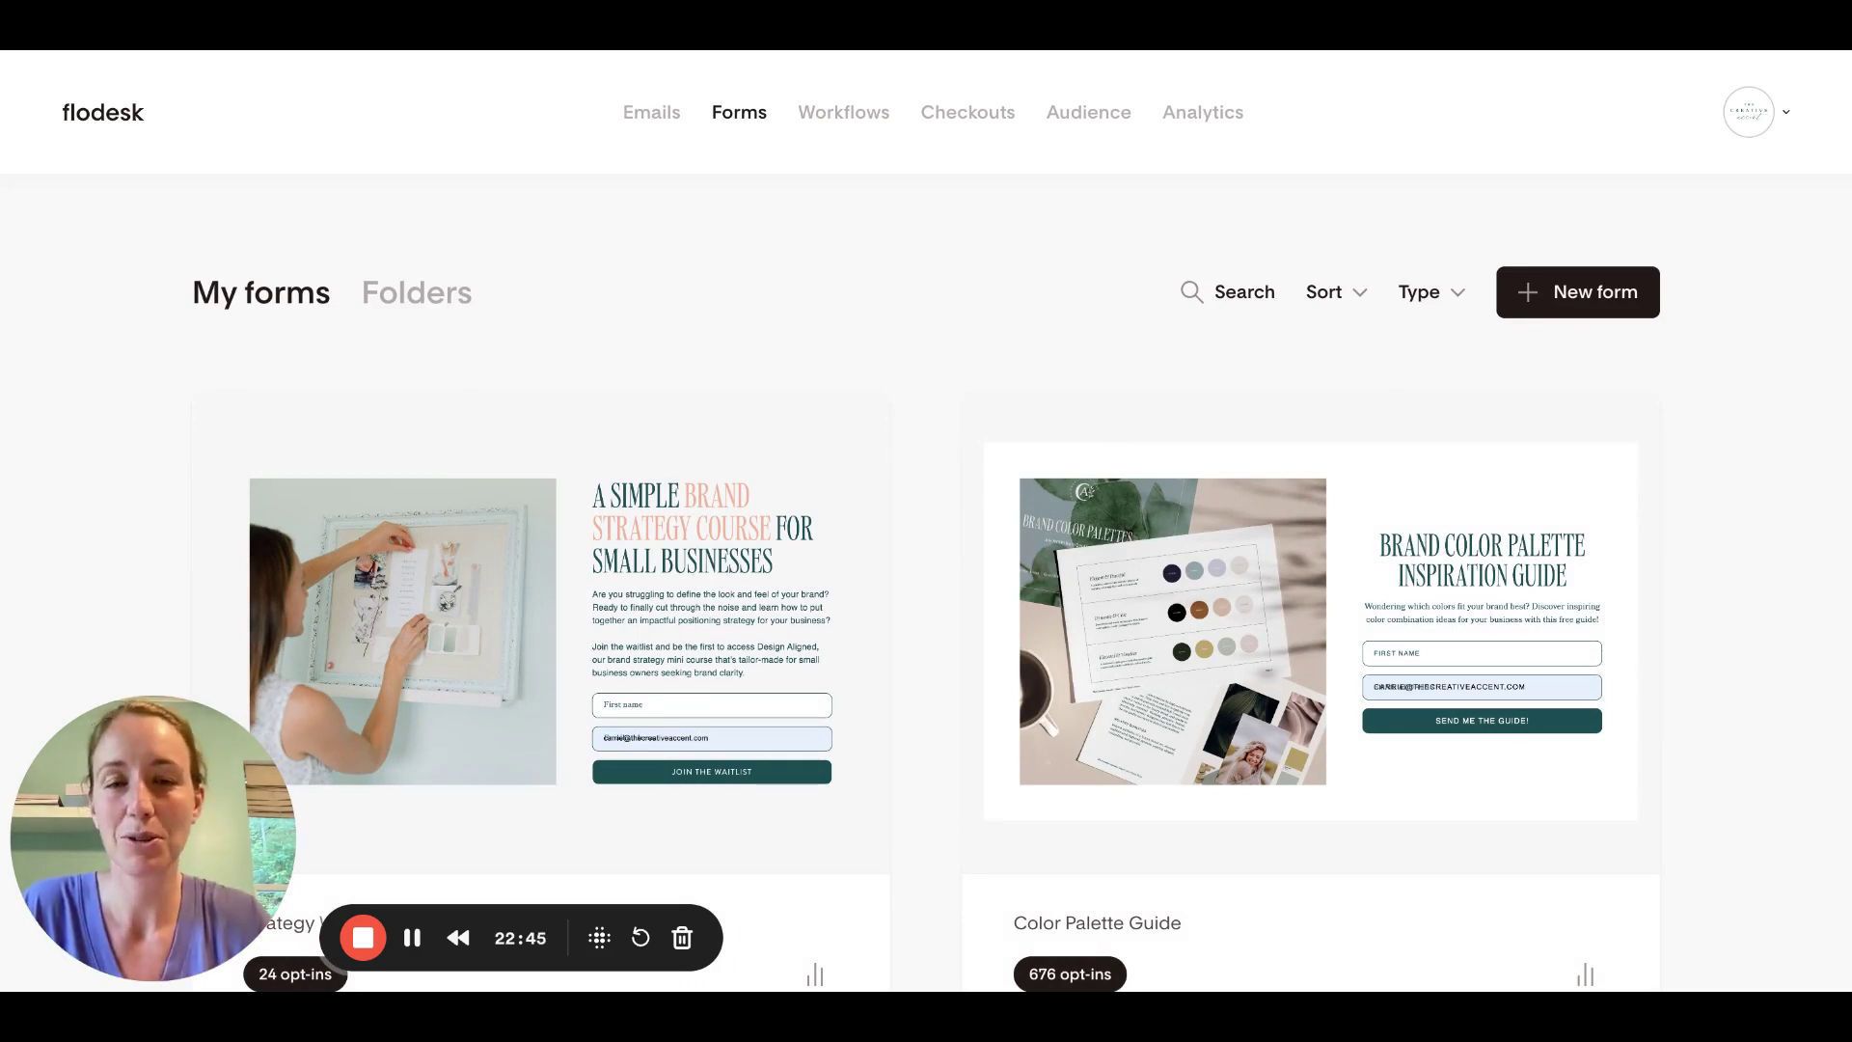
pyautogui.click(848, 118)
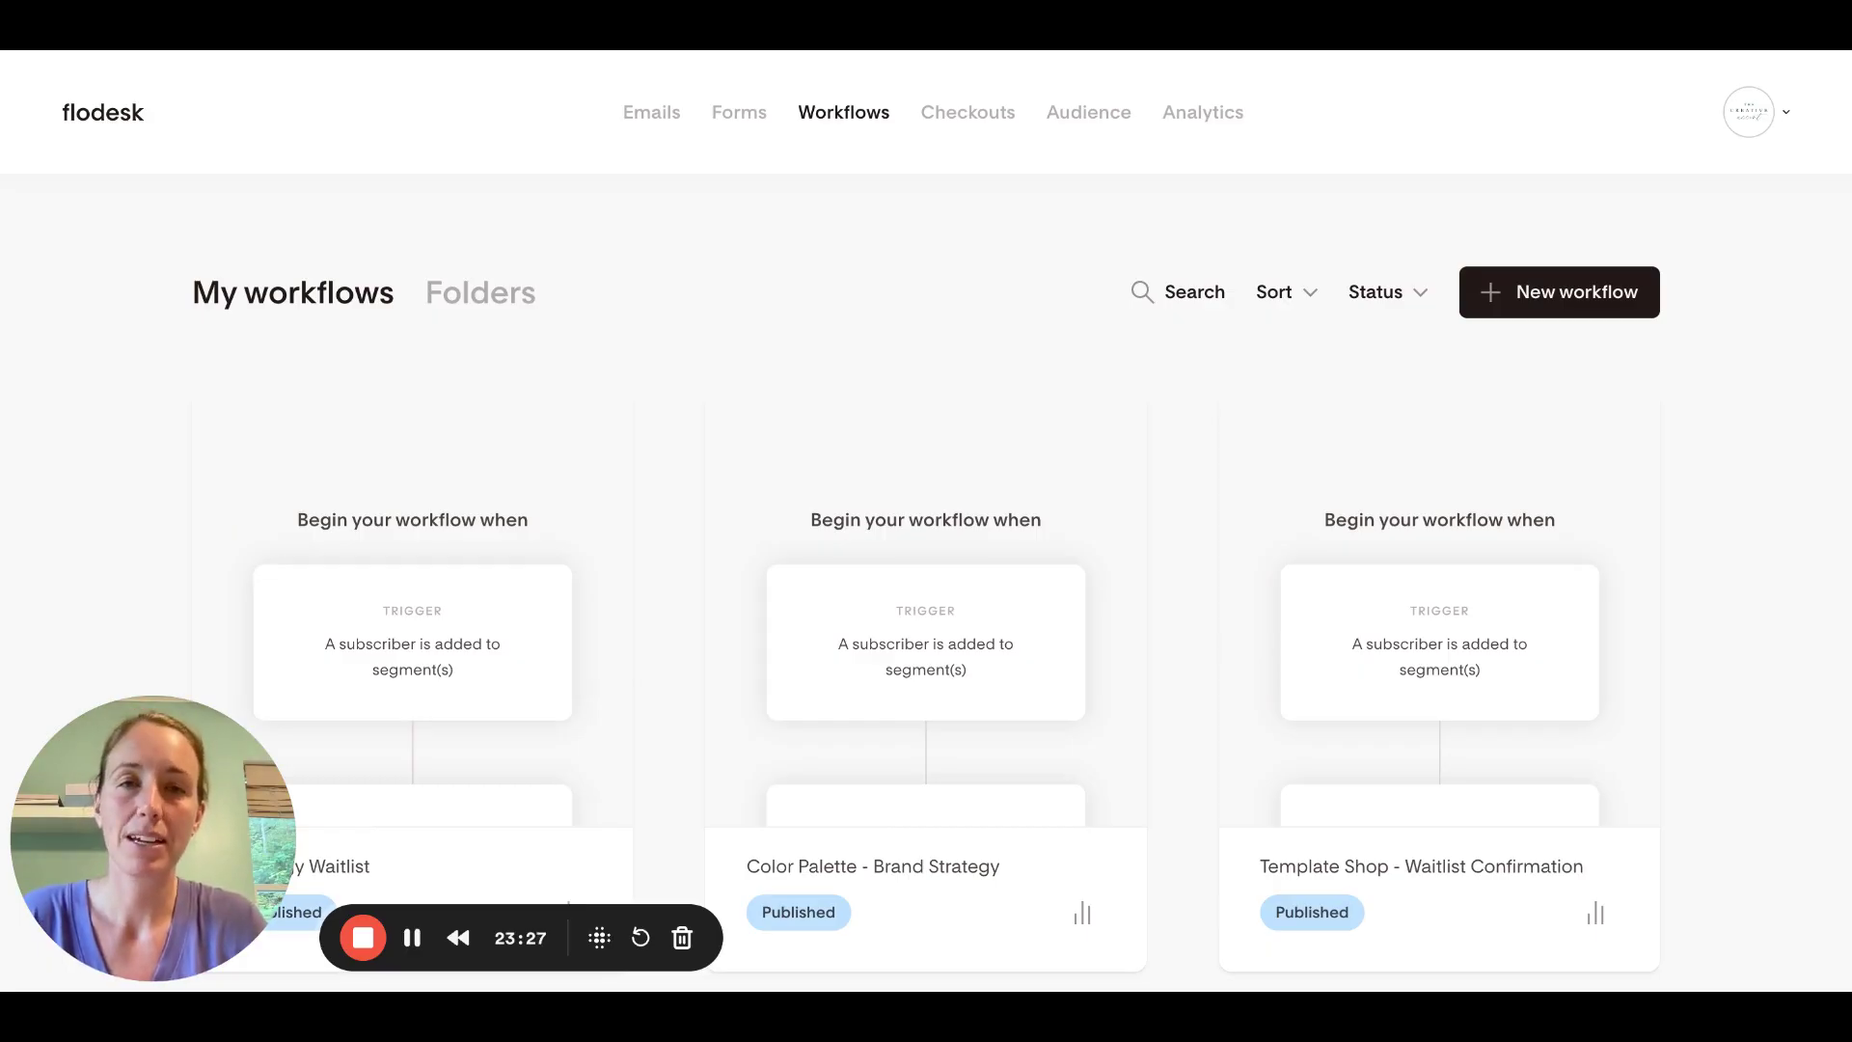
pyautogui.click(953, 114)
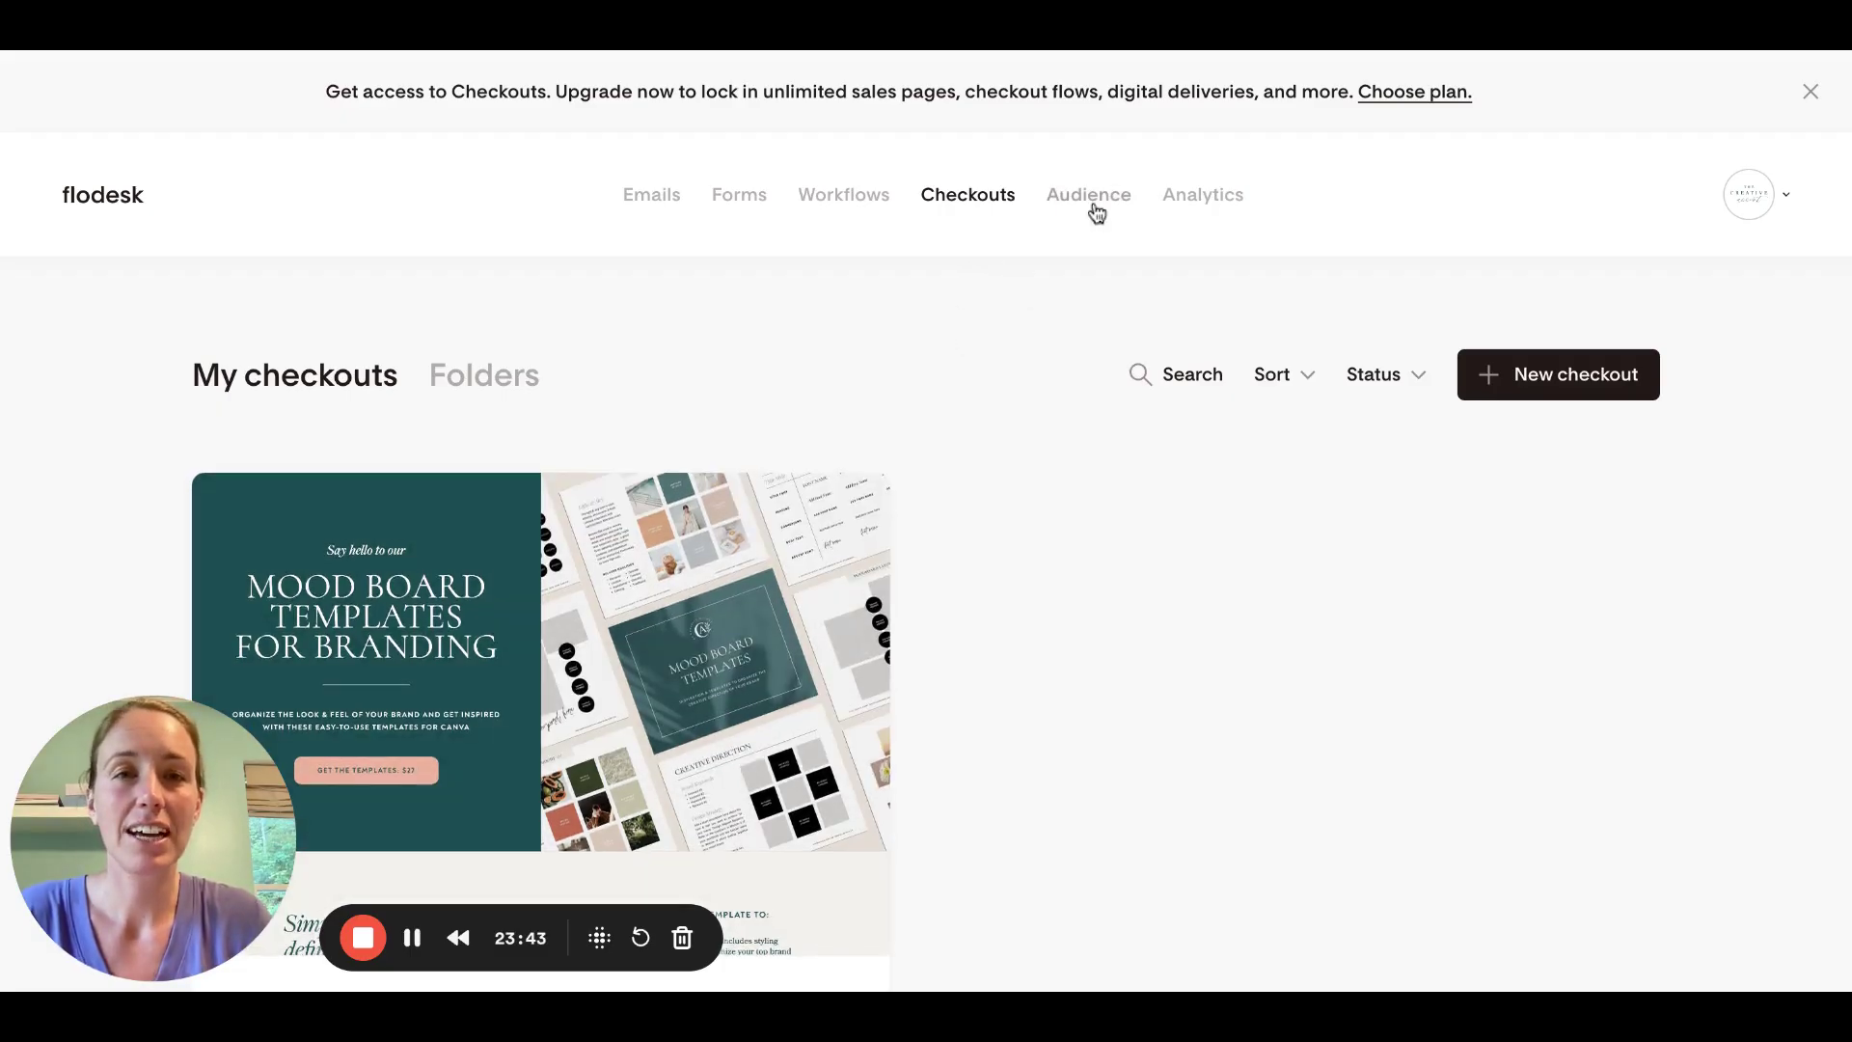
# Open the audience's subscriber list and view its segments
pyautogui.click(1094, 203)
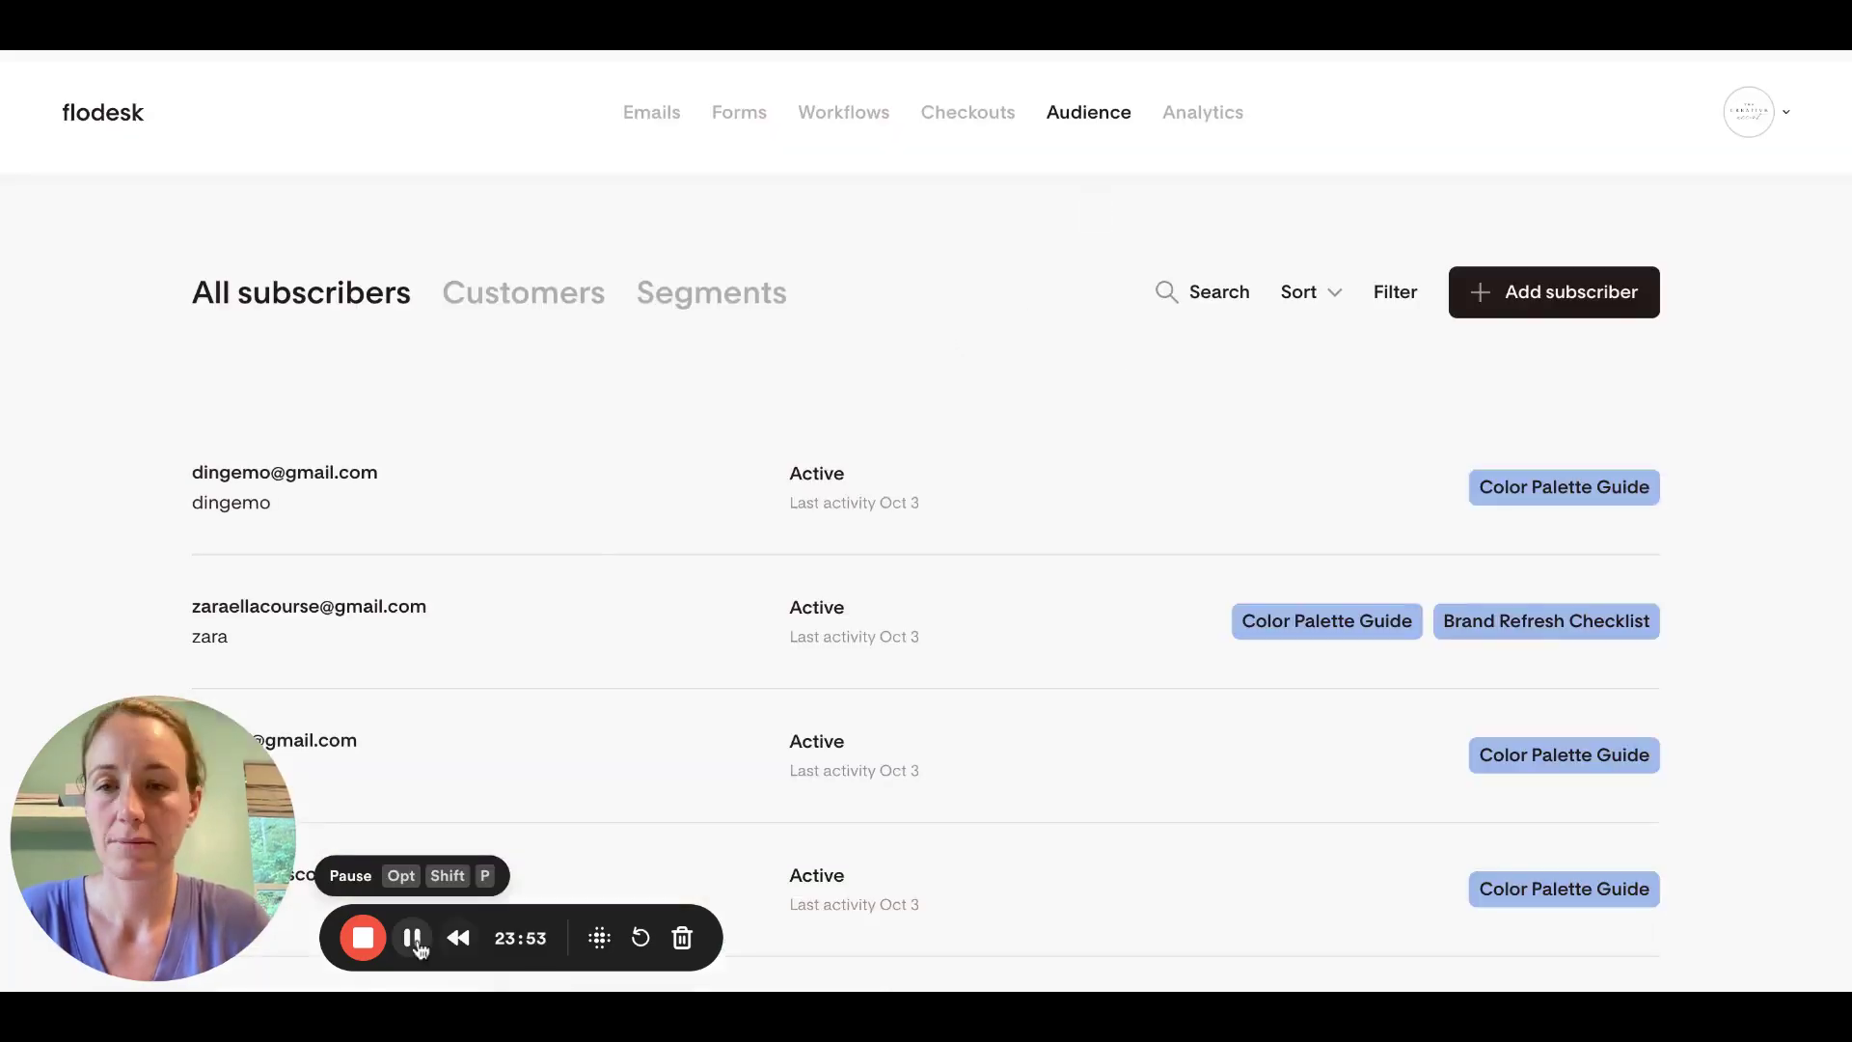
pyautogui.click(711, 293)
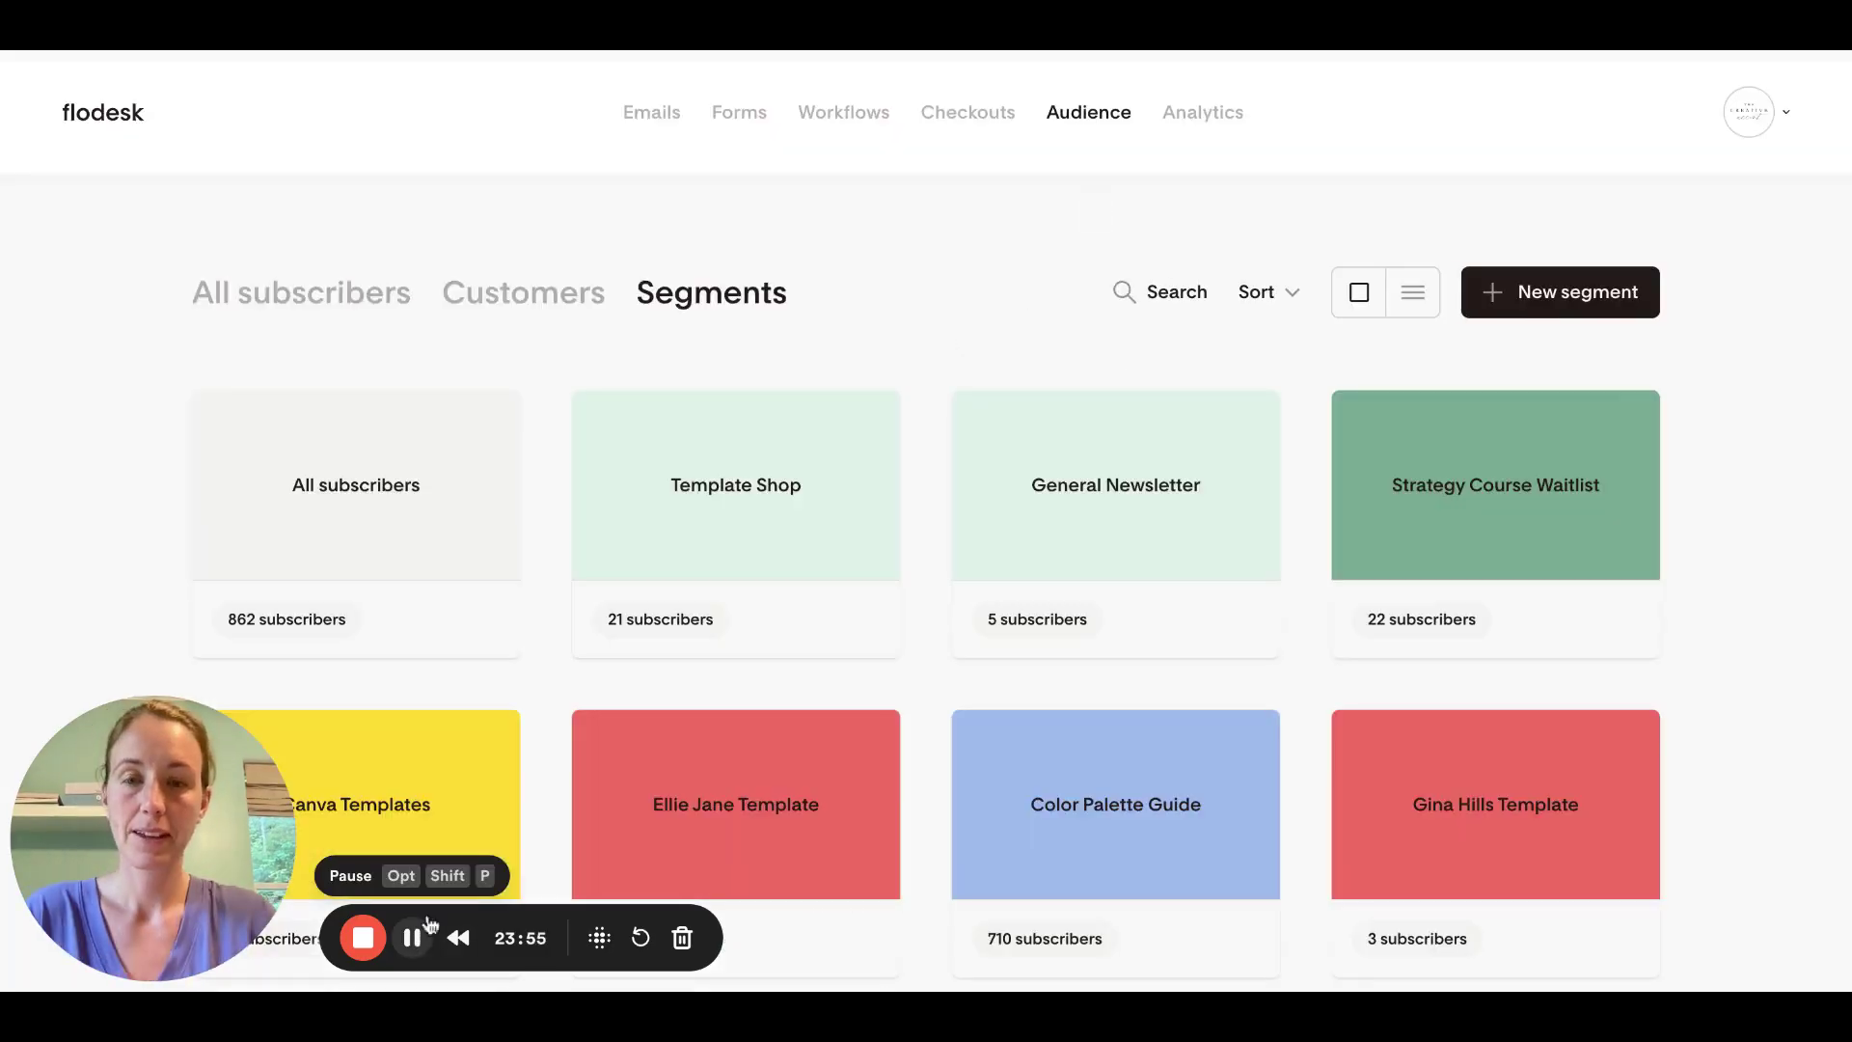
pyautogui.moveTo(509, 821)
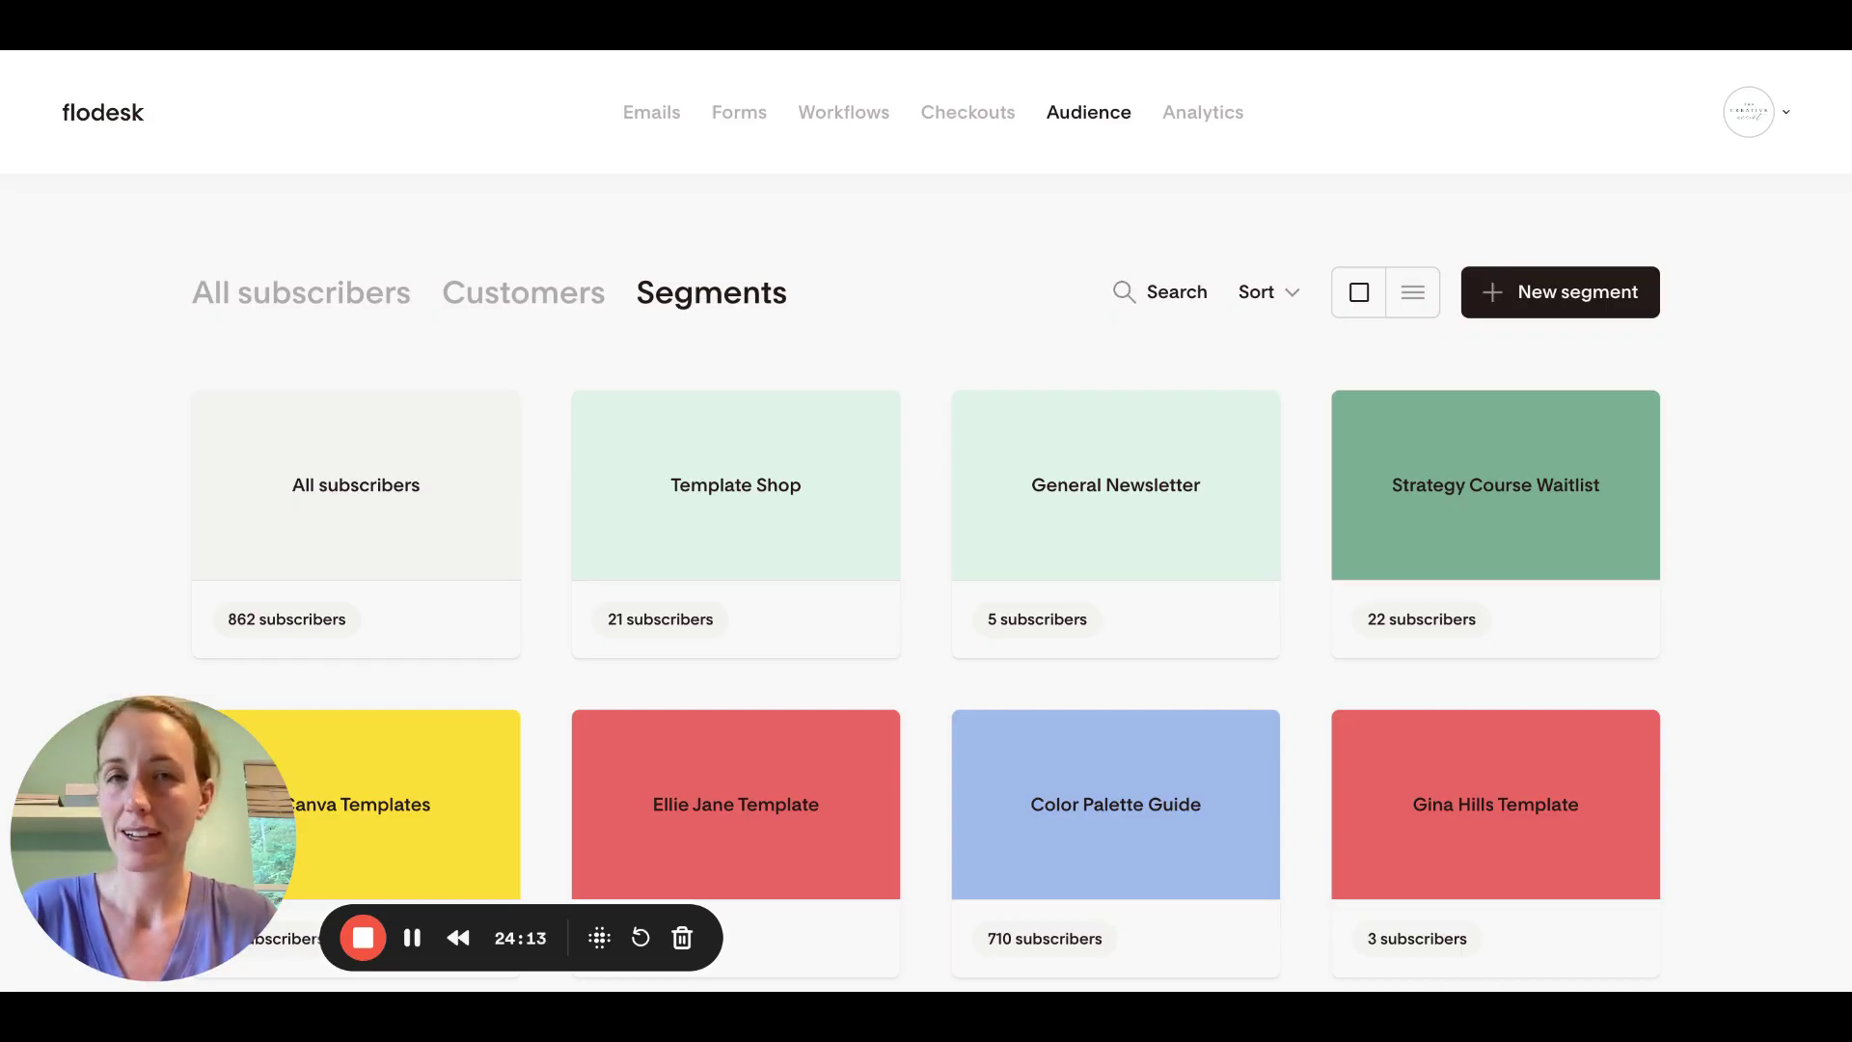
# Create a new segment named "Engagement Prep Guide" and give it the dark blue color
pyautogui.click(1544, 307)
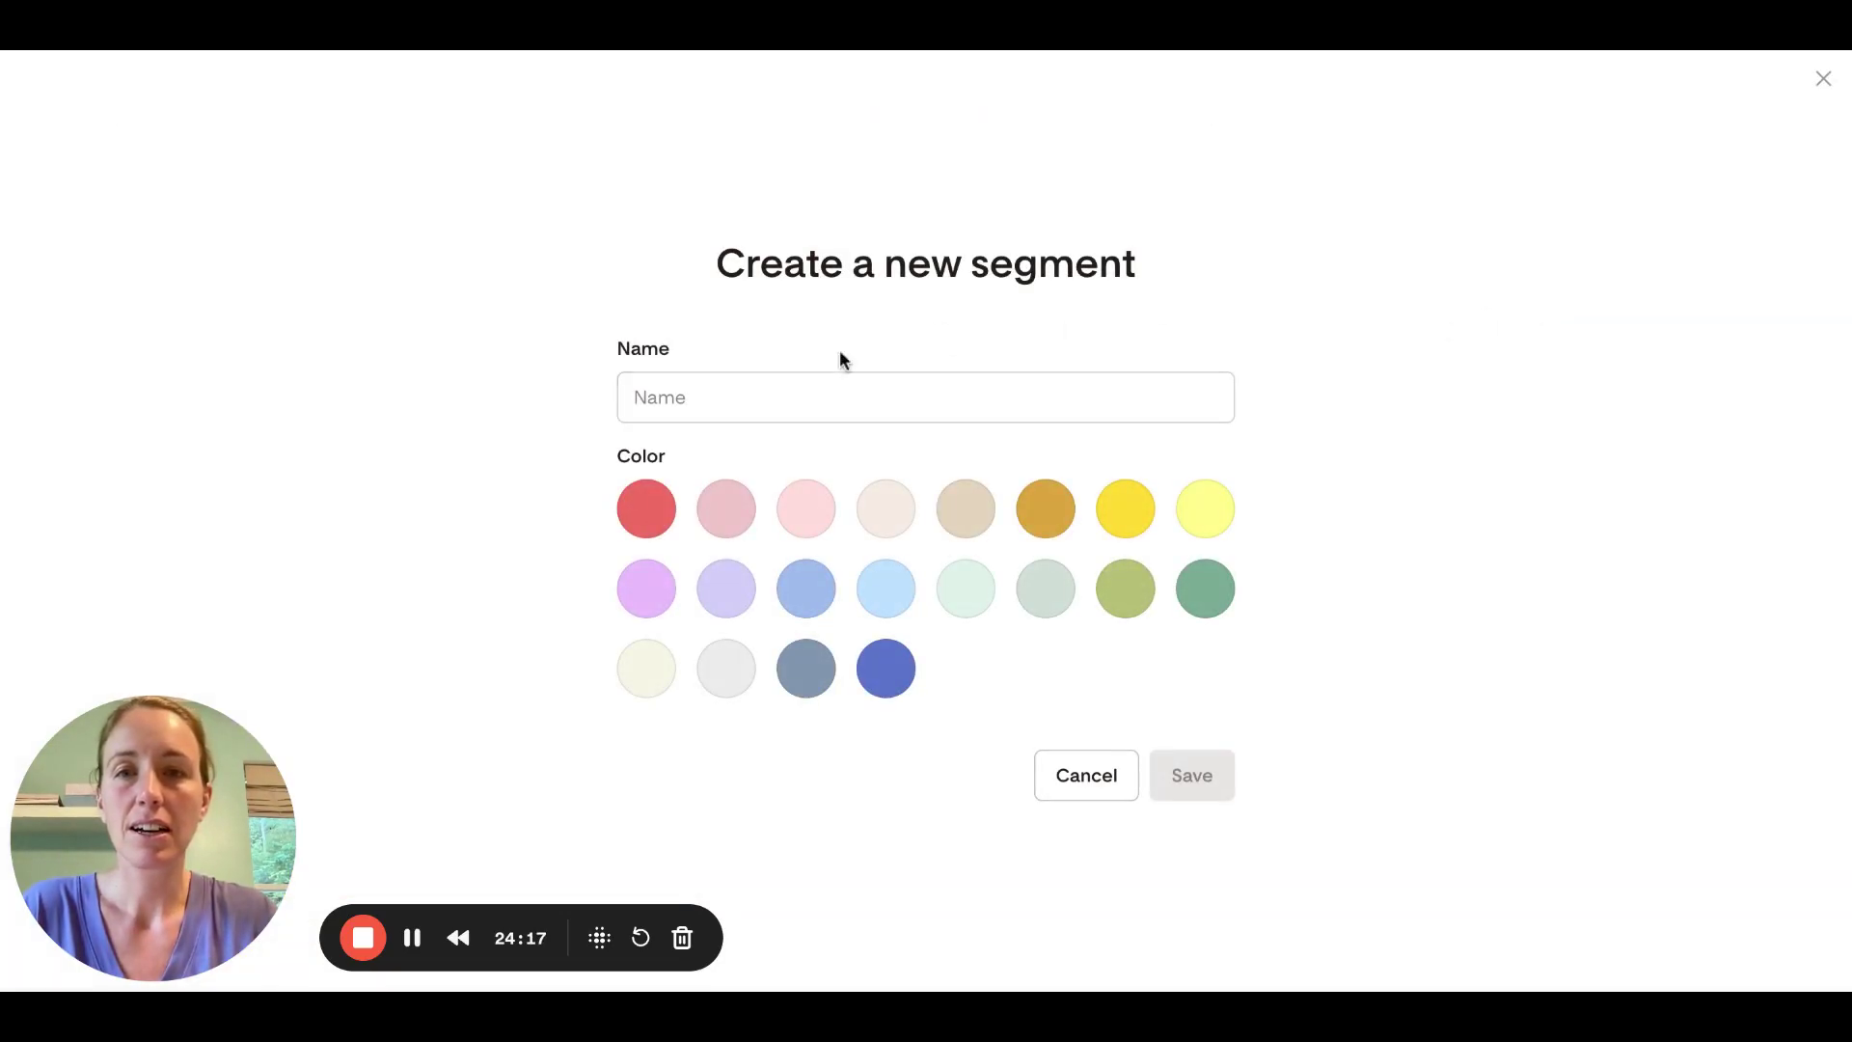
pyautogui.click(736, 401)
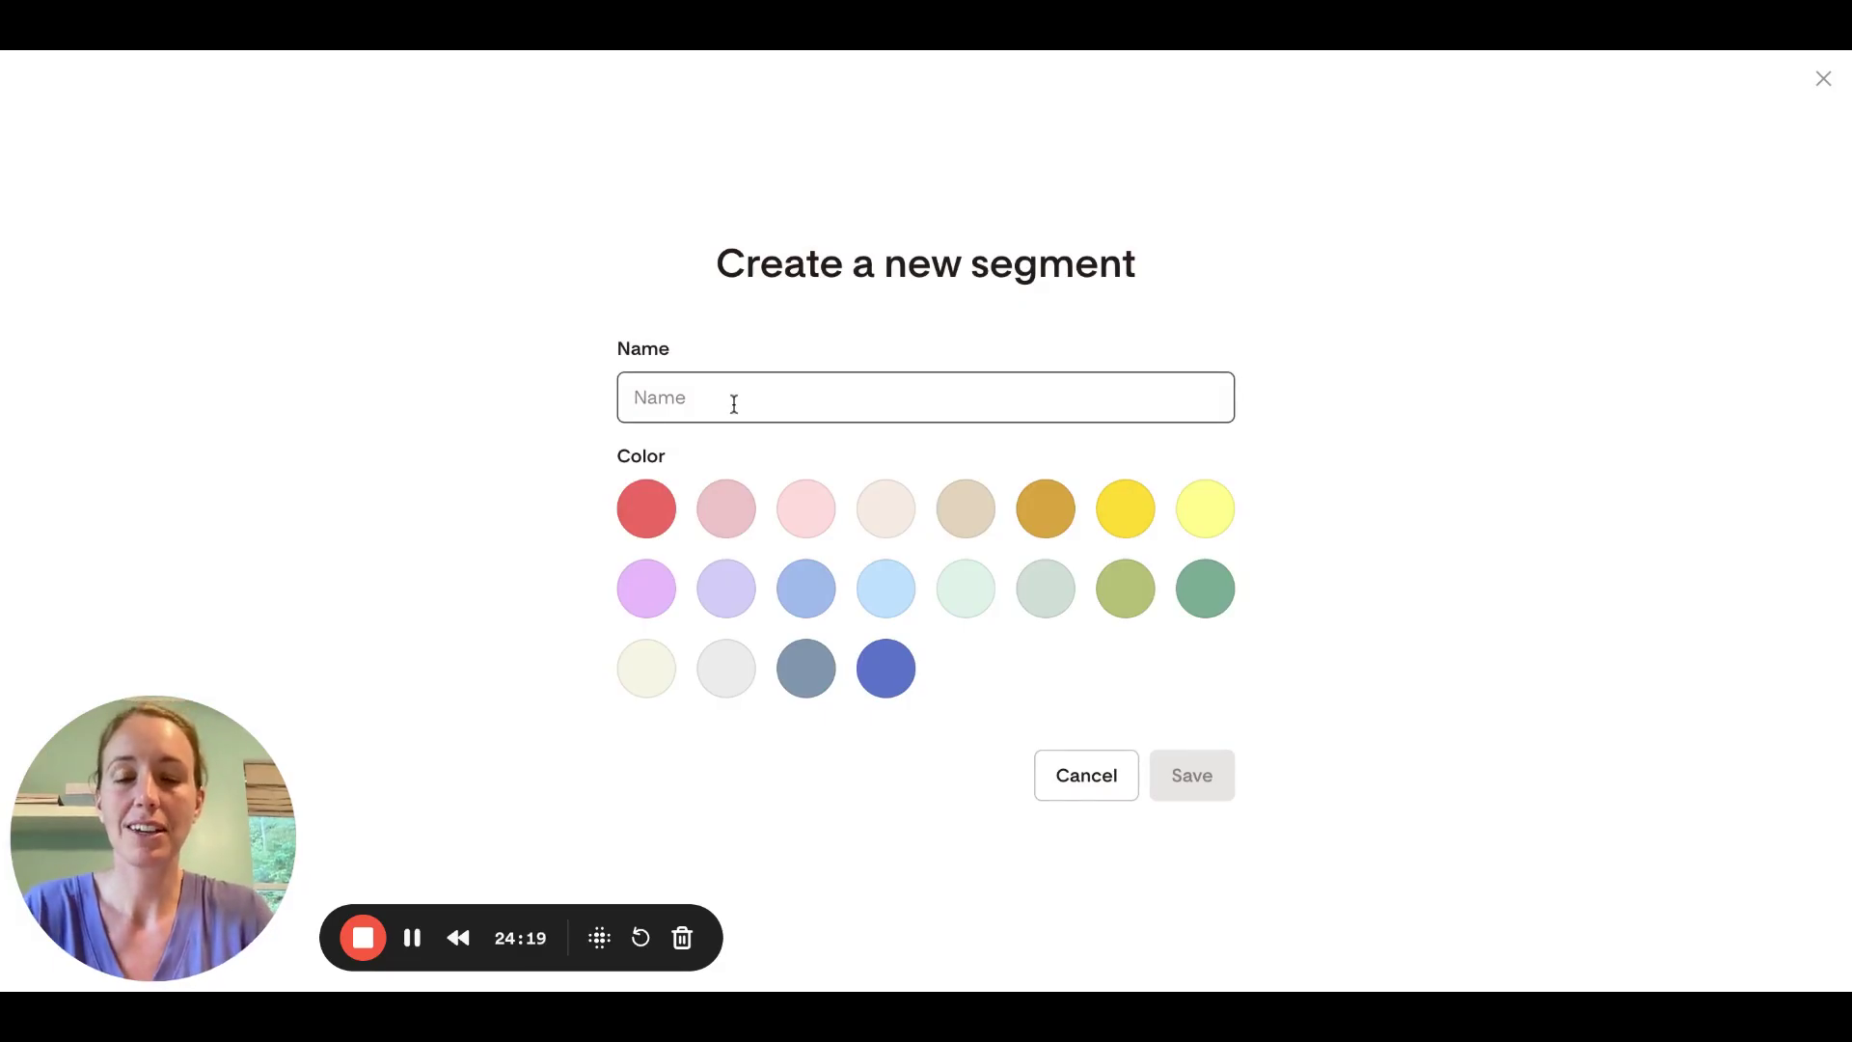
pyautogui.write('Engagement Prep Guide')
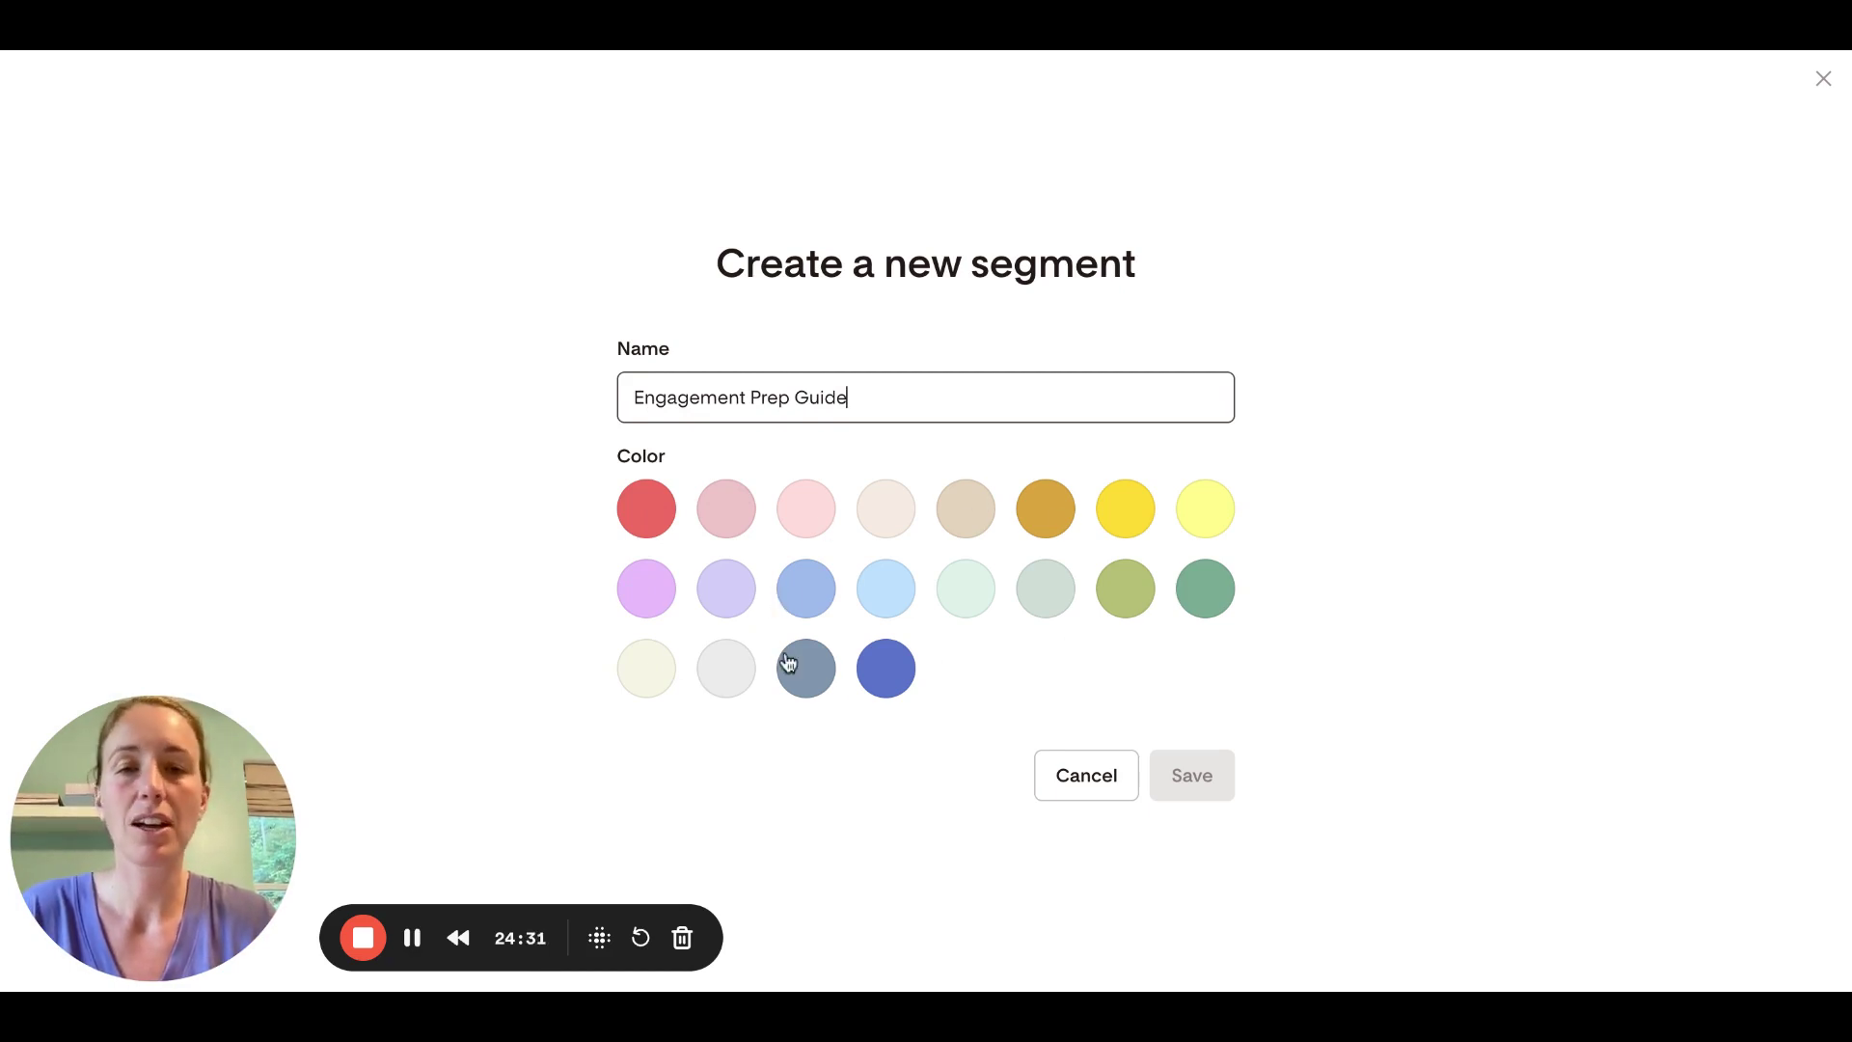
pyautogui.click(885, 669)
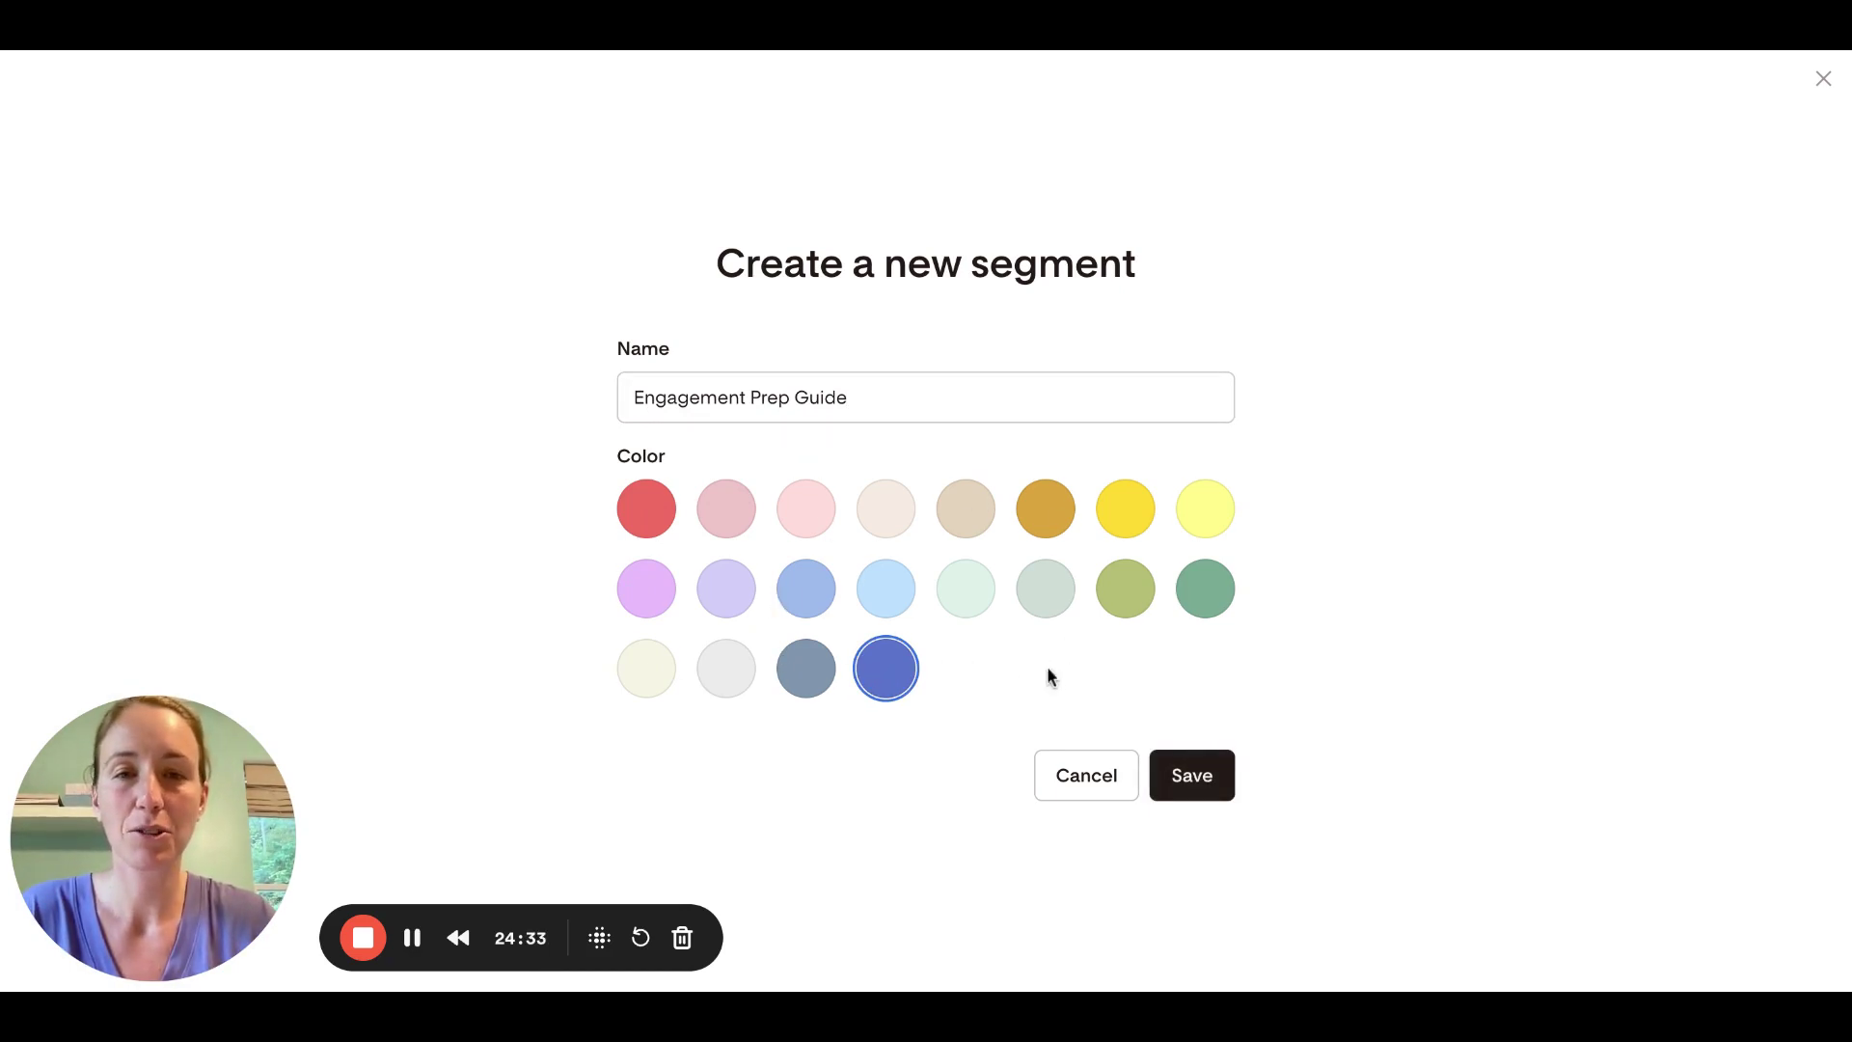